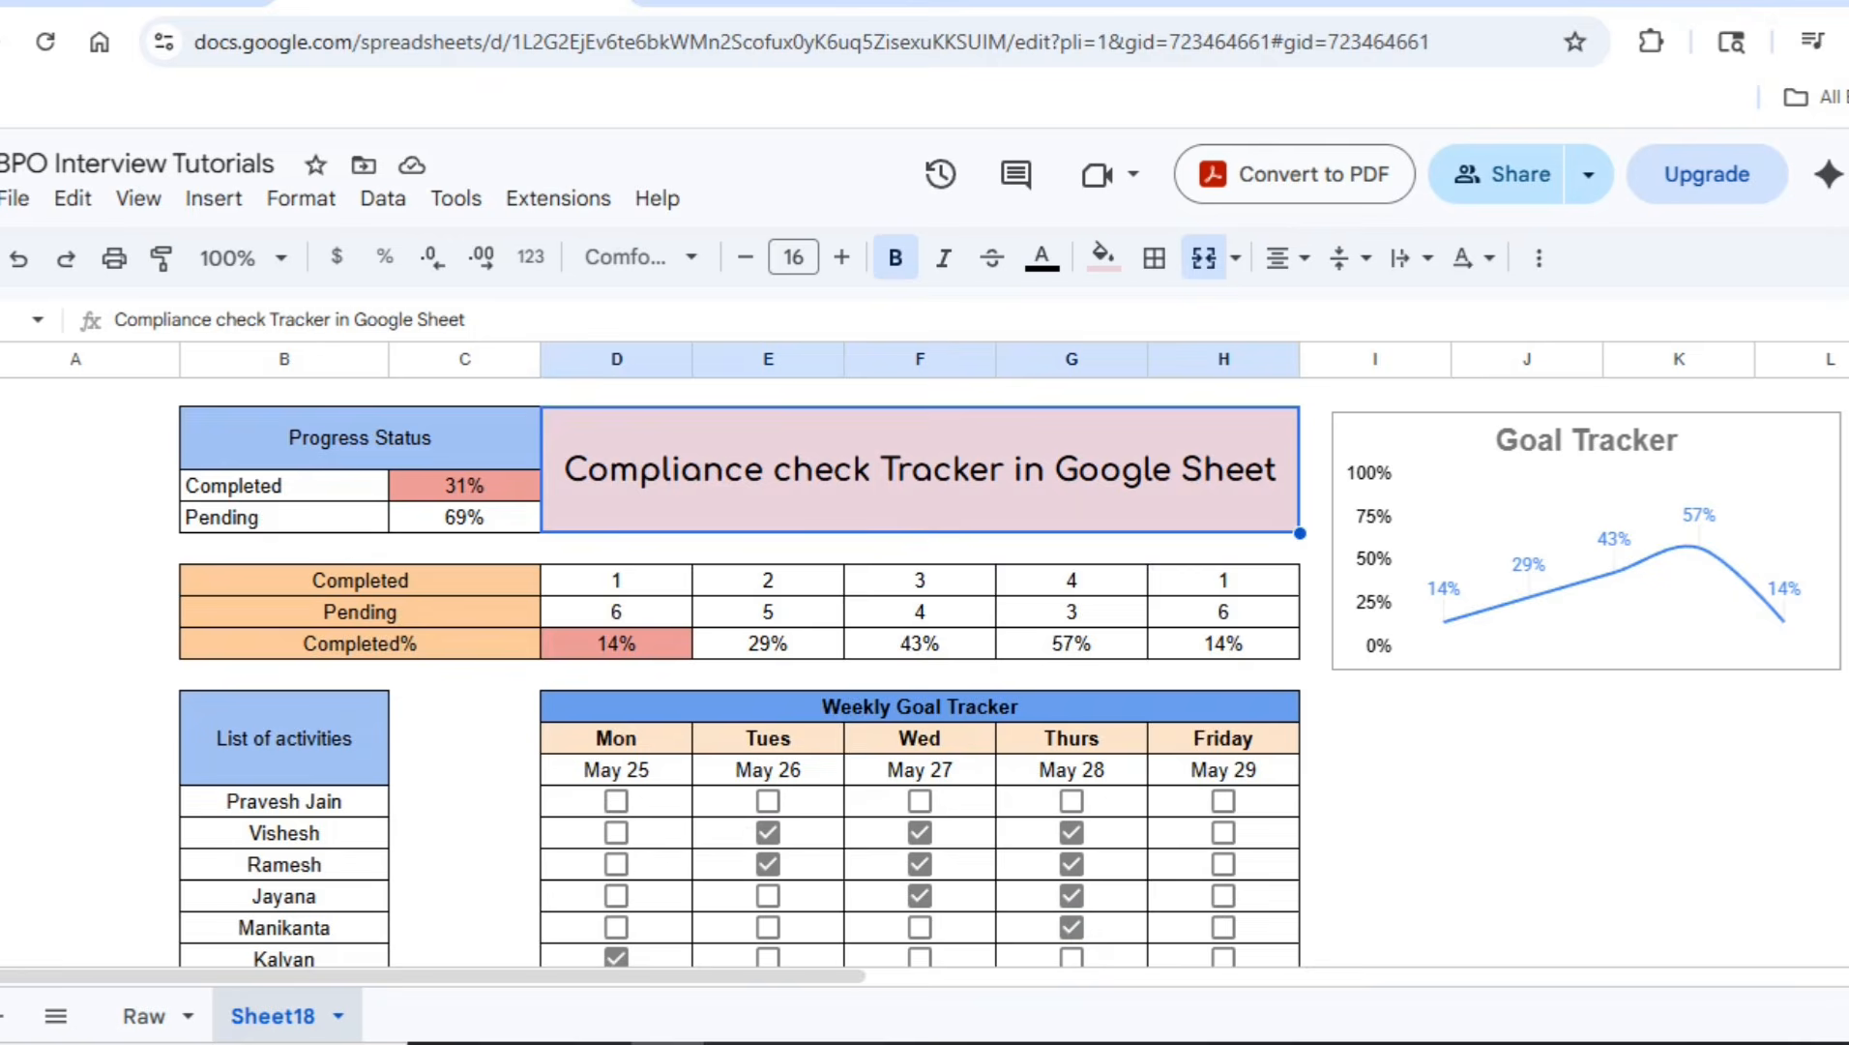
Look over the compliance tracker's progress status, daily totals, weekly checkbox grid and Goal Tracker chart
{"action": "scroll", "coordinate": [740, 667], "scroll_direction": "down", "scroll_amount": 3}
{"action": "scroll", "coordinate": [740, 667], "scroll_direction": "up", "scroll_amount": 5}
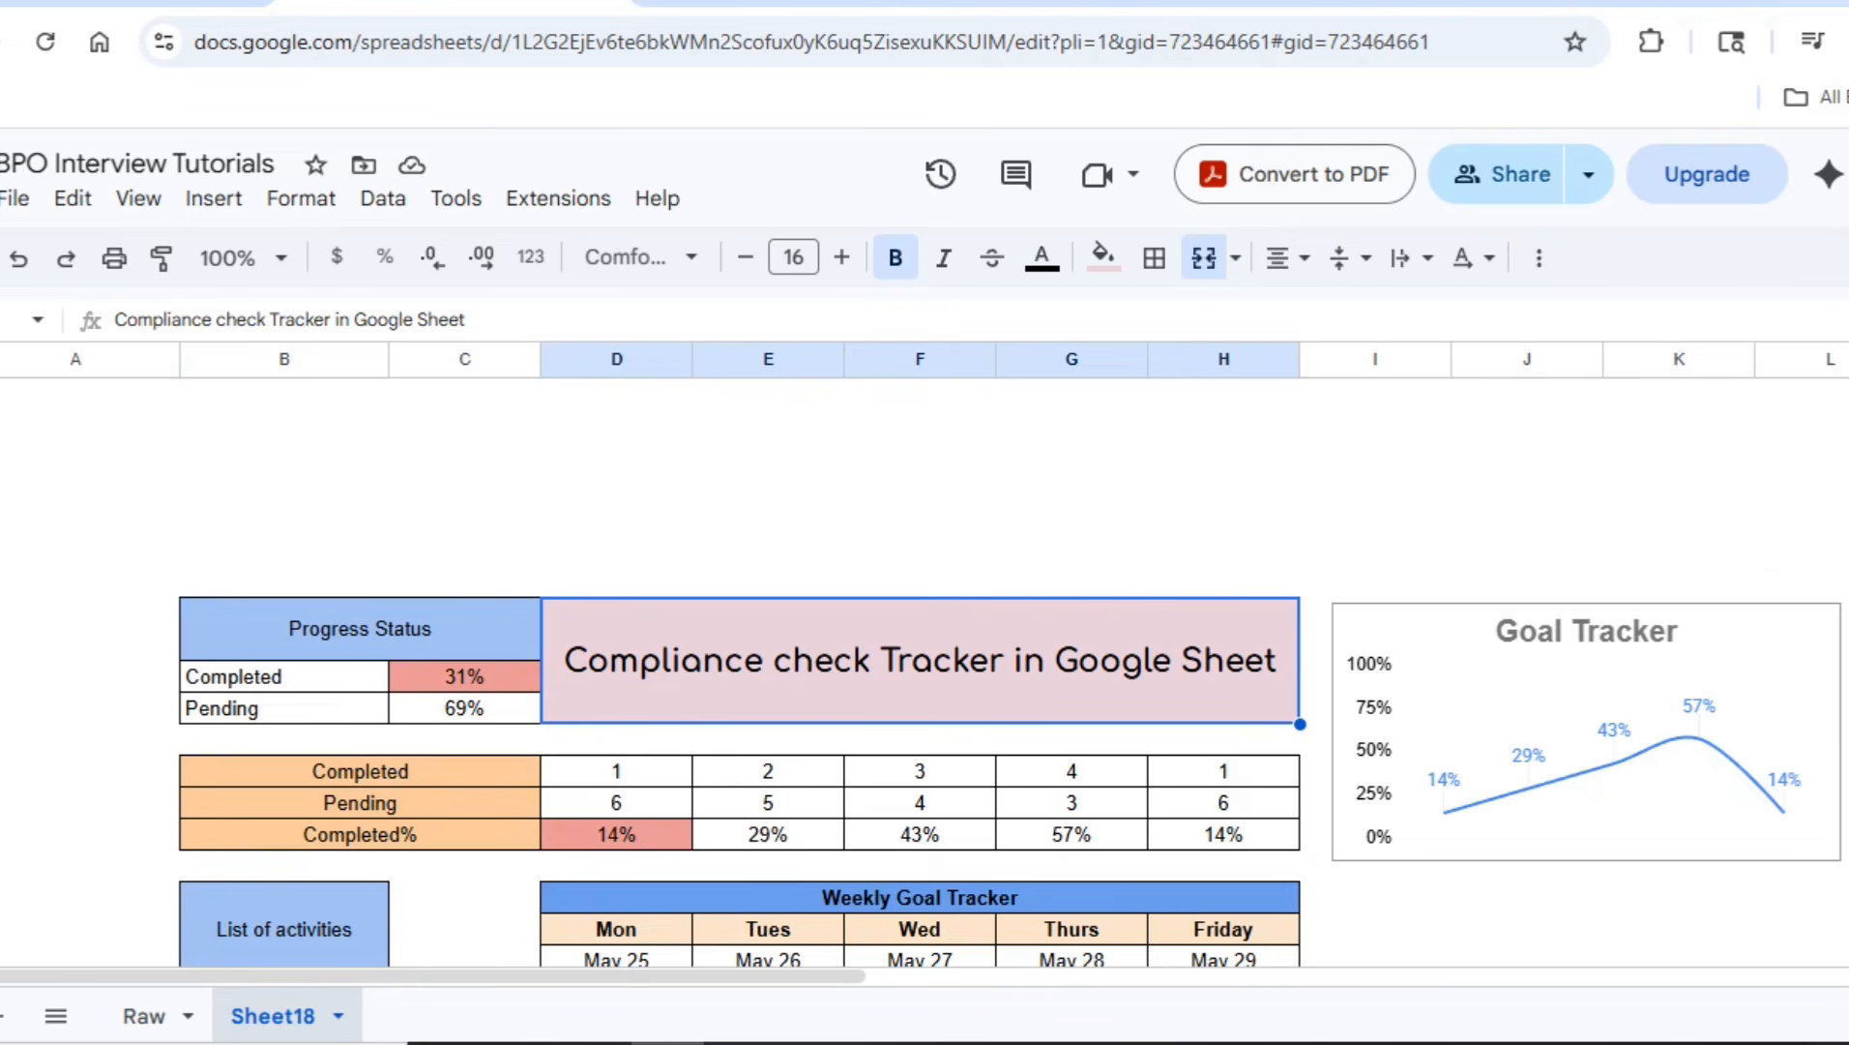
{"action": "scroll", "coordinate": [918, 677], "scroll_direction": "down", "scroll_amount": 3}
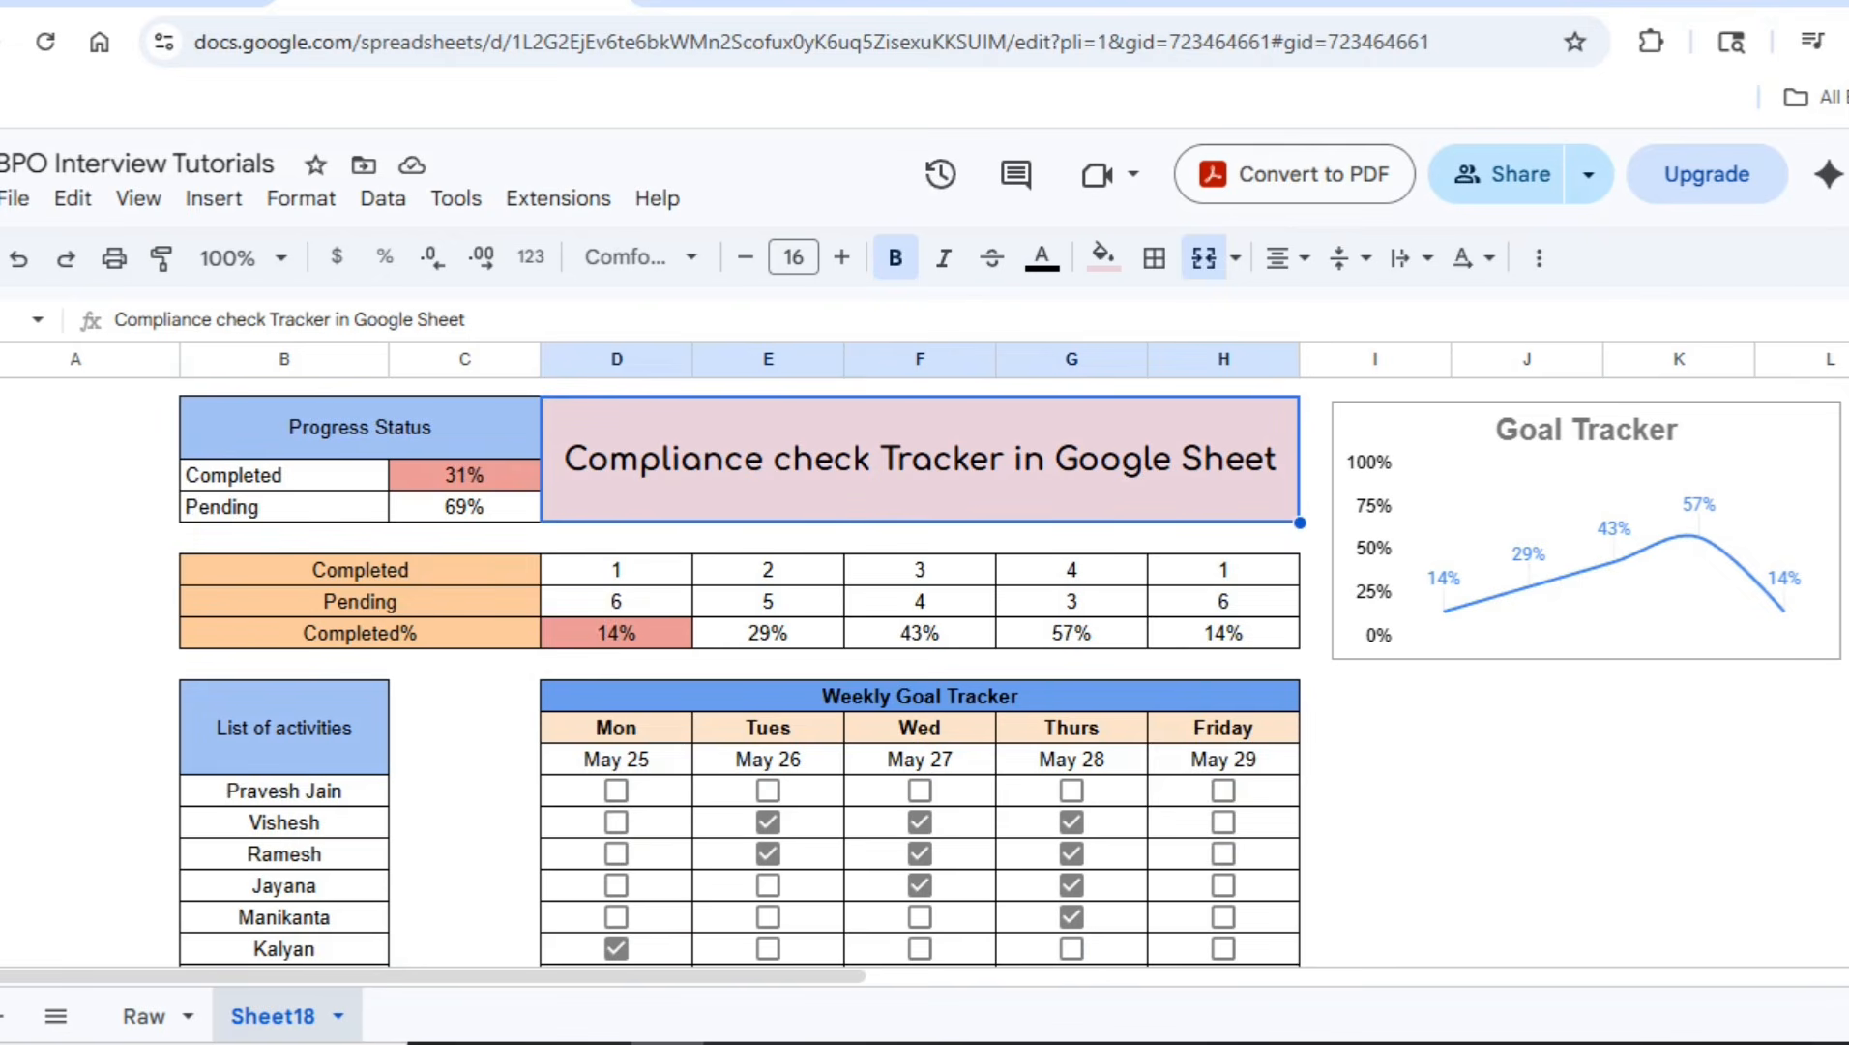
{"action": "scroll", "coordinate": [918, 677], "scroll_direction": "down", "scroll_amount": 1}
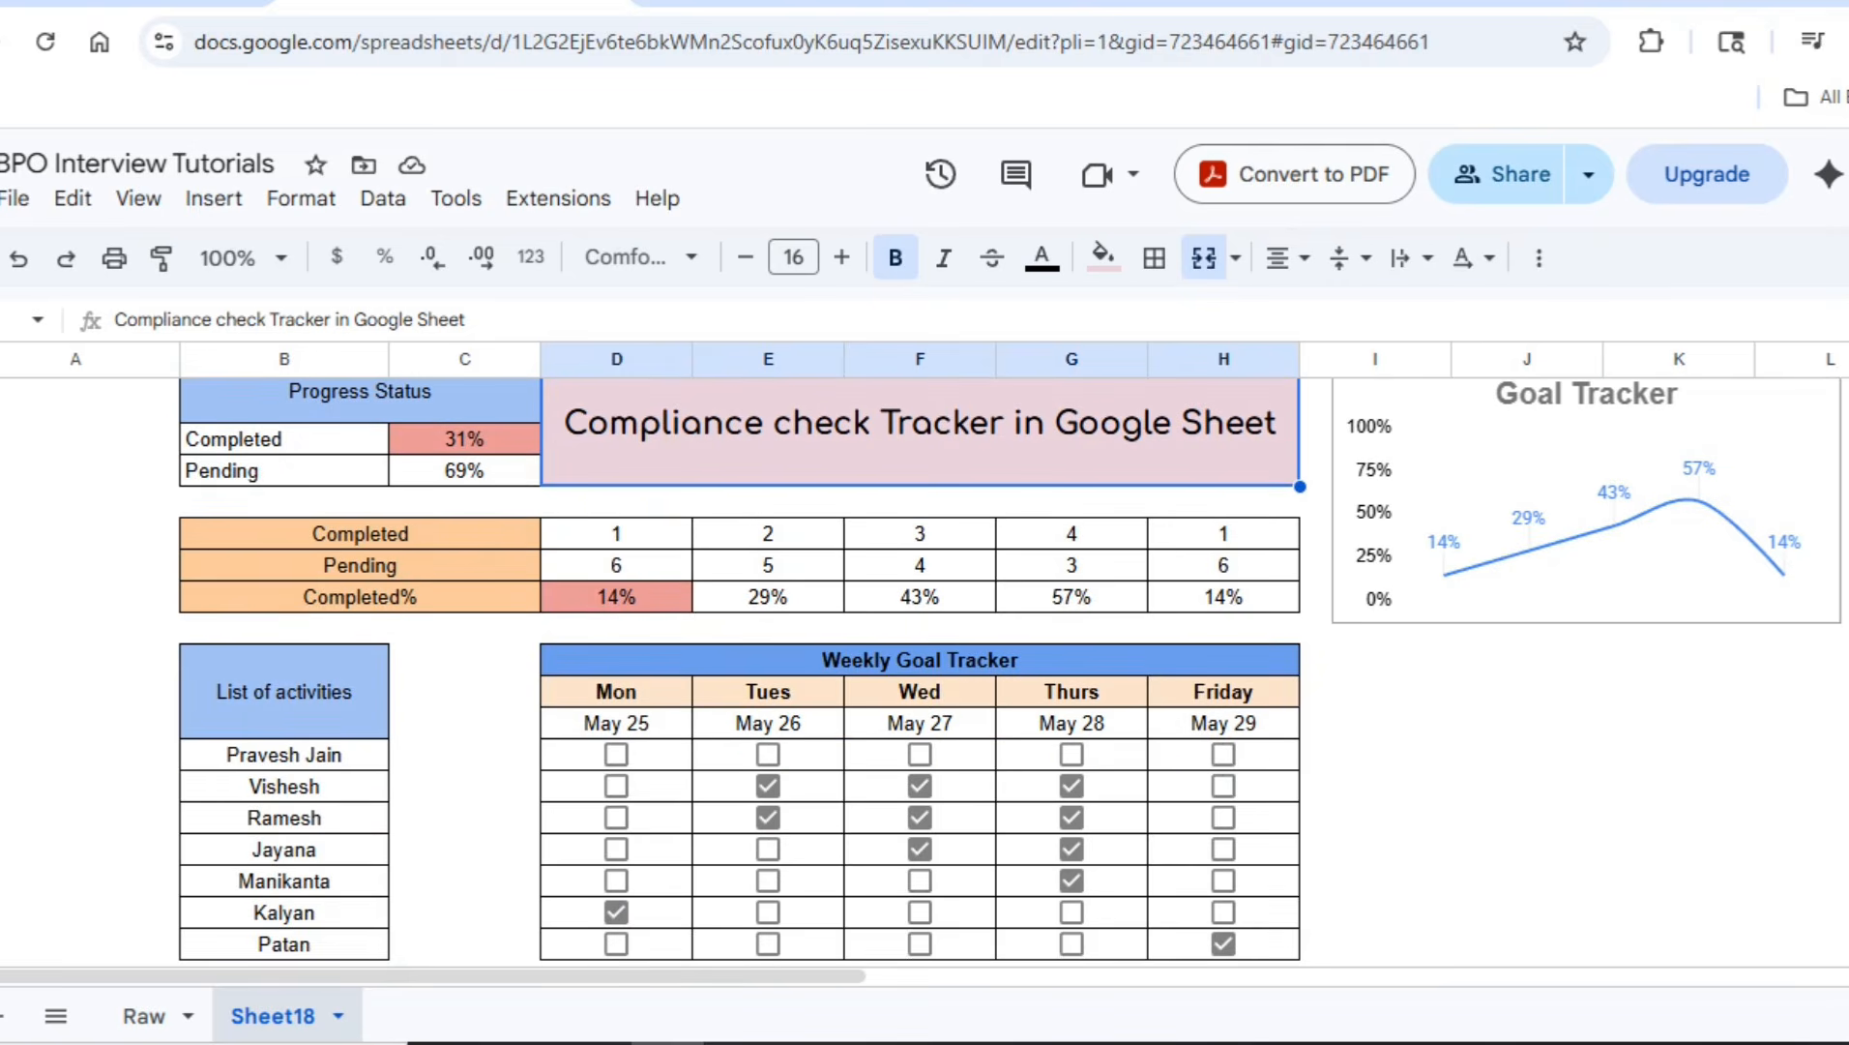
{"action": "scroll", "coordinate": [919, 677], "scroll_direction": "up", "scroll_amount": 2}
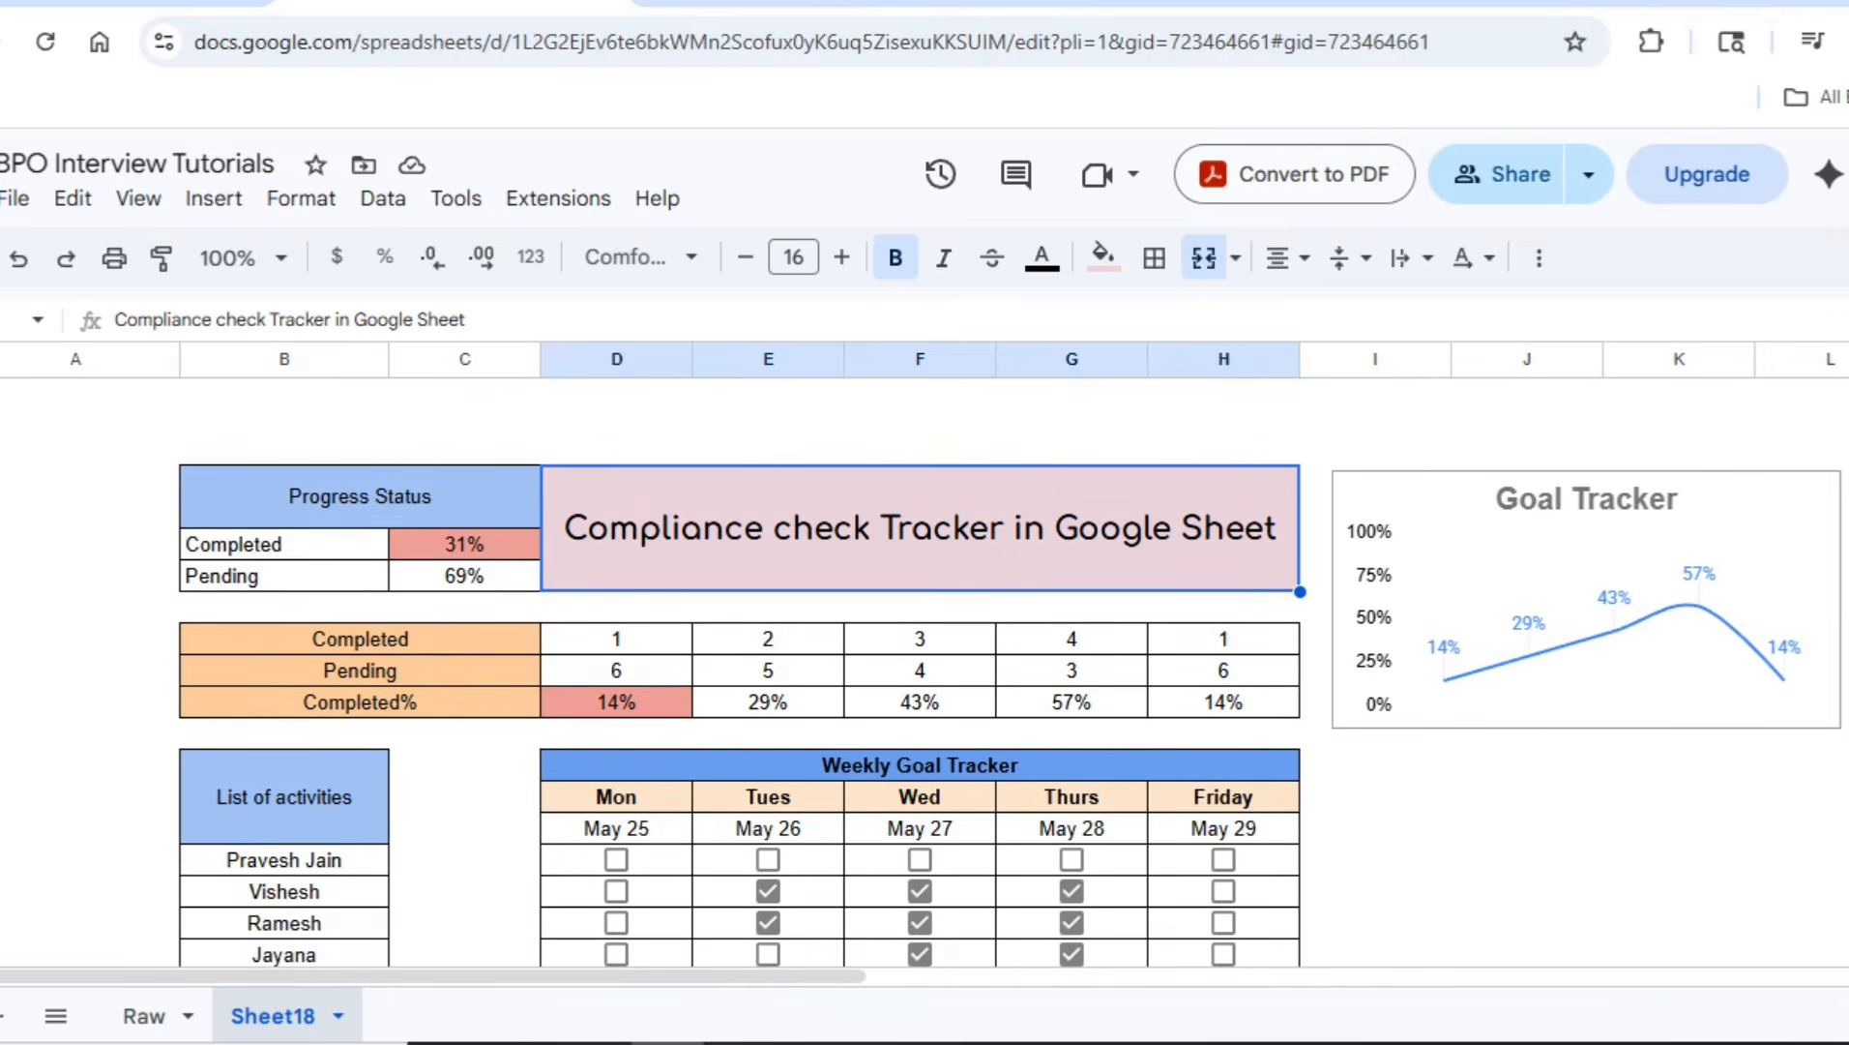
{"action": "scroll", "coordinate": [919, 677], "scroll_direction": "down", "scroll_amount": 1}
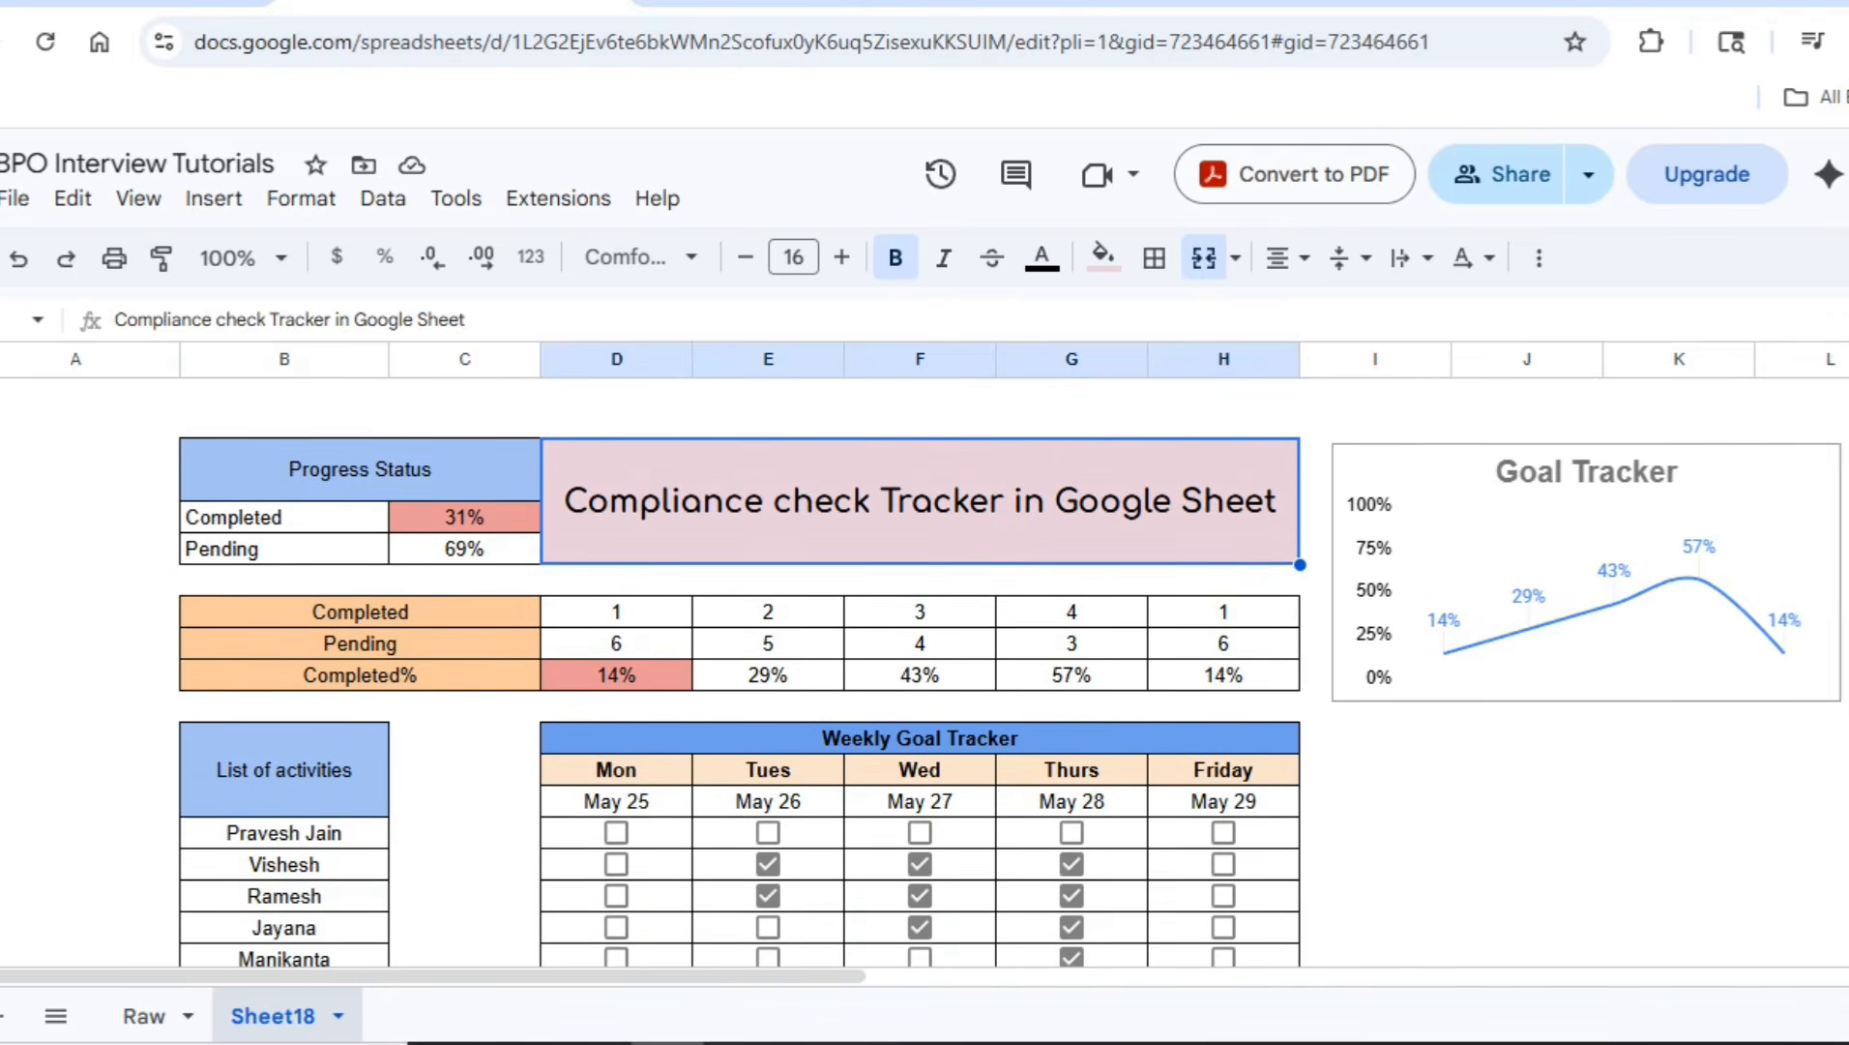
{"action": "scroll", "coordinate": [919, 677], "scroll_direction": "down", "scroll_amount": 4}
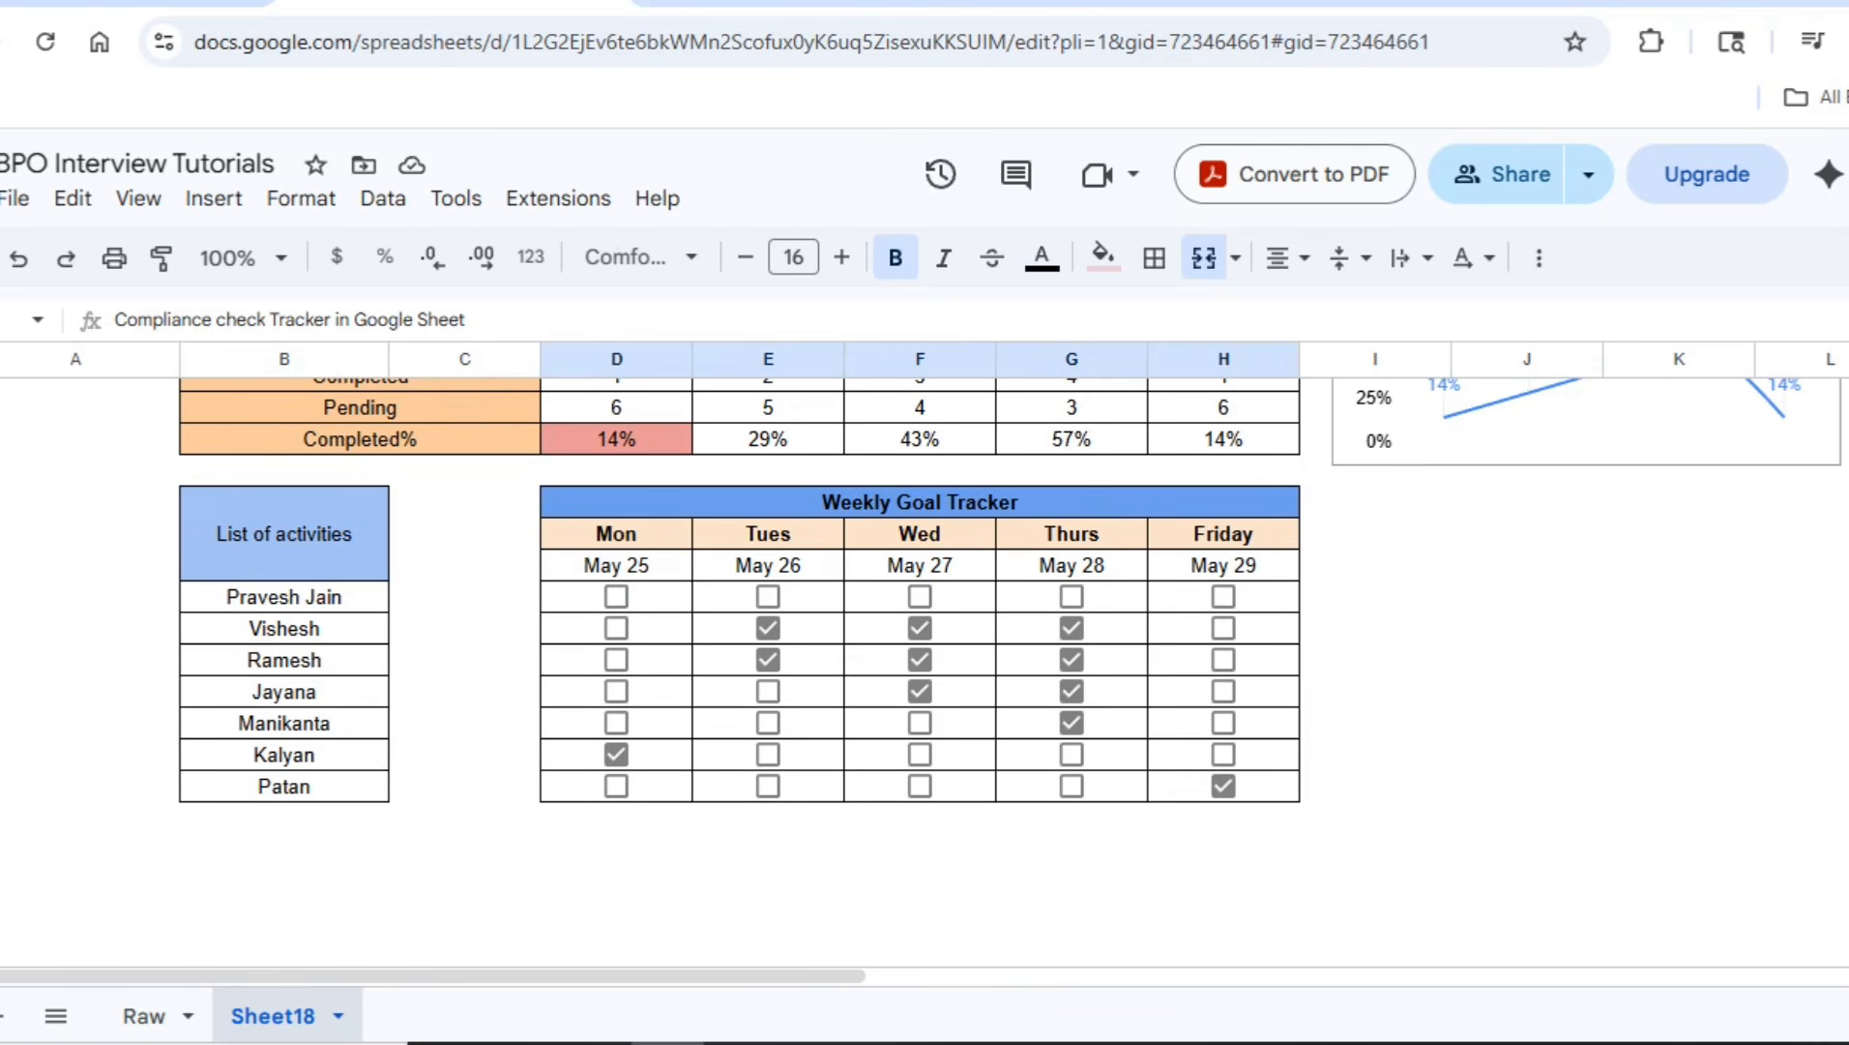
Examine the list of activities and the matching Monday checkboxes in the Weekly Goal Tracker
{"action": "left_click_drag", "start_coordinate": [284, 596], "coordinate": [284, 754]}
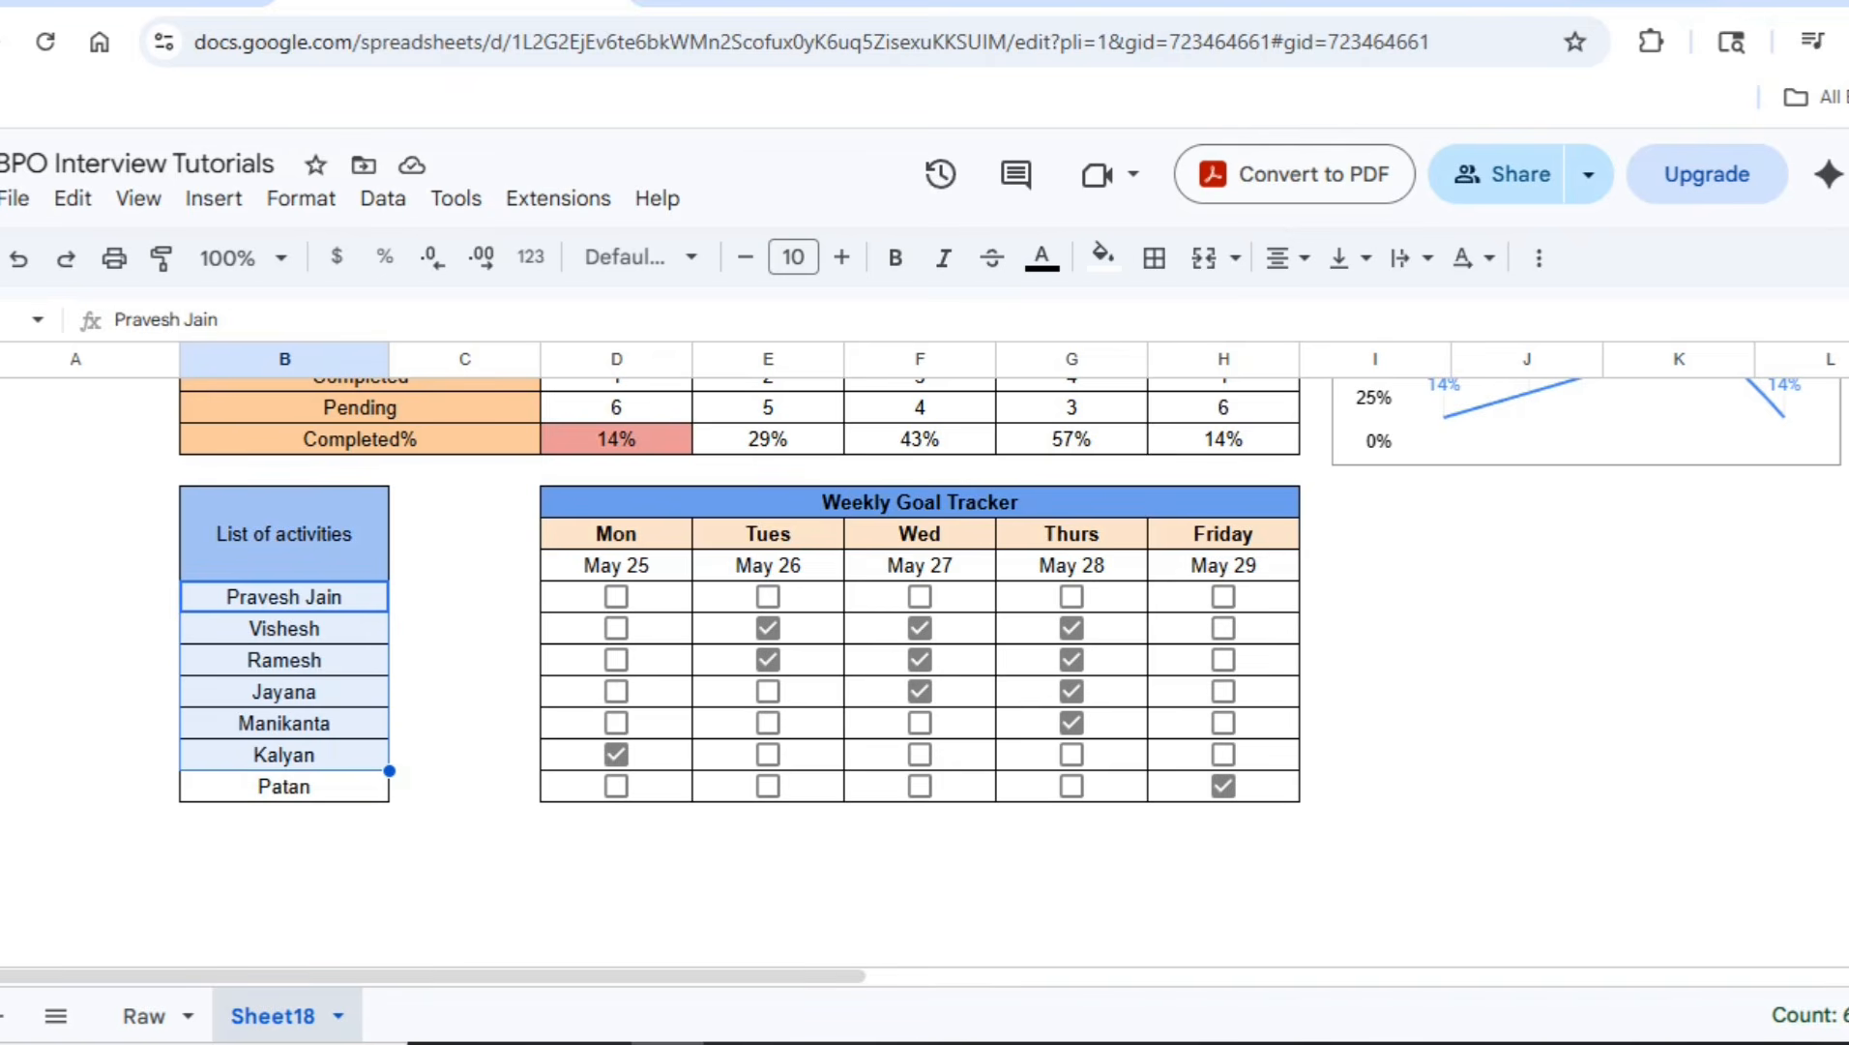
{"action": "left_click", "coordinate": [577, 597]}
{"action": "scroll", "coordinate": [619, 619], "scroll_direction": "up", "scroll_amount": 3}
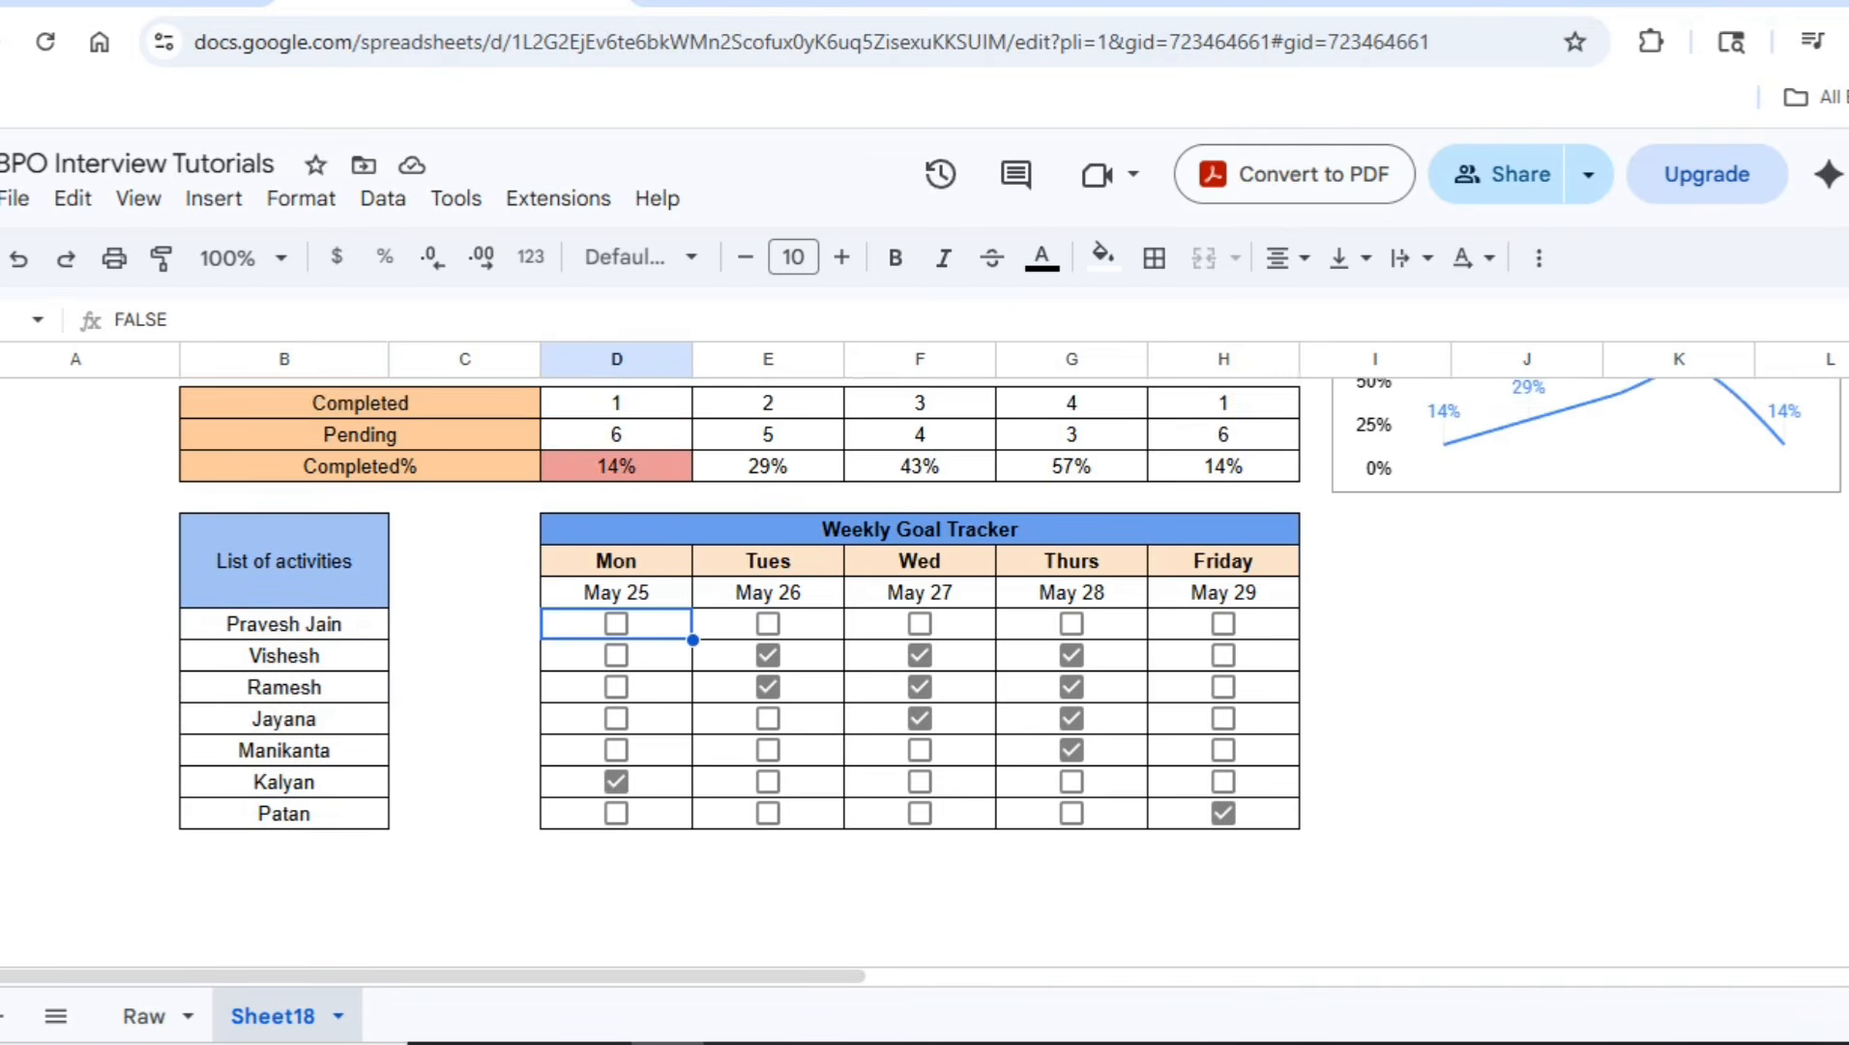
{"action": "scroll", "coordinate": [919, 677], "scroll_direction": "down", "scroll_amount": 5}
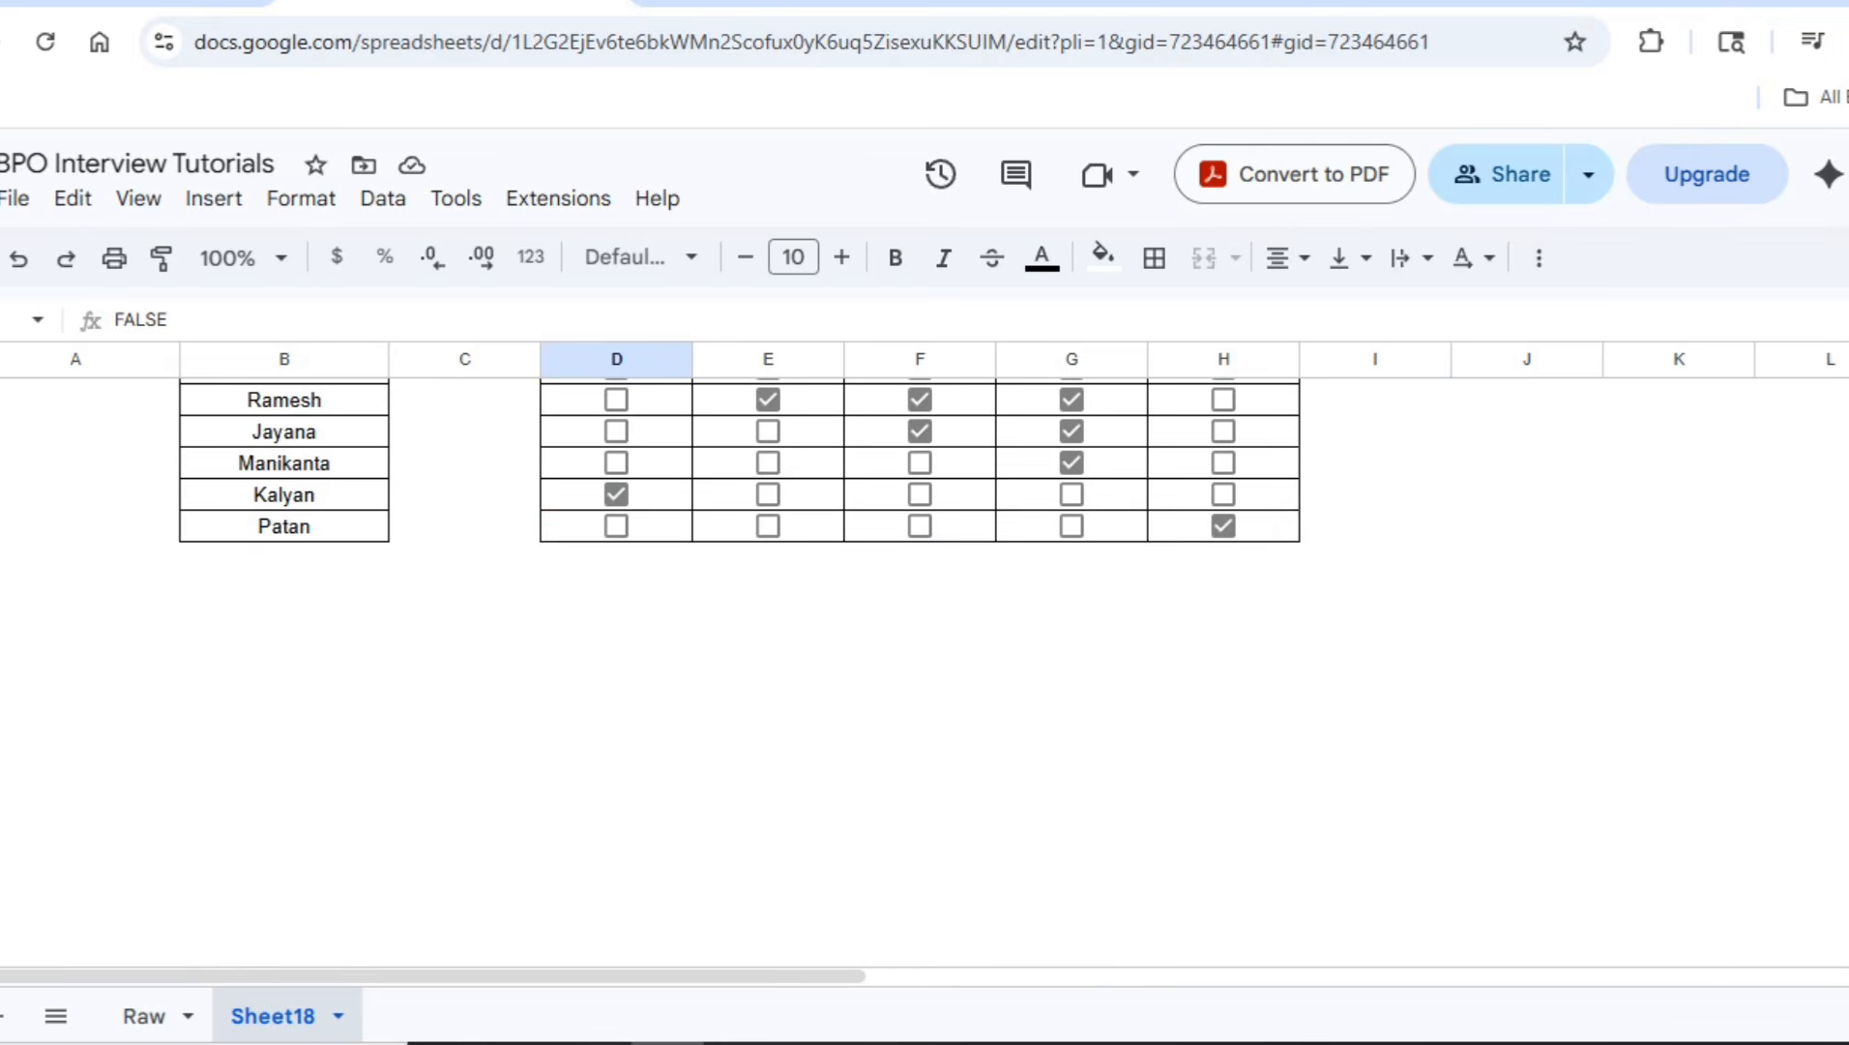
{"action": "scroll", "coordinate": [918, 677], "scroll_direction": "up", "scroll_amount": 3}
{"action": "scroll", "coordinate": [919, 677], "scroll_direction": "down", "scroll_amount": 1}
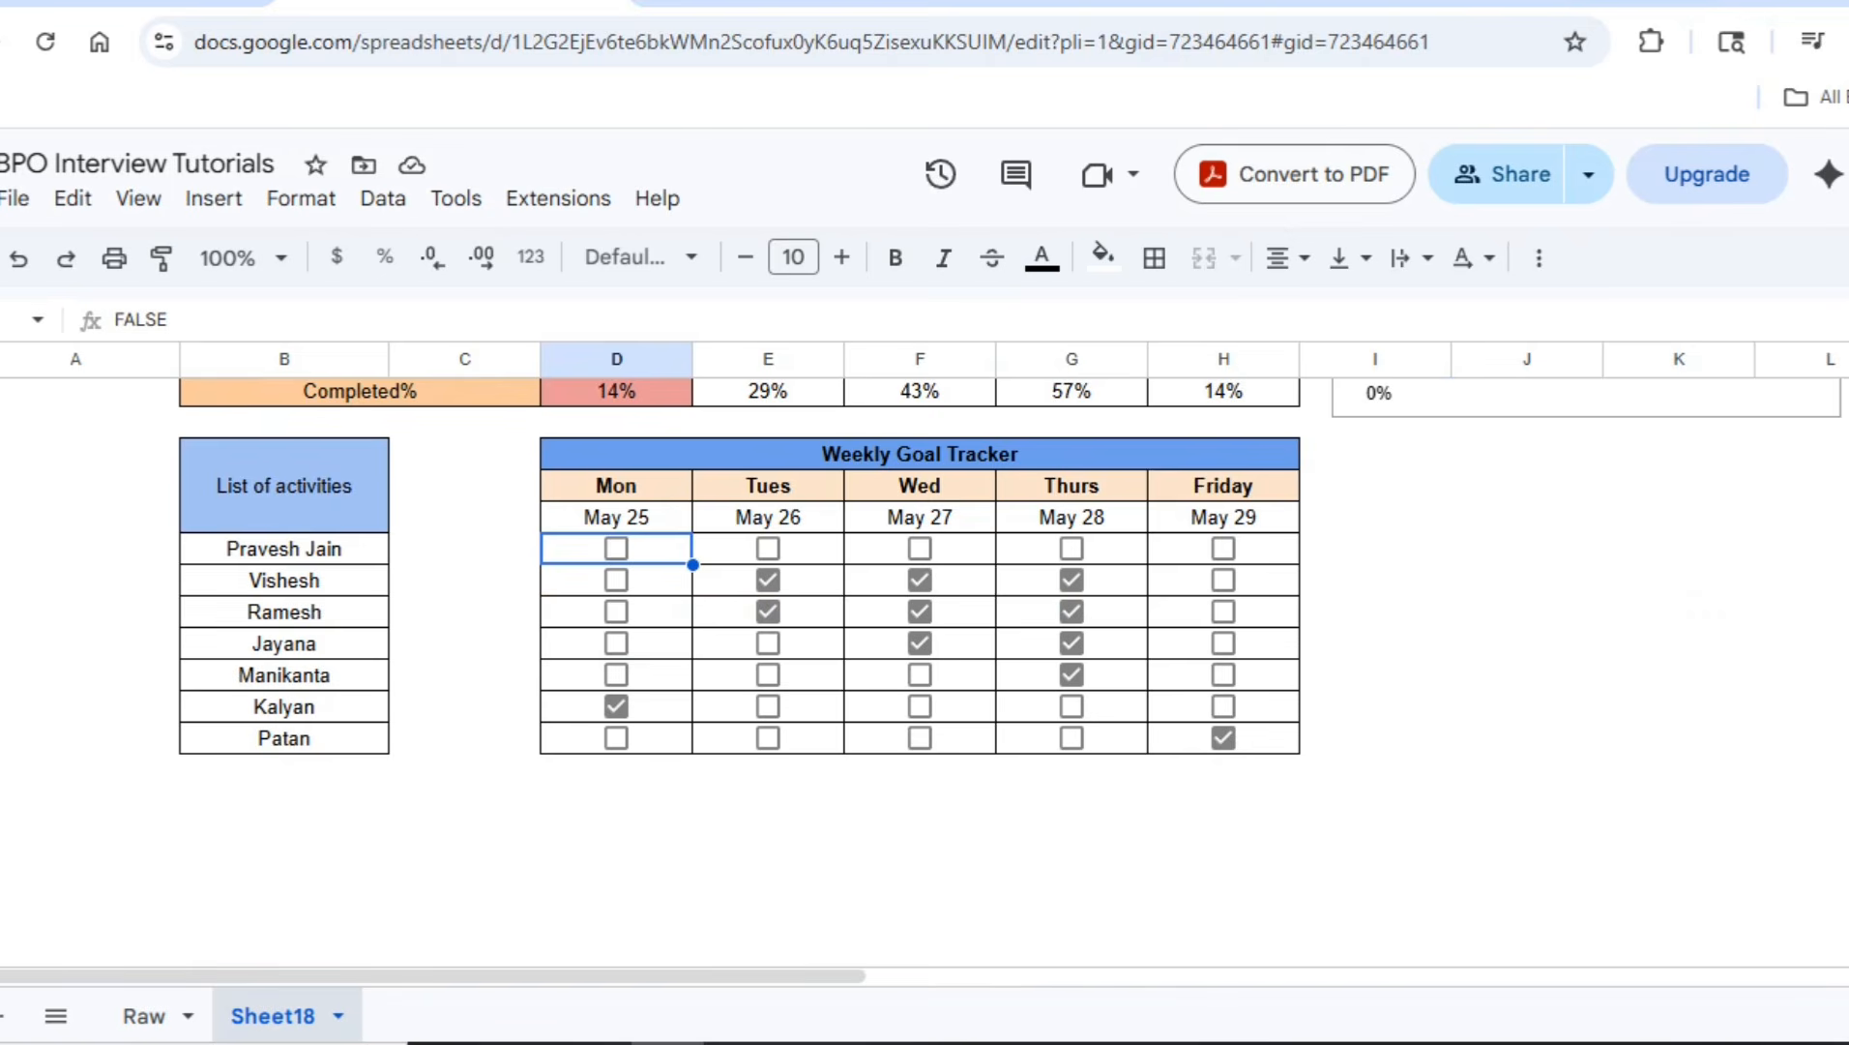
{"action": "left_click_drag", "start_coordinate": [283, 549], "coordinate": [284, 737]}
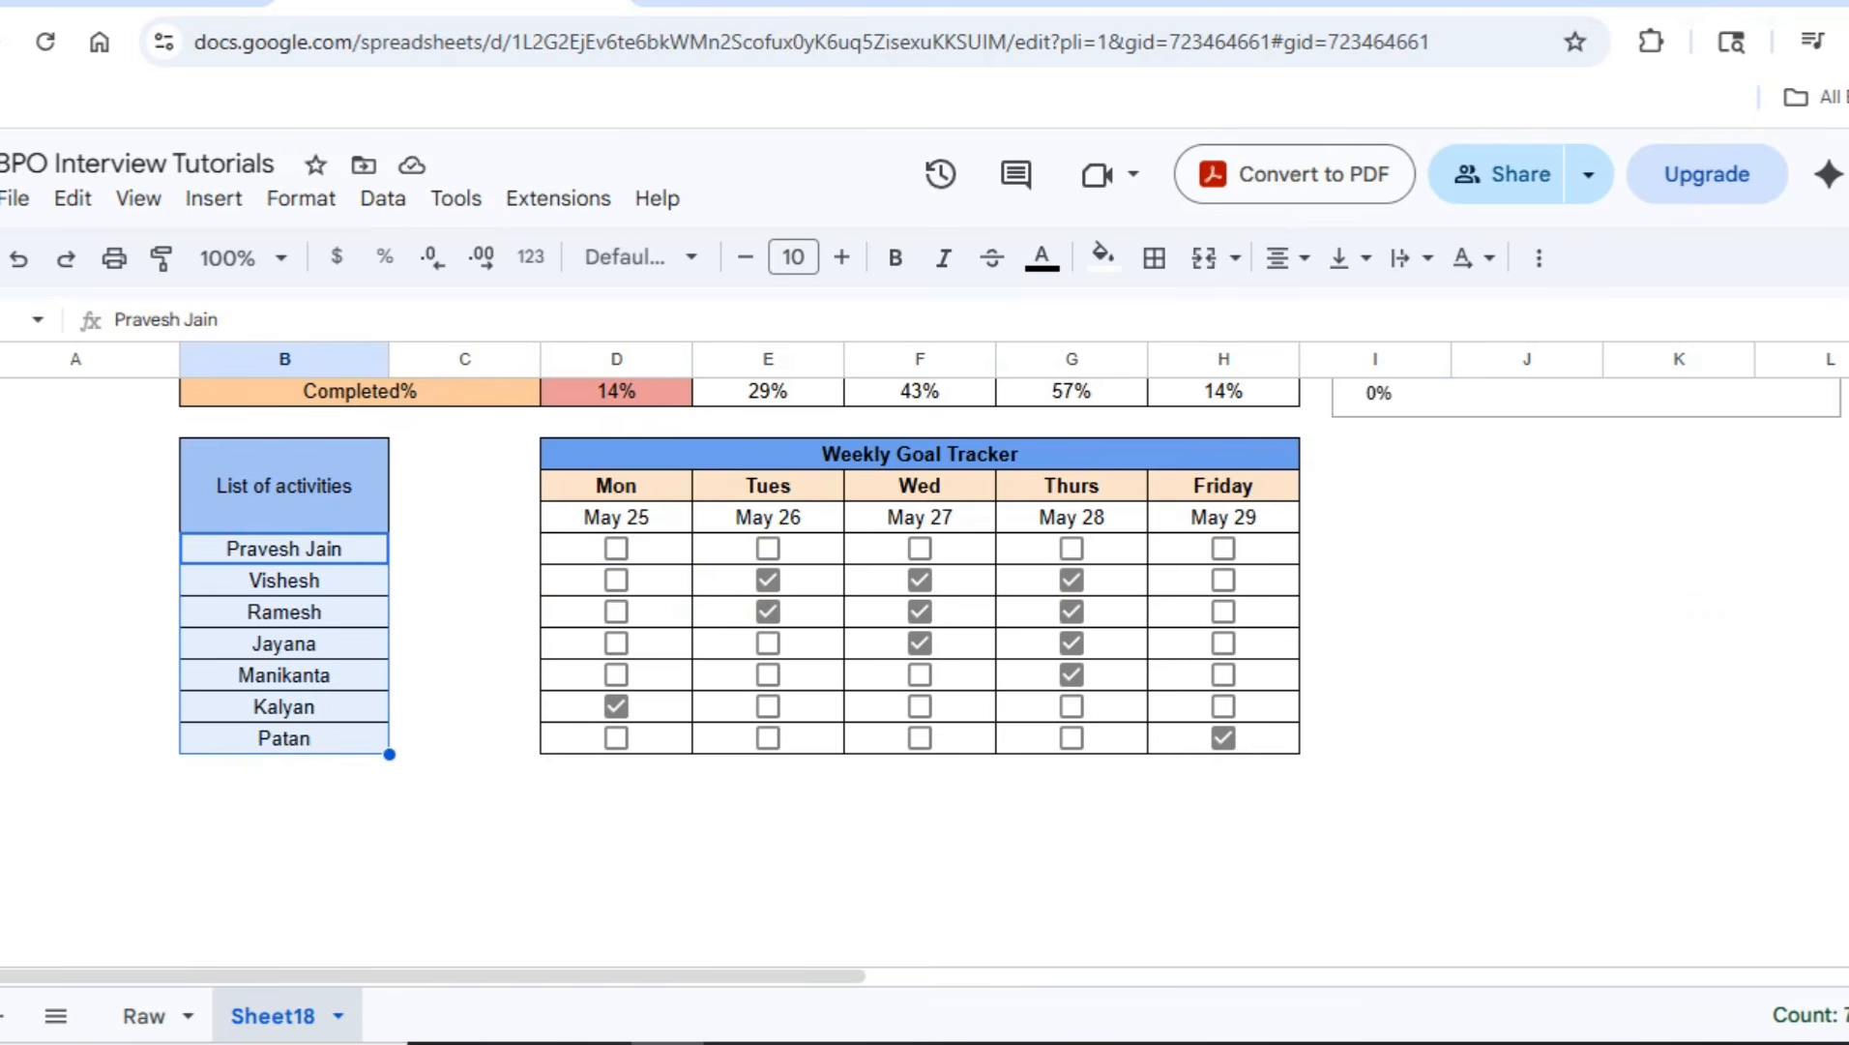
{"action": "left_click_drag", "start_coordinate": [616, 549], "coordinate": [616, 738]}
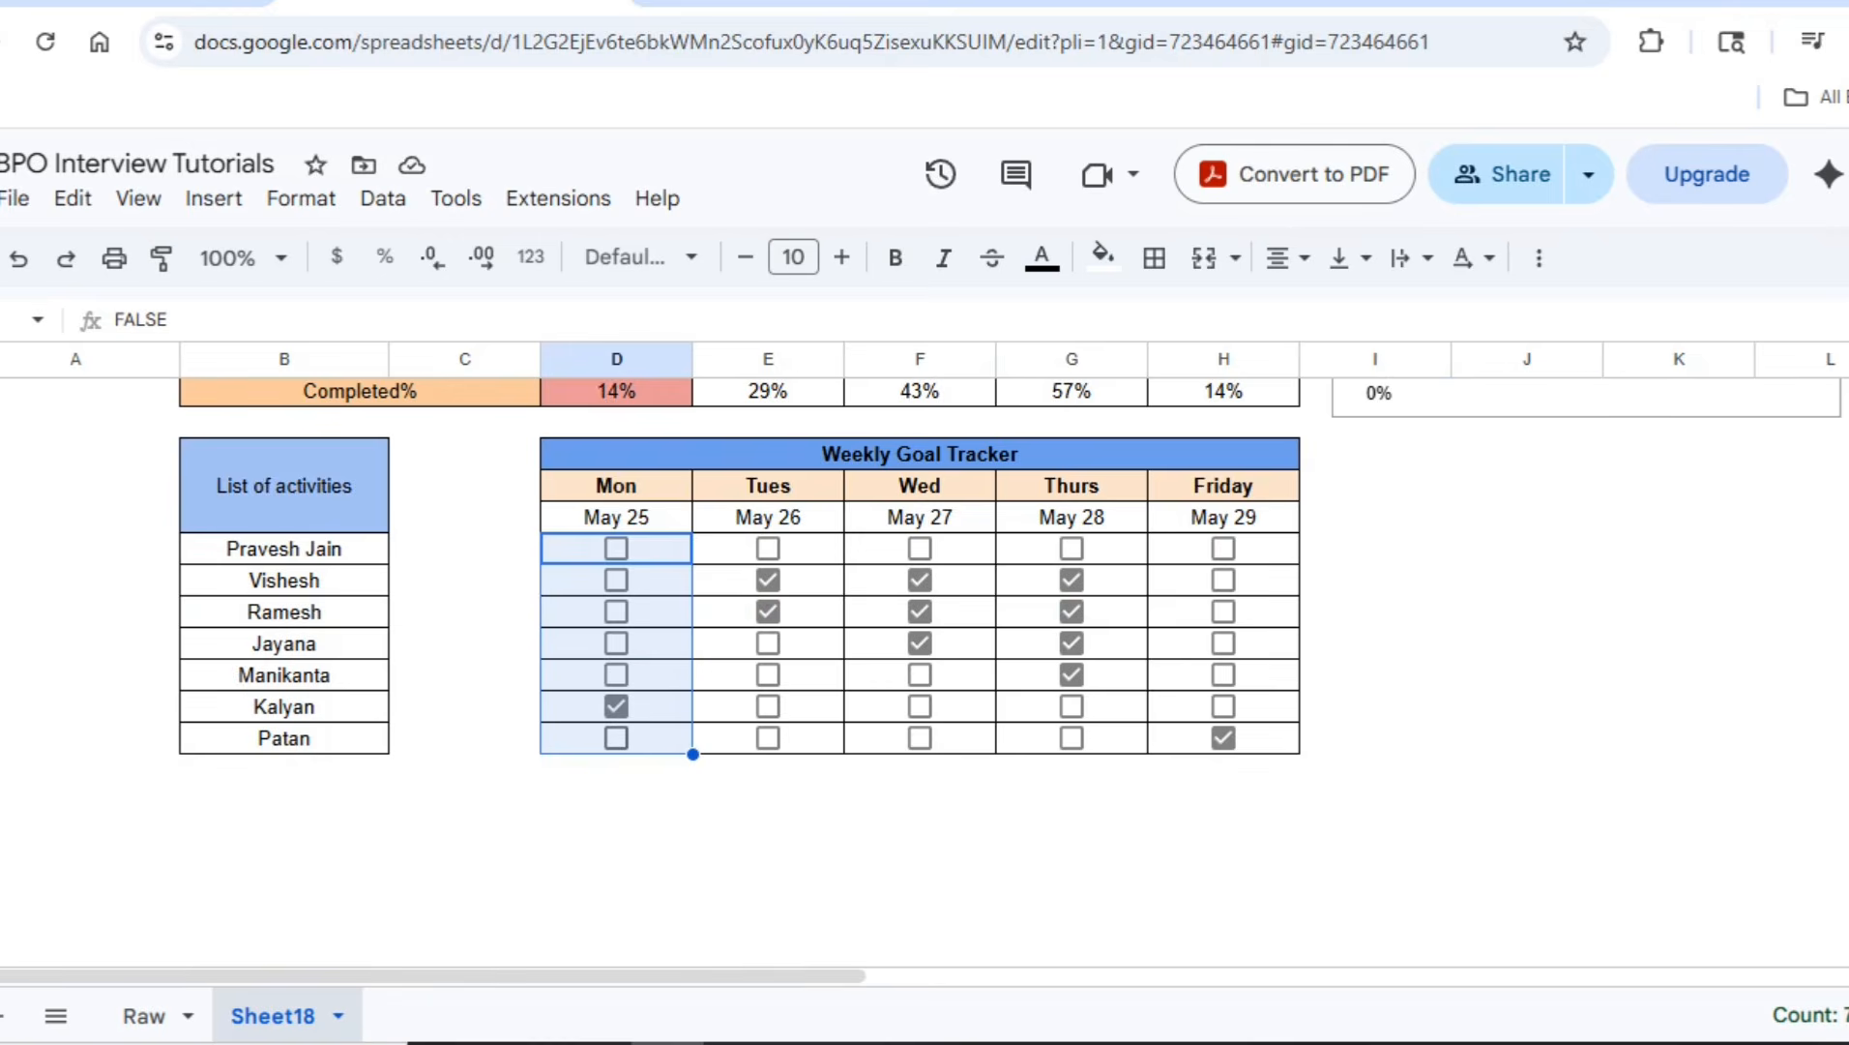
{"action": "scroll", "coordinate": [918, 677], "scroll_direction": "up", "scroll_amount": 5}
{"action": "scroll", "coordinate": [919, 677], "scroll_direction": "down", "scroll_amount": 5}
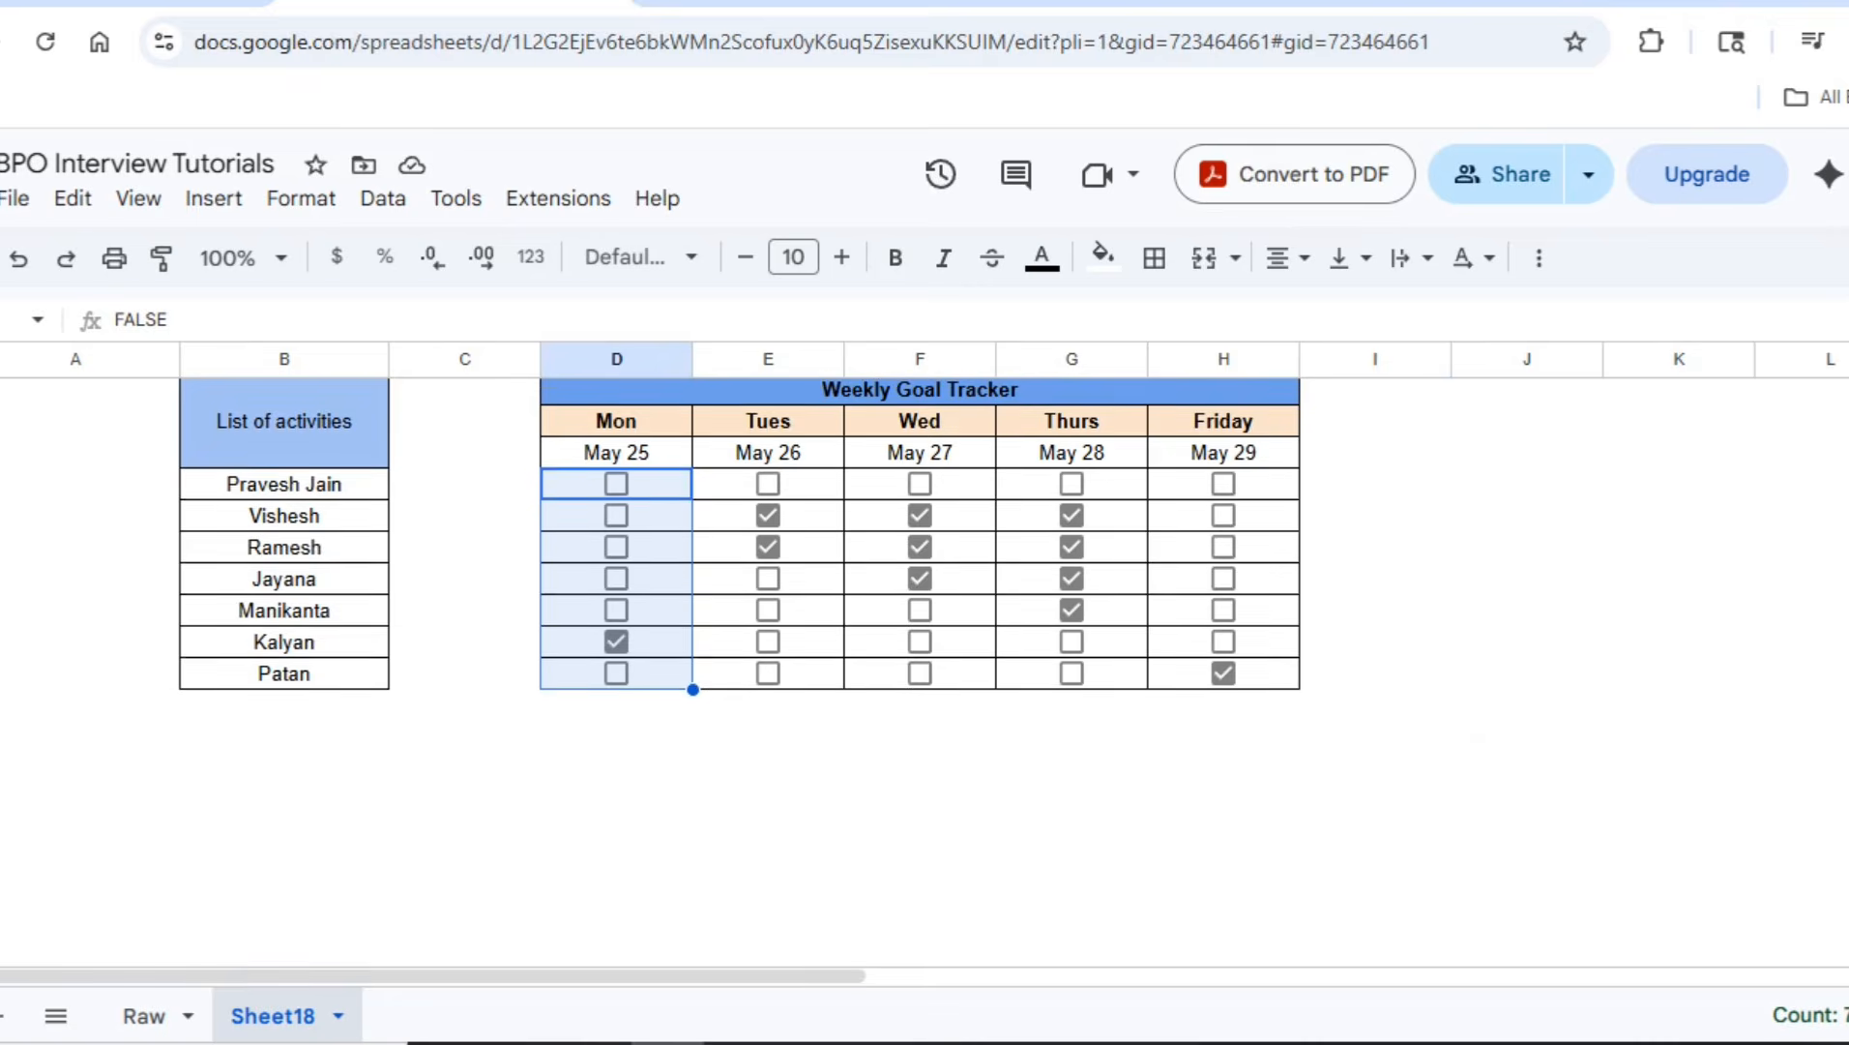
{"action": "scroll", "coordinate": [918, 677], "scroll_direction": "up", "scroll_amount": 5}
{"action": "scroll", "coordinate": [919, 677], "scroll_direction": "down", "scroll_amount": 3}
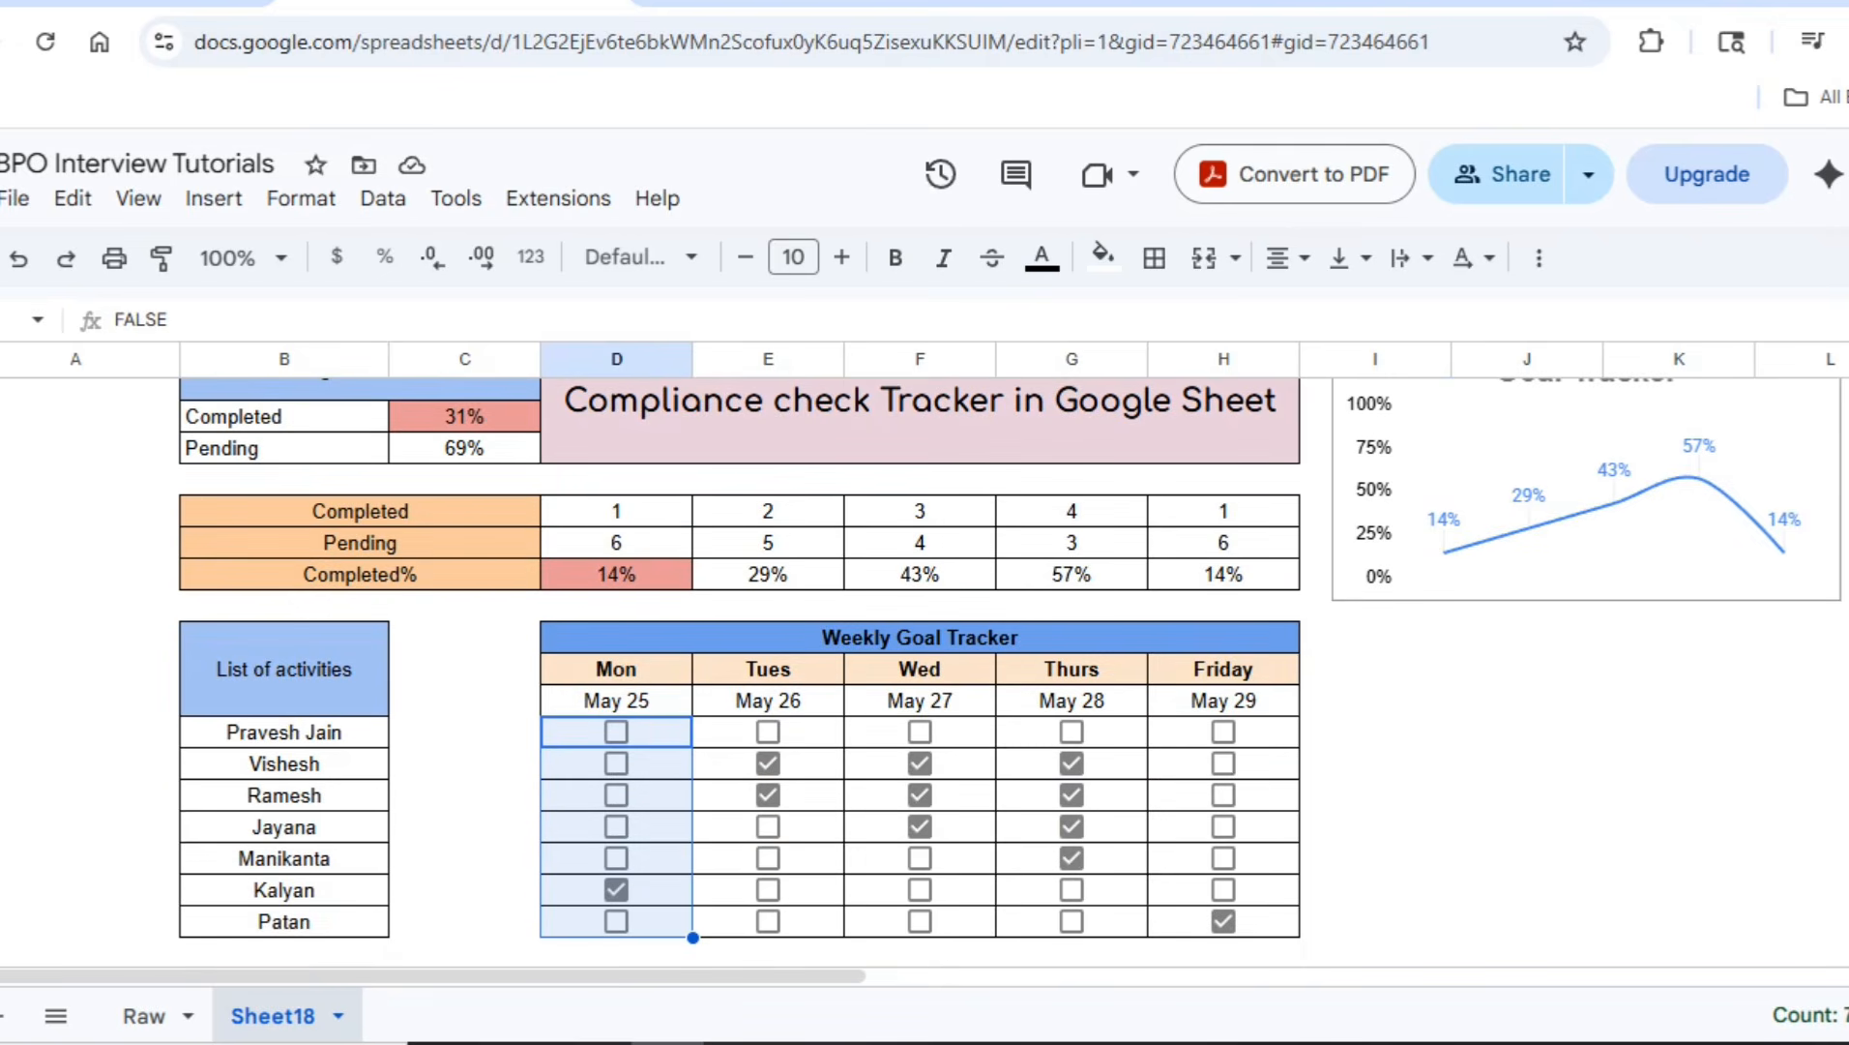
Tick the Monday checkboxes for the first five entries in the list, D25 to D29
{"action": "left_click", "coordinate": [649, 732]}
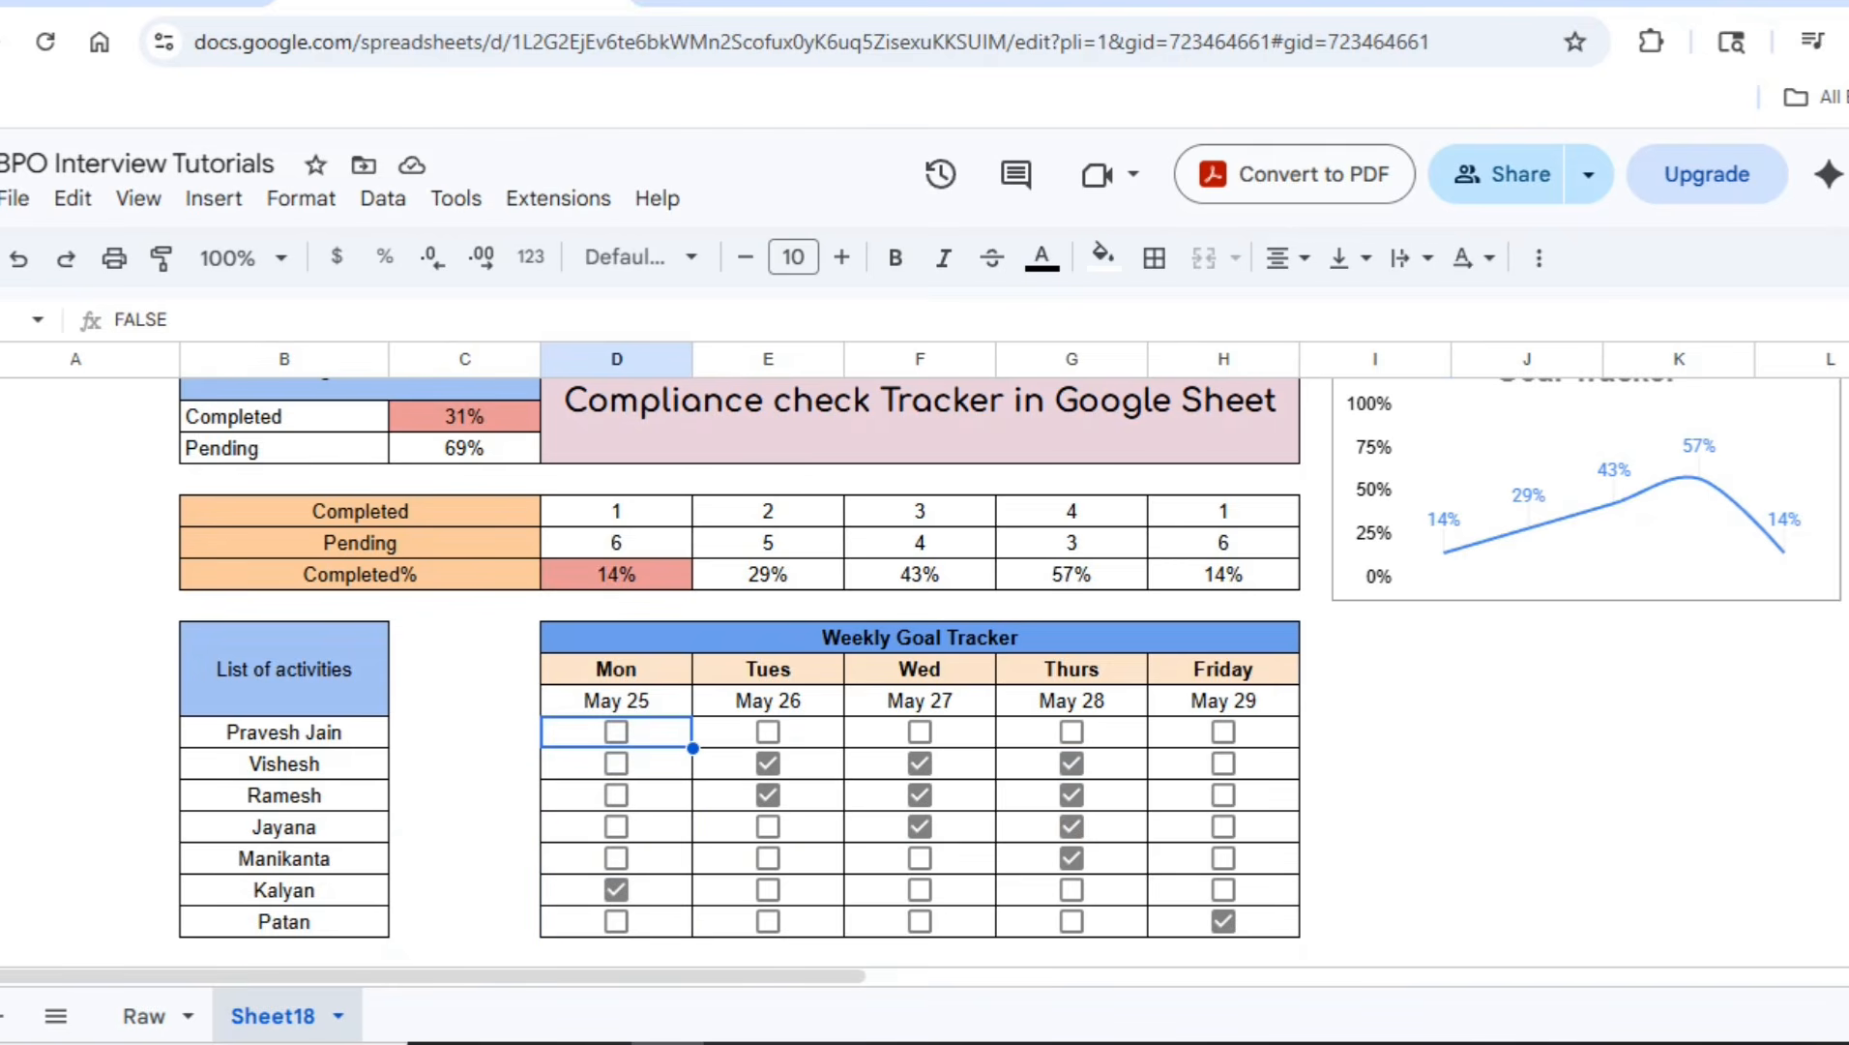
{"action": "left_click", "coordinate": [616, 858]}
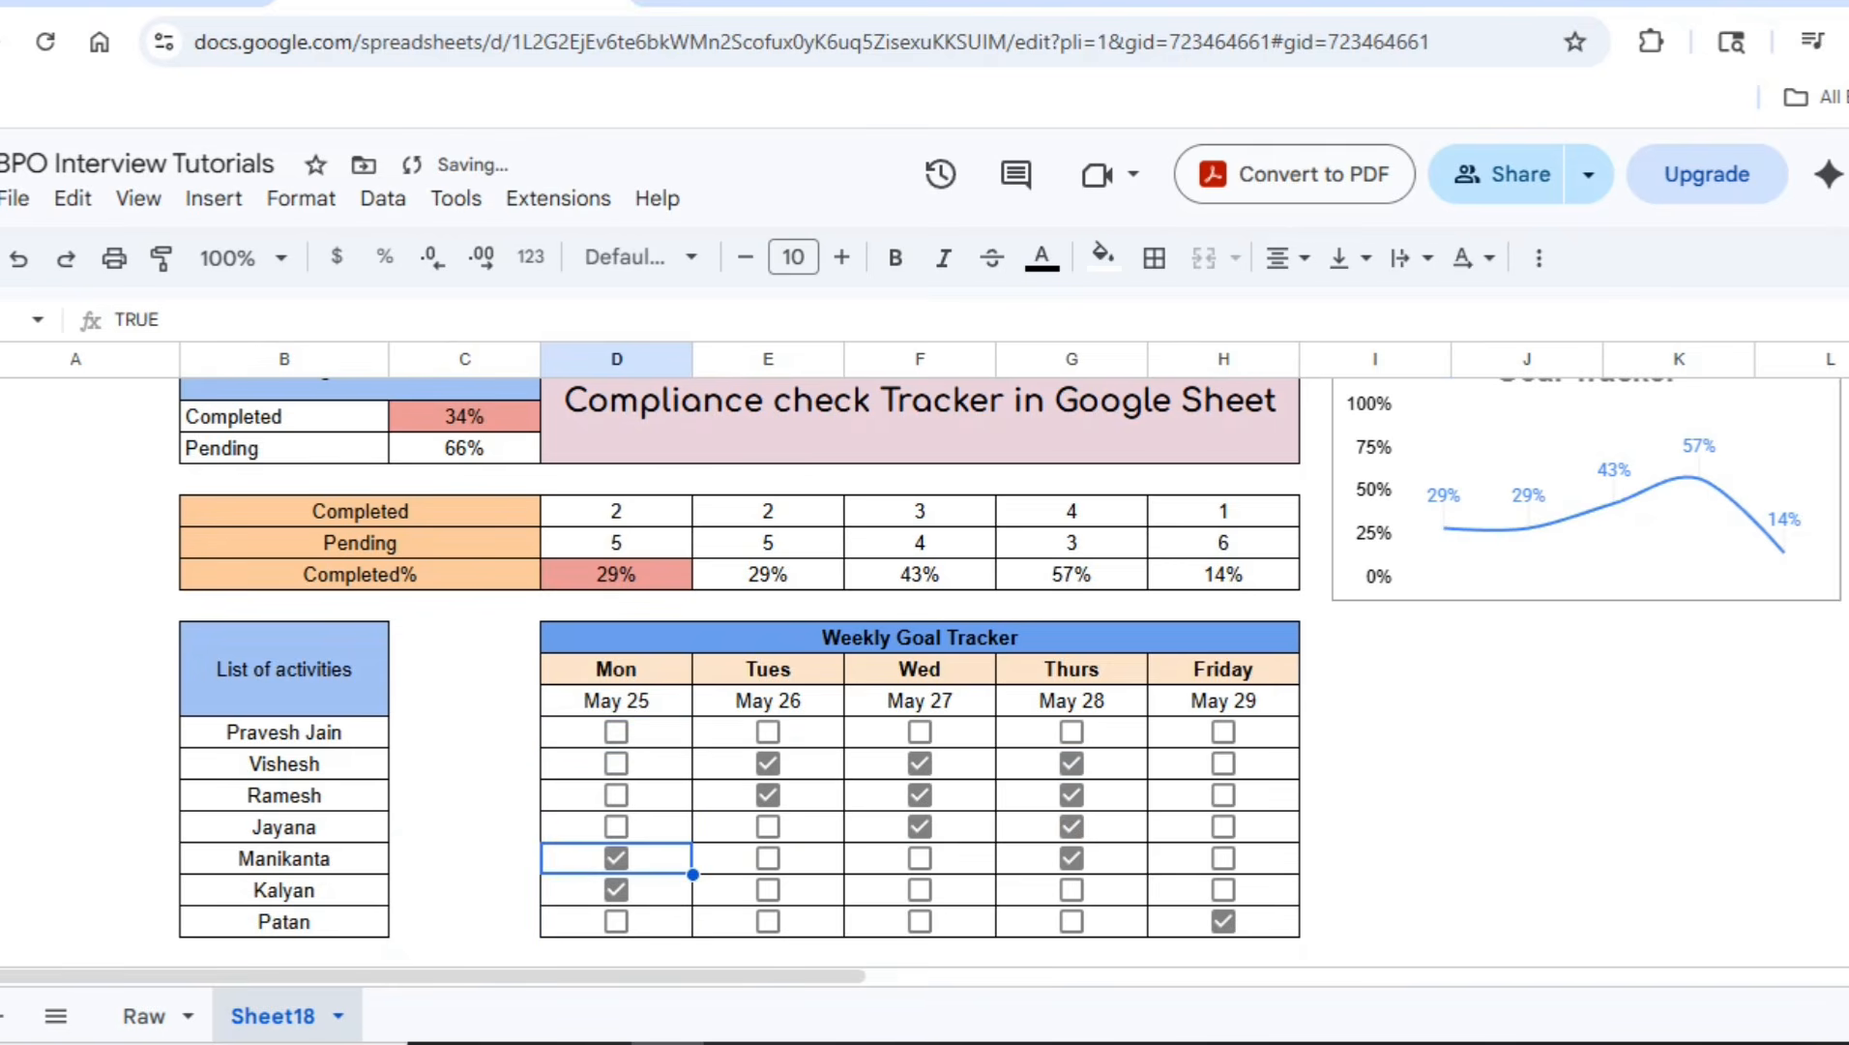
{"action": "left_click", "coordinate": [616, 827]}
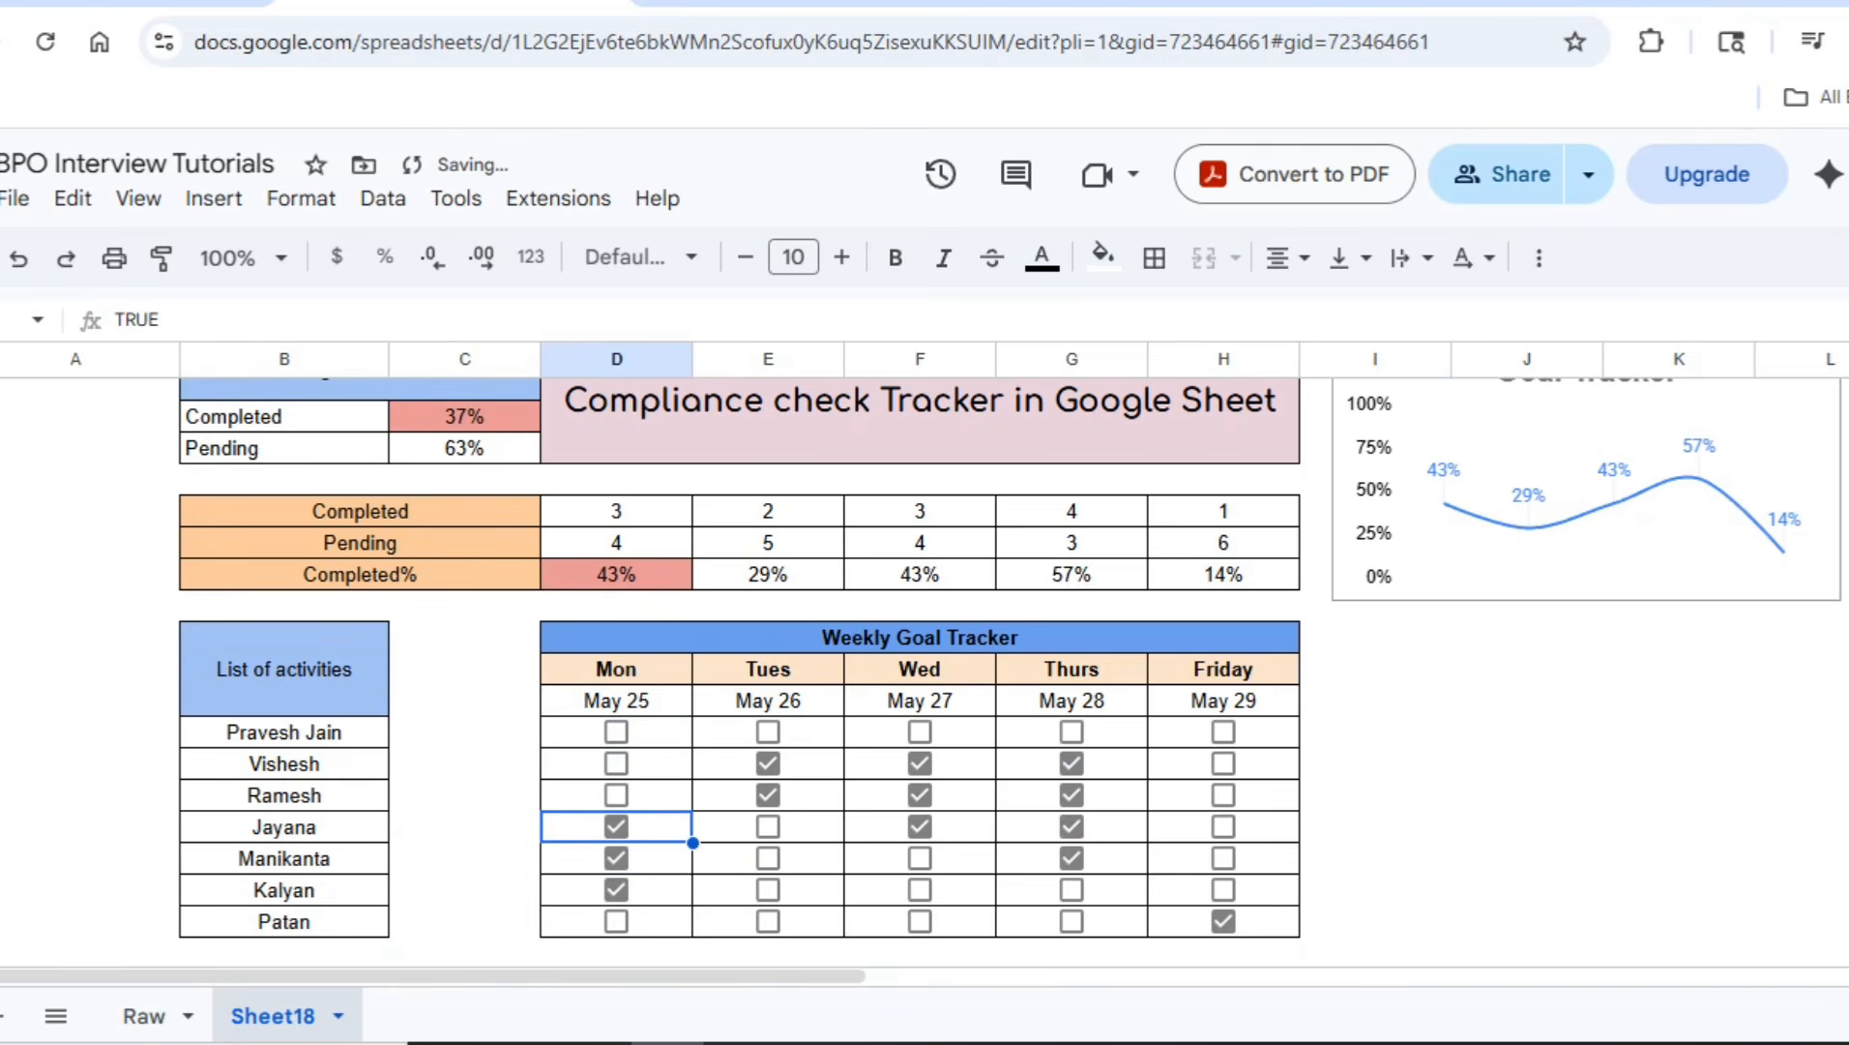
{"action": "key", "text": "space"}
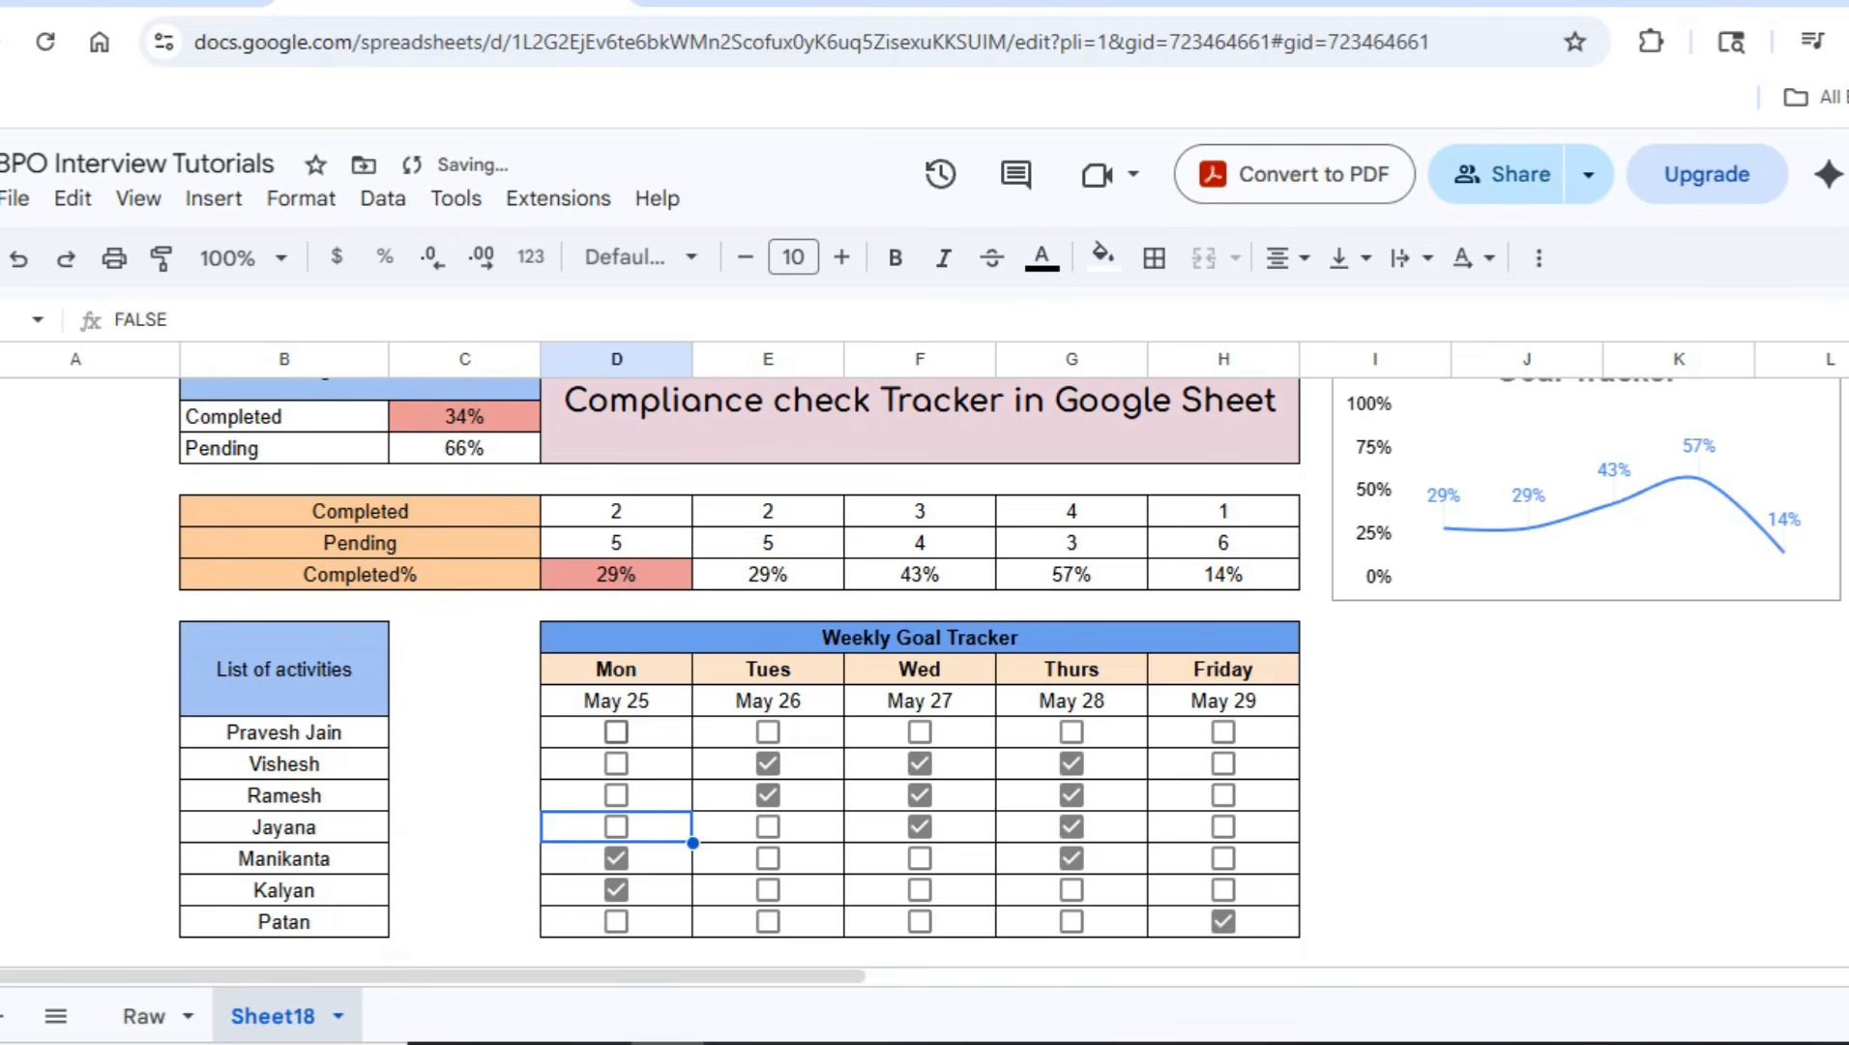
{"action": "left_click", "coordinate": [616, 733]}
{"action": "left_click", "coordinate": [616, 764]}
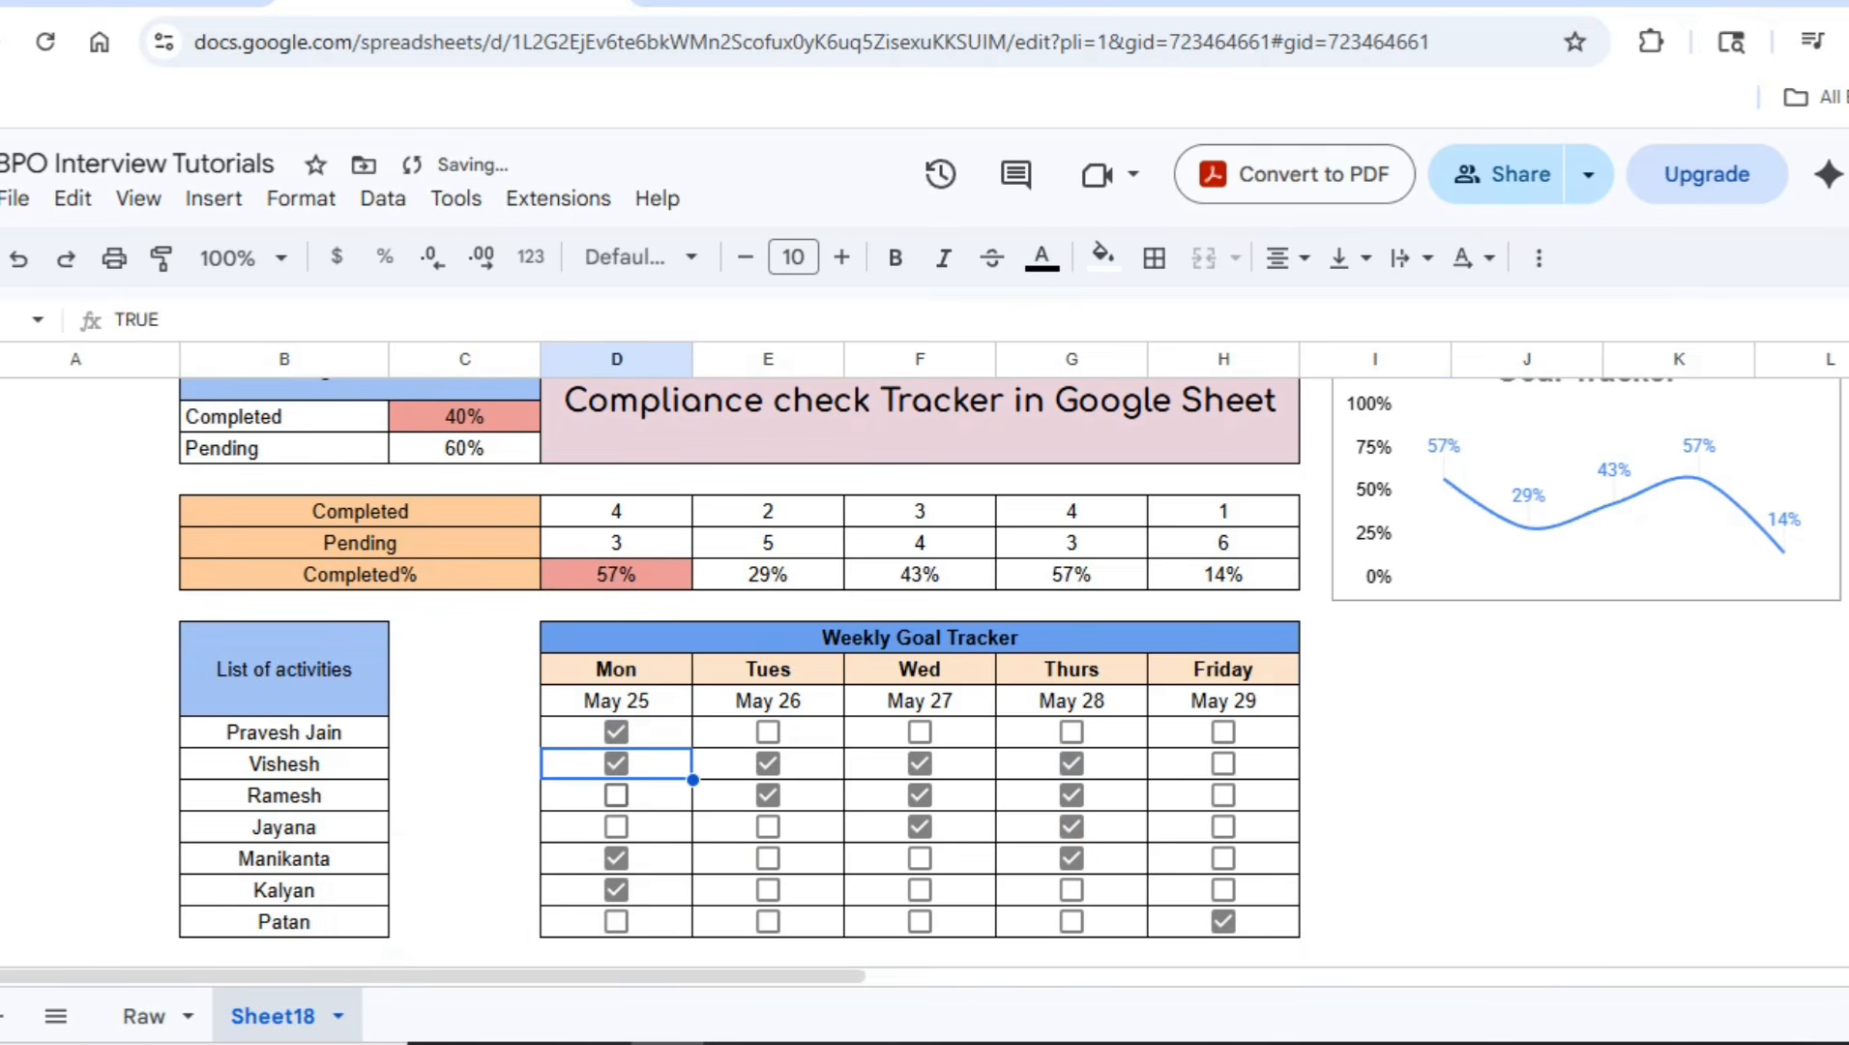
{"action": "left_click", "coordinate": [616, 795]}
{"action": "left_click", "coordinate": [616, 827]}
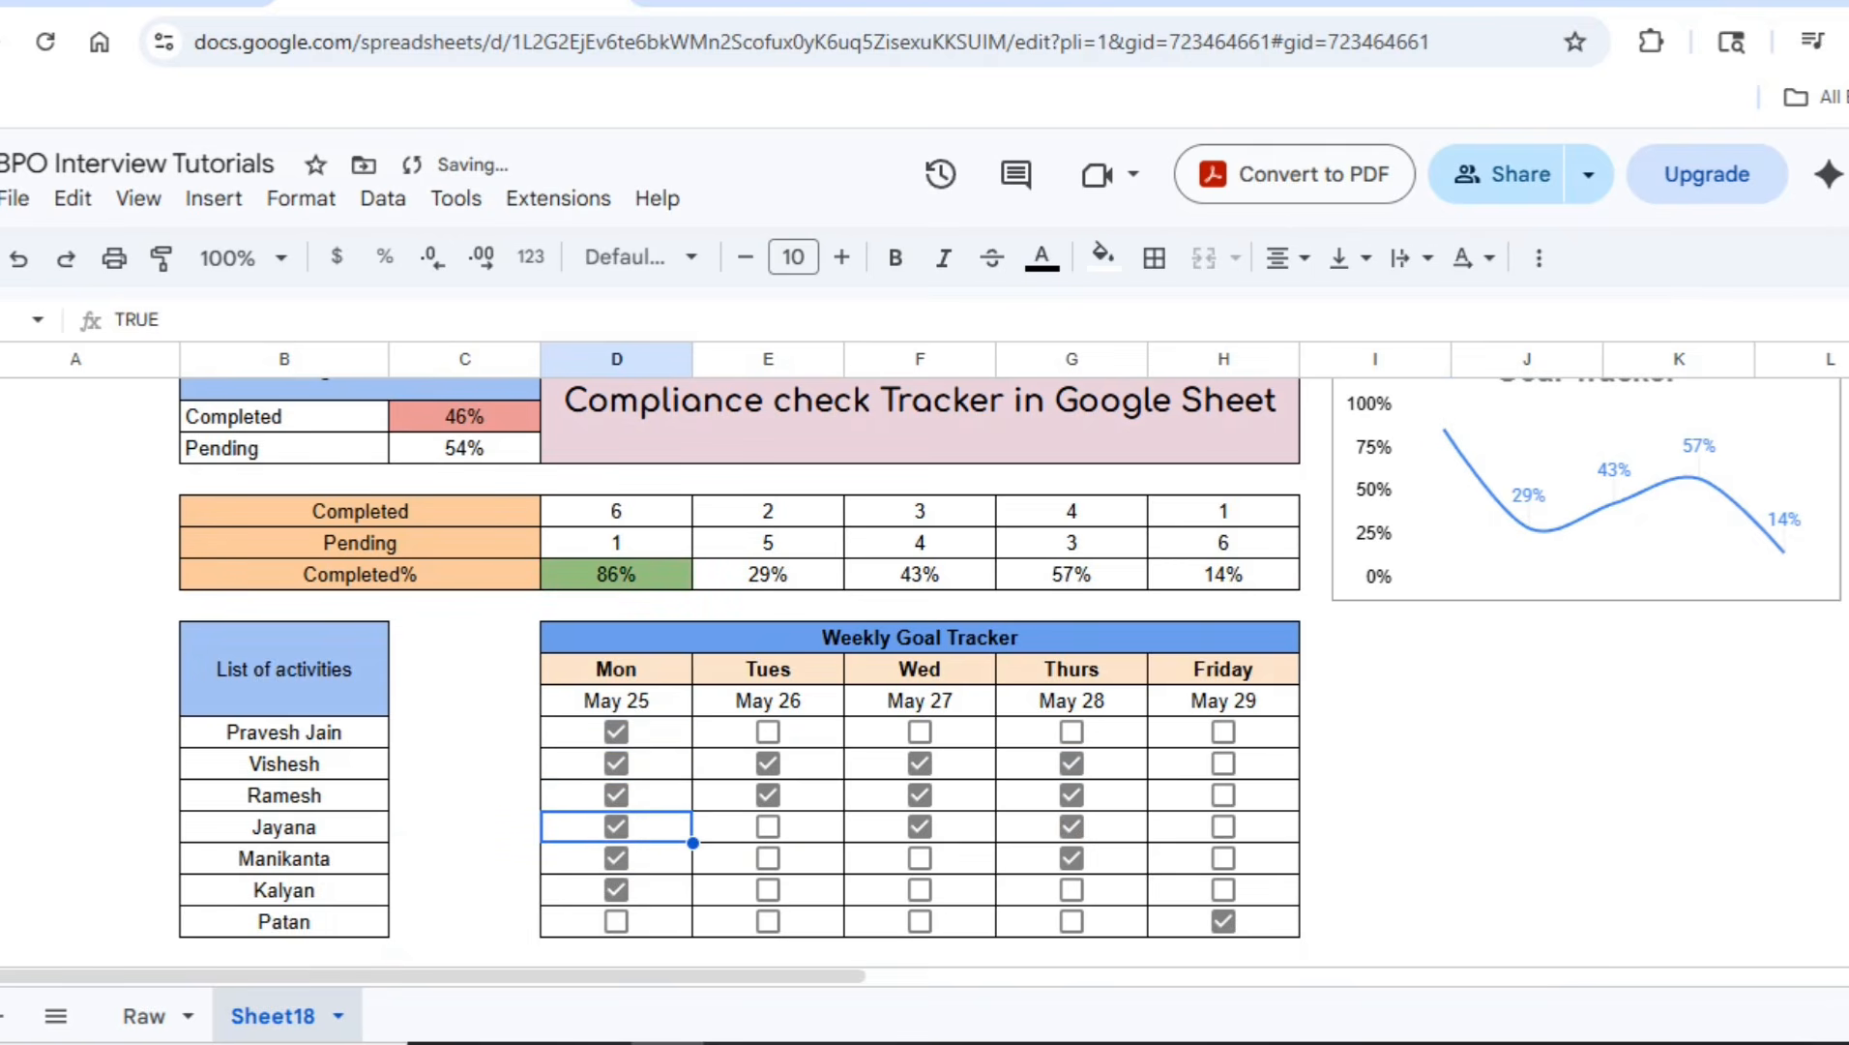
Untick the first Monday checkbox, D25, and inspect the formulas behind Monday's Completed, Pending and Completed% cells
{"action": "left_click", "coordinate": [616, 575]}
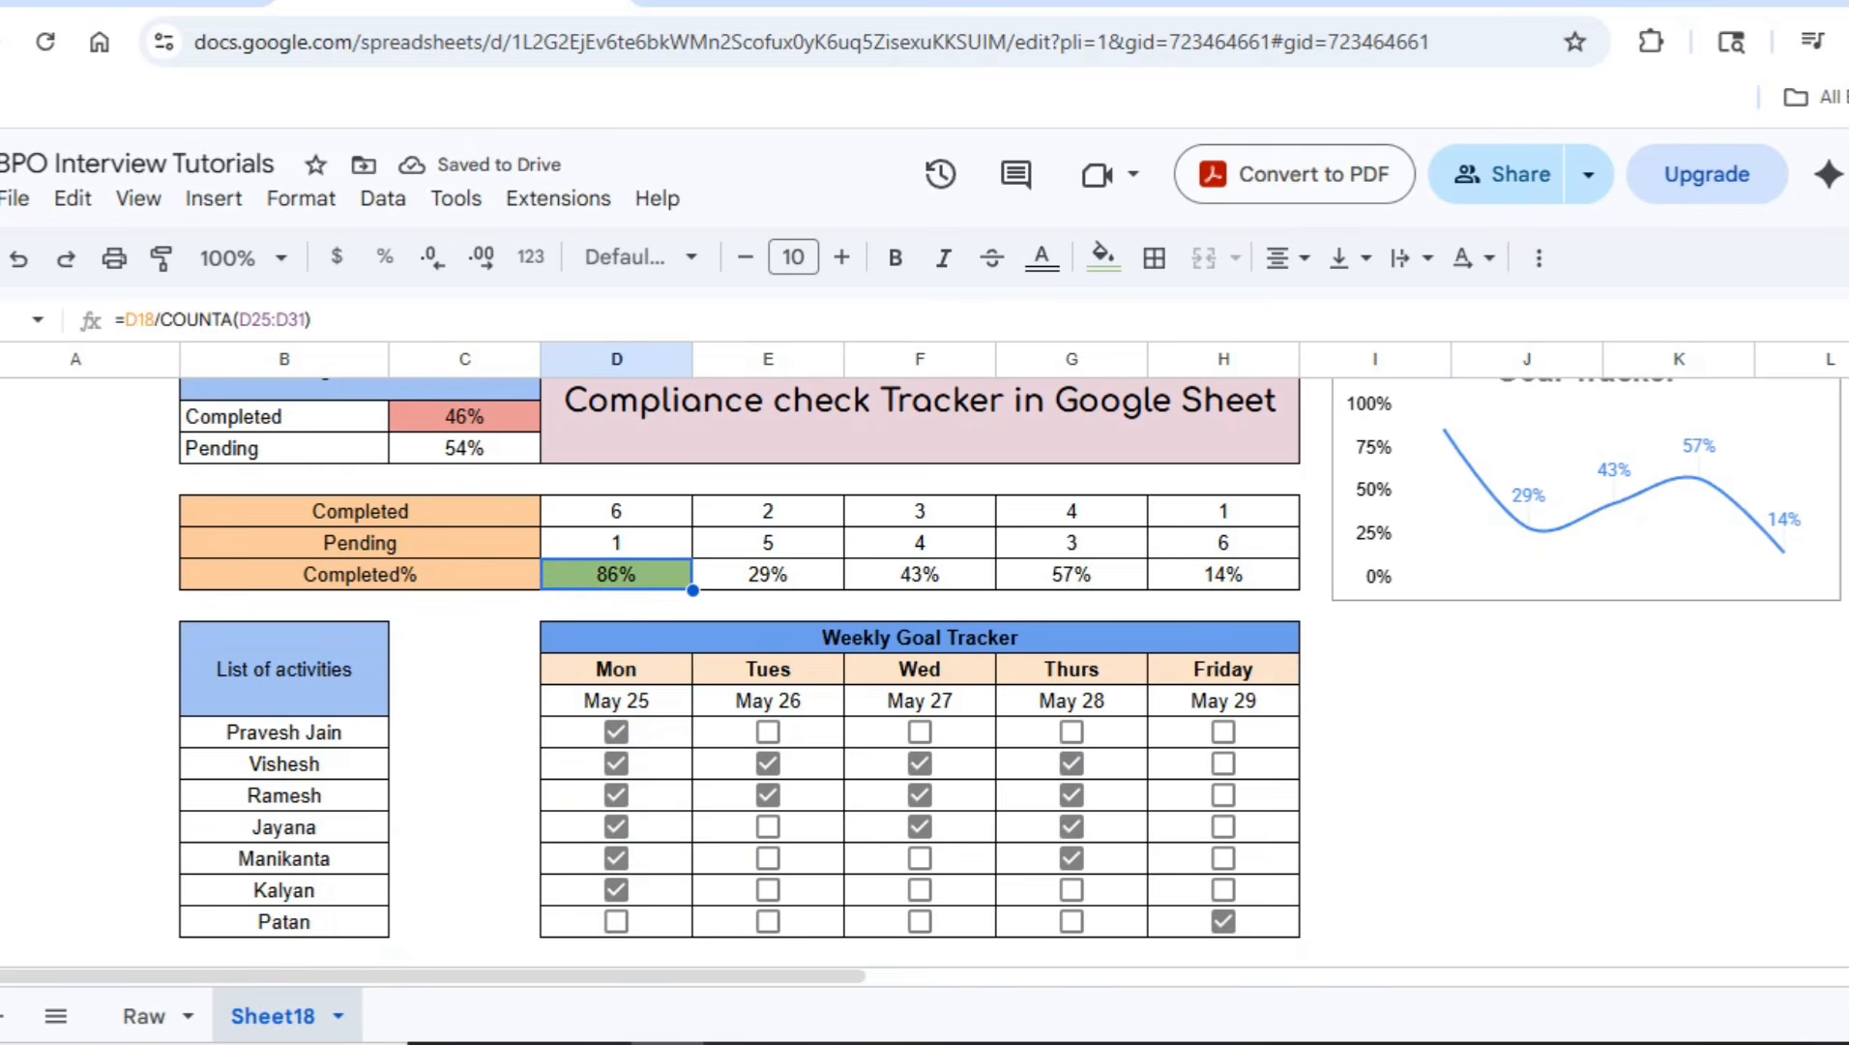
{"action": "left_click", "coordinate": [616, 732]}
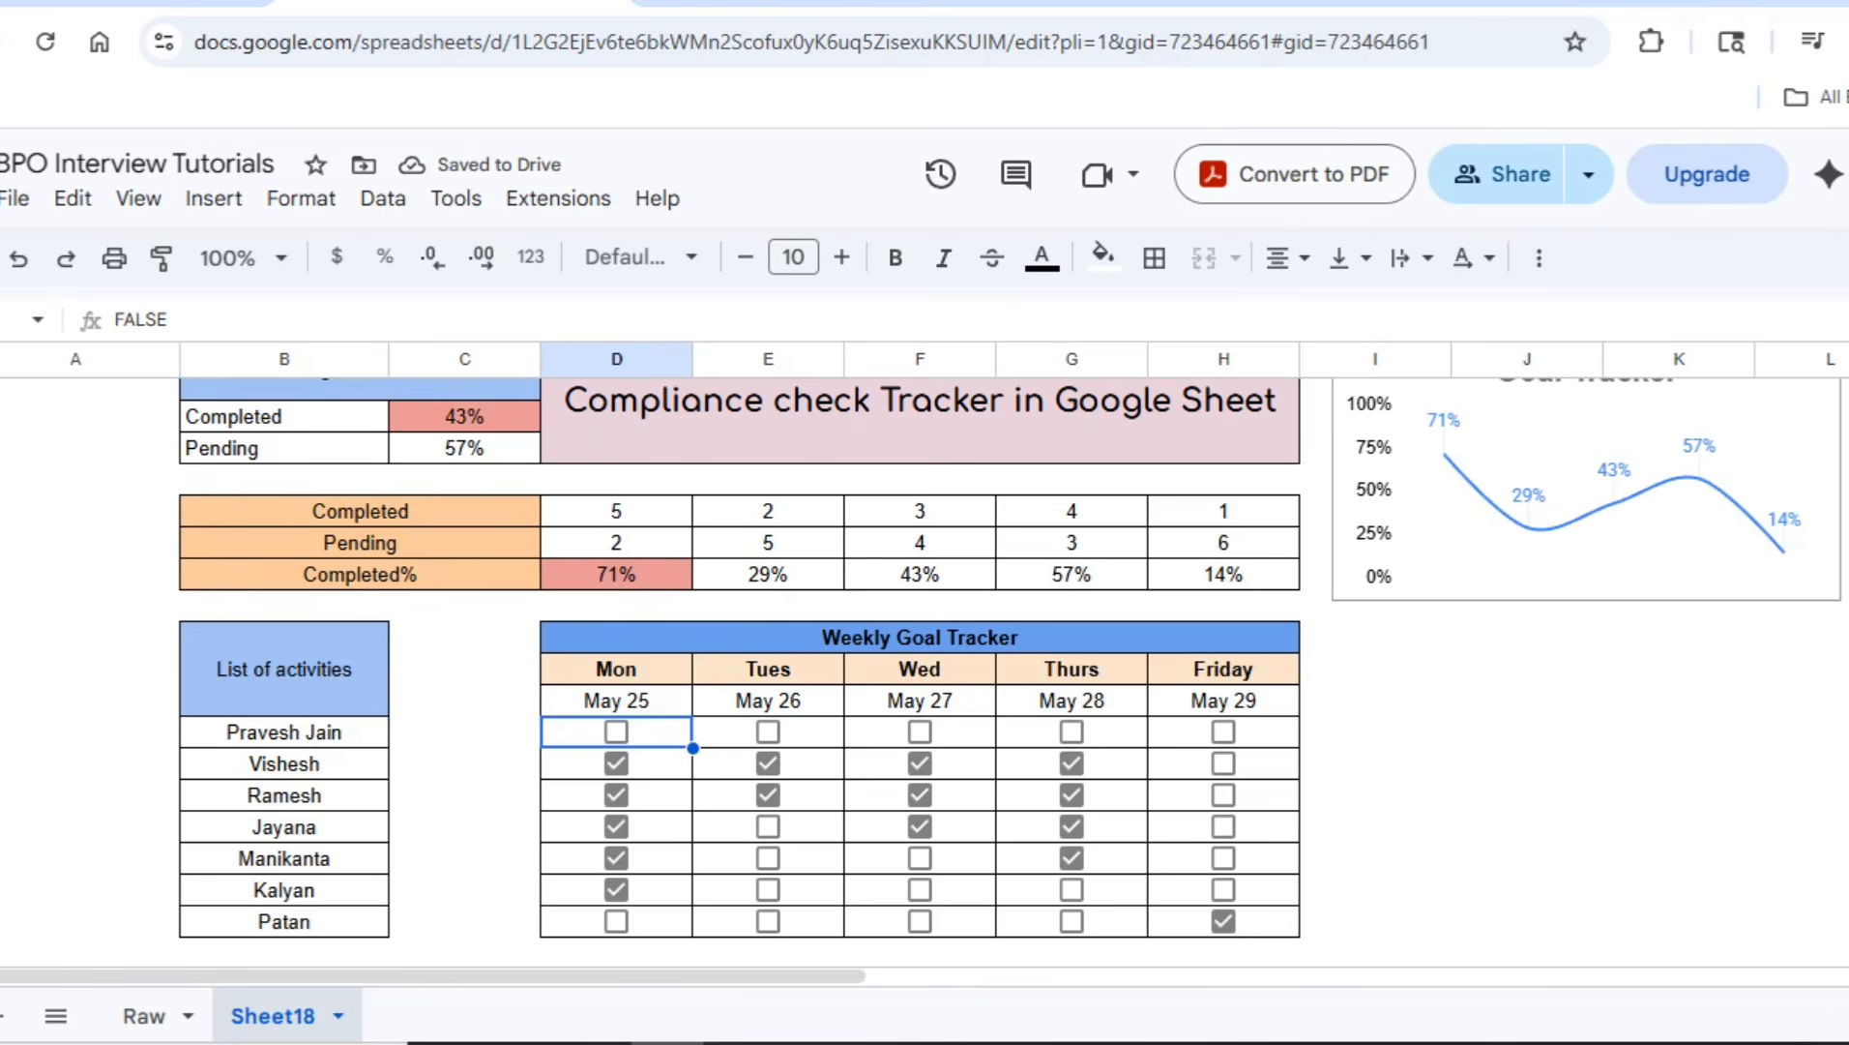
{"action": "left_click", "coordinate": [617, 512]}
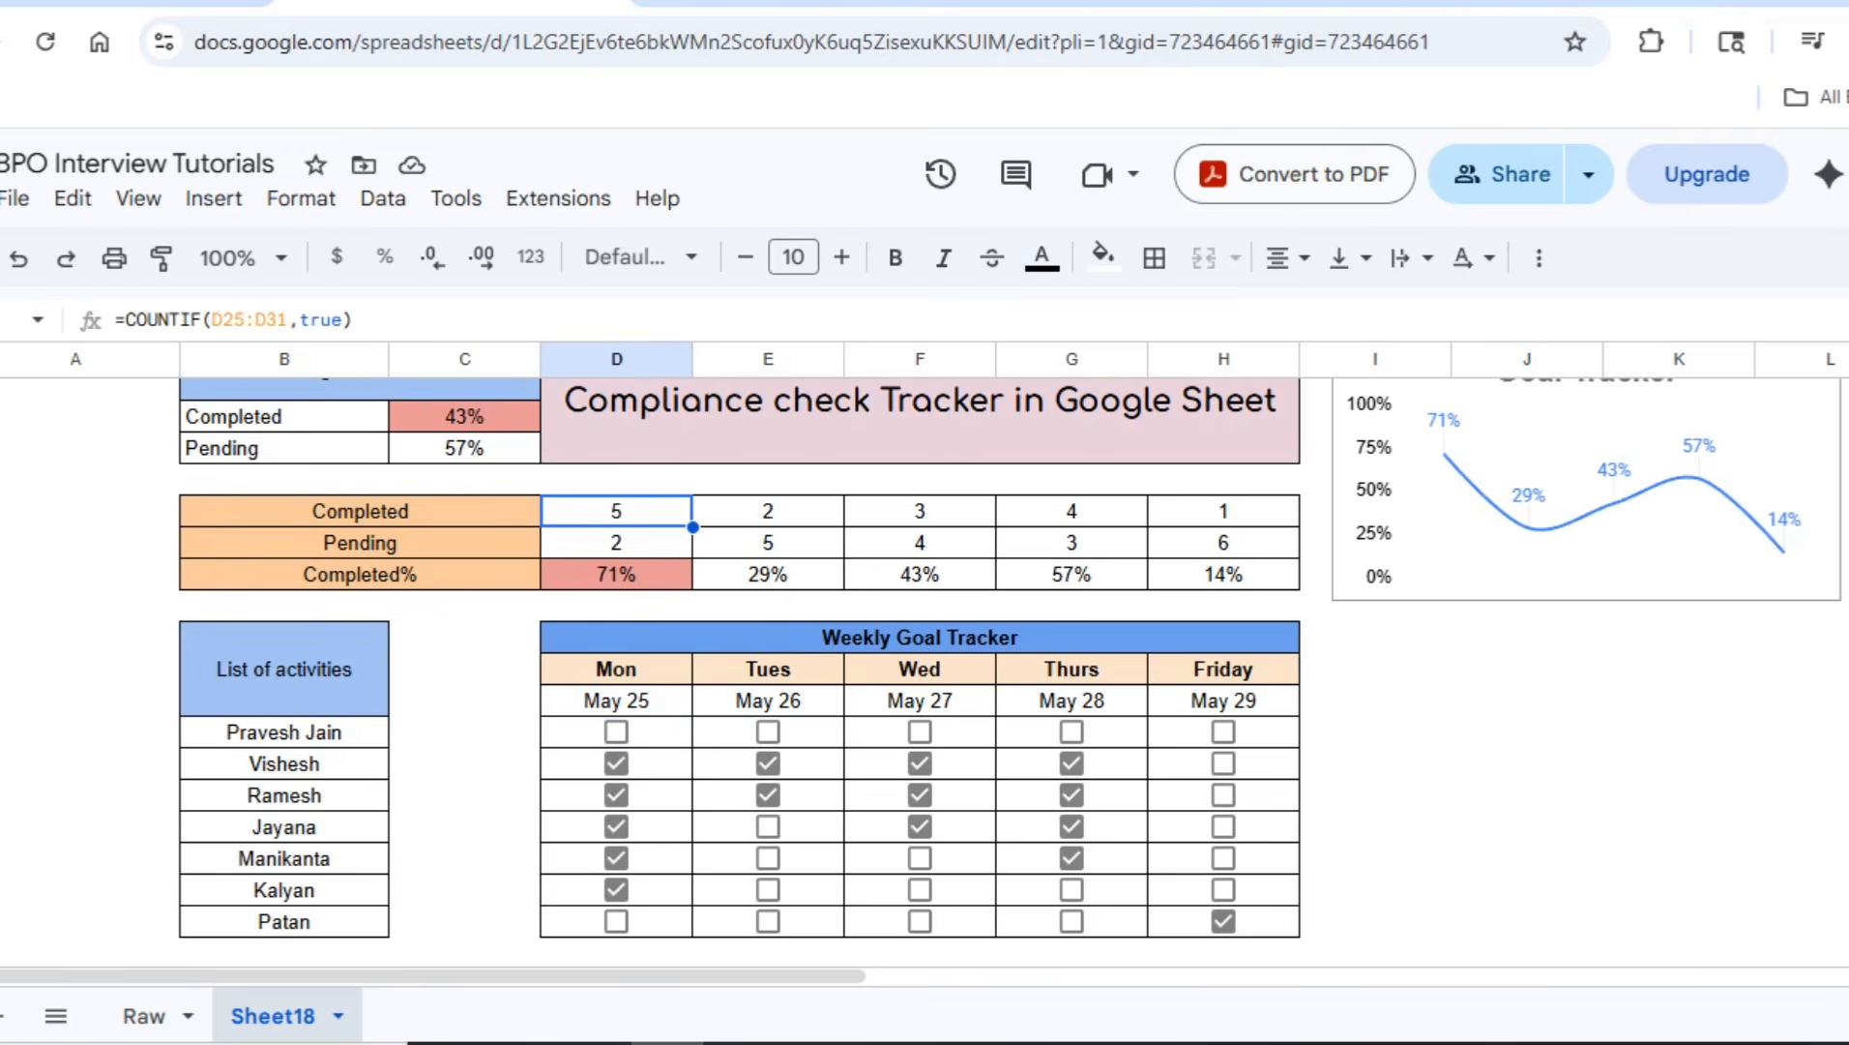
{"action": "left_click", "coordinate": [616, 542]}
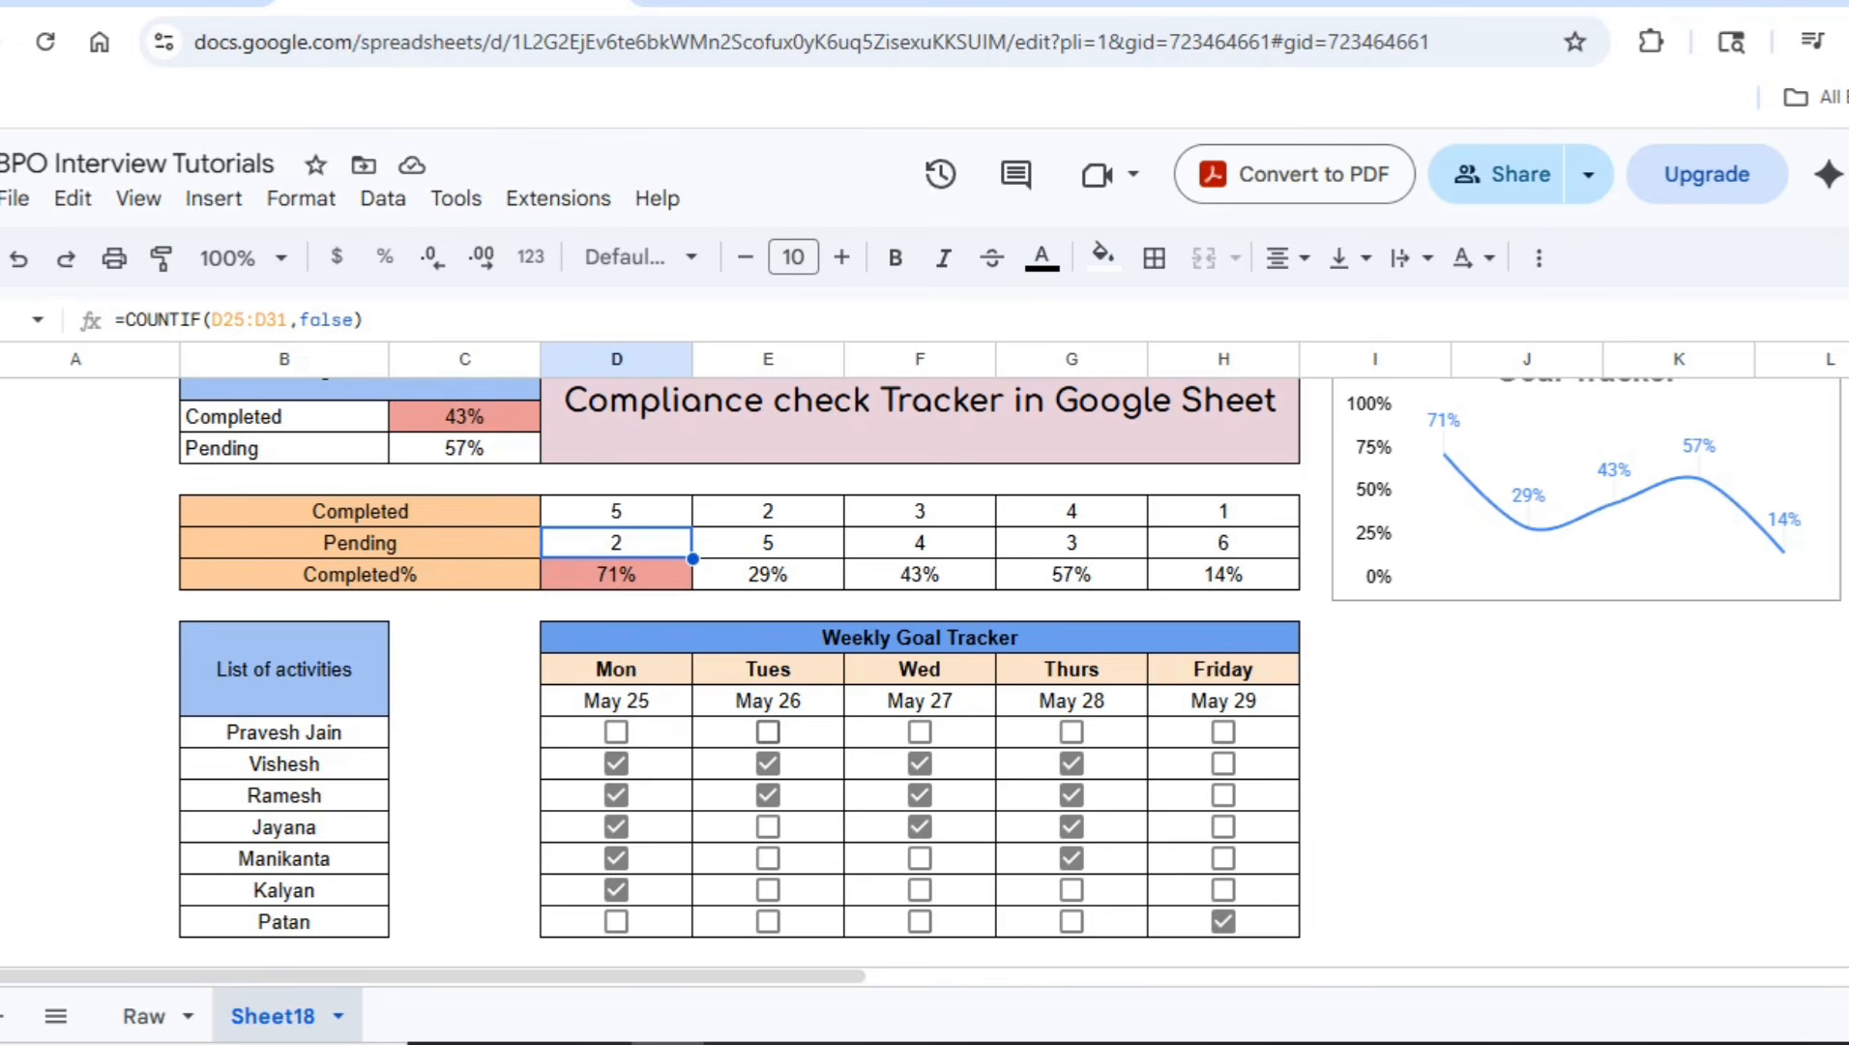
Tick the Tuesday checkboxes for the first, fourth and sixth entries in the list
{"action": "left_click", "coordinate": [768, 732]}
{"action": "left_click", "coordinate": [768, 827]}
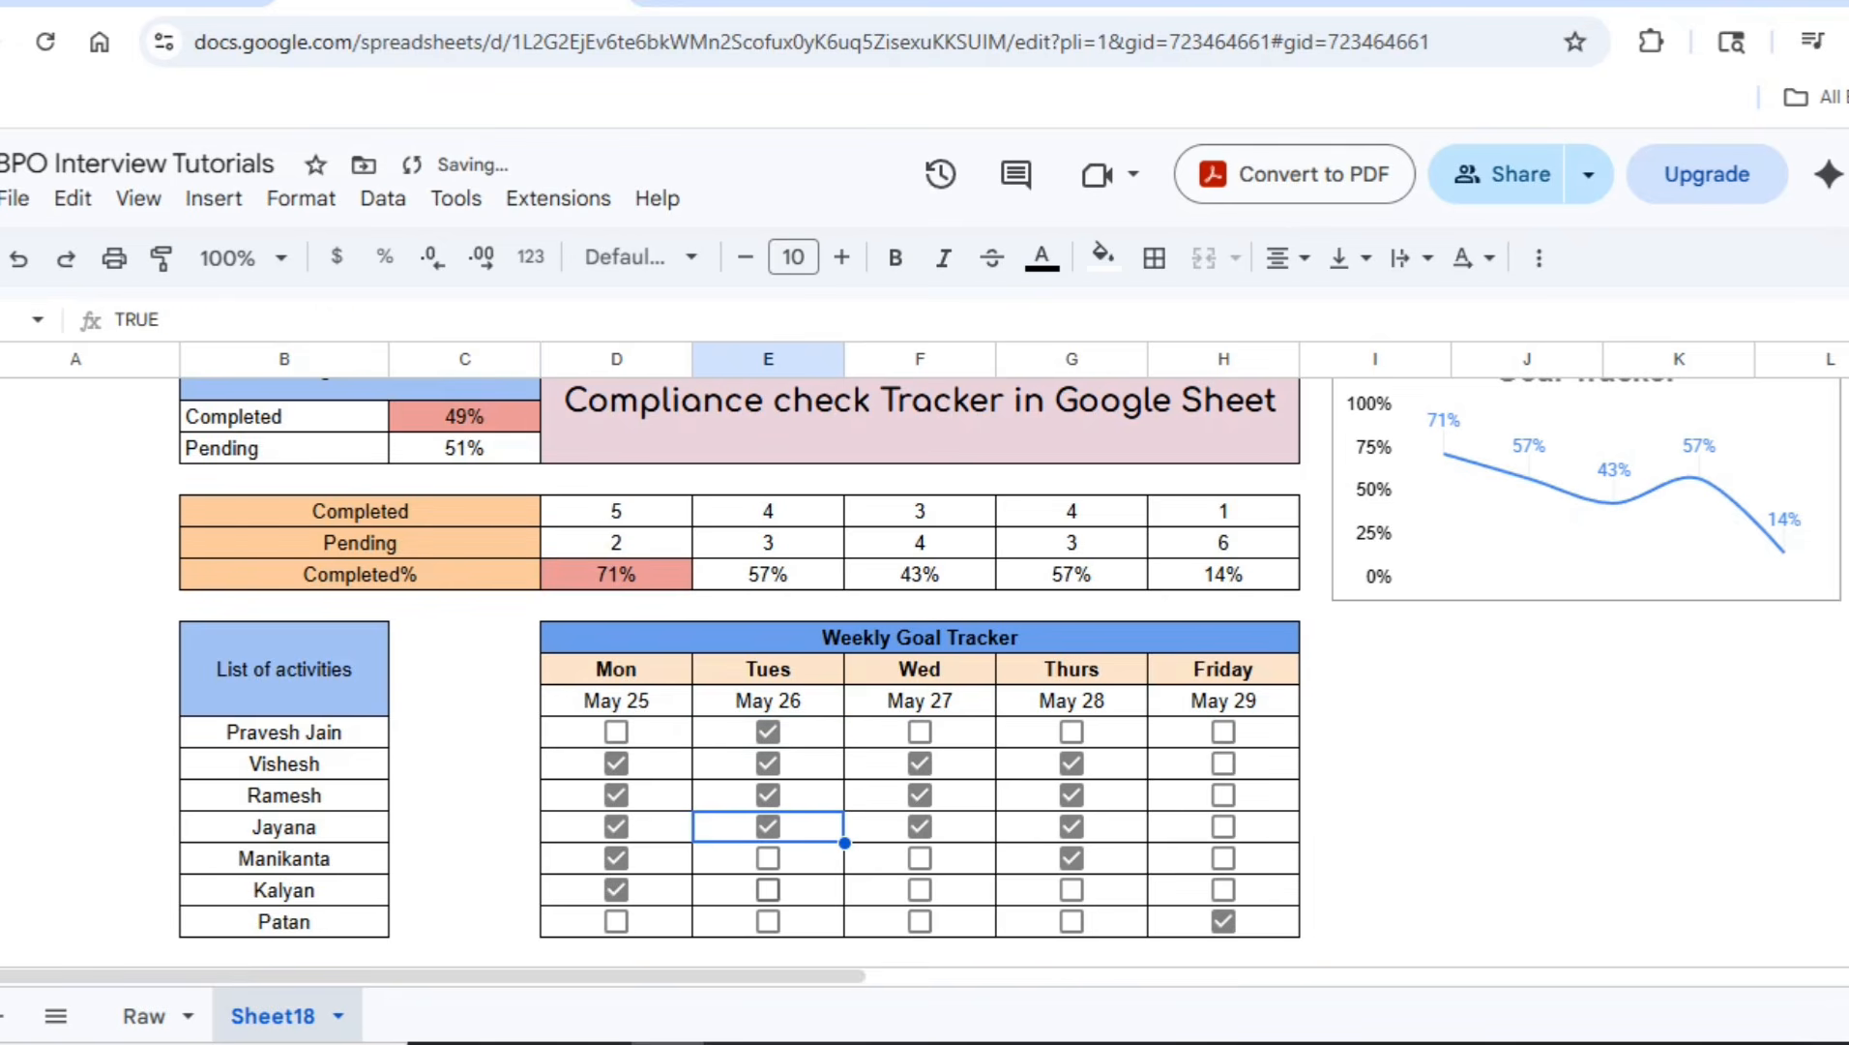
{"action": "left_click", "coordinate": [768, 890]}
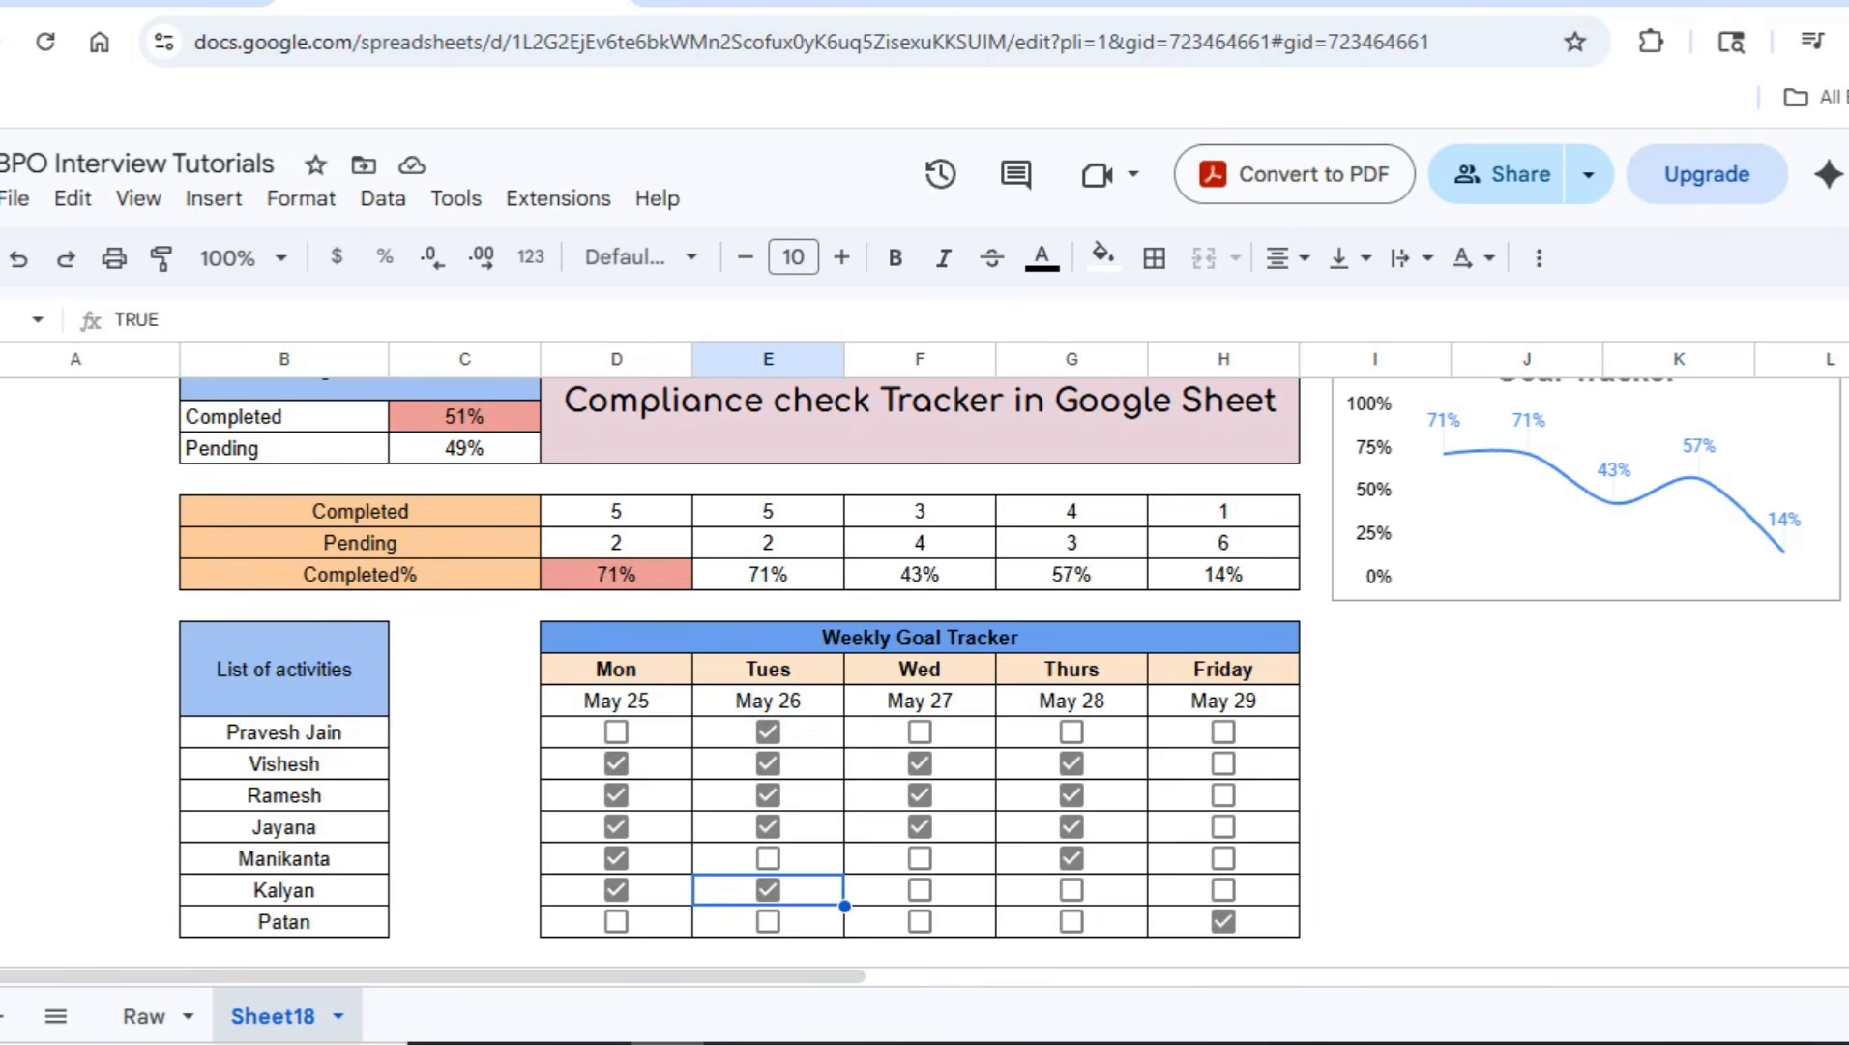
Inspect the formulas for Monday's Completed% and the Progress Status percentages, and examine the Goal Tracker chart
{"action": "scroll", "coordinate": [920, 667], "scroll_direction": "up", "scroll_amount": 1}
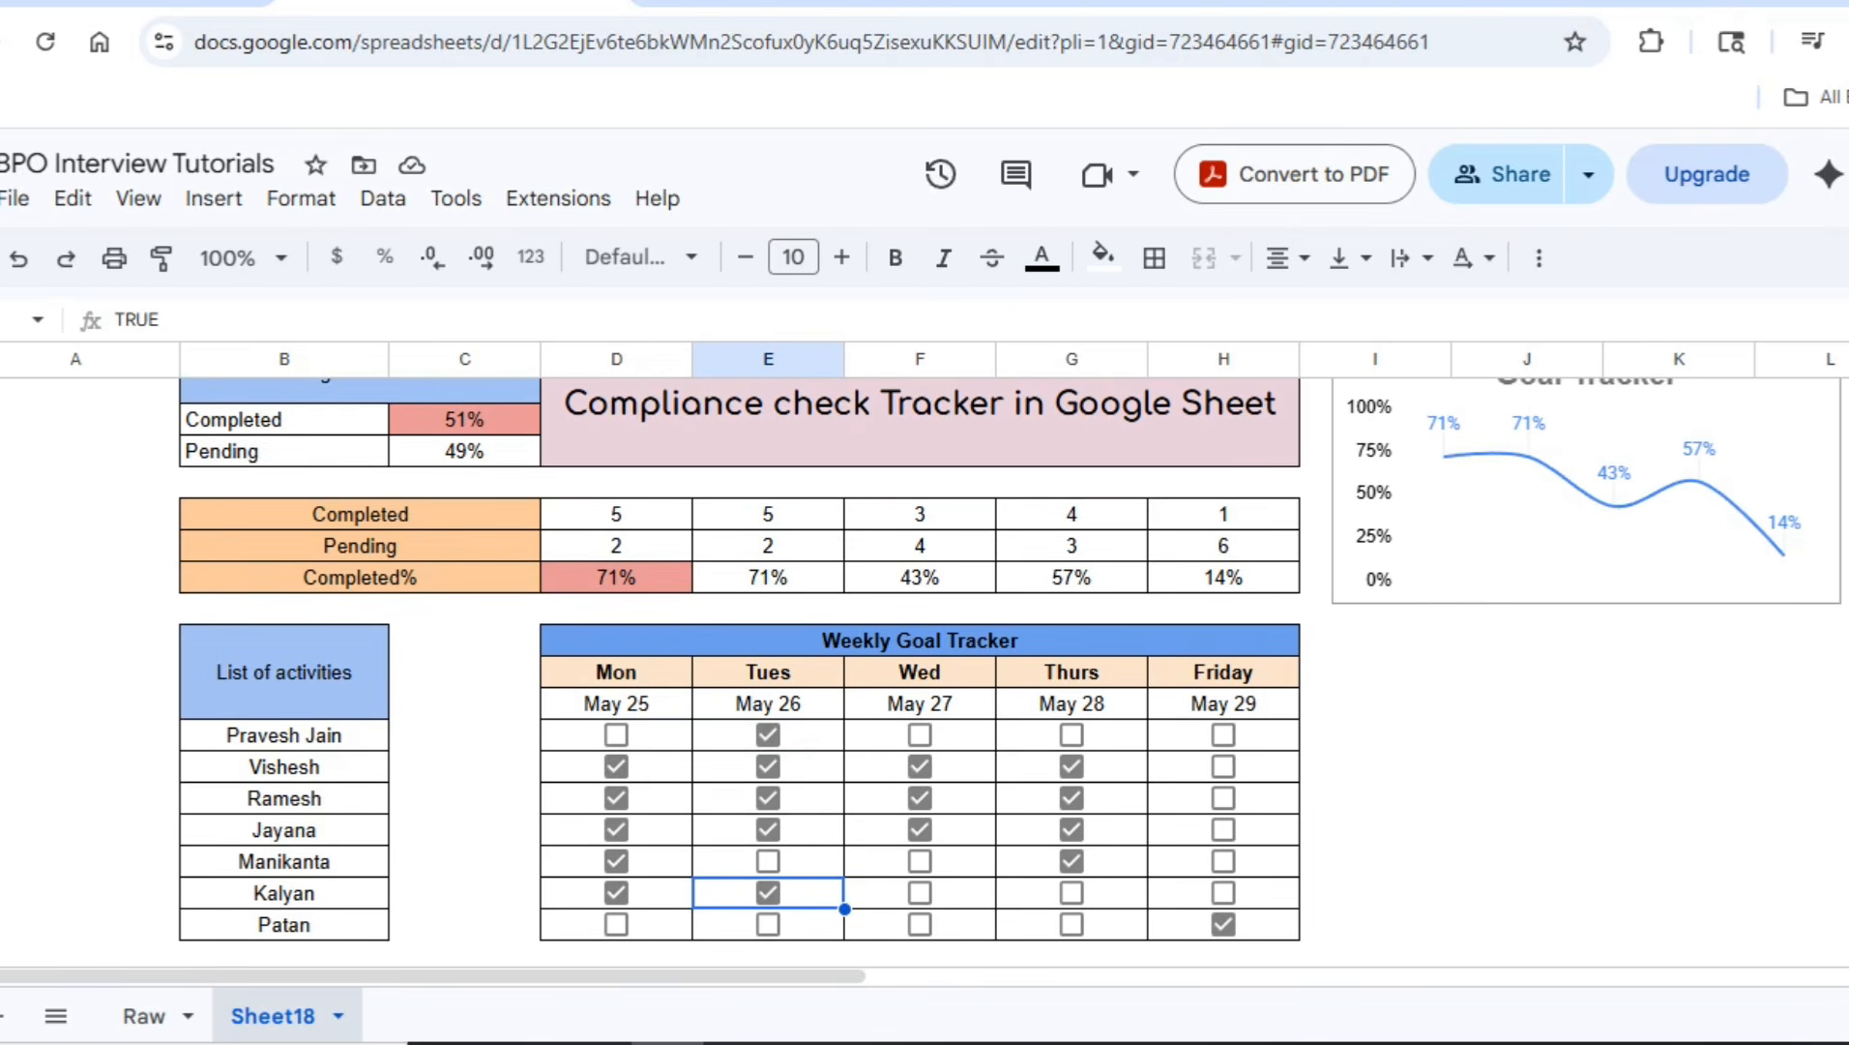
{"action": "left_click", "coordinate": [616, 577]}
{"action": "scroll", "coordinate": [920, 667], "scroll_direction": "up", "scroll_amount": 2}
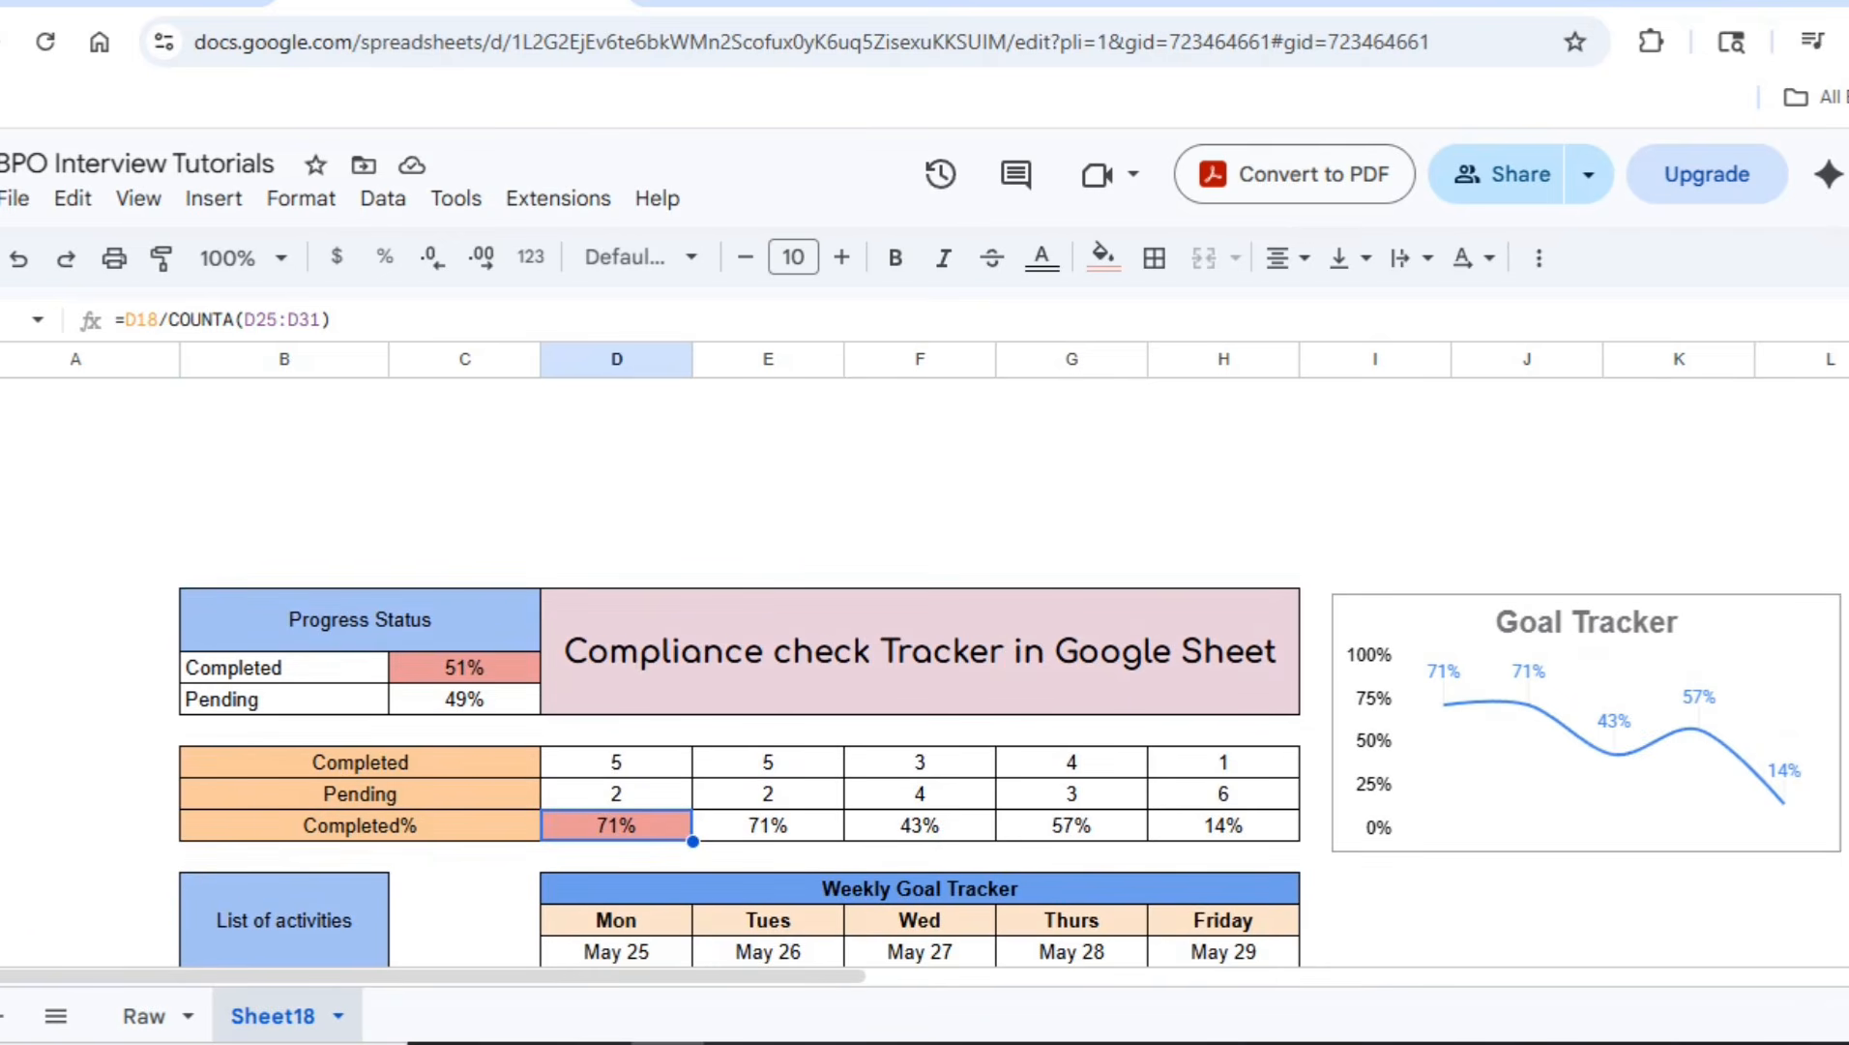
{"action": "left_click", "coordinate": [465, 667]}
{"action": "scroll", "coordinate": [739, 749], "scroll_direction": "down", "scroll_amount": 3}
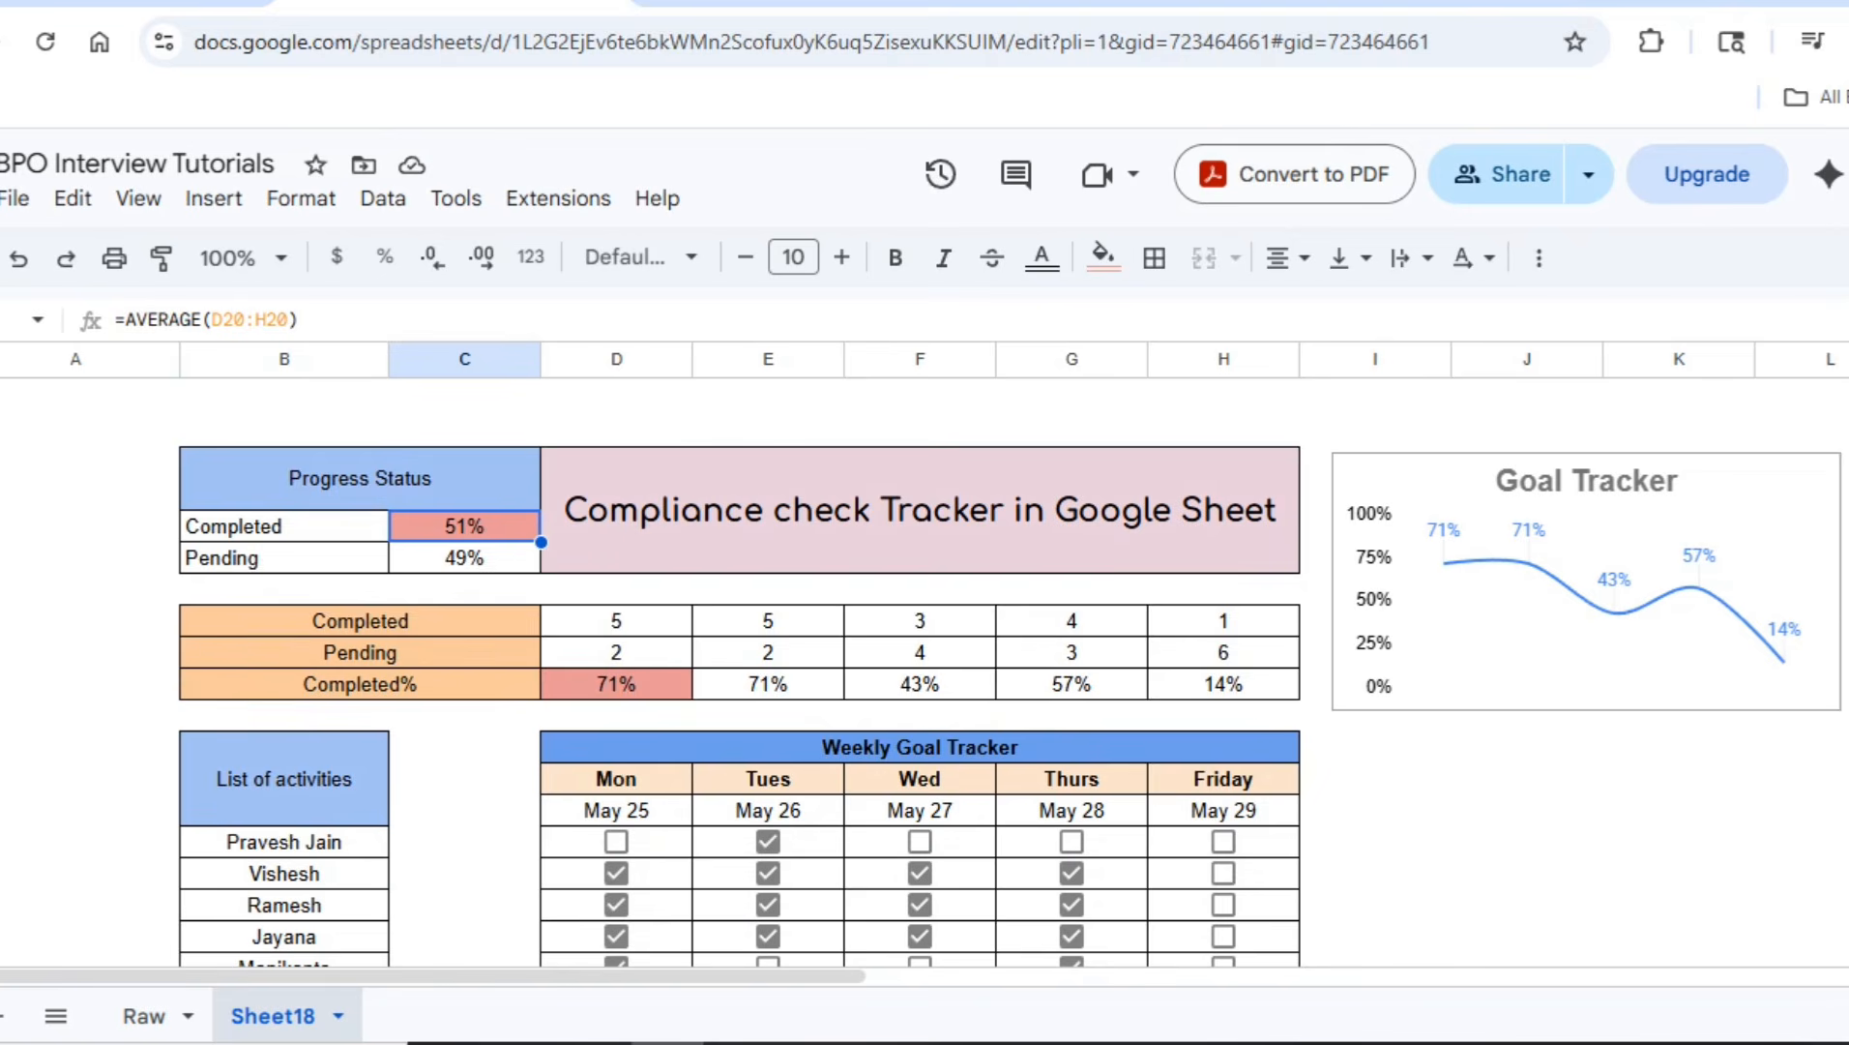
{"action": "left_click", "coordinate": [464, 559]}
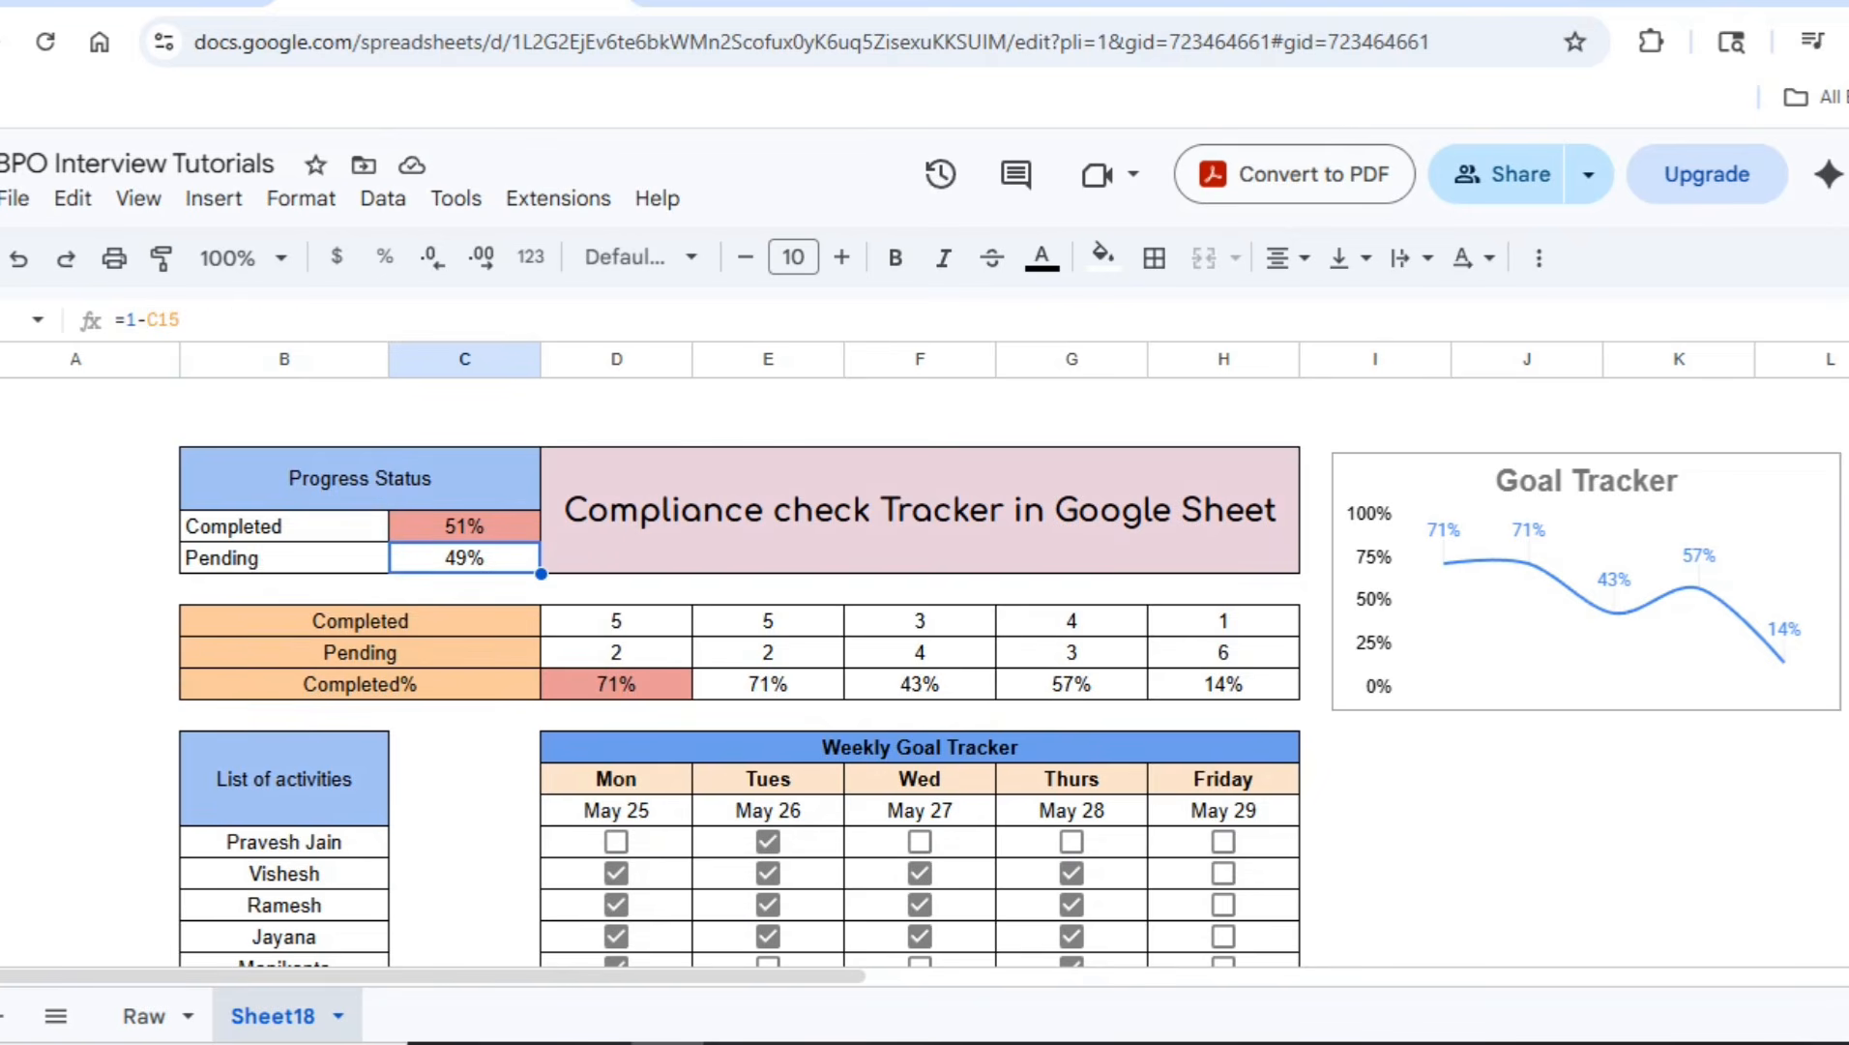
{"action": "left_click", "coordinate": [1586, 582]}
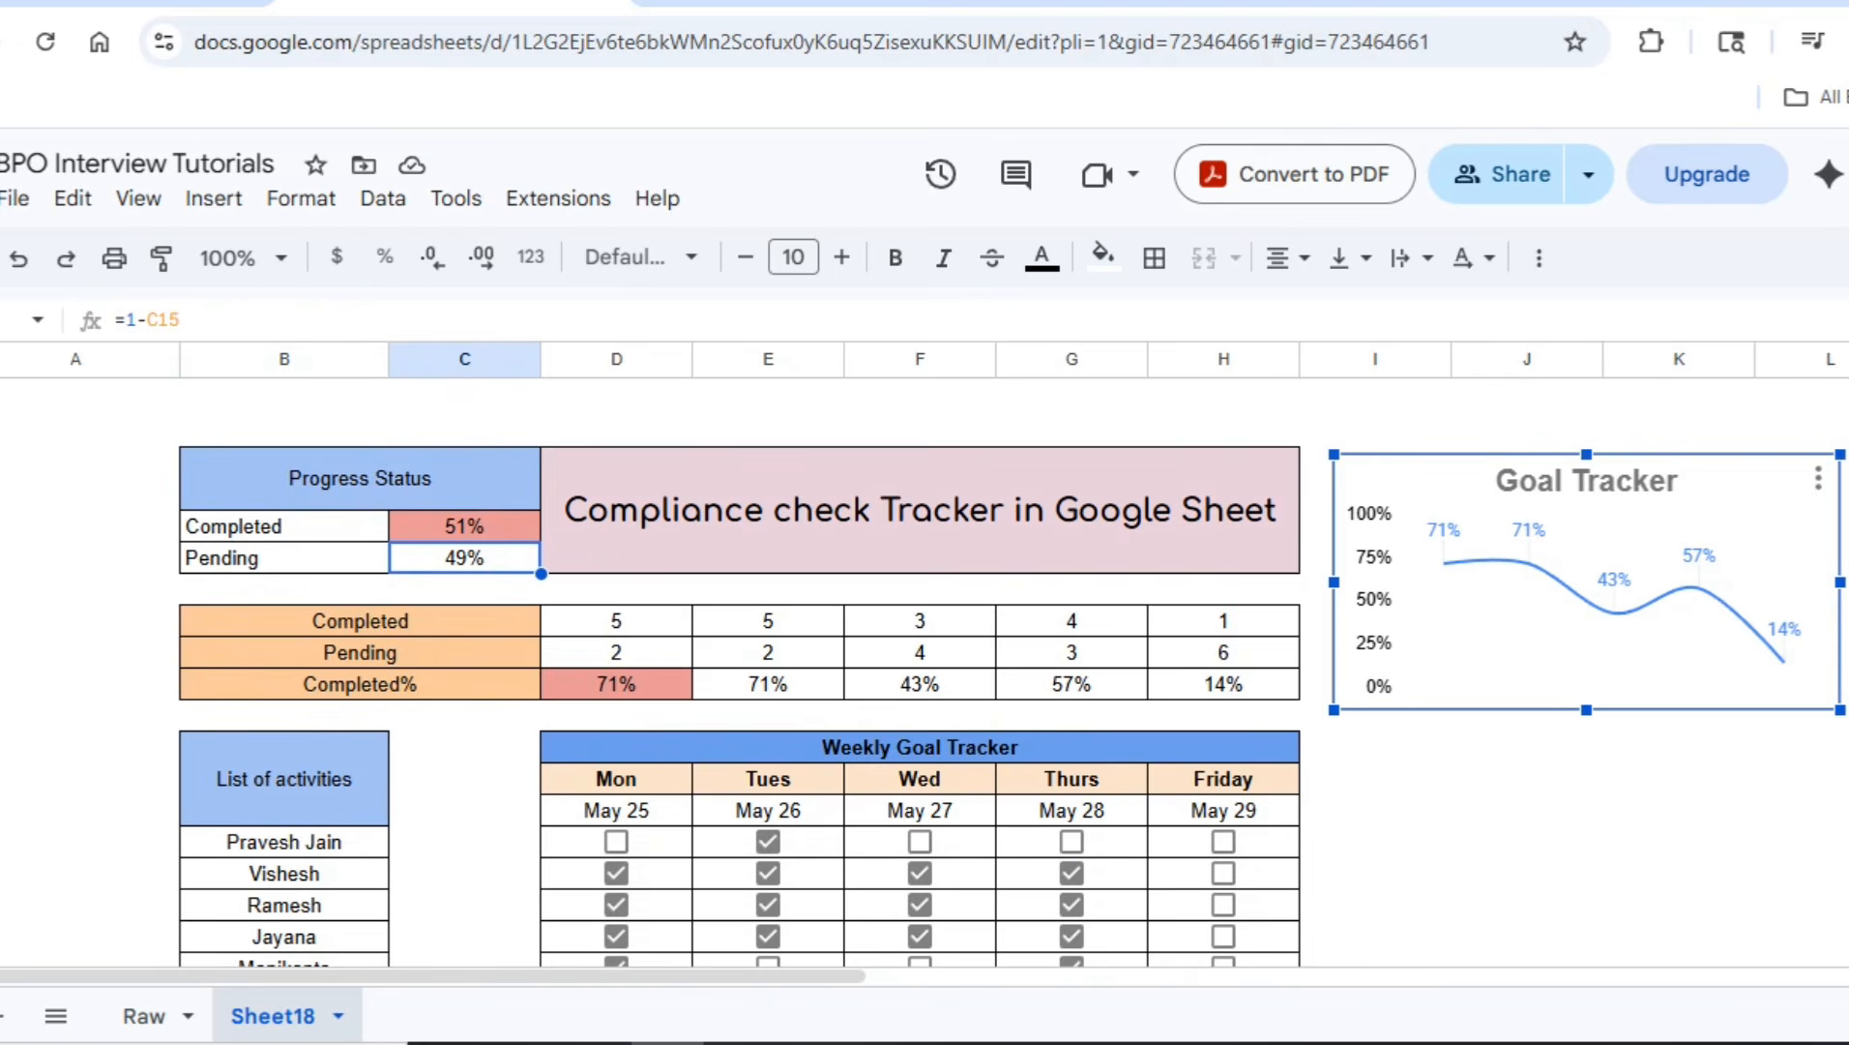
{"action": "mouse_move", "coordinate": [1784, 662]}
Add a new blank sheet to the spreadsheet and hide its gridlines
{"action": "left_click", "coordinate": [6, 1016]}
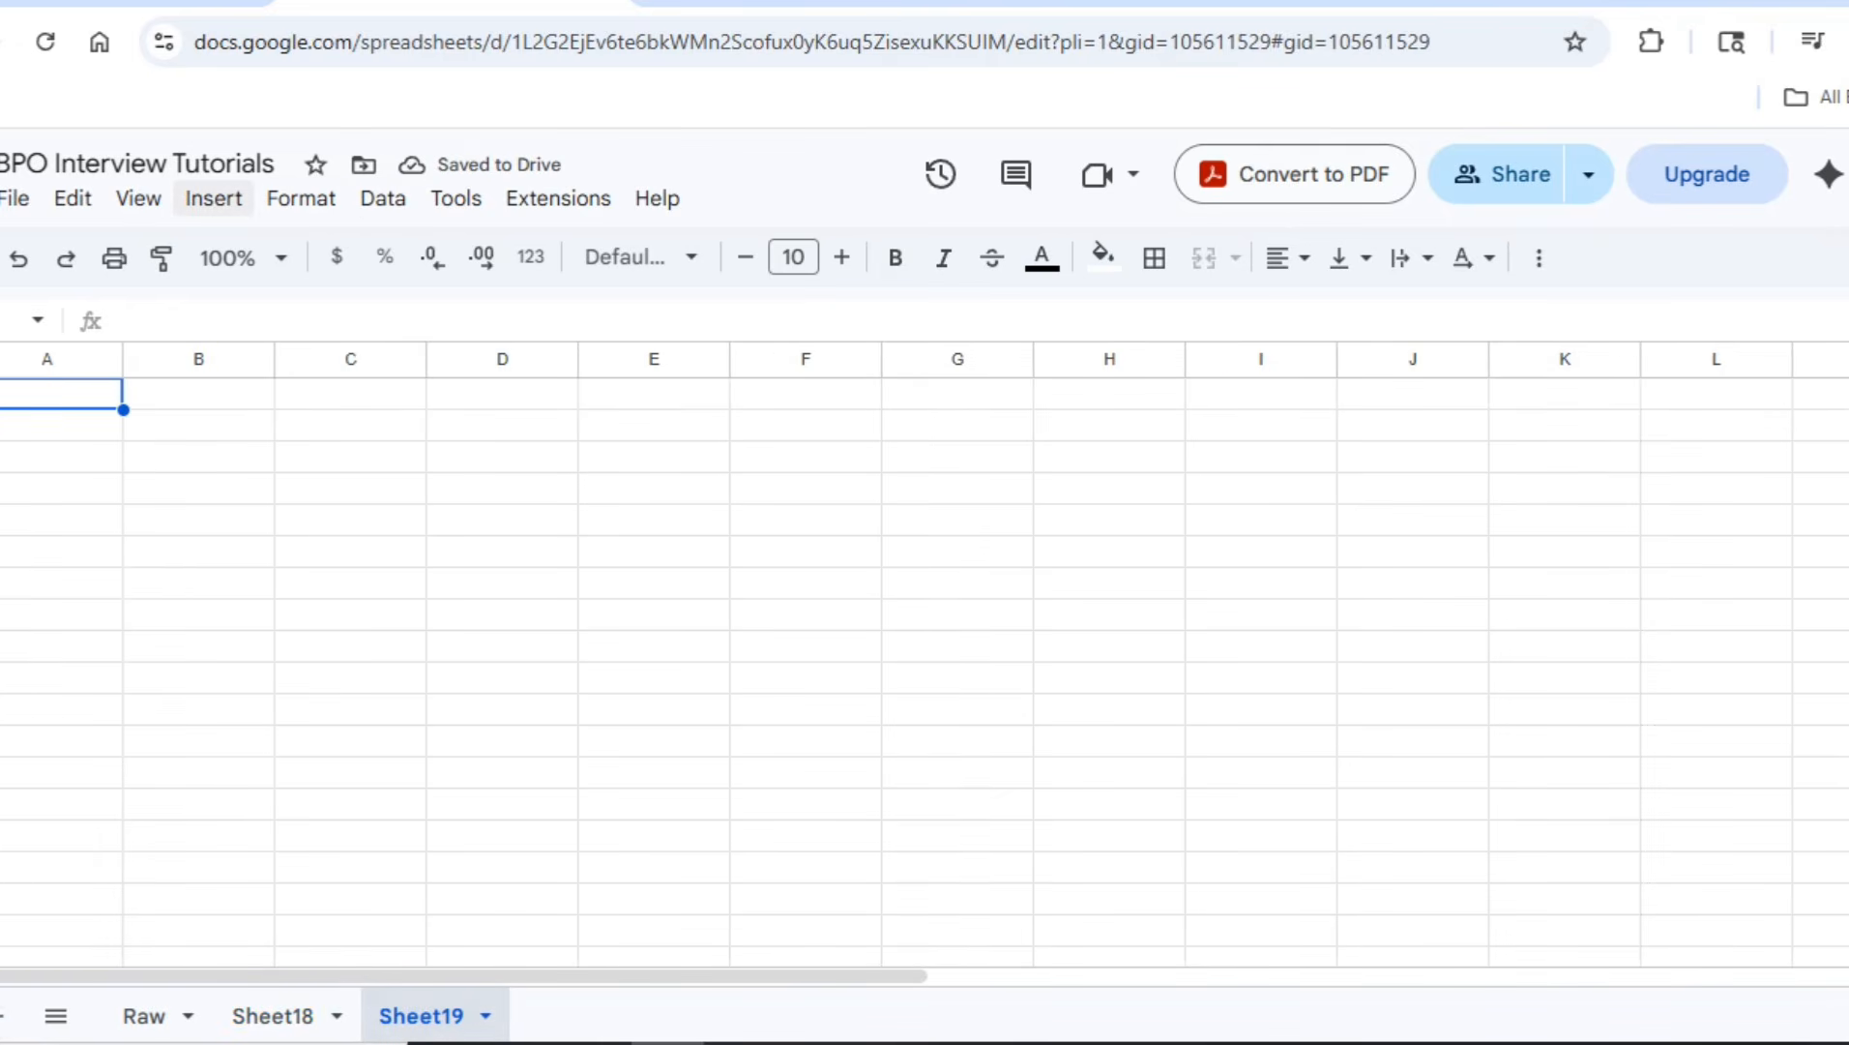
{"action": "left_click", "coordinate": [137, 198]}
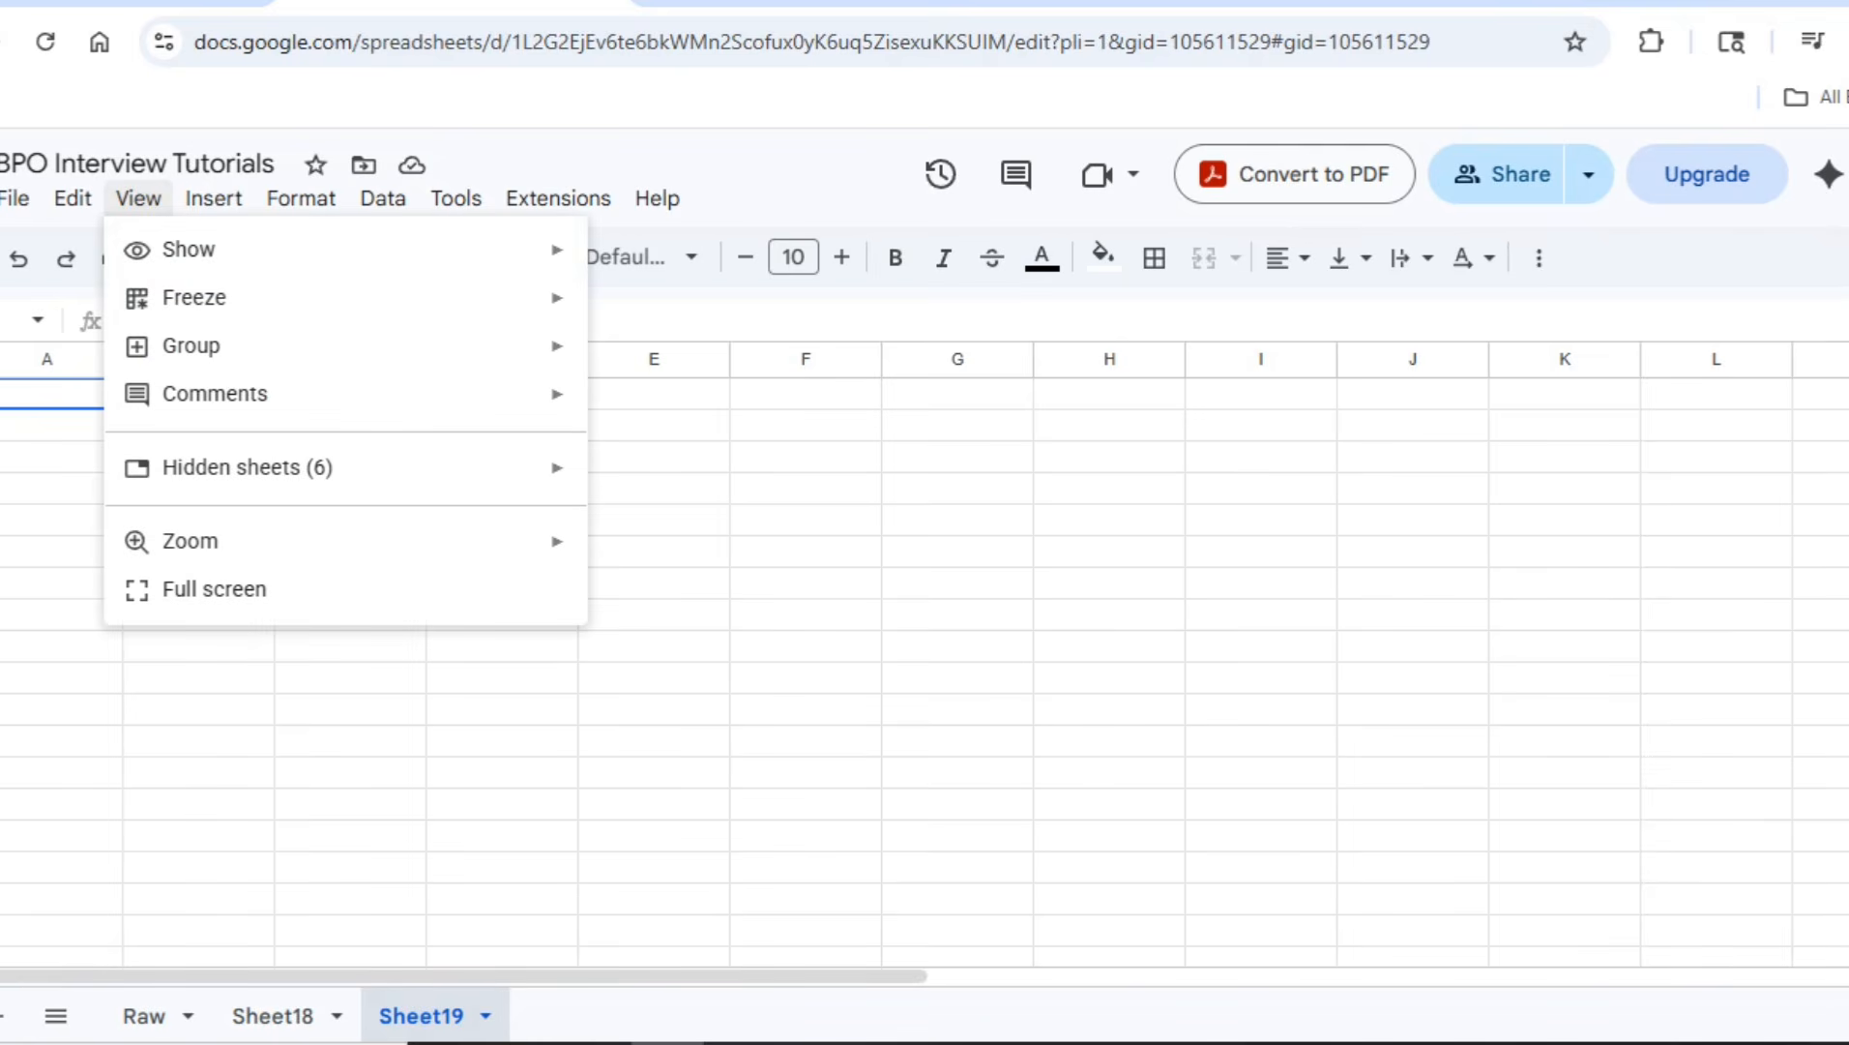
{"action": "mouse_move", "coordinate": [188, 250]}
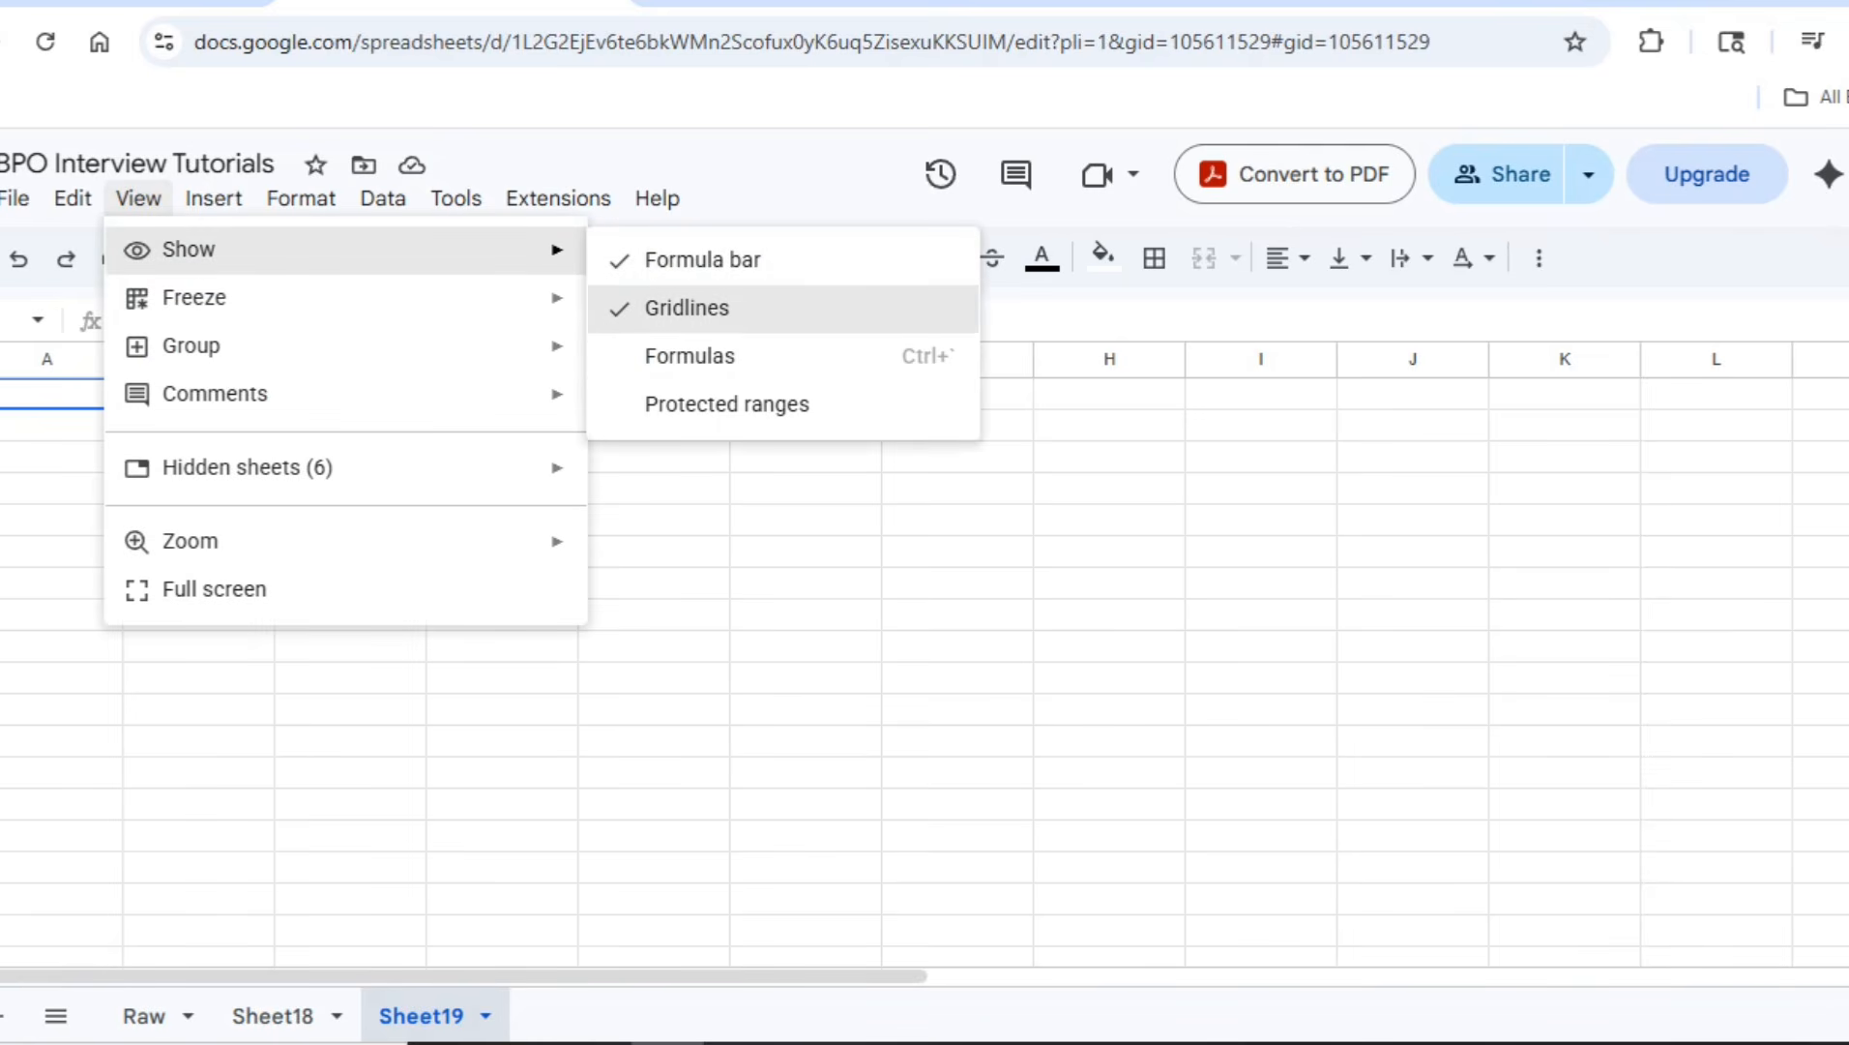
{"action": "left_click", "coordinate": [687, 308]}
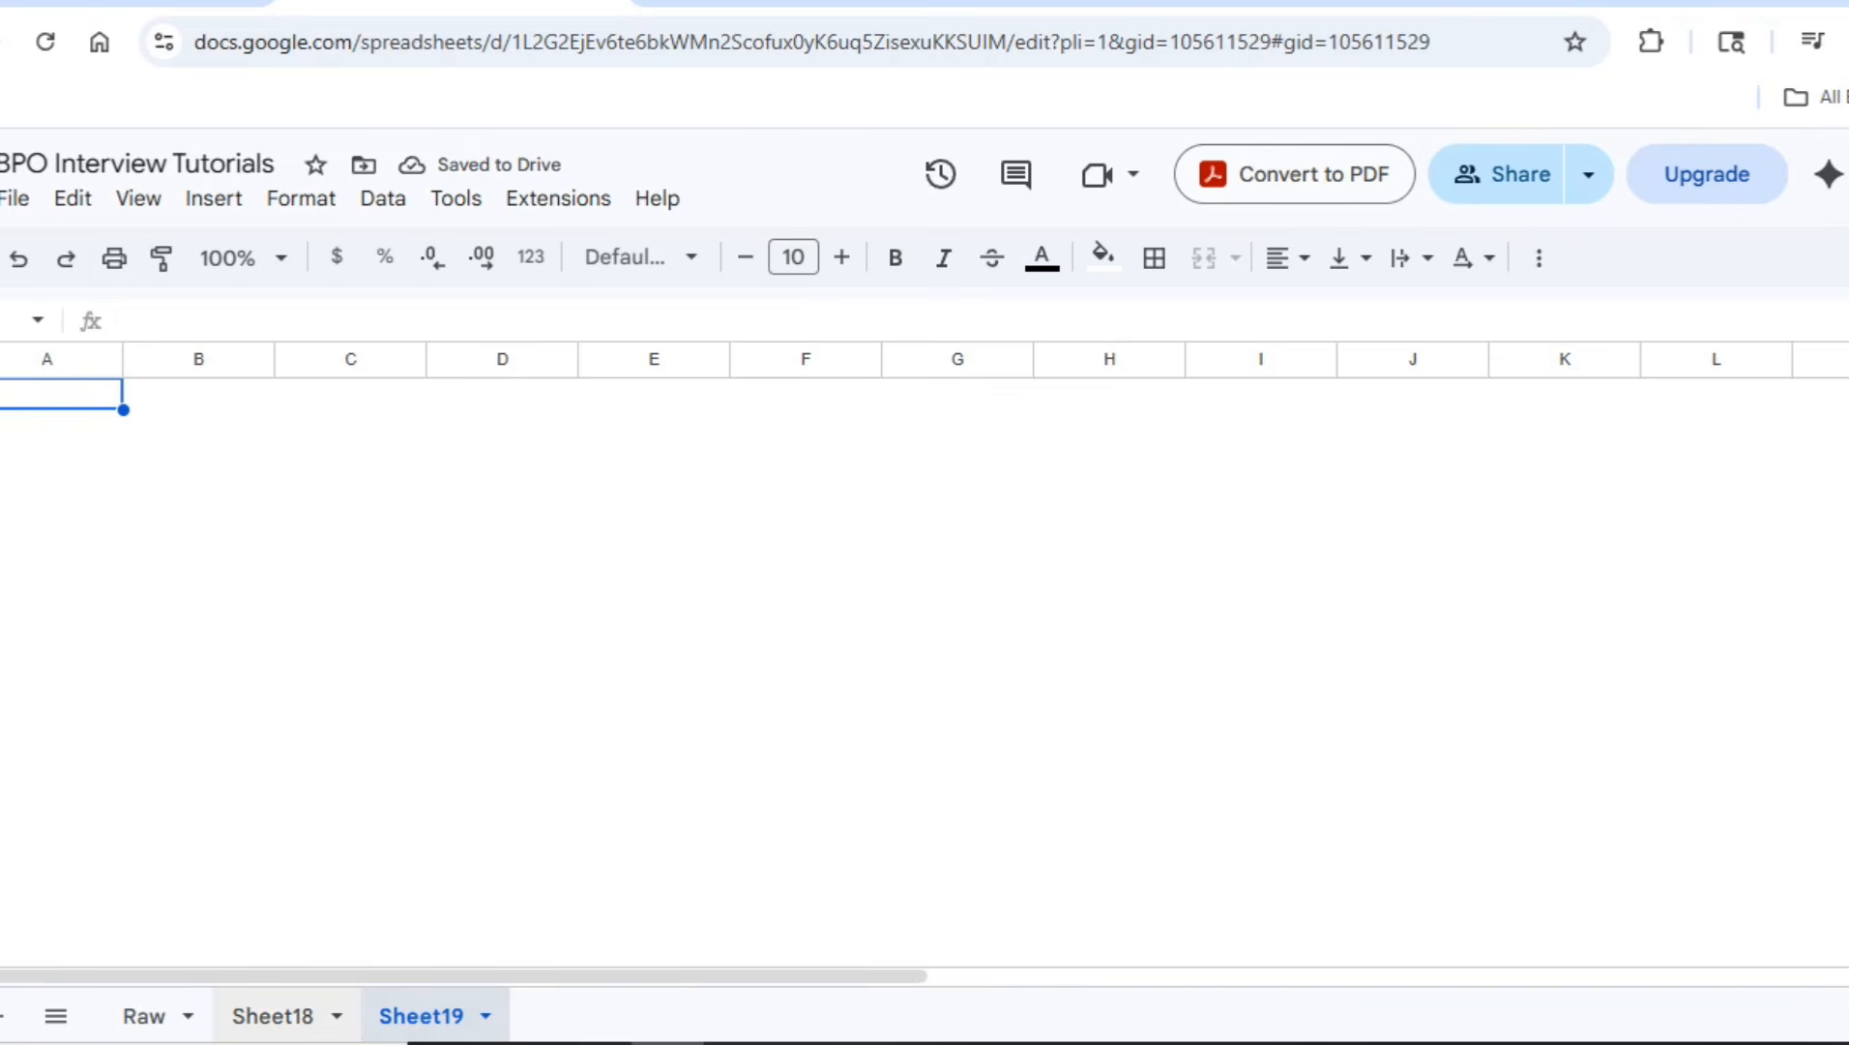
Copy the List of activities header and its seven entries from Sheet18 into column B of Sheet19
{"action": "left_click", "coordinate": [273, 1015]}
{"action": "scroll", "coordinate": [919, 629], "scroll_direction": "down", "scroll_amount": 3}
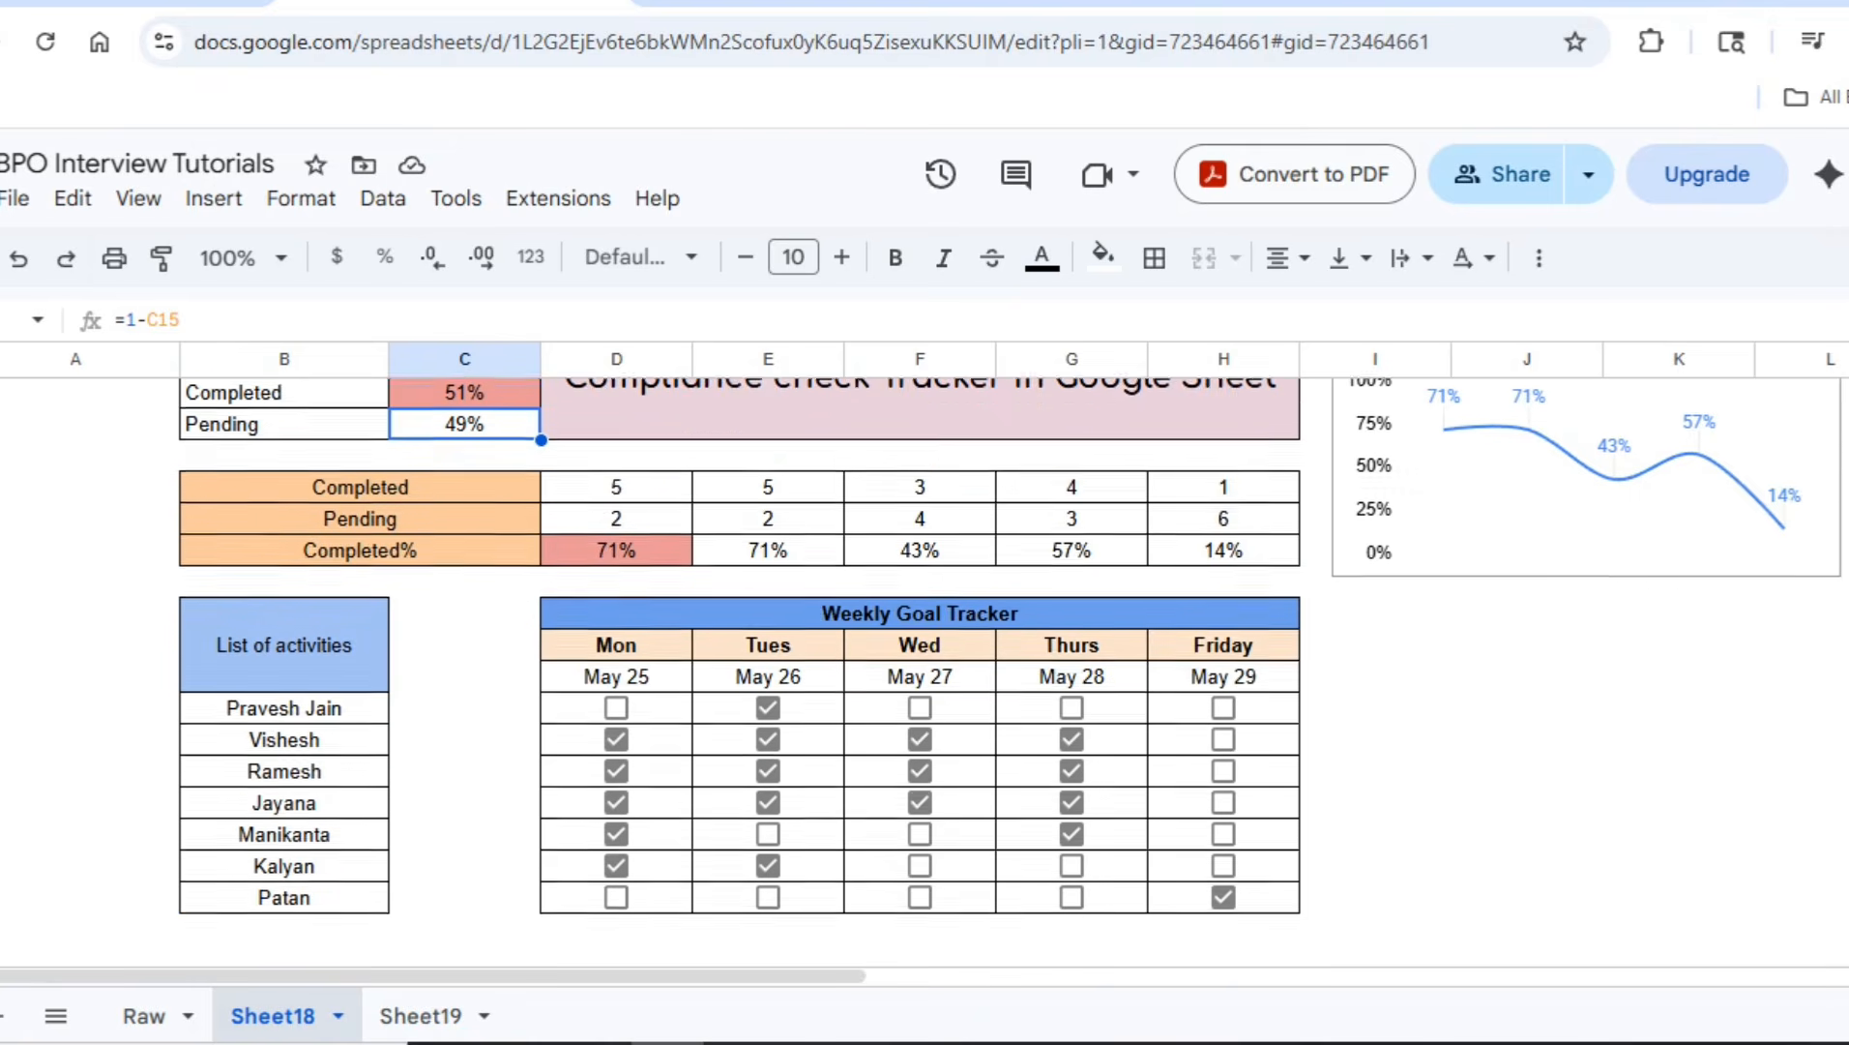
{"action": "left_click", "coordinate": [283, 608]}
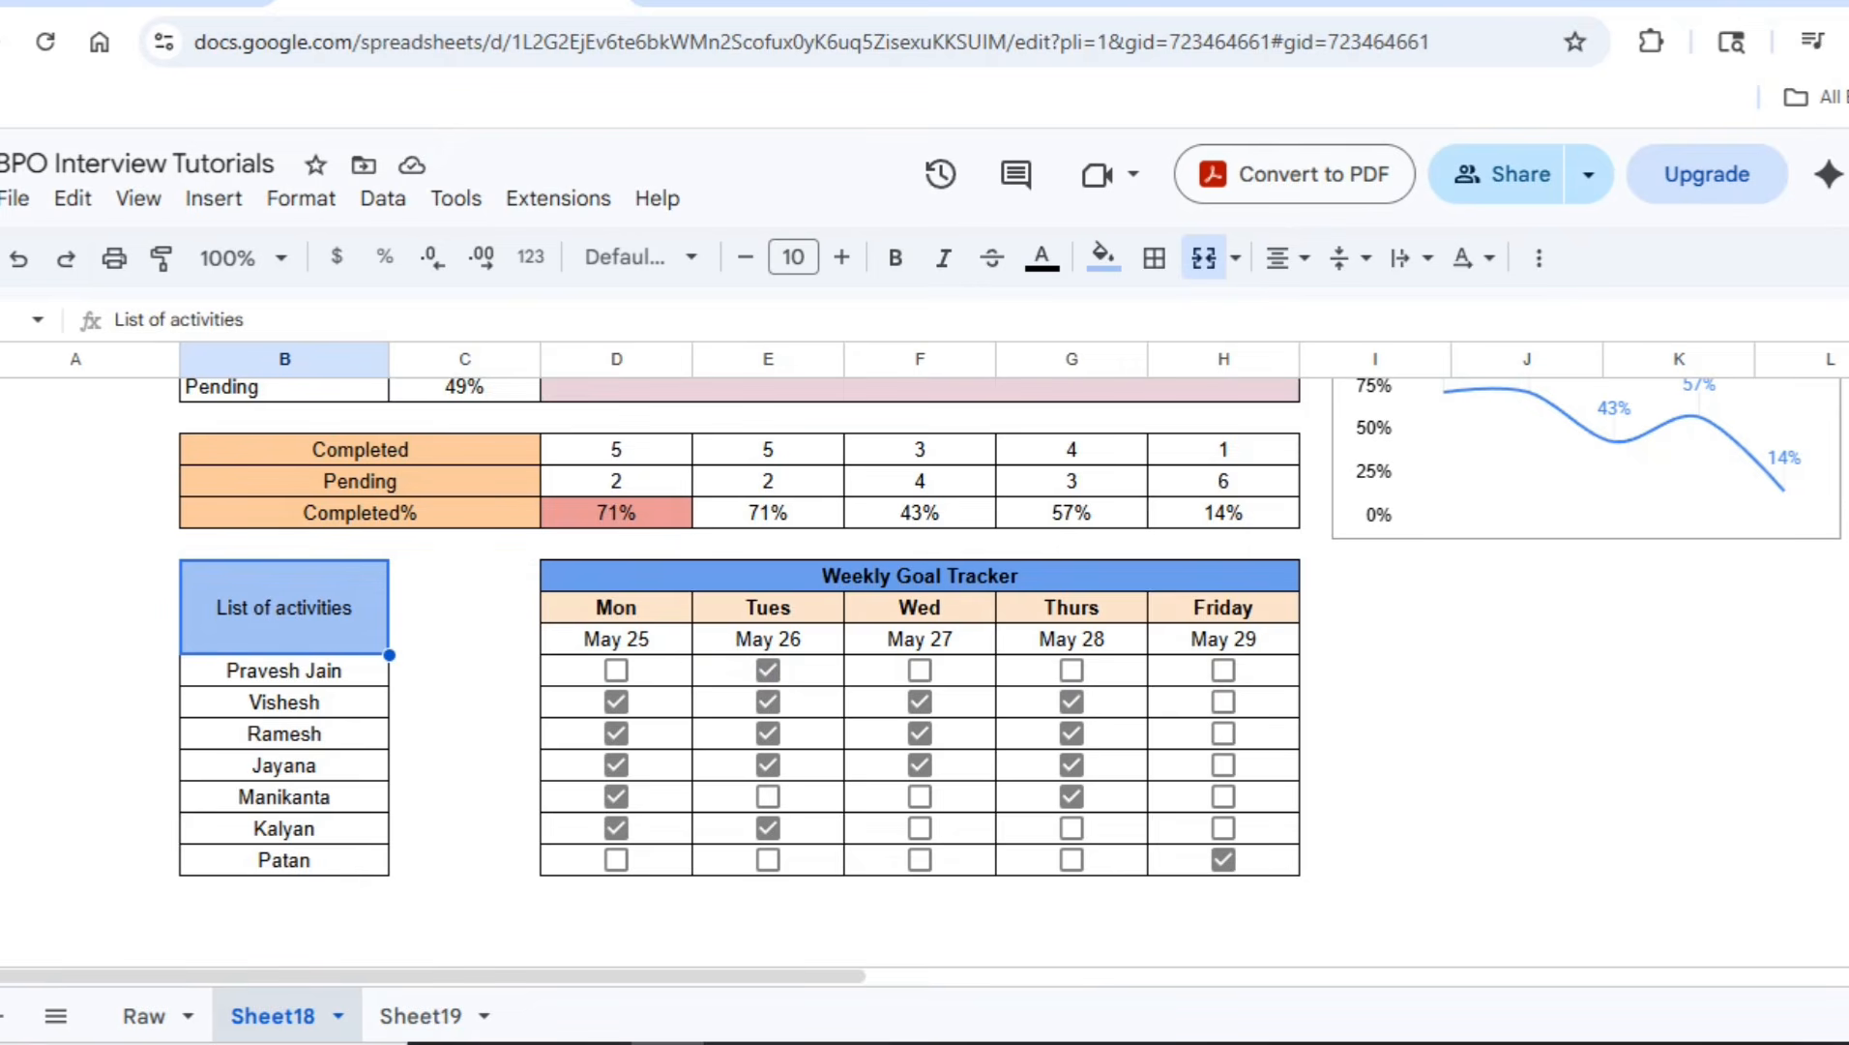
{"action": "left_click_drag", "start_coordinate": [283, 608], "coordinate": [283, 860]}
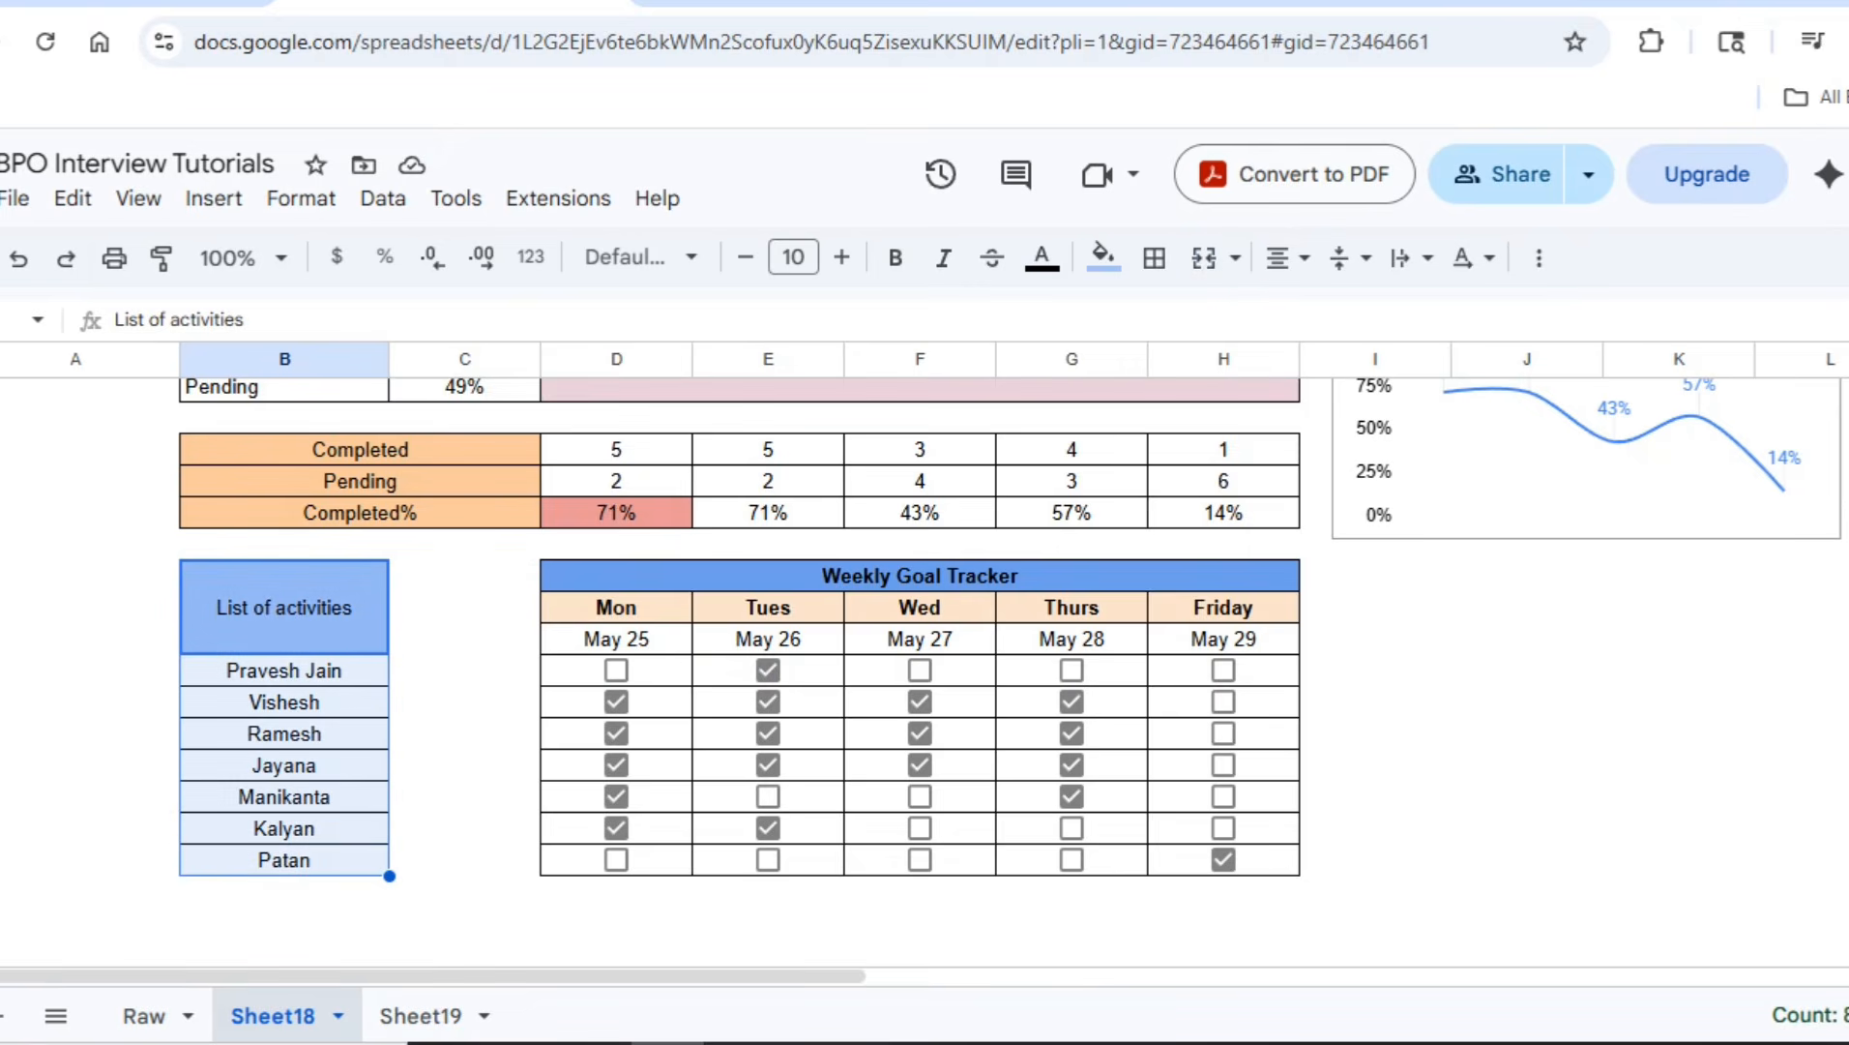
{"action": "key", "text": "ctrl+c"}
{"action": "left_click", "coordinate": [421, 1016]}
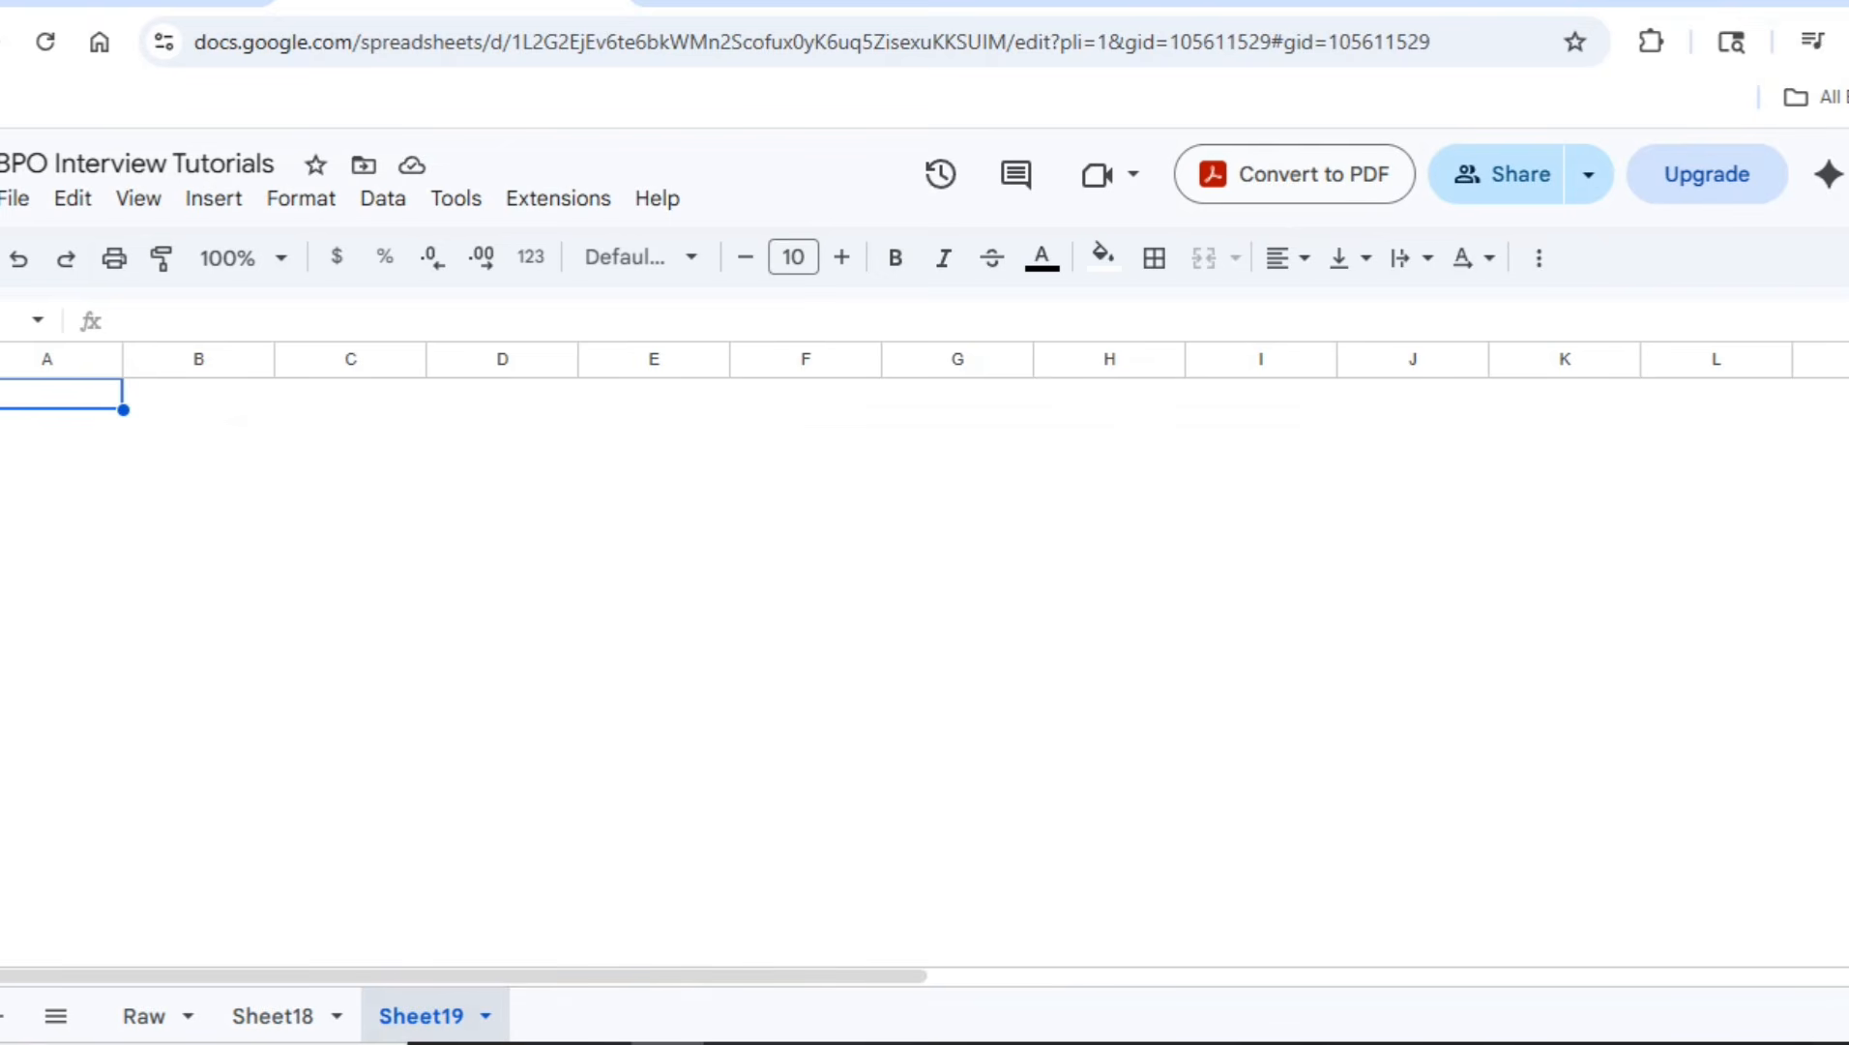
{"action": "key", "text": "ctrl+v"}
{"action": "left_click", "coordinate": [198, 549]}
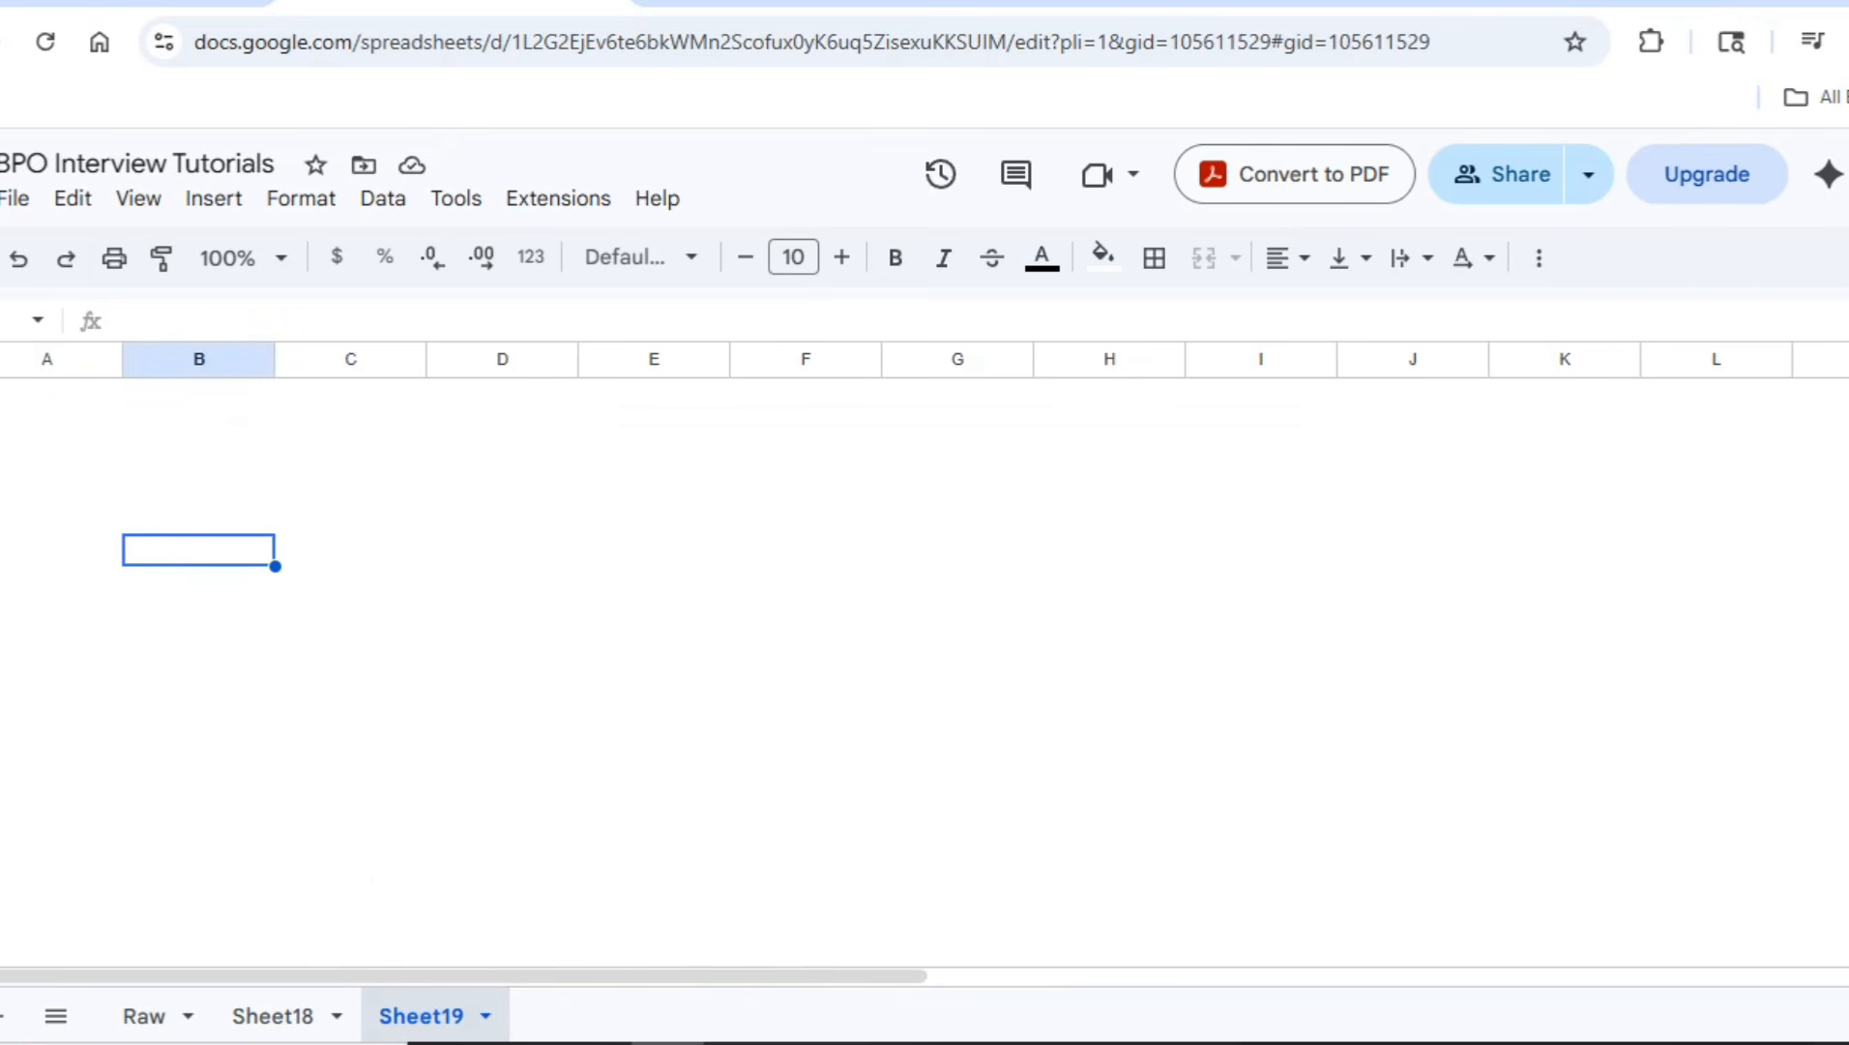
{"action": "key", "text": "ctrl+v"}
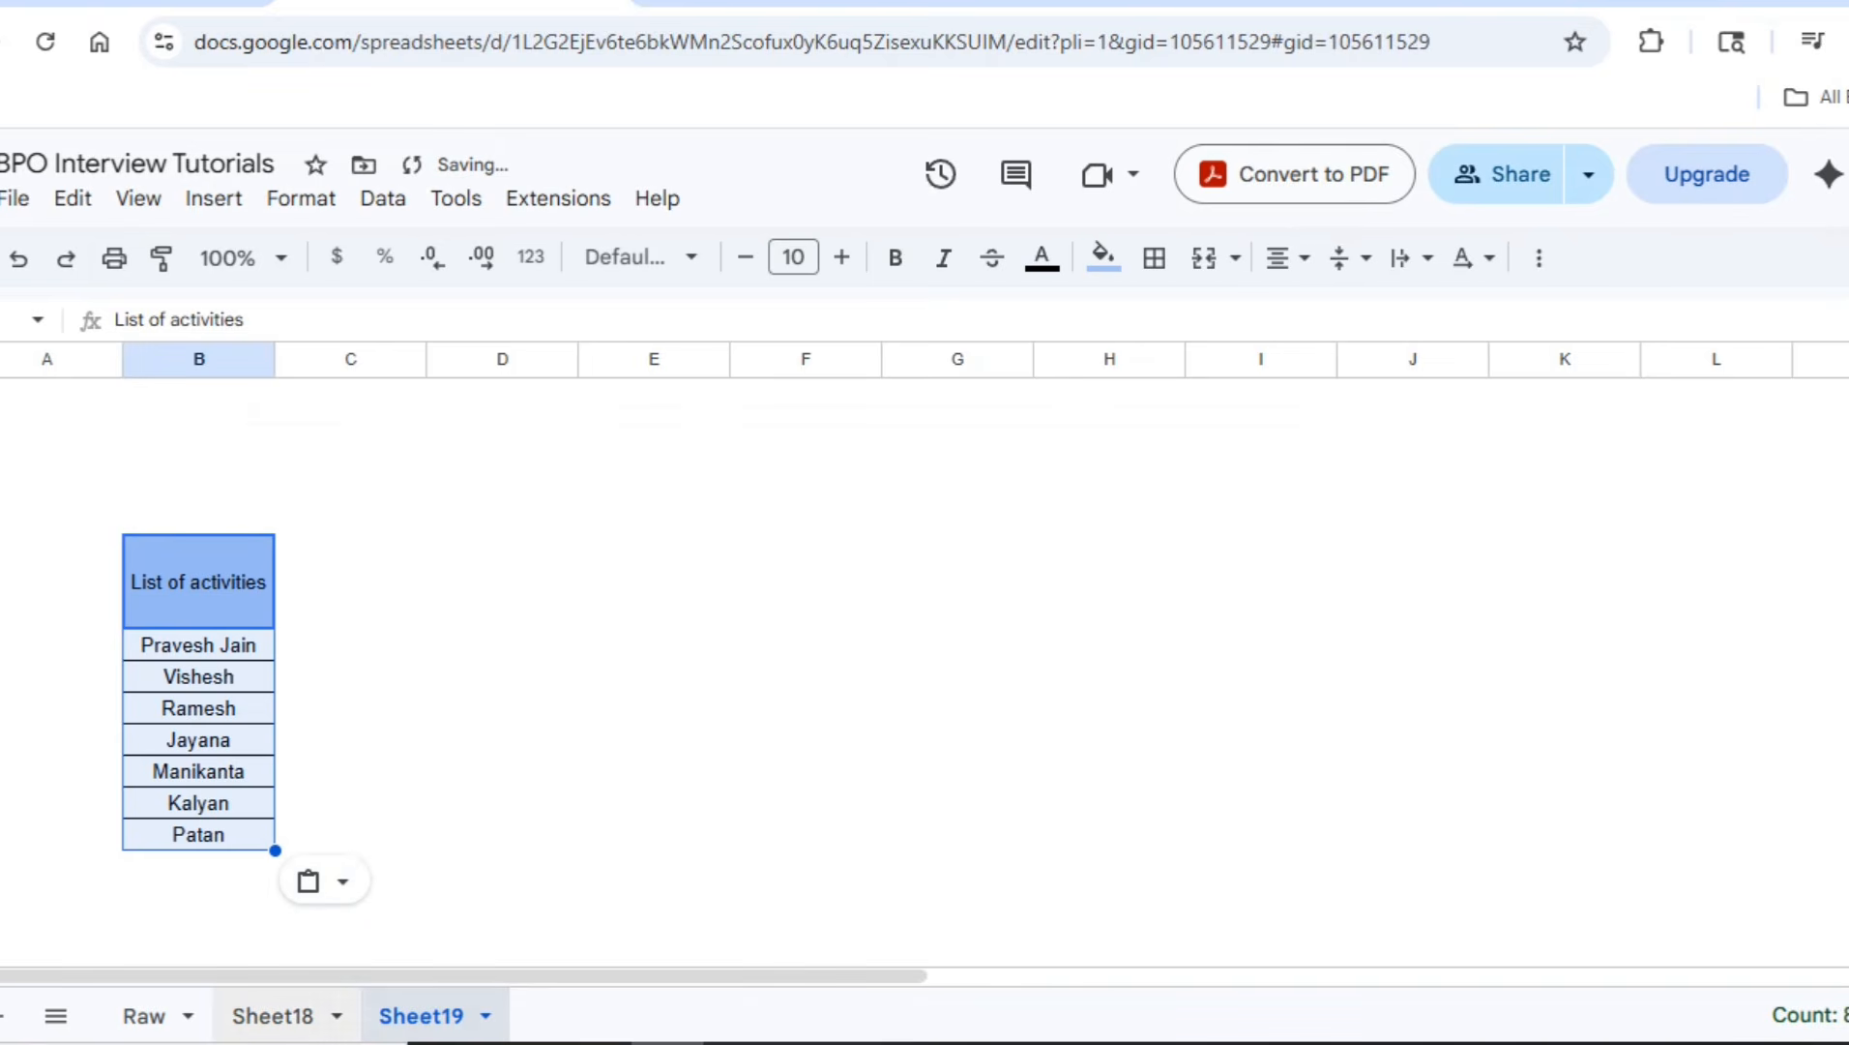
Copy the Weekly Goal Tracker title with its weekday and date rows from Sheet18 into Sheet19, starting in column D level with the List of activities header
{"action": "left_click", "coordinate": [273, 1015]}
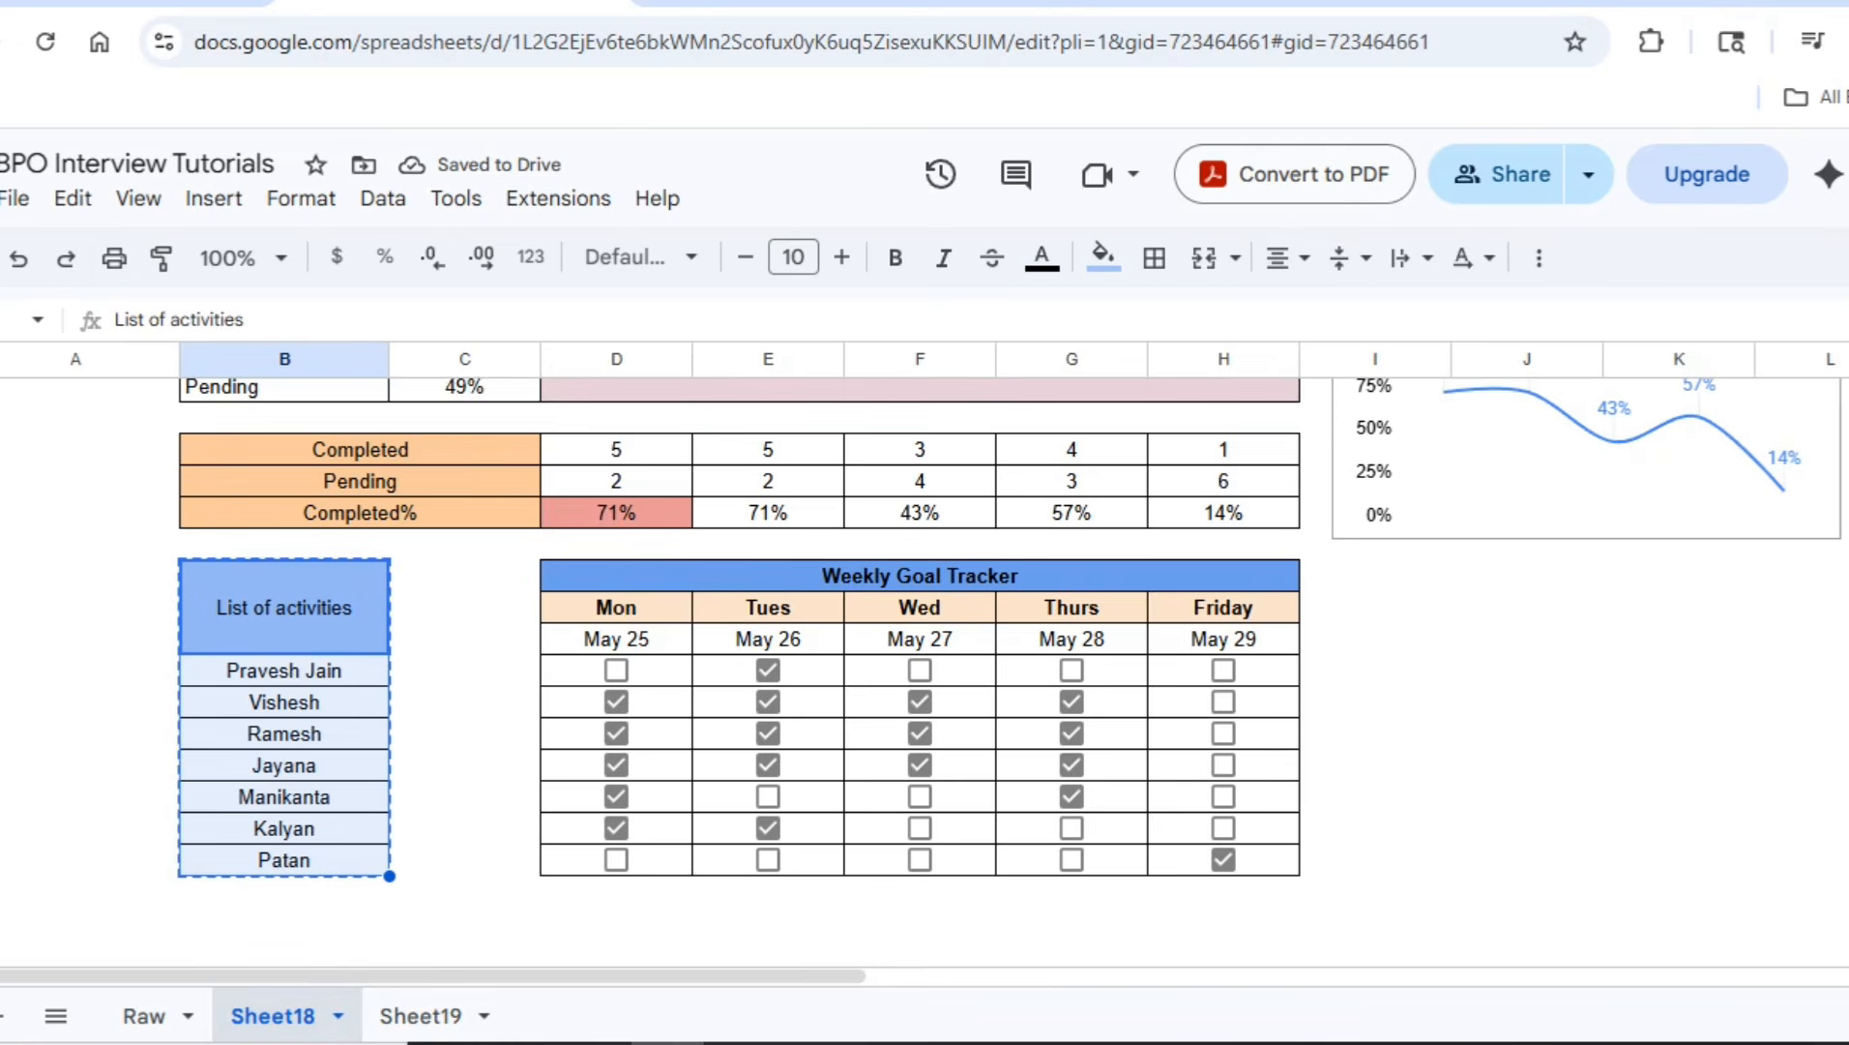
{"action": "left_click", "coordinate": [920, 576]}
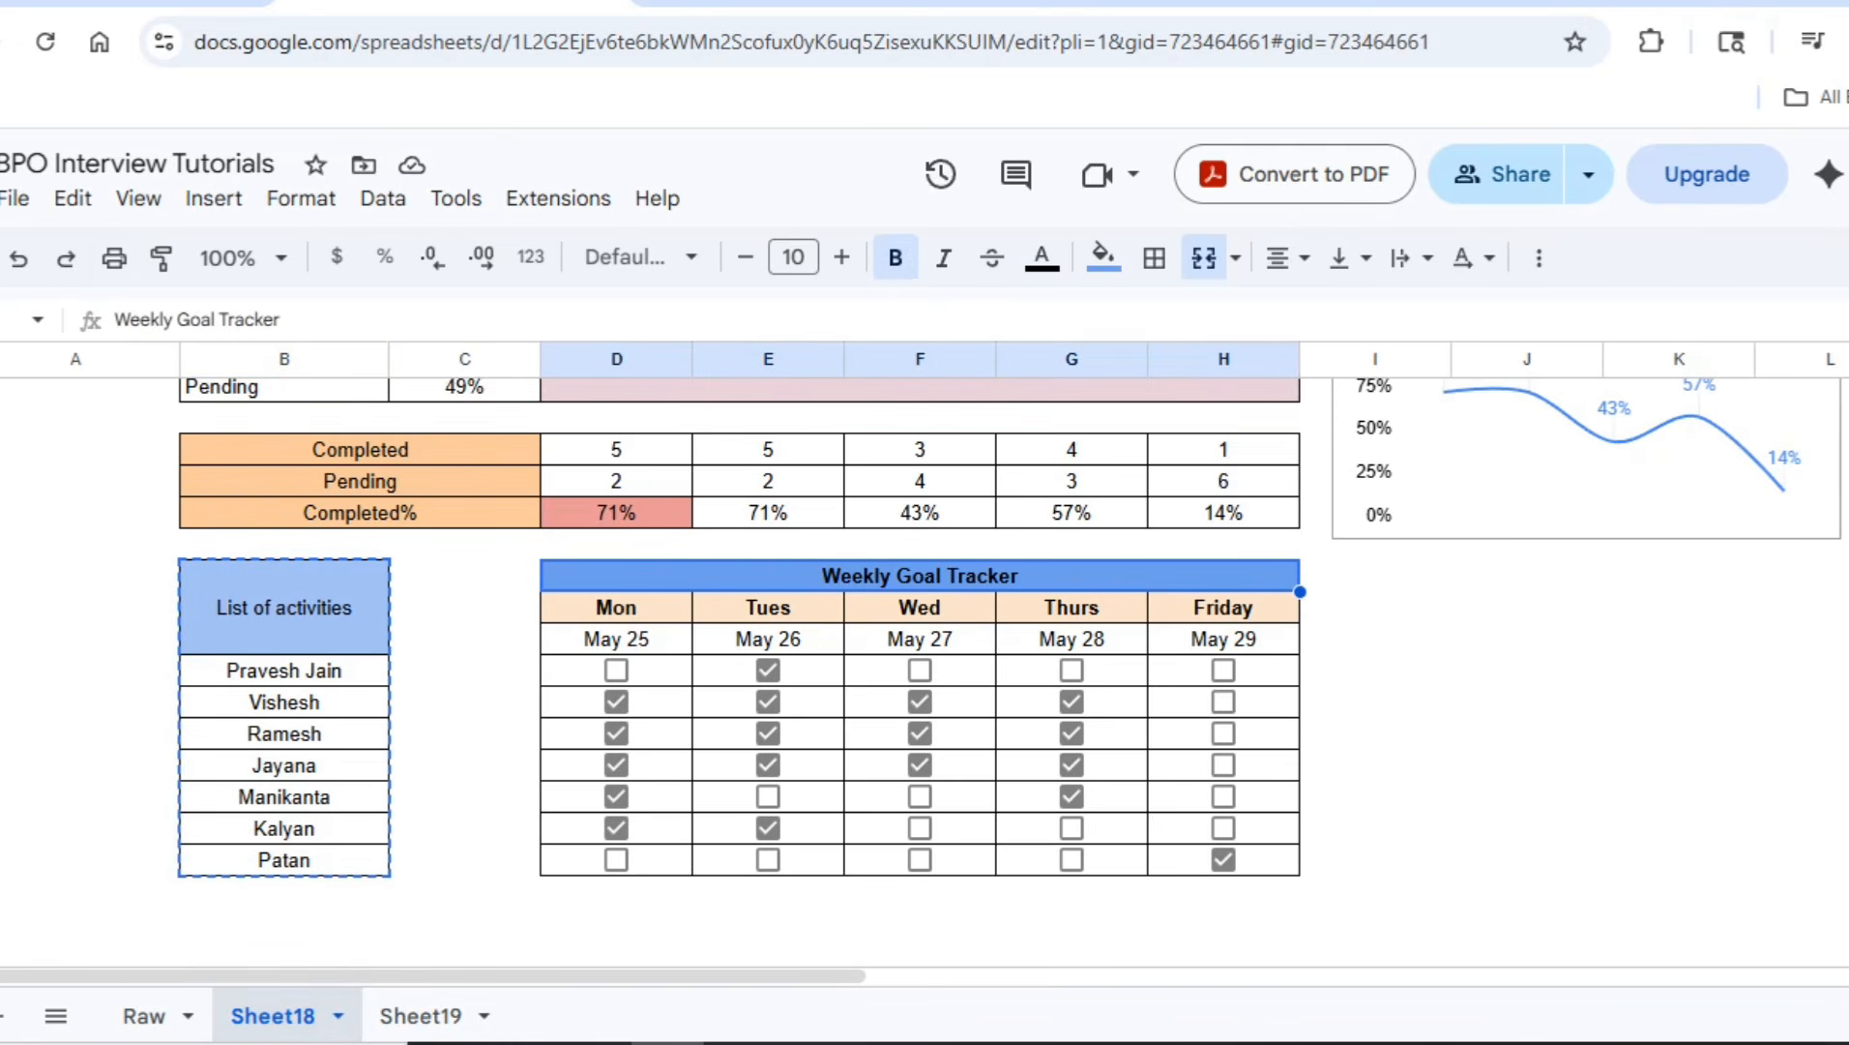
{"action": "key", "text": "shift+Down"}
{"action": "key", "text": "shift+Down"}
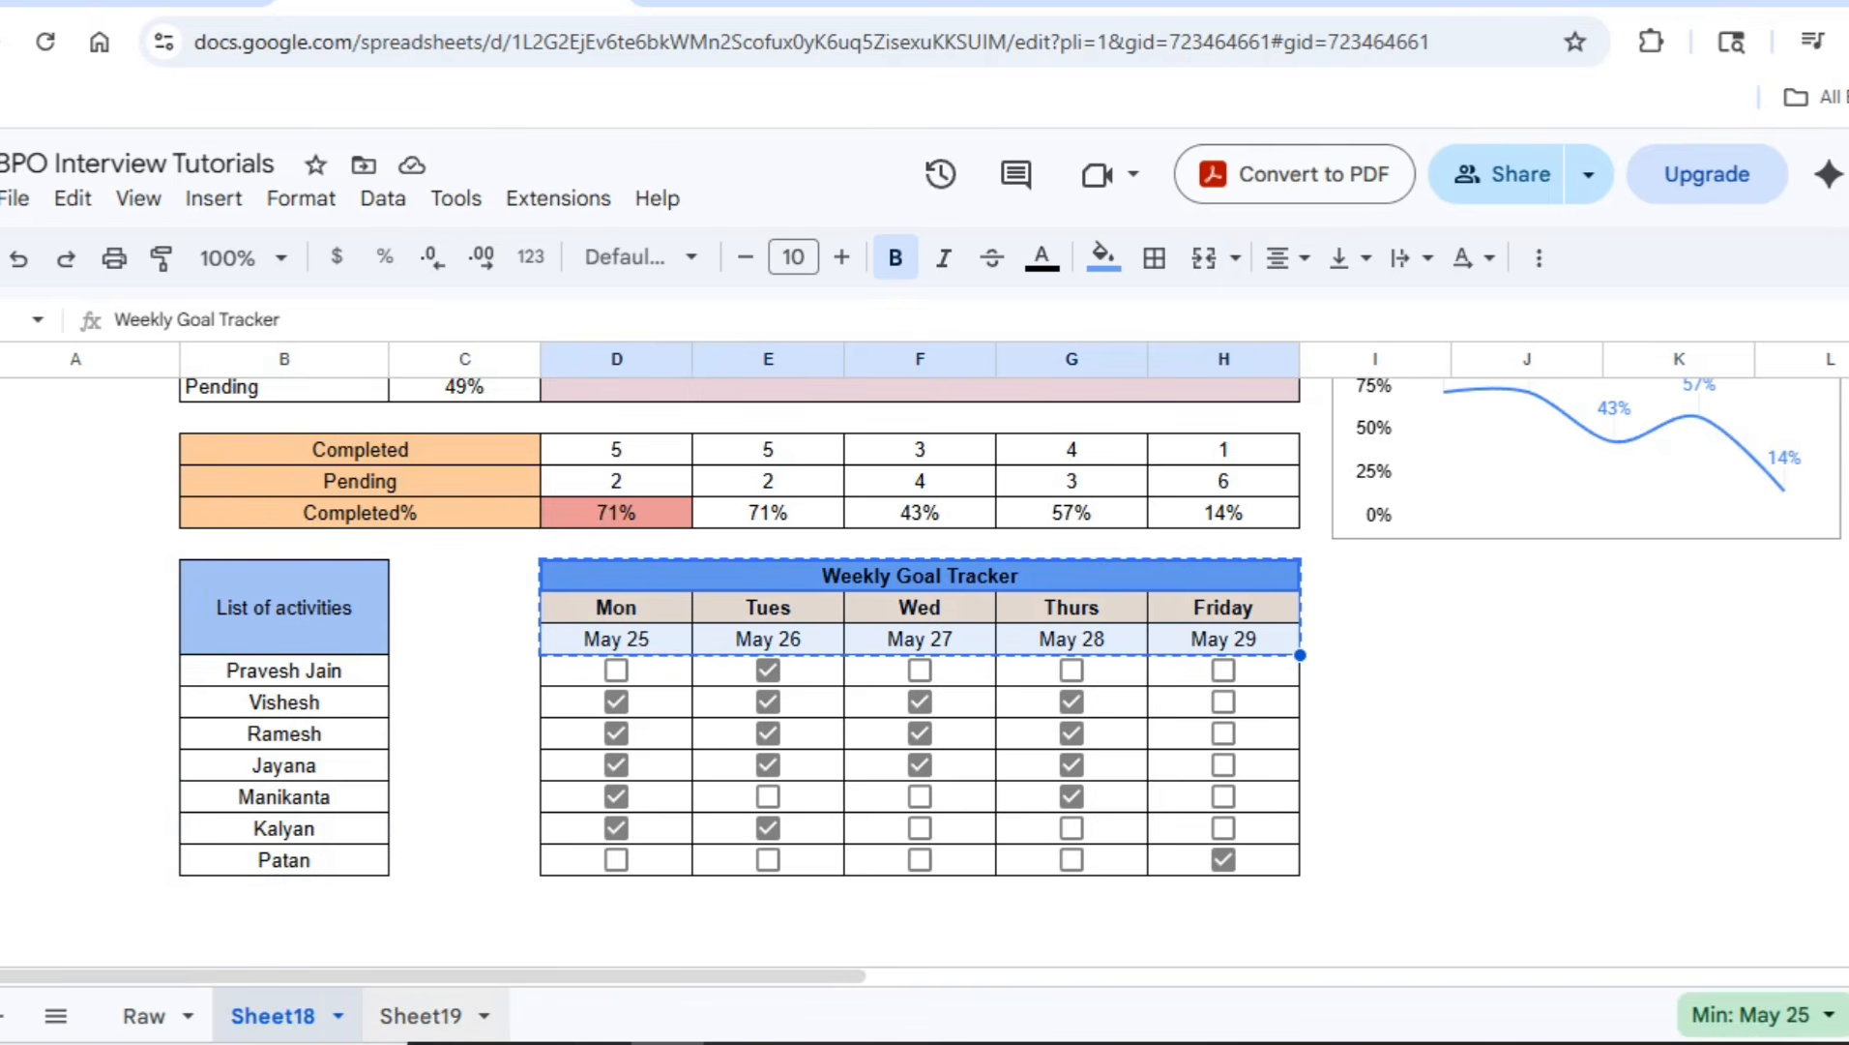
{"action": "left_click", "coordinate": [420, 1015]}
{"action": "left_click", "coordinate": [502, 550]}
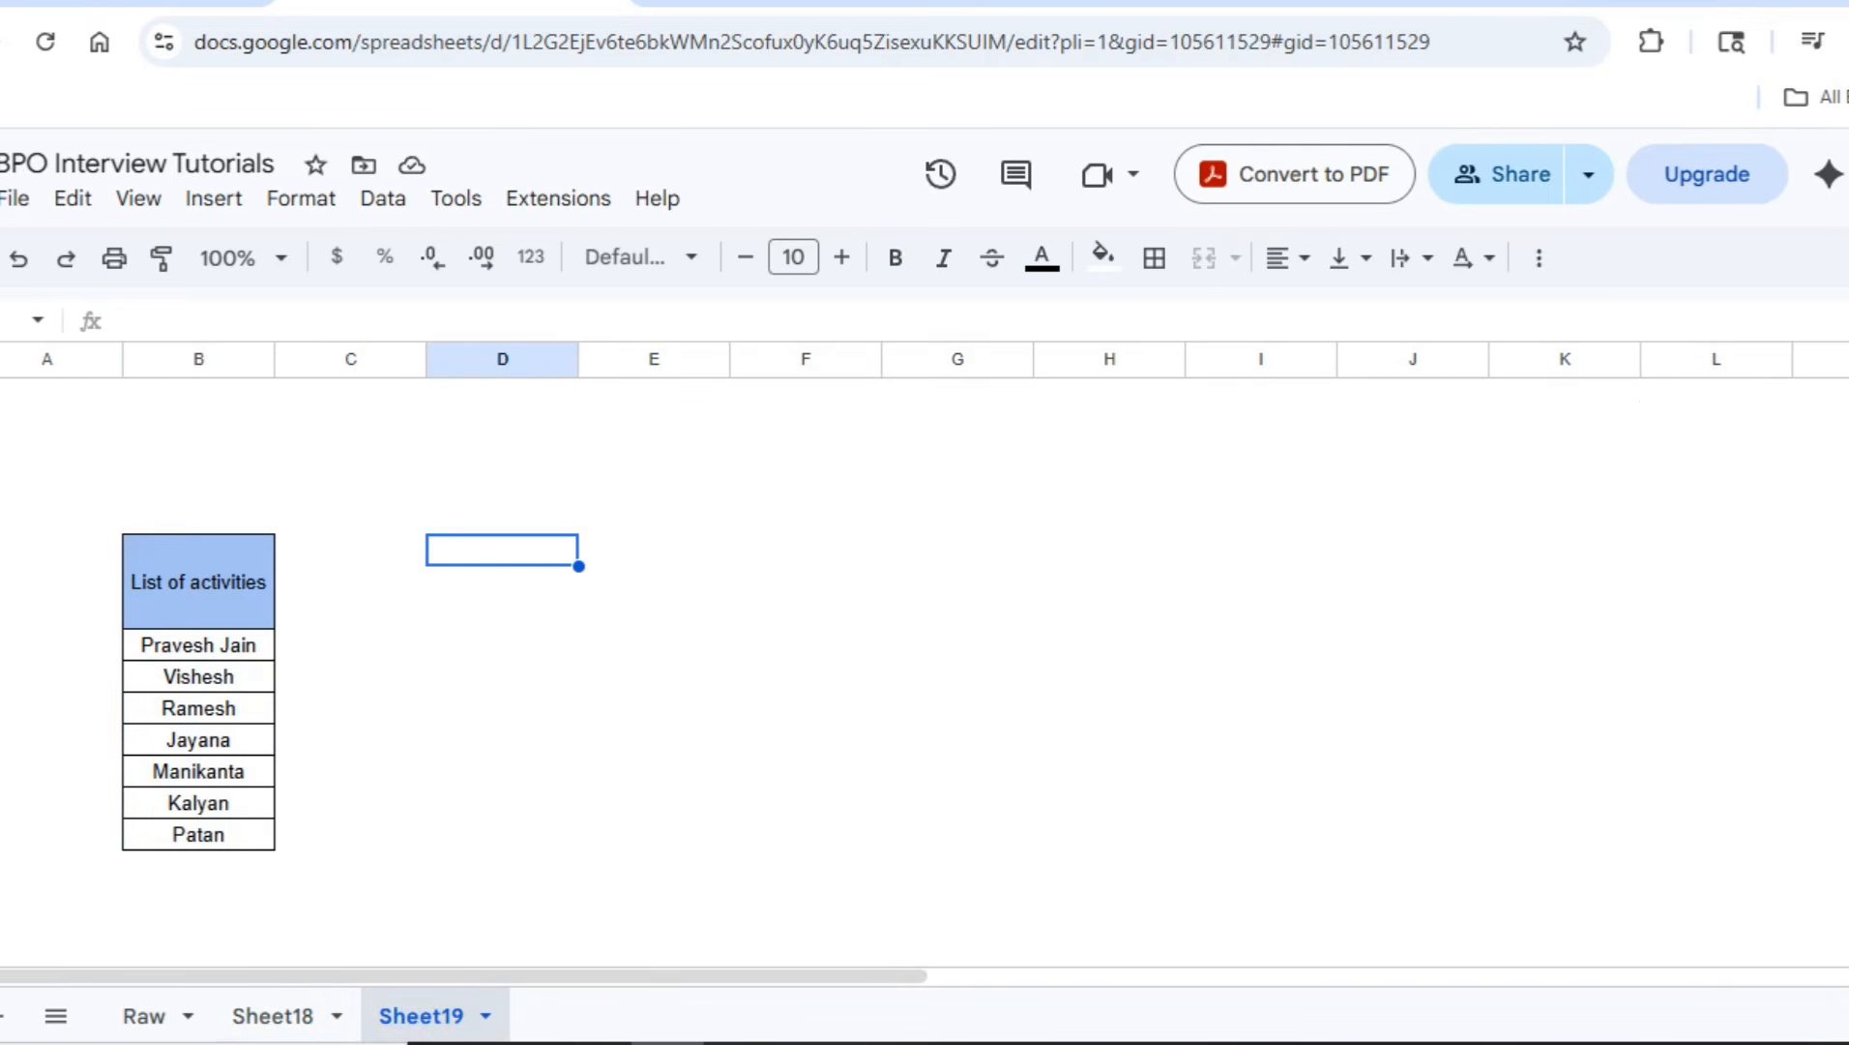
{"action": "key", "text": "ctrl+v"}
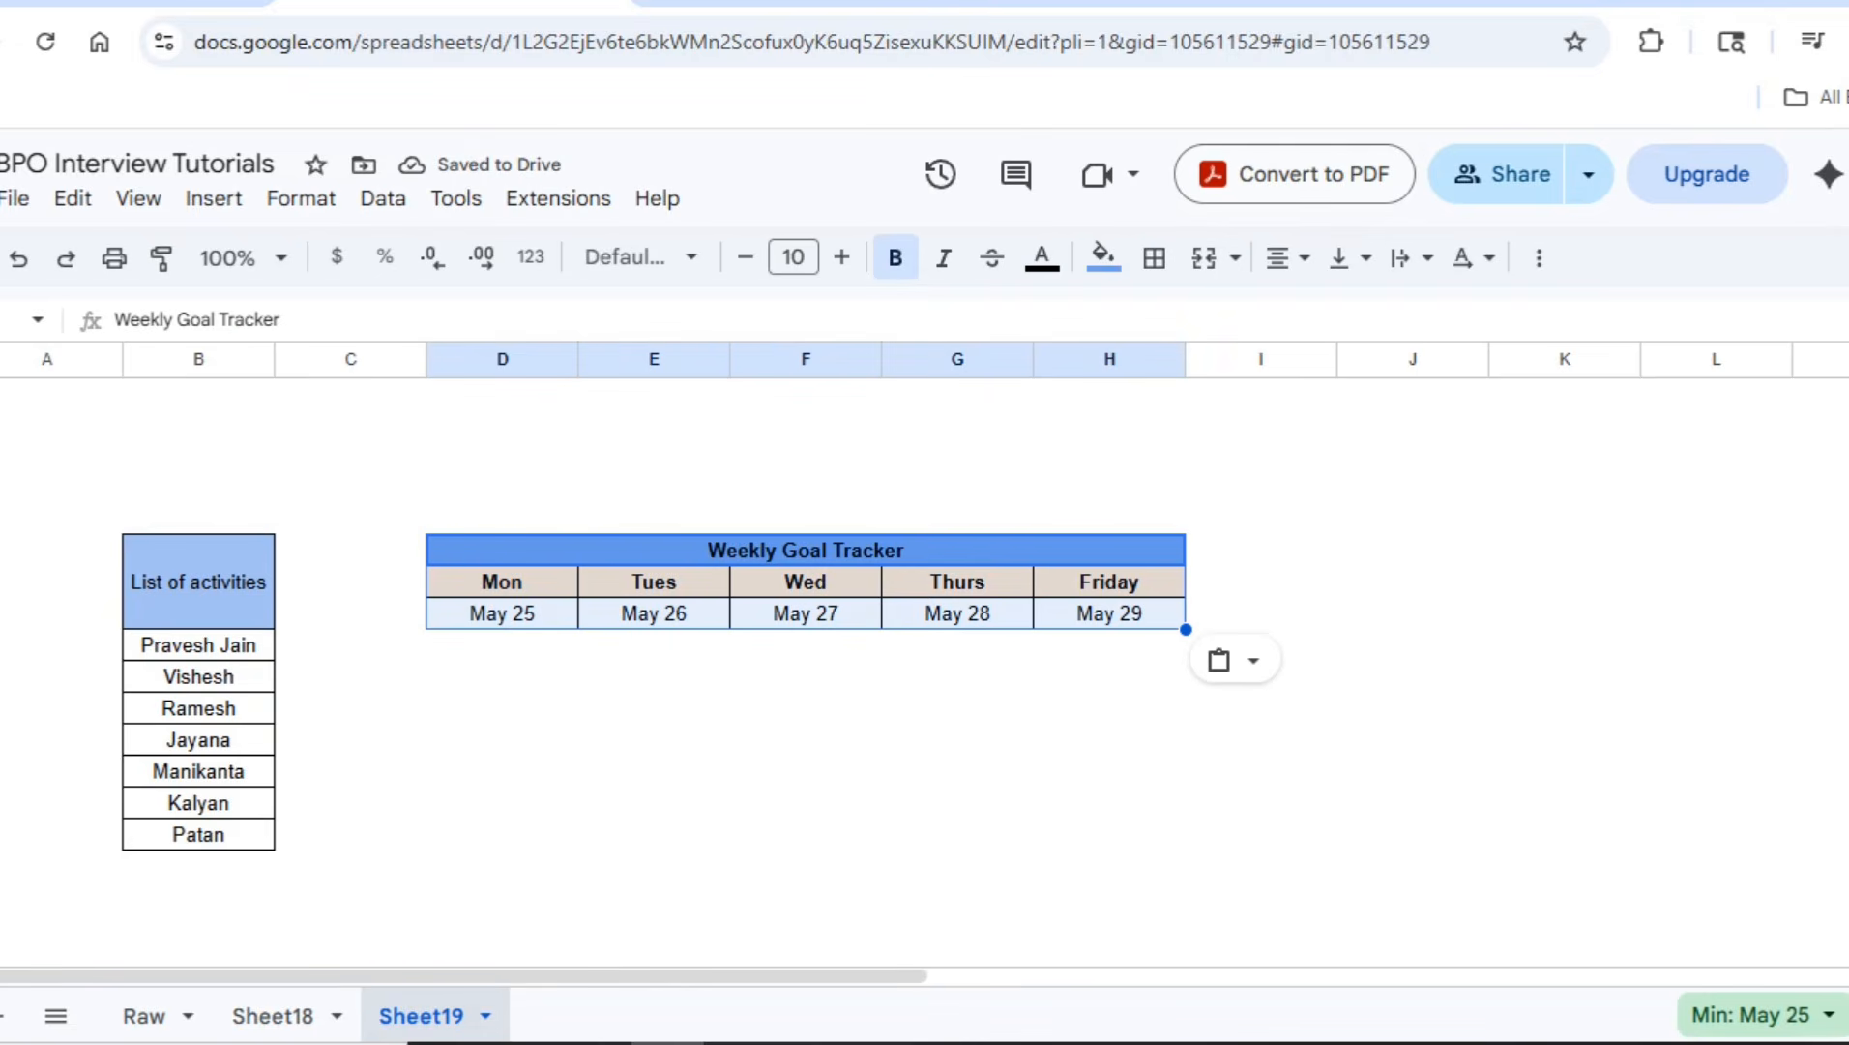
Insert a checkbox in the first cell below Monday's date and fill it across to Friday and down to the last list entry
{"action": "left_click", "coordinate": [350, 645]}
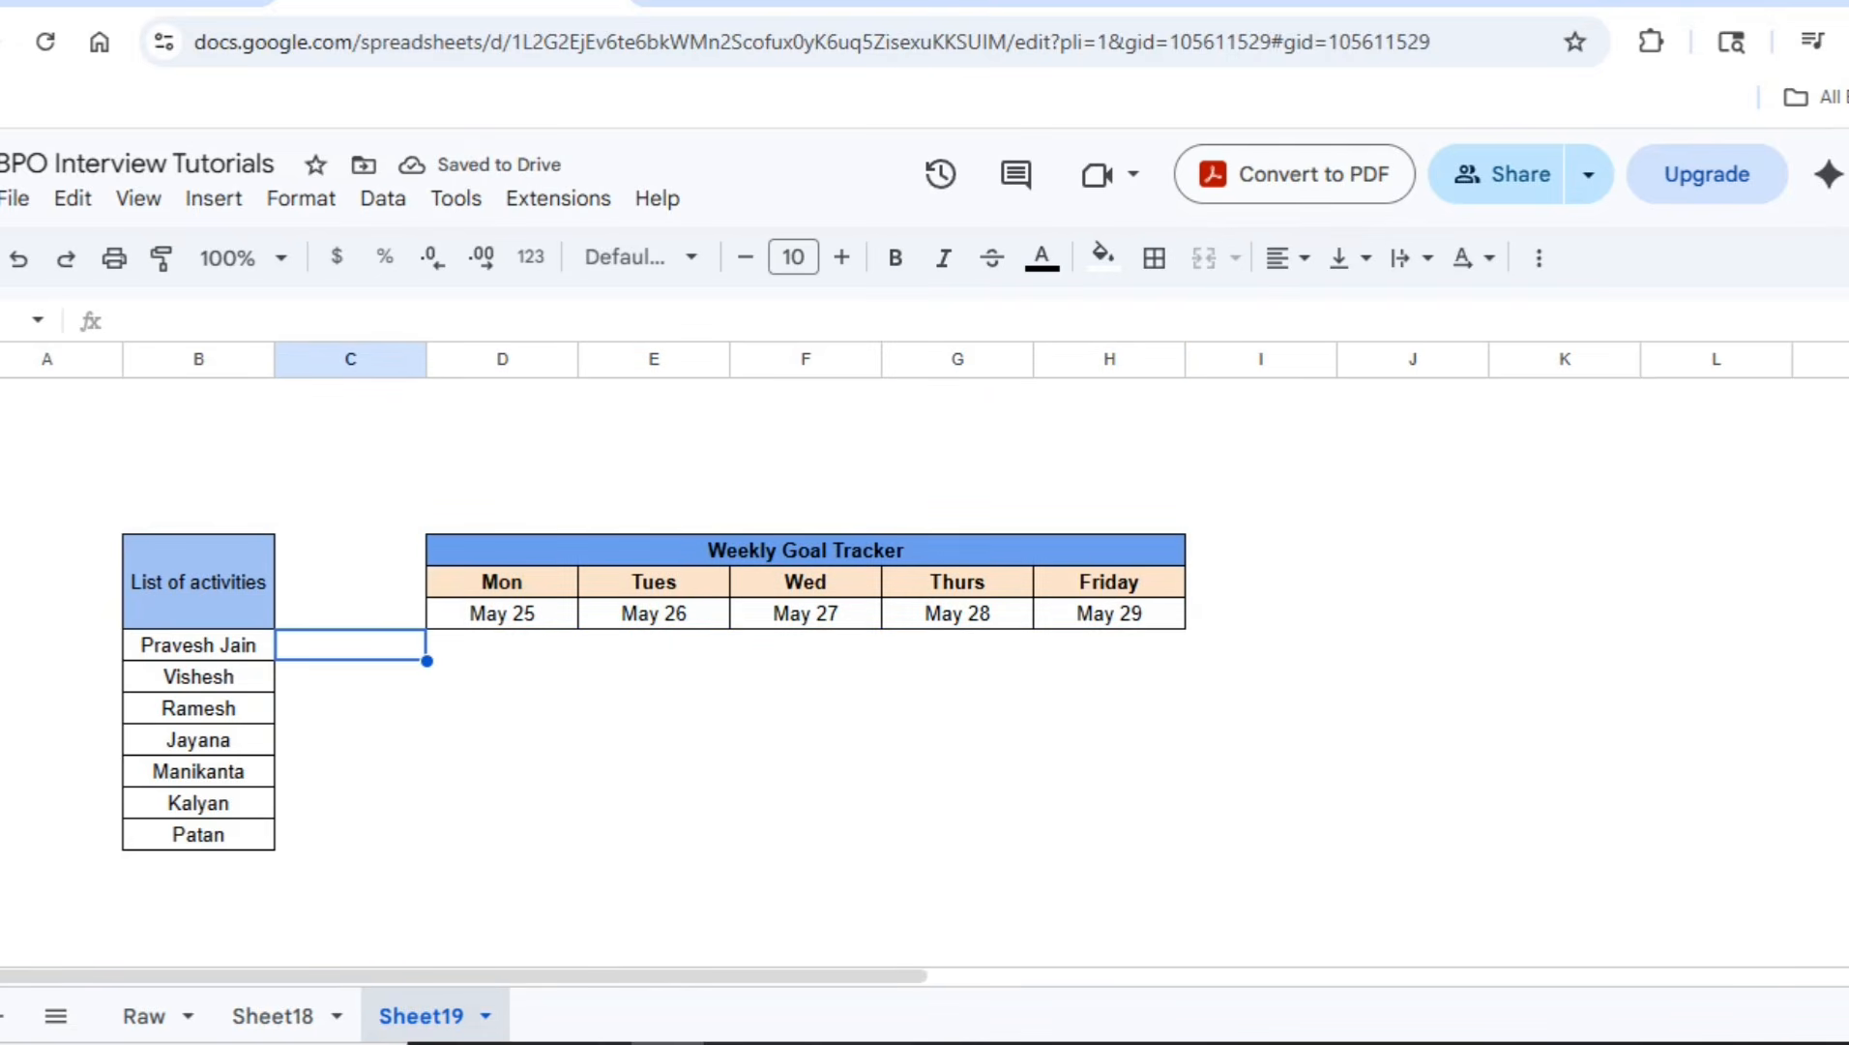
{"action": "left_click", "coordinate": [501, 645]}
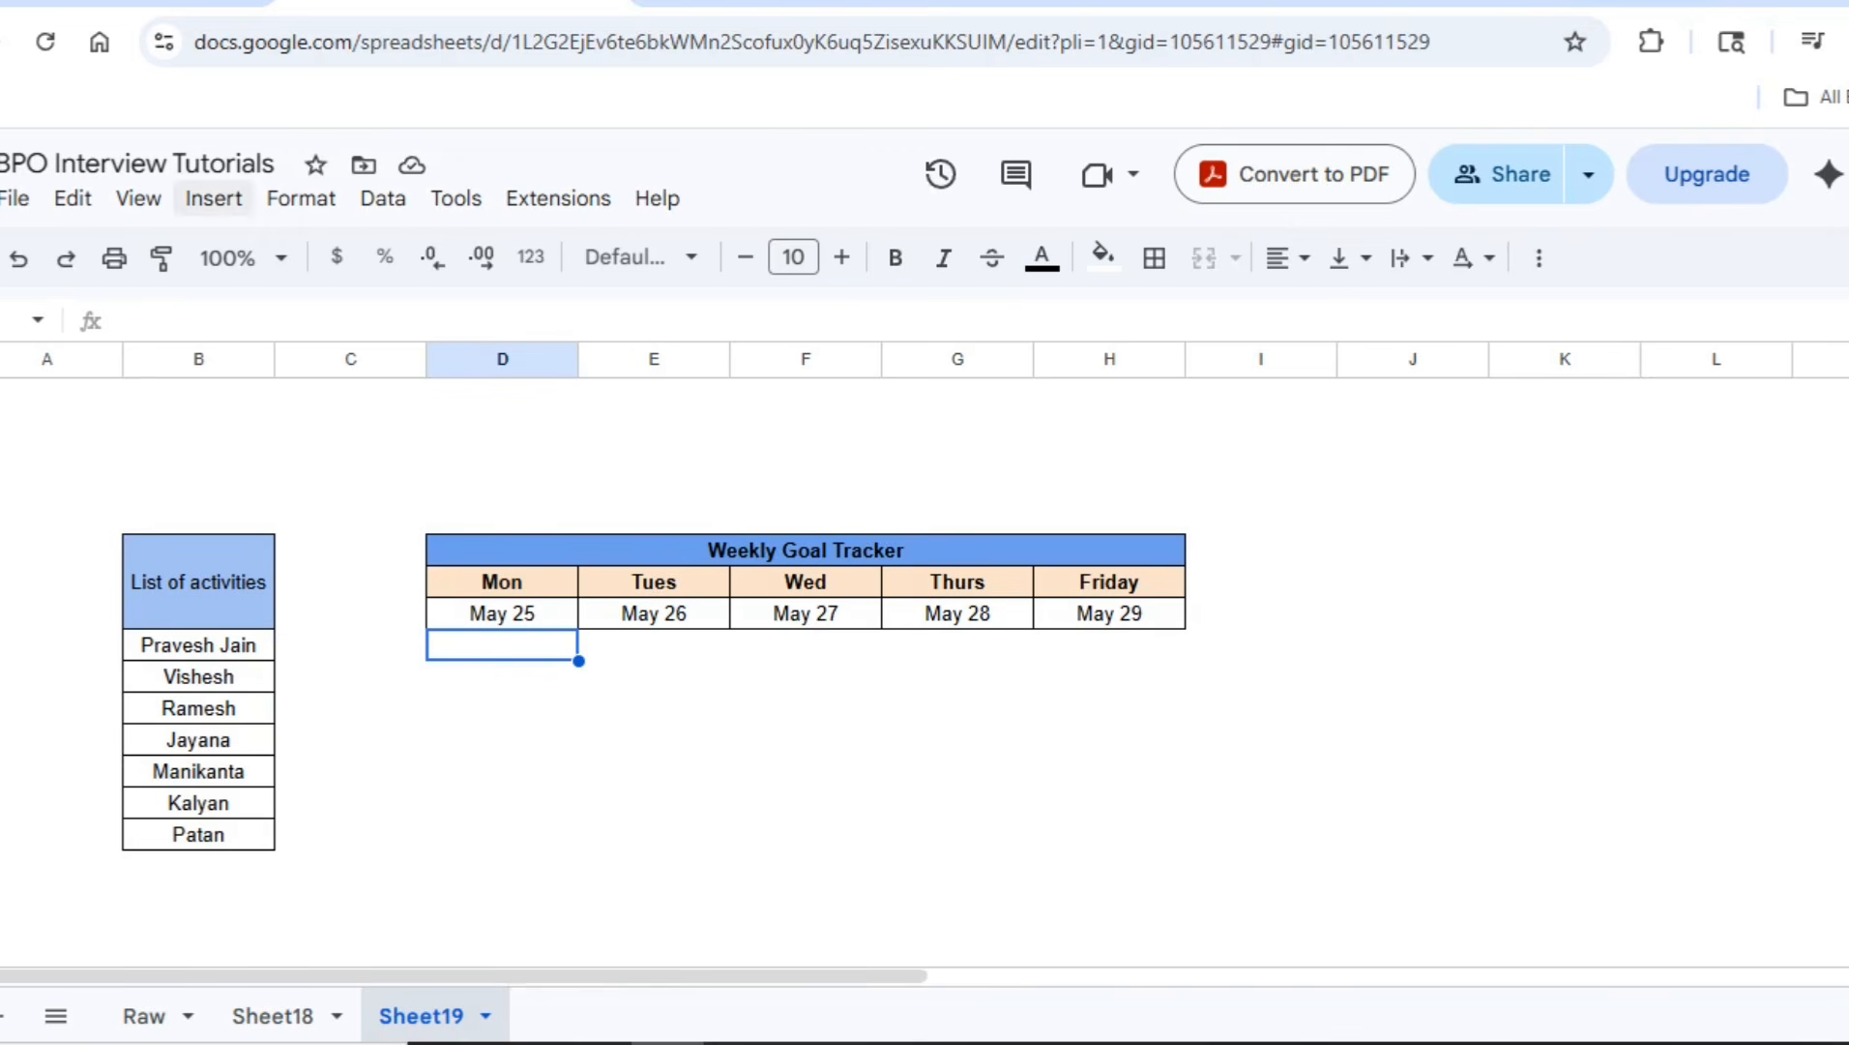
{"action": "left_click", "coordinate": [138, 198]}
{"action": "mouse_move", "coordinate": [214, 197]}
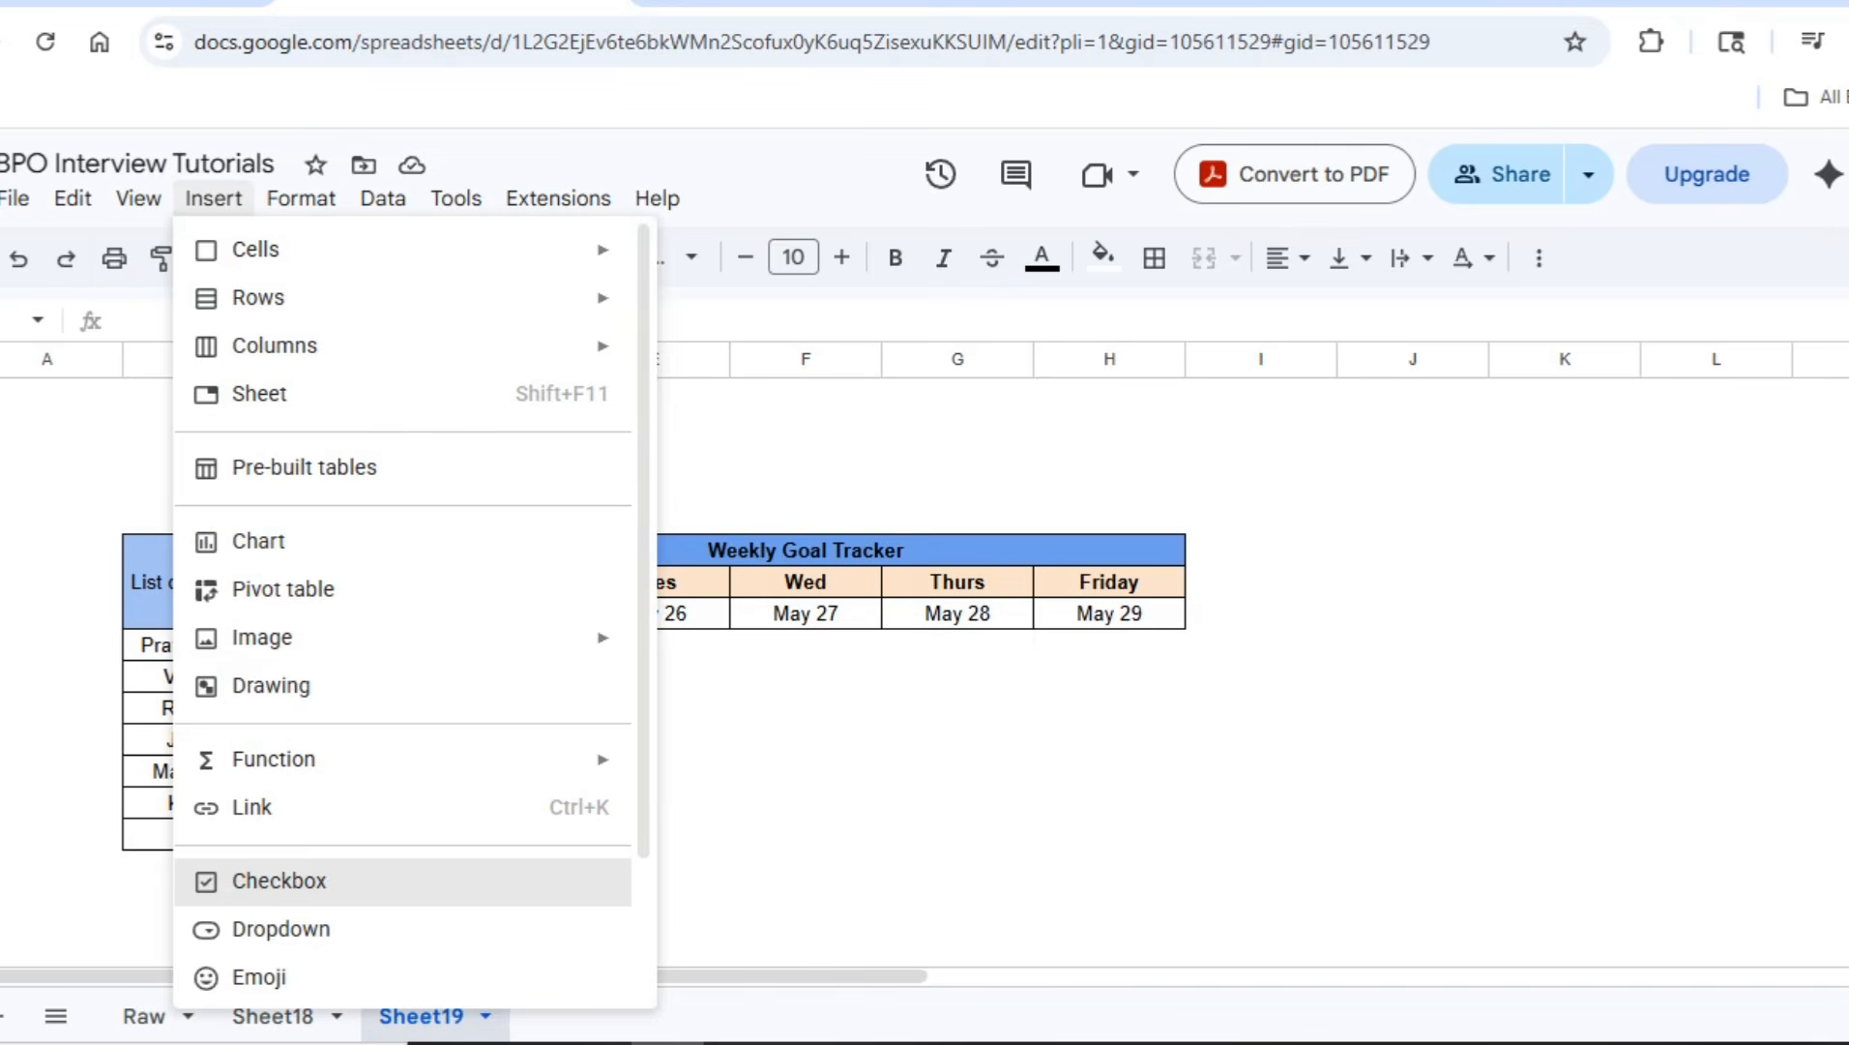
{"action": "left_click", "coordinate": [278, 880]}
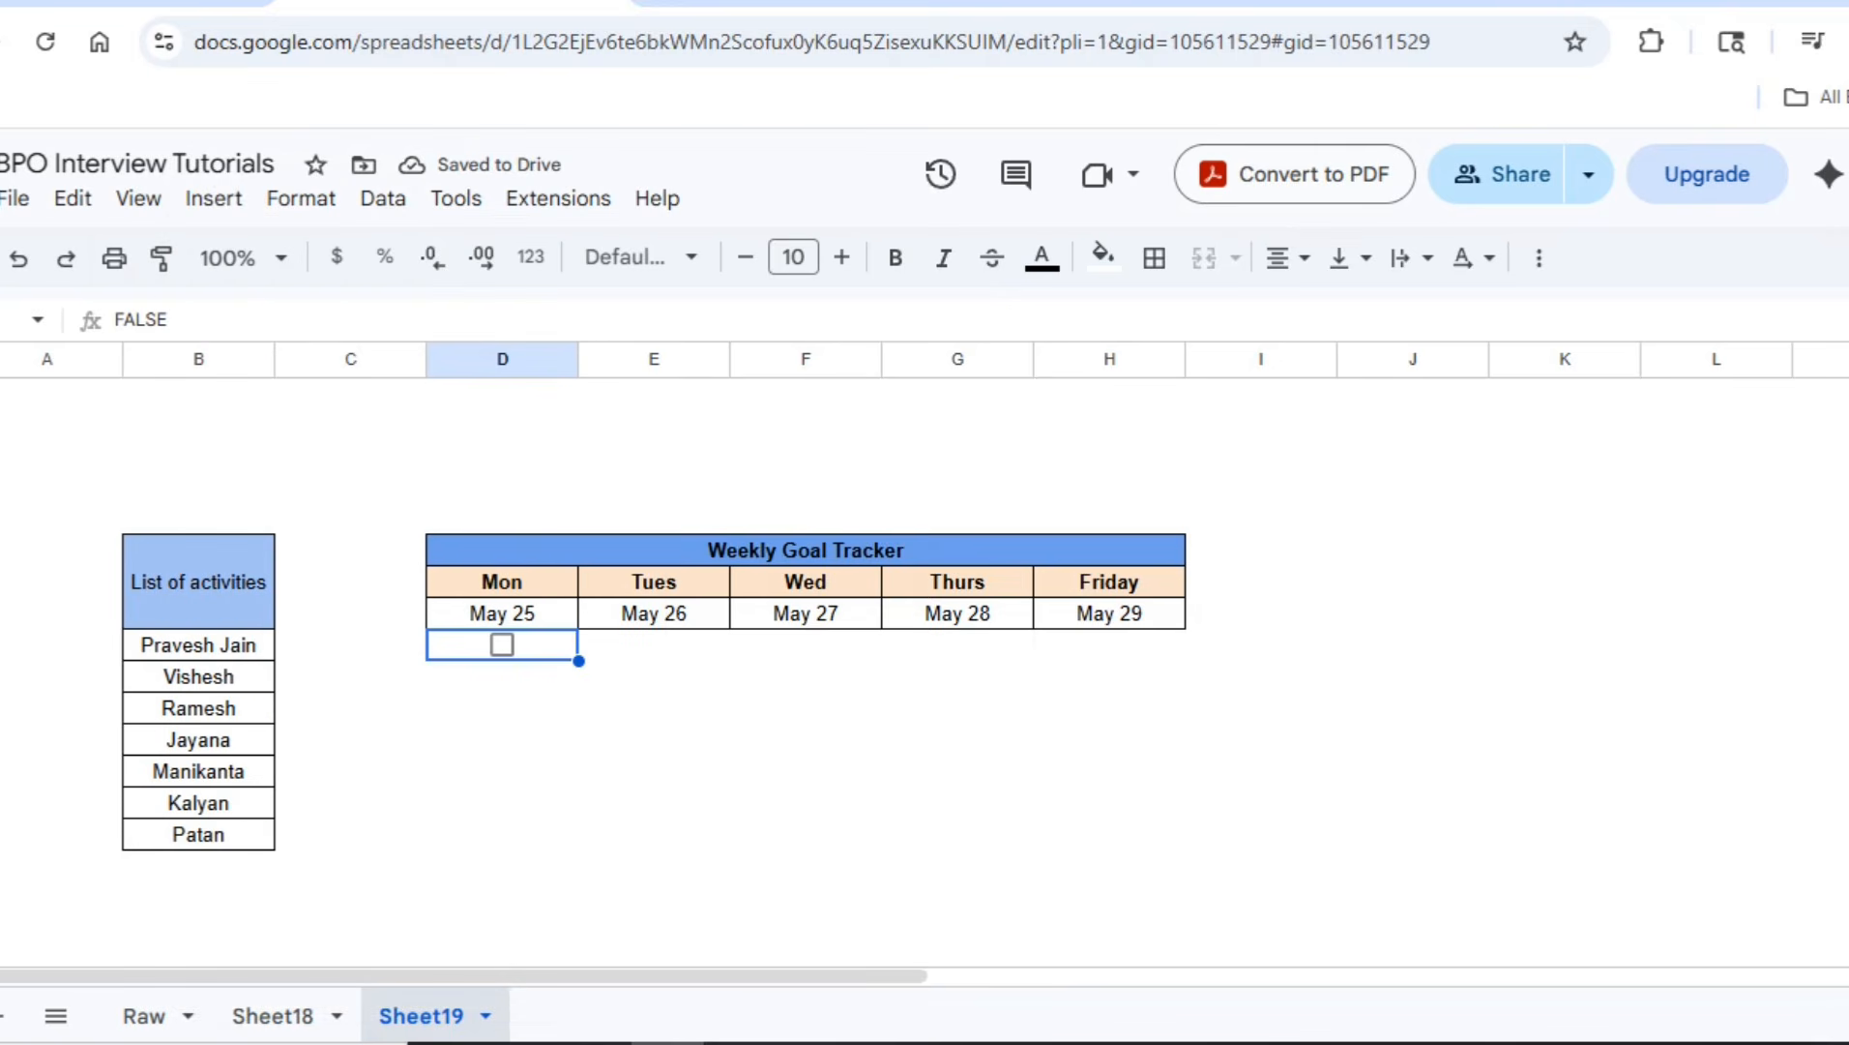
{"action": "left_click_drag", "start_coordinate": [578, 660], "coordinate": [1093, 838]}
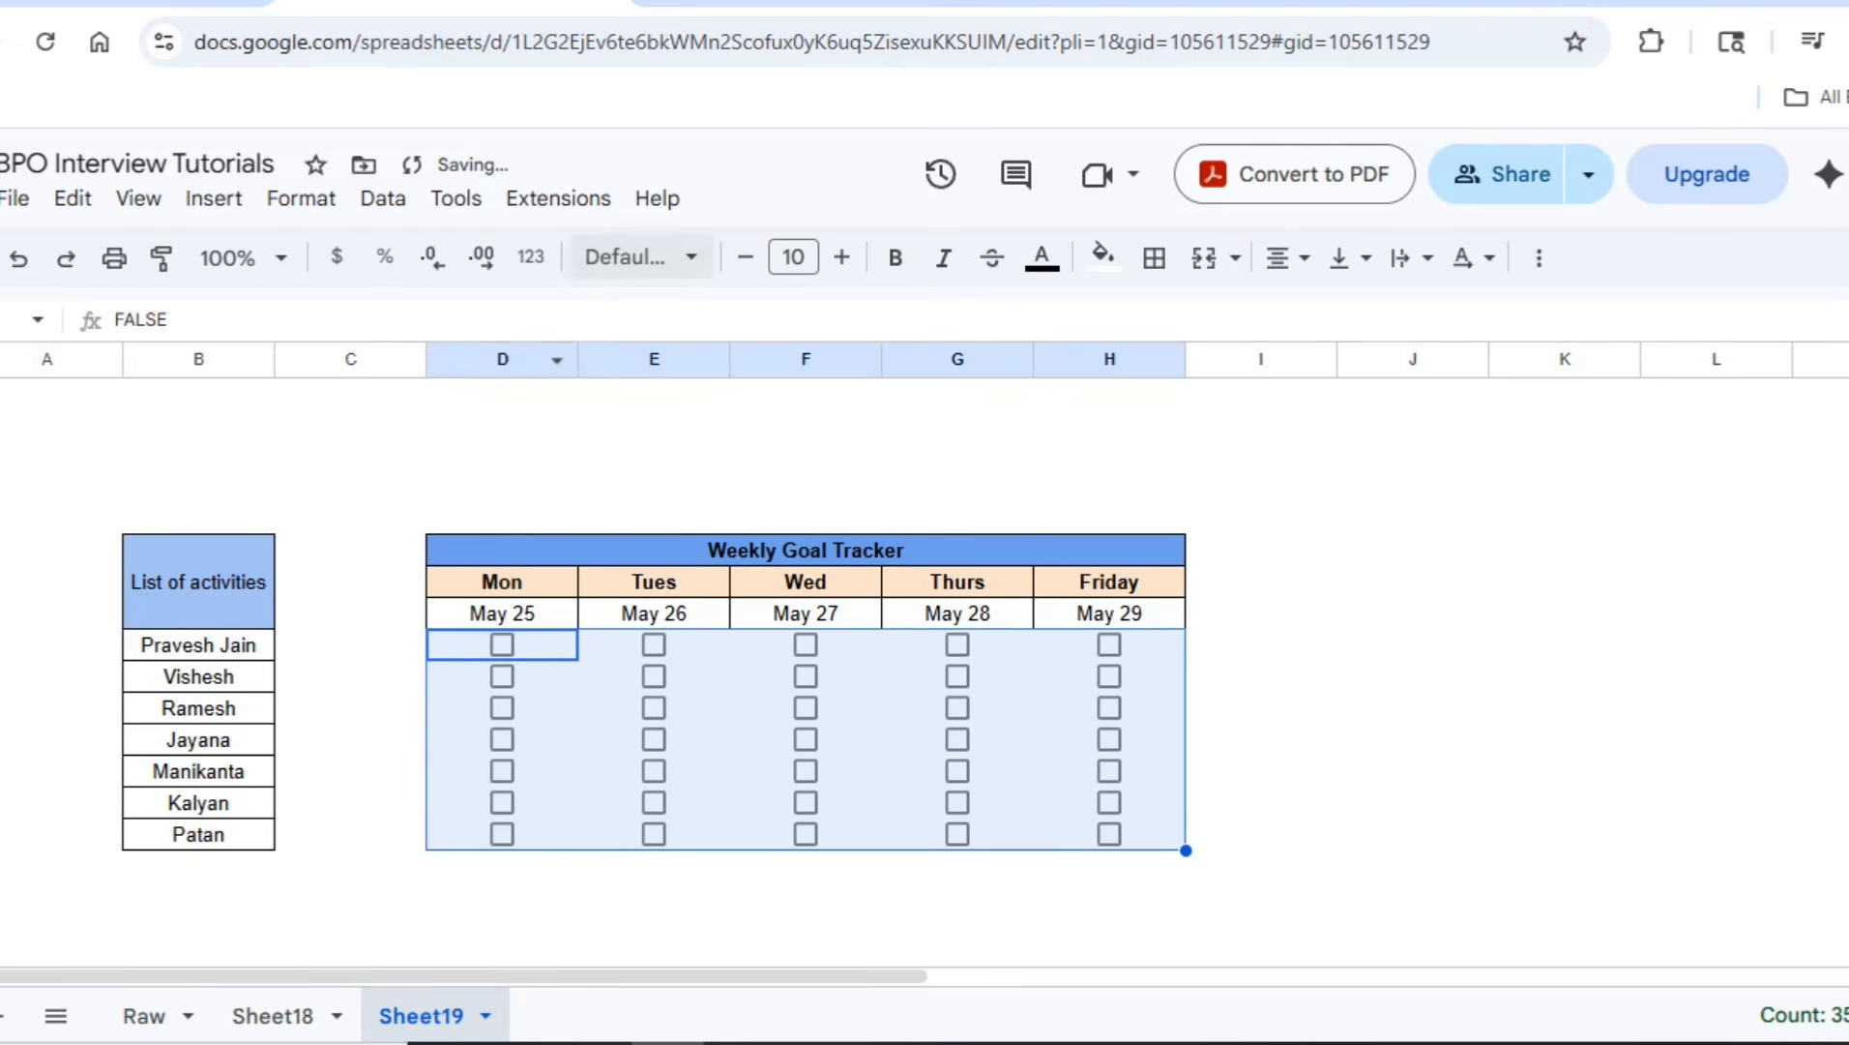
Apply all borders to the whole Monday-to-Friday checkbox grid
{"action": "left_click", "coordinate": [1153, 257]}
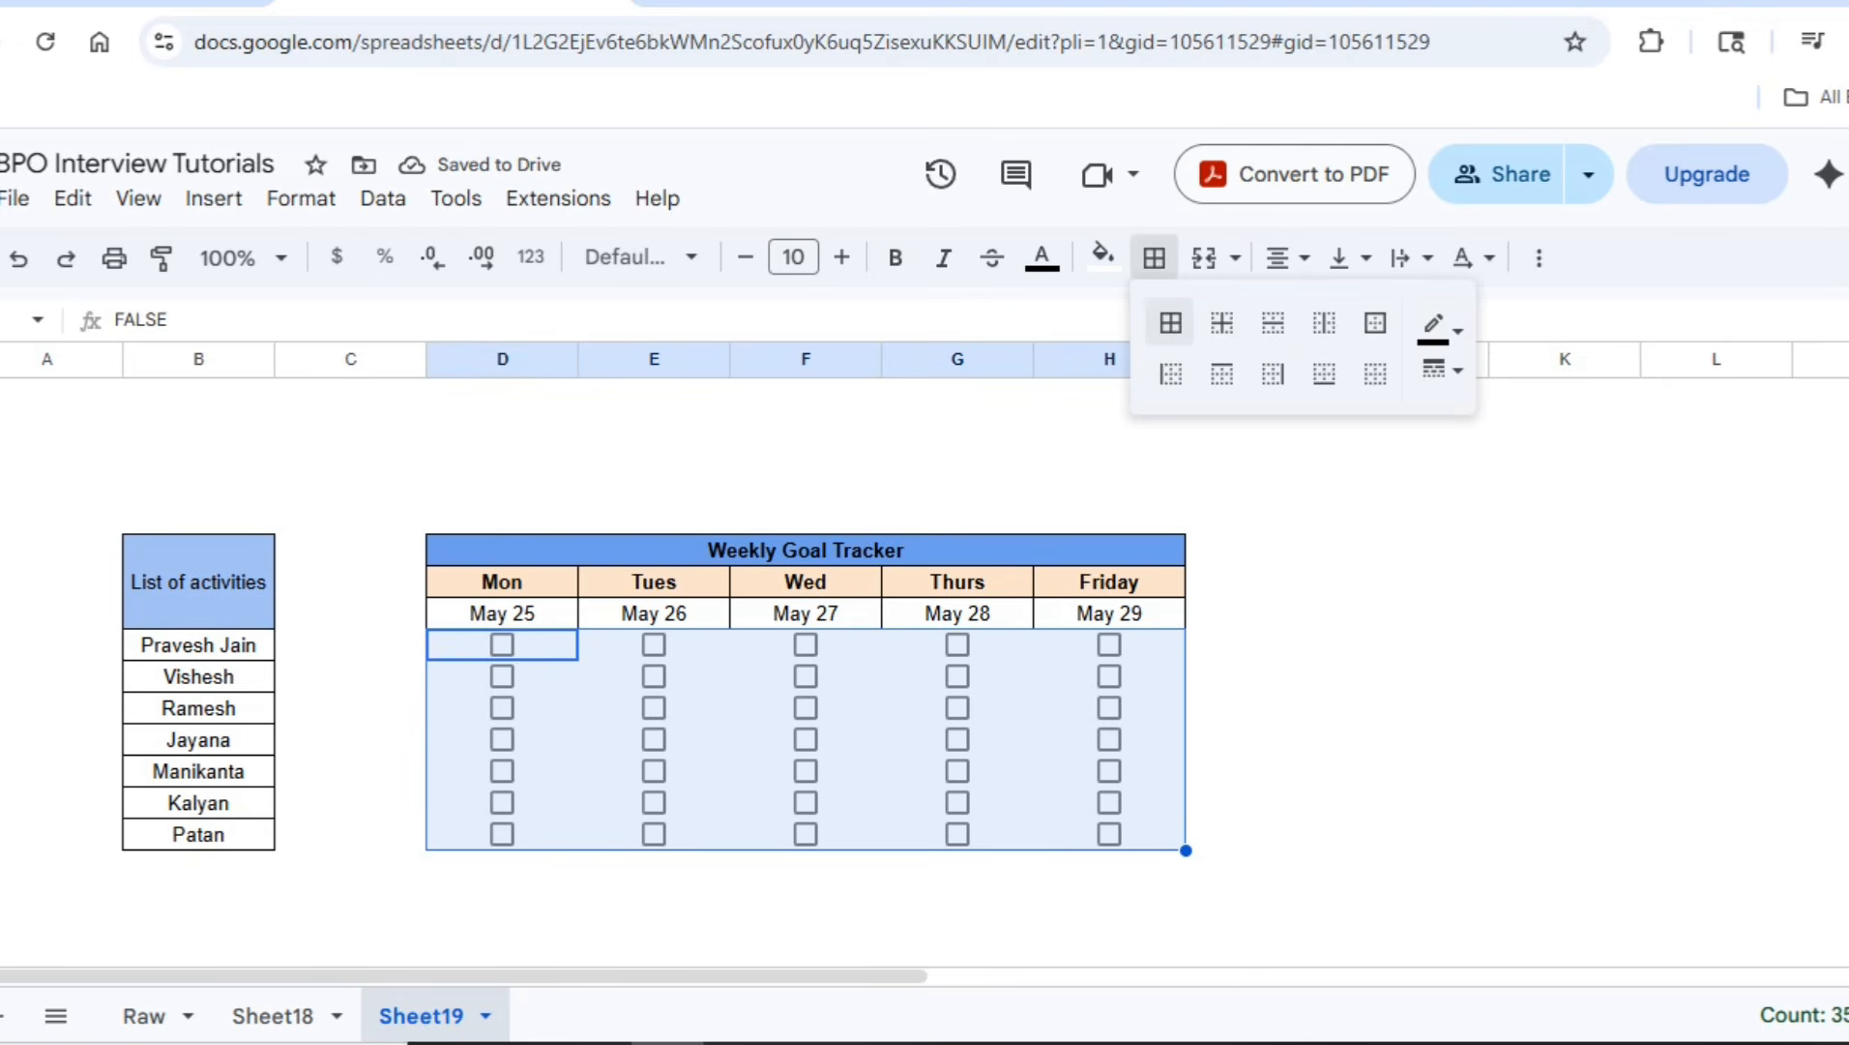
{"action": "left_click", "coordinate": [1171, 323]}
{"action": "left_click", "coordinate": [350, 519]}
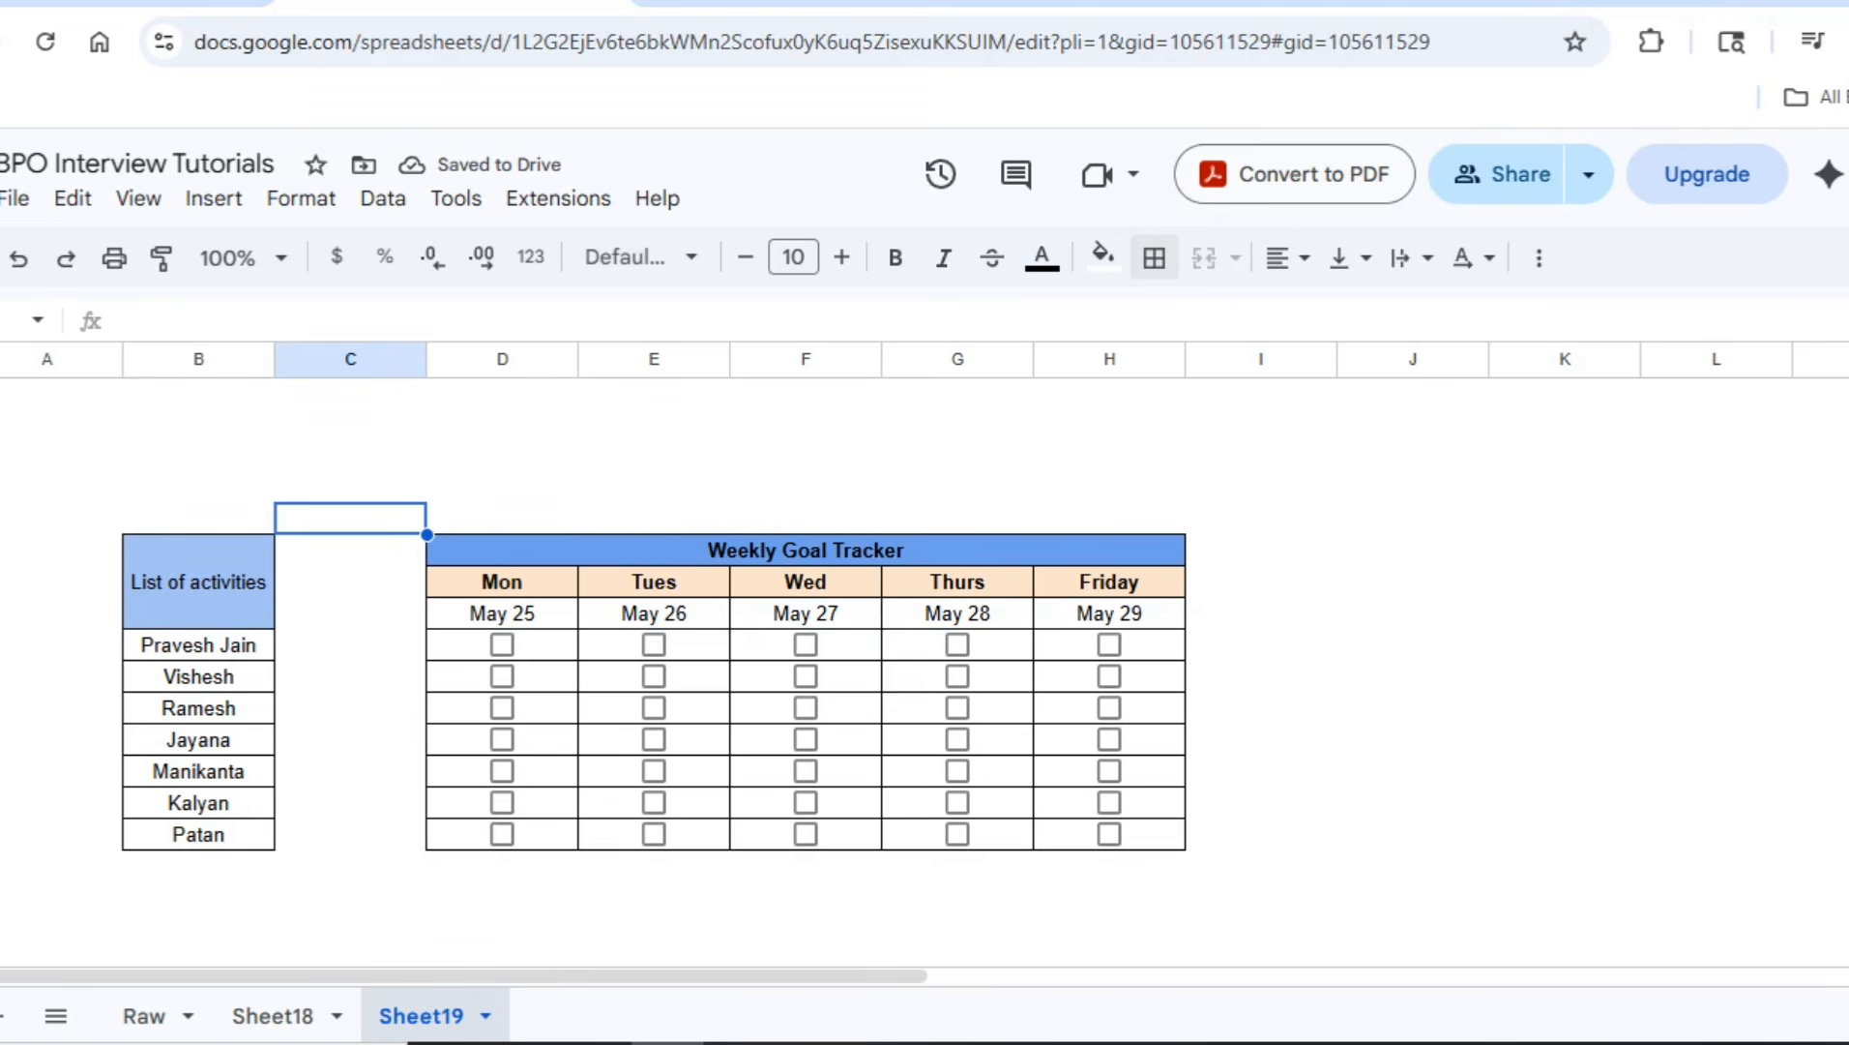
Copy the Completed, Pending and Completed% labels from Sheet18 into Sheet19, in columns B and C above the List of activities
{"action": "left_click", "coordinate": [273, 1015]}
{"action": "scroll", "coordinate": [919, 677], "scroll_direction": "up", "scroll_amount": 2}
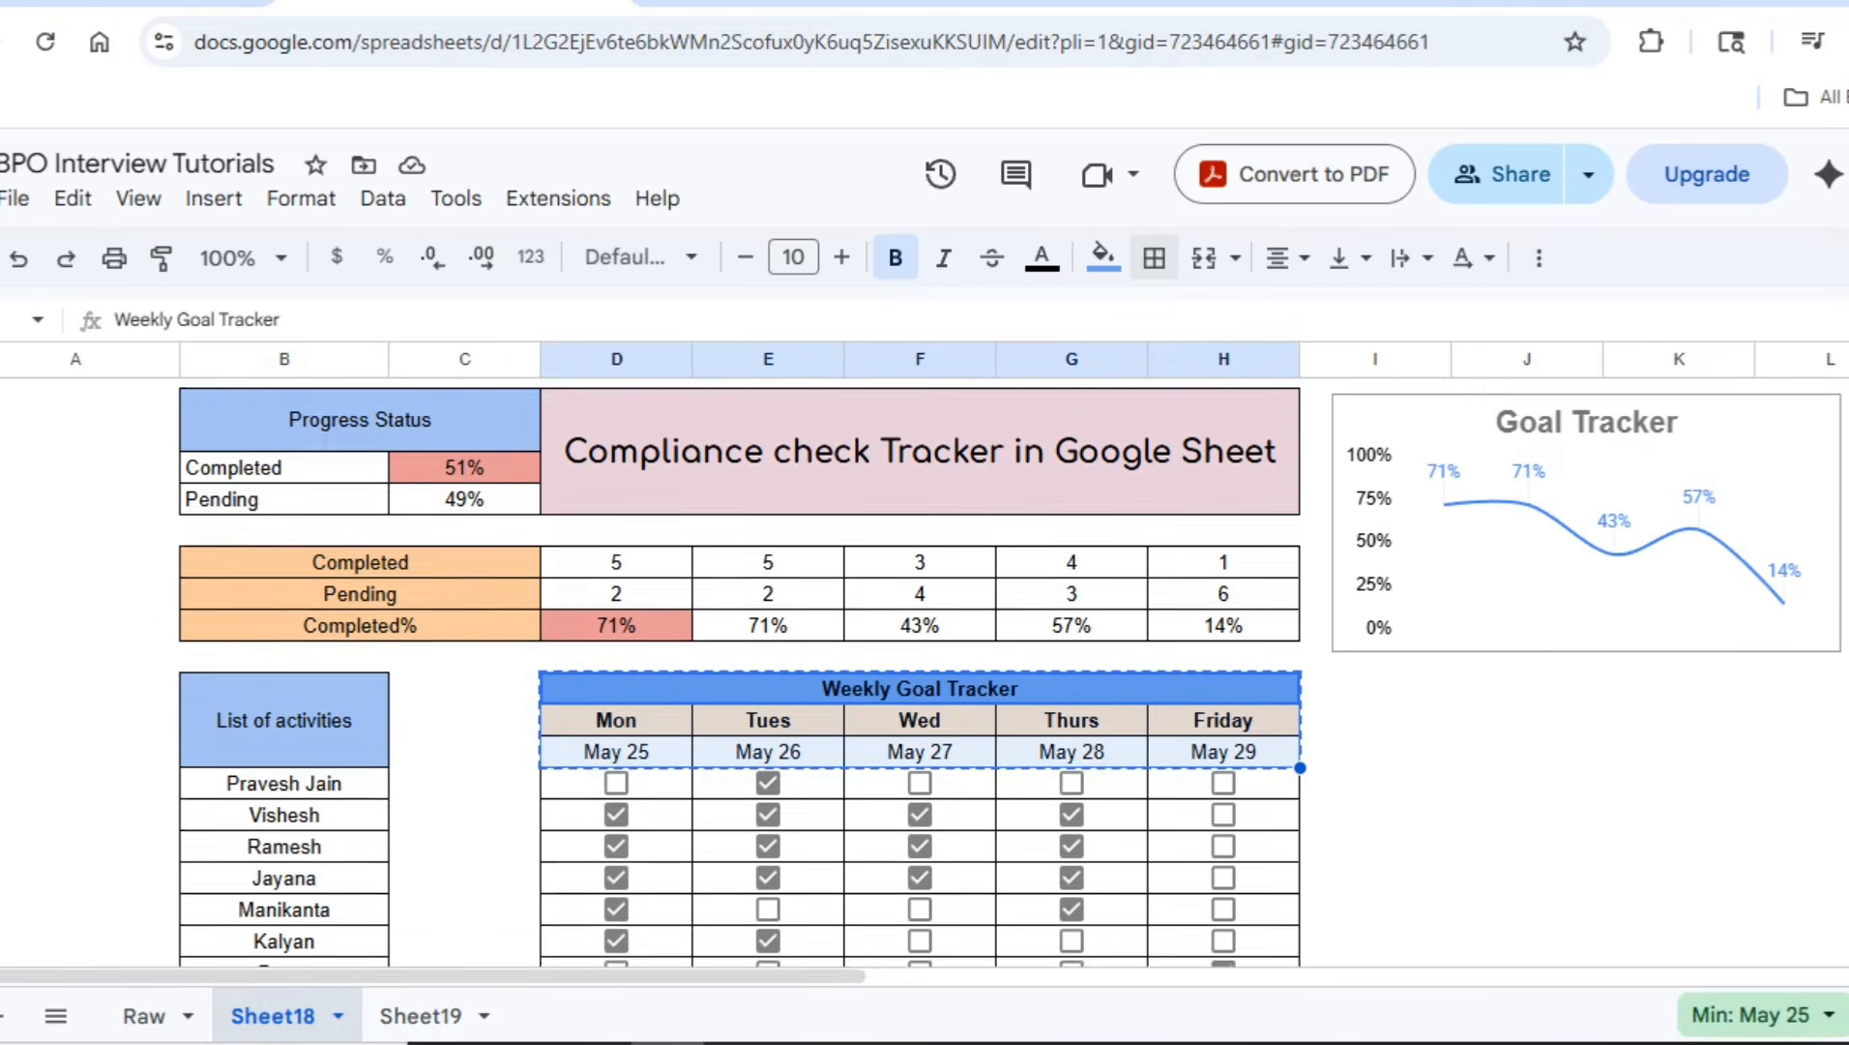
{"action": "left_click_drag", "start_coordinate": [360, 589], "coordinate": [360, 653]}
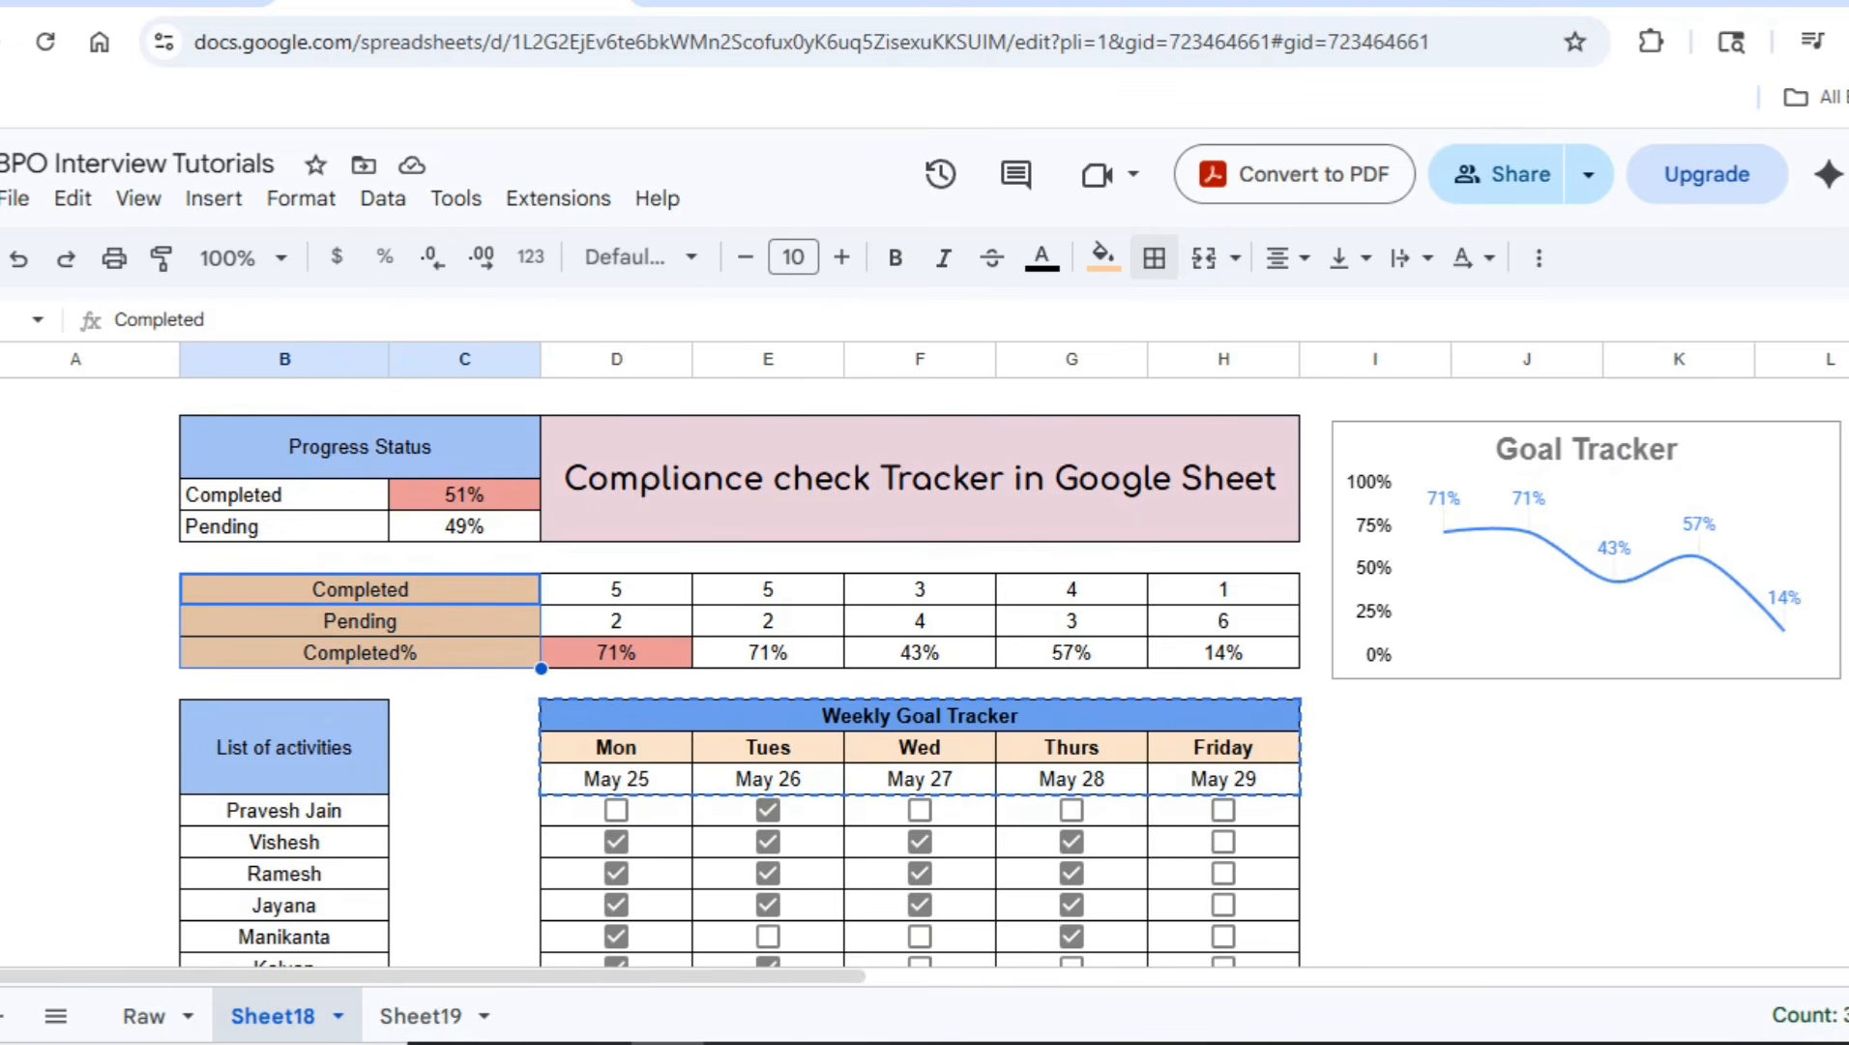
{"action": "key", "text": "ctrl+c"}
{"action": "left_click", "coordinate": [421, 1016]}
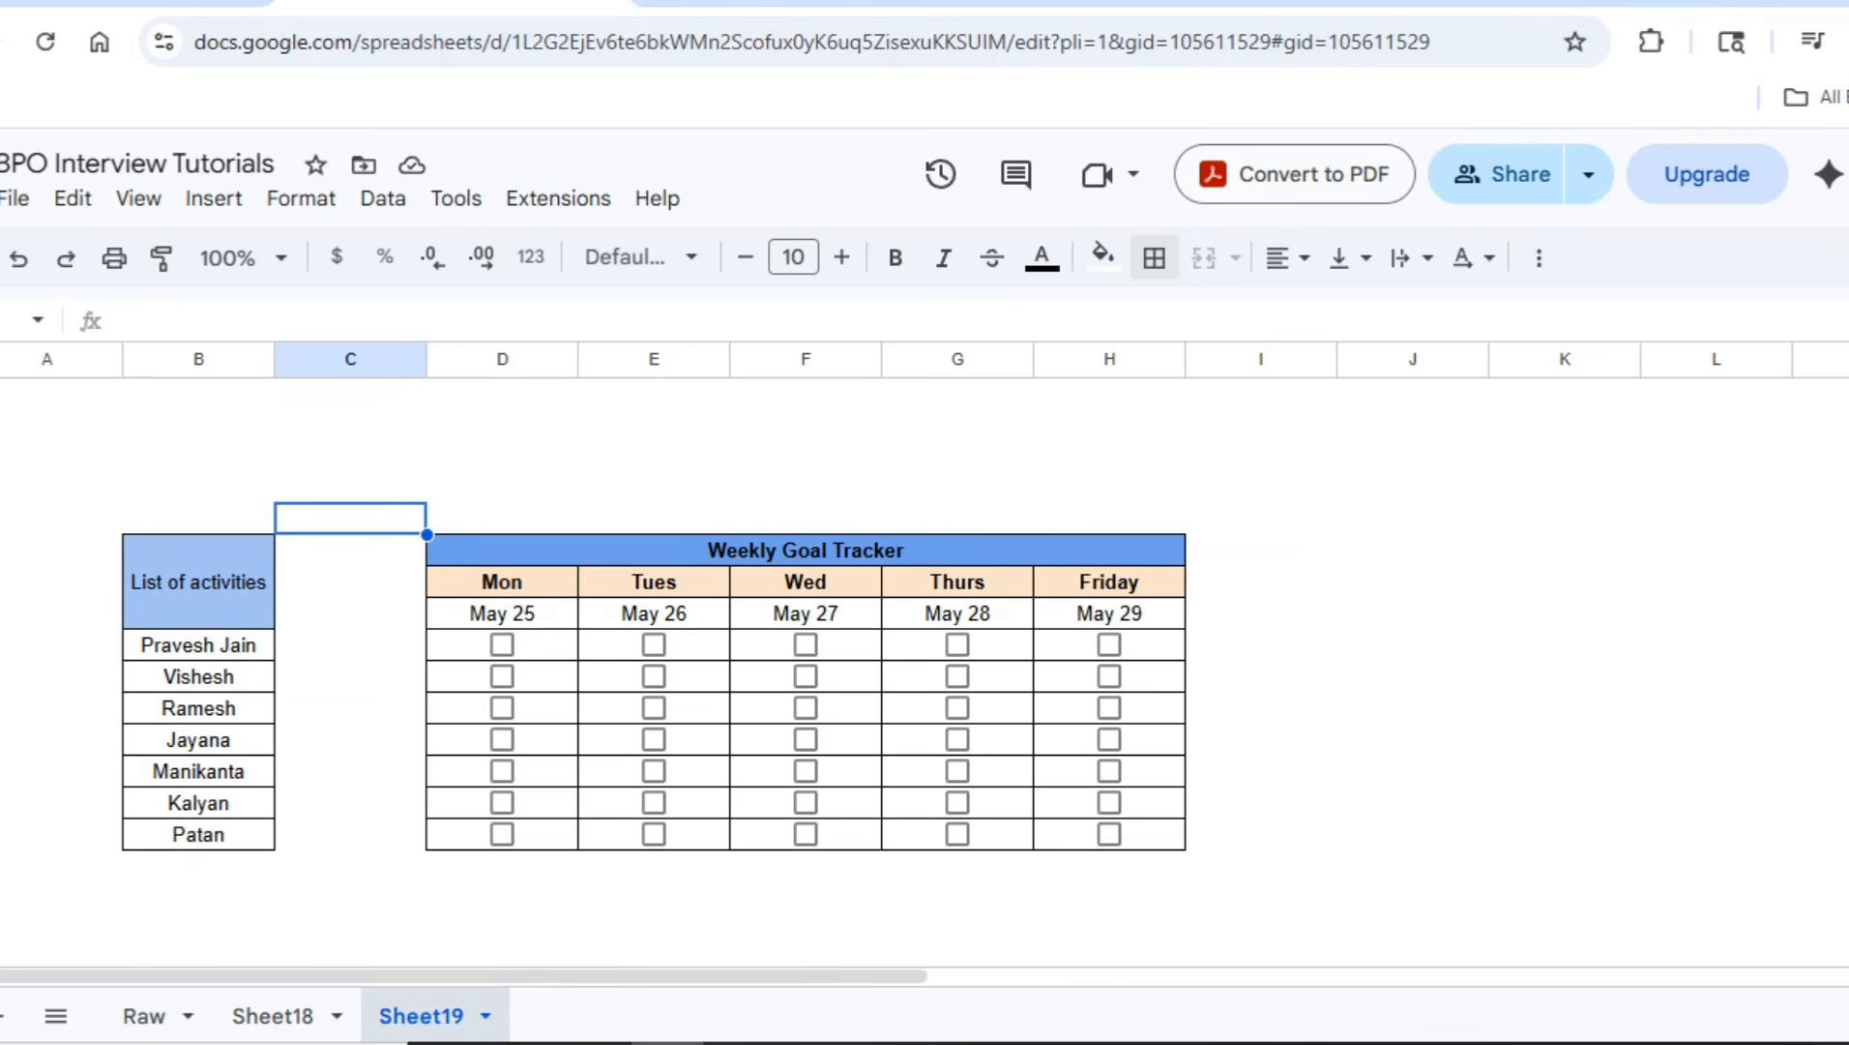
{"action": "left_click", "coordinate": [198, 455]}
{"action": "left_click", "coordinate": [198, 423]}
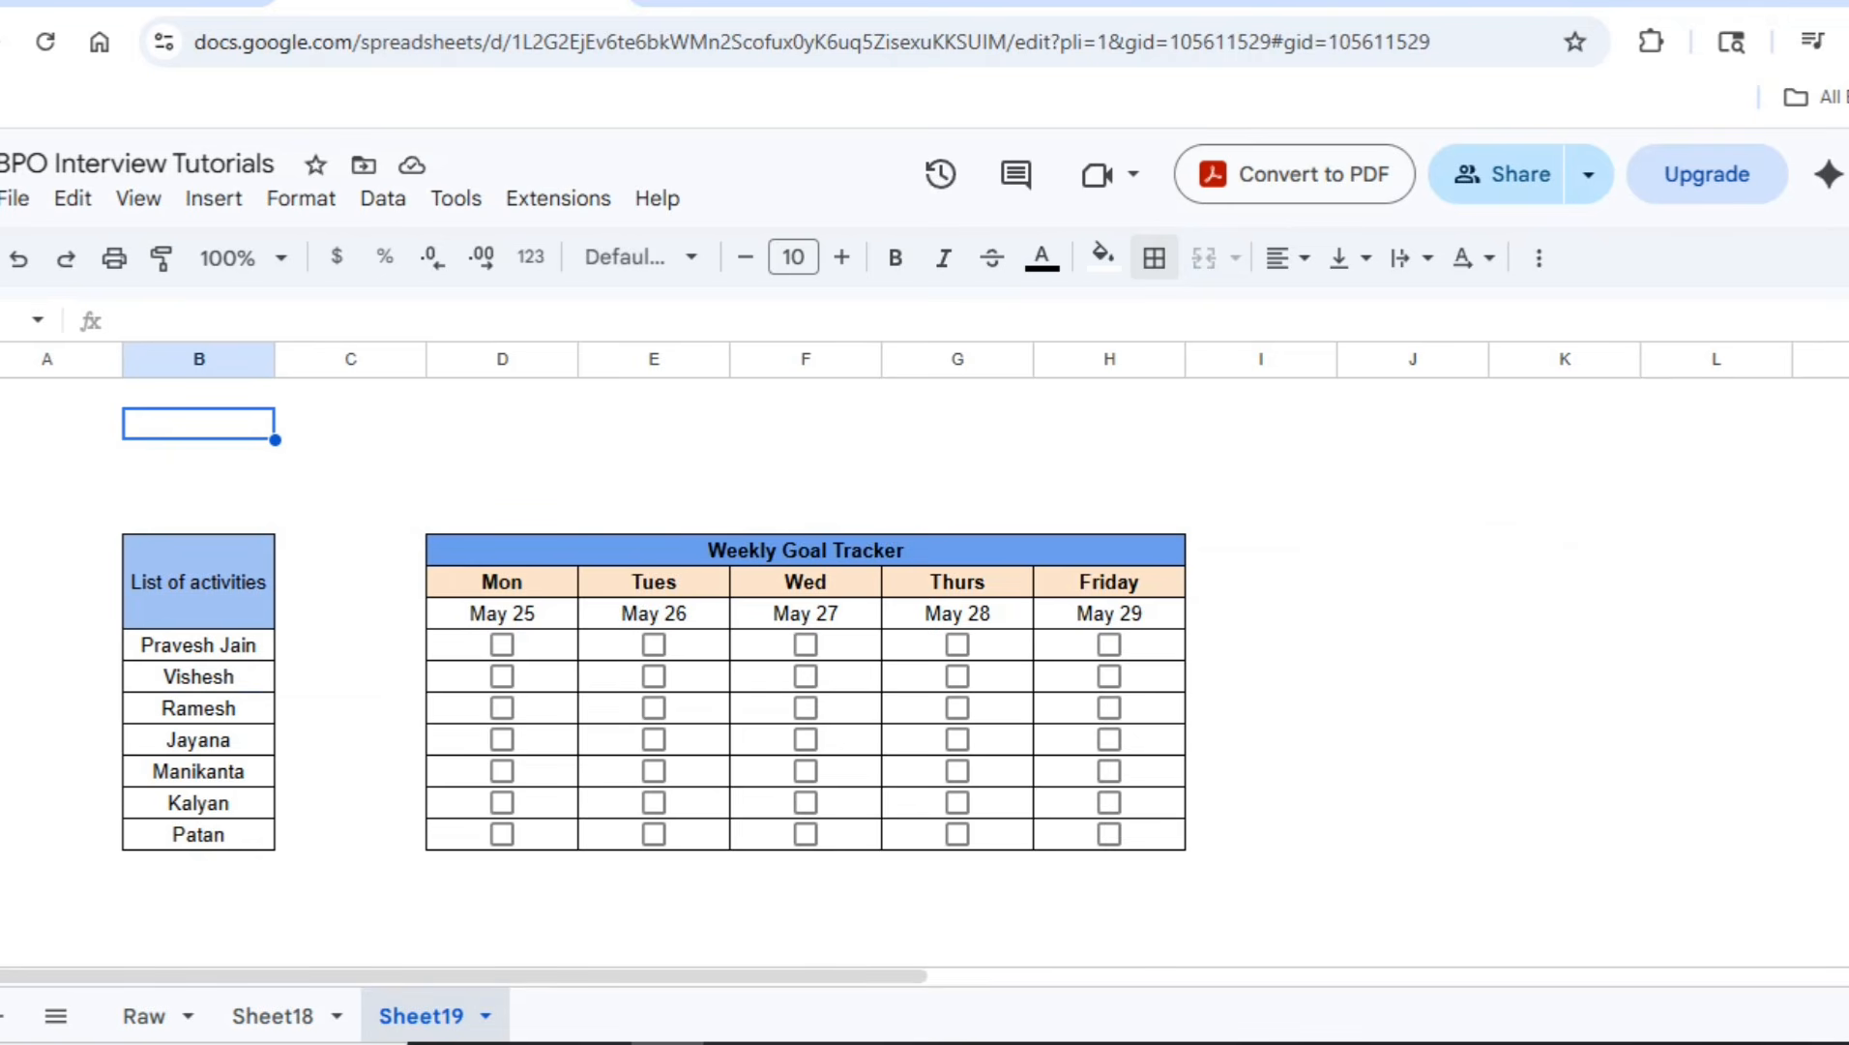
{"action": "key", "text": "ctrl+v"}
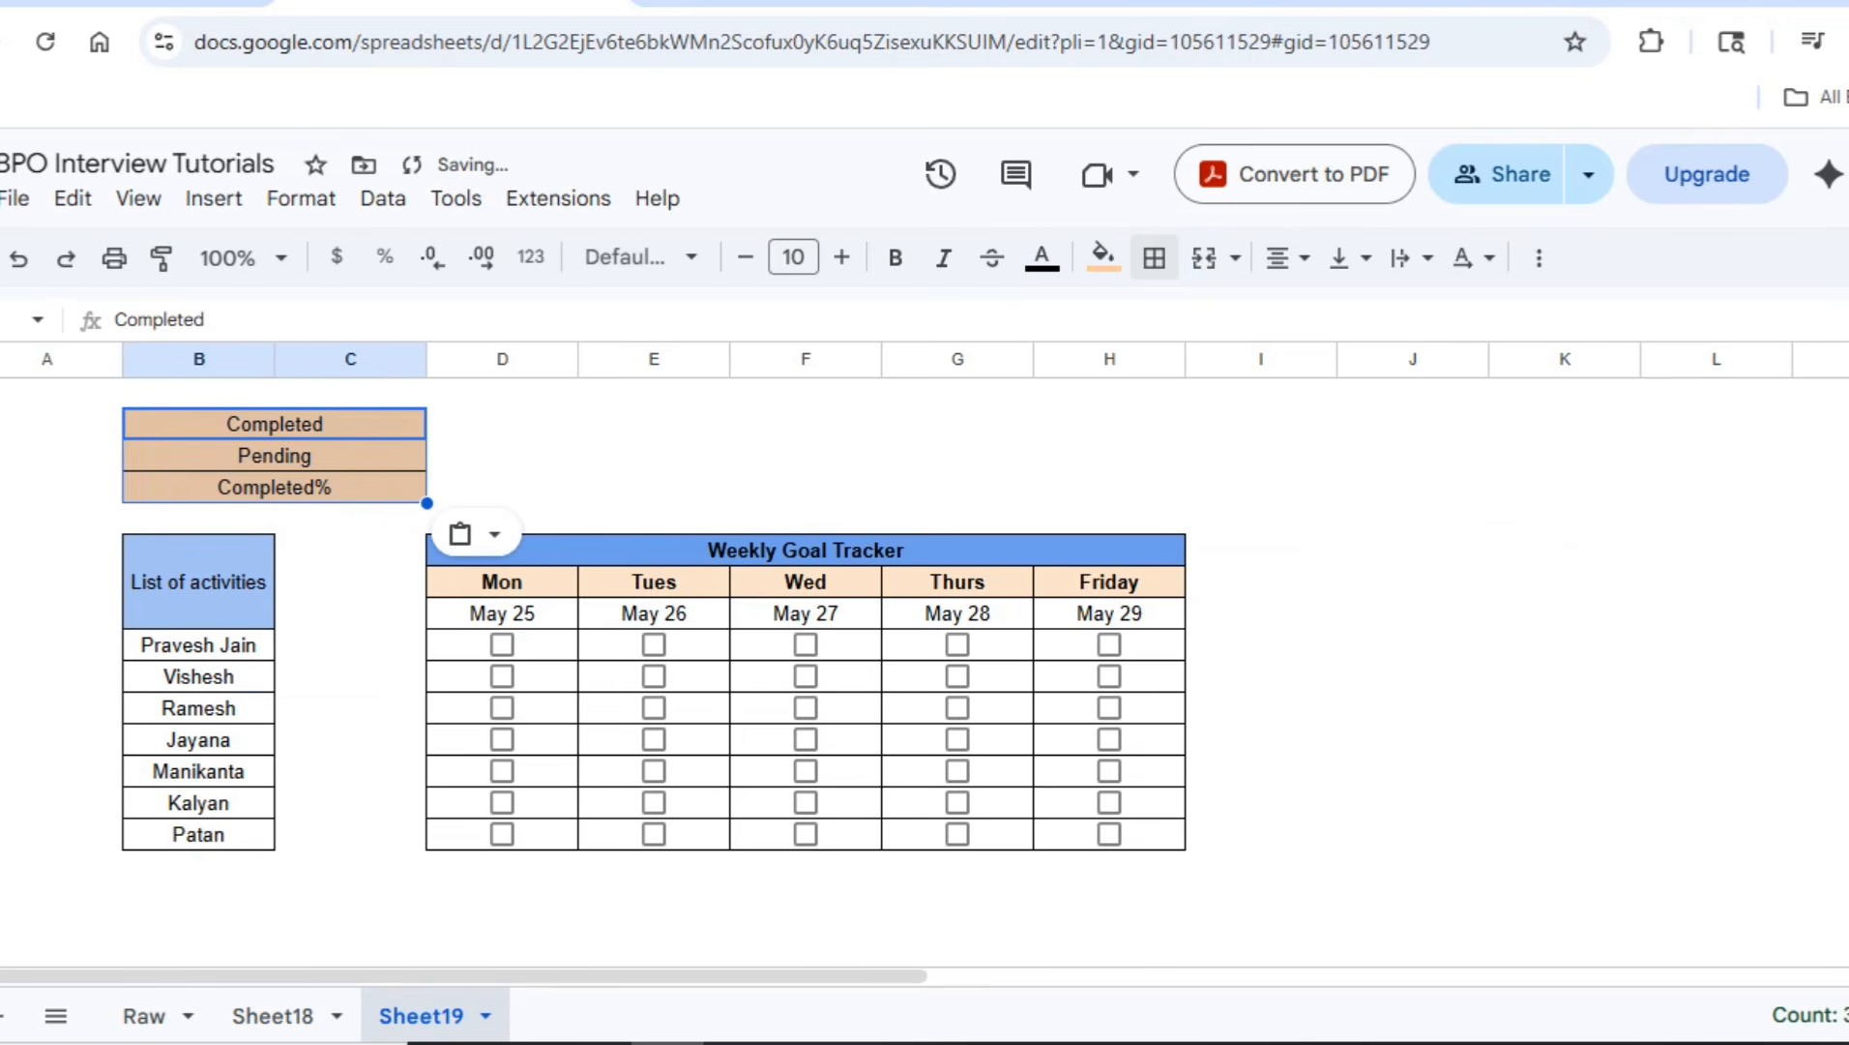
Check Sheet18's Monday Completed formula, and apply all borders to the empty Completed, Pending and Completed% cells in columns D to H of Sheet19
{"action": "key", "text": "Right"}
{"action": "key", "text": "Right"}
{"action": "key", "text": "Left"}
{"action": "key", "text": "shift+Right"}
{"action": "key", "text": "shift+Right"}
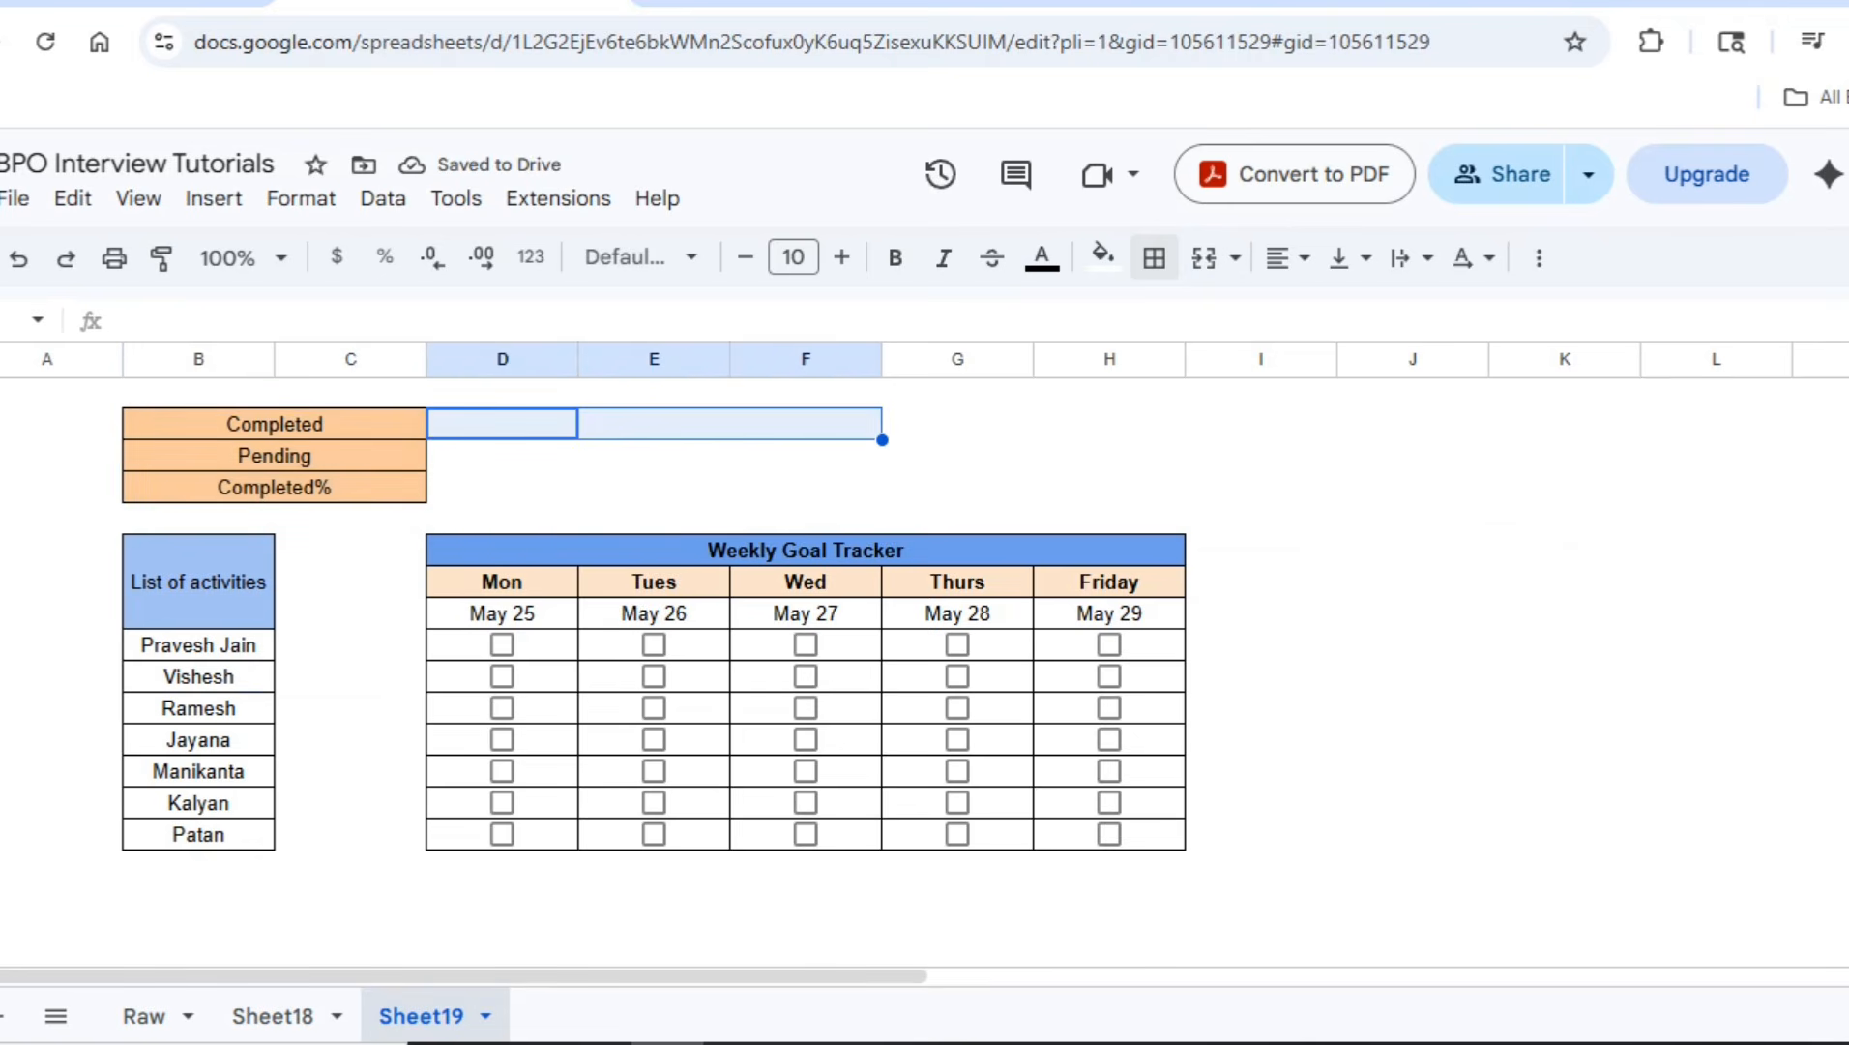
{"action": "key", "text": "shift+Right"}
{"action": "key", "text": "shift+Right"}
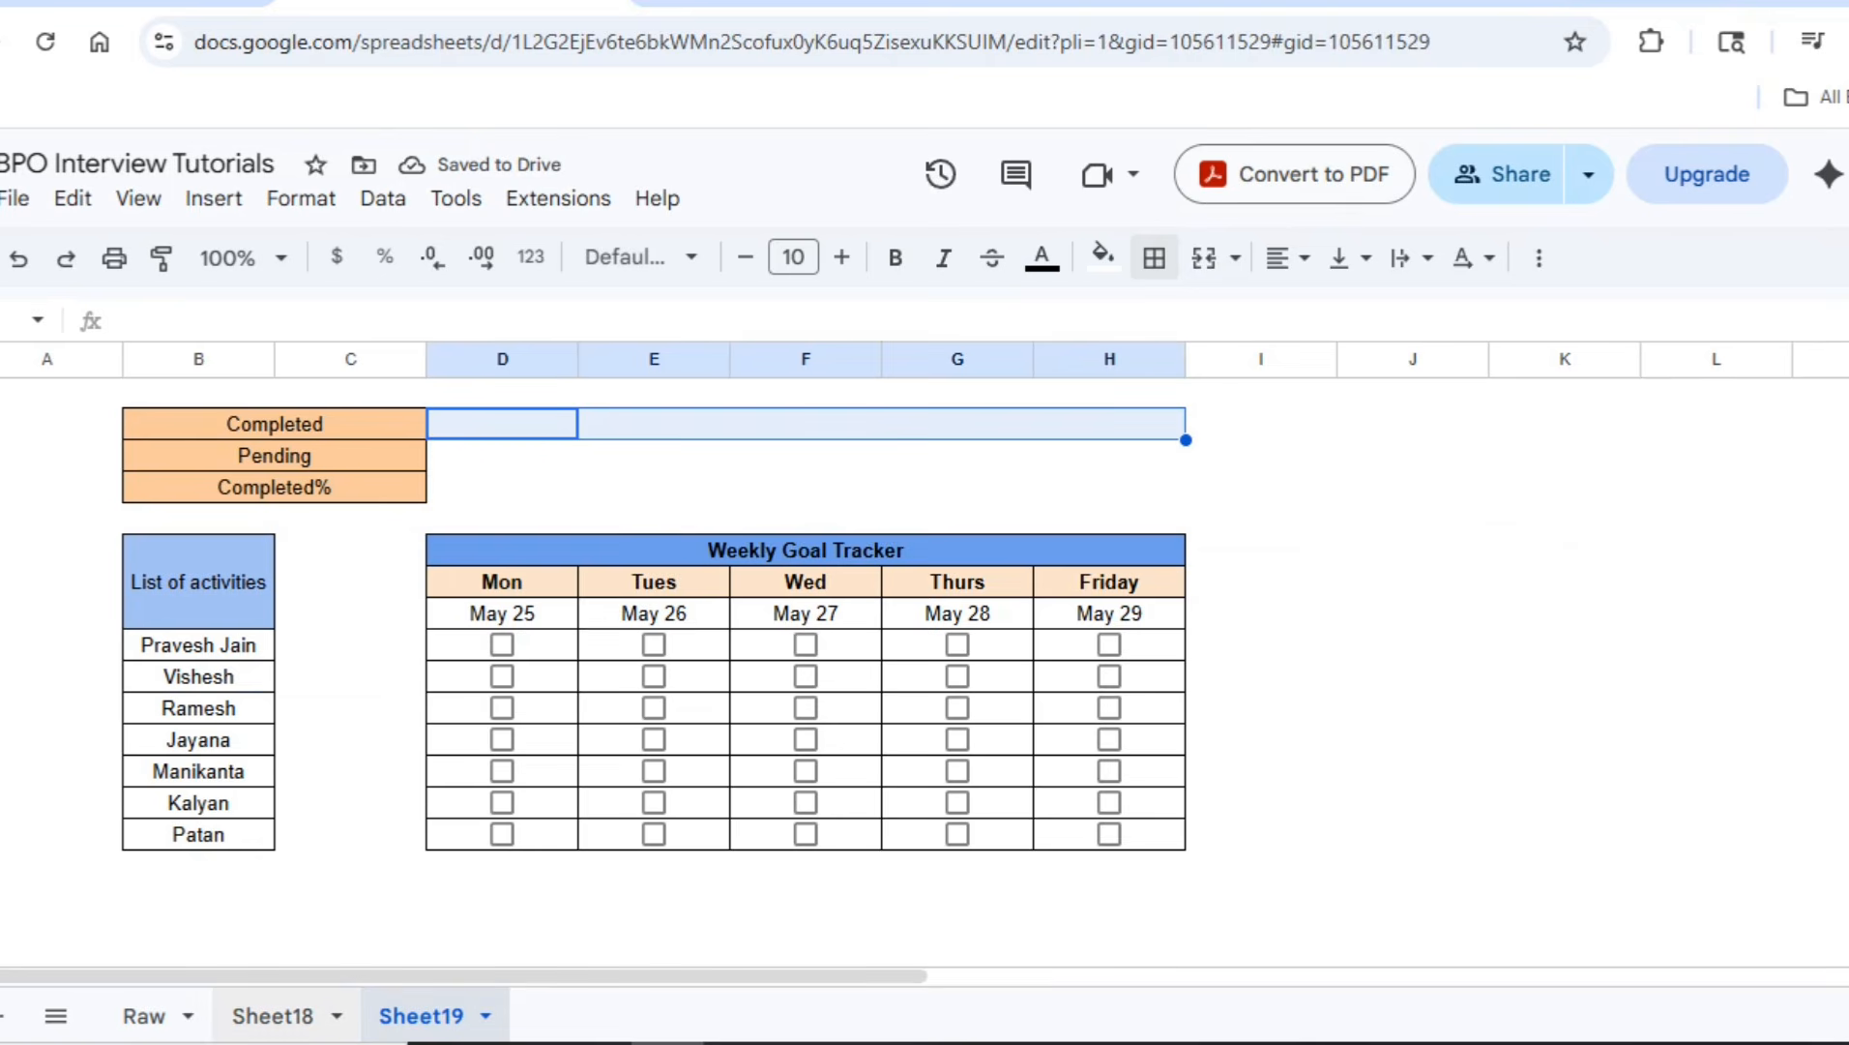
{"action": "left_click", "coordinate": [272, 1016]}
{"action": "key", "text": "Right"}
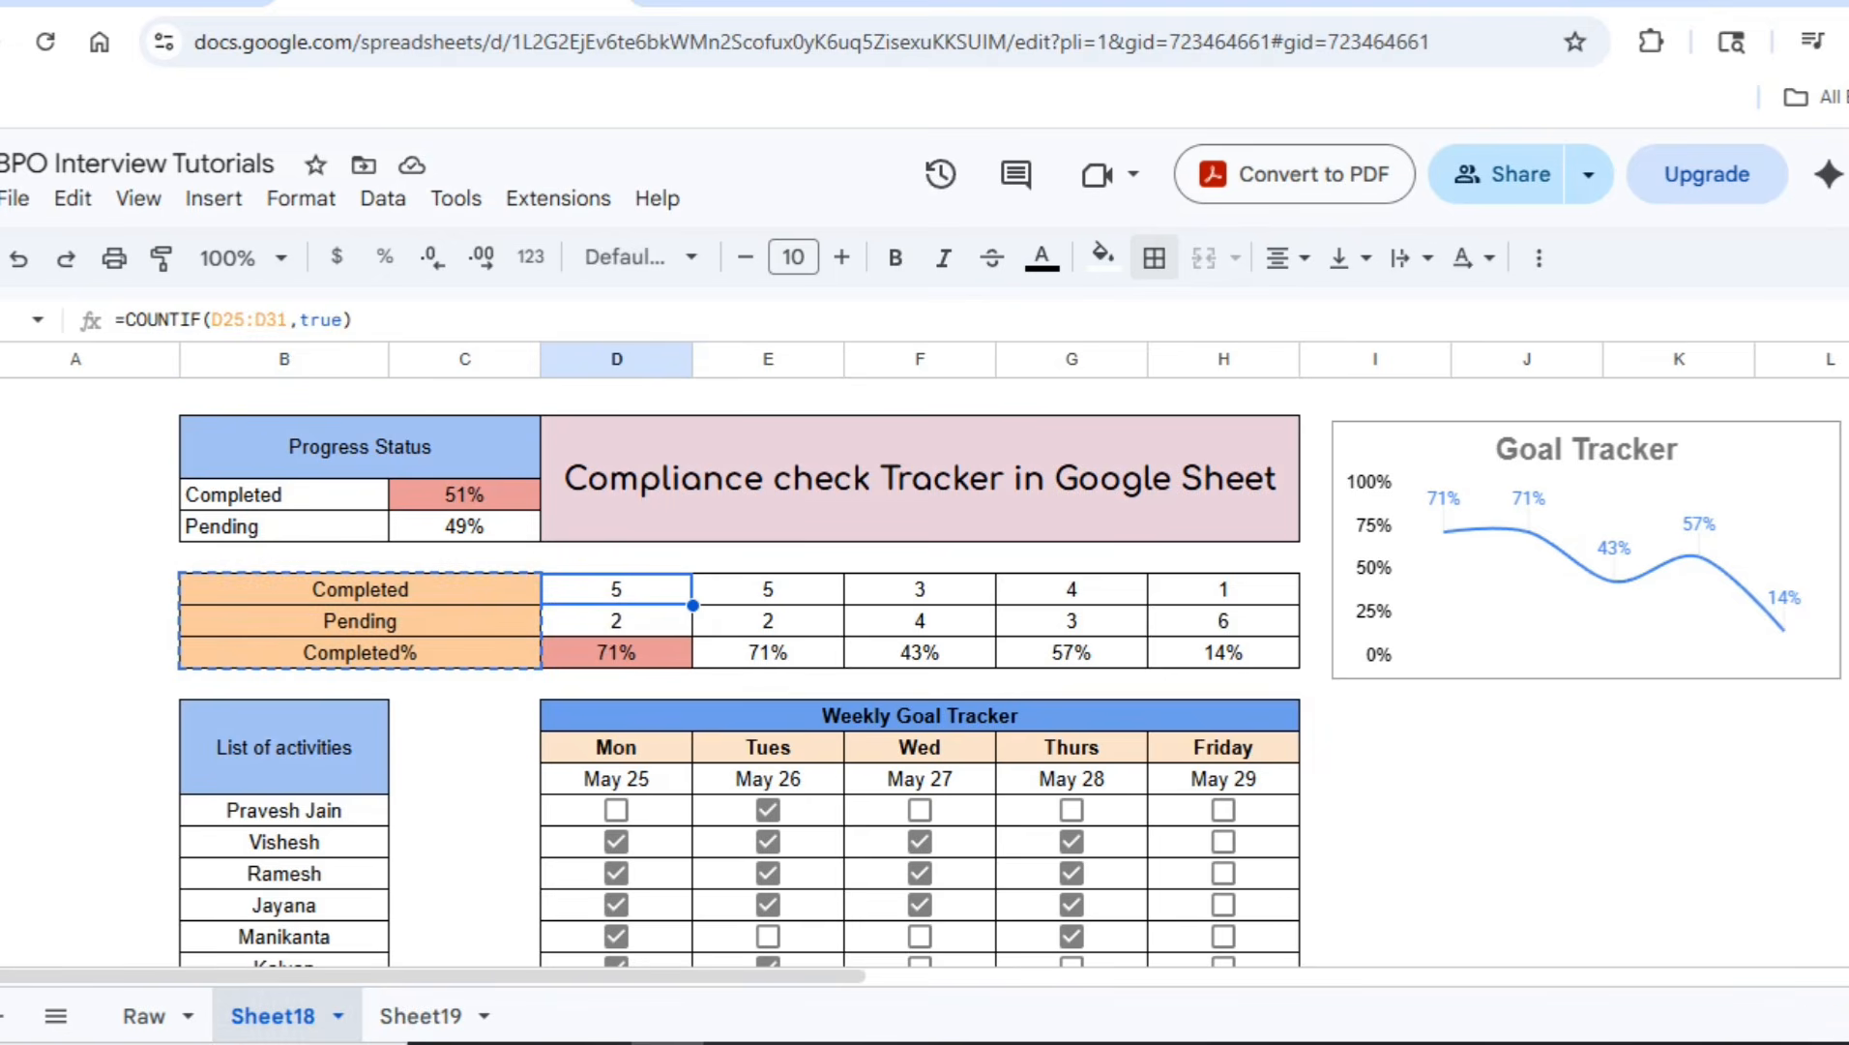
{"action": "left_click", "coordinate": [420, 1016]}
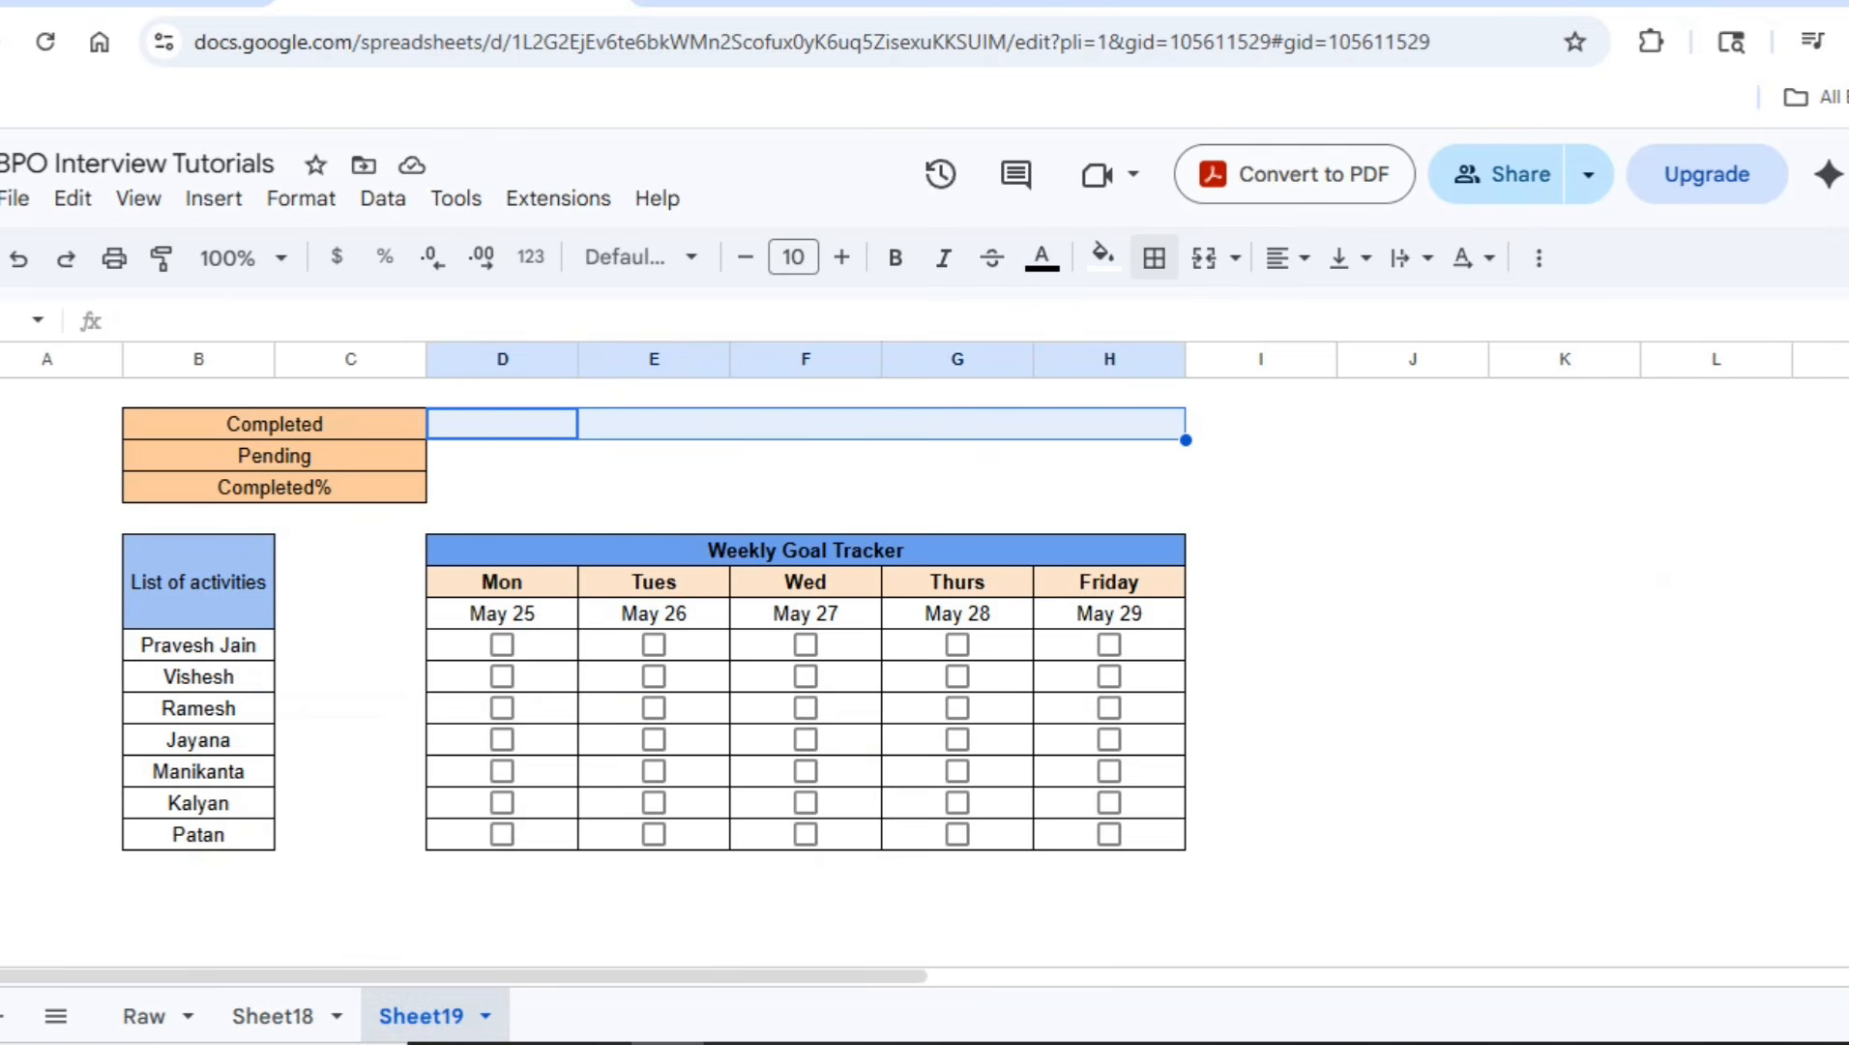
{"action": "key", "text": "shift+Down"}
{"action": "key", "text": "shift+Down"}
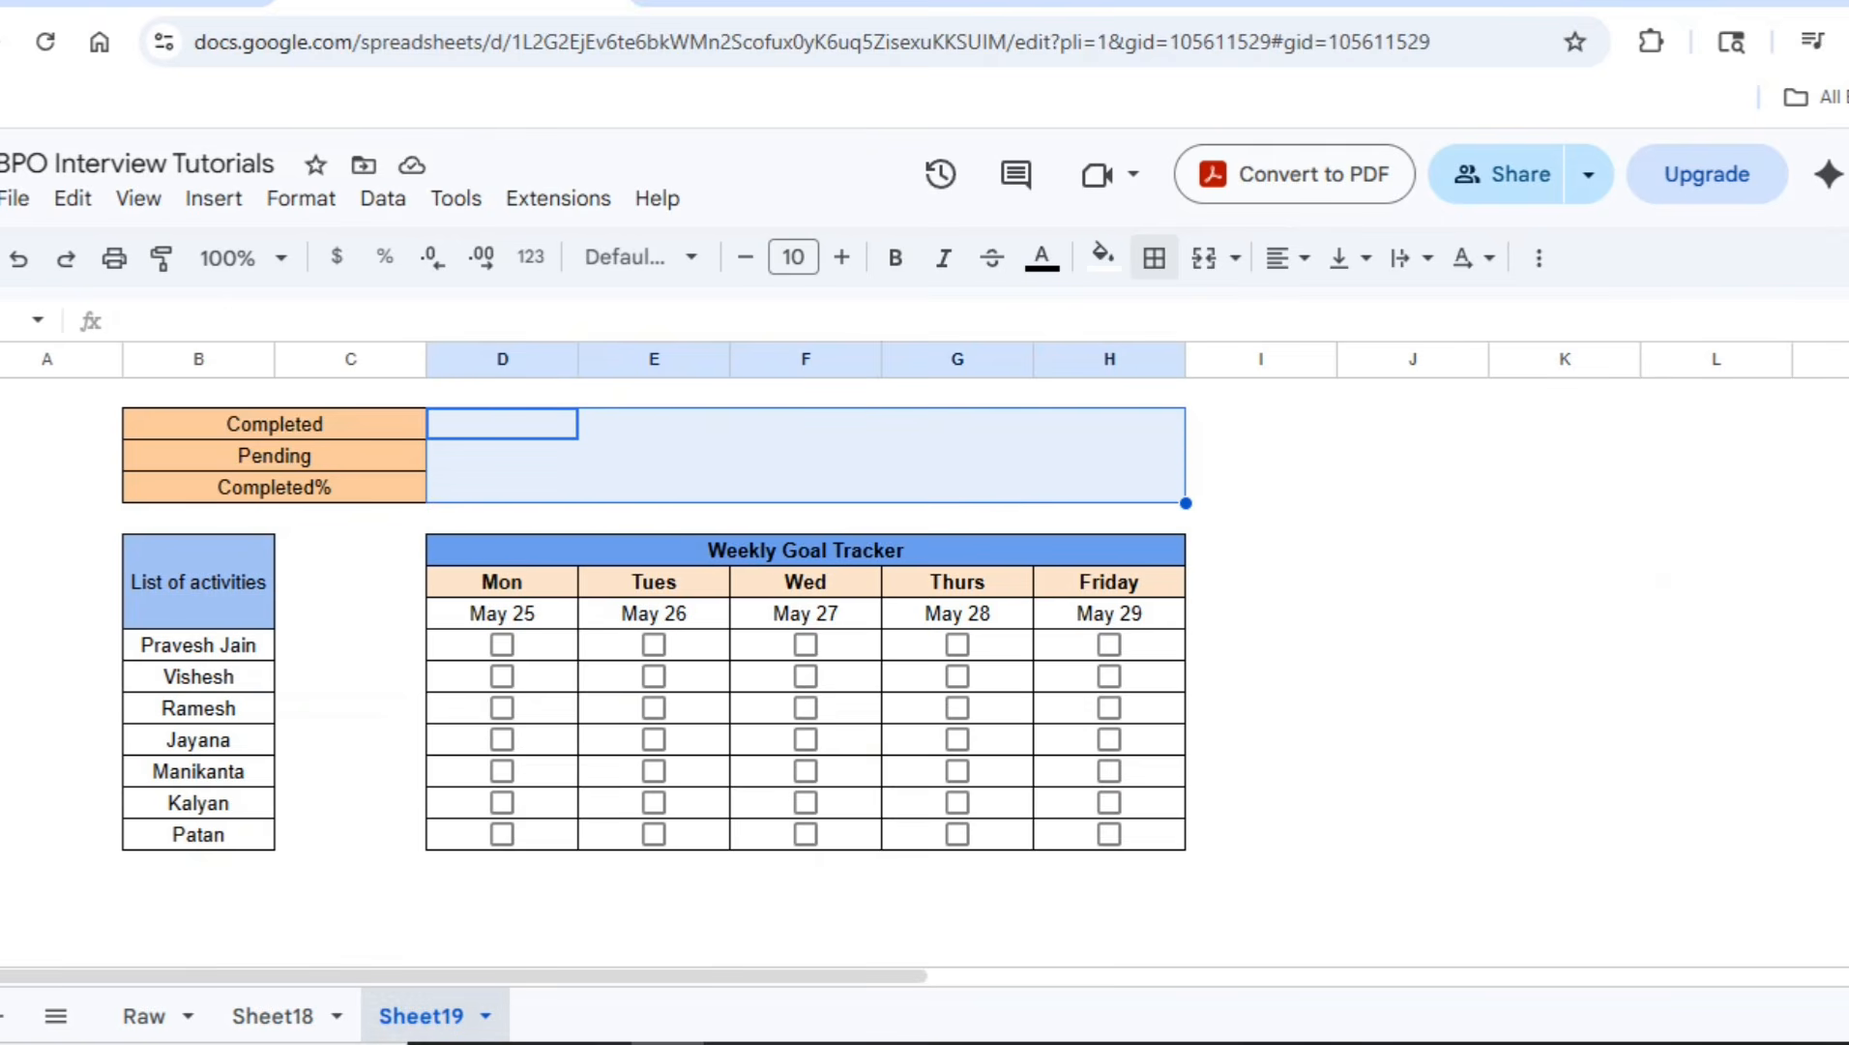
{"action": "left_click", "coordinate": [1153, 256]}
{"action": "left_click", "coordinate": [1170, 322]}
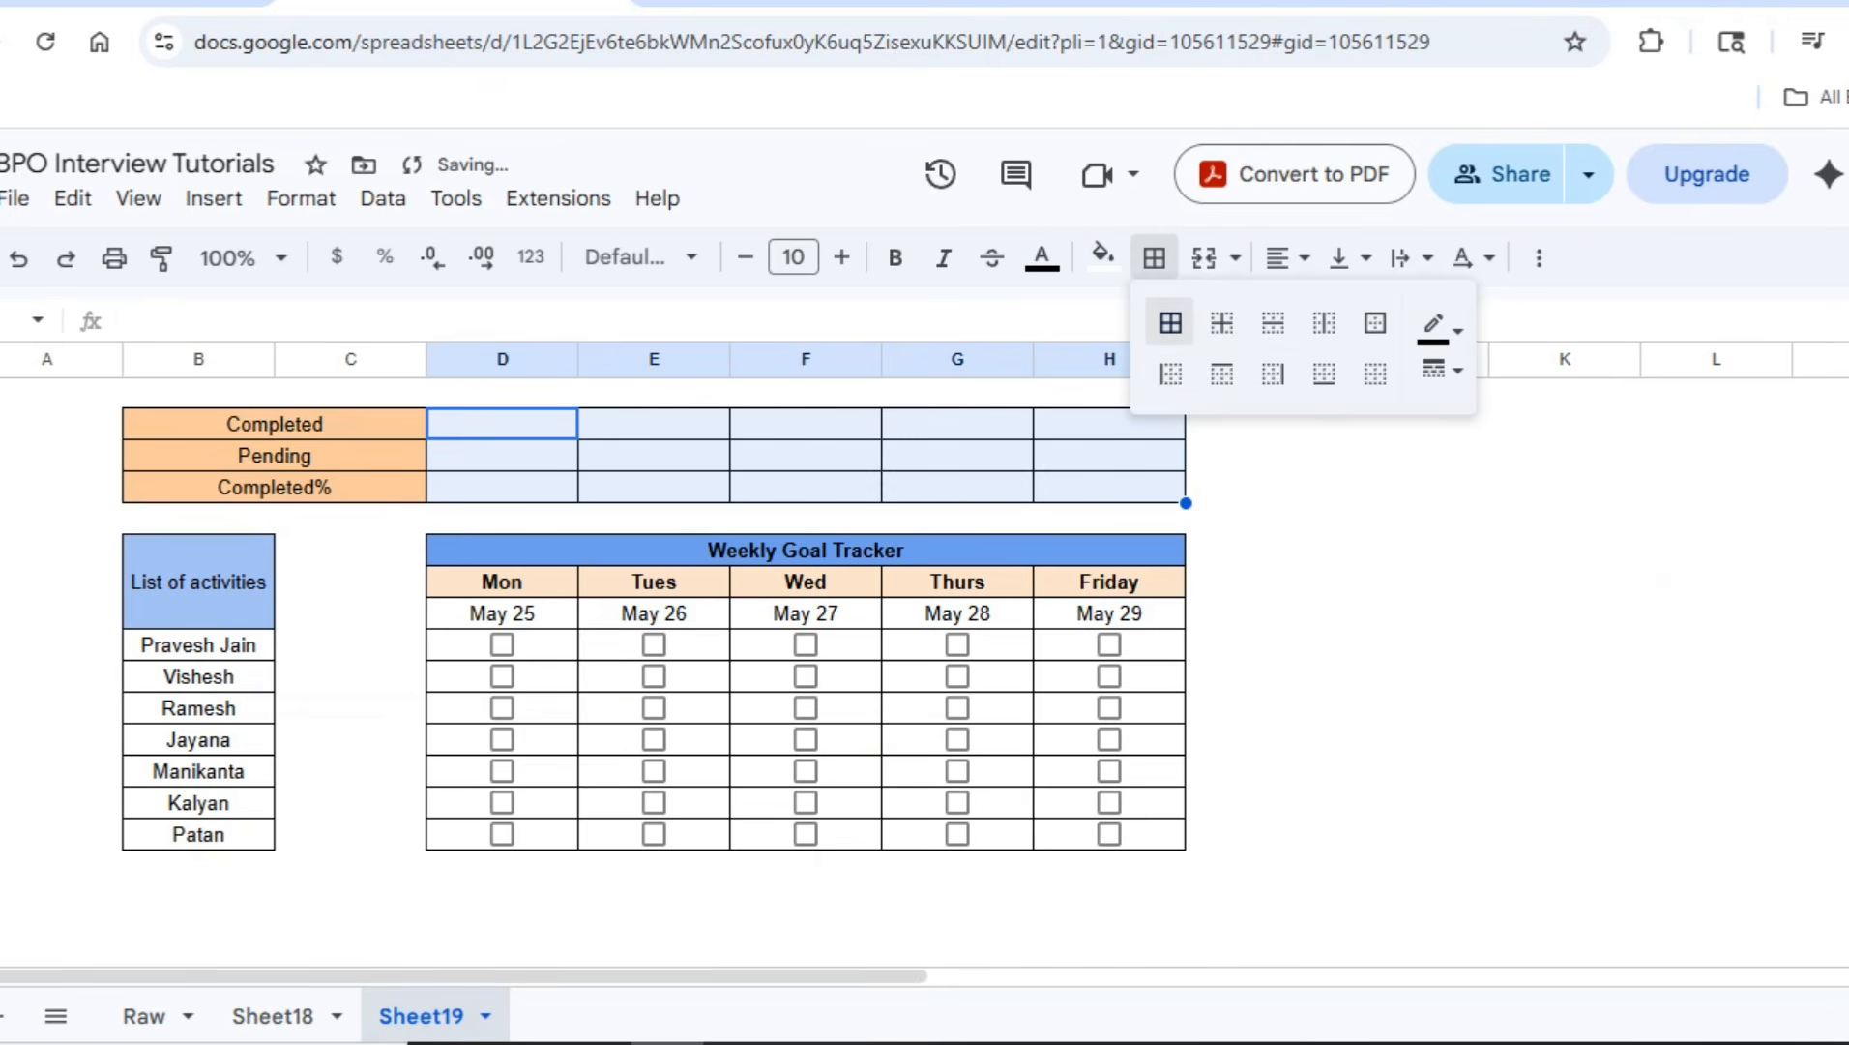
Enter the formula =COUNTIF(D36:D42,true) in Monday's Completed cell to count the ticked checkboxes
{"action": "left_click", "coordinate": [502, 424]}
{"action": "type", "text": "="}
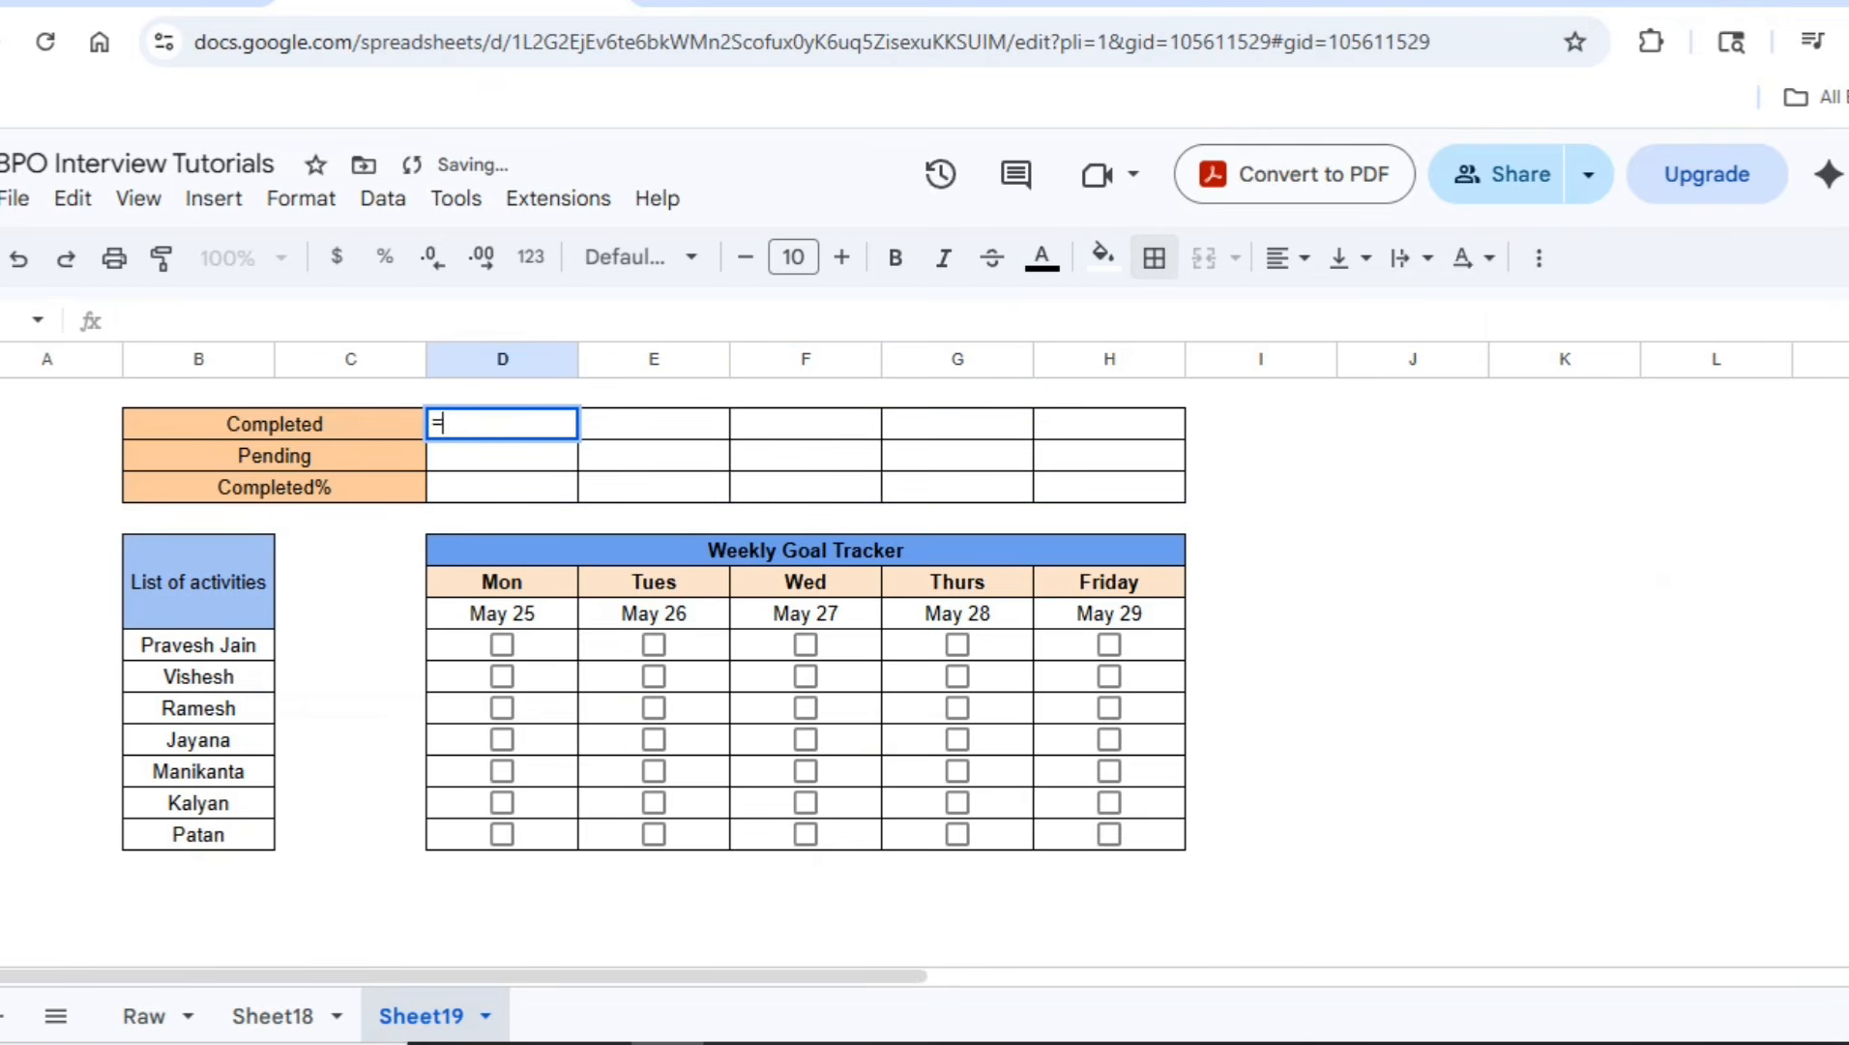
{"action": "type", "text": "count"}
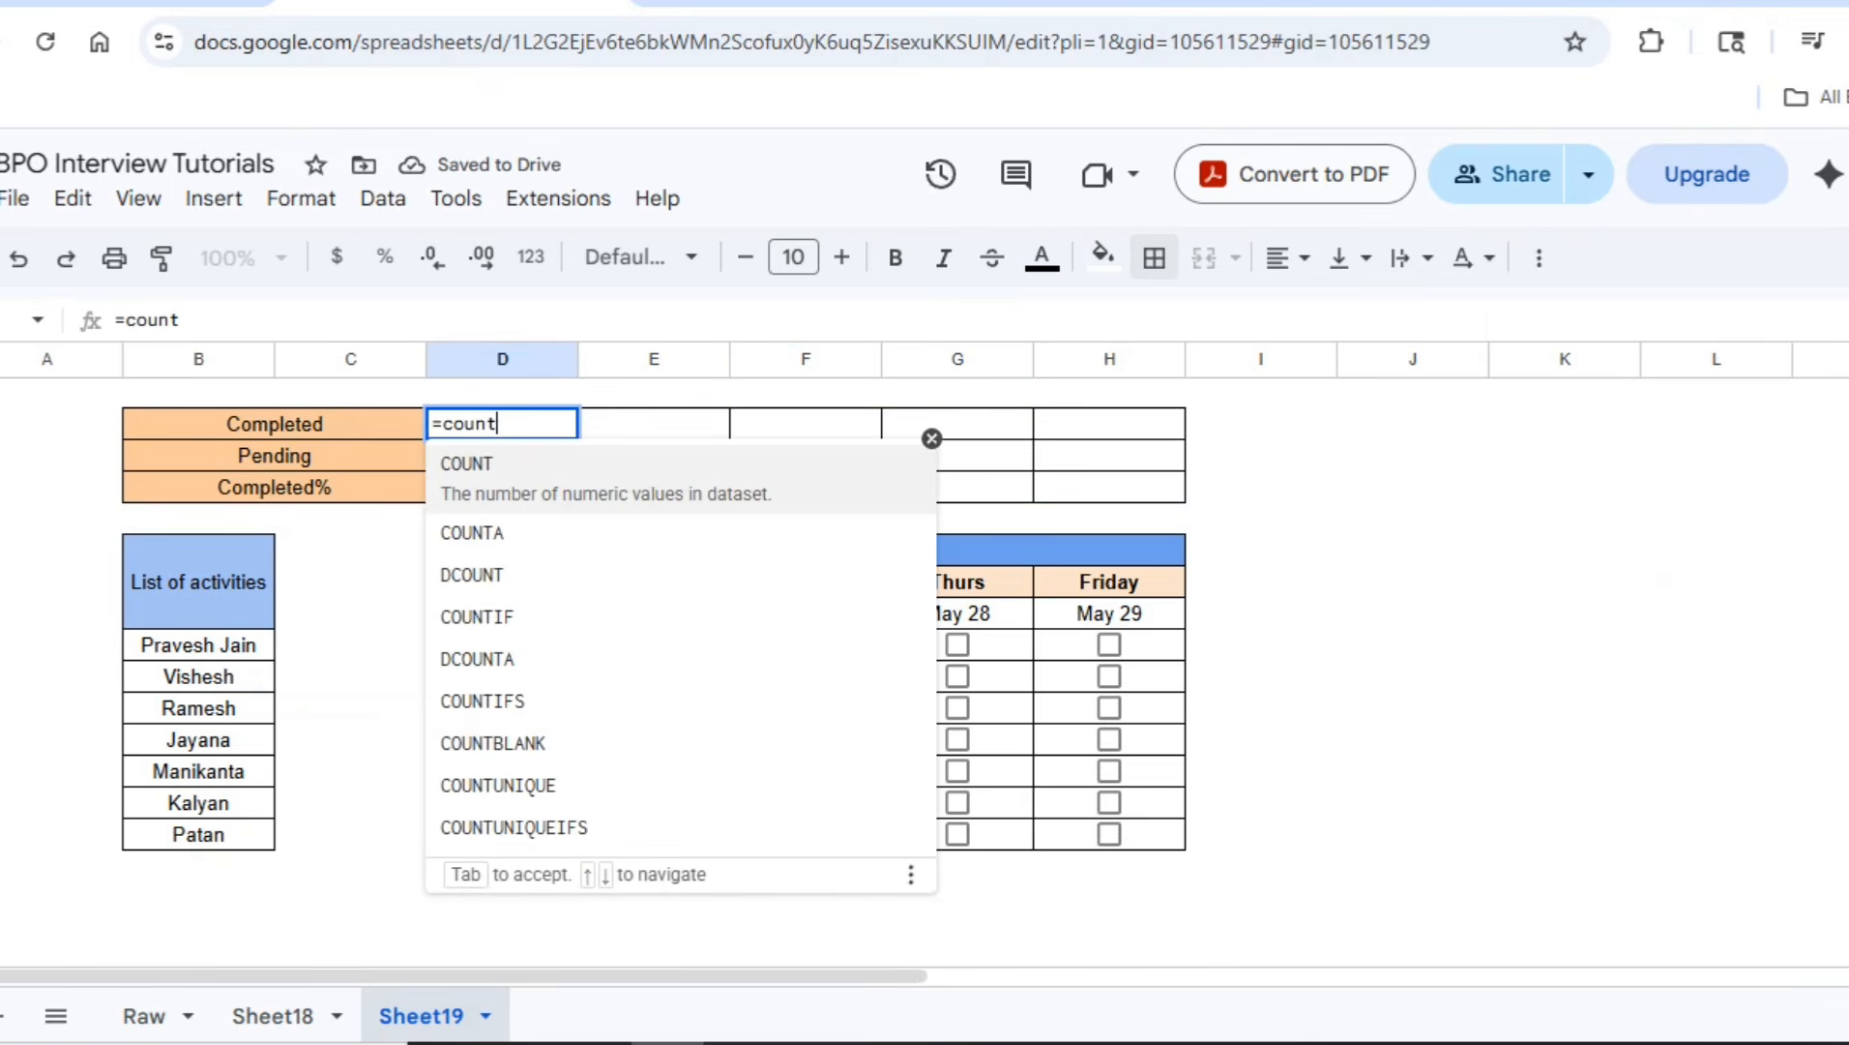
{"action": "key", "text": "Down"}
{"action": "key", "text": "Down"}
{"action": "key", "text": "Down"}
{"action": "key", "text": "Tab"}
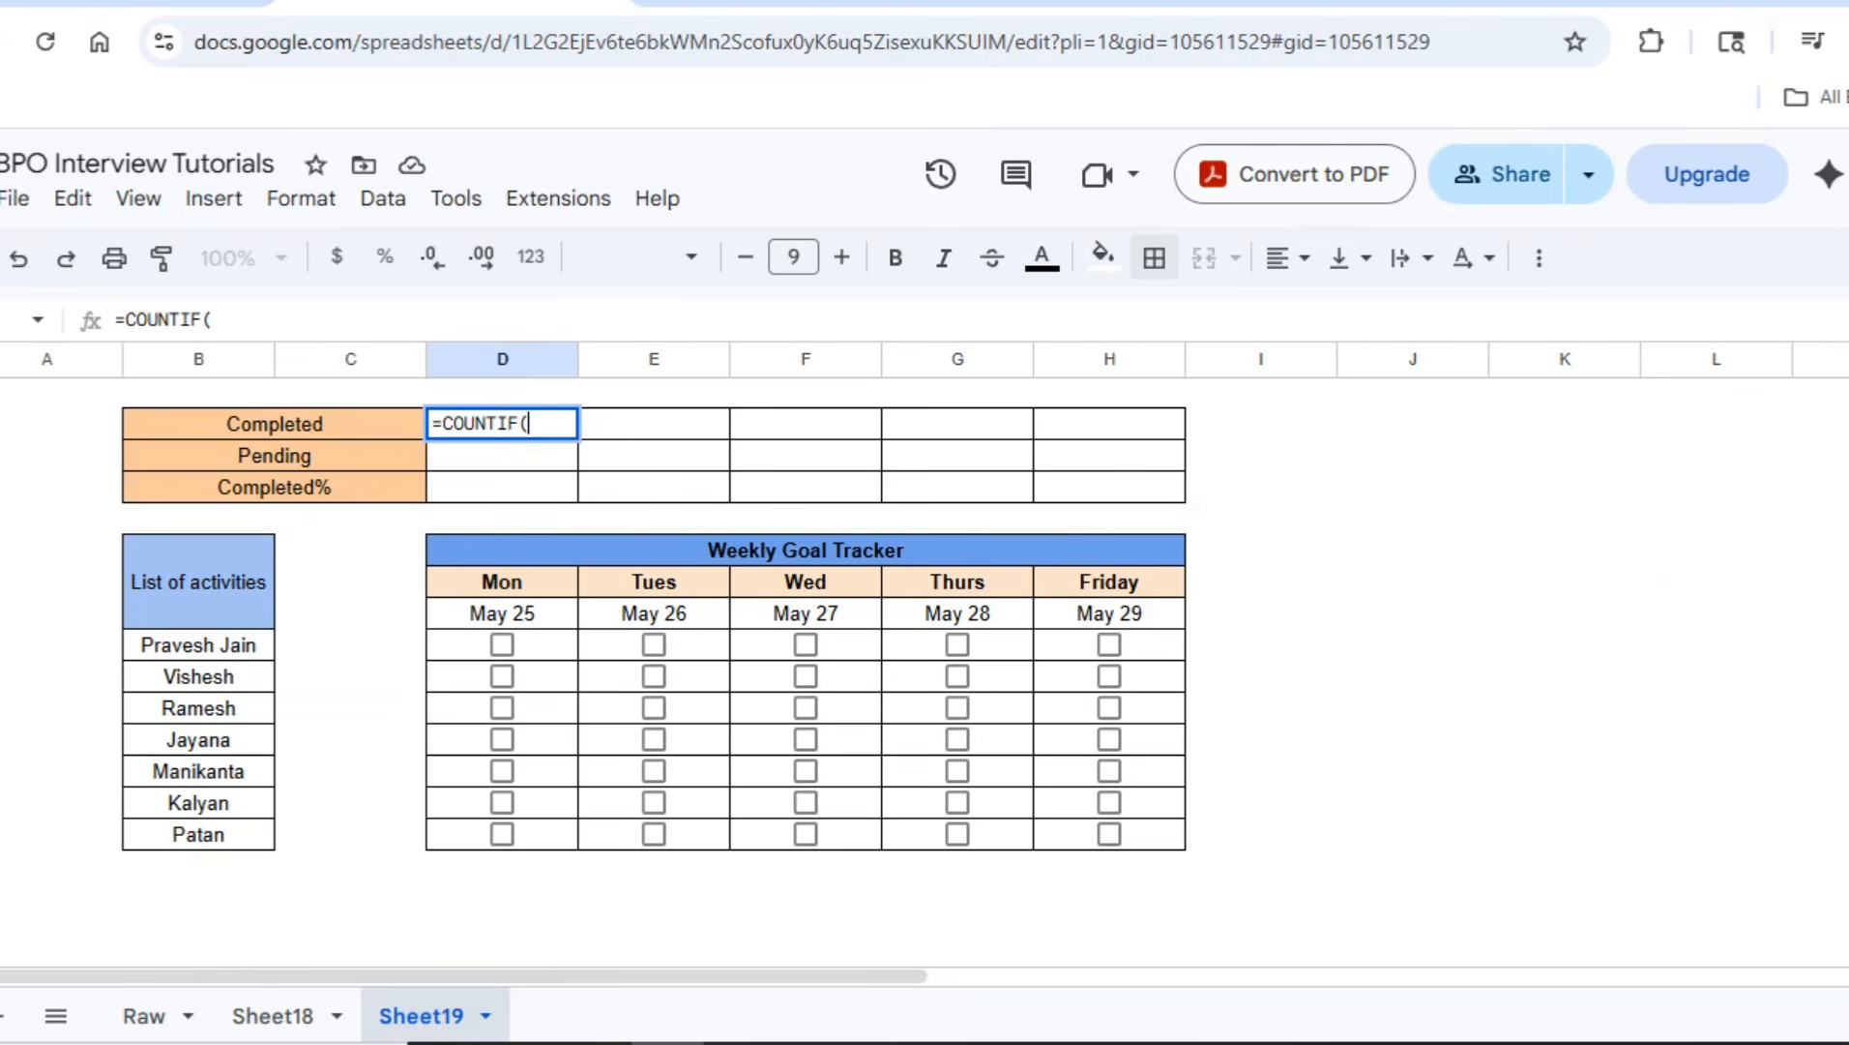
{"action": "left_click_drag", "start_coordinate": [502, 645], "coordinate": [502, 833]}
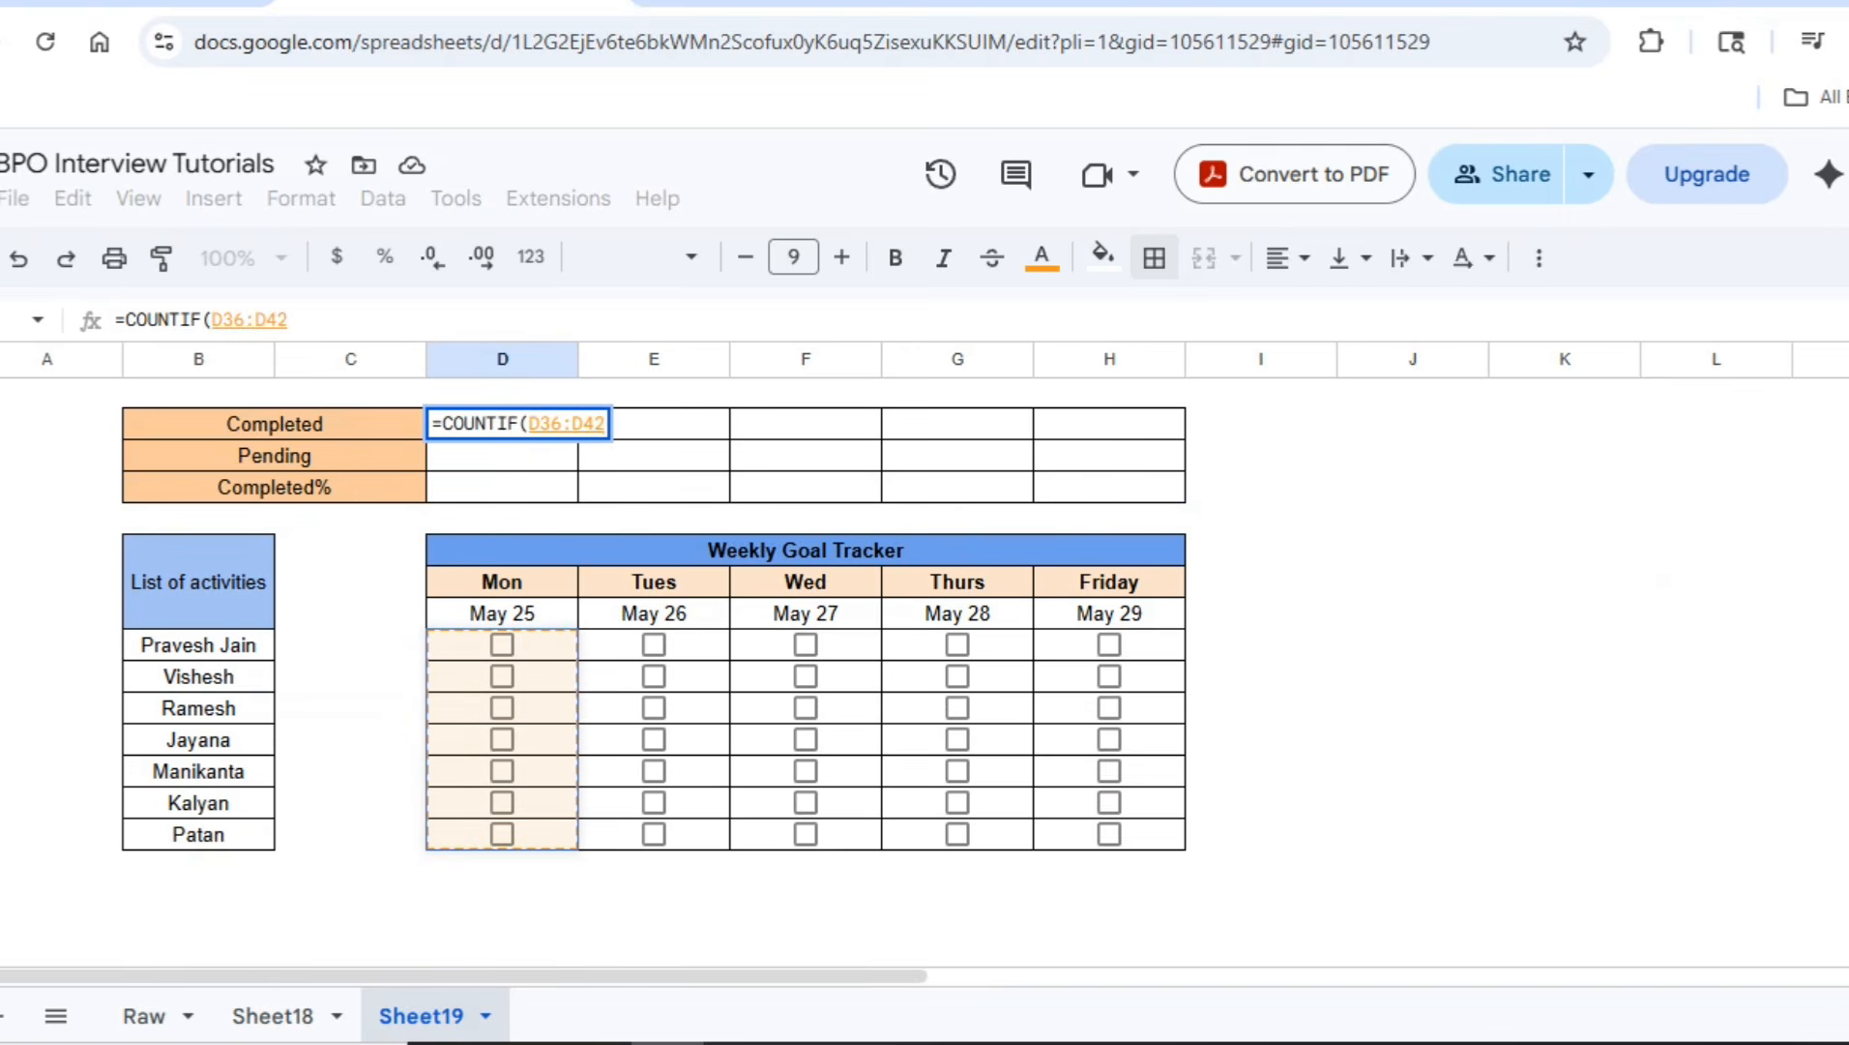
{"action": "type", "text": ",tr"}
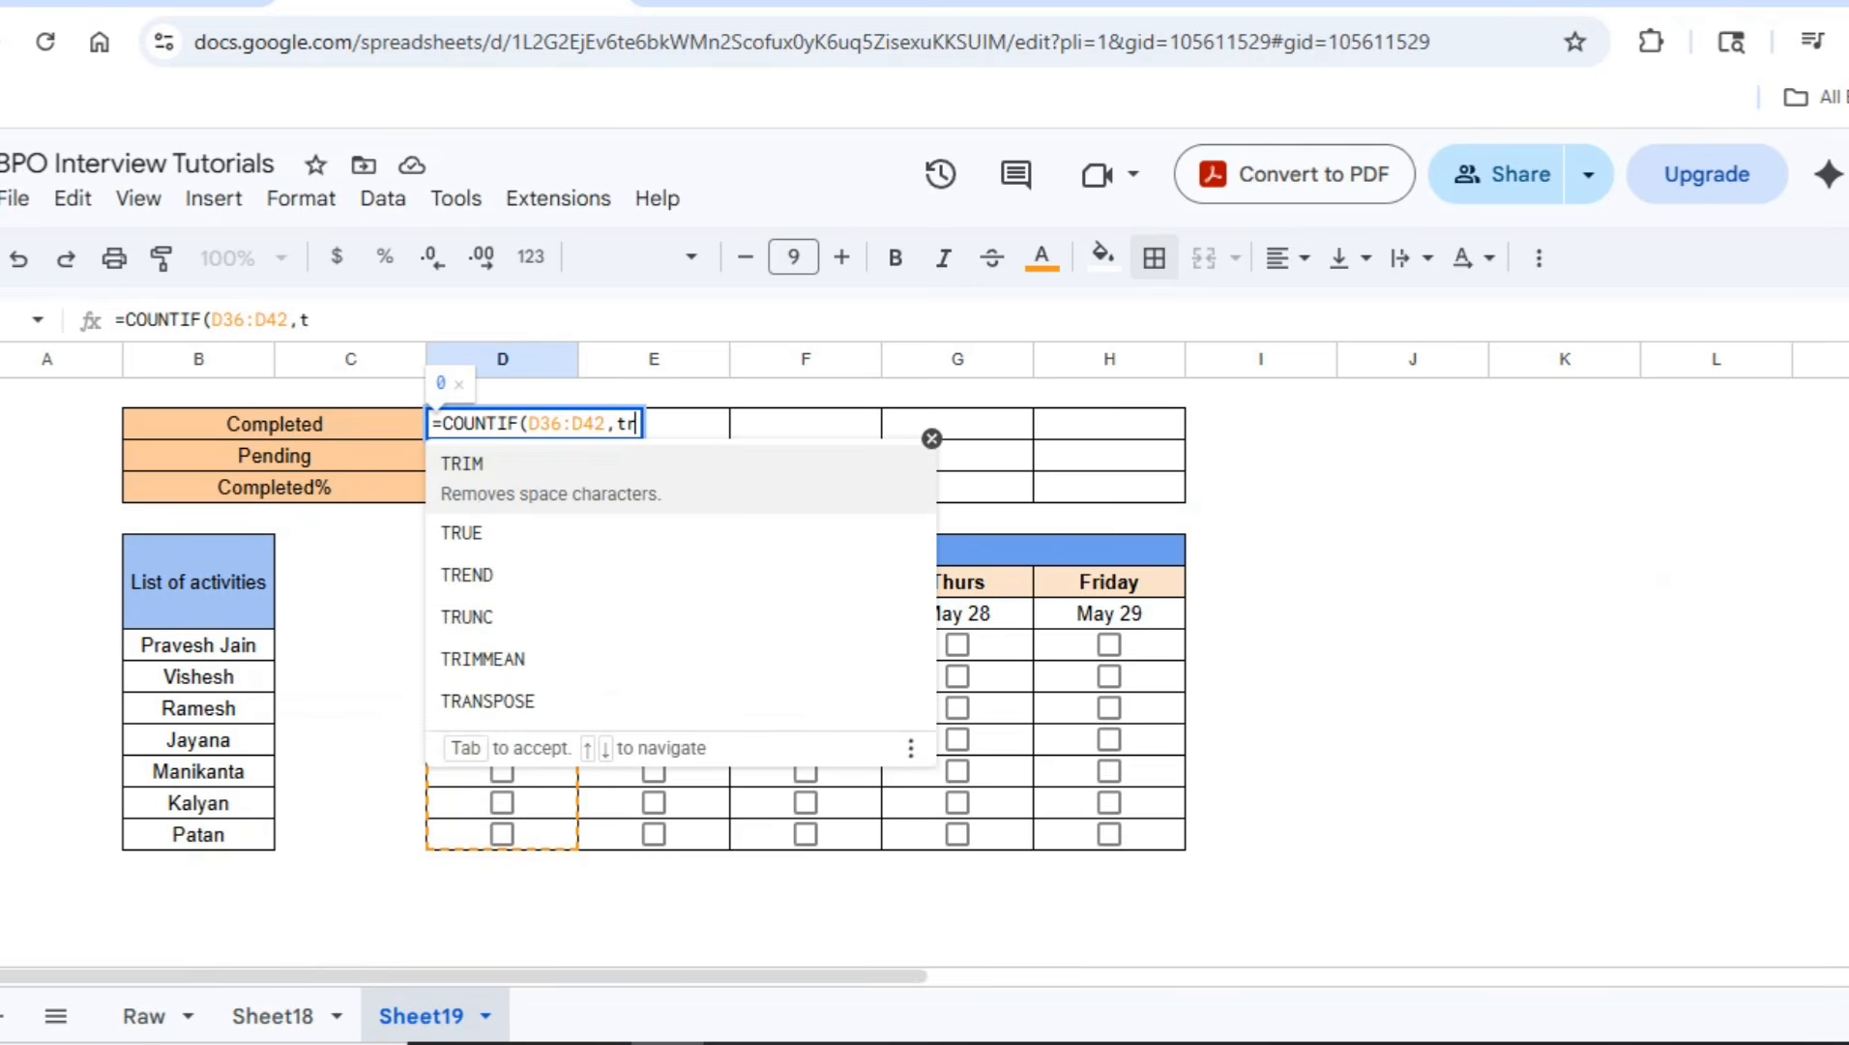
{"action": "type", "text": "ue"}
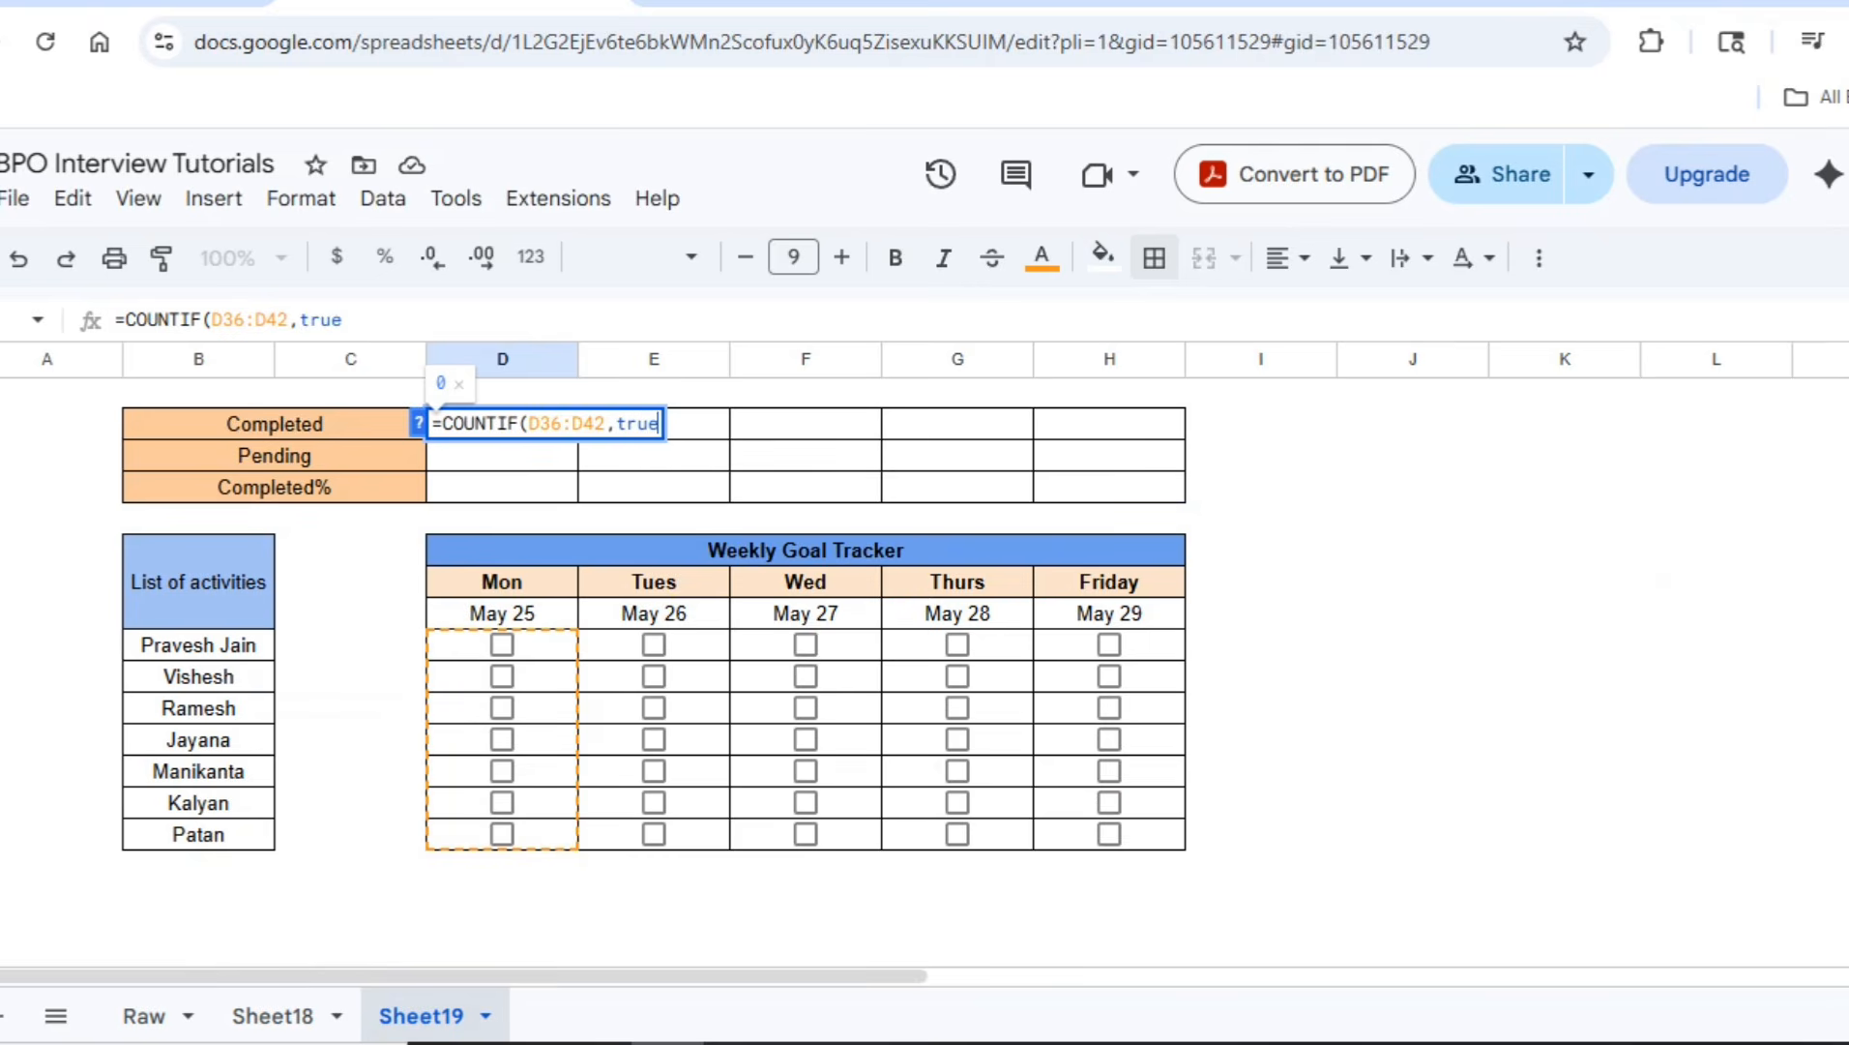
{"action": "type", "text": ")"}
{"action": "key", "text": "Return"}
{"action": "key", "text": "Up"}
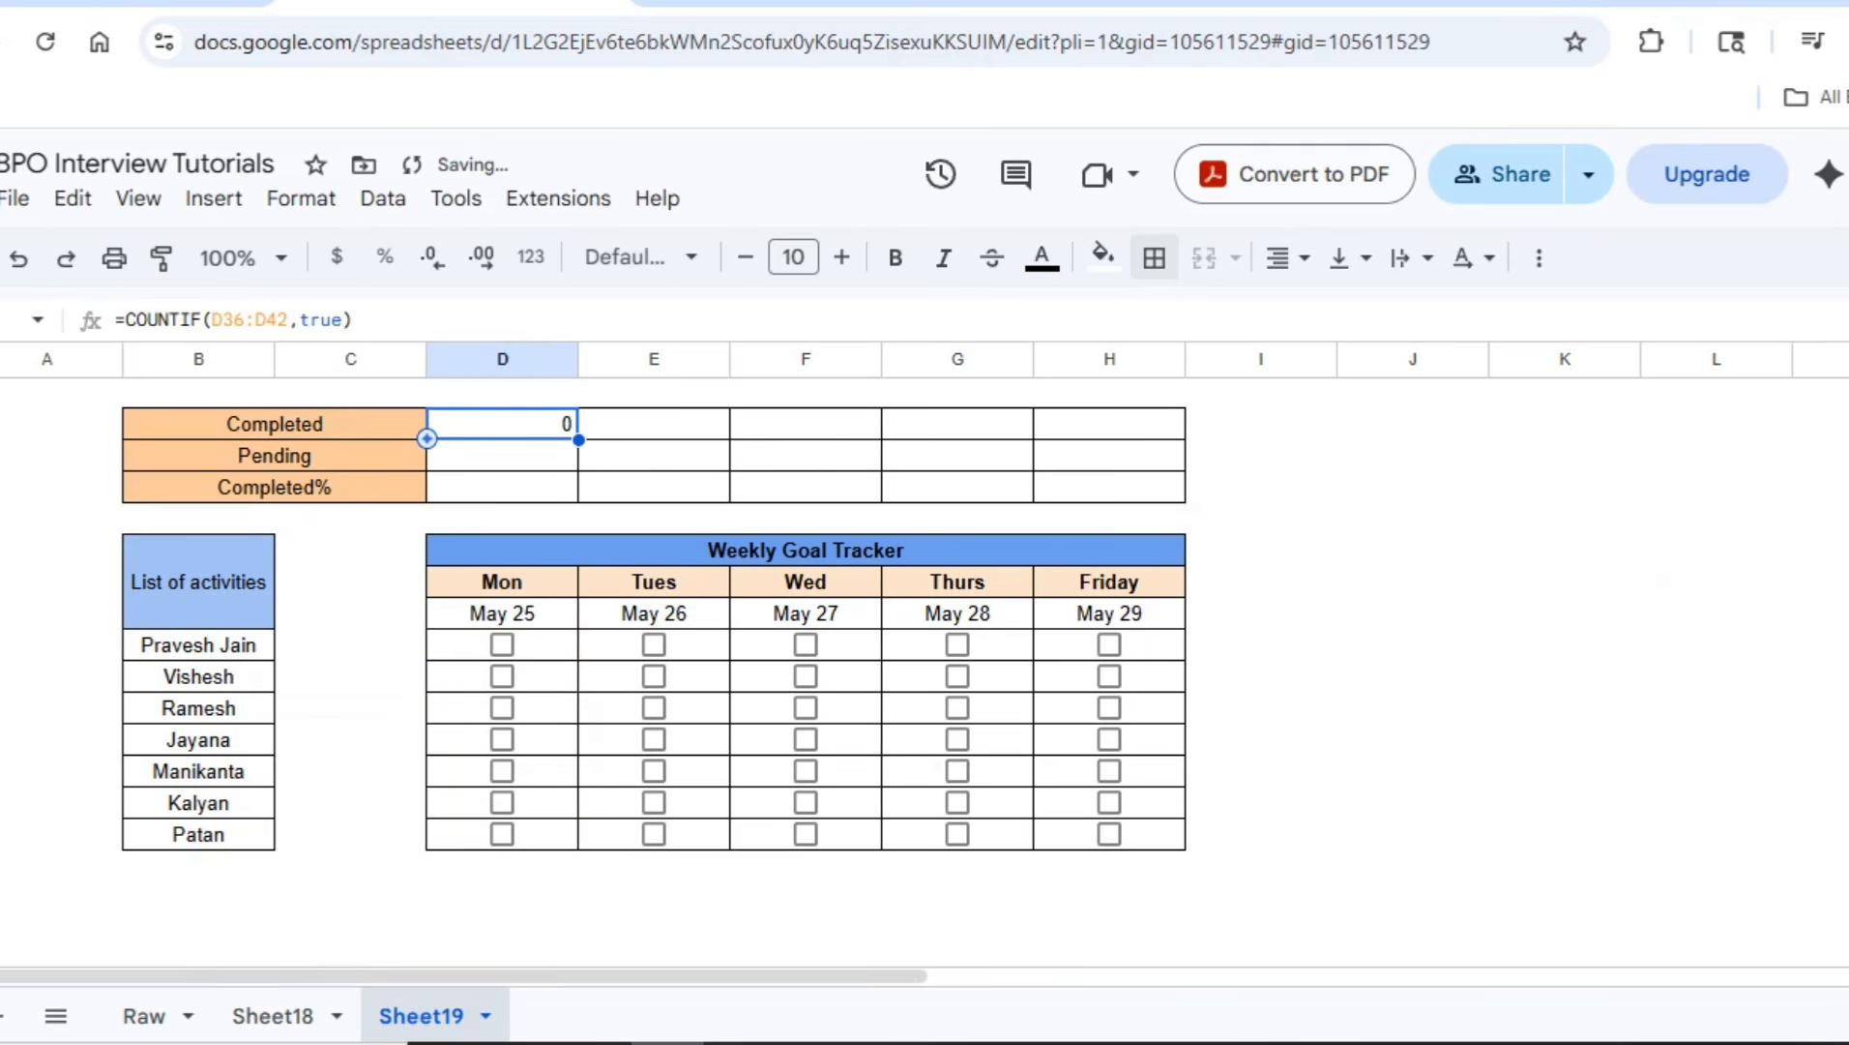
Tick the first six checkboxes in the Monday column to test the Completed formula
{"action": "key", "text": "Down"}
{"action": "key", "text": "Down"}
{"action": "key", "text": "Down"}
{"action": "key", "text": "Down"}
{"action": "key", "text": "Down"}
{"action": "key", "text": "Down"}
{"action": "key", "text": "Down"}
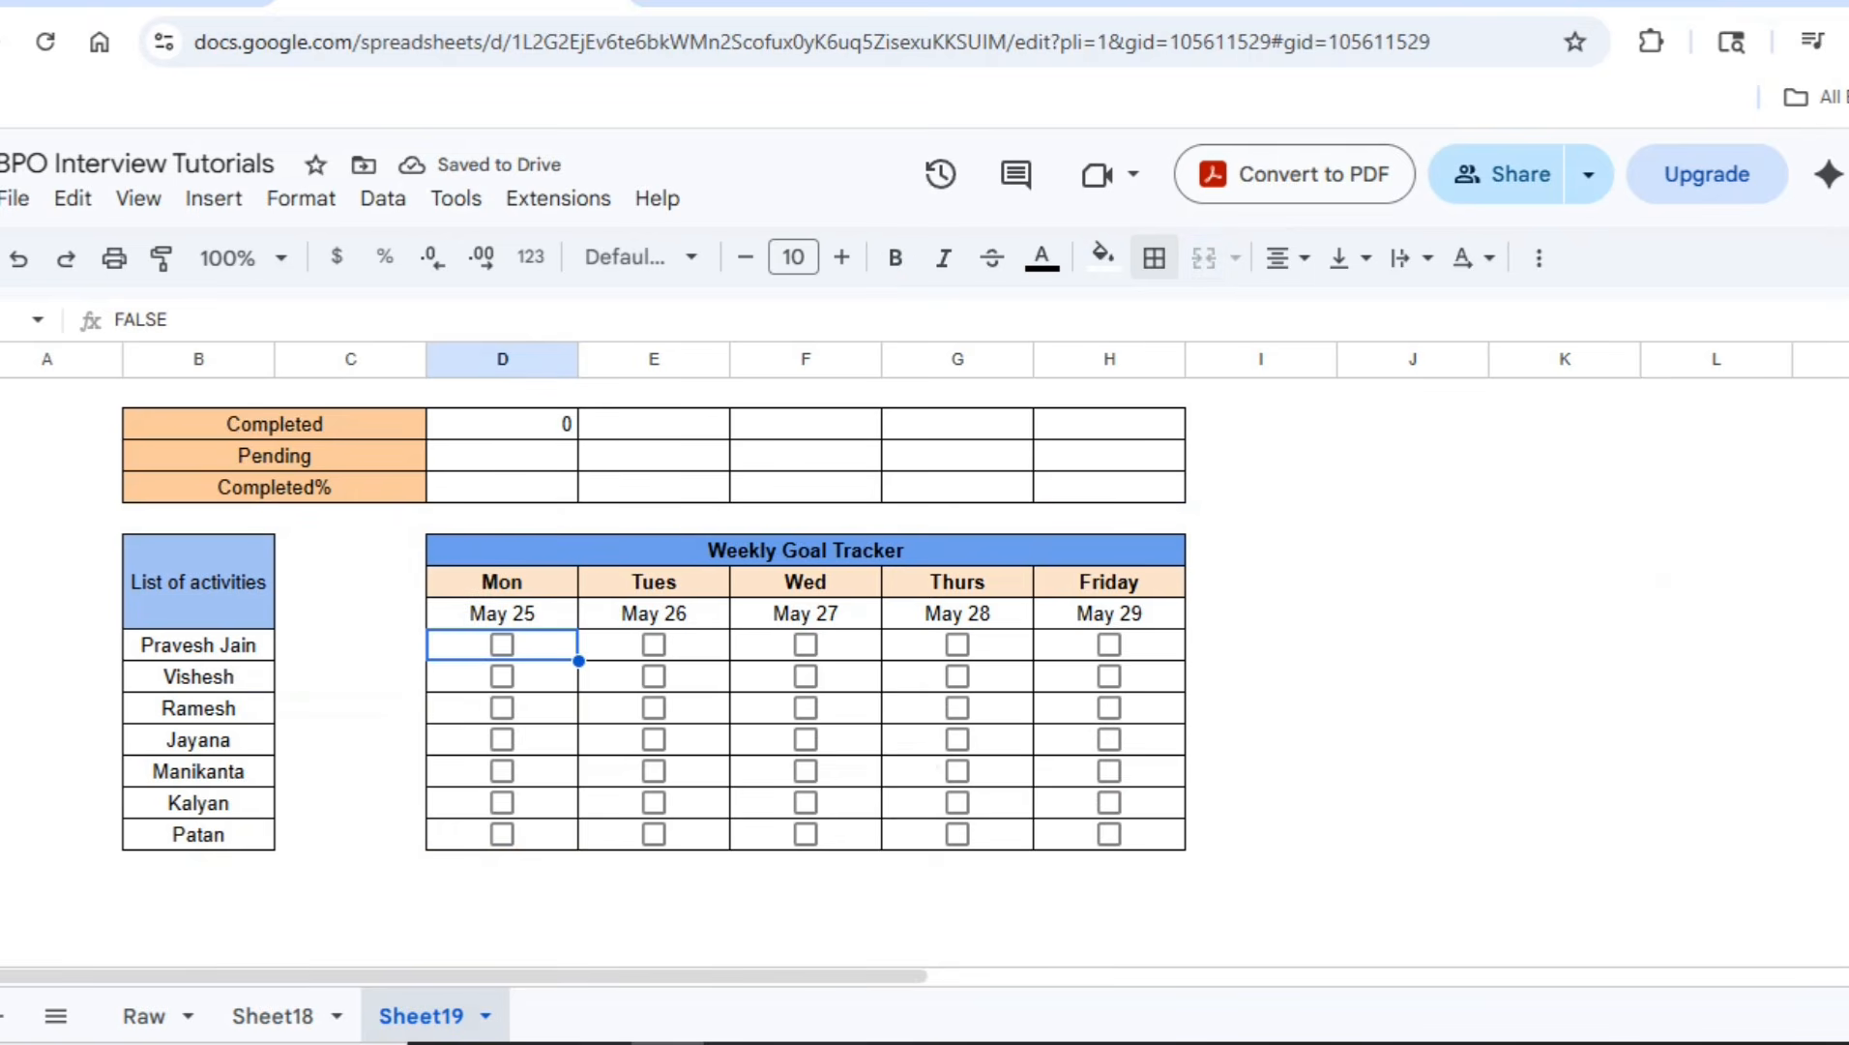
{"action": "key", "text": "space"}
{"action": "key", "text": "Down"}
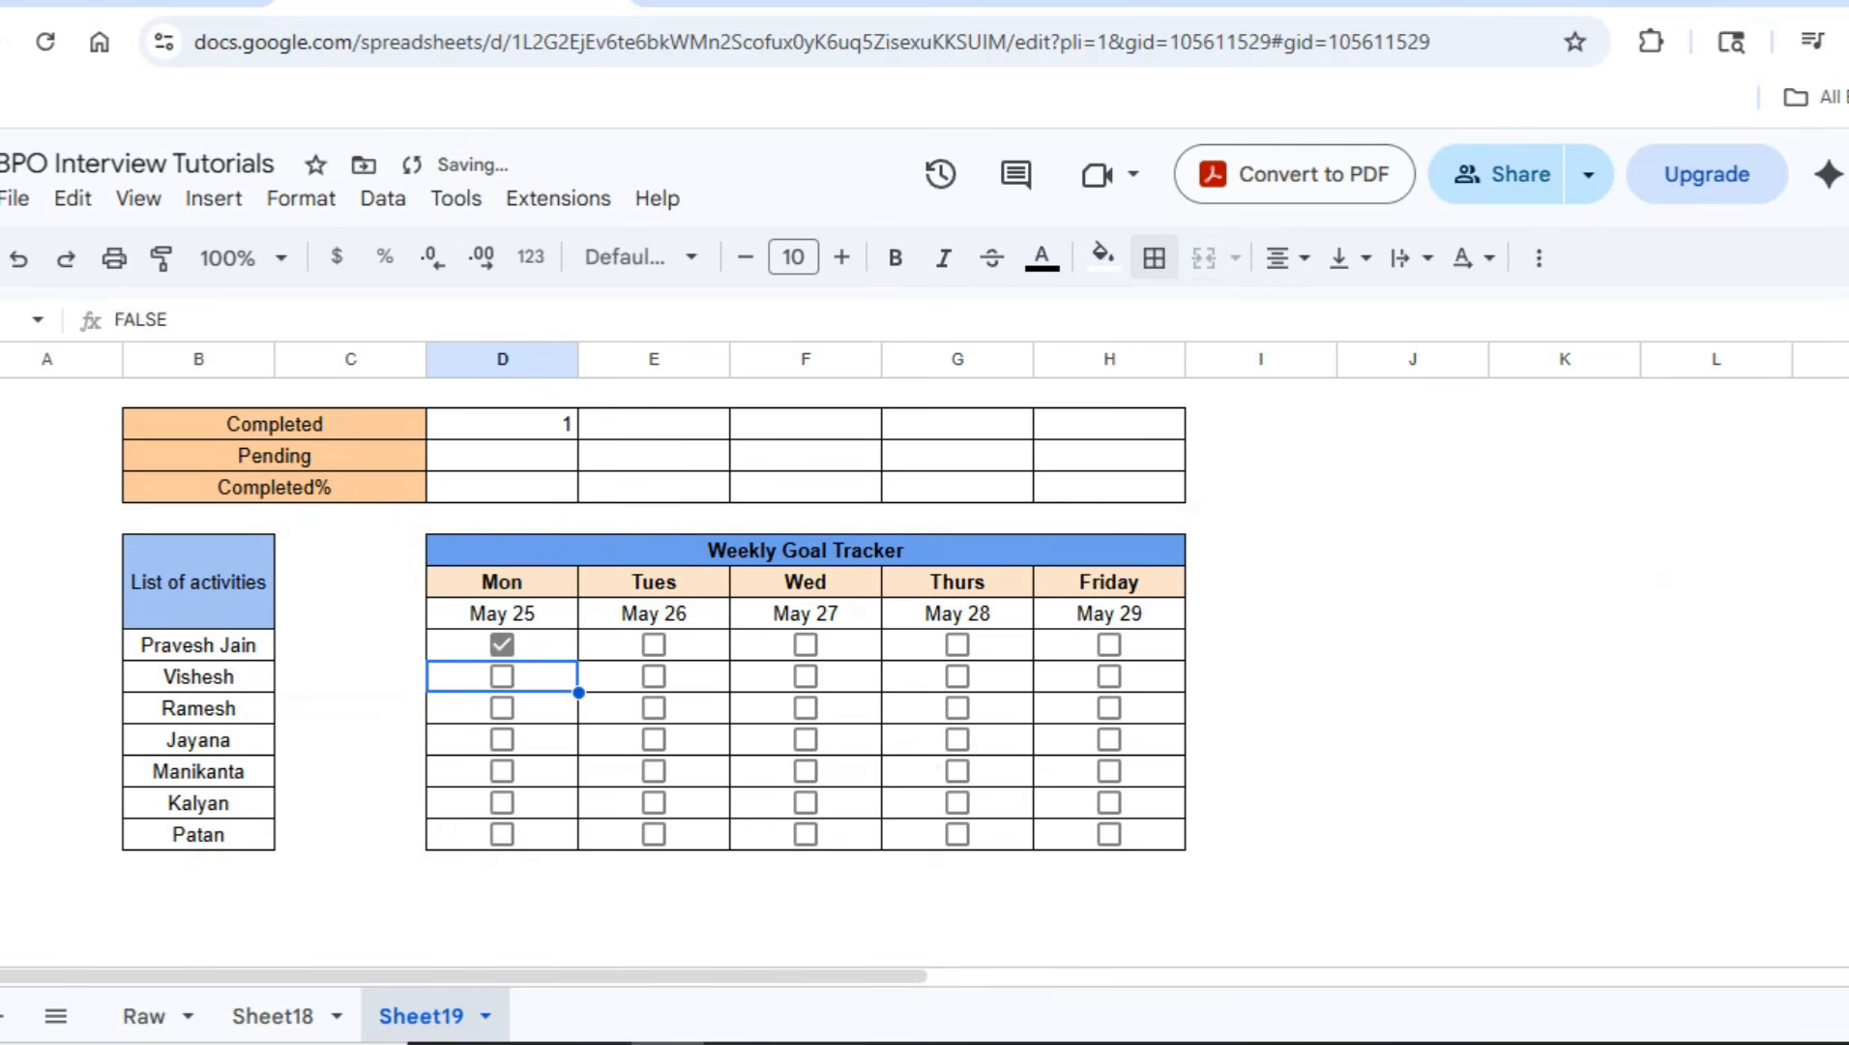
{"action": "key", "text": "space"}
{"action": "key", "text": "Down"}
{"action": "key", "text": "space"}
{"action": "key", "text": "Down"}
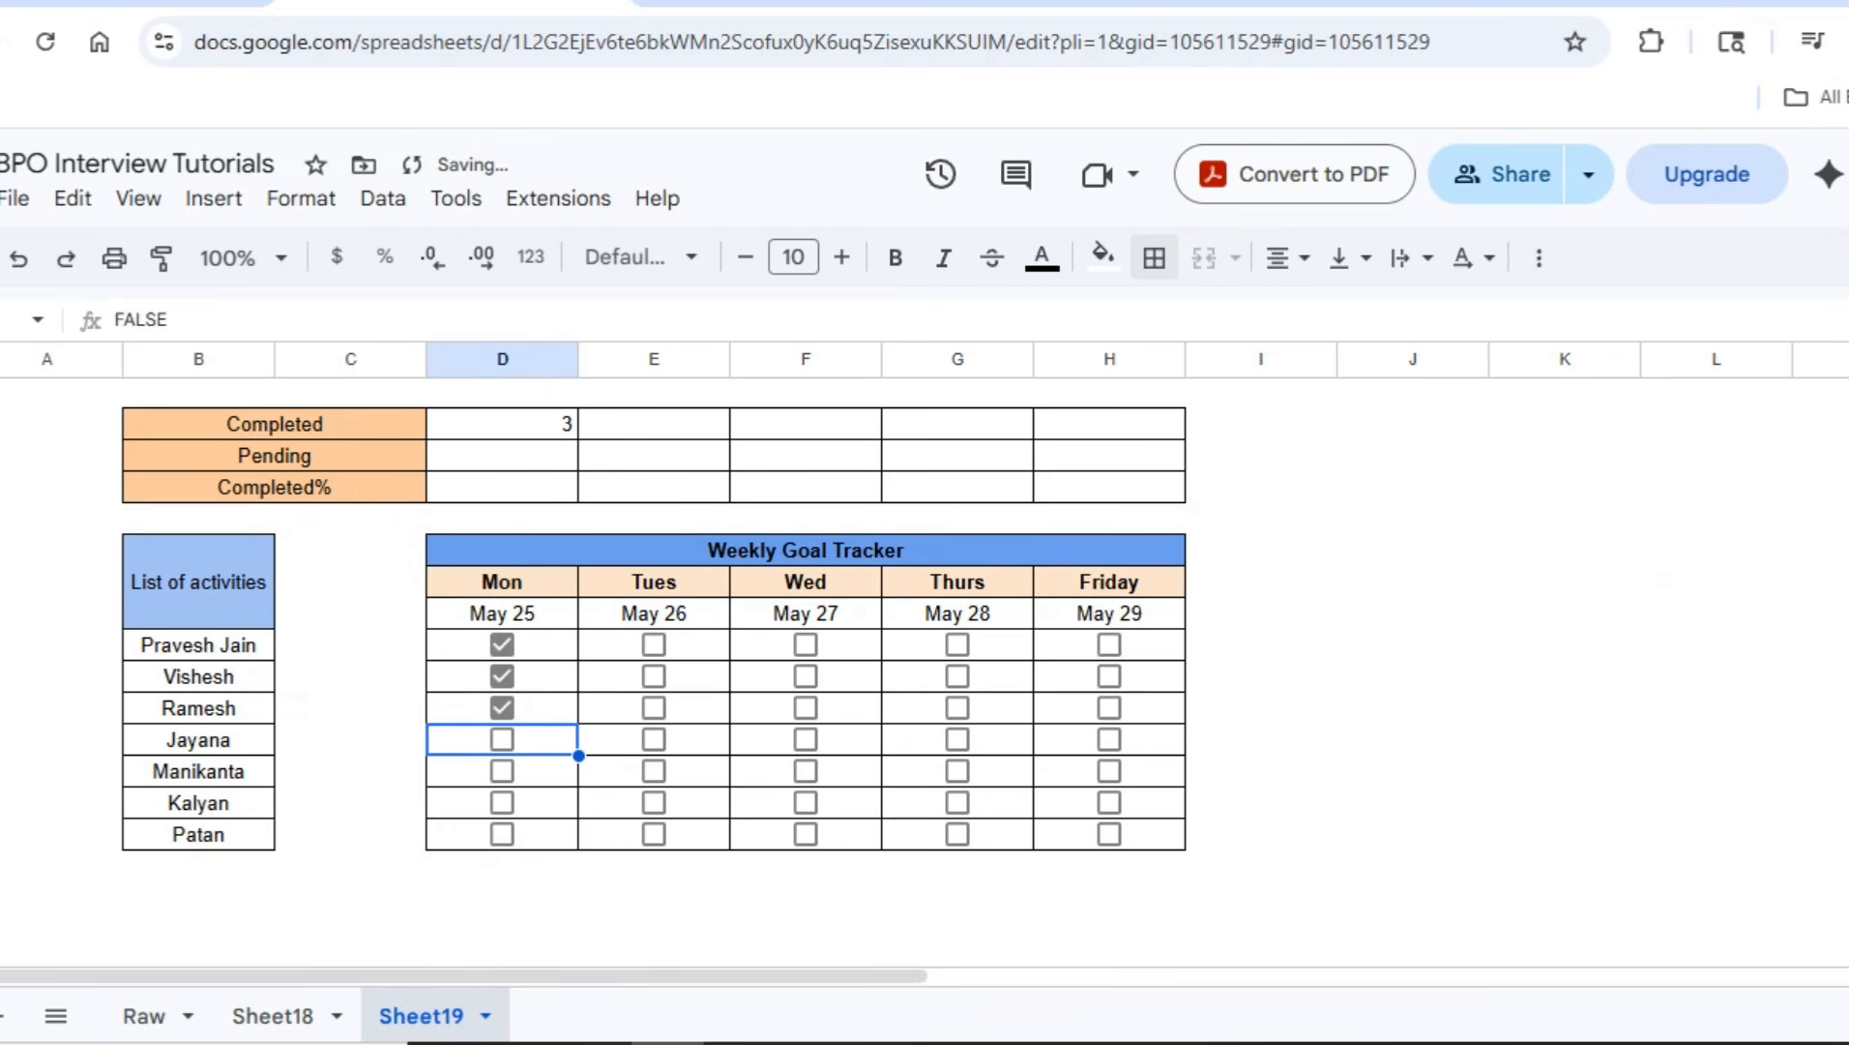
{"action": "key", "text": "space"}
{"action": "key", "text": "Down"}
{"action": "key", "text": "space"}
{"action": "key", "text": "Down"}
{"action": "key", "text": "space"}
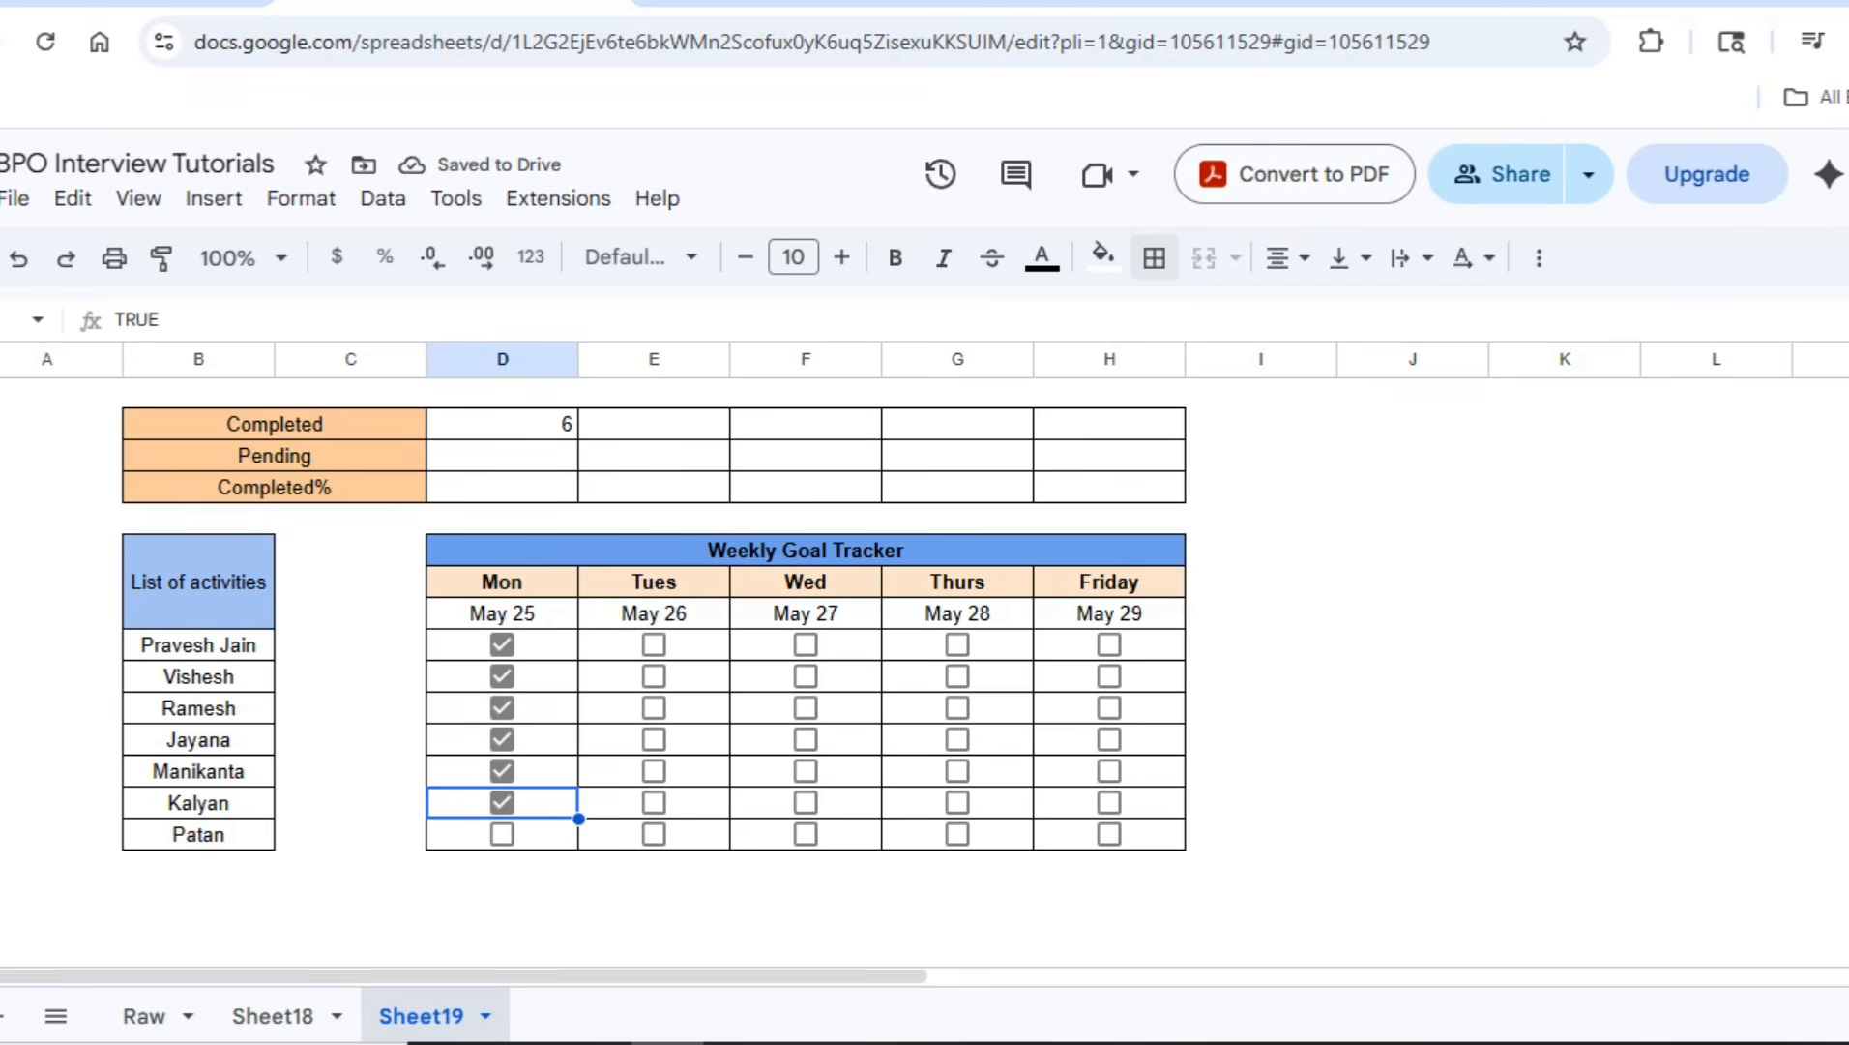
Clear the six ticked checkboxes in the Monday column
{"action": "key", "text": "space"}
{"action": "key", "text": "Up"}
{"action": "key", "text": "space"}
{"action": "key", "text": "Up"}
{"action": "key", "text": "space"}
{"action": "key", "text": "Up"}
{"action": "key", "text": "space"}
{"action": "key", "text": "Up"}
{"action": "key", "text": "space"}
{"action": "key", "text": "Up"}
{"action": "key", "text": "space"}
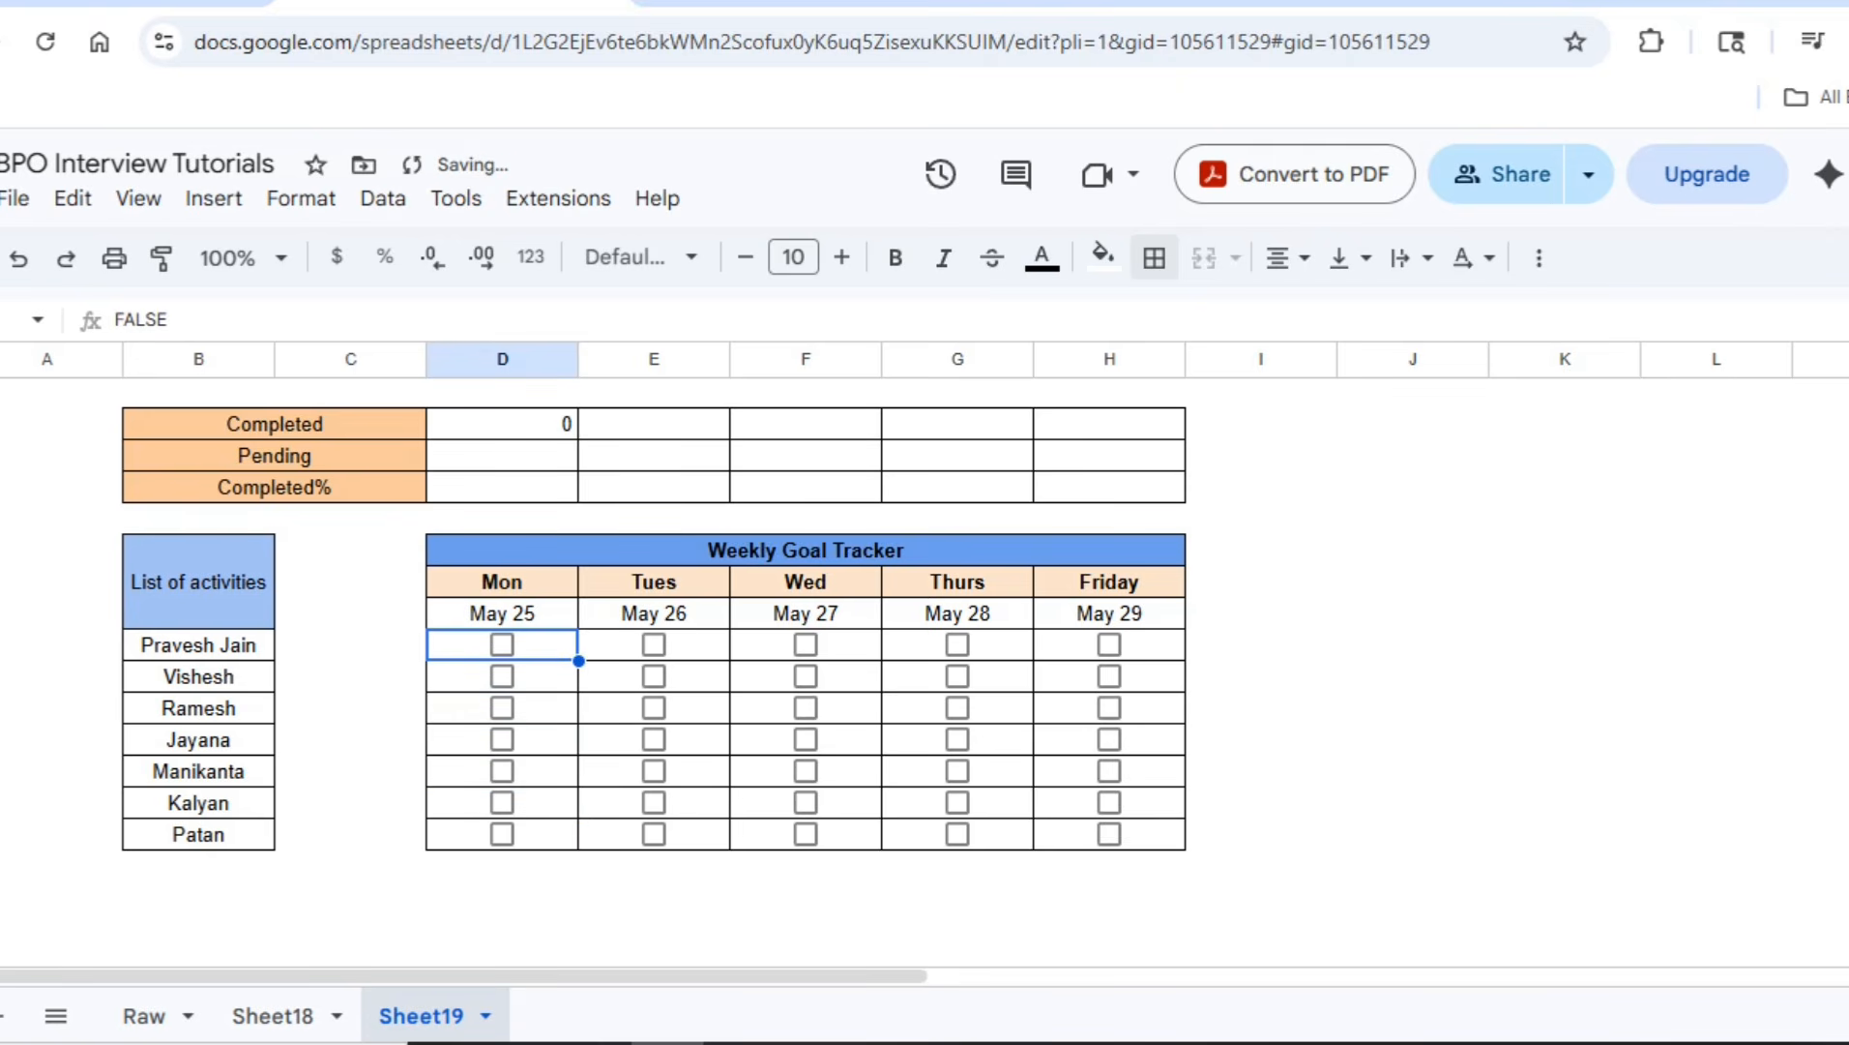
Copy Monday's Completed formula across the Completed row to Friday
{"action": "left_click", "coordinate": [502, 424]}
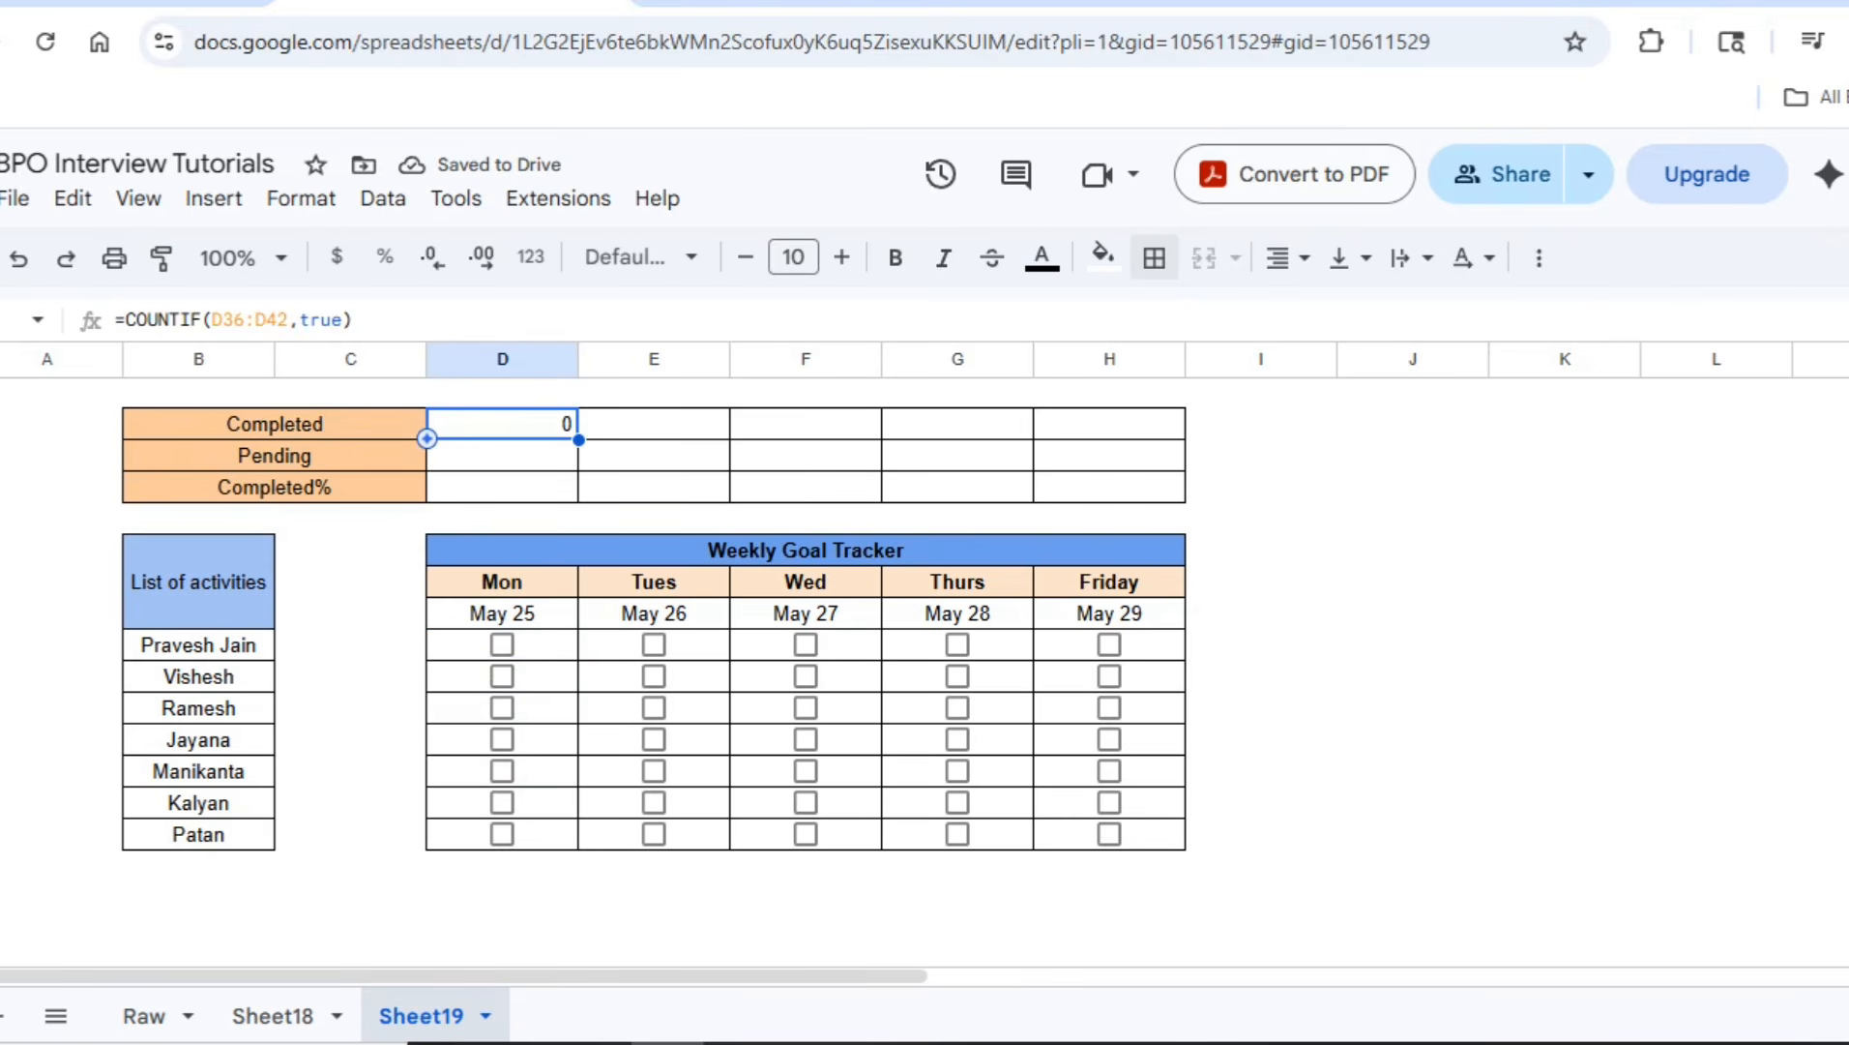
{"action": "key", "text": "ctrl+c"}
{"action": "key", "text": "shift+Right"}
{"action": "key", "text": "shift+Right"}
{"action": "key", "text": "shift+Right"}
{"action": "key", "text": "shift+Right"}
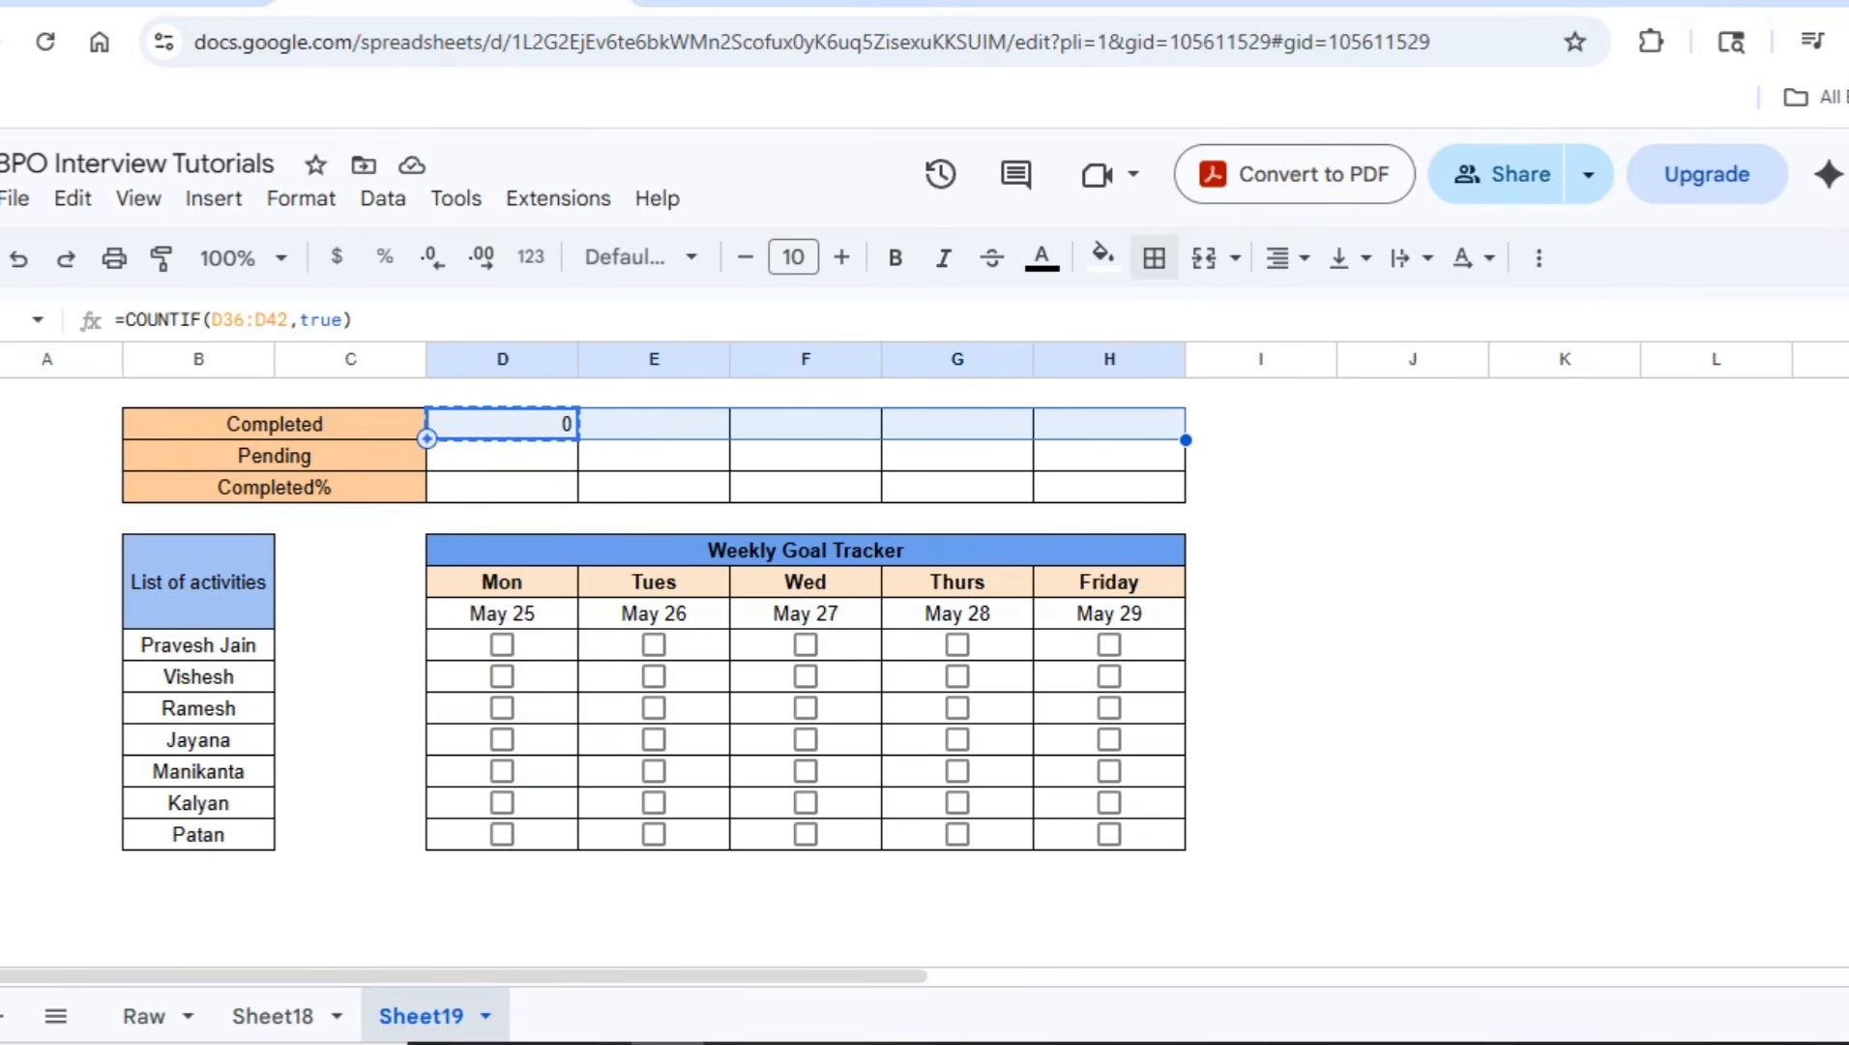
{"action": "key", "text": "ctrl+v"}
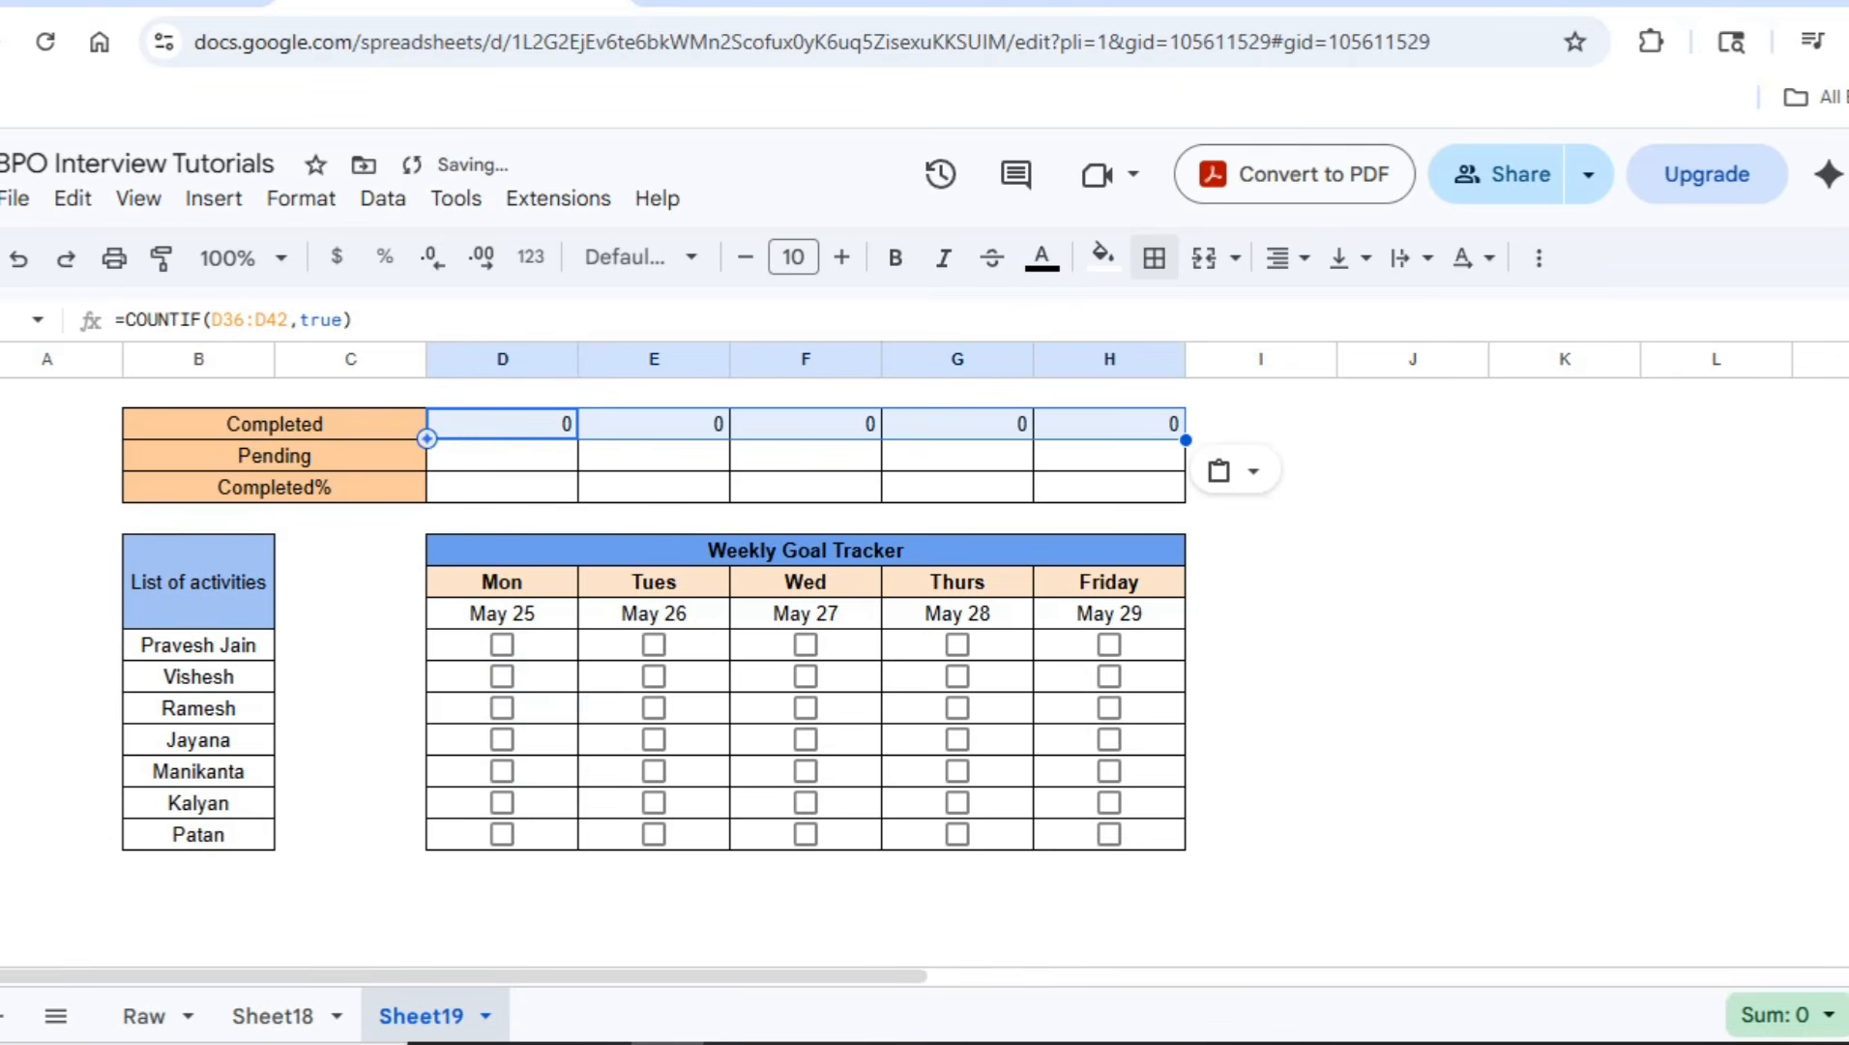
Enter the formula =COUNTIF(D36:D42,false) in Monday's Pending cell to count the unticked checkboxes
{"action": "key", "text": "Down"}
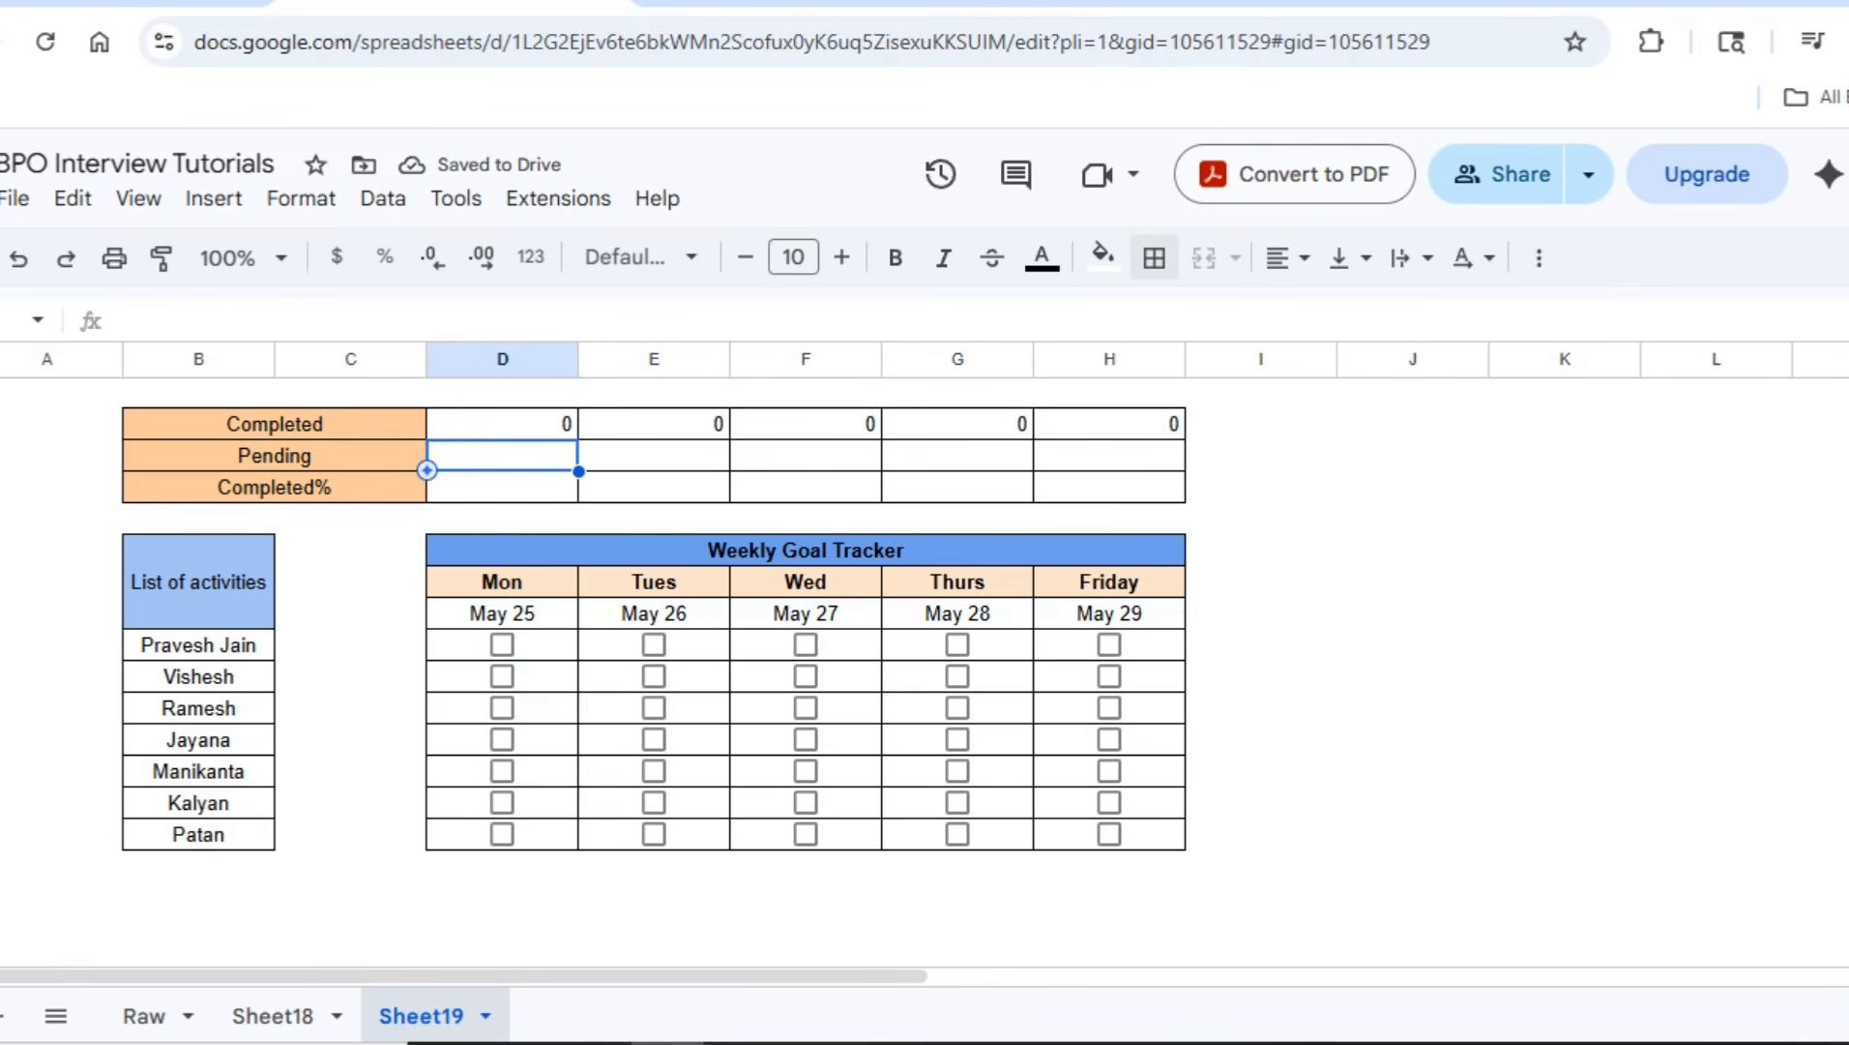
{"action": "type", "text": "=count"}
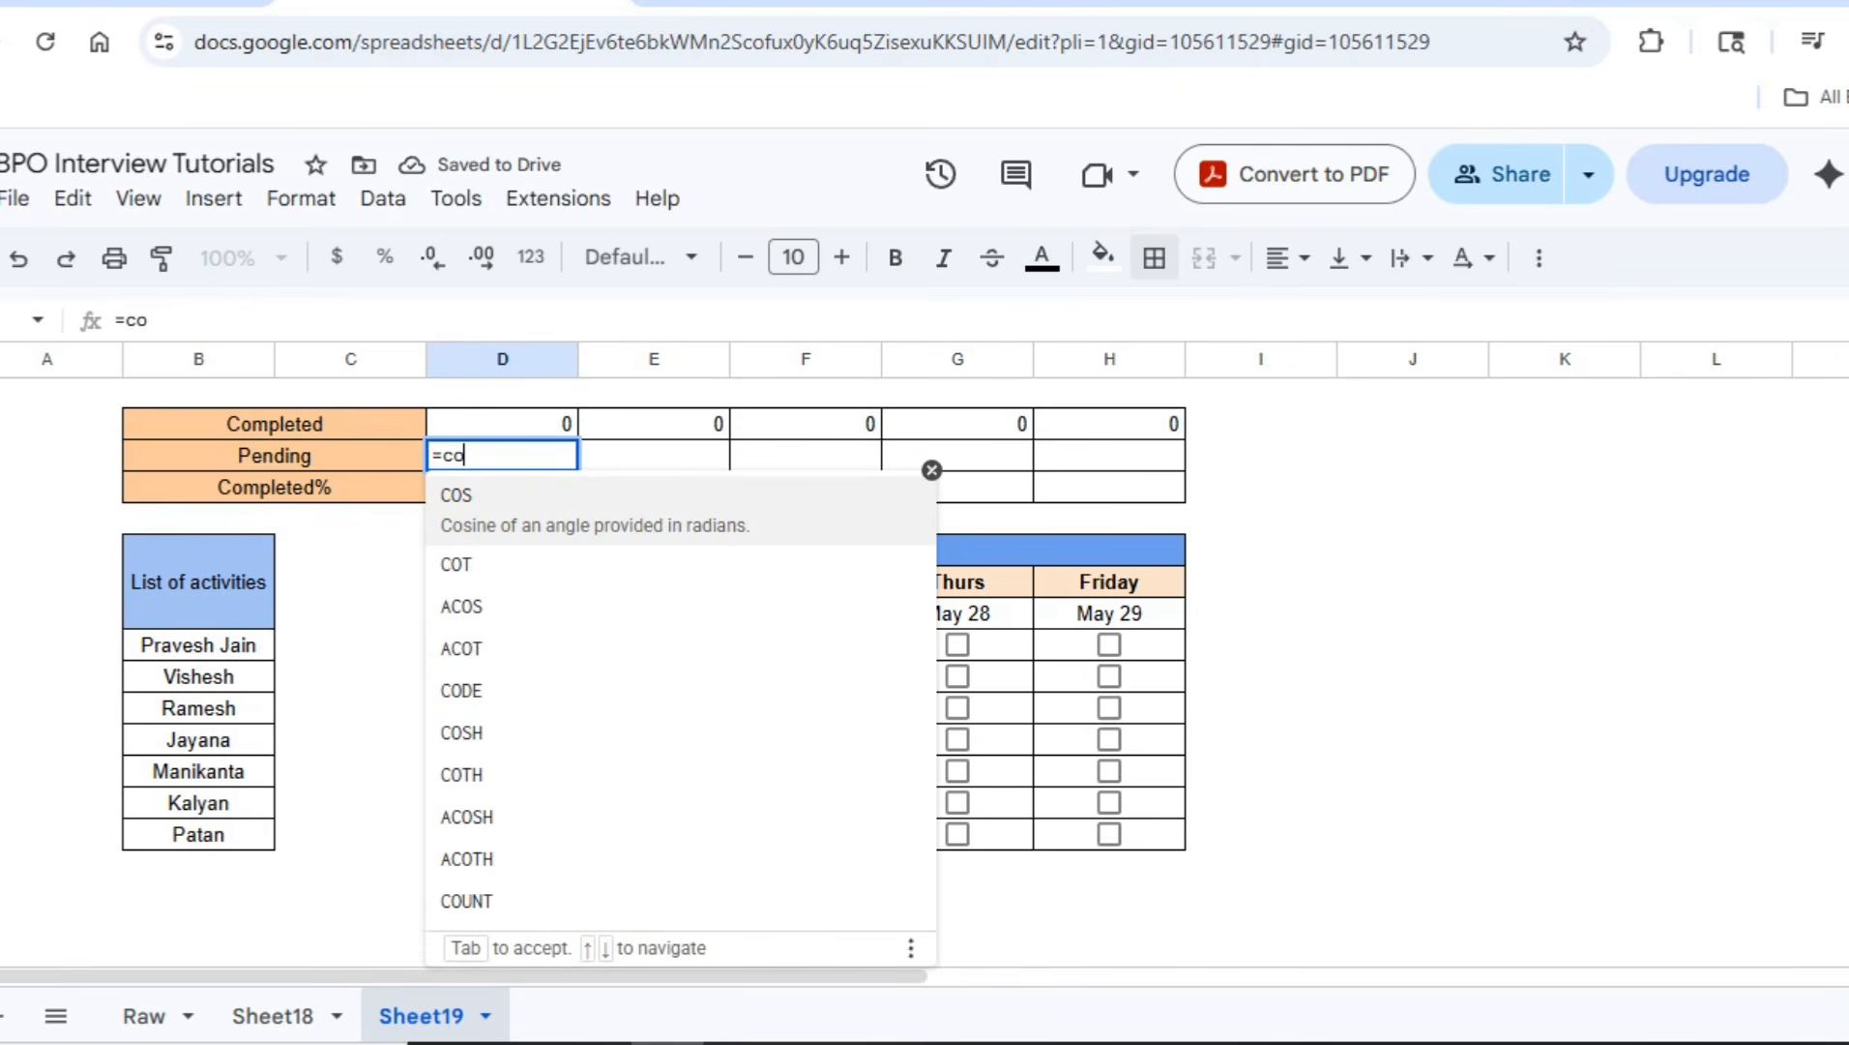
{"action": "key", "text": "Down"}
{"action": "key", "text": "Down"}
{"action": "key", "text": "Down"}
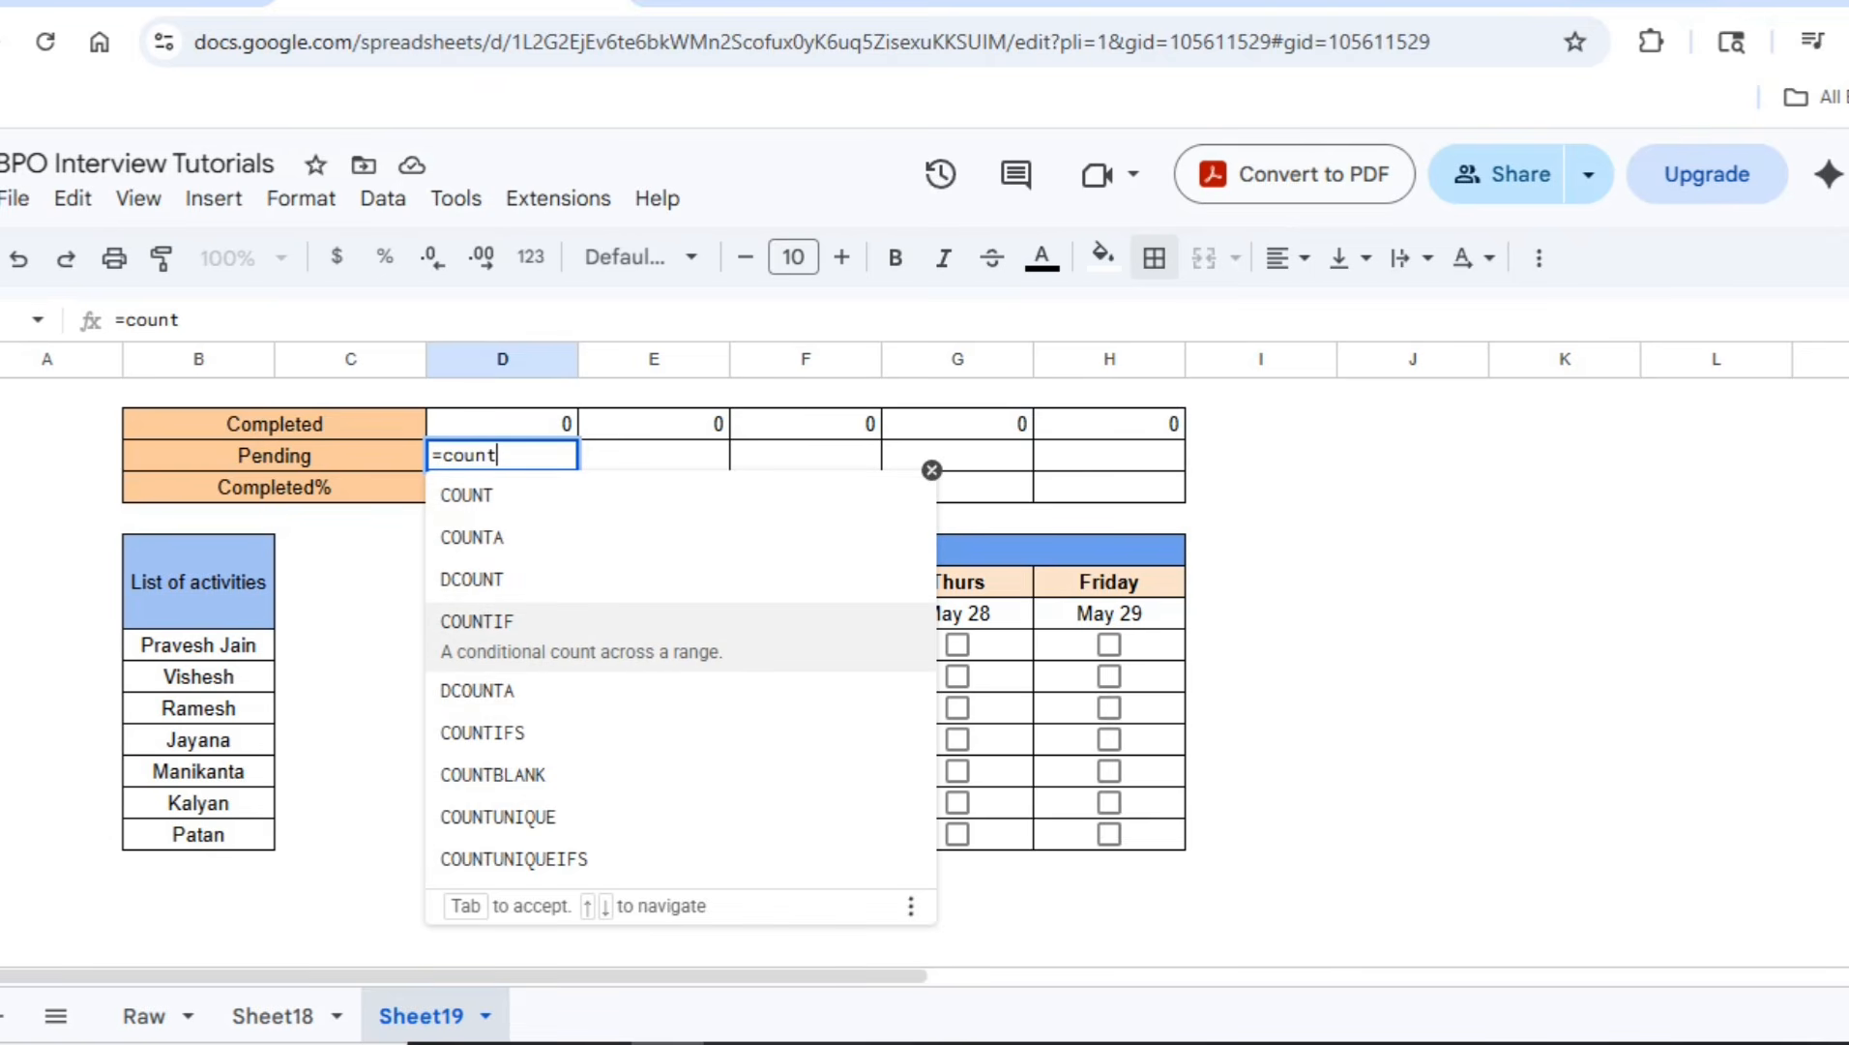
{"action": "key", "text": "Tab"}
{"action": "key", "text": "Down"}
{"action": "key", "text": "Down"}
{"action": "key", "text": "Down"}
{"action": "key", "text": "Down"}
{"action": "key", "text": "Down"}
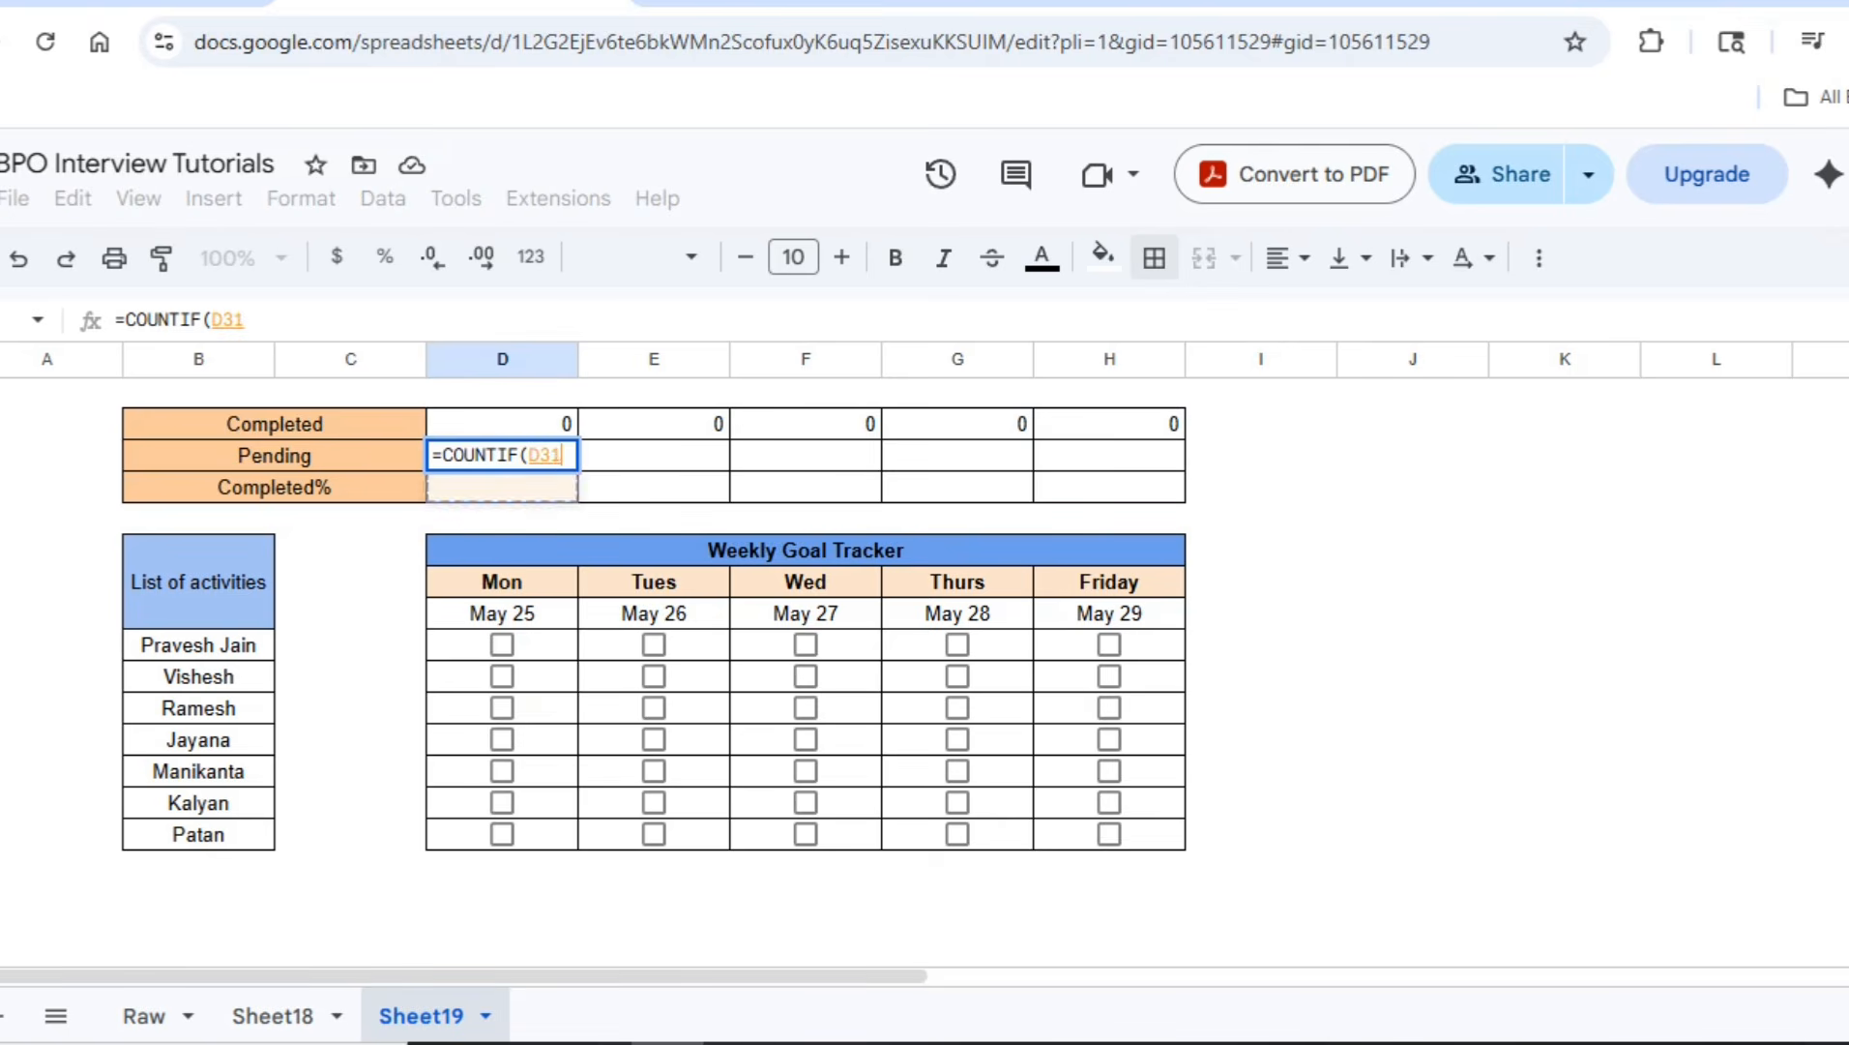
{"action": "key", "text": "shift+Down"}
{"action": "key", "text": "shift+Down"}
{"action": "key", "text": "shift+Down"}
{"action": "key", "text": "shift+Down"}
{"action": "key", "text": "shift+Down"}
{"action": "key", "text": "shift+Down"}
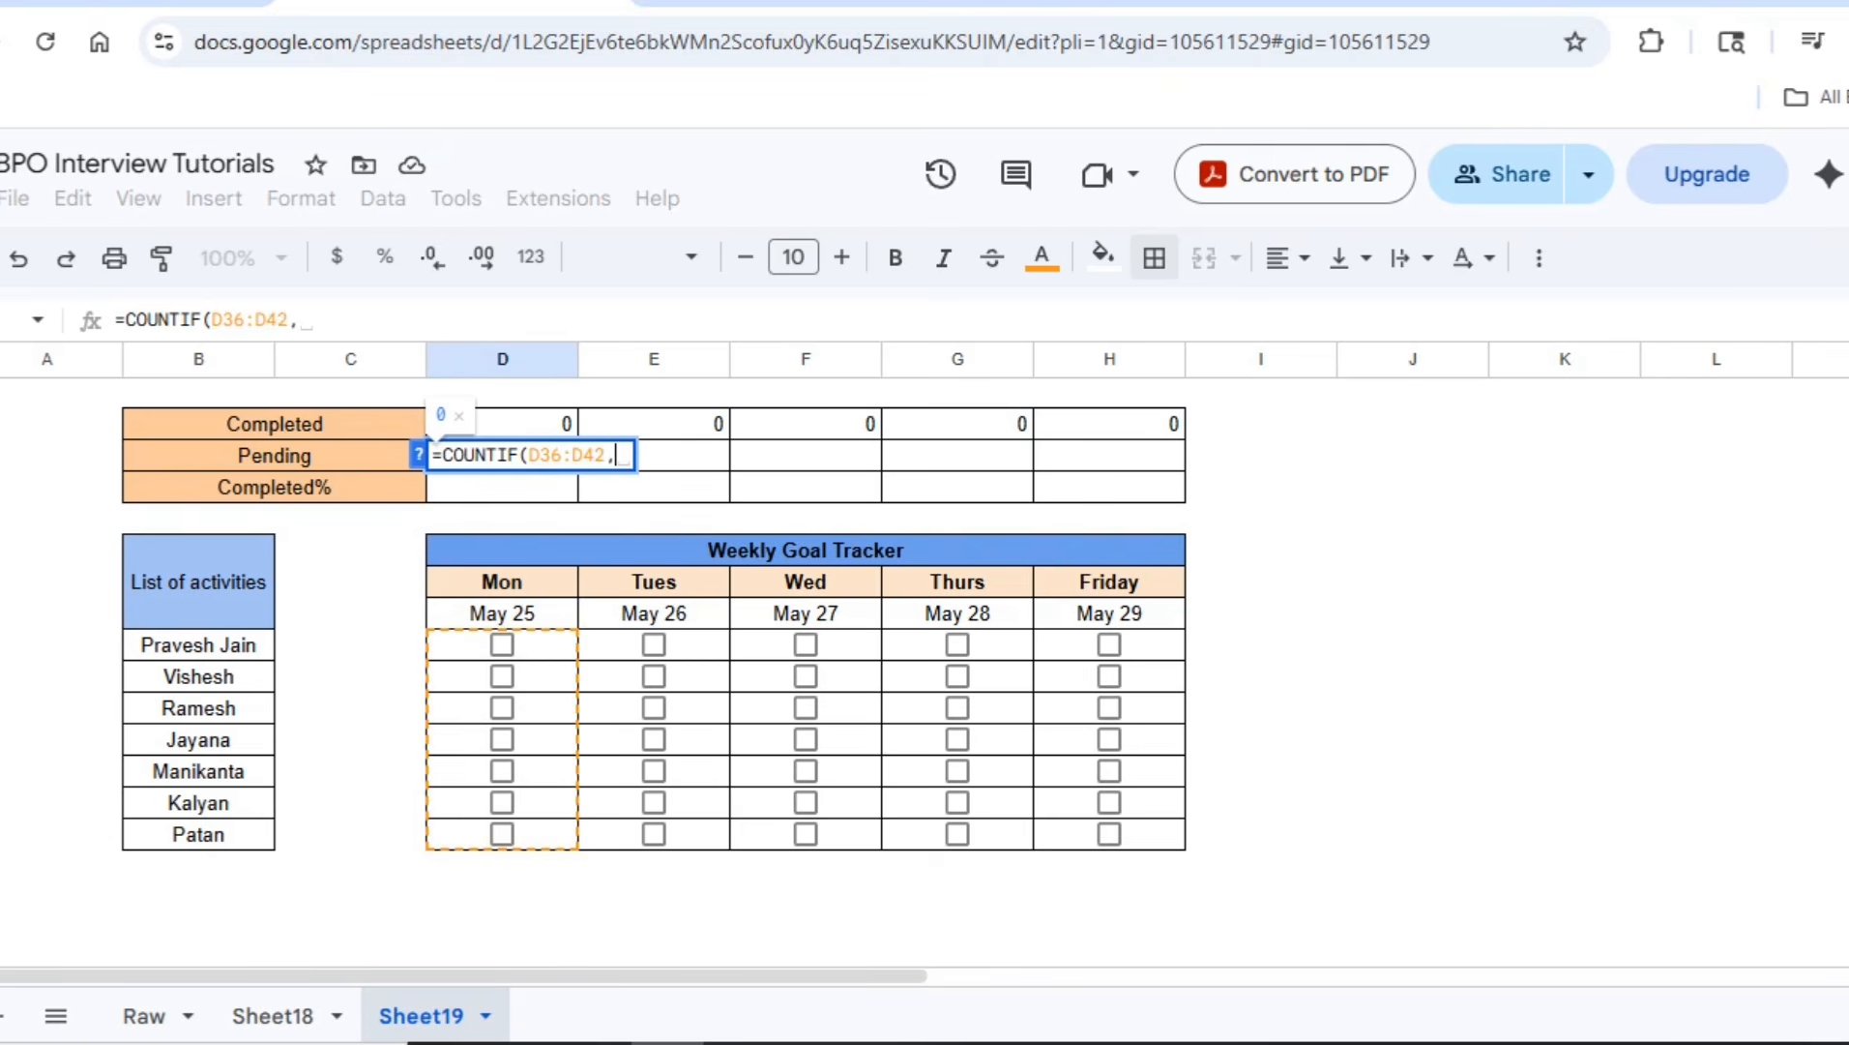
{"action": "type", "text": ",fa;"}
{"action": "key", "text": "BackSpace"}
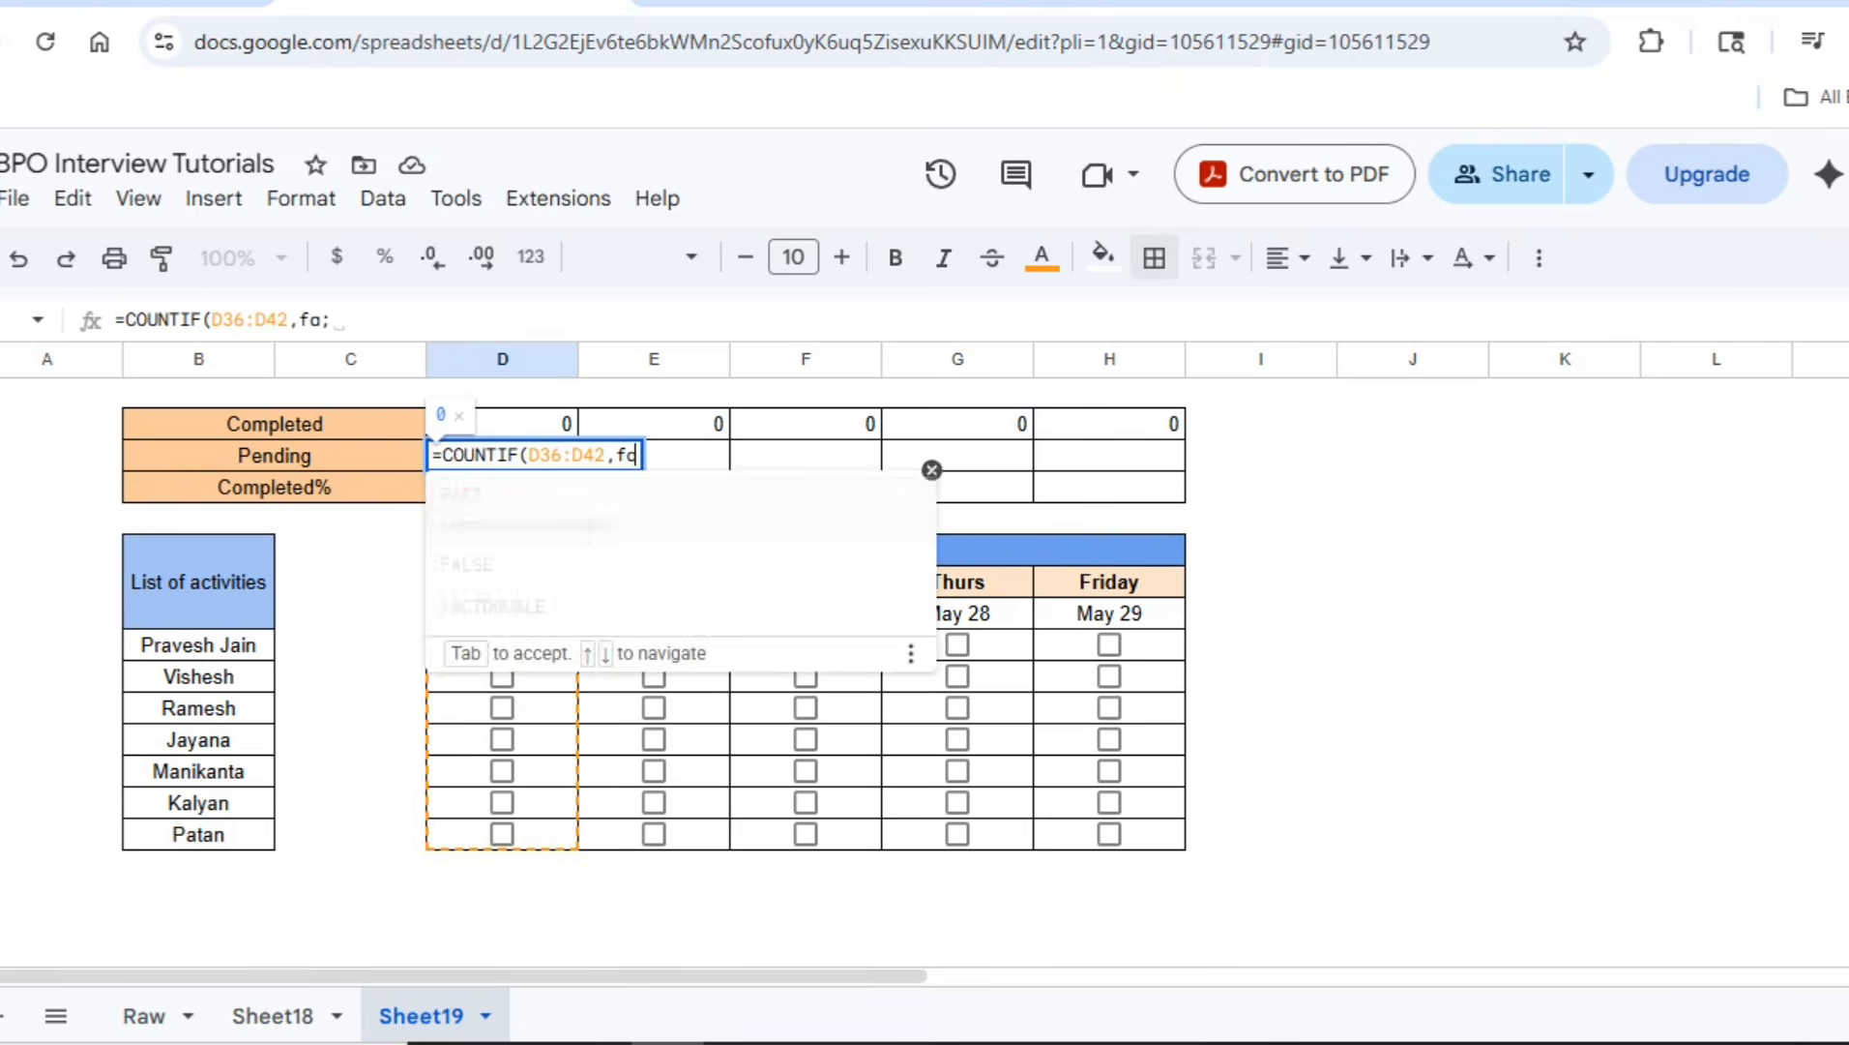
{"action": "type", "text": "1"}
{"action": "key", "text": "BackSpace"}
{"action": "type", "text": "lse)"}
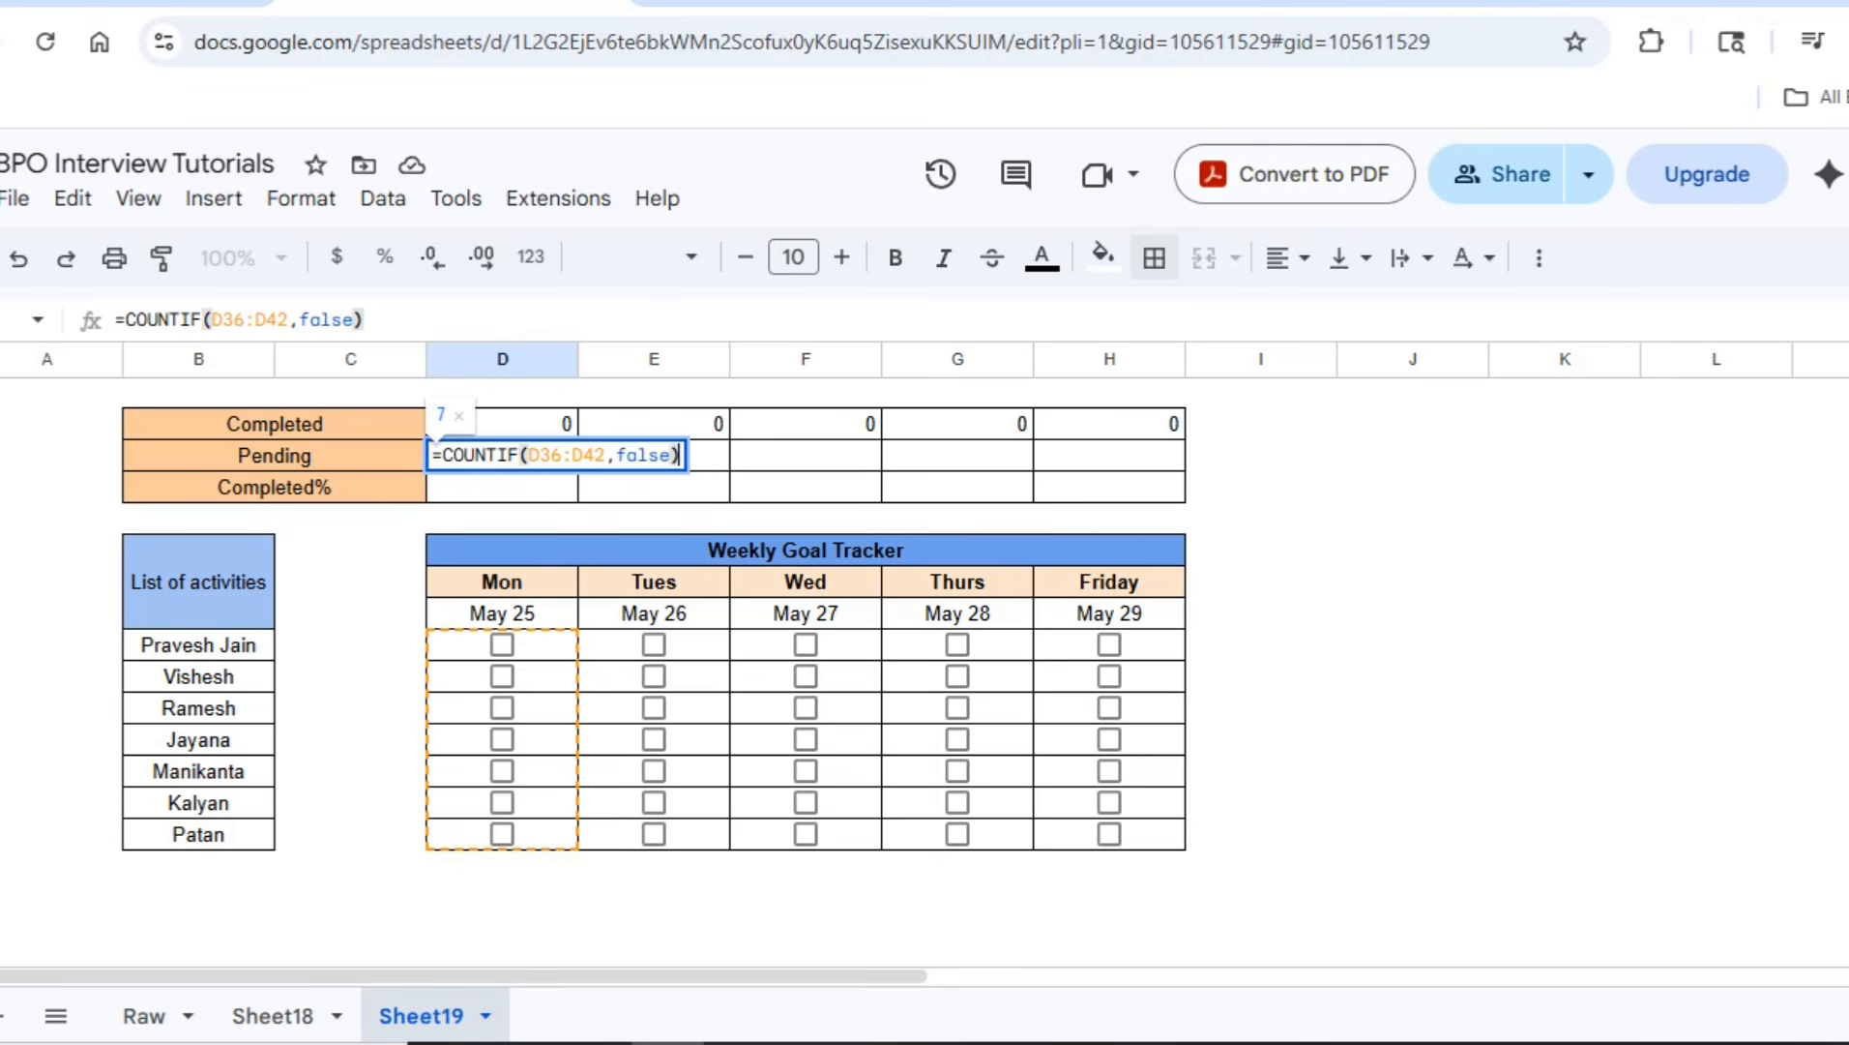
{"action": "key", "text": "Return"}
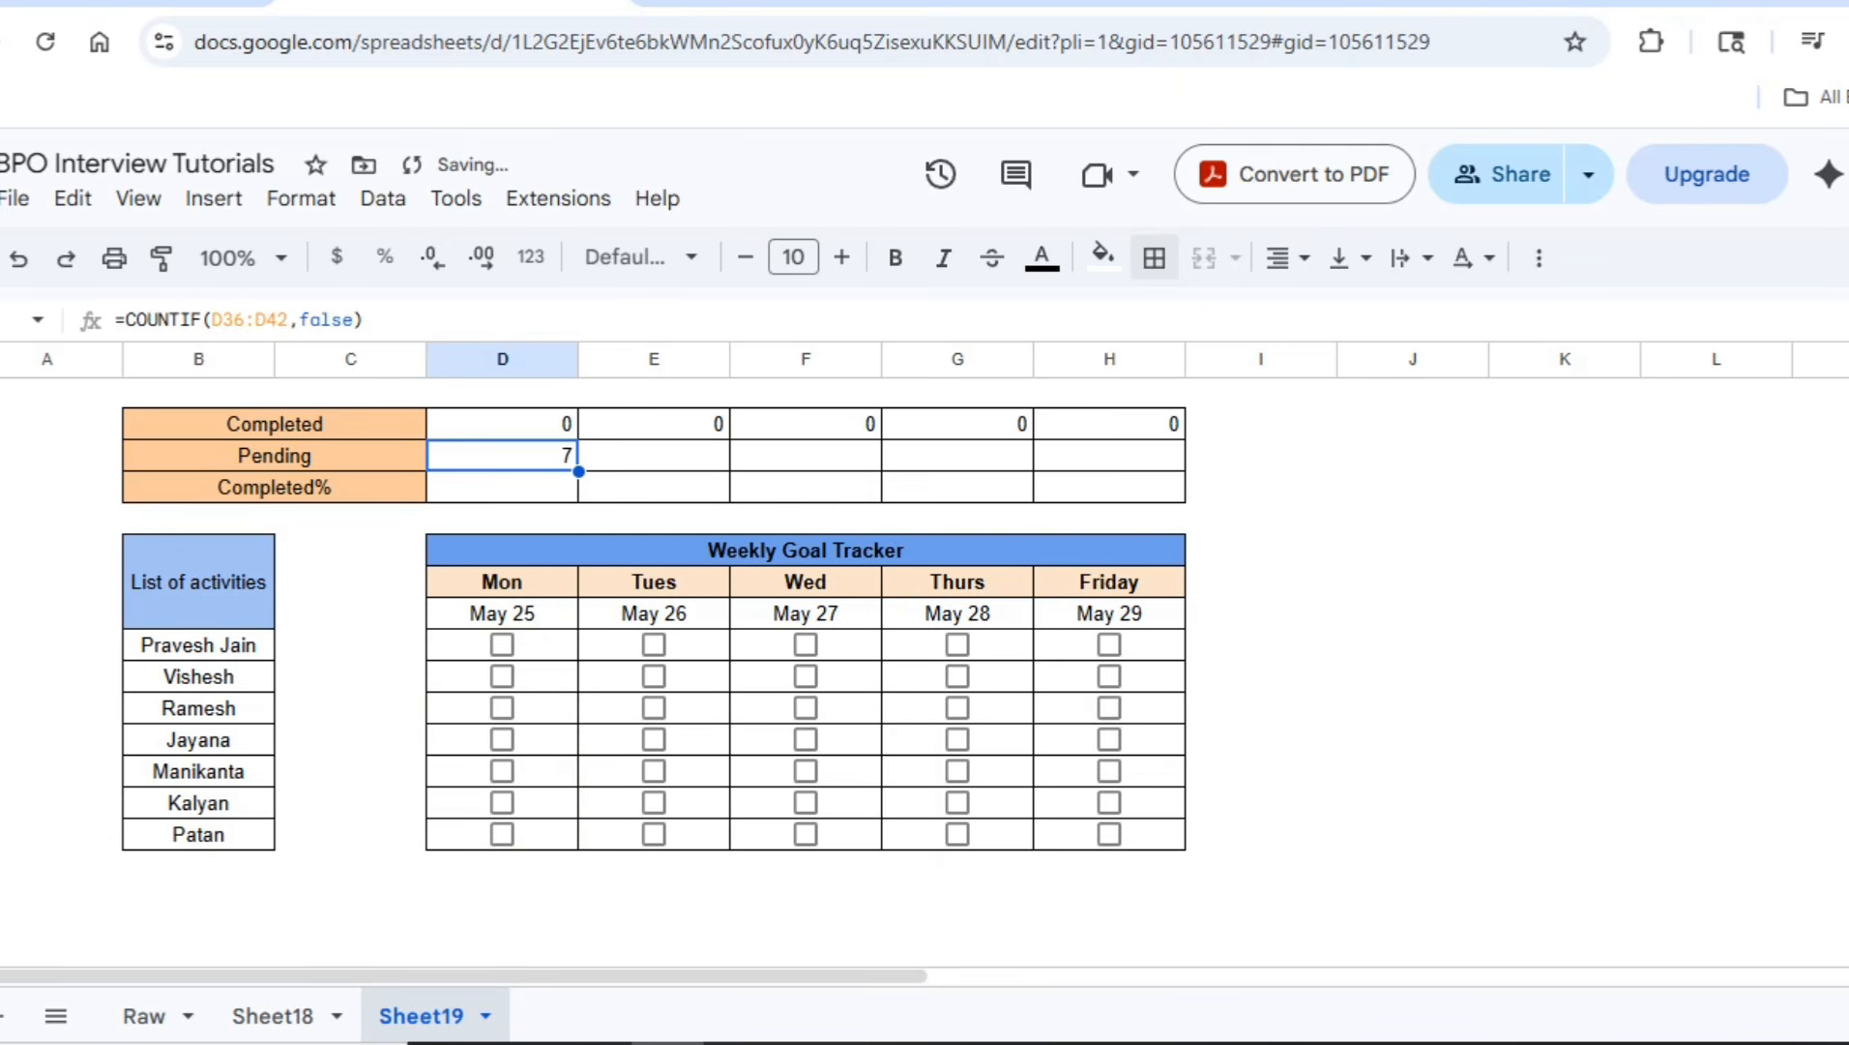
Test the Pending formula by toggling Monday's first checkbox on and off, and copy the formula across the Pending row to Friday
{"action": "left_click", "coordinate": [502, 645]}
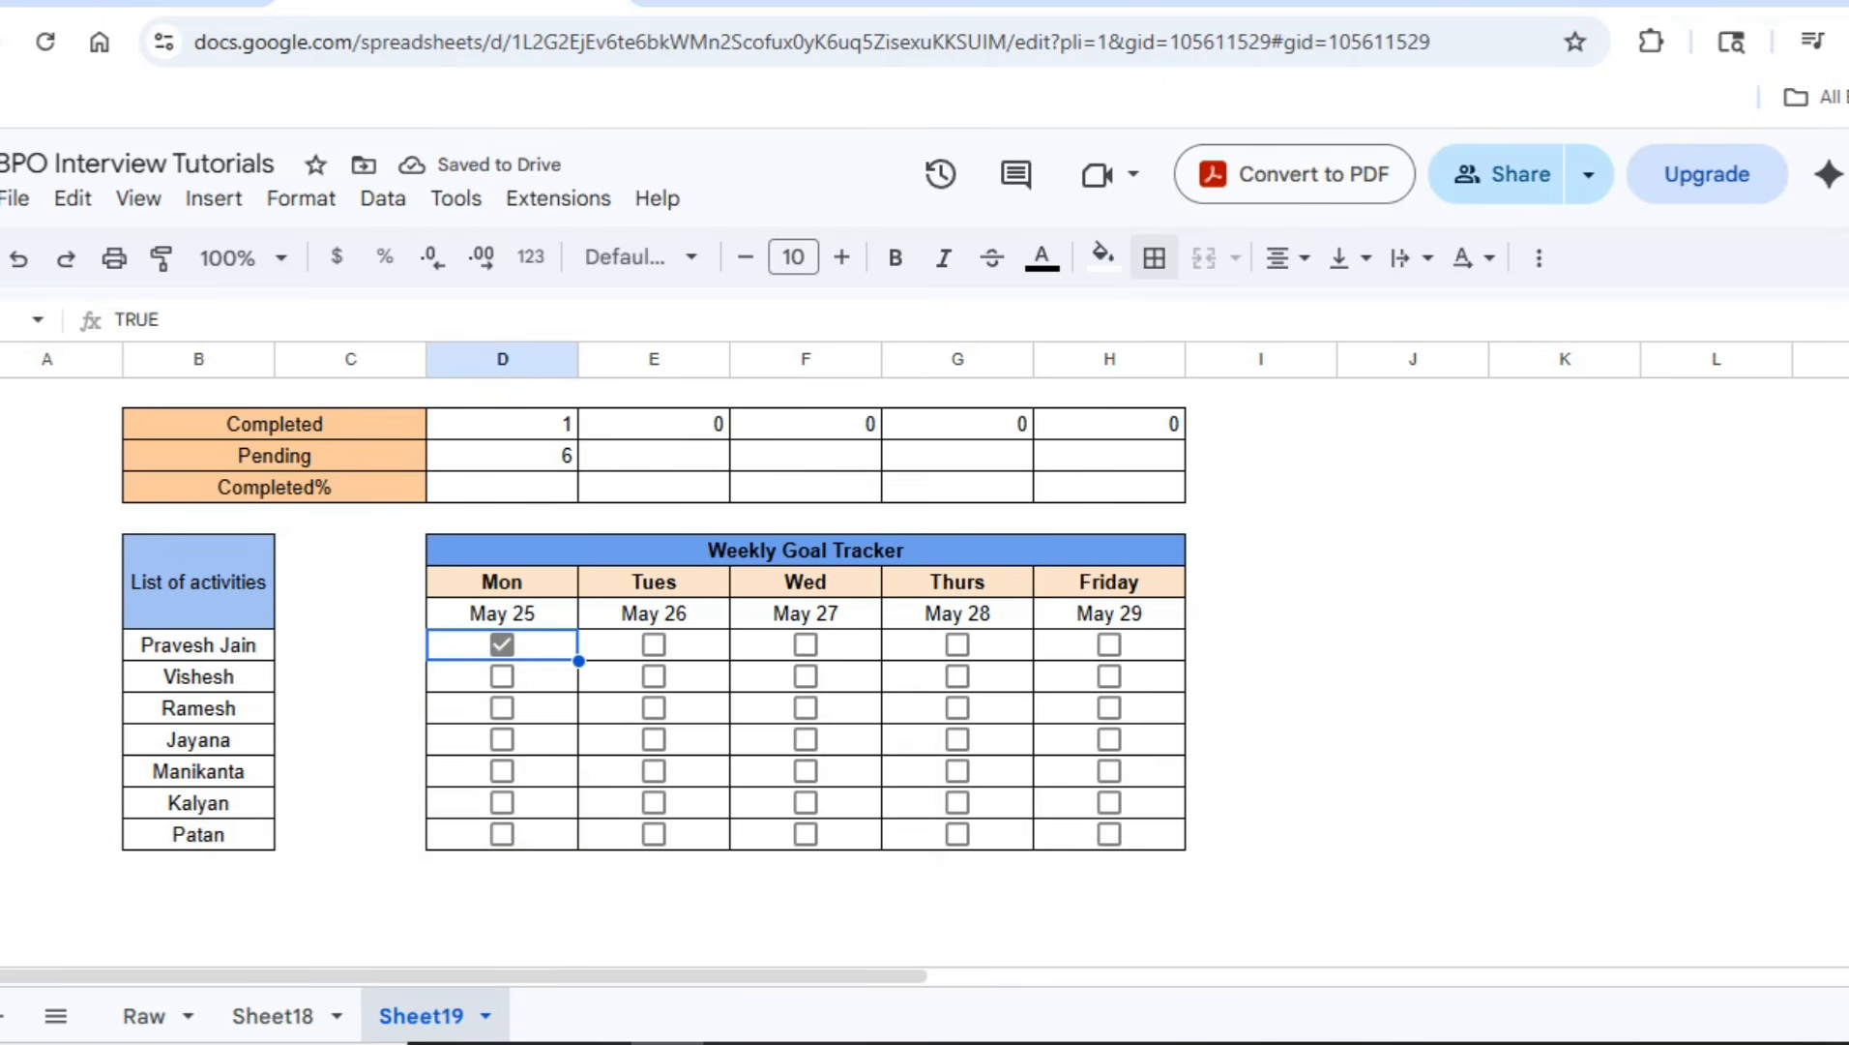
{"action": "left_click", "coordinate": [502, 644]}
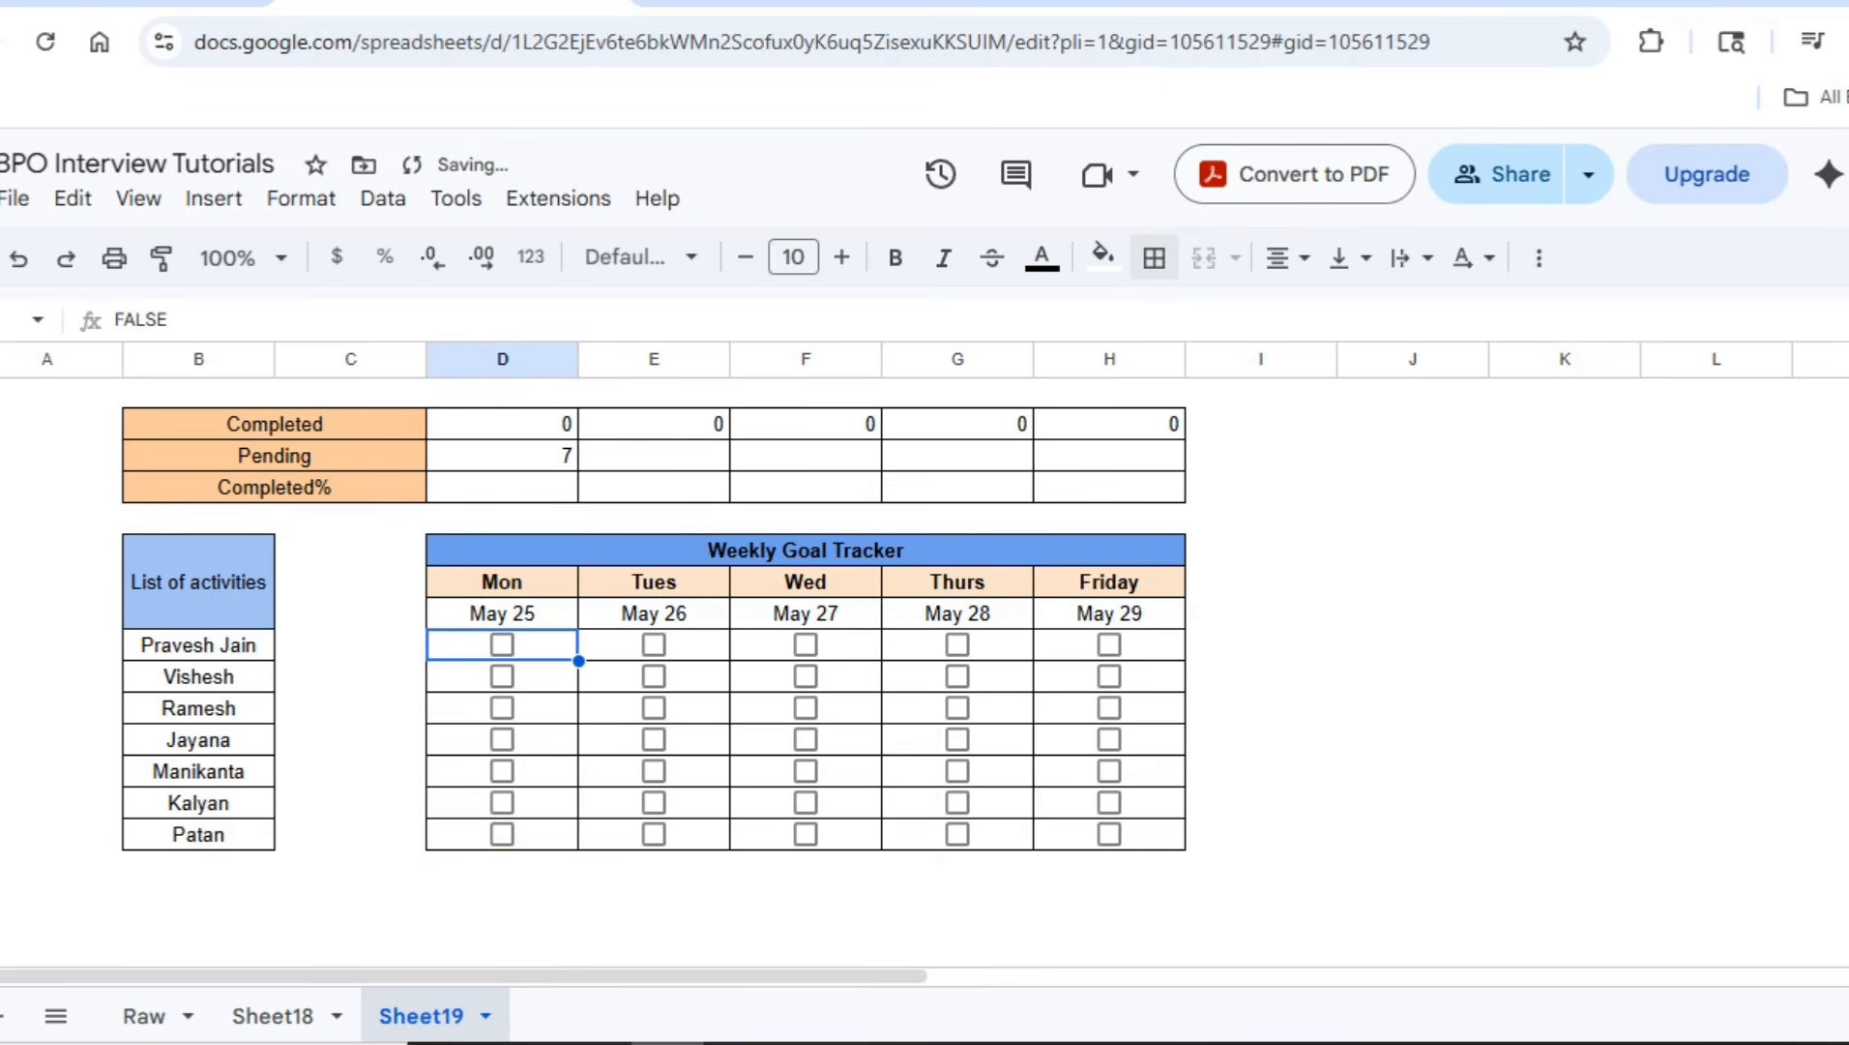
{"action": "left_click", "coordinate": [502, 455]}
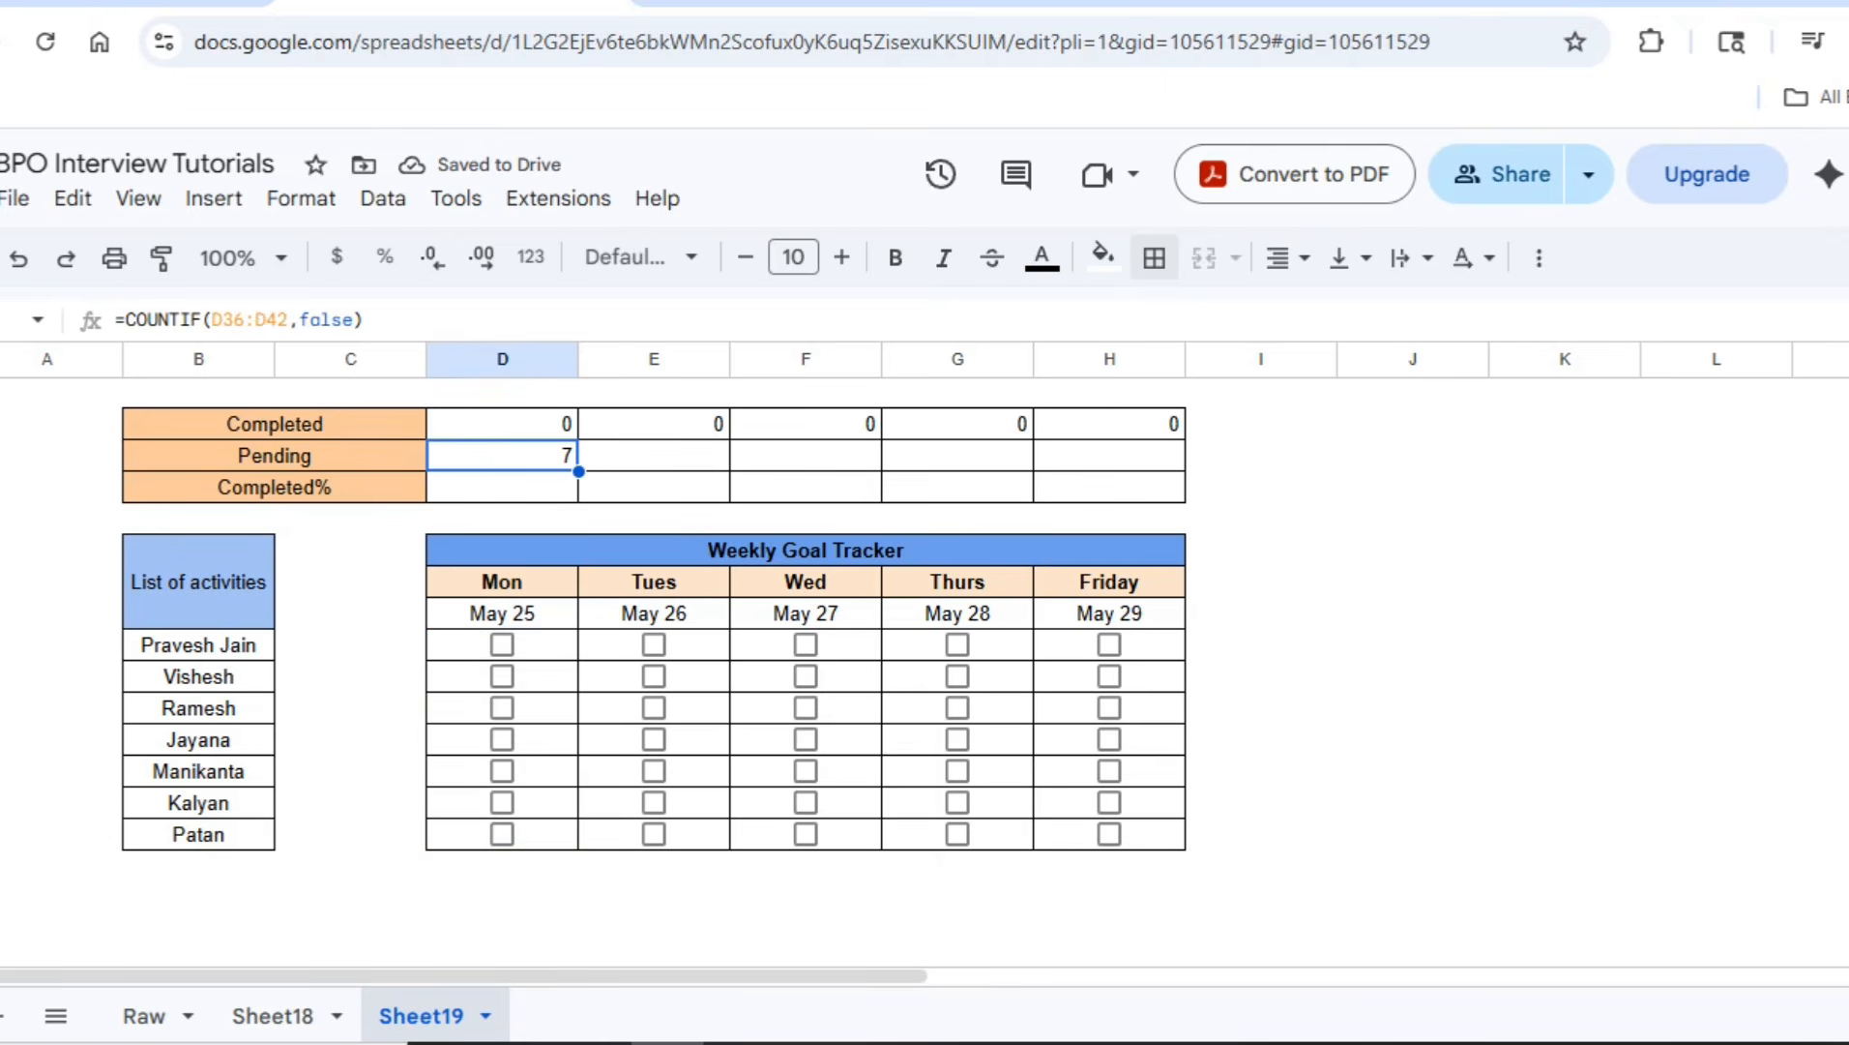
{"action": "key", "text": "ctrl+c"}
{"action": "key", "text": "shift+Right"}
{"action": "key", "text": "shift+Right"}
{"action": "key", "text": "shift+Right"}
{"action": "key", "text": "shift+Right"}
{"action": "key", "text": "ctrl+v"}
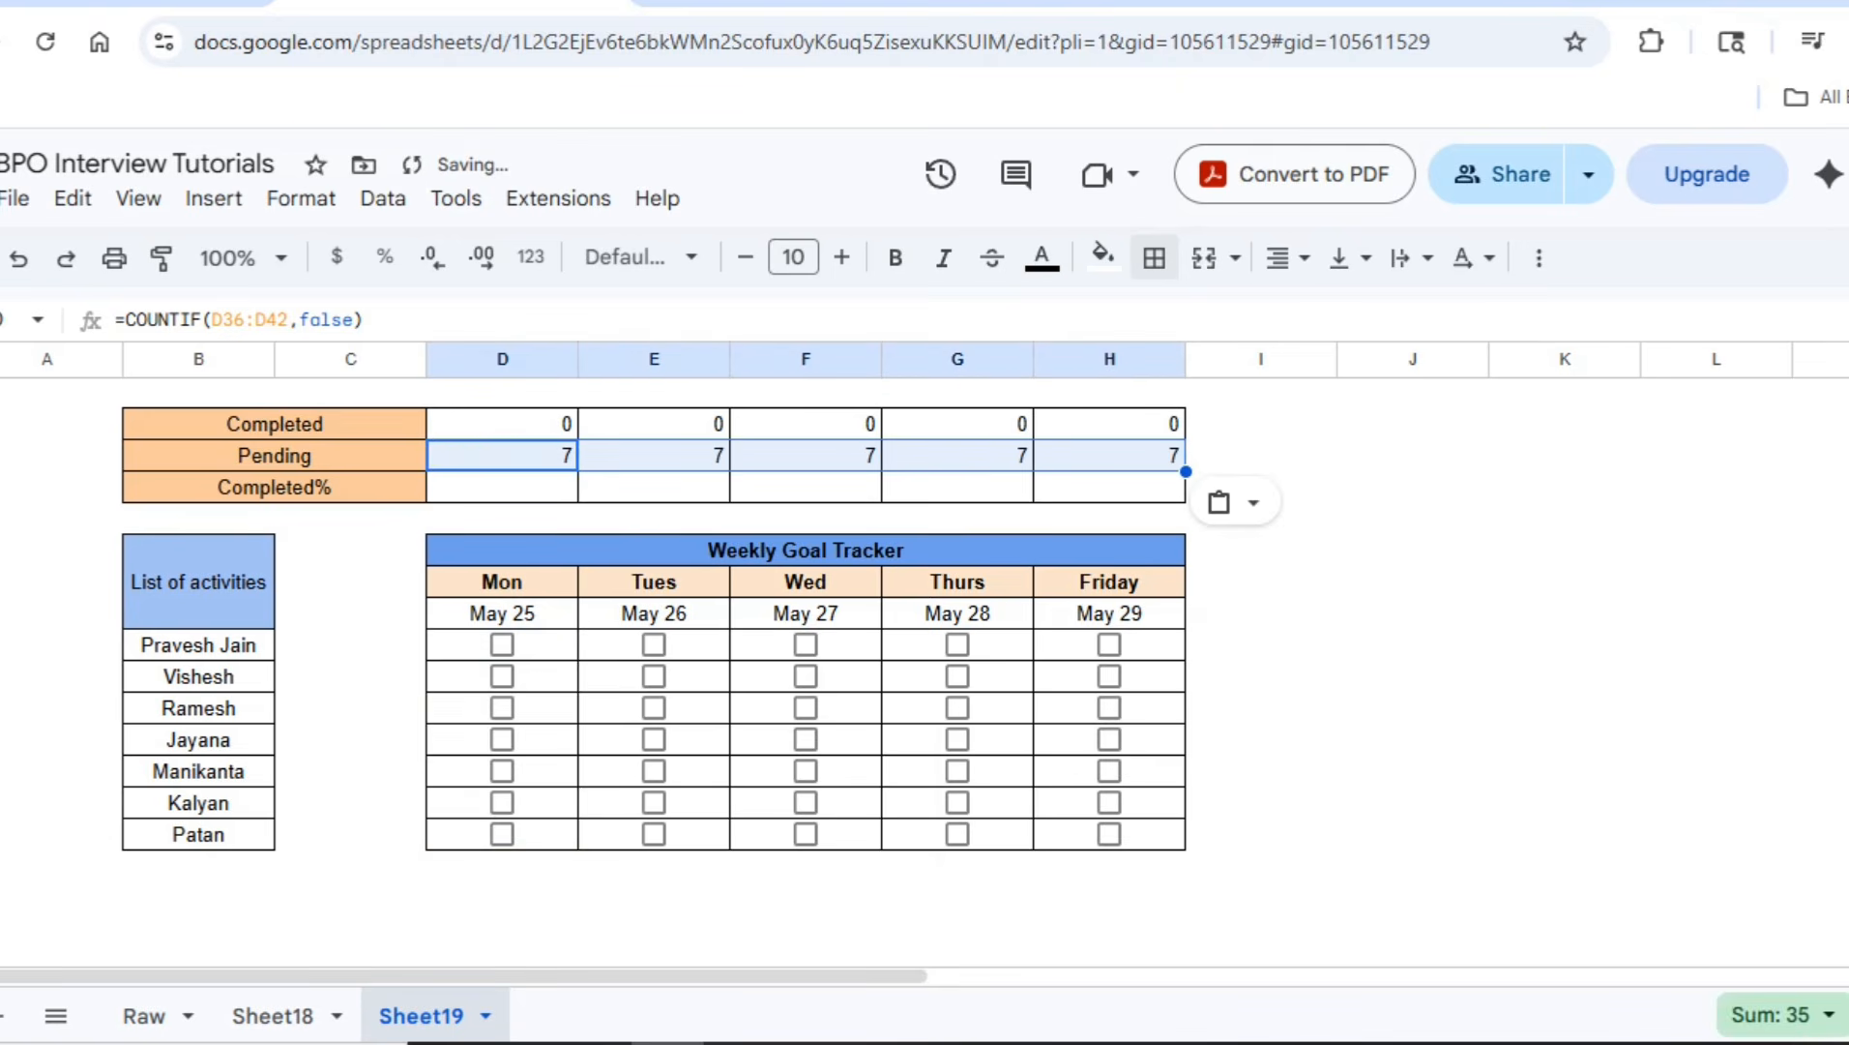
Center-align the whole Completed, Pending and Completed% summary table horizontally
{"action": "key", "text": "Down"}
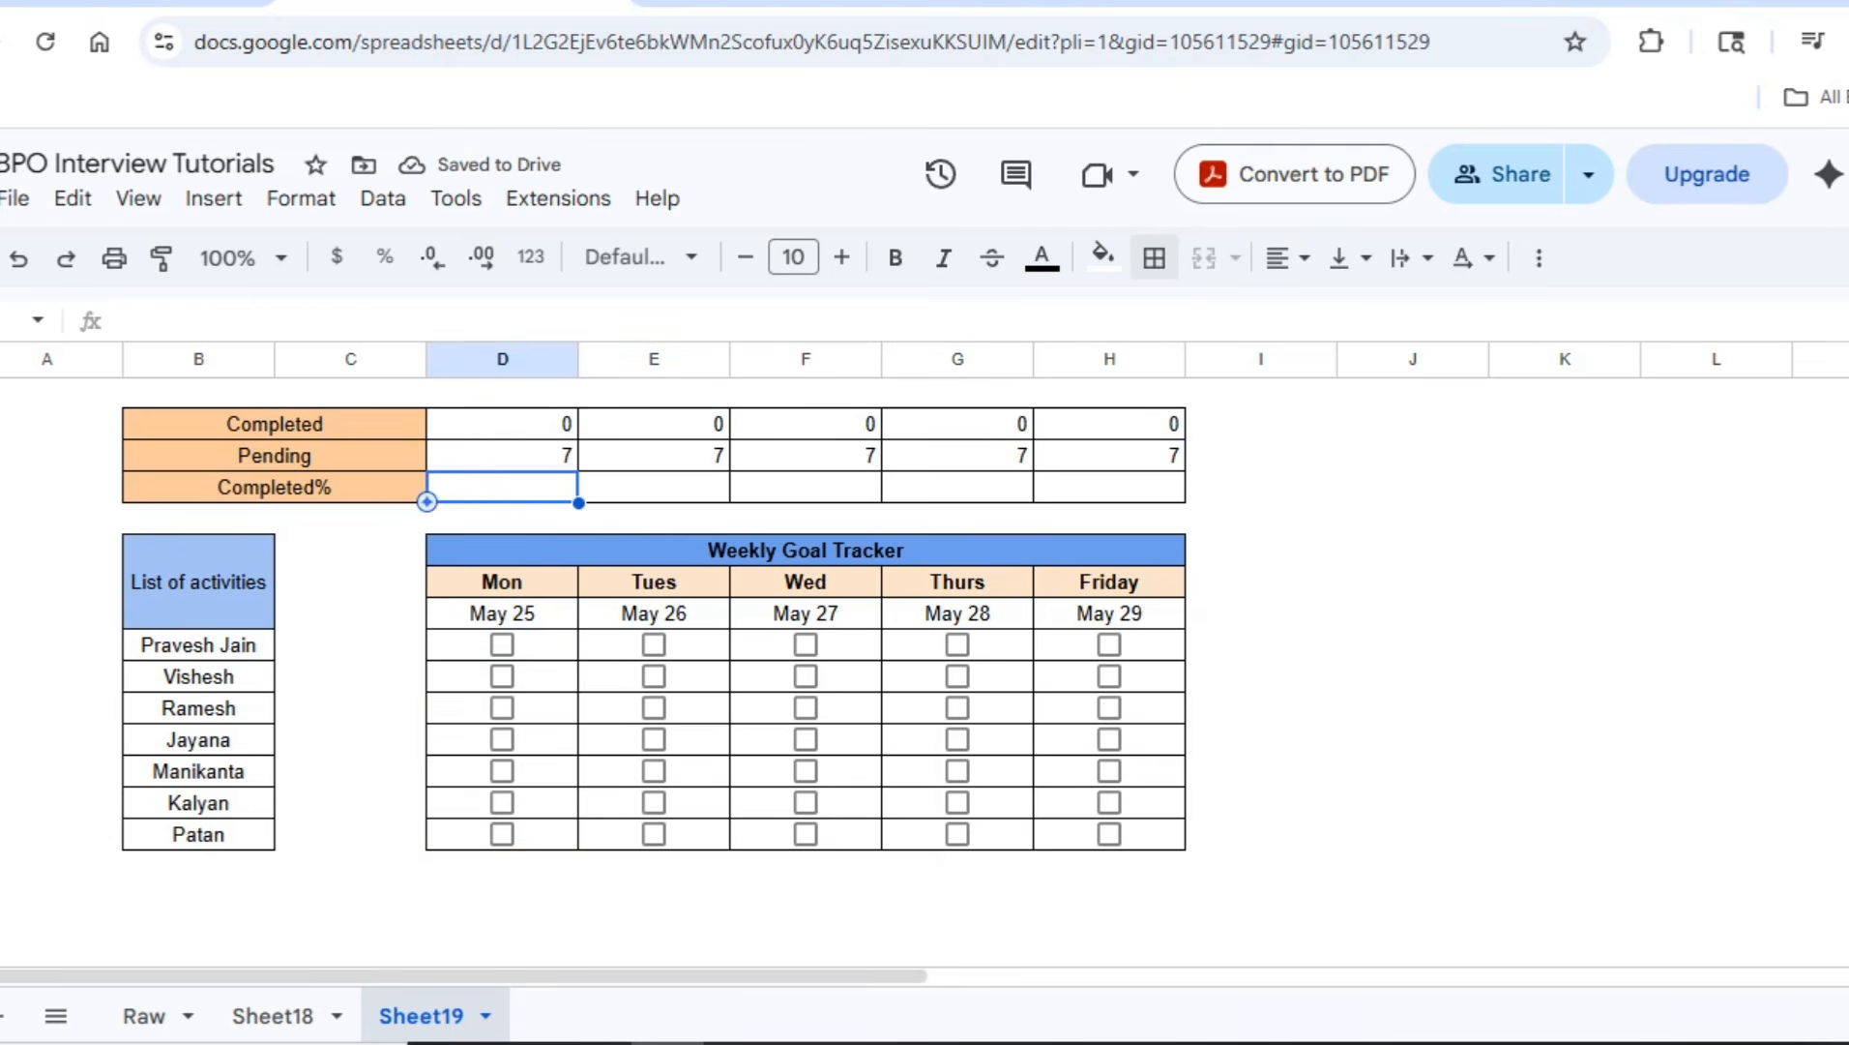
{"action": "key", "text": "ctrl+a"}
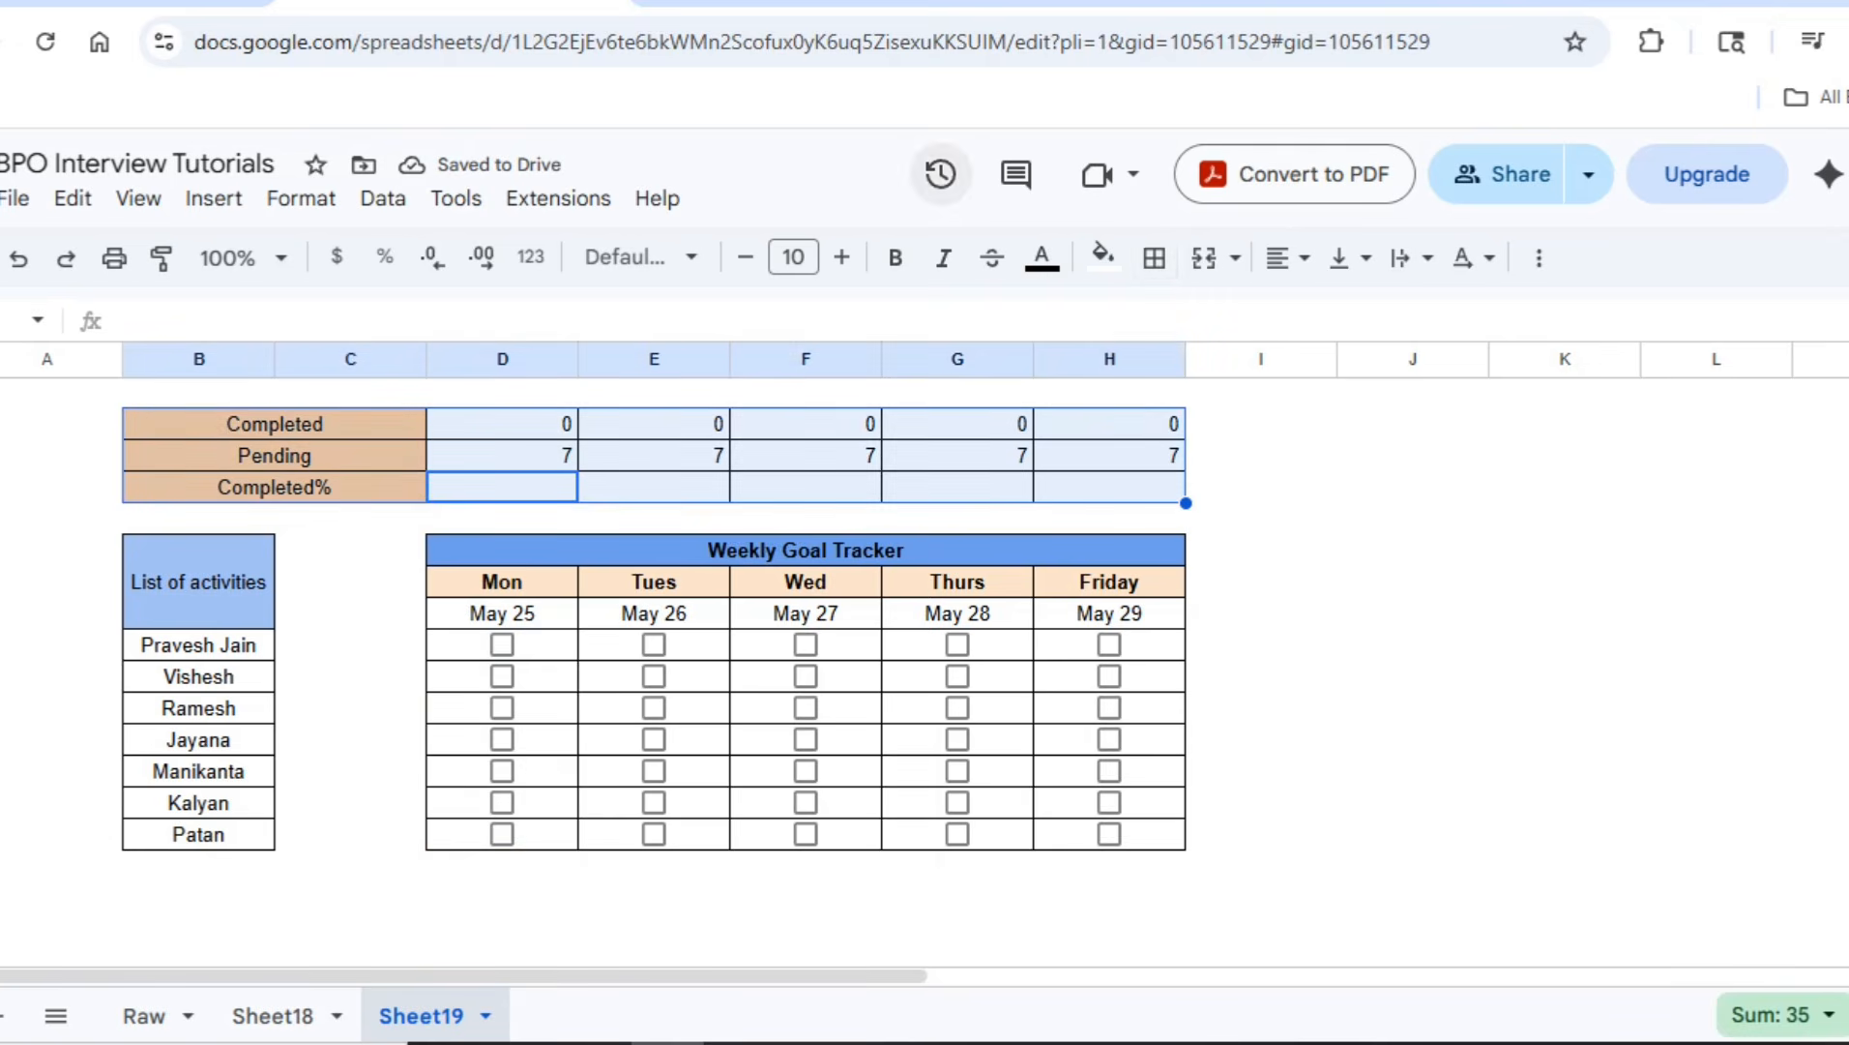
{"action": "left_click", "coordinate": [1286, 257]}
{"action": "left_click", "coordinate": [1335, 317]}
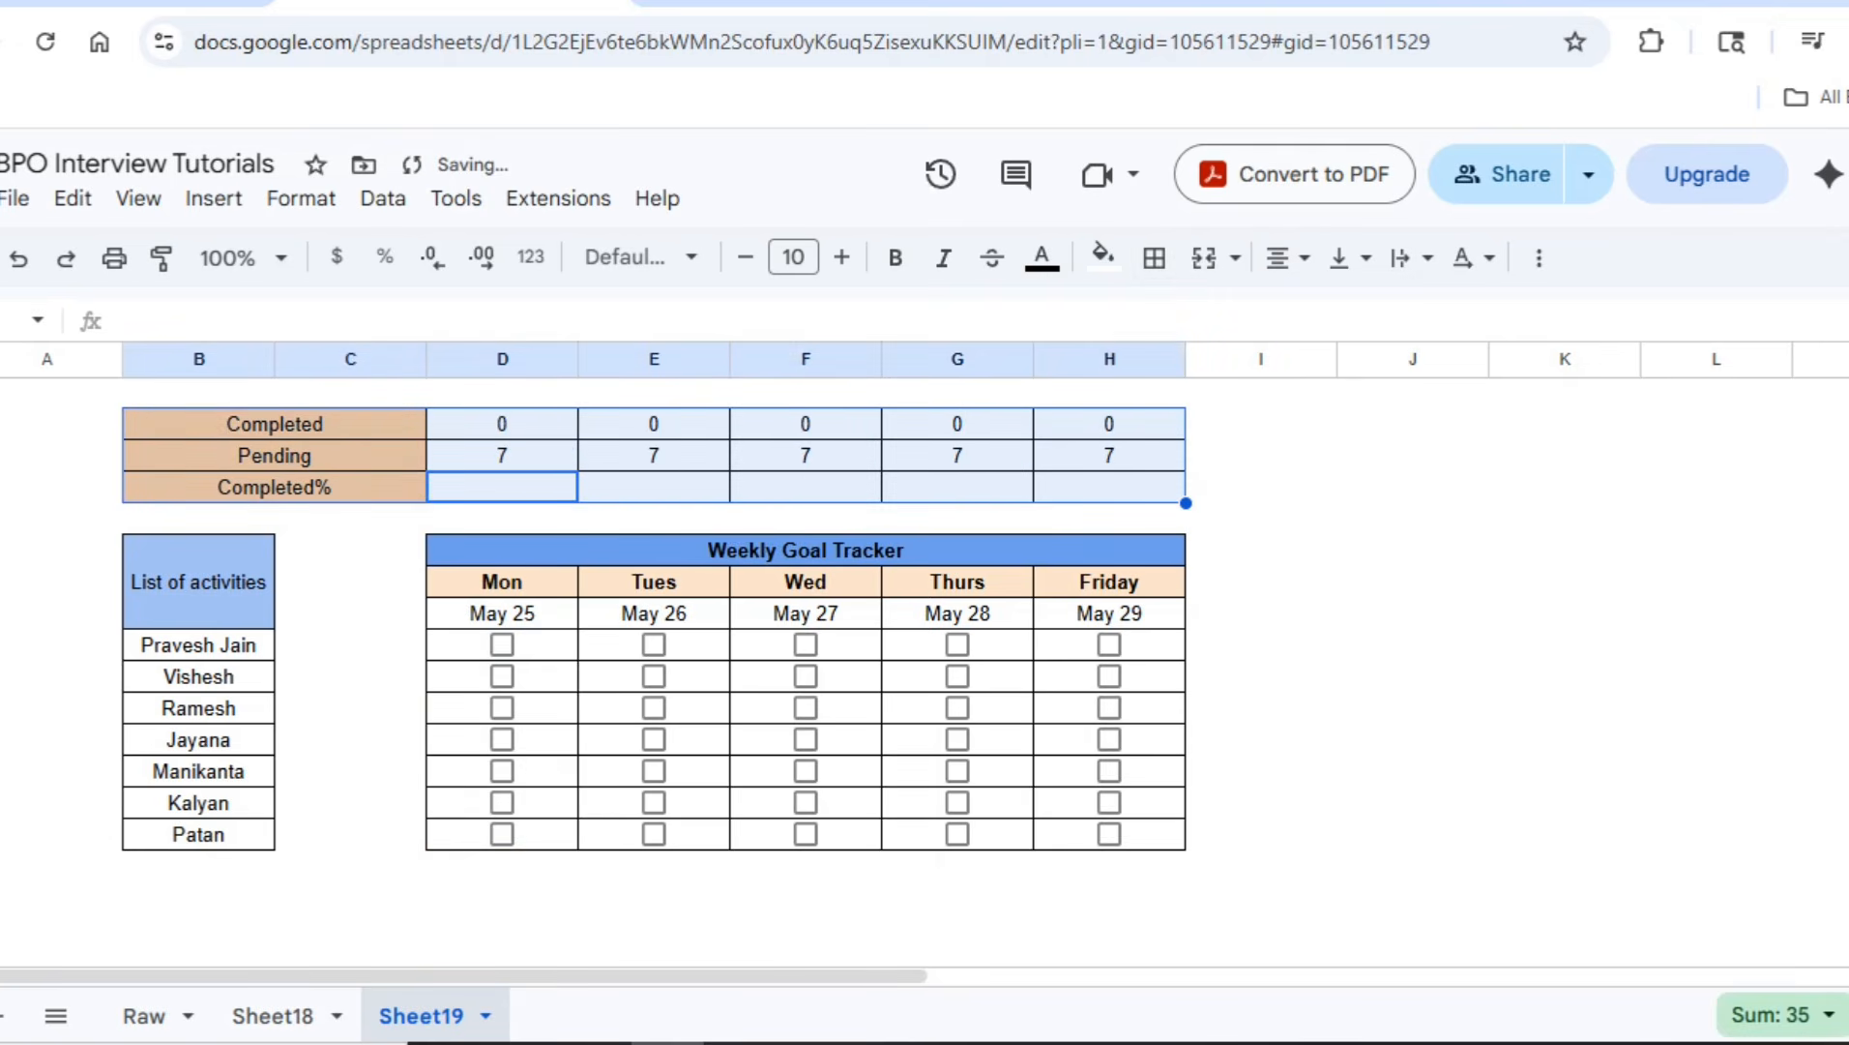
Check the formula in Monday's Completed% cell on Sheet18 and return to Sheet19
{"action": "double_click", "coordinate": [502, 486]}
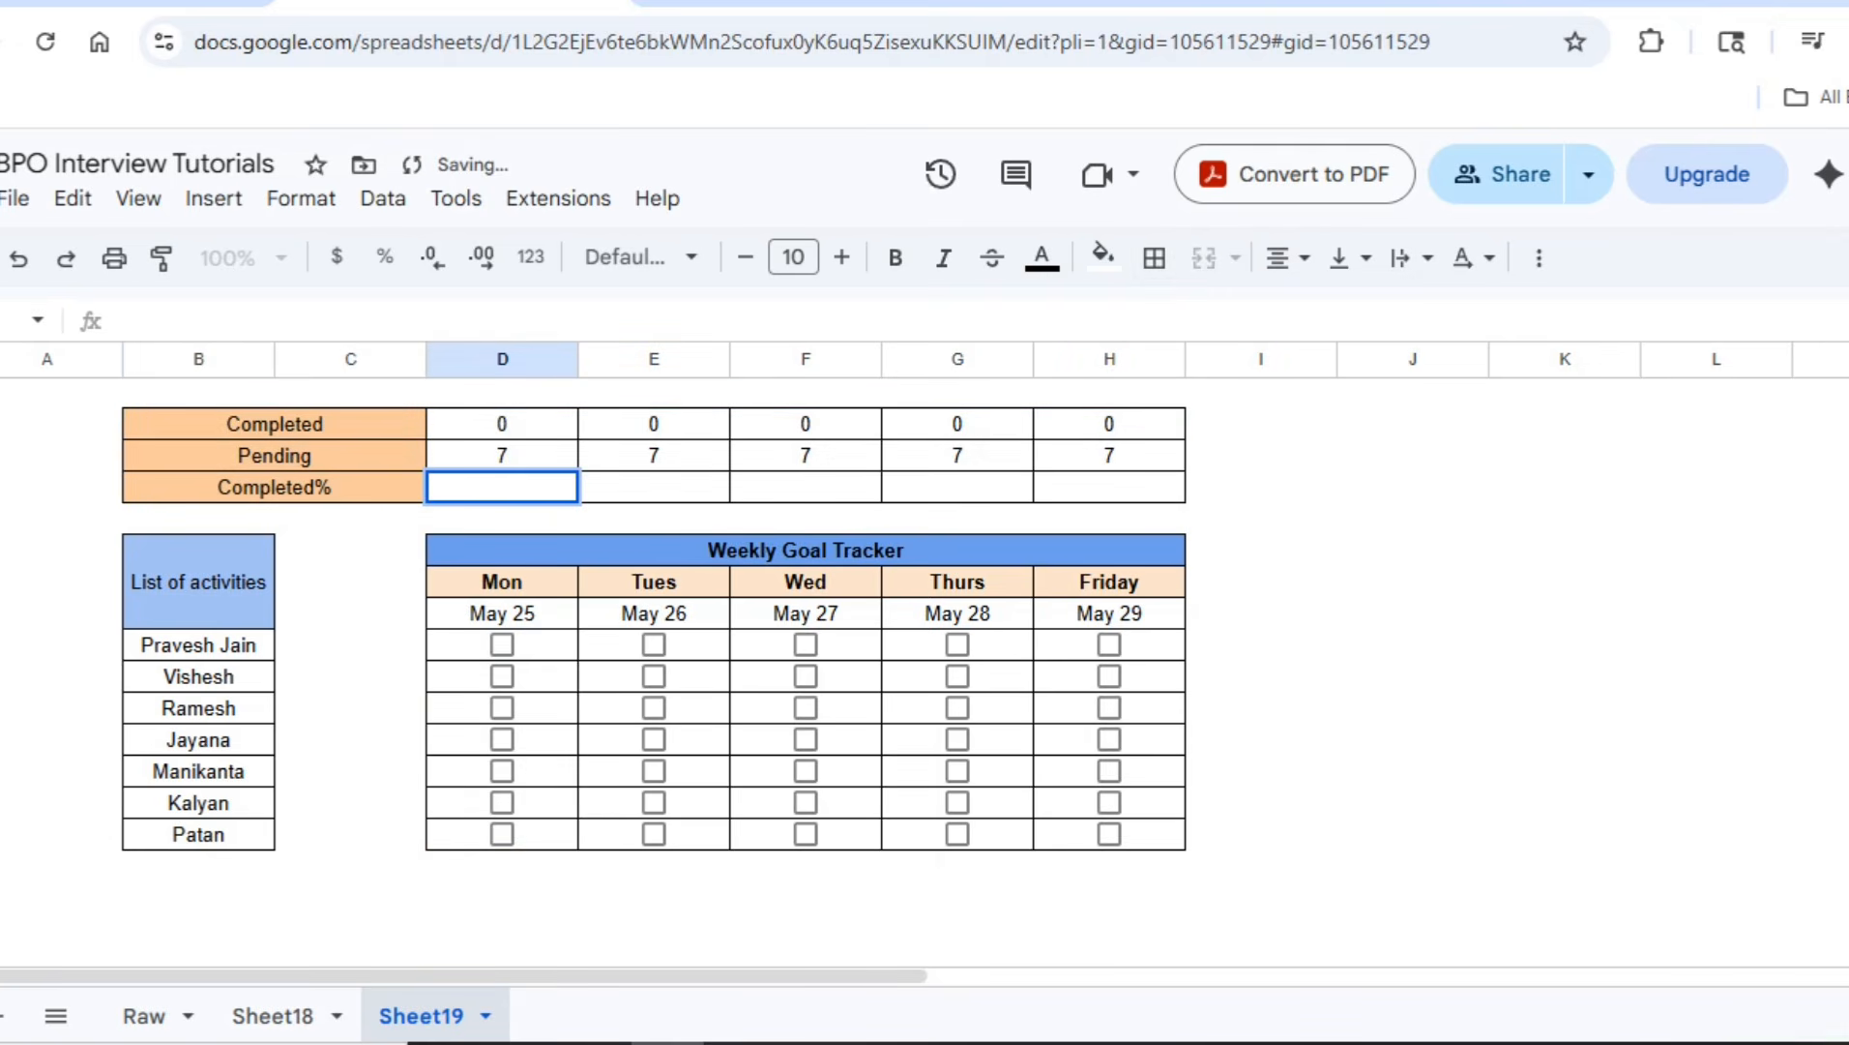
{"action": "left_click", "coordinate": [273, 1016]}
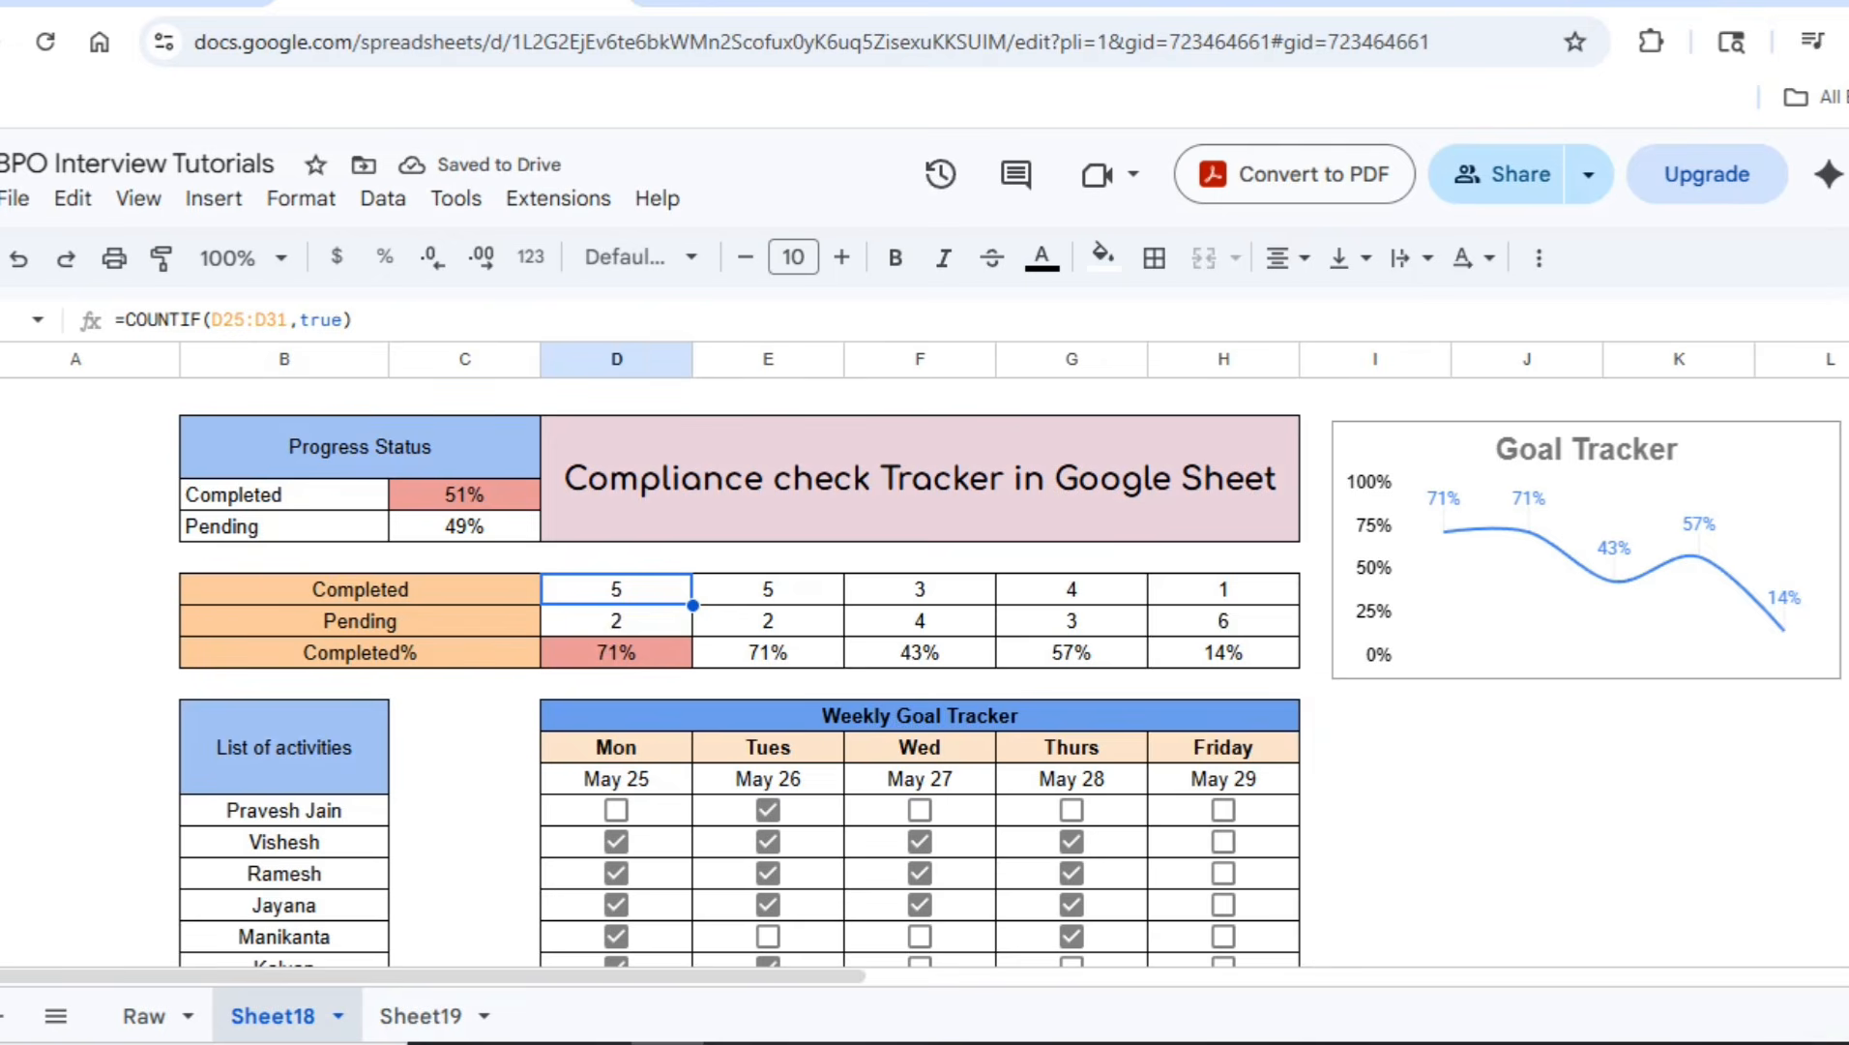
{"action": "left_click", "coordinate": [616, 683]}
{"action": "left_click", "coordinate": [616, 652]}
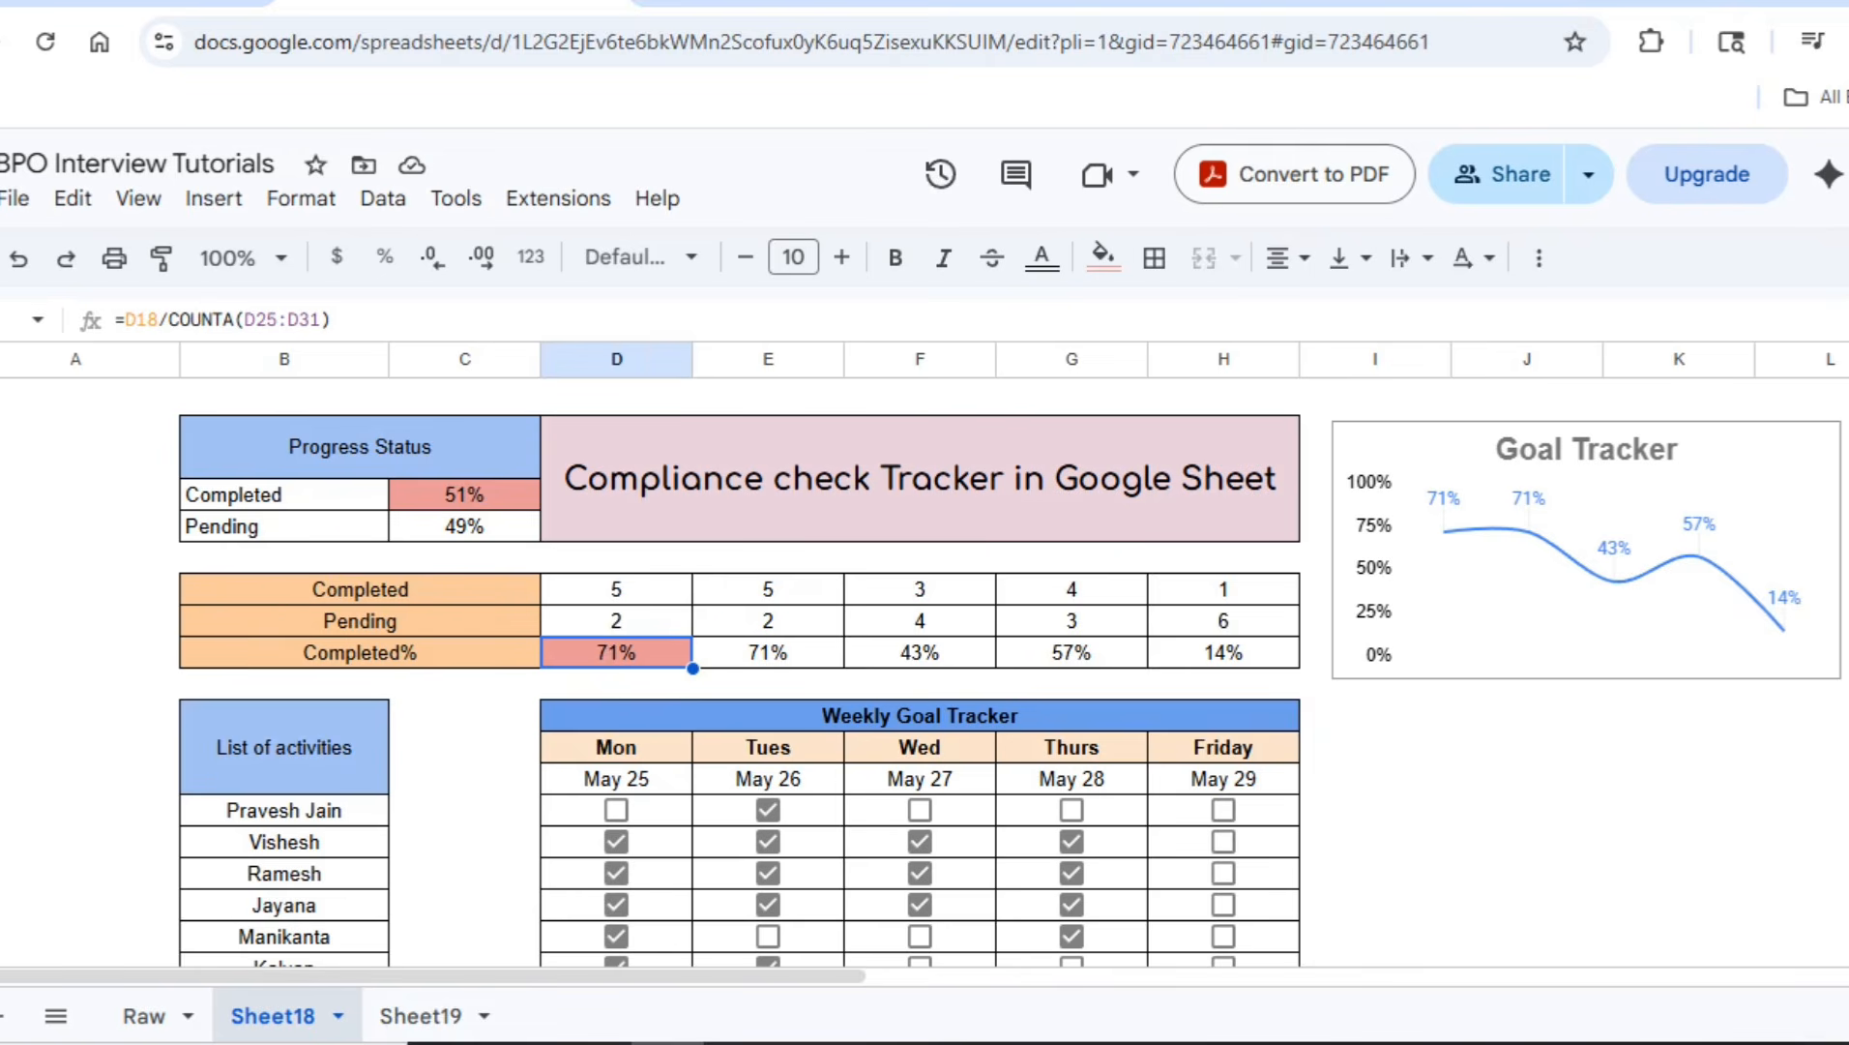
{"action": "left_click", "coordinate": [420, 1016]}
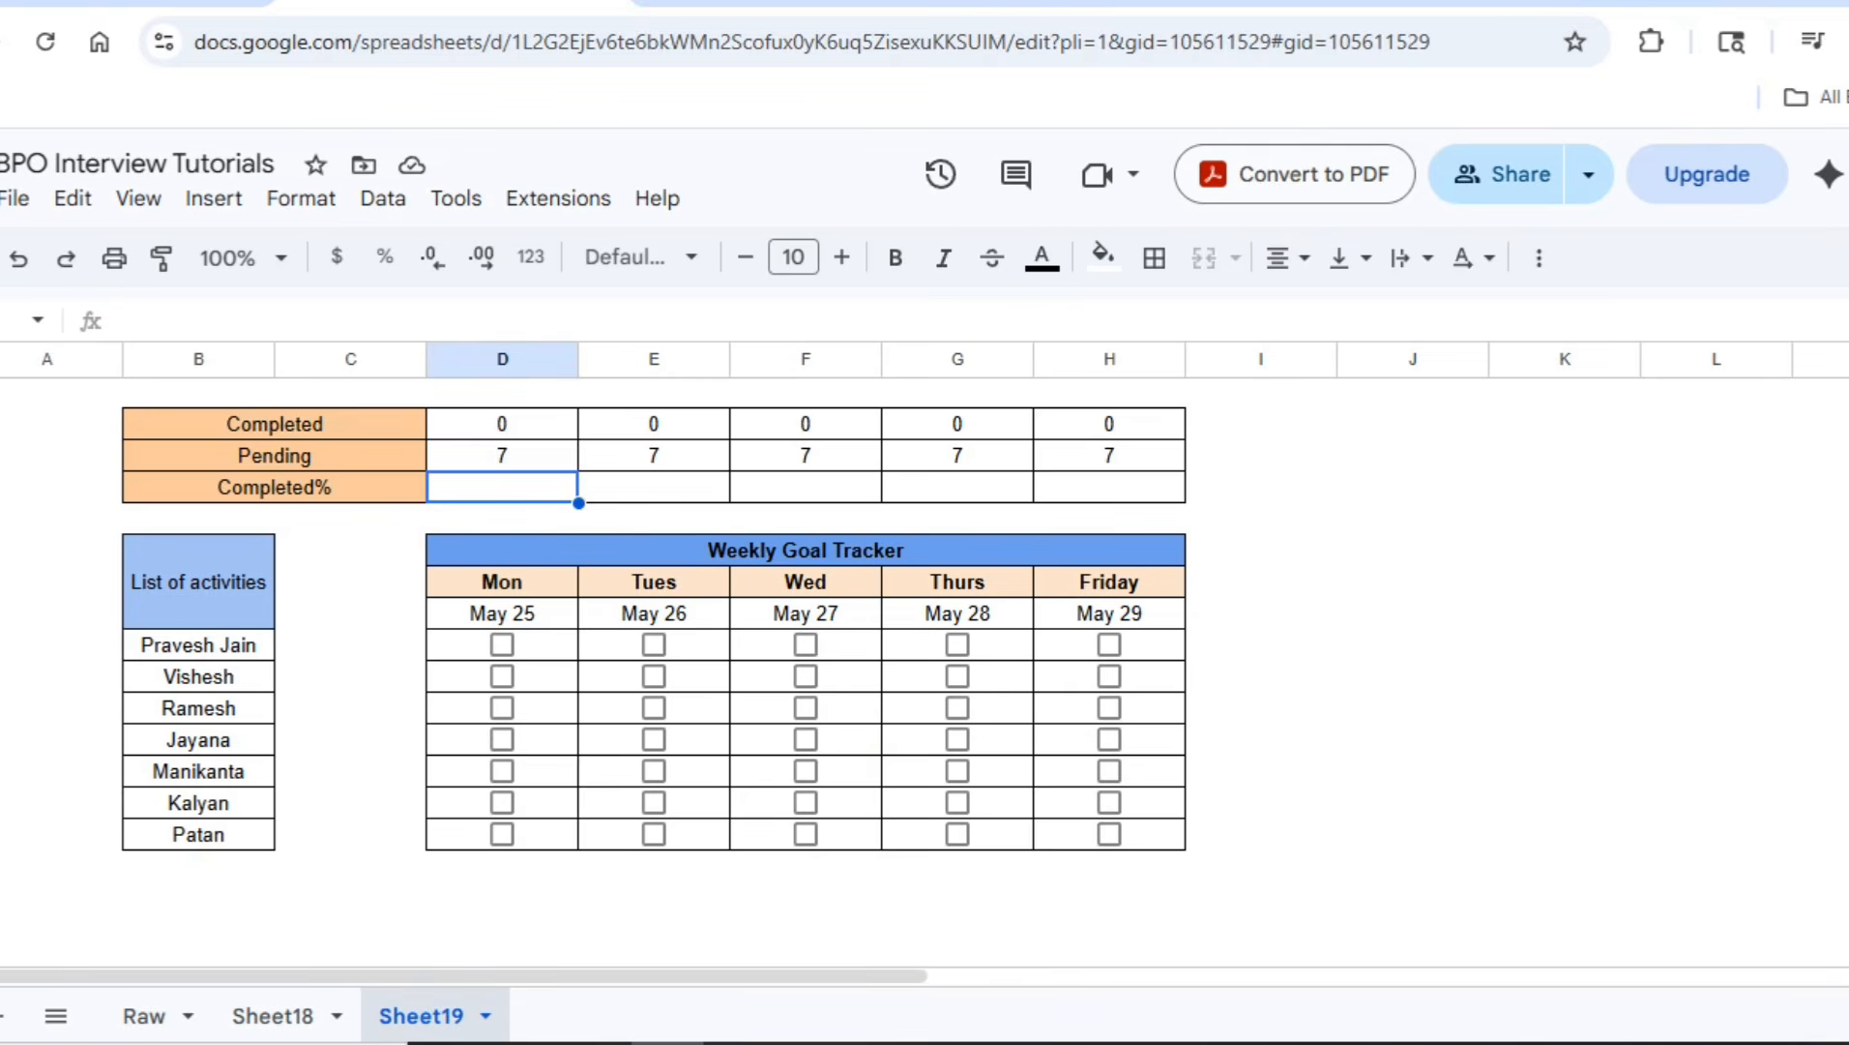
Enter the formula =D29/counta(D36:D42) in Monday's Completed% cell and format the cell as a percentage
{"action": "type", "text": "=D29"}
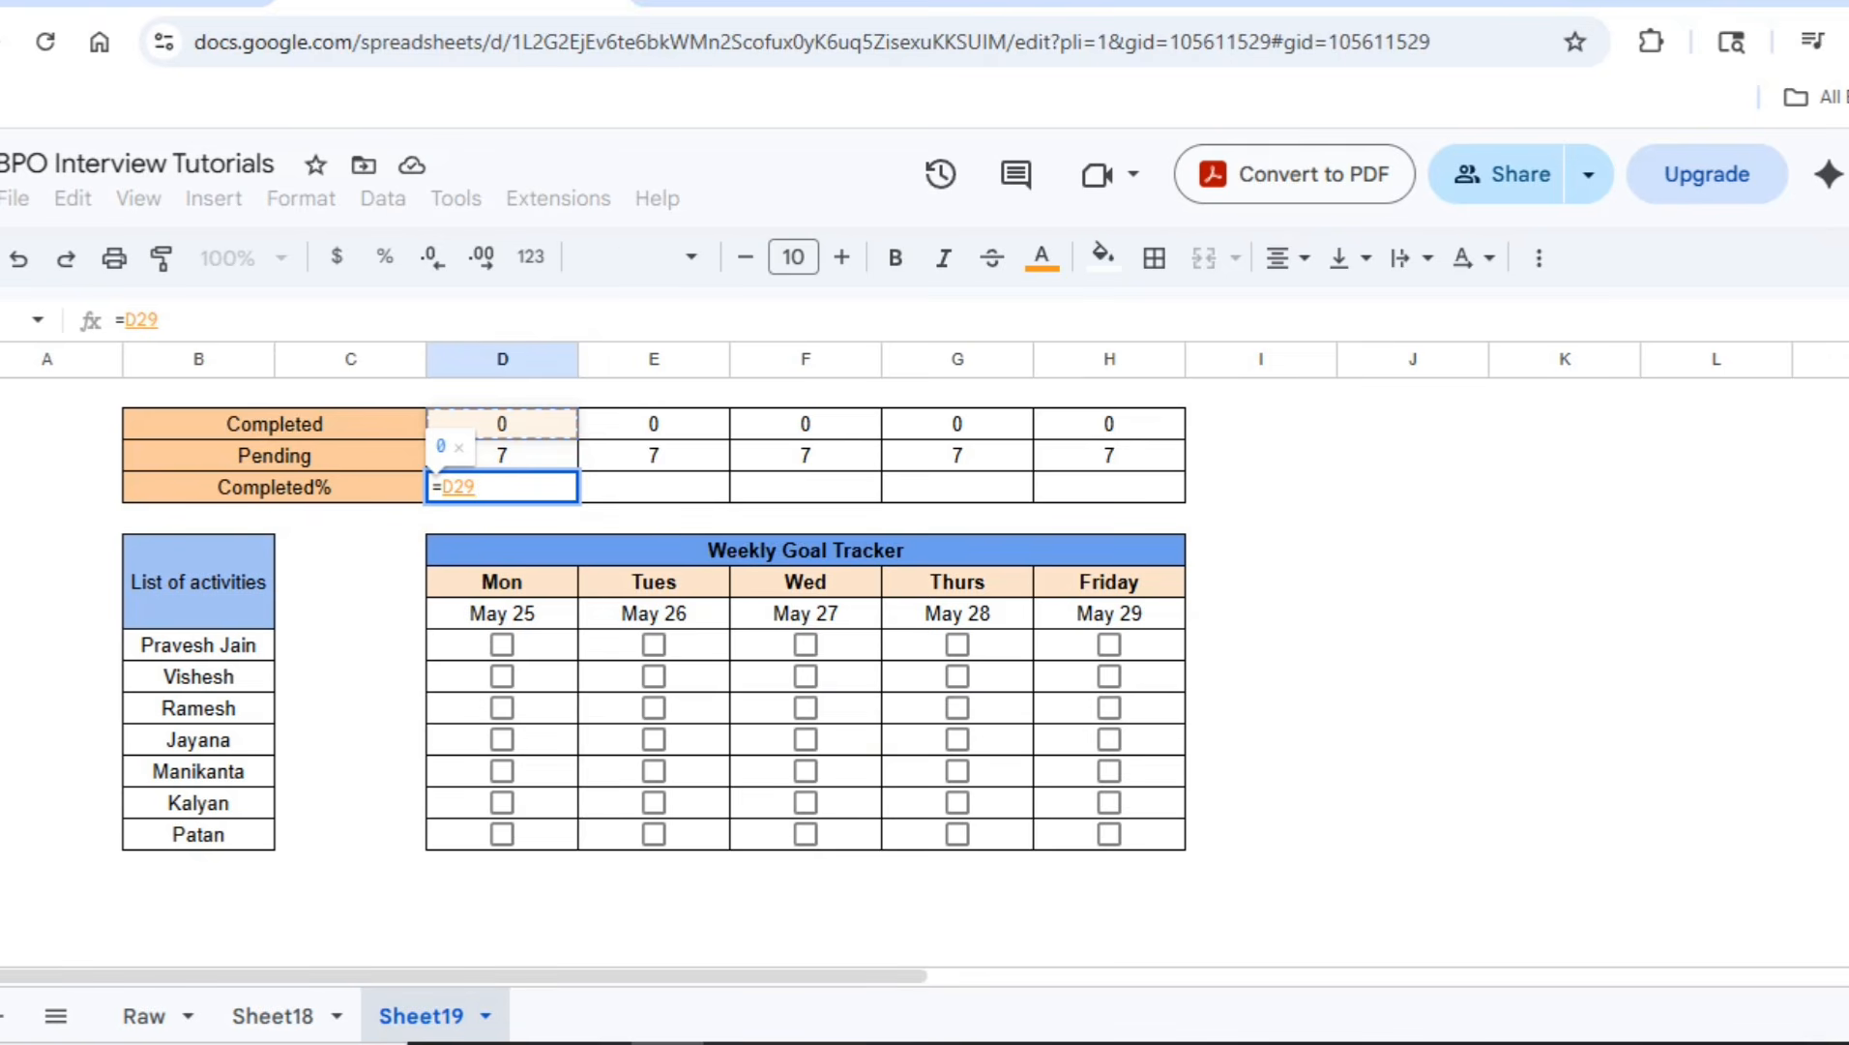
{"action": "type", "text": "/"}
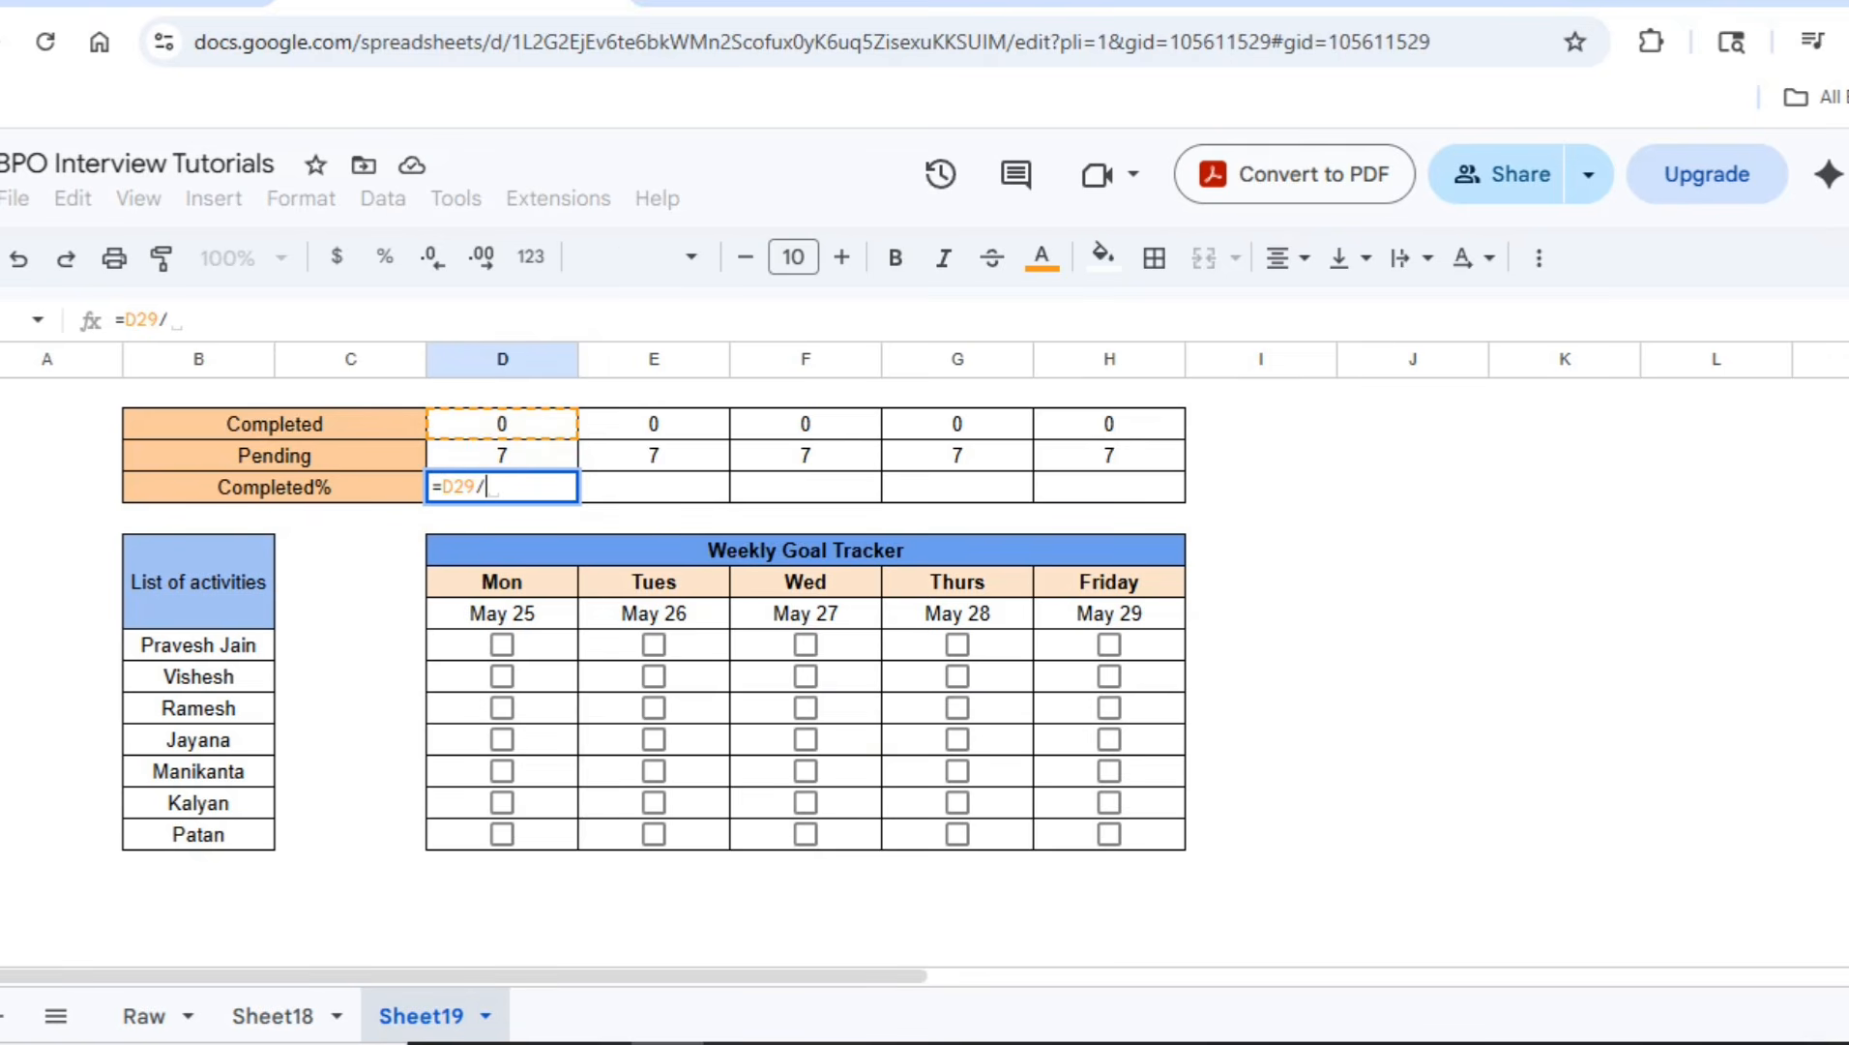
{"action": "type", "text": "cou"}
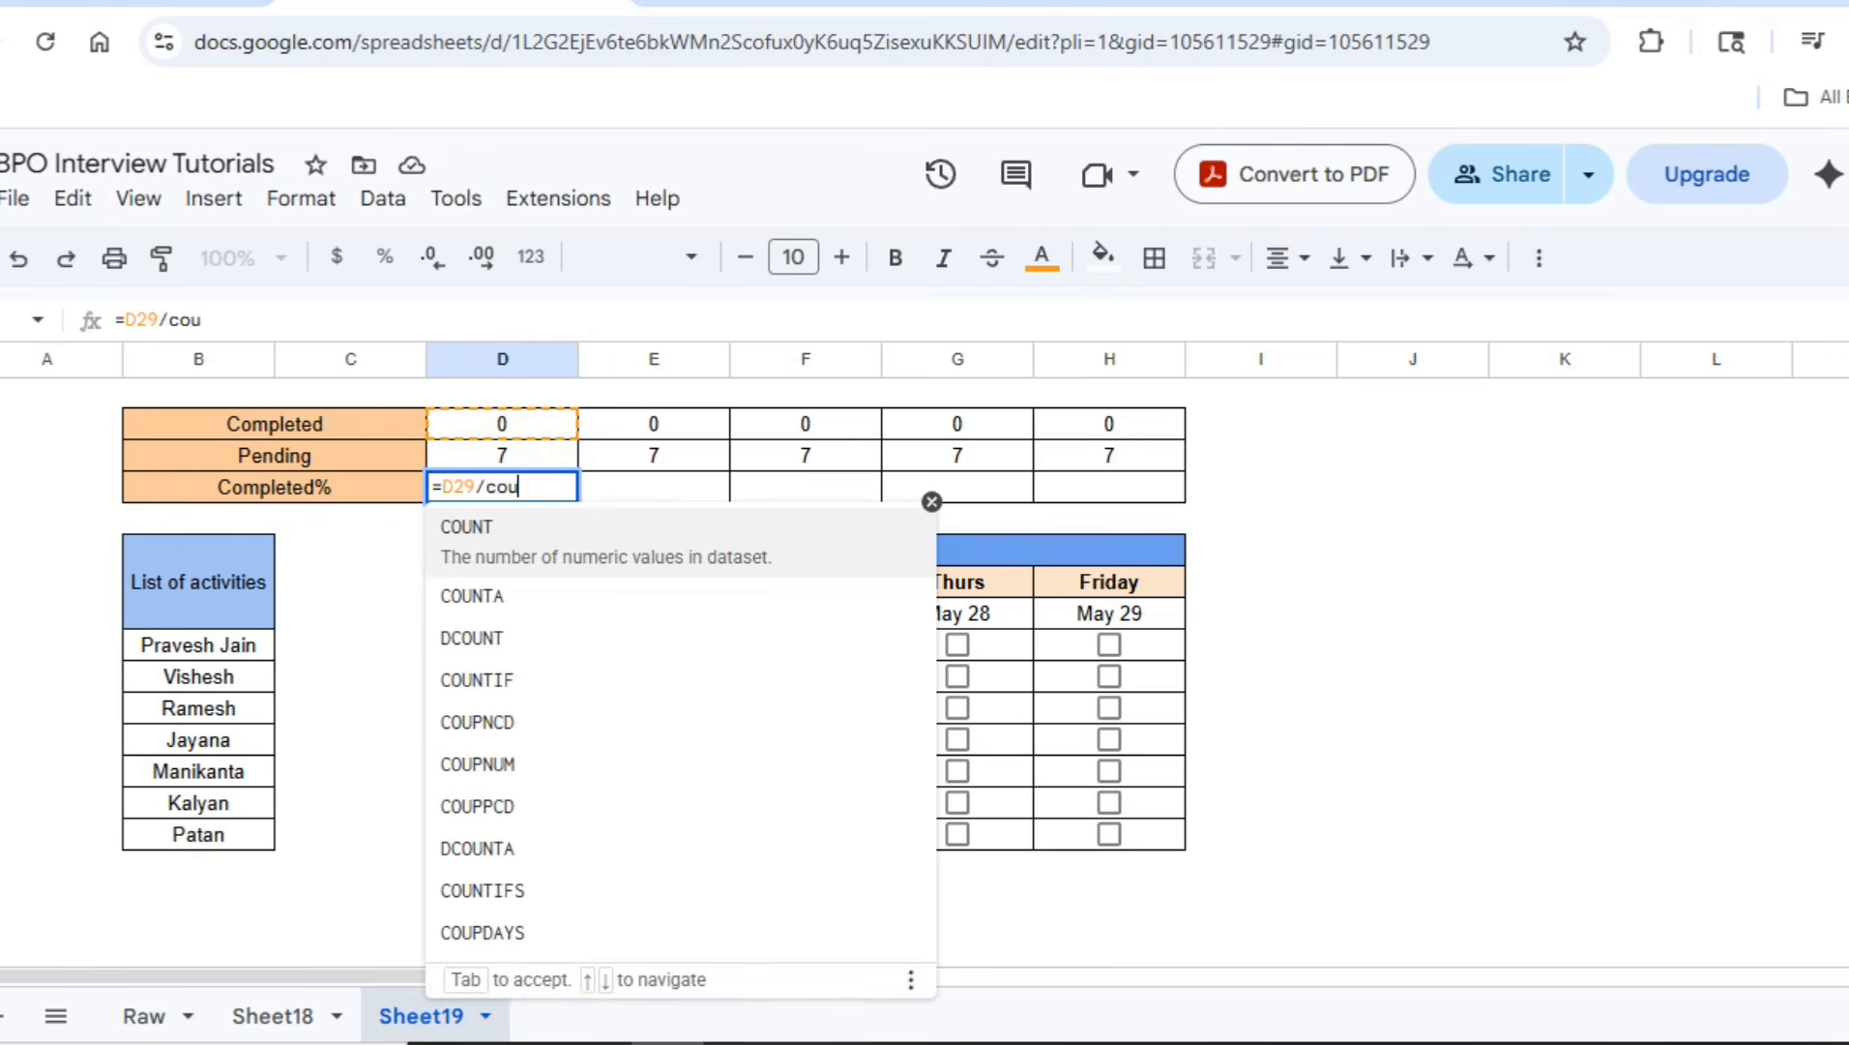
{"action": "type", "text": "nta("}
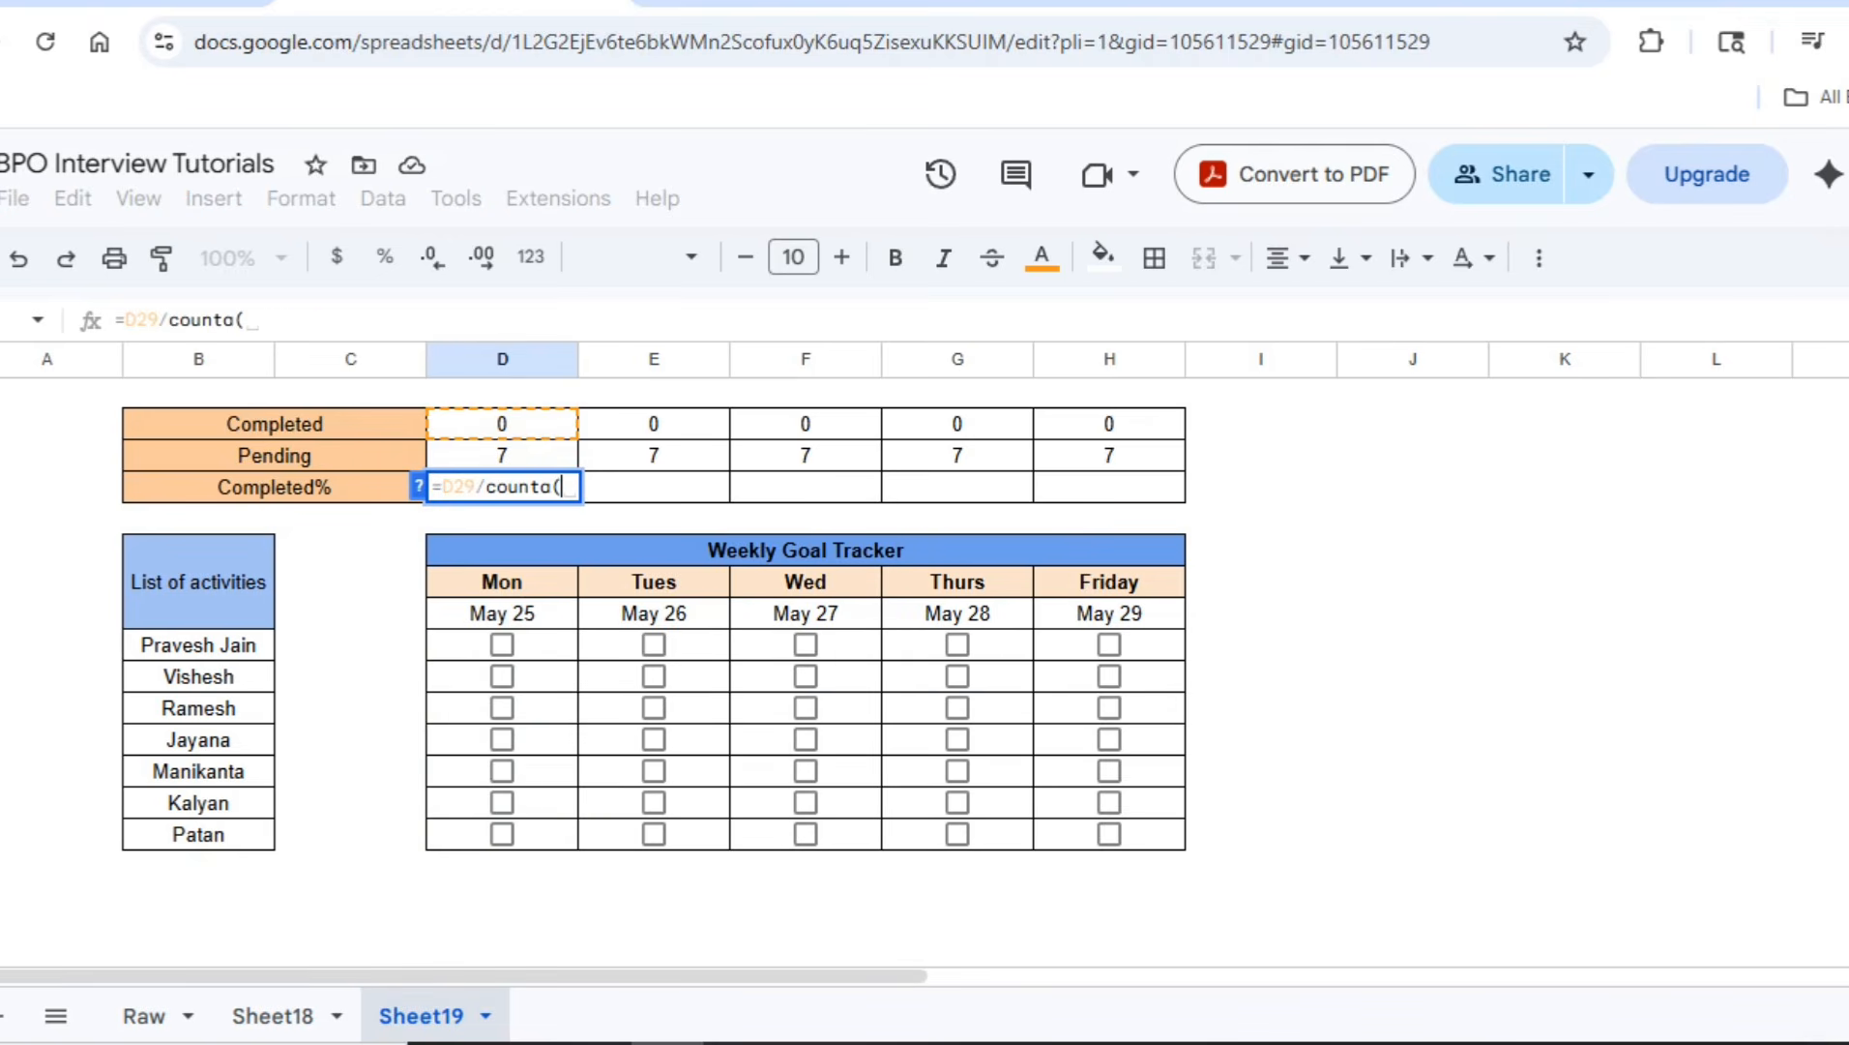
{"action": "left_click_drag", "start_coordinate": [502, 645], "coordinate": [502, 834]}
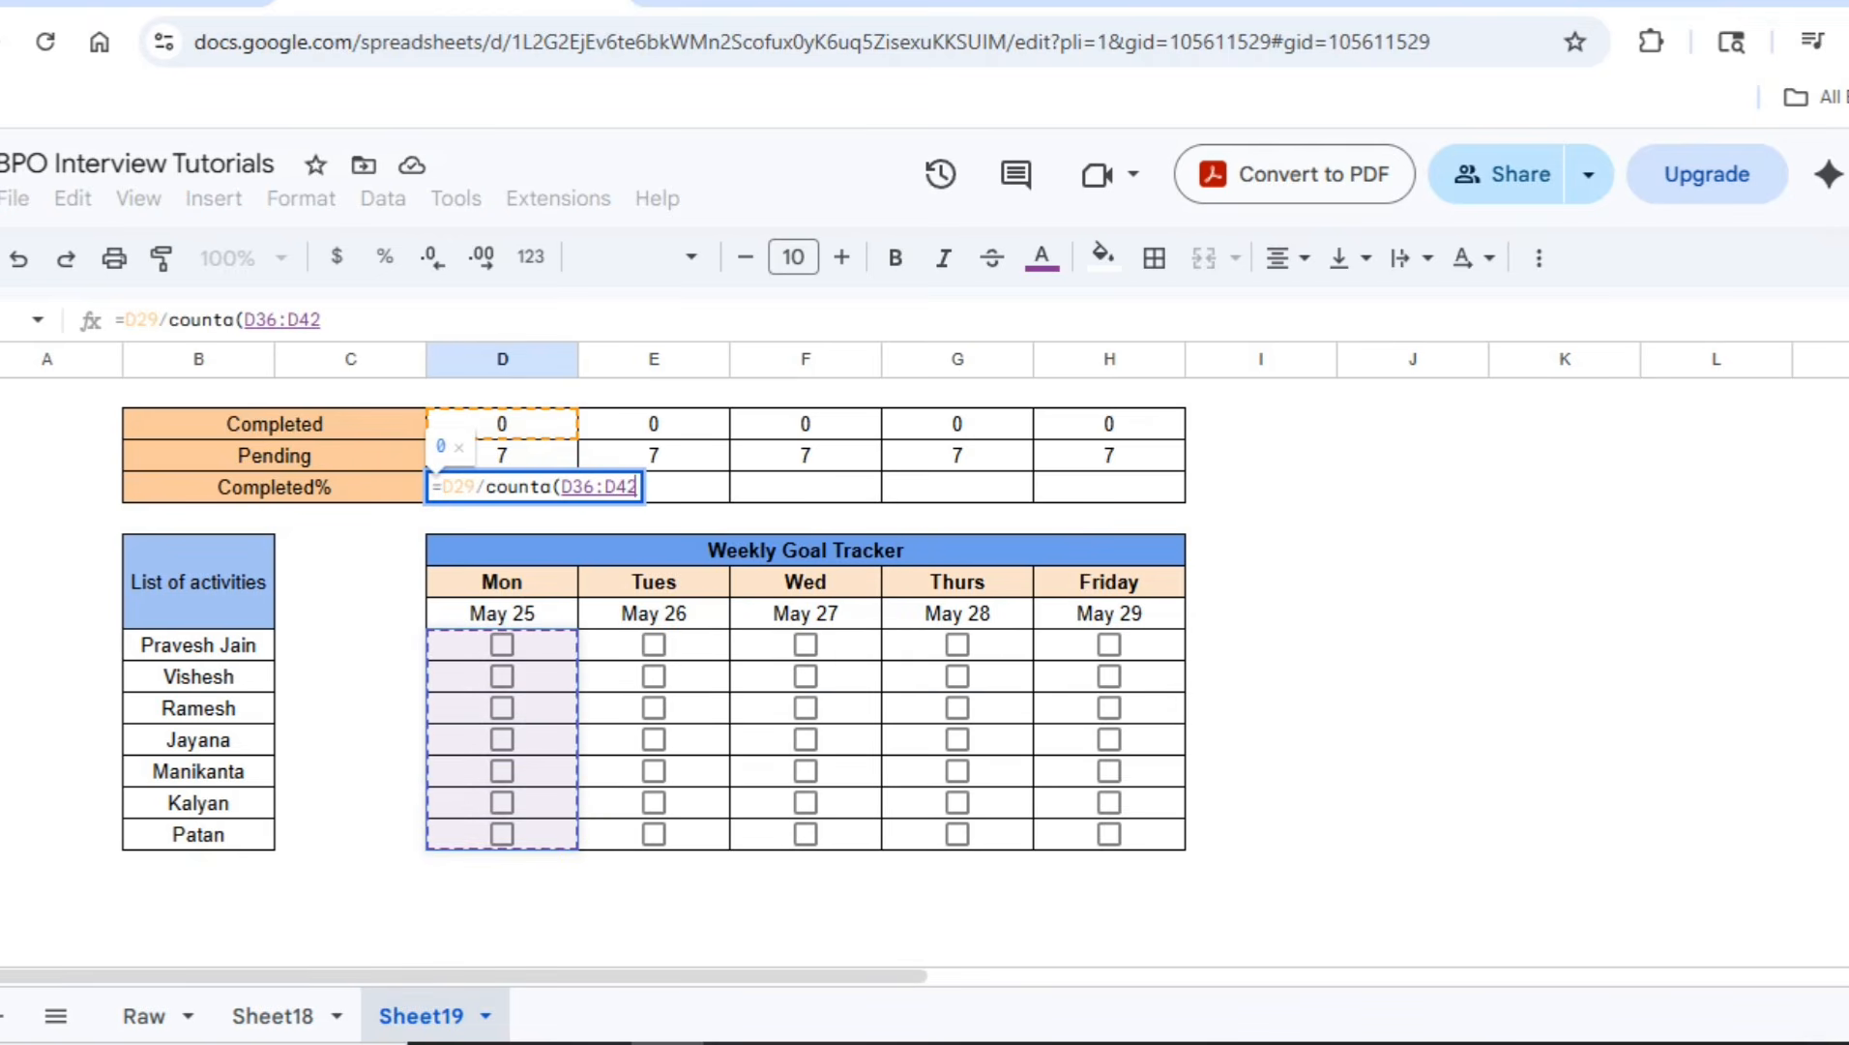
{"action": "type", "text": ")"}
{"action": "key", "text": "Up"}
{"action": "key", "text": "Up"}
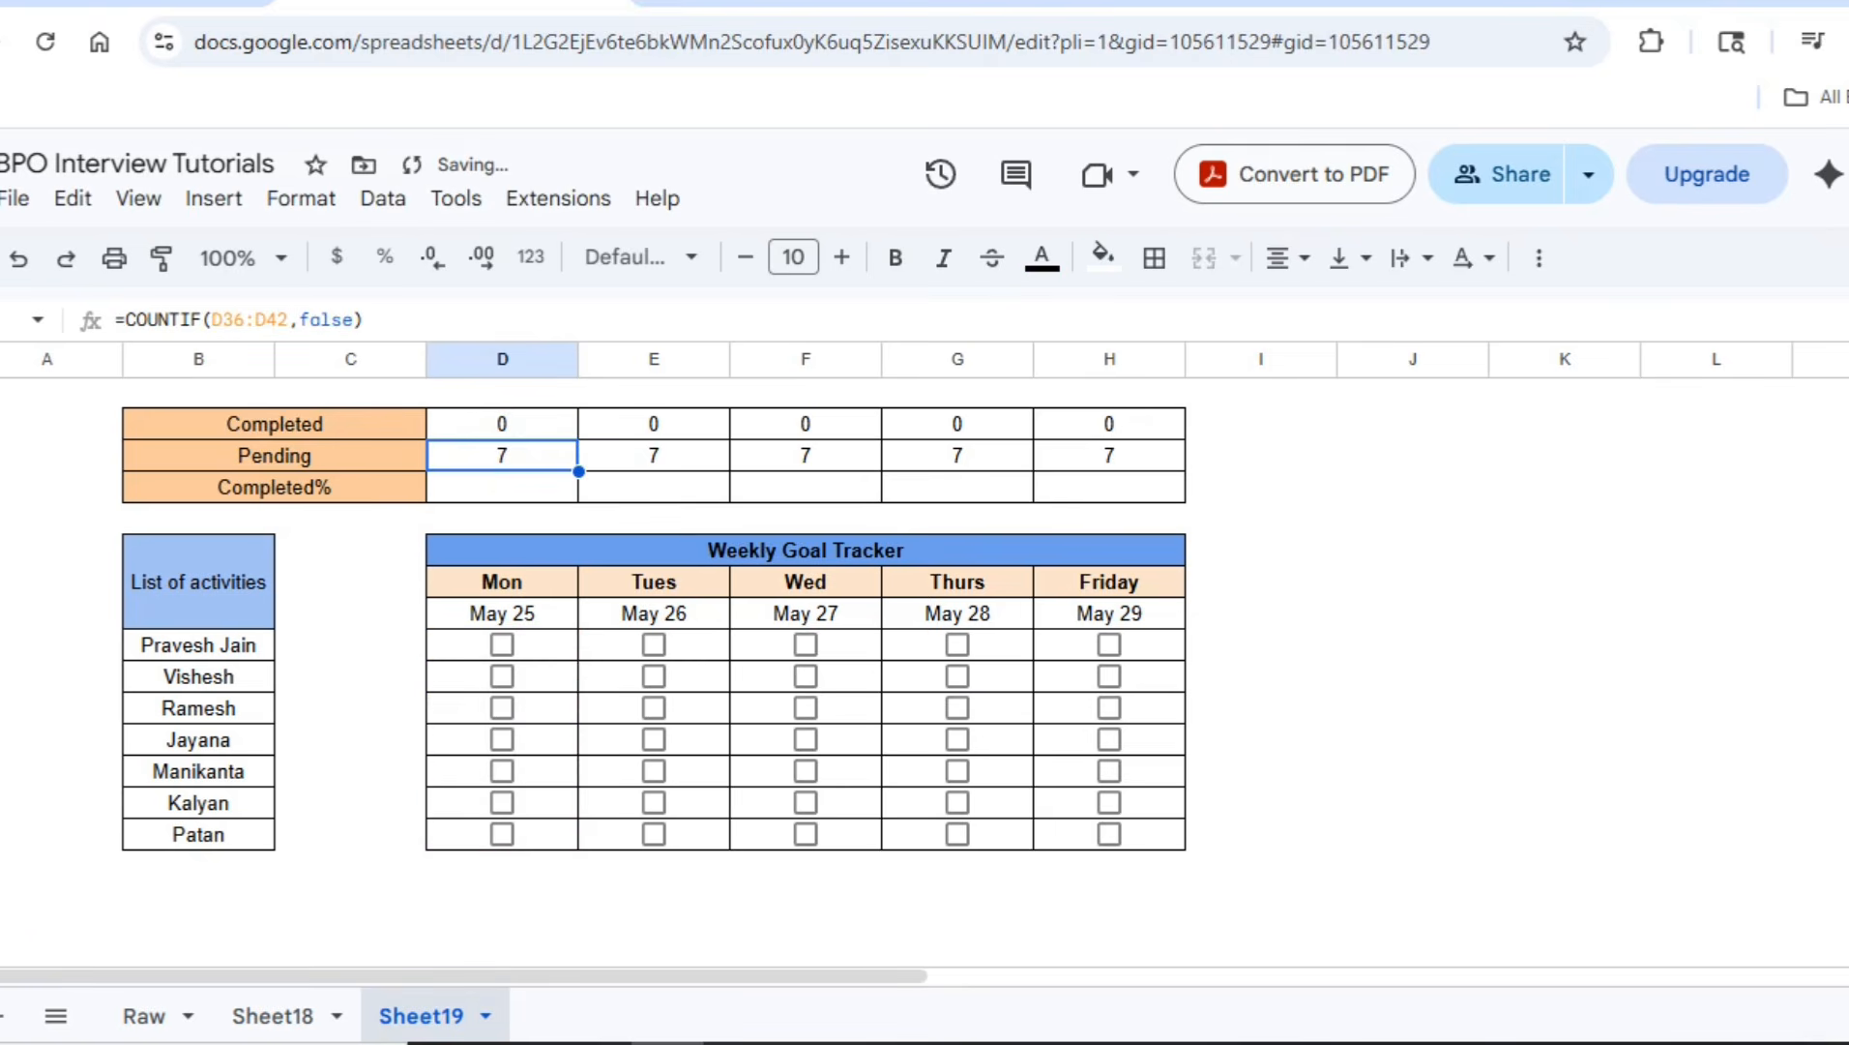
{"action": "key", "text": "Down"}
{"action": "key", "text": "Down"}
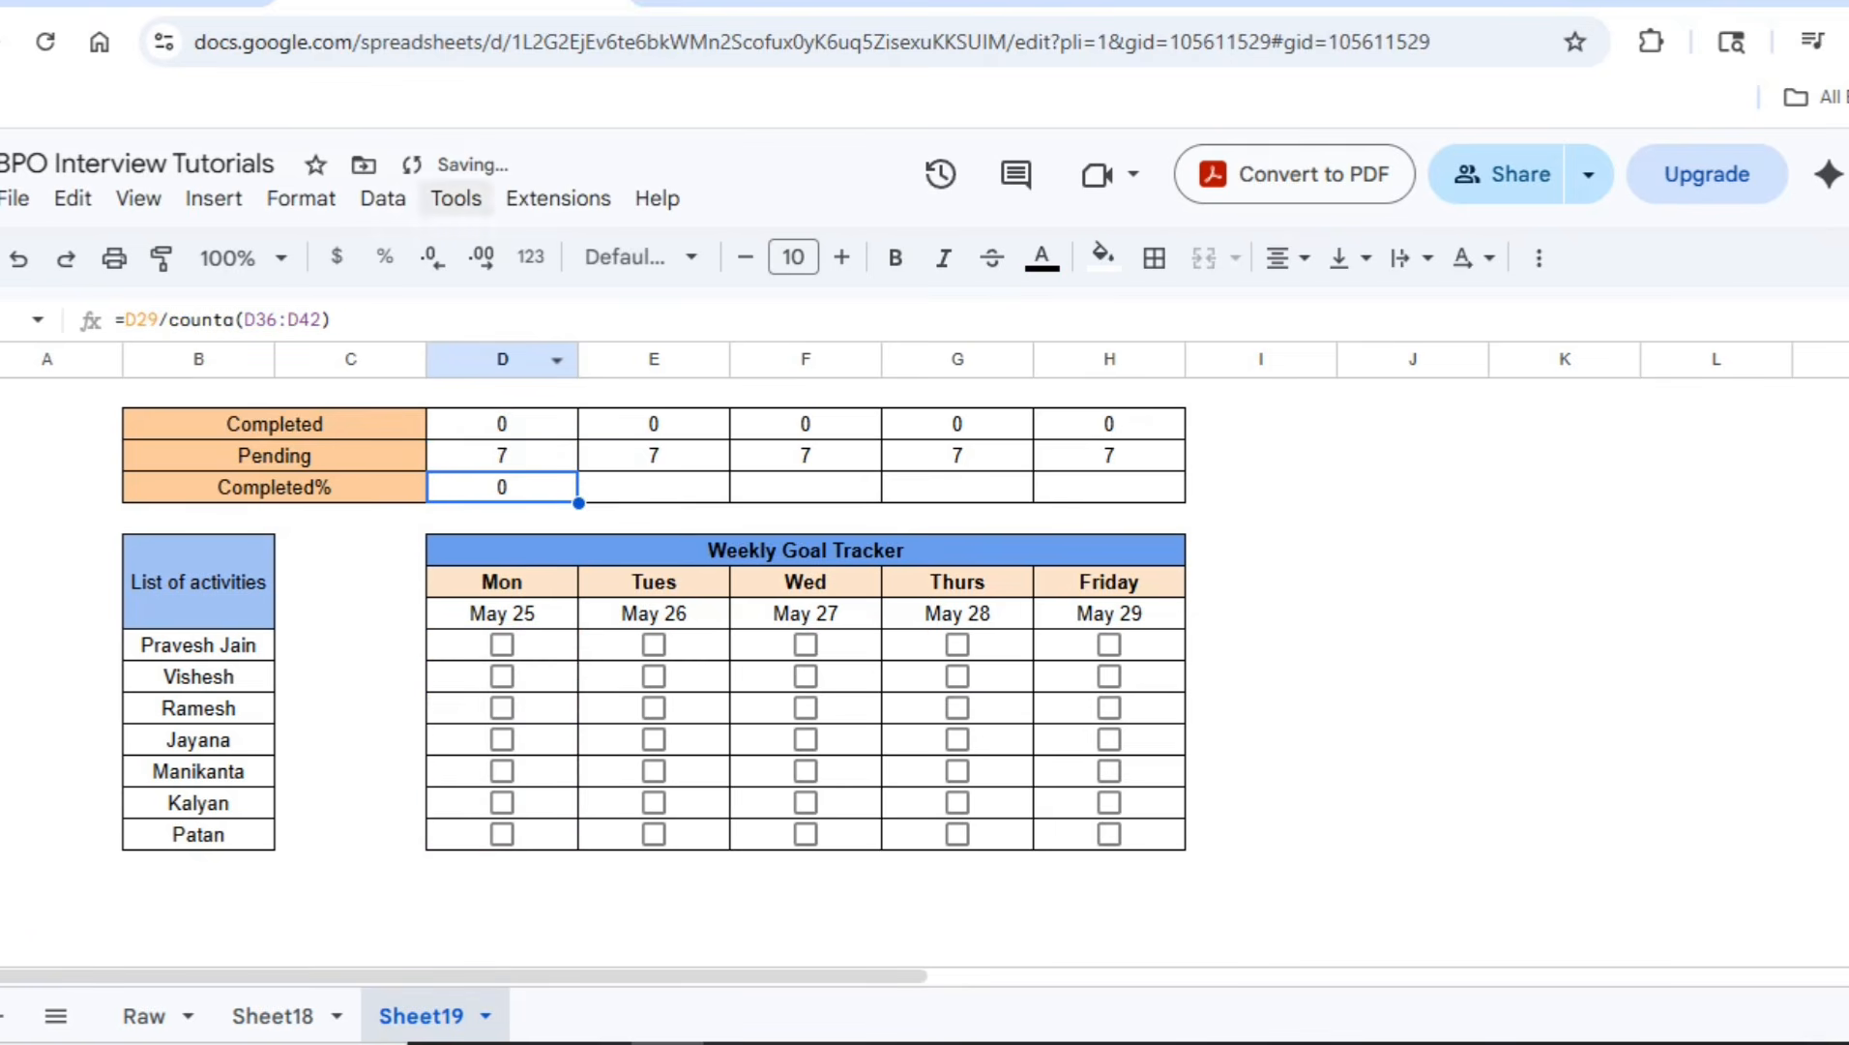
{"action": "left_click", "coordinate": [384, 256]}
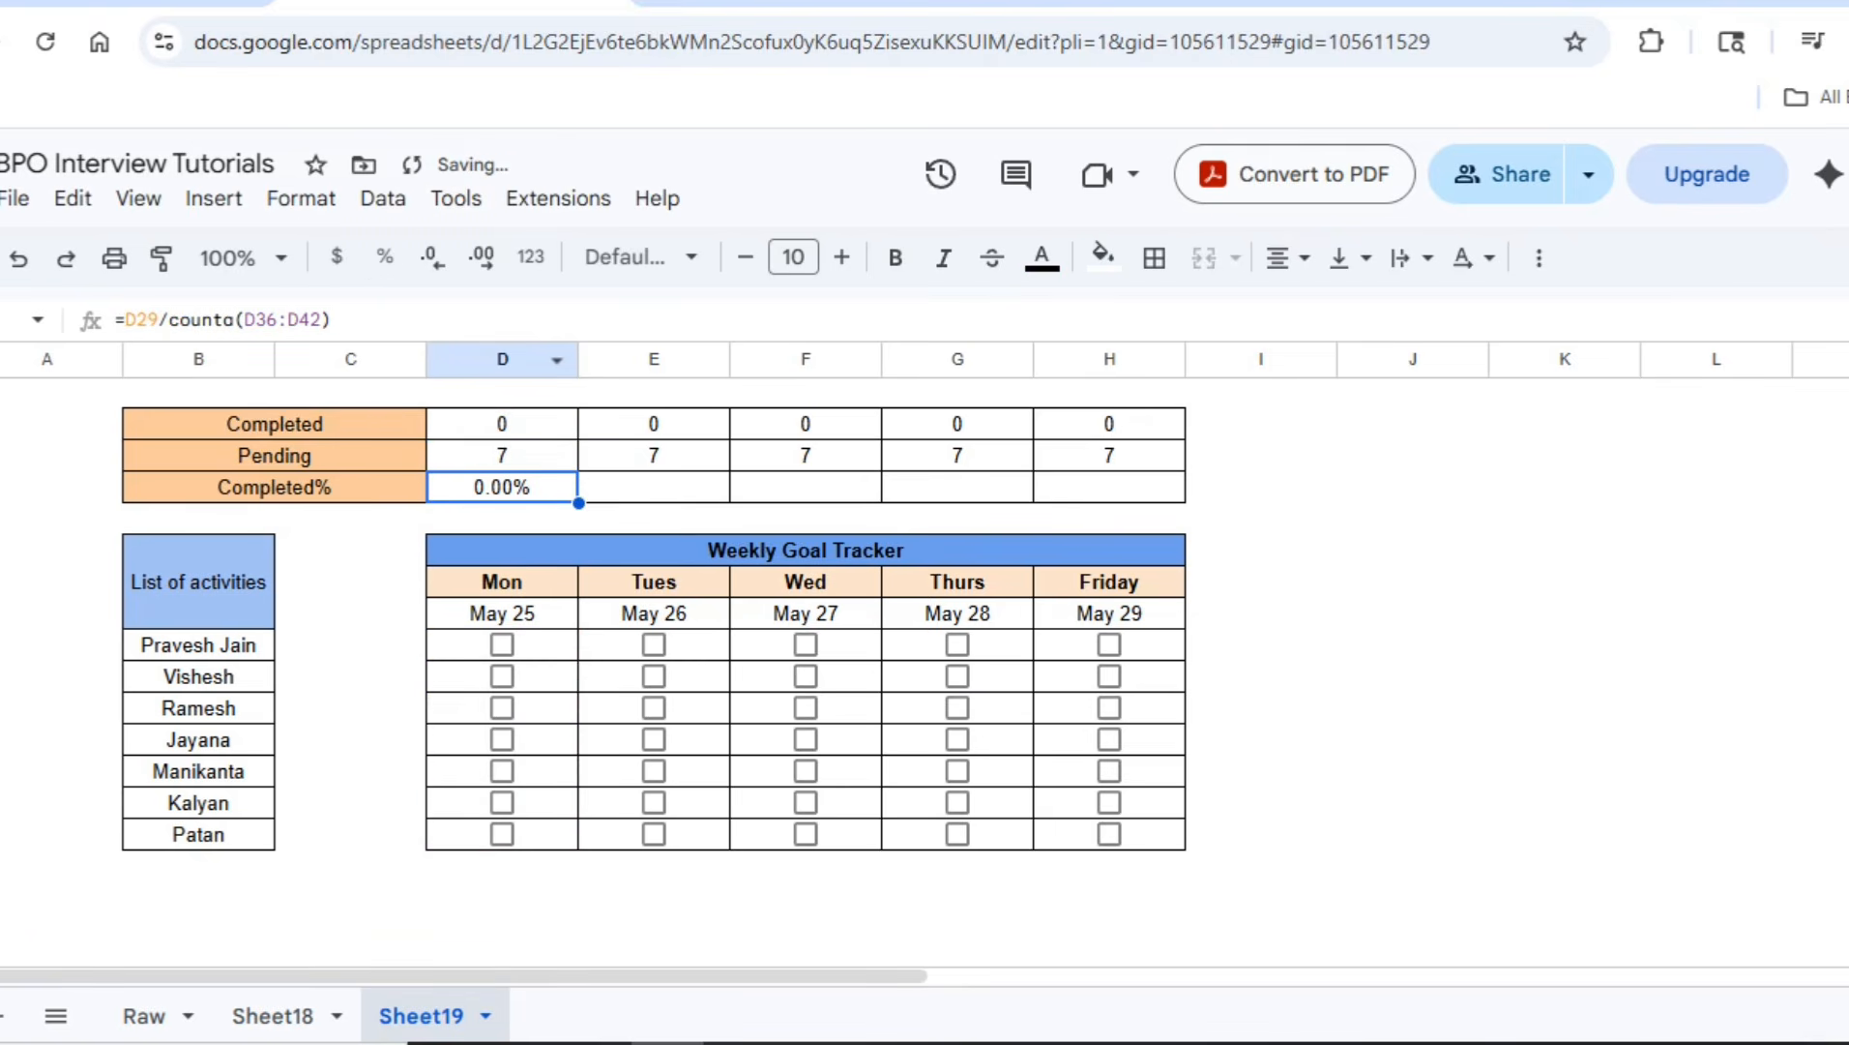
Test the Completed% formula by ticking all seven Monday checkboxes one after another
{"action": "left_click", "coordinate": [546, 645]}
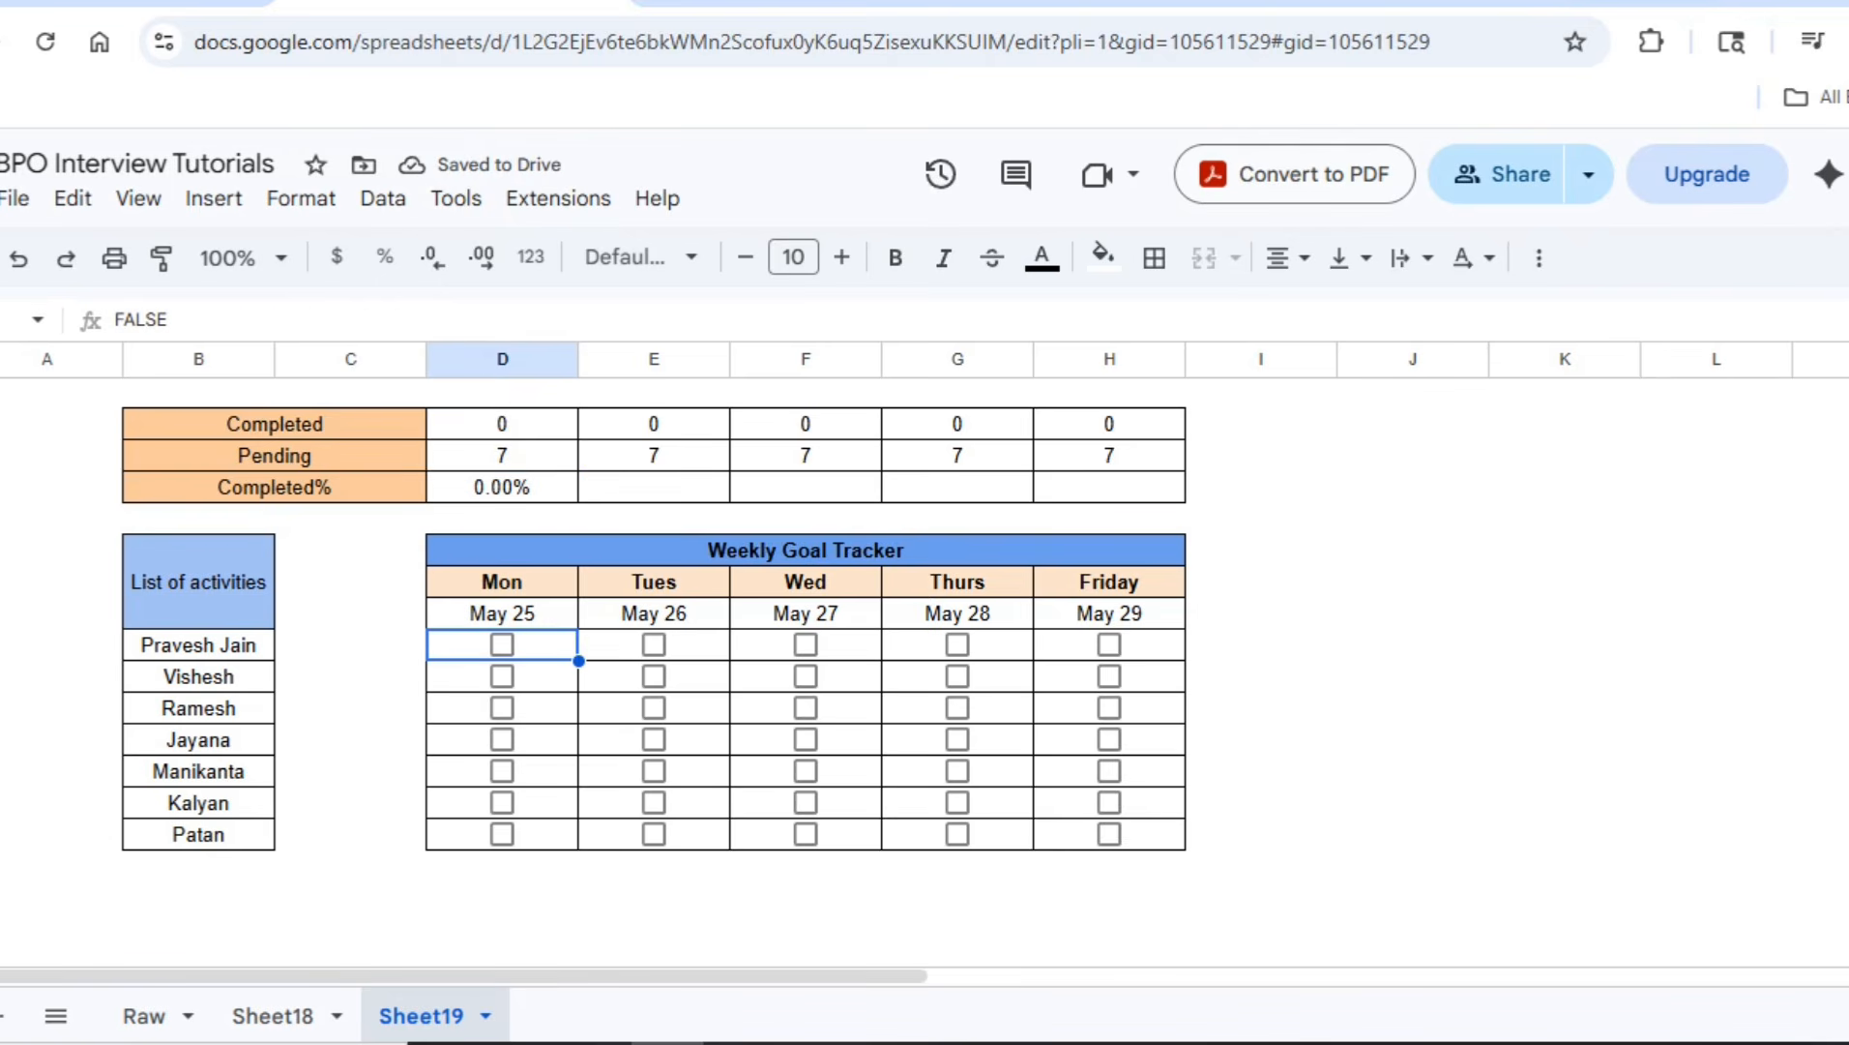
{"action": "key", "text": "space"}
{"action": "key", "text": "Down"}
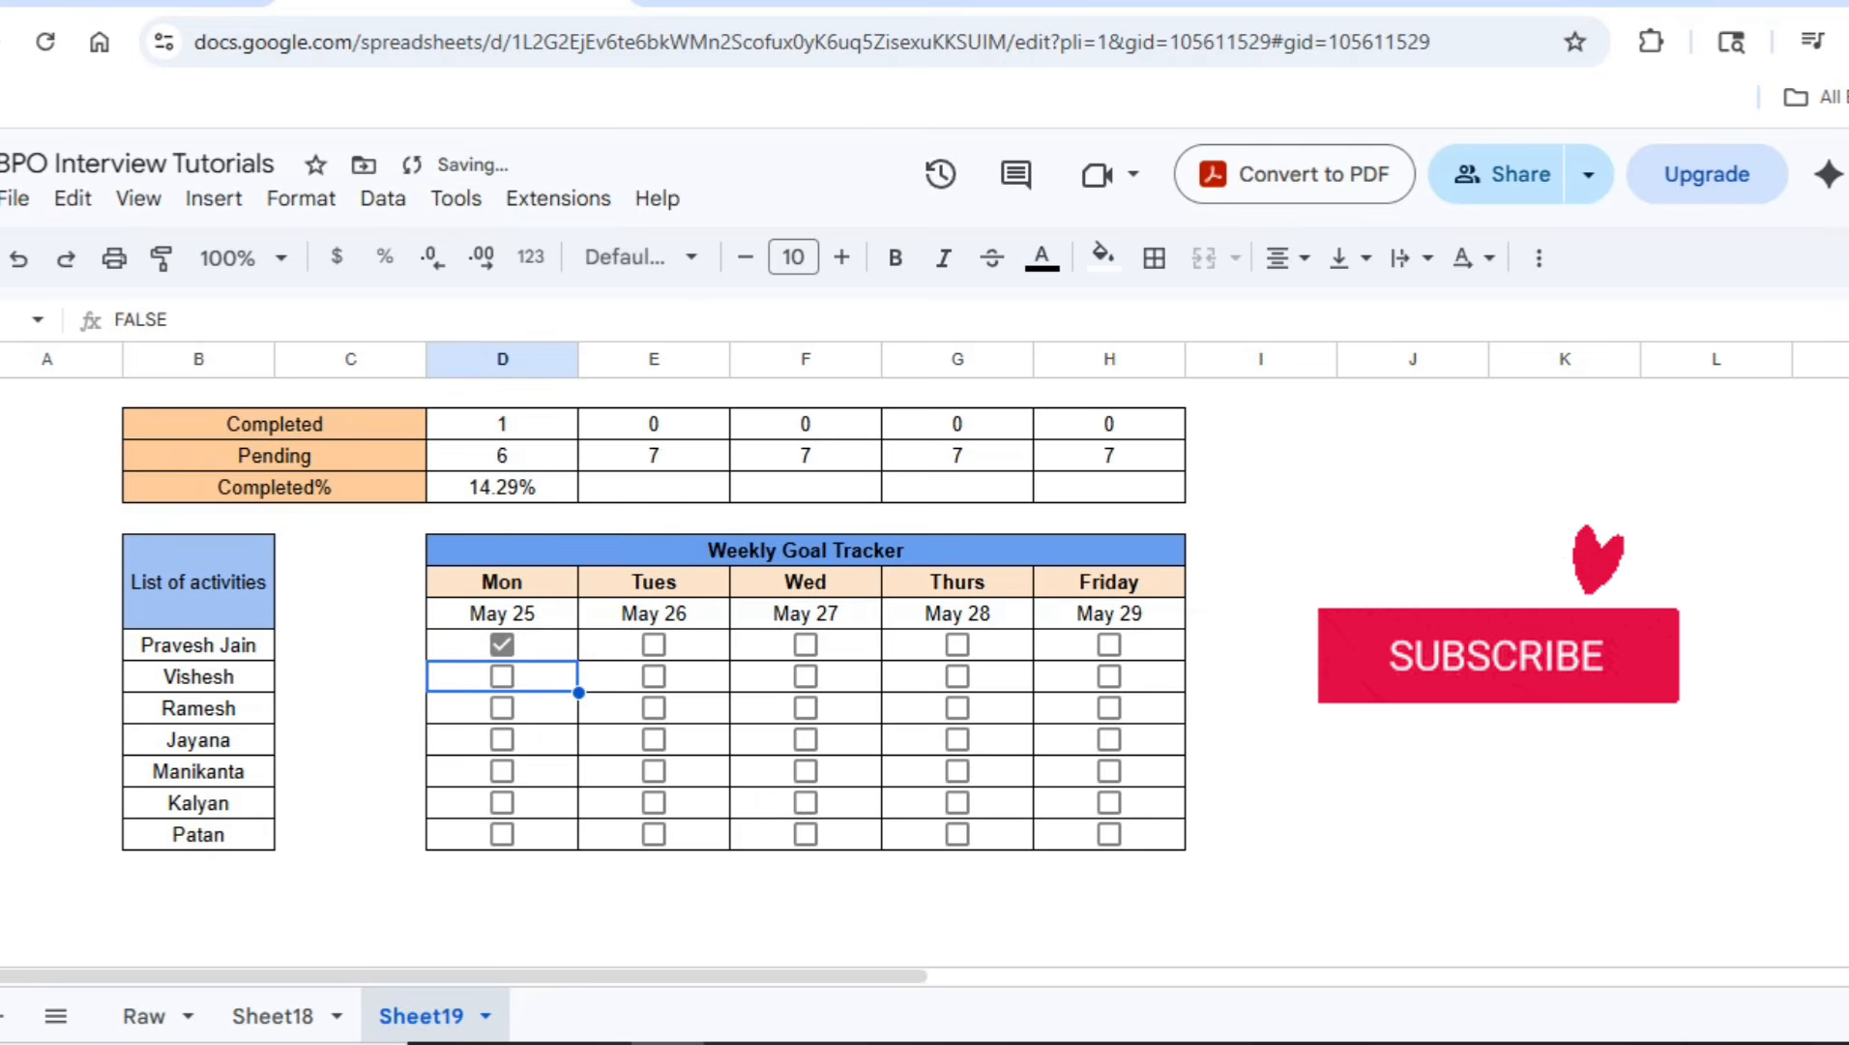
{"action": "key", "text": "space"}
{"action": "key", "text": "Left"}
{"action": "key", "text": "Return"}
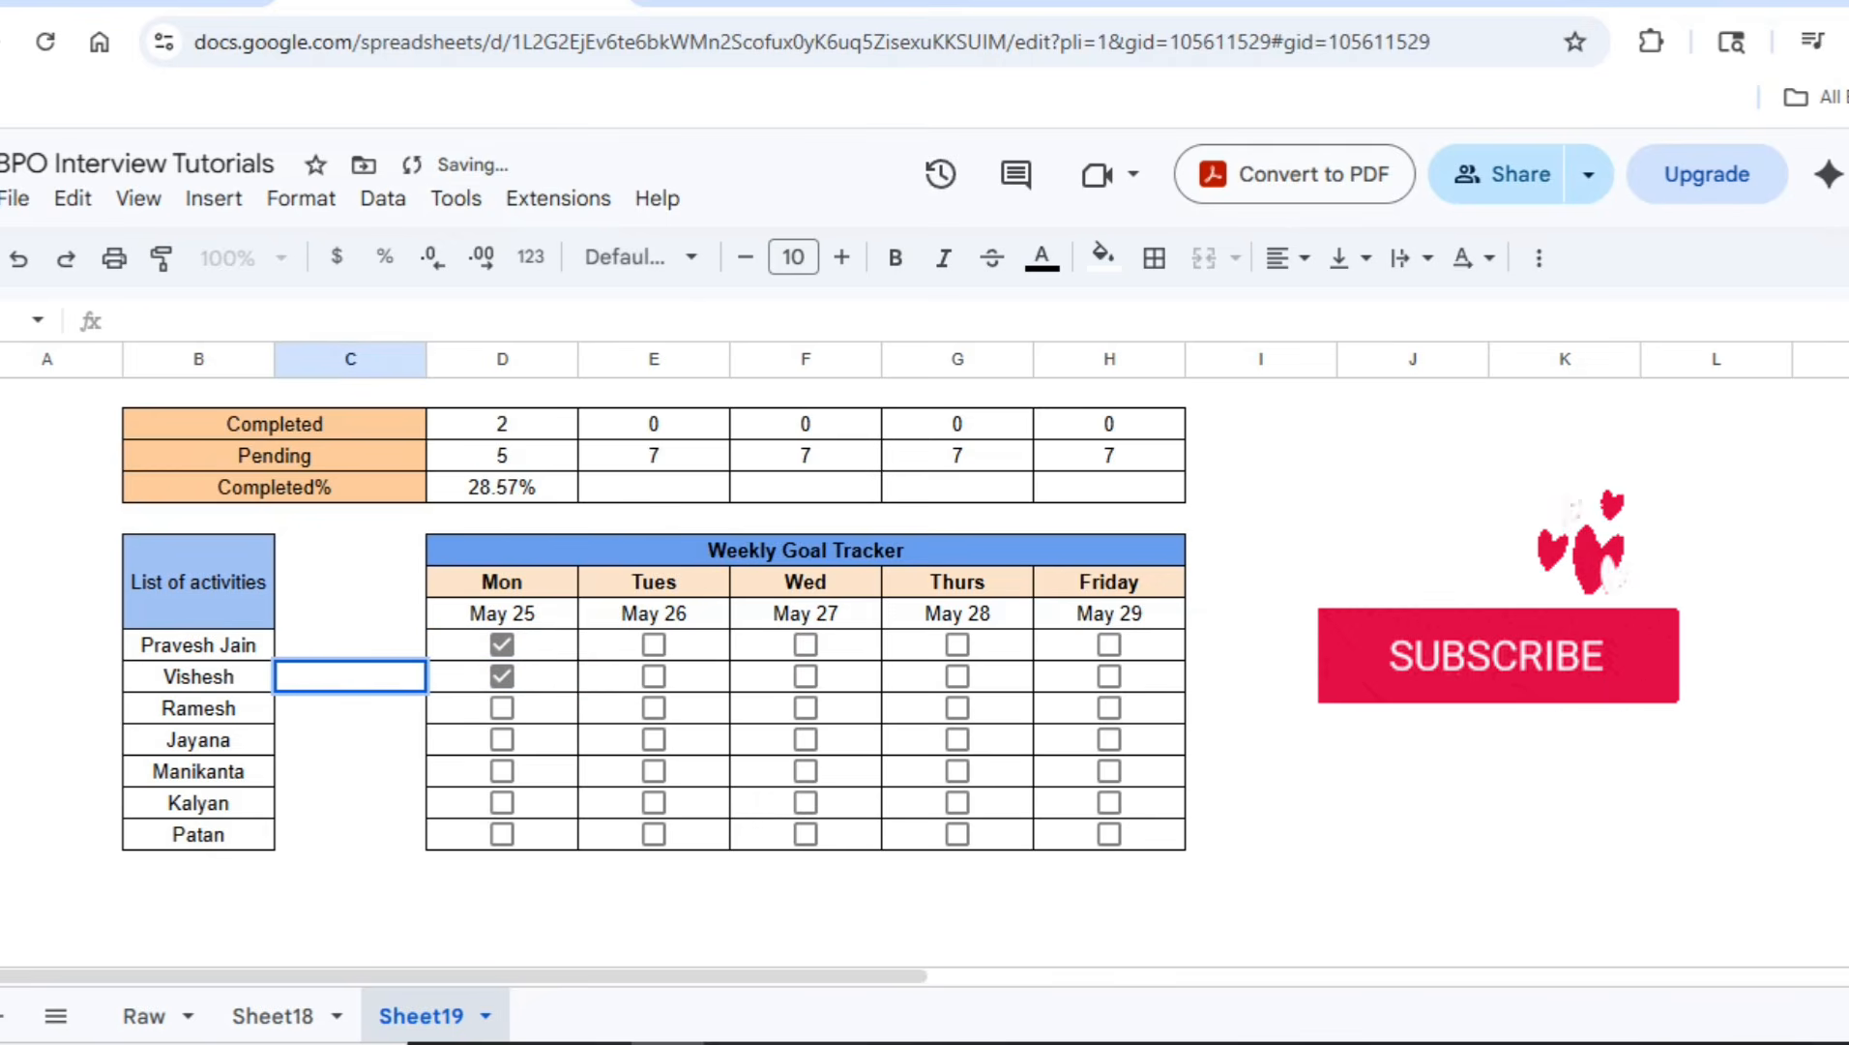
{"action": "key", "text": "Tab"}
{"action": "key", "text": "Down"}
{"action": "key", "text": "space"}
{"action": "key", "text": "Left"}
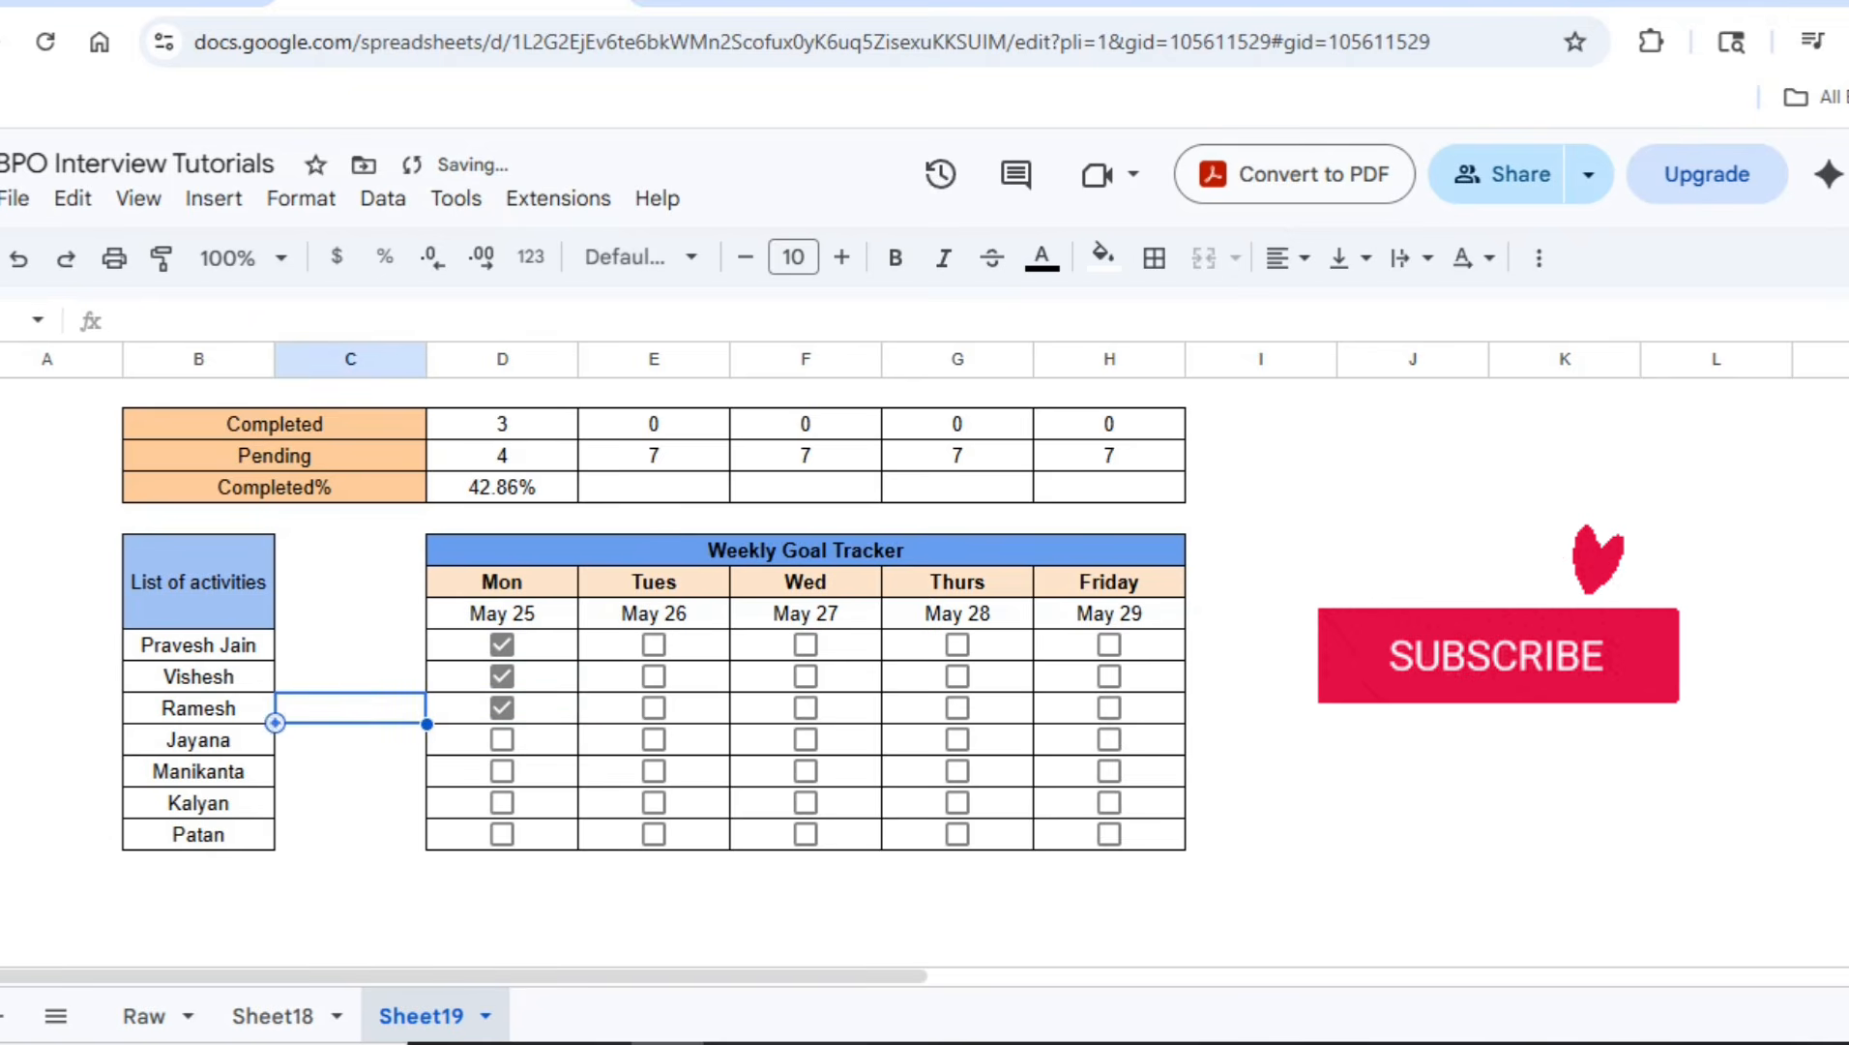
{"action": "key", "text": "Tab"}
{"action": "key", "text": "Down"}
{"action": "key", "text": "space"}
{"action": "key", "text": "Down"}
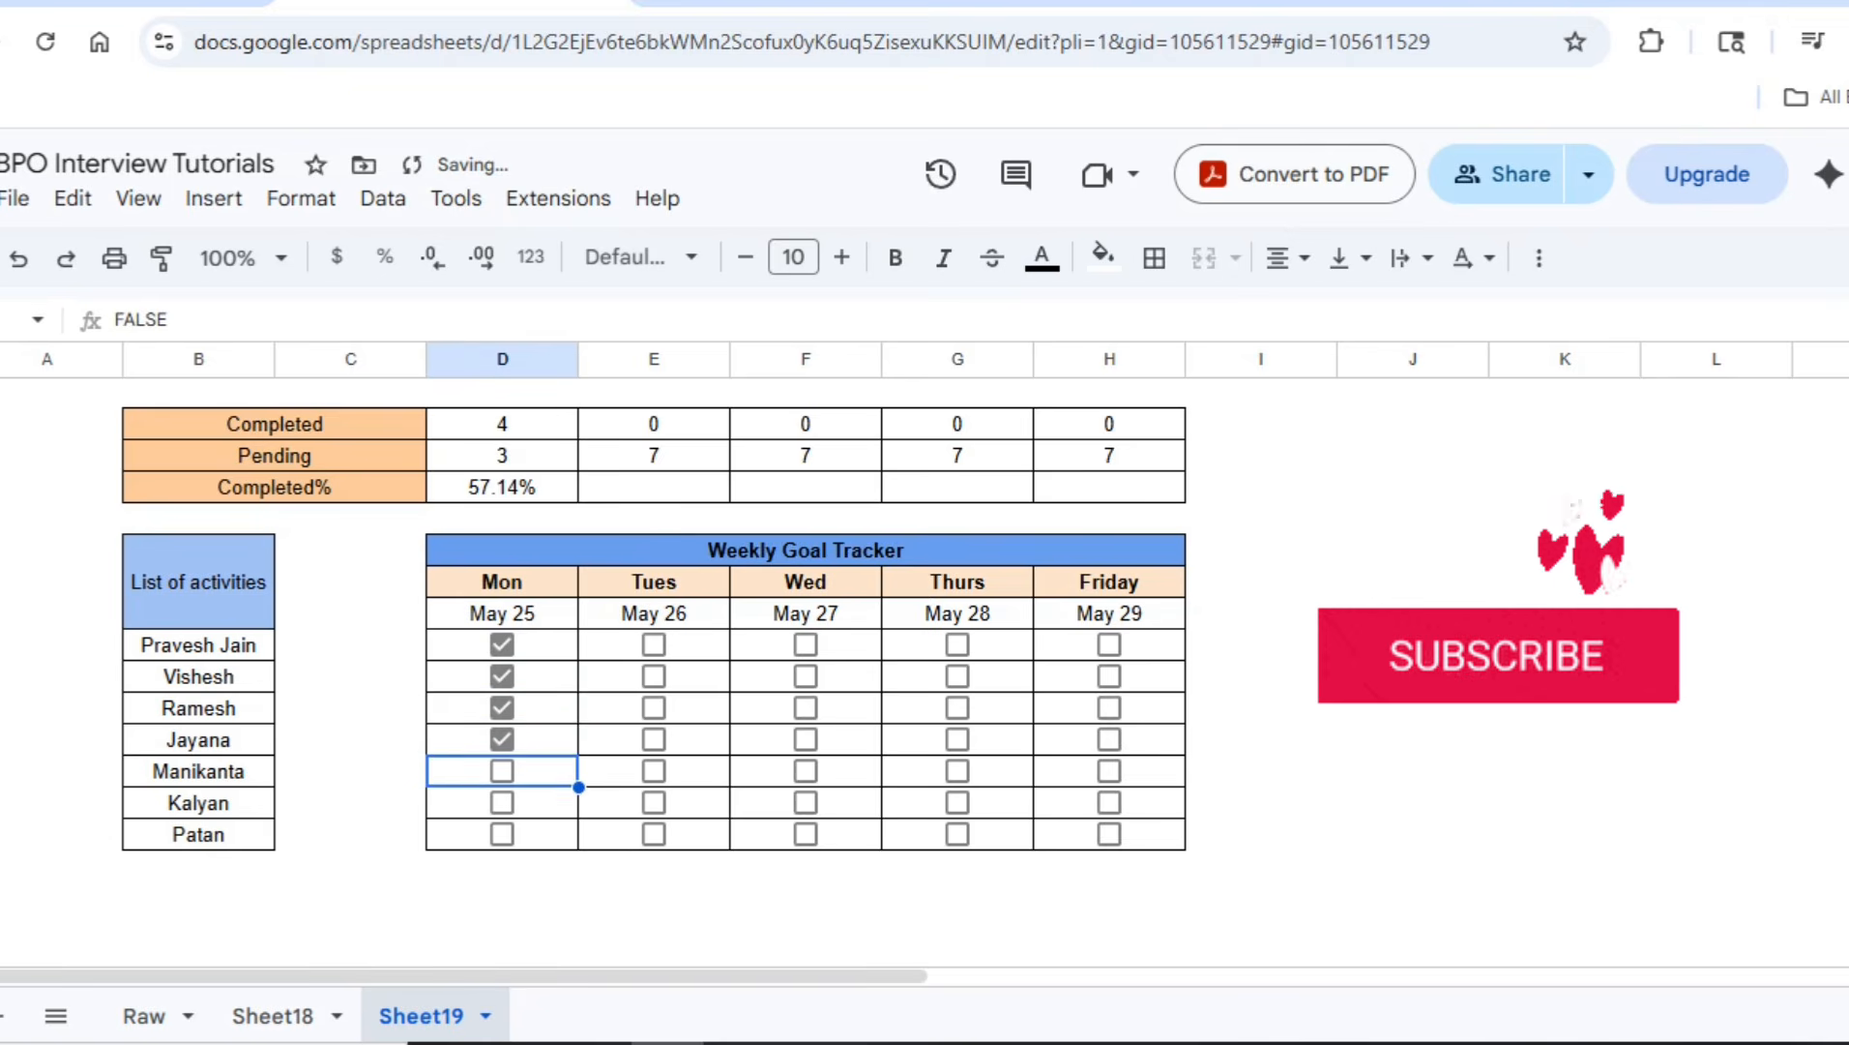
{"action": "key", "text": "space"}
{"action": "key", "text": "Down"}
{"action": "key", "text": "space"}
{"action": "key", "text": "Down"}
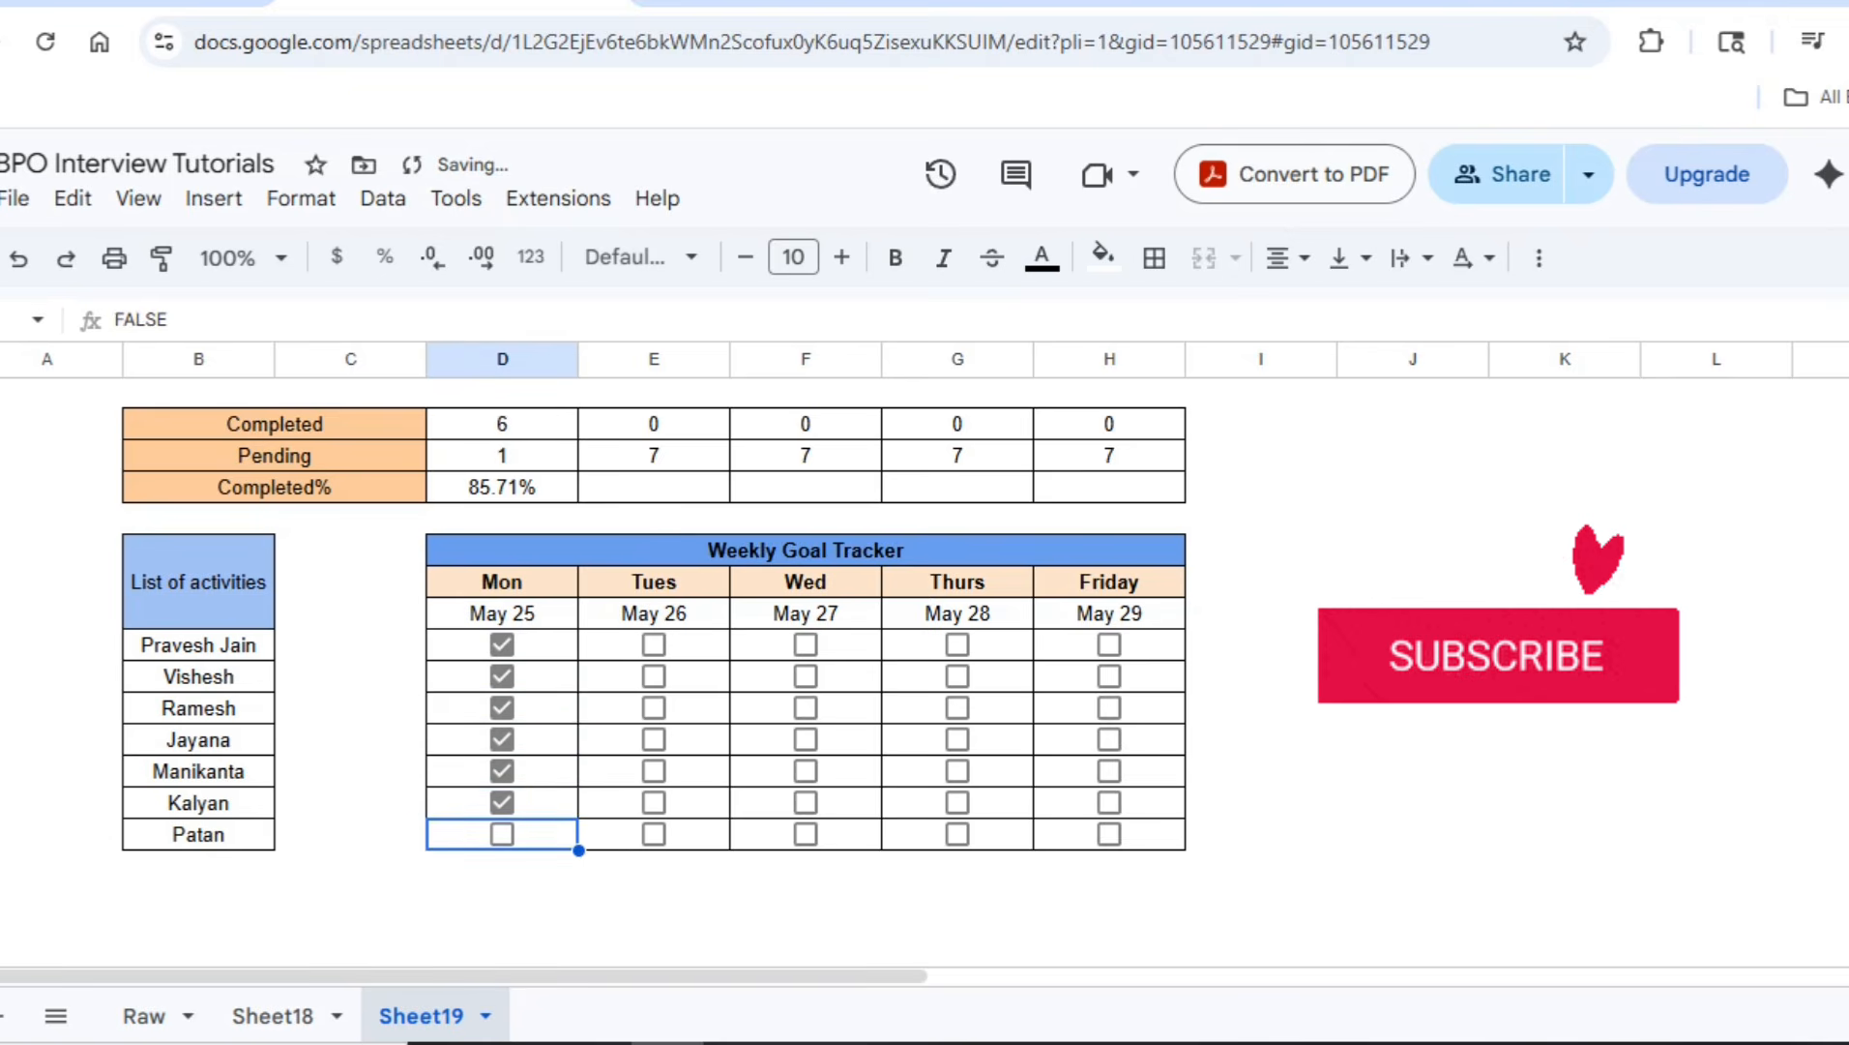
{"action": "key", "text": "space"}
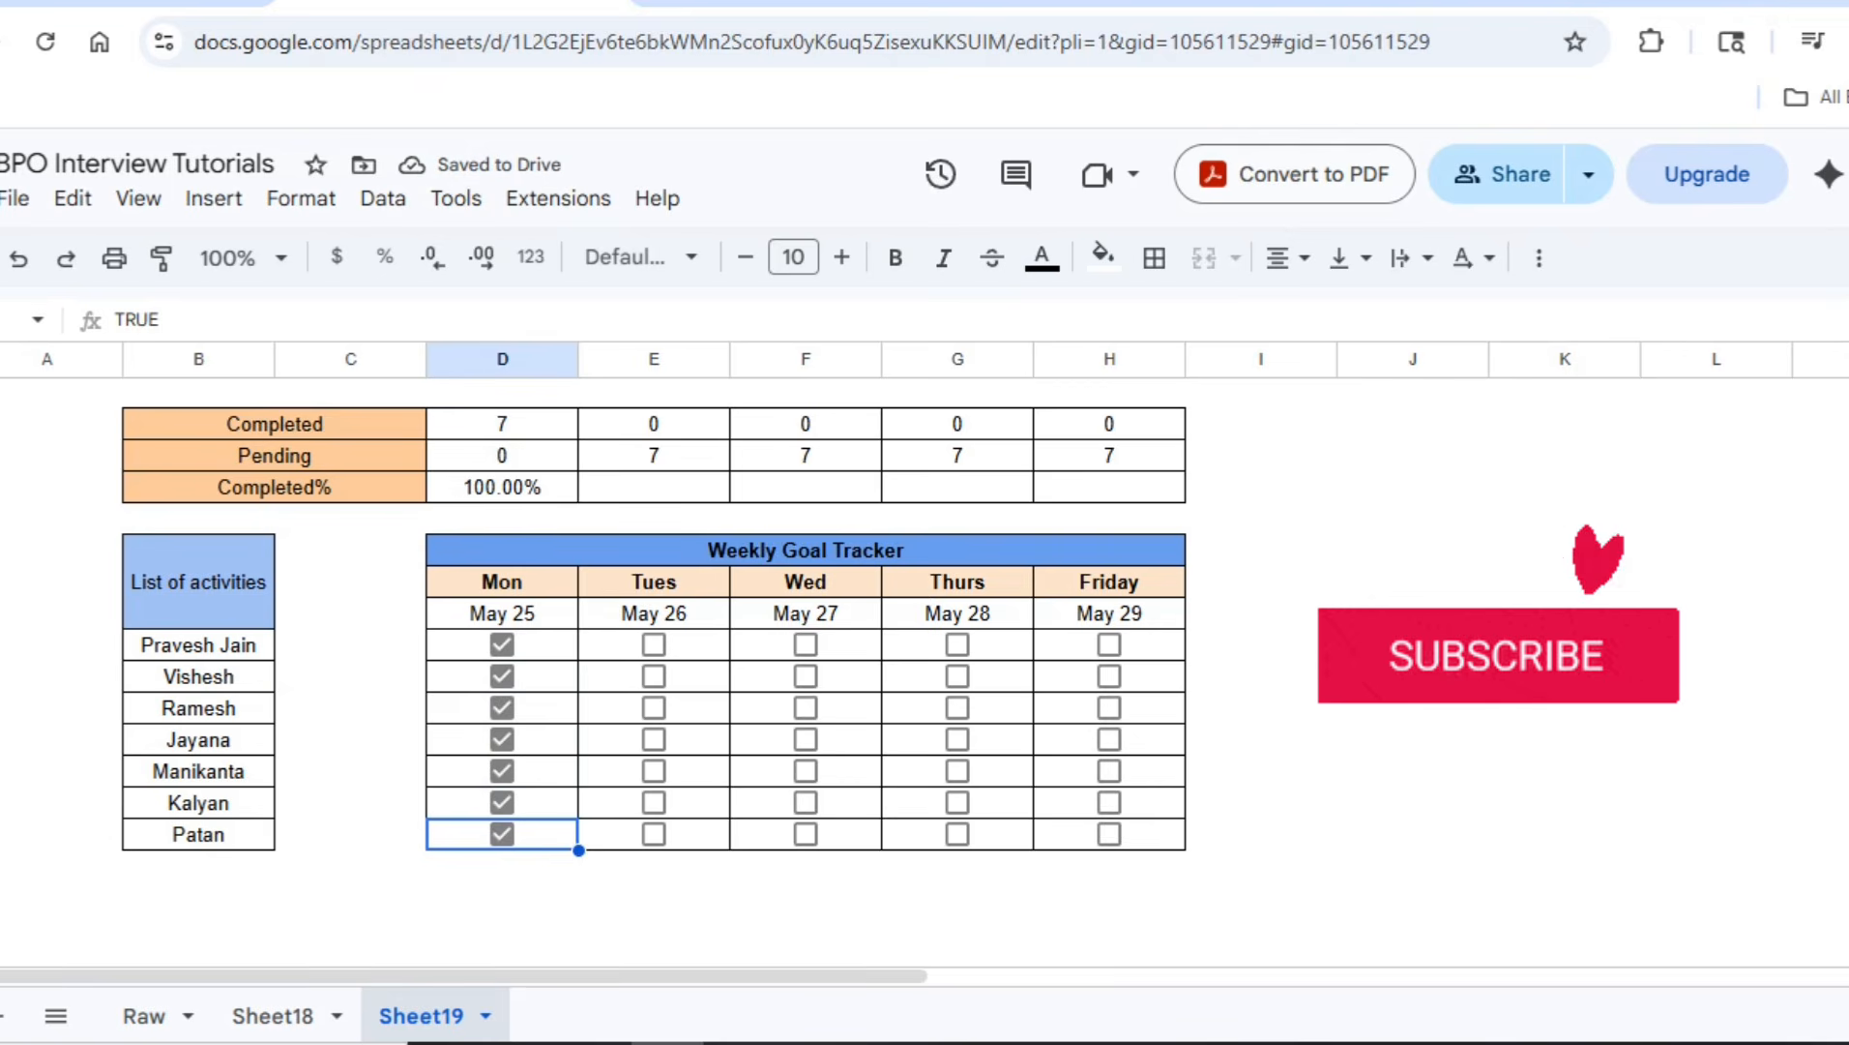
Untick all seven Monday checkboxes to reset the test
{"action": "left_click", "coordinate": [502, 456]}
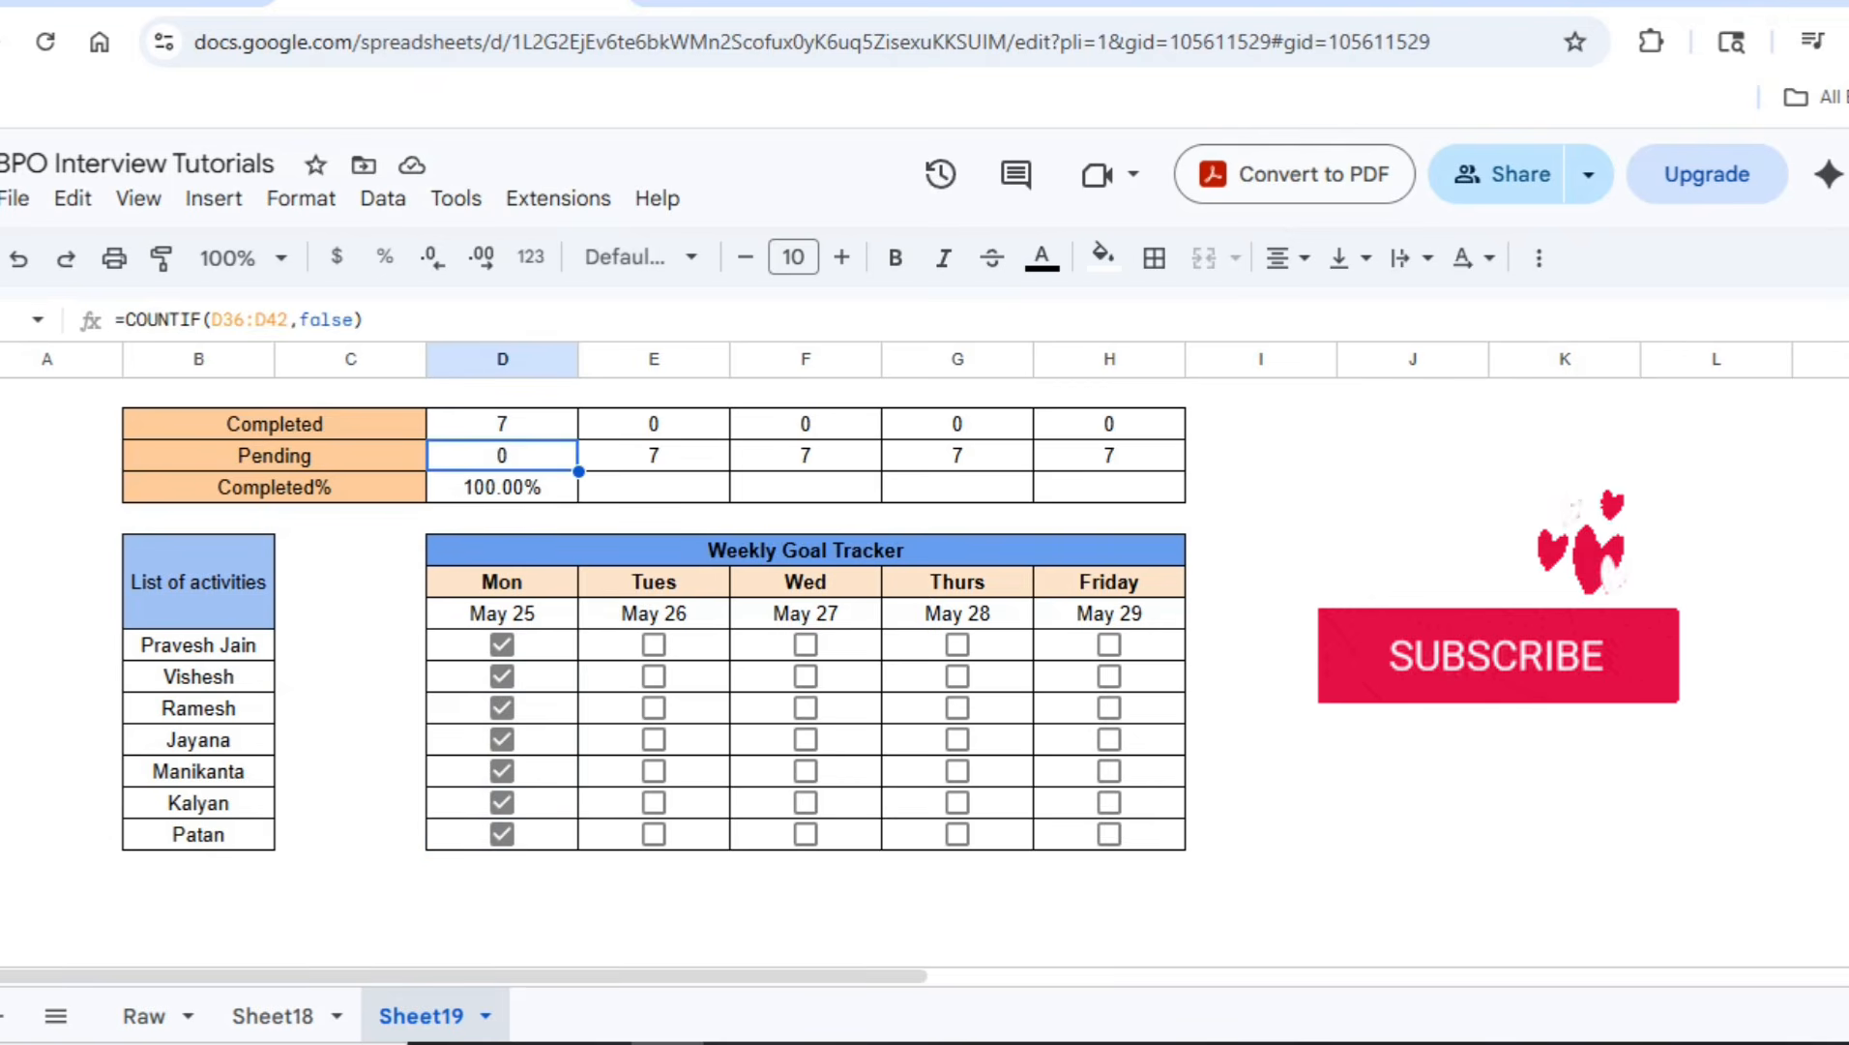
{"action": "left_click", "coordinate": [546, 646]}
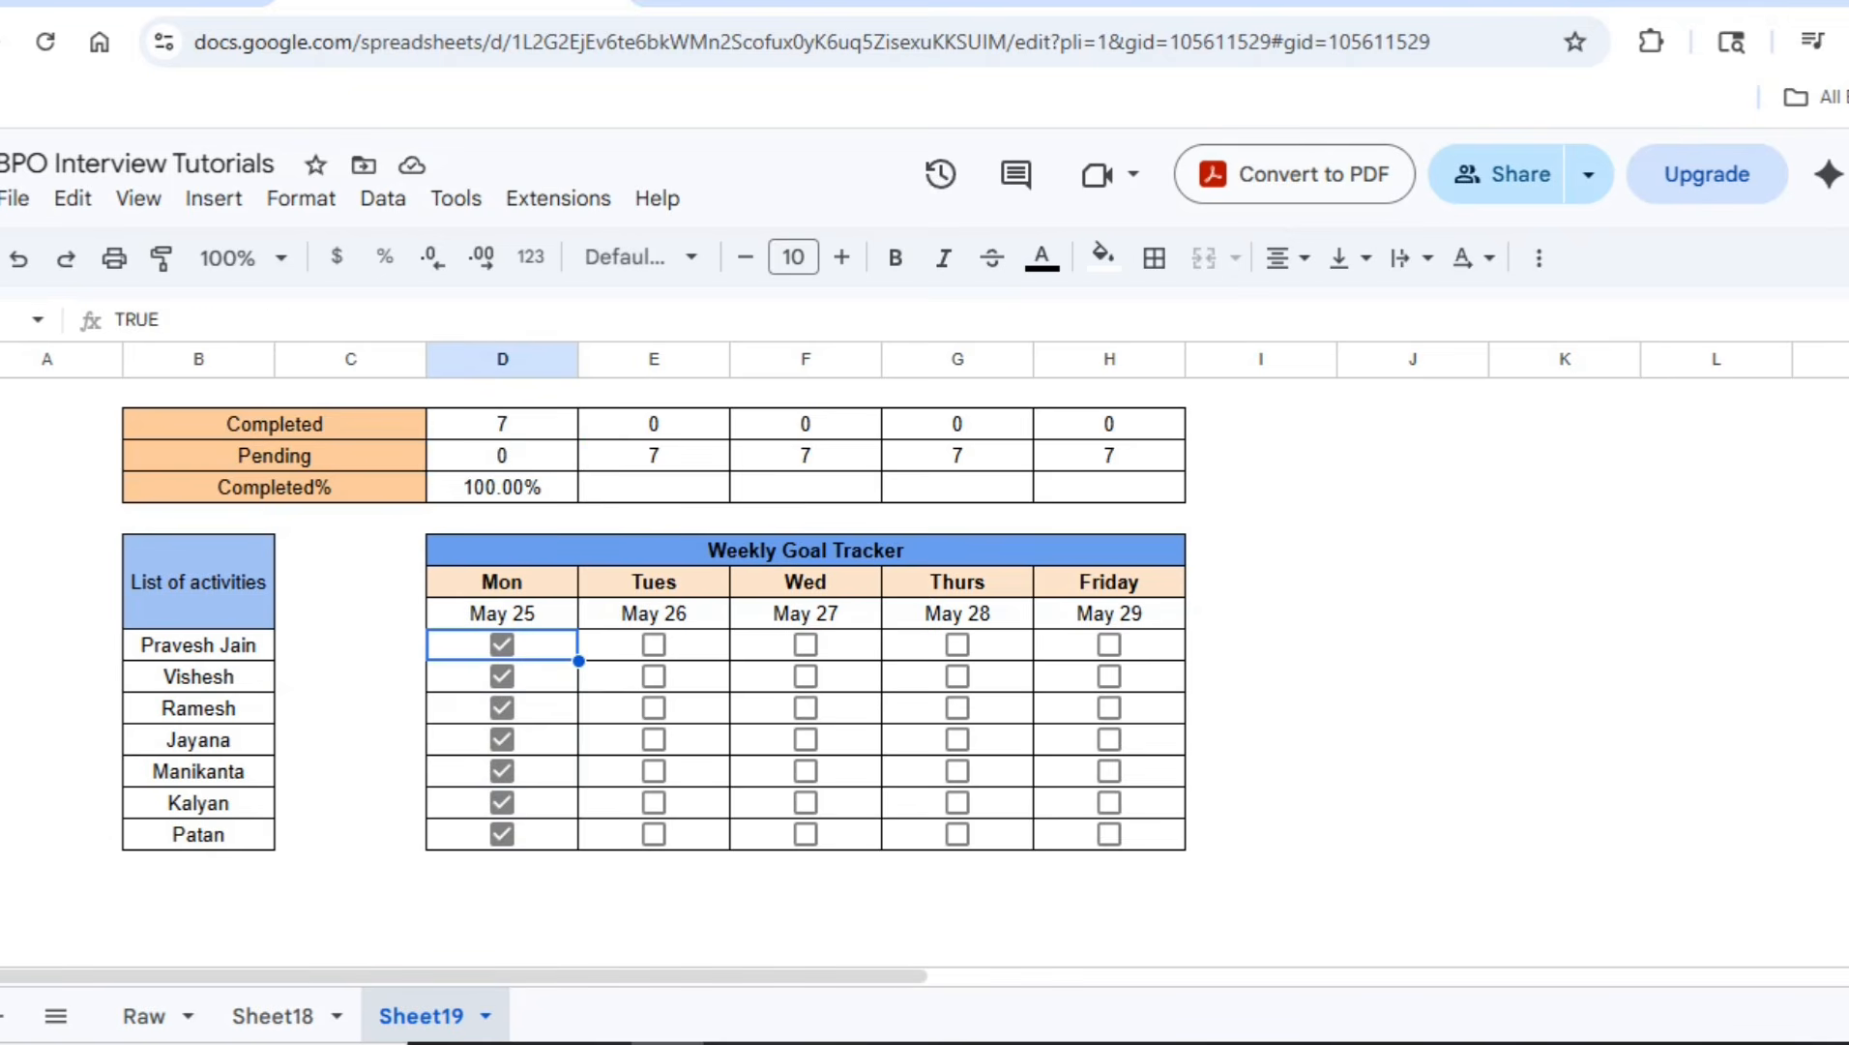
{"action": "left_click", "coordinate": [502, 833]}
{"action": "left_click", "coordinate": [502, 802]}
{"action": "left_click", "coordinate": [502, 770]}
{"action": "left_click", "coordinate": [502, 740]}
{"action": "left_click", "coordinate": [502, 708]}
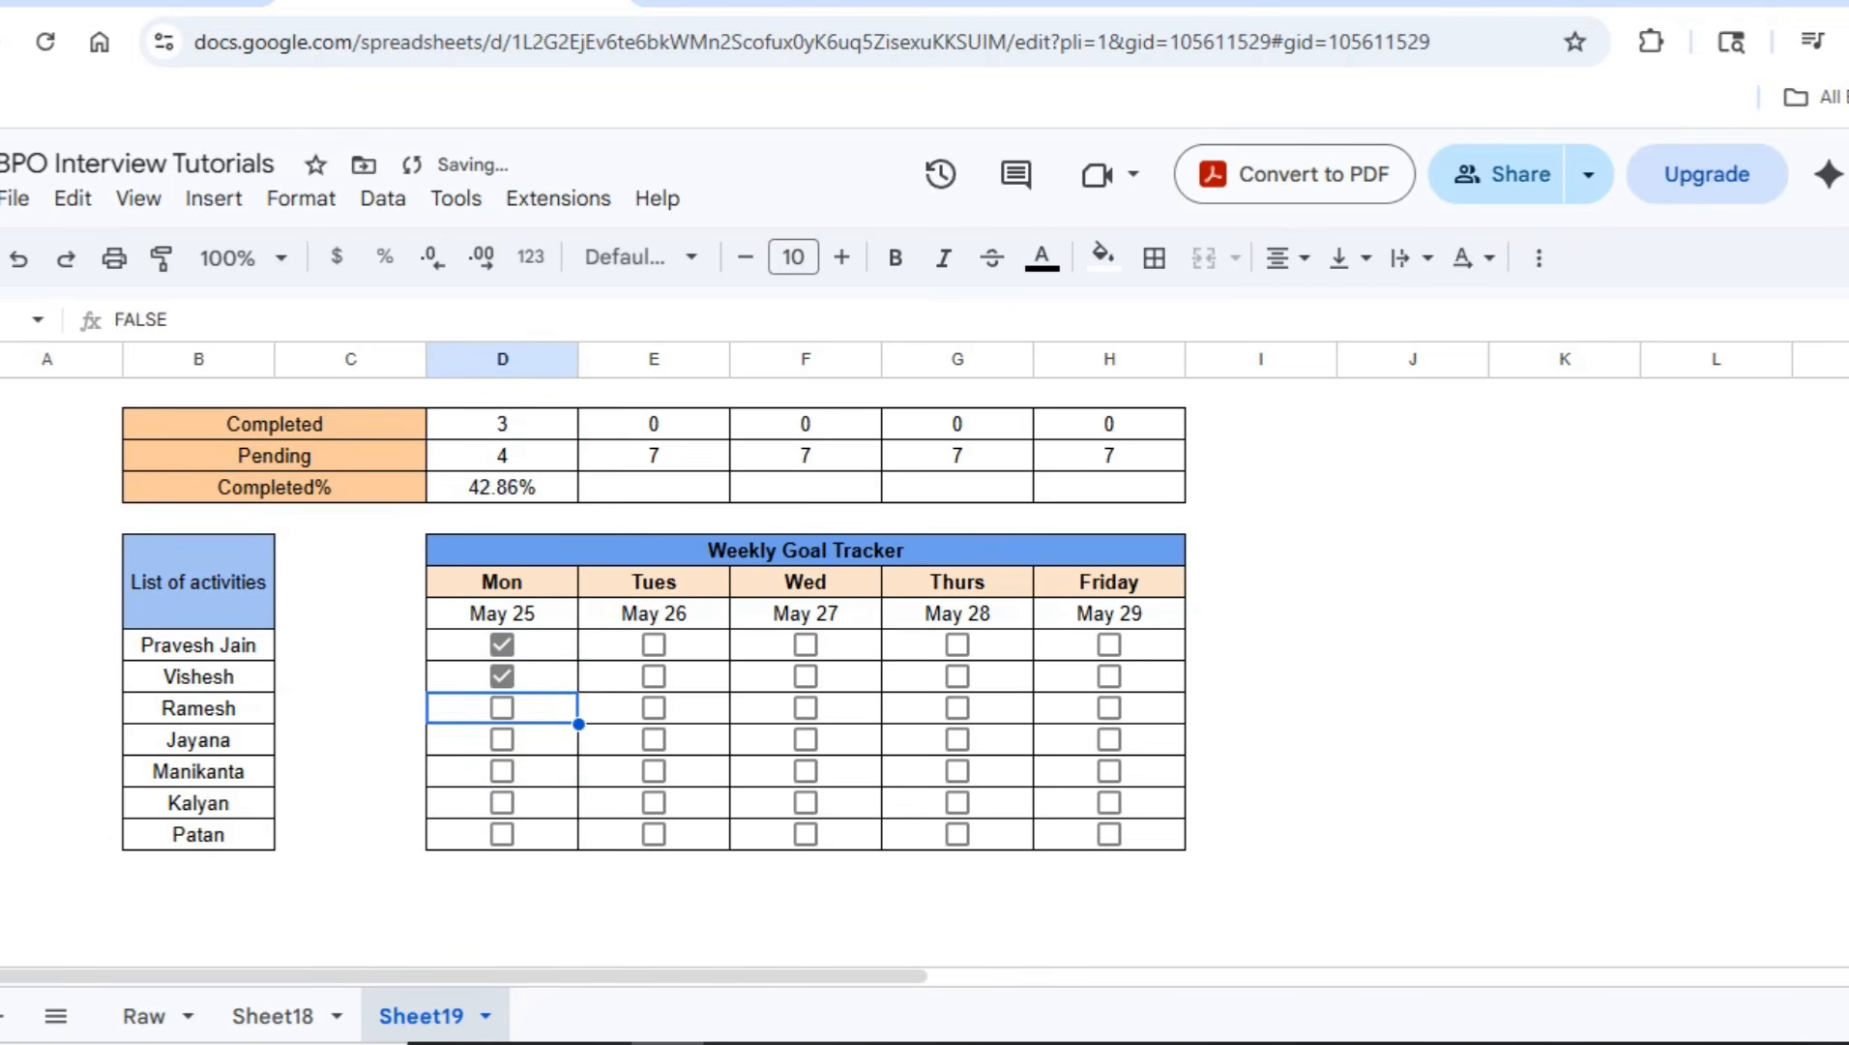
{"action": "left_click", "coordinate": [502, 676]}
{"action": "left_click", "coordinate": [502, 644]}
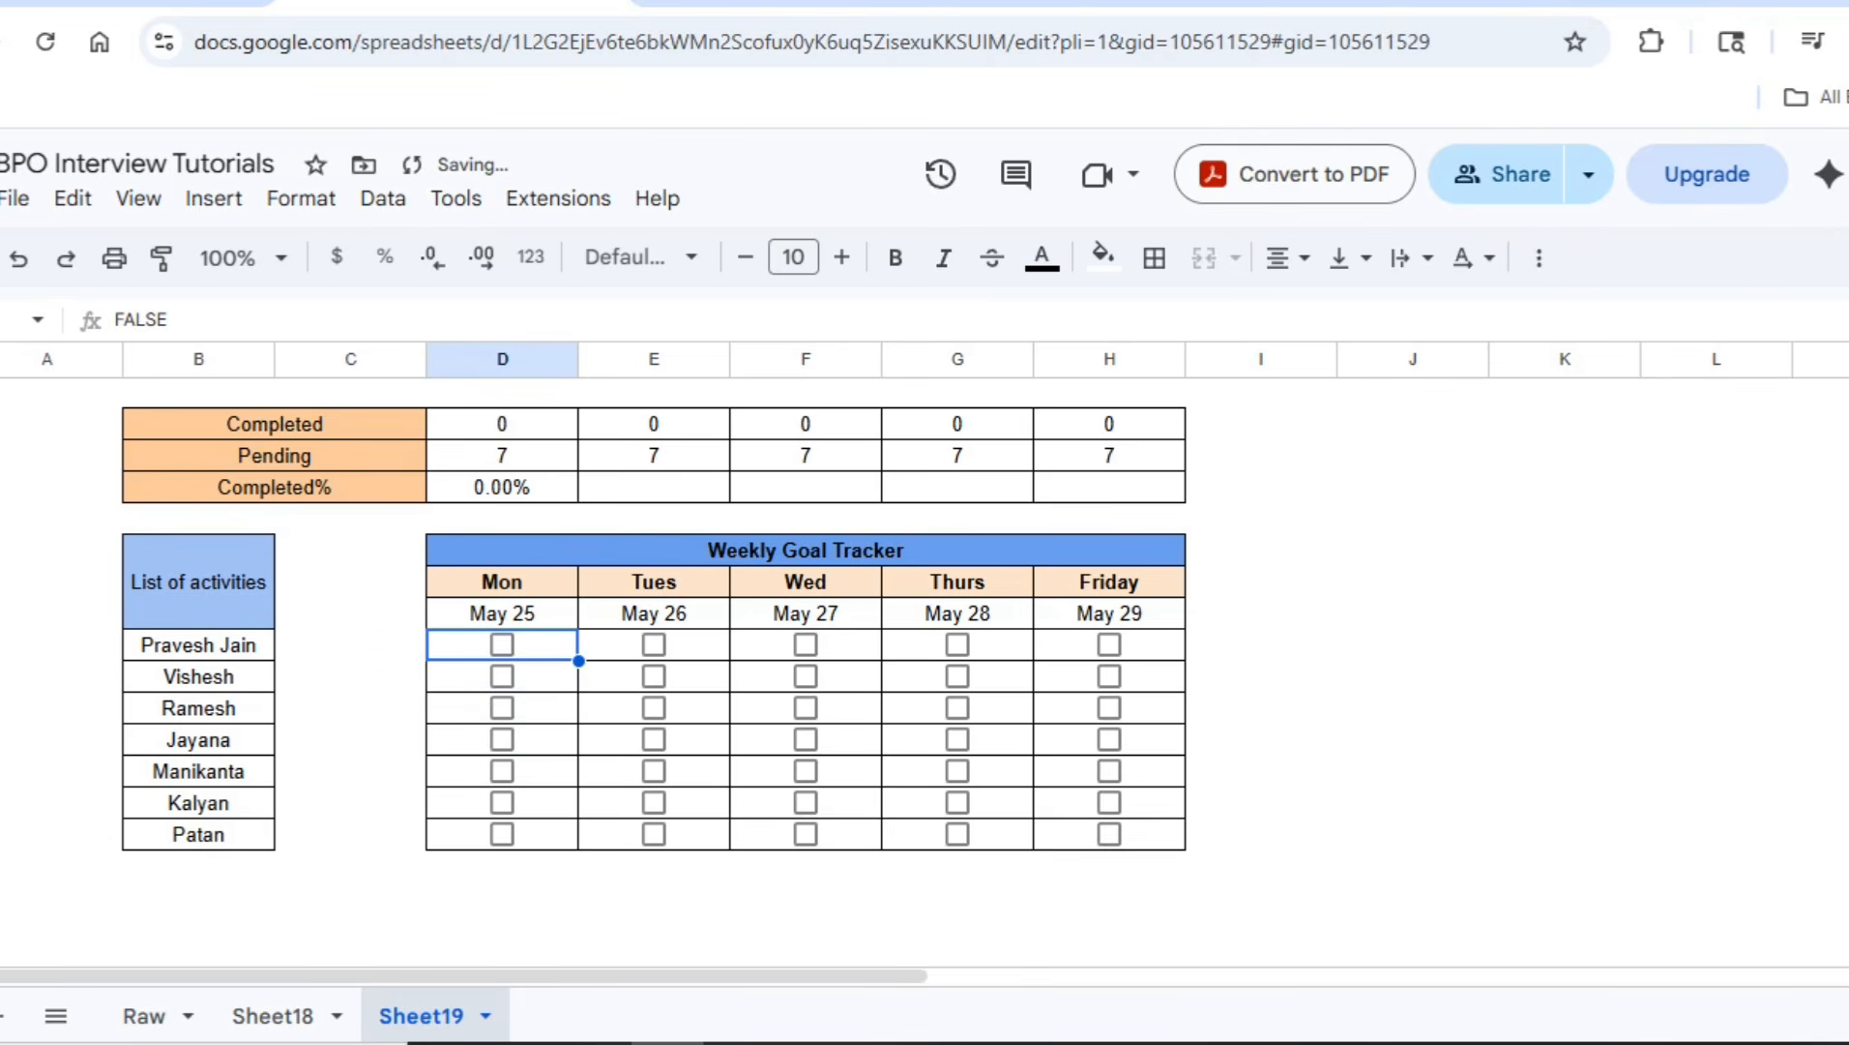
Copy Monday's Completed% formula across the Completed% row to Friday
{"action": "left_click", "coordinate": [502, 488]}
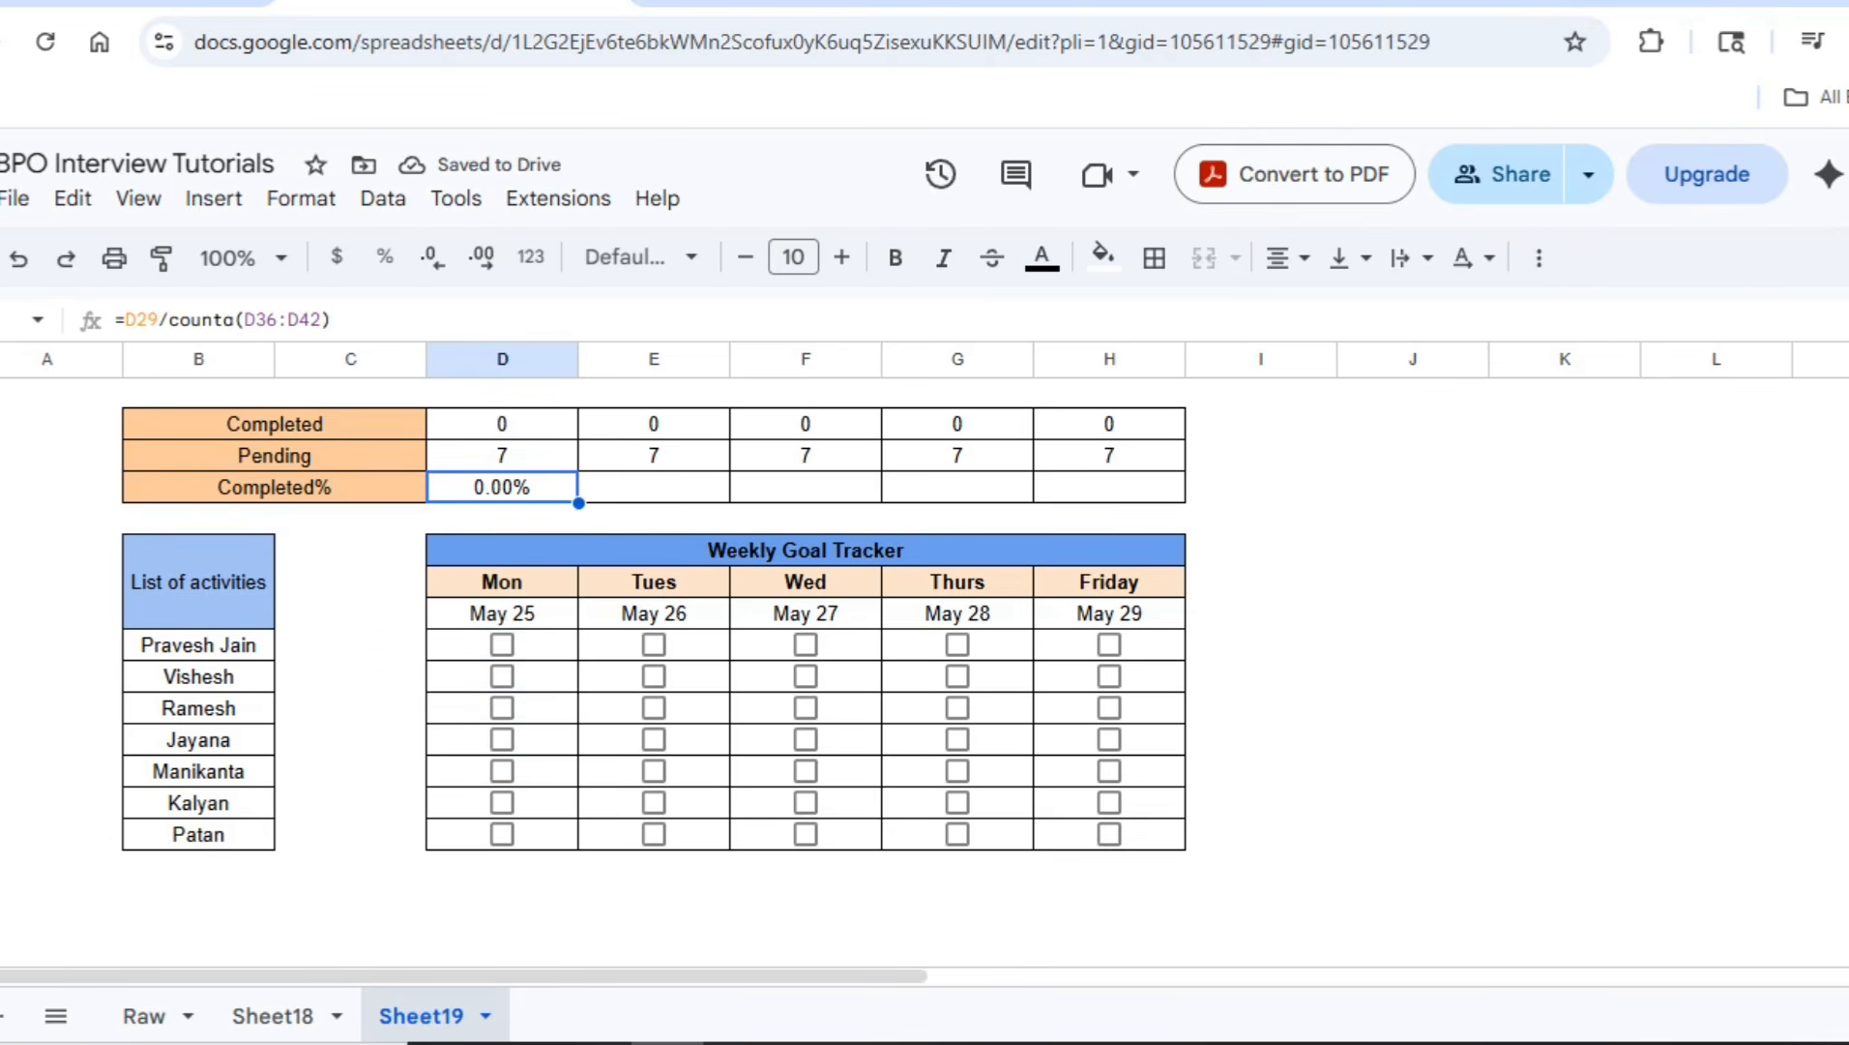
{"action": "left_click_drag", "start_coordinate": [578, 502], "coordinate": [1185, 502]}
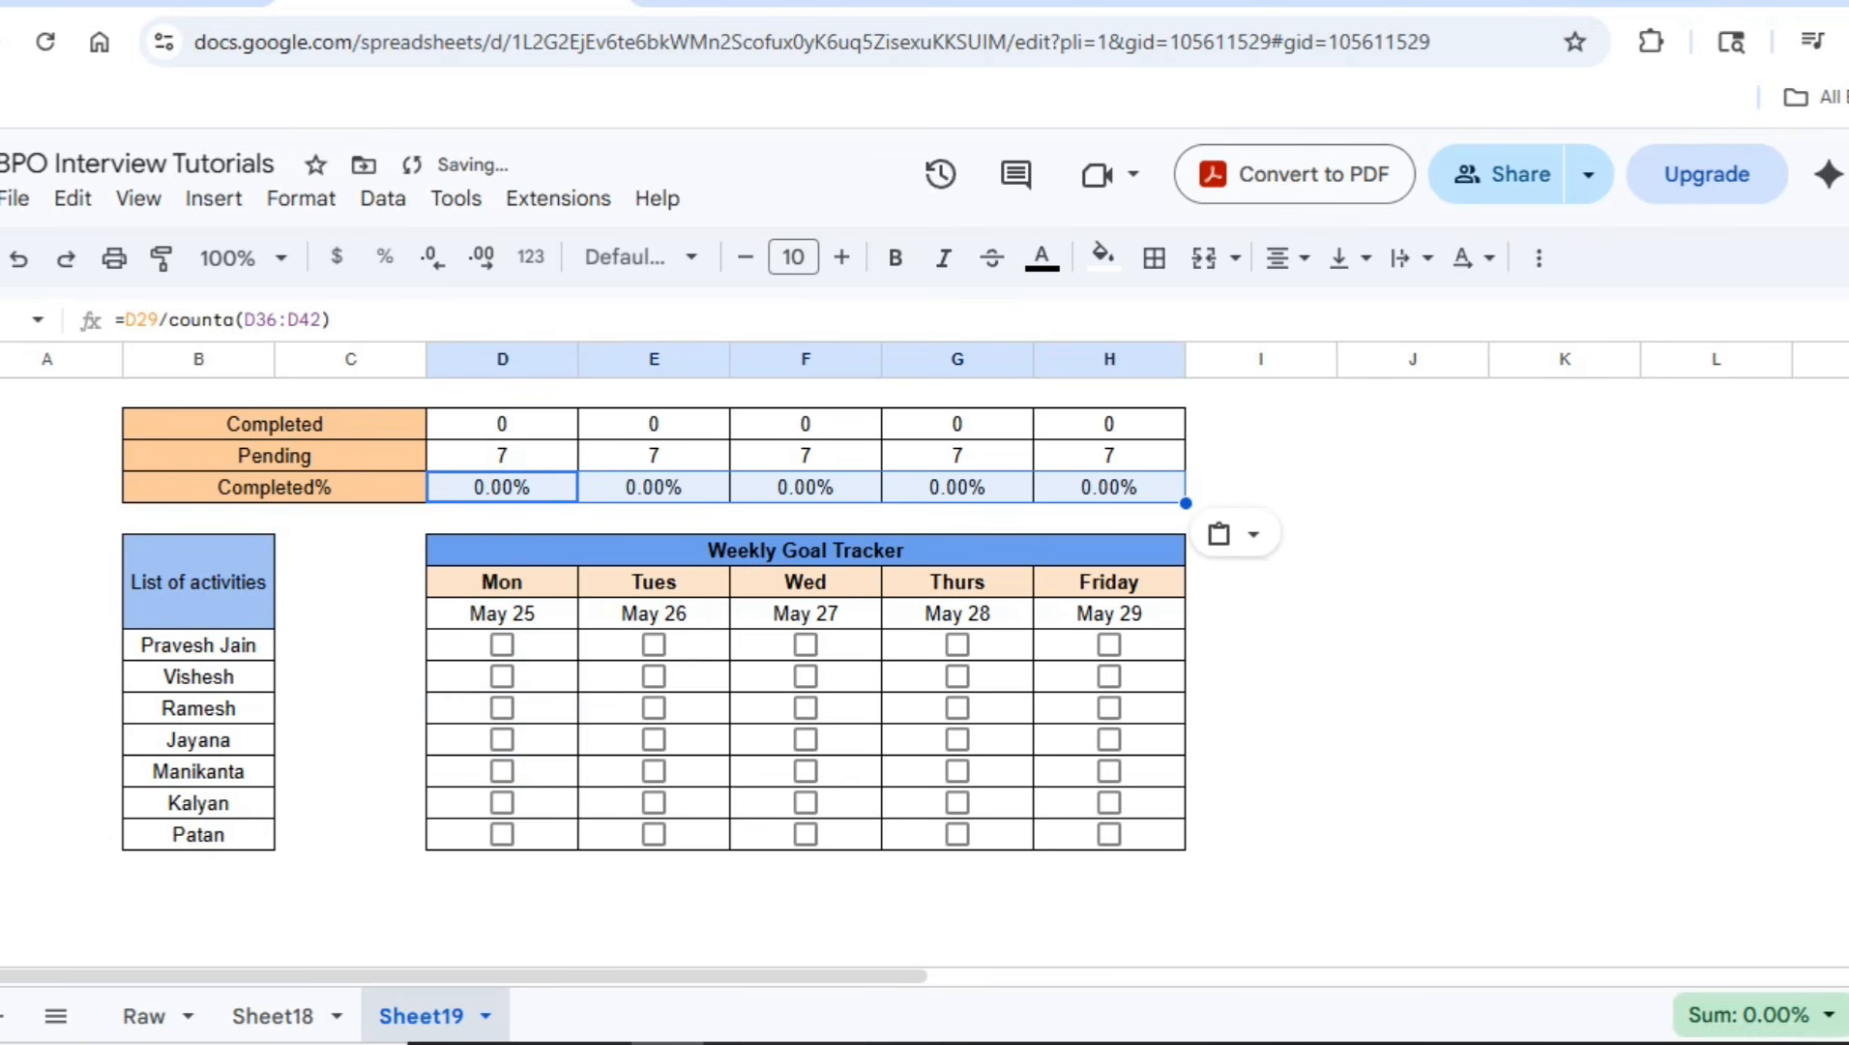
Start a conditional formatting rule for the Completed% row and restrict its range to cell D31
{"action": "left_click", "coordinate": [301, 198]}
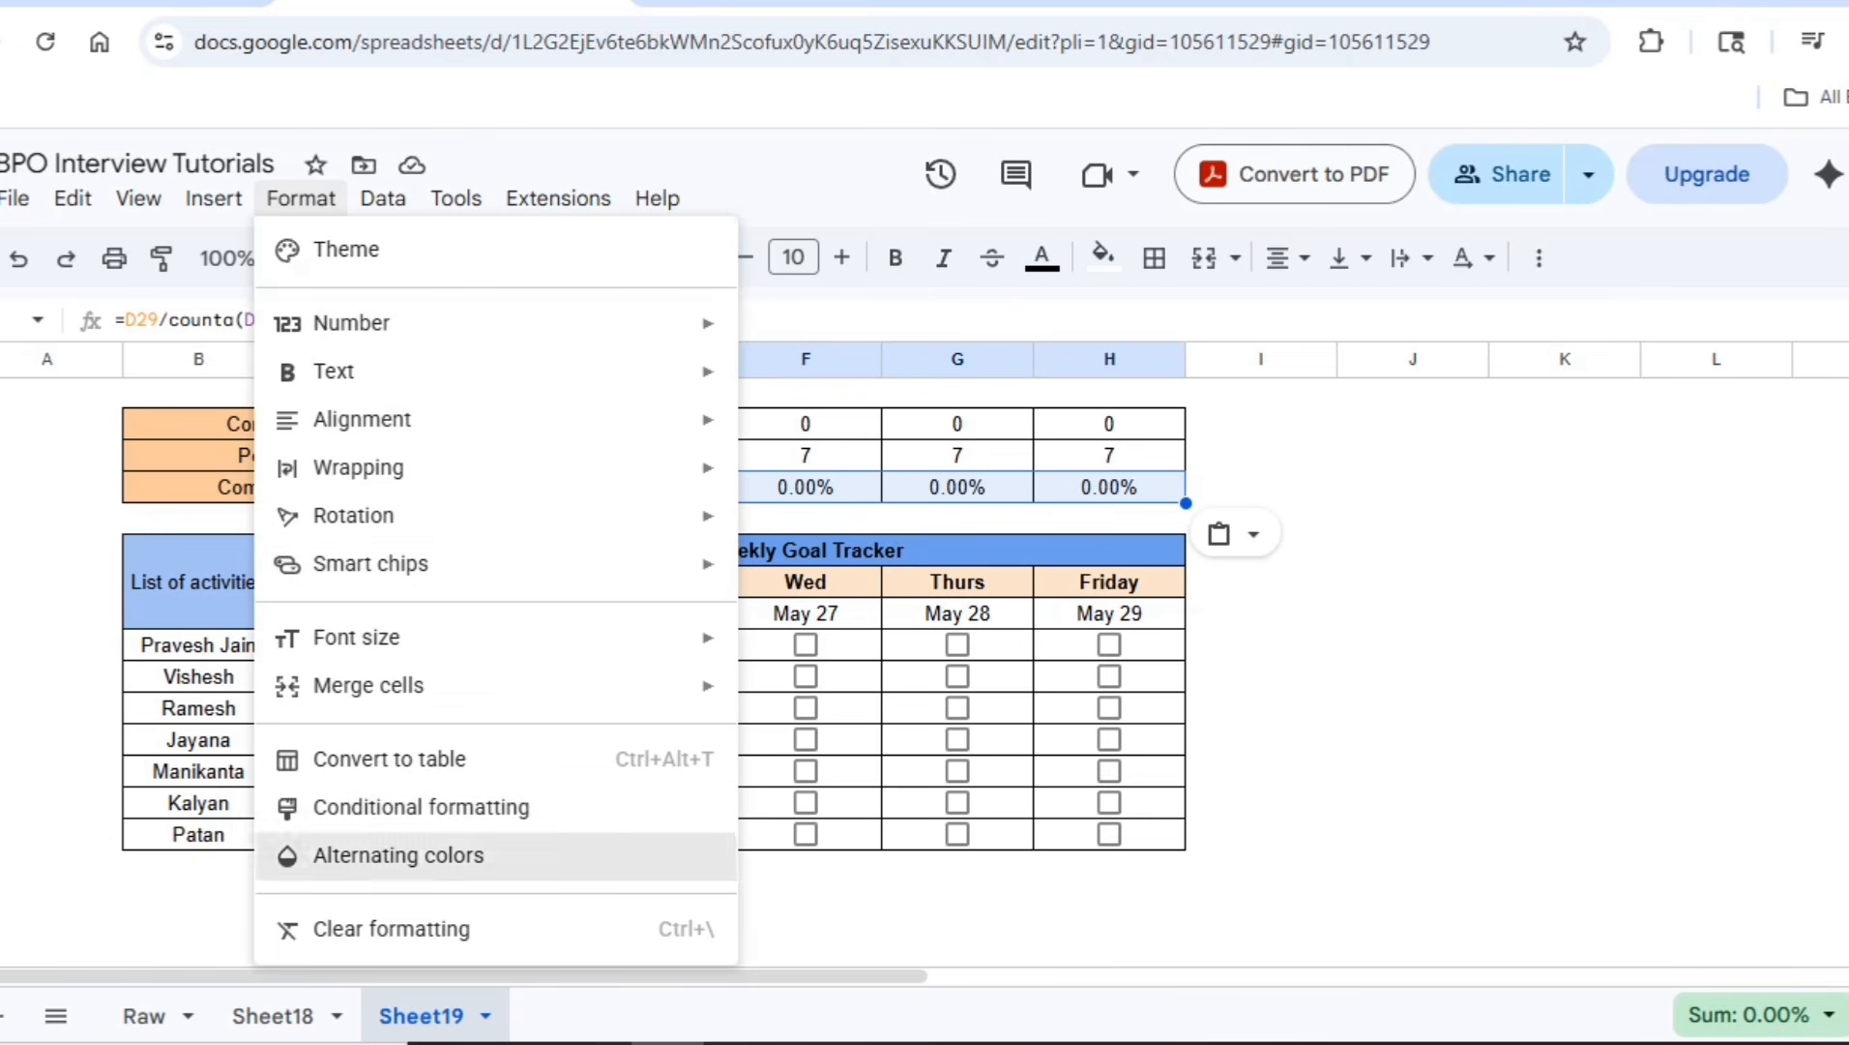
{"action": "left_click", "coordinate": [421, 808]}
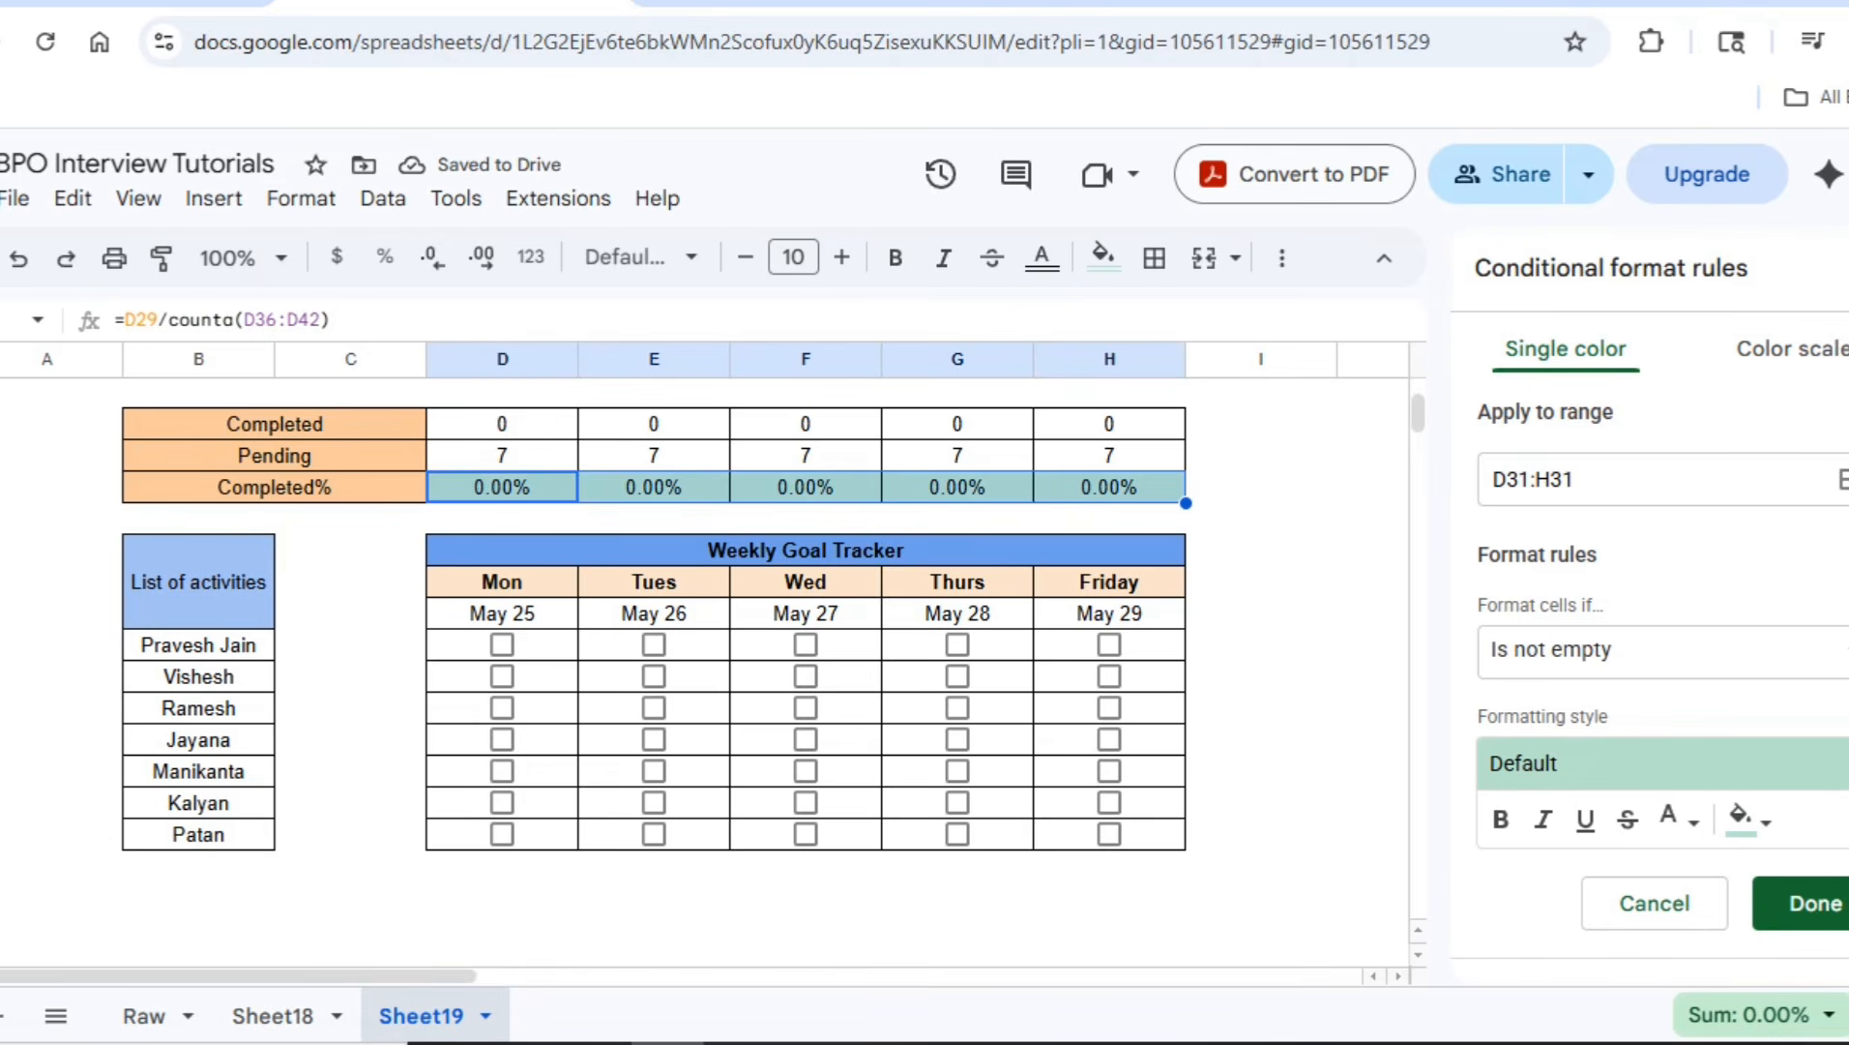
{"action": "left_click", "coordinate": [502, 487]}
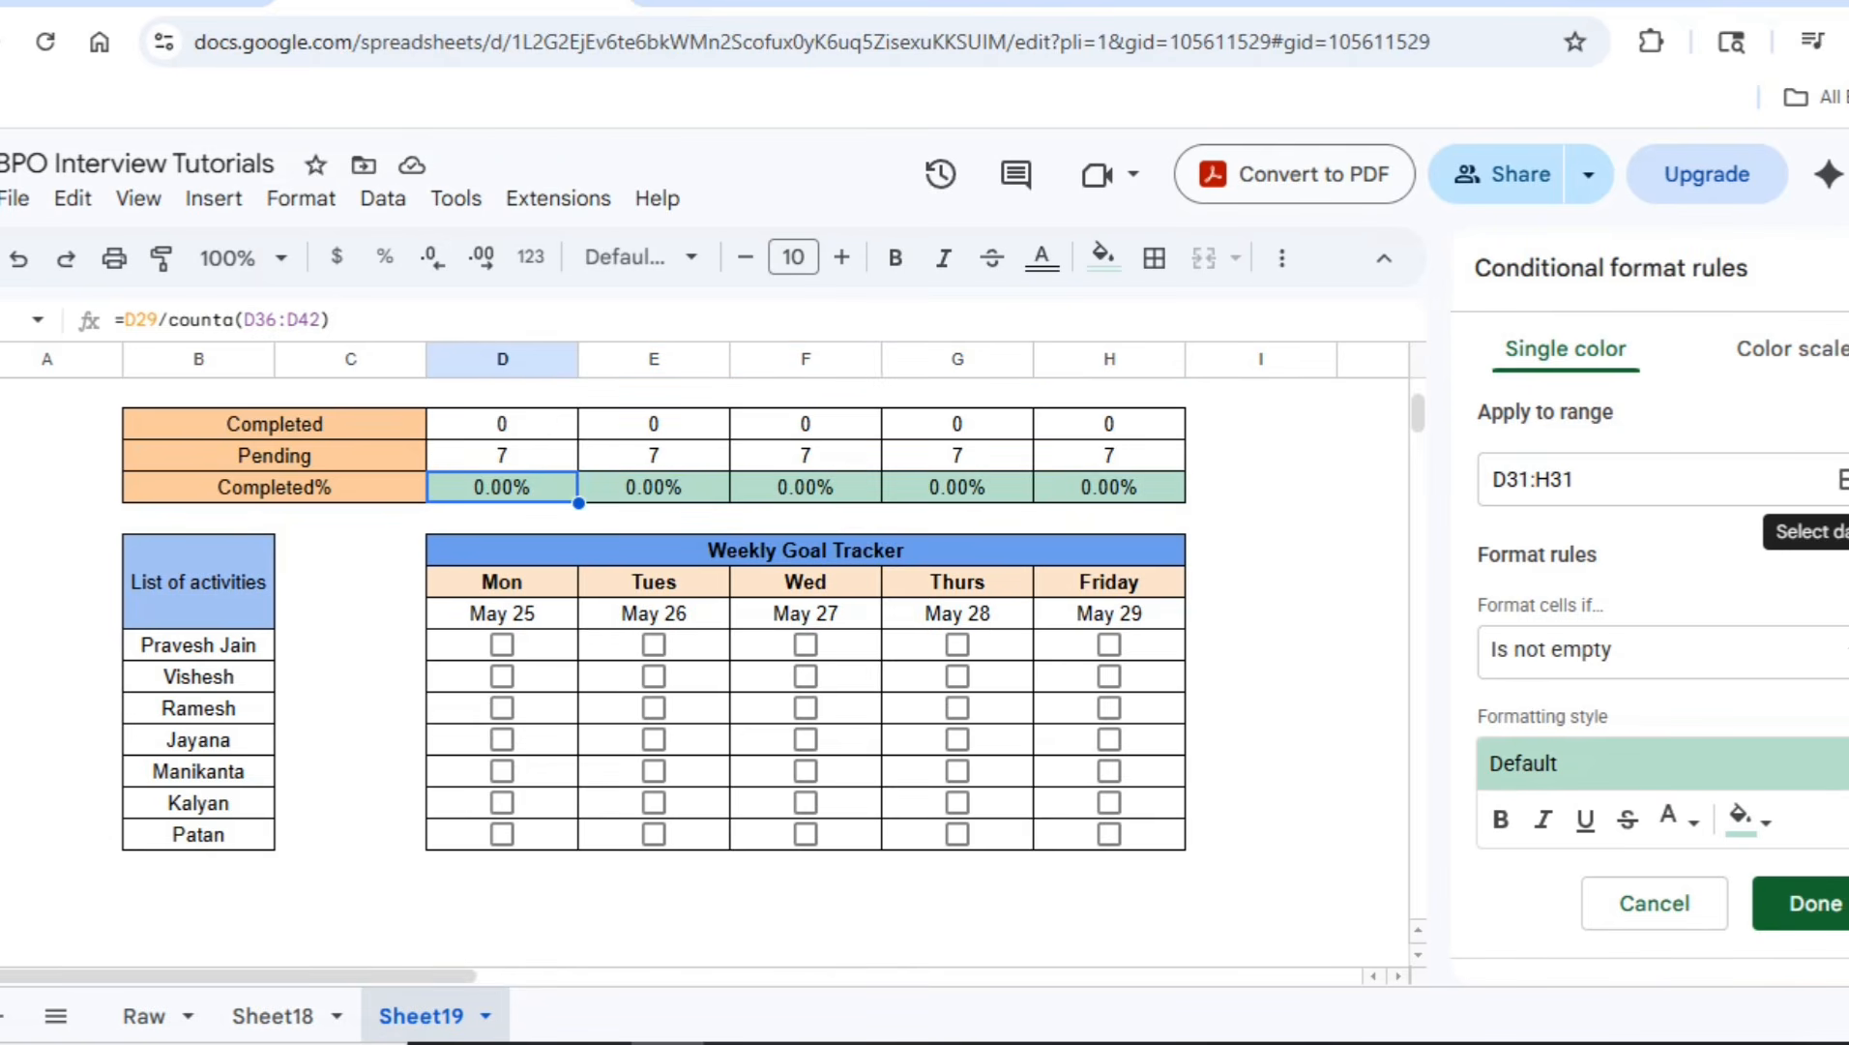
{"action": "left_click", "coordinate": [1841, 480]}
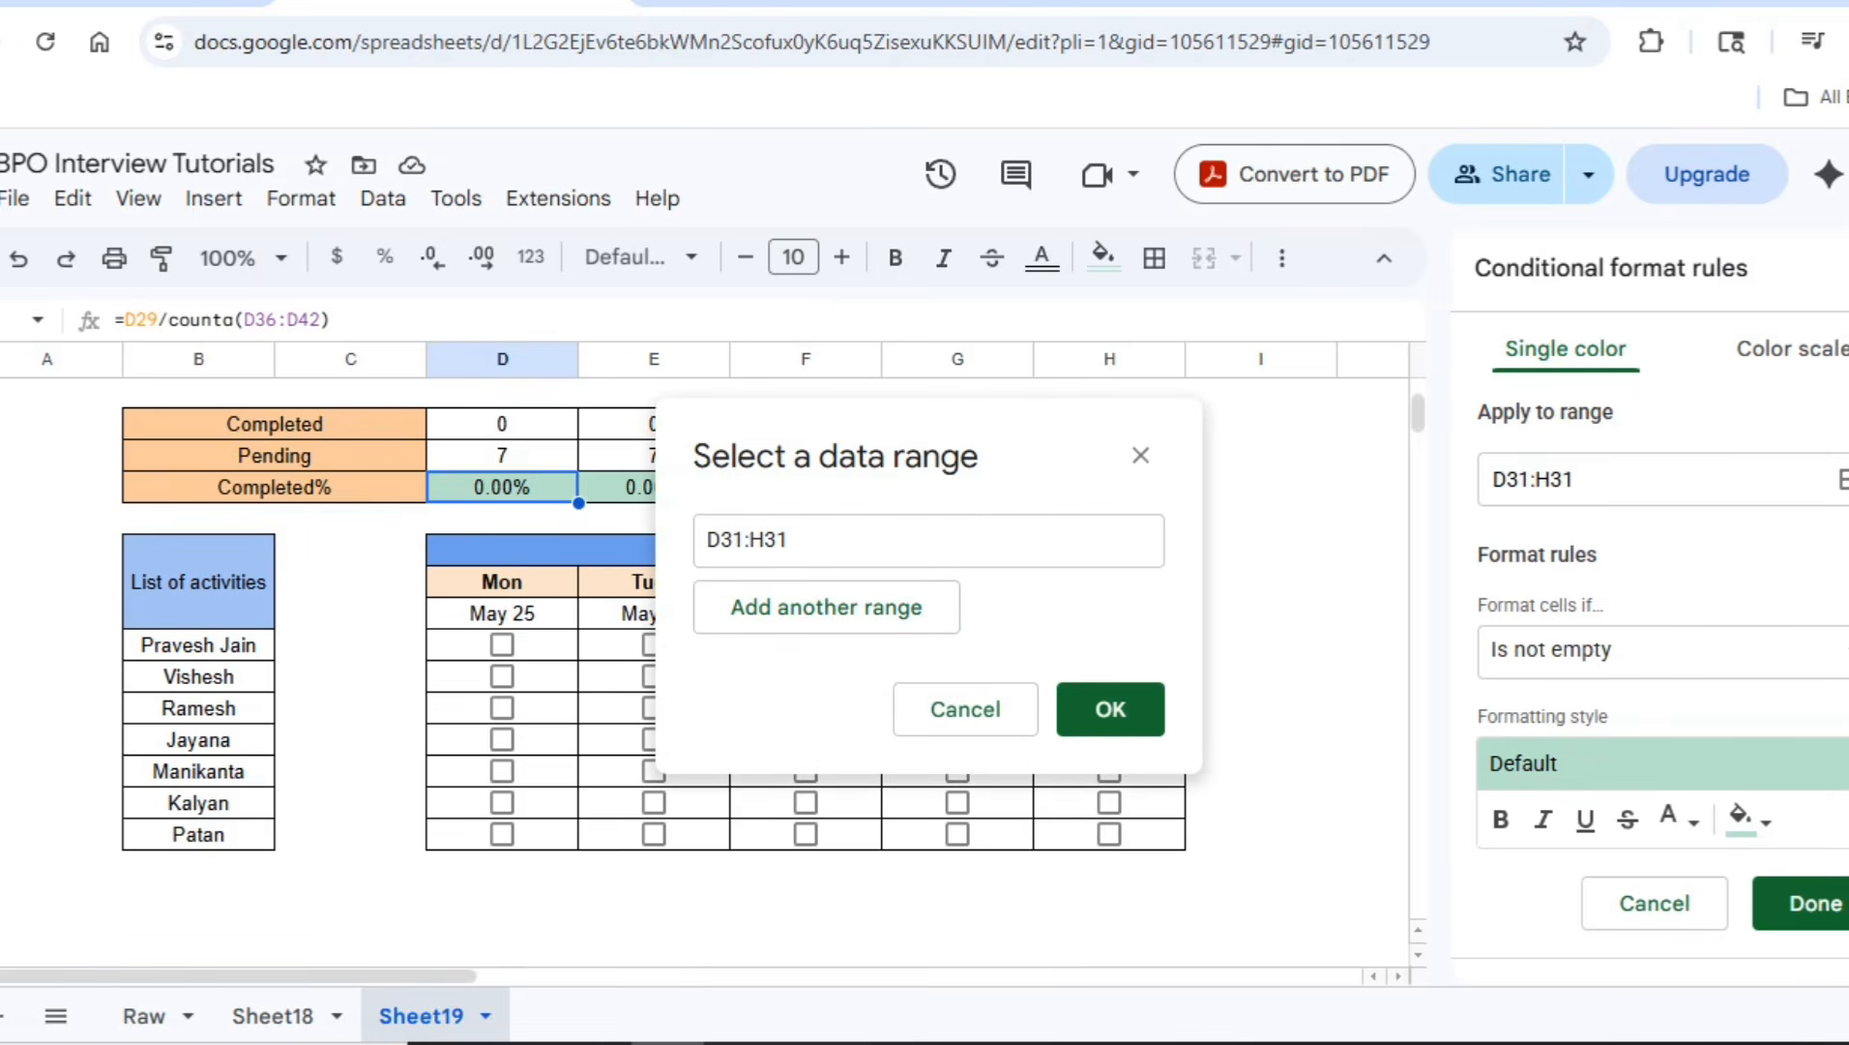
{"action": "key", "text": "BackSpace"}
{"action": "key", "text": "BackSpace"}
{"action": "key", "text": "BackSpace"}
{"action": "key", "text": "BackSpace"}
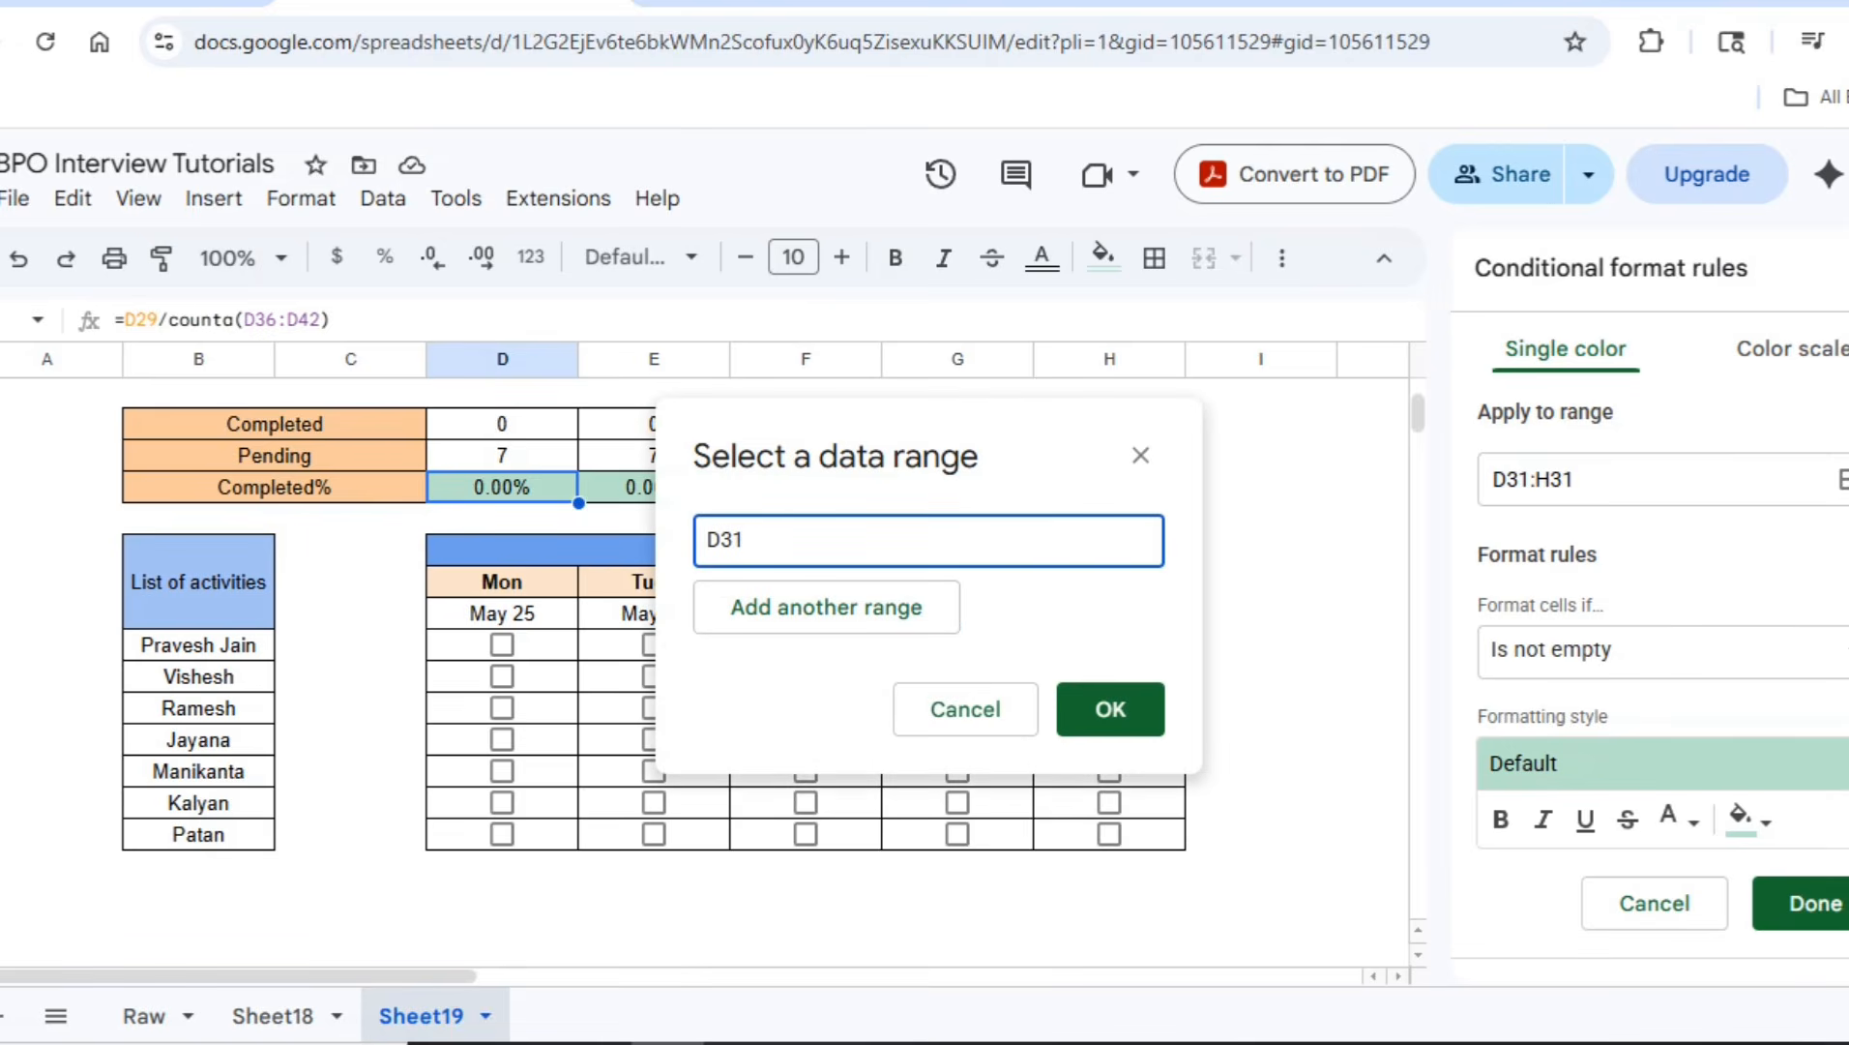
{"action": "left_click", "coordinate": [1110, 709]}
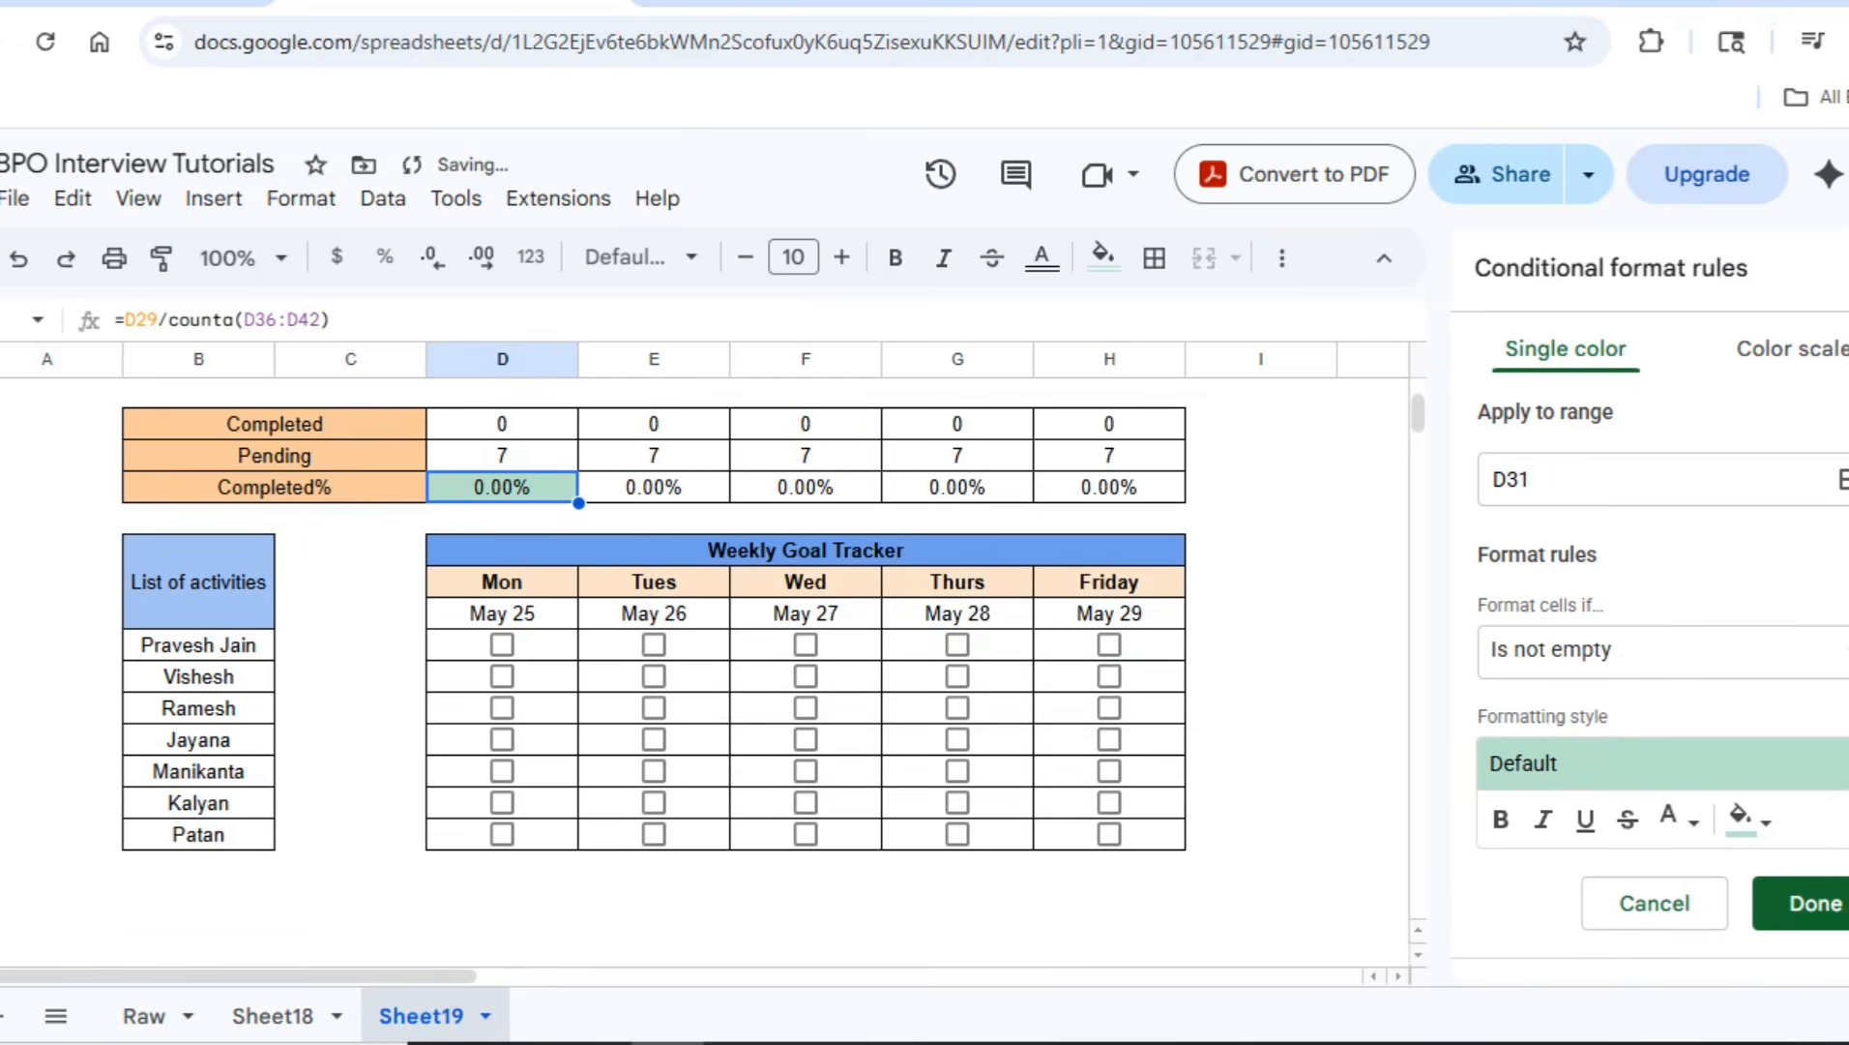
Set the conditional formatting rule's condition for D31 to greater than or equal to 80%
{"action": "left_click", "coordinate": [1635, 650]}
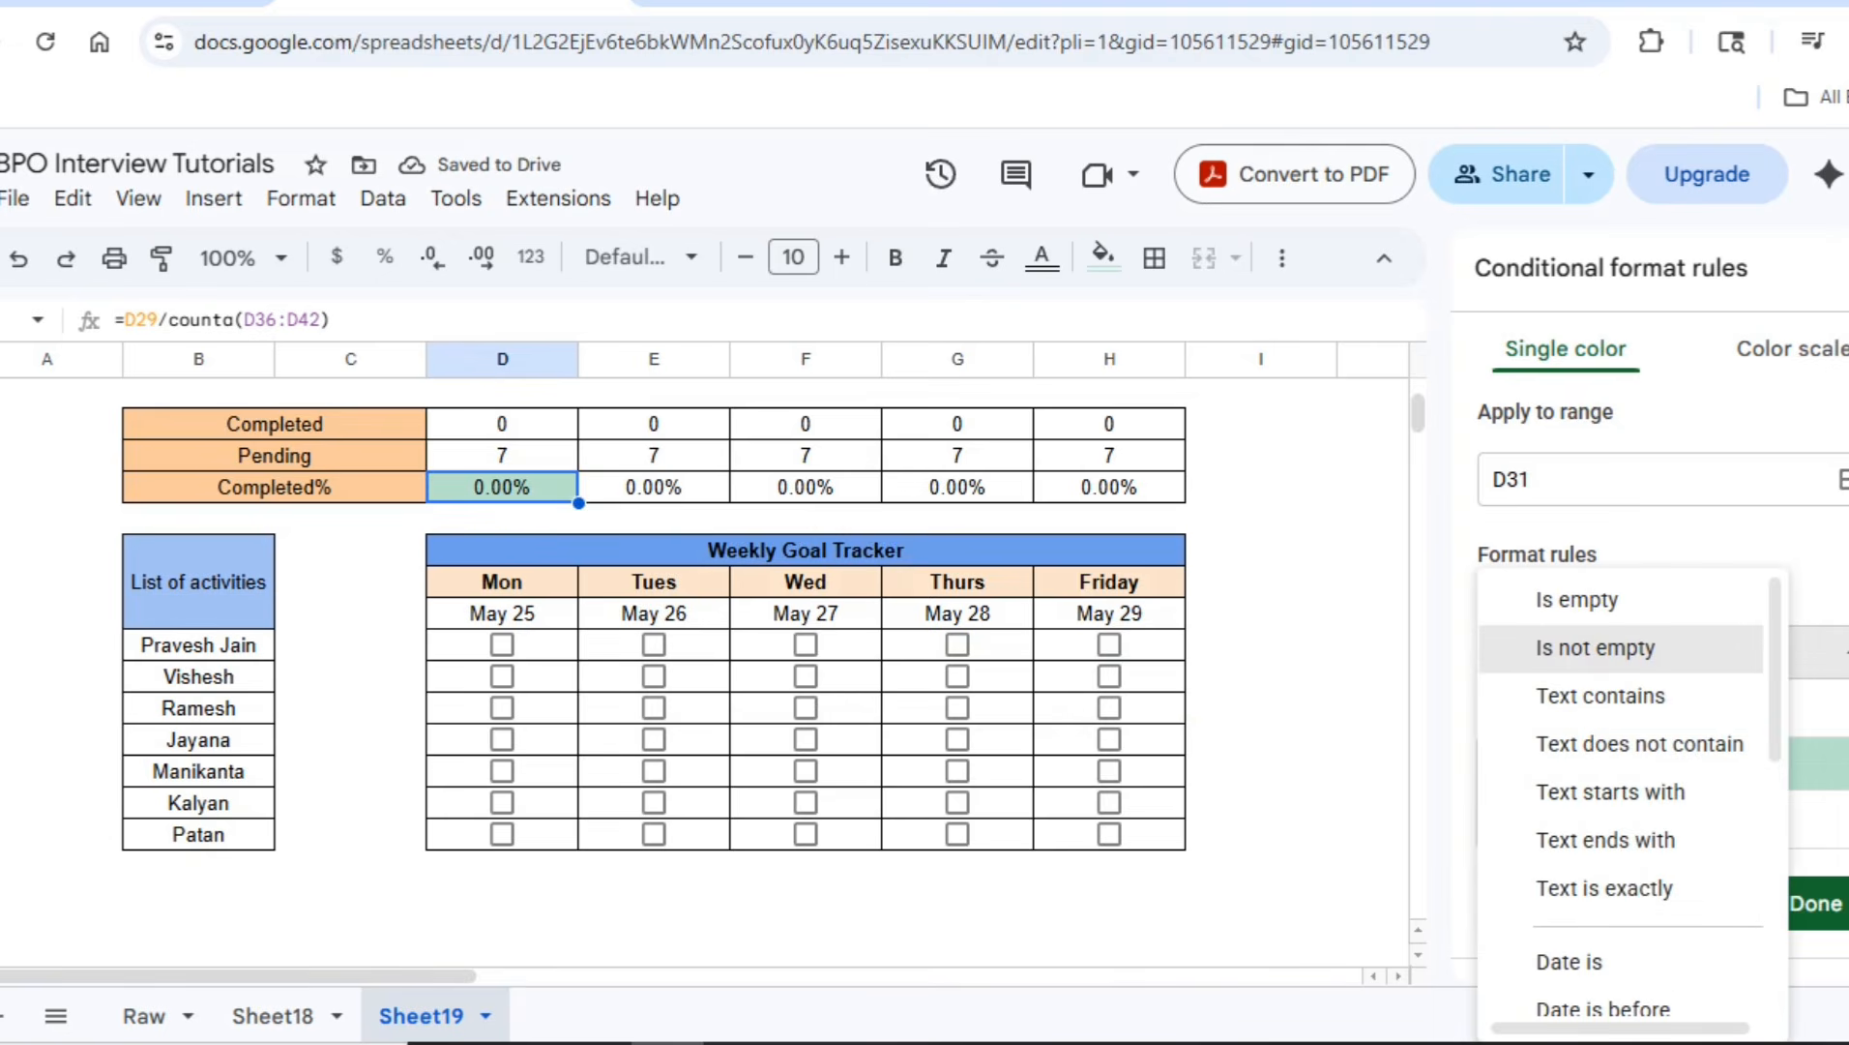
{"action": "scroll", "coordinate": [1634, 652], "scroll_direction": "down", "scroll_amount": 3}
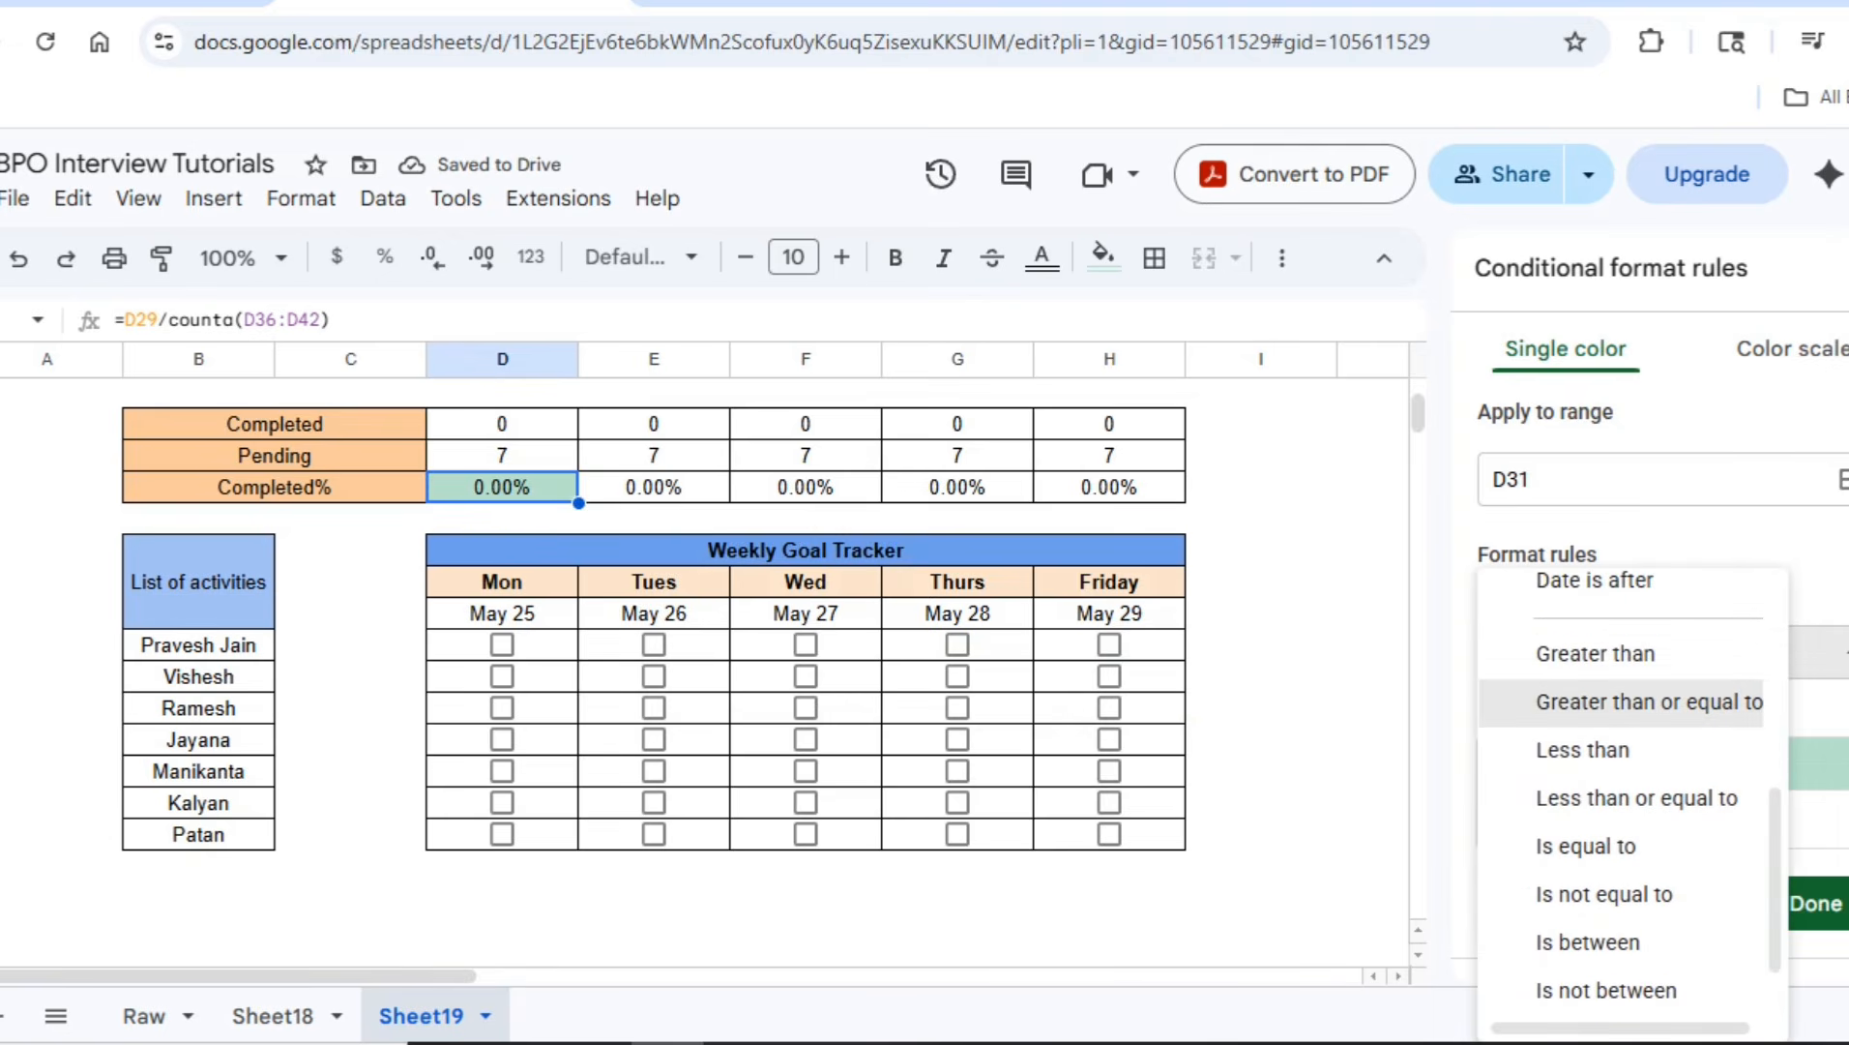
{"action": "left_click", "coordinate": [1649, 701]}
{"action": "left_click", "coordinate": [1605, 718]}
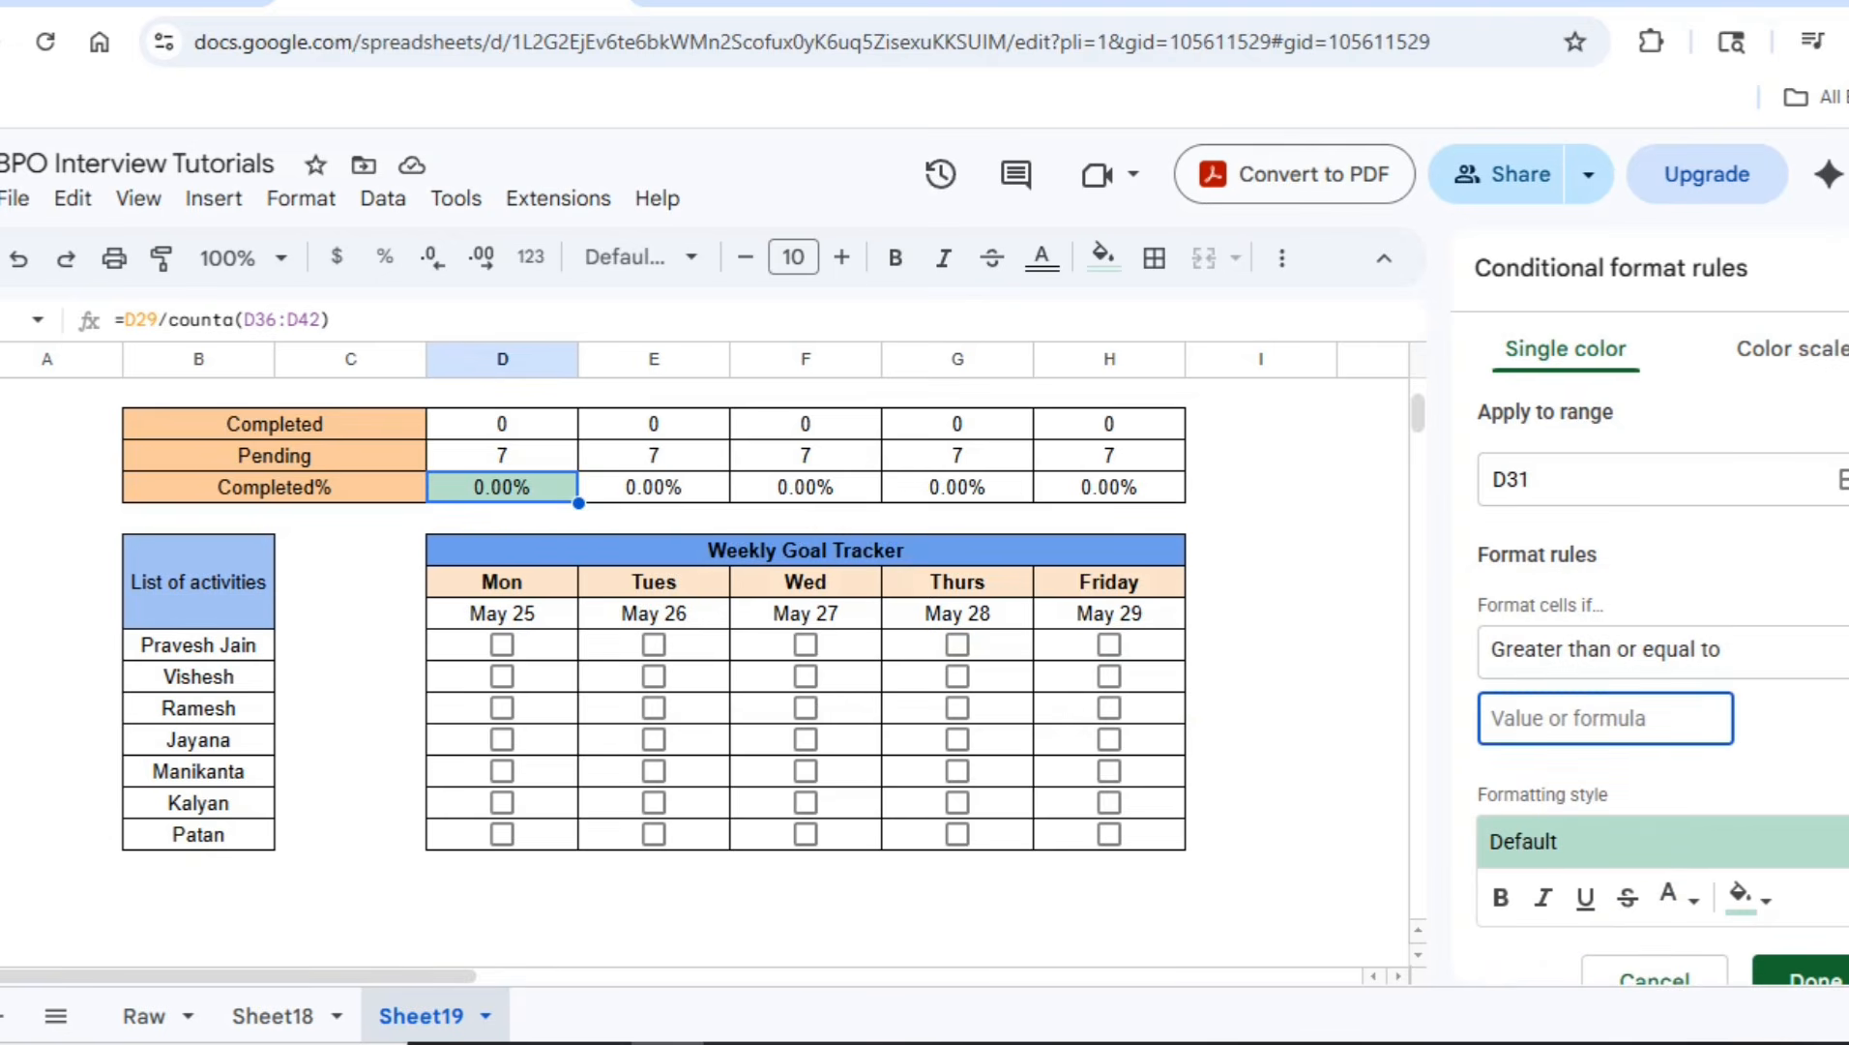
{"action": "type", "text": "80%"}
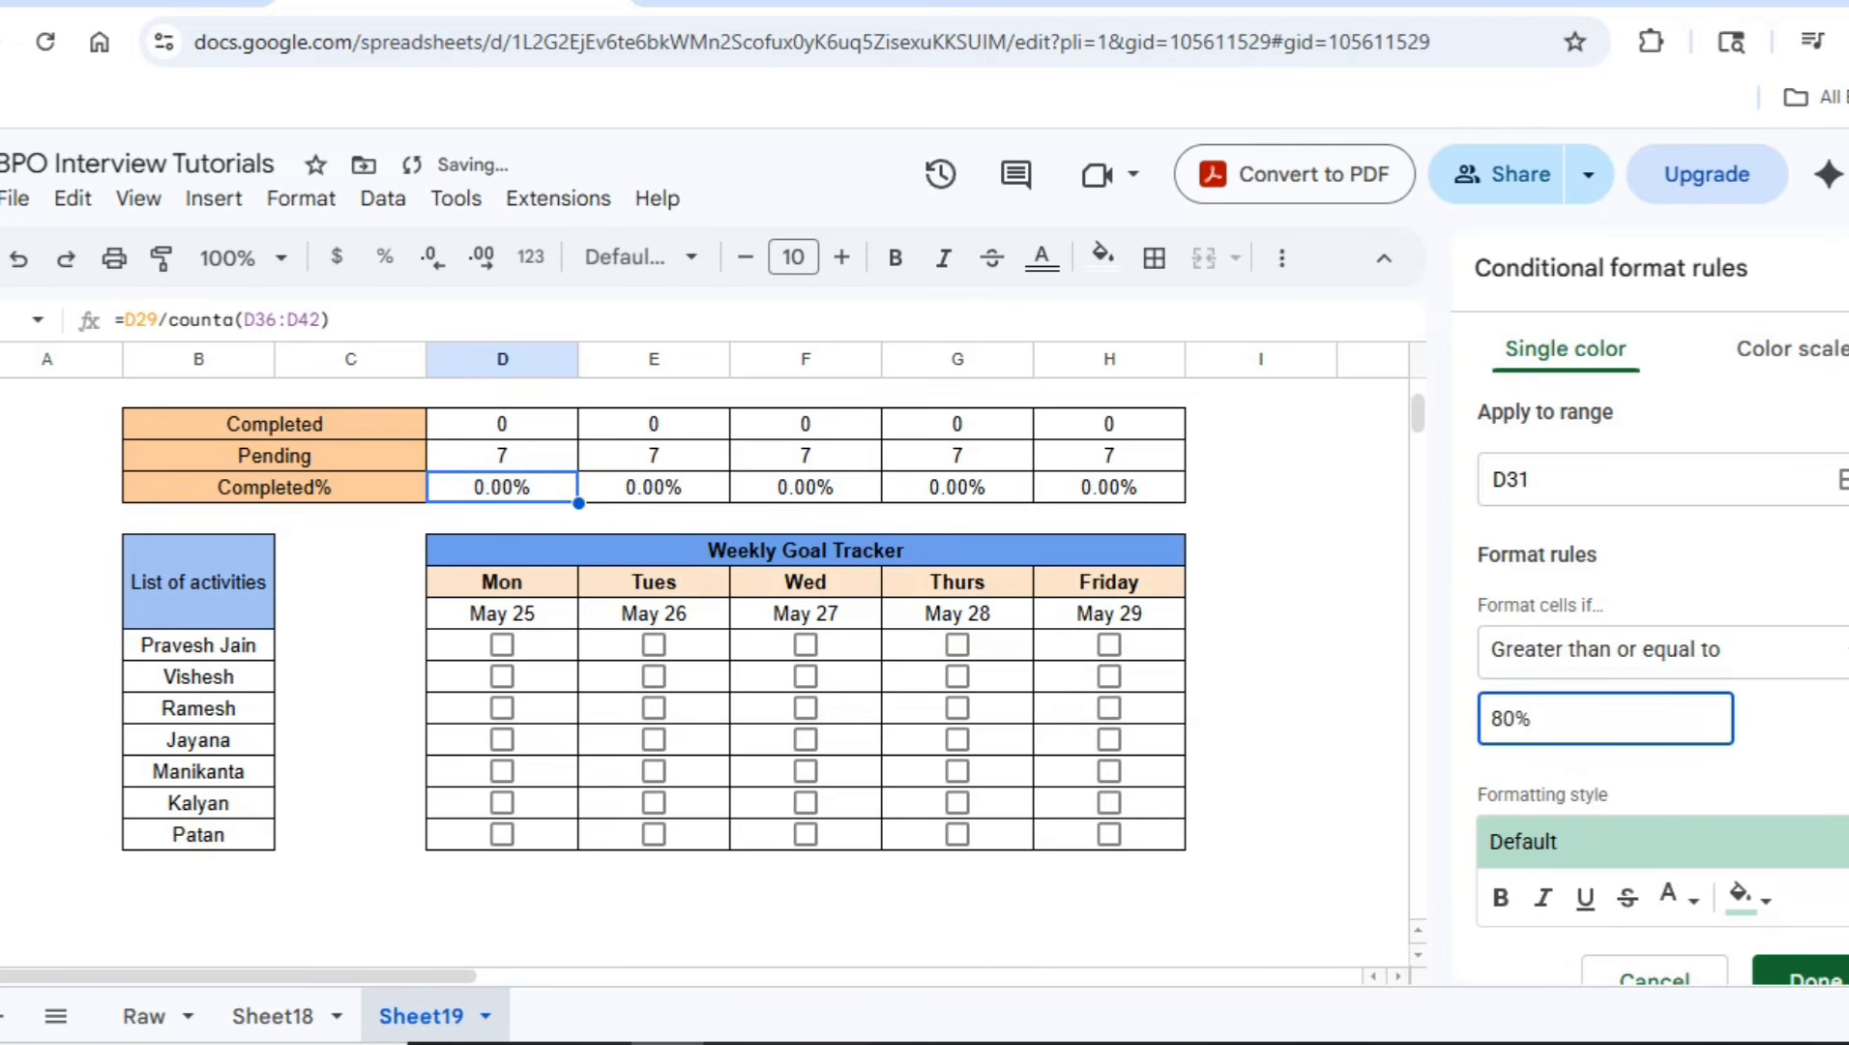
Save the first conditional formatting rule and add a second one for D31 with the condition less than 80%
{"action": "left_click", "coordinate": [1798, 977]}
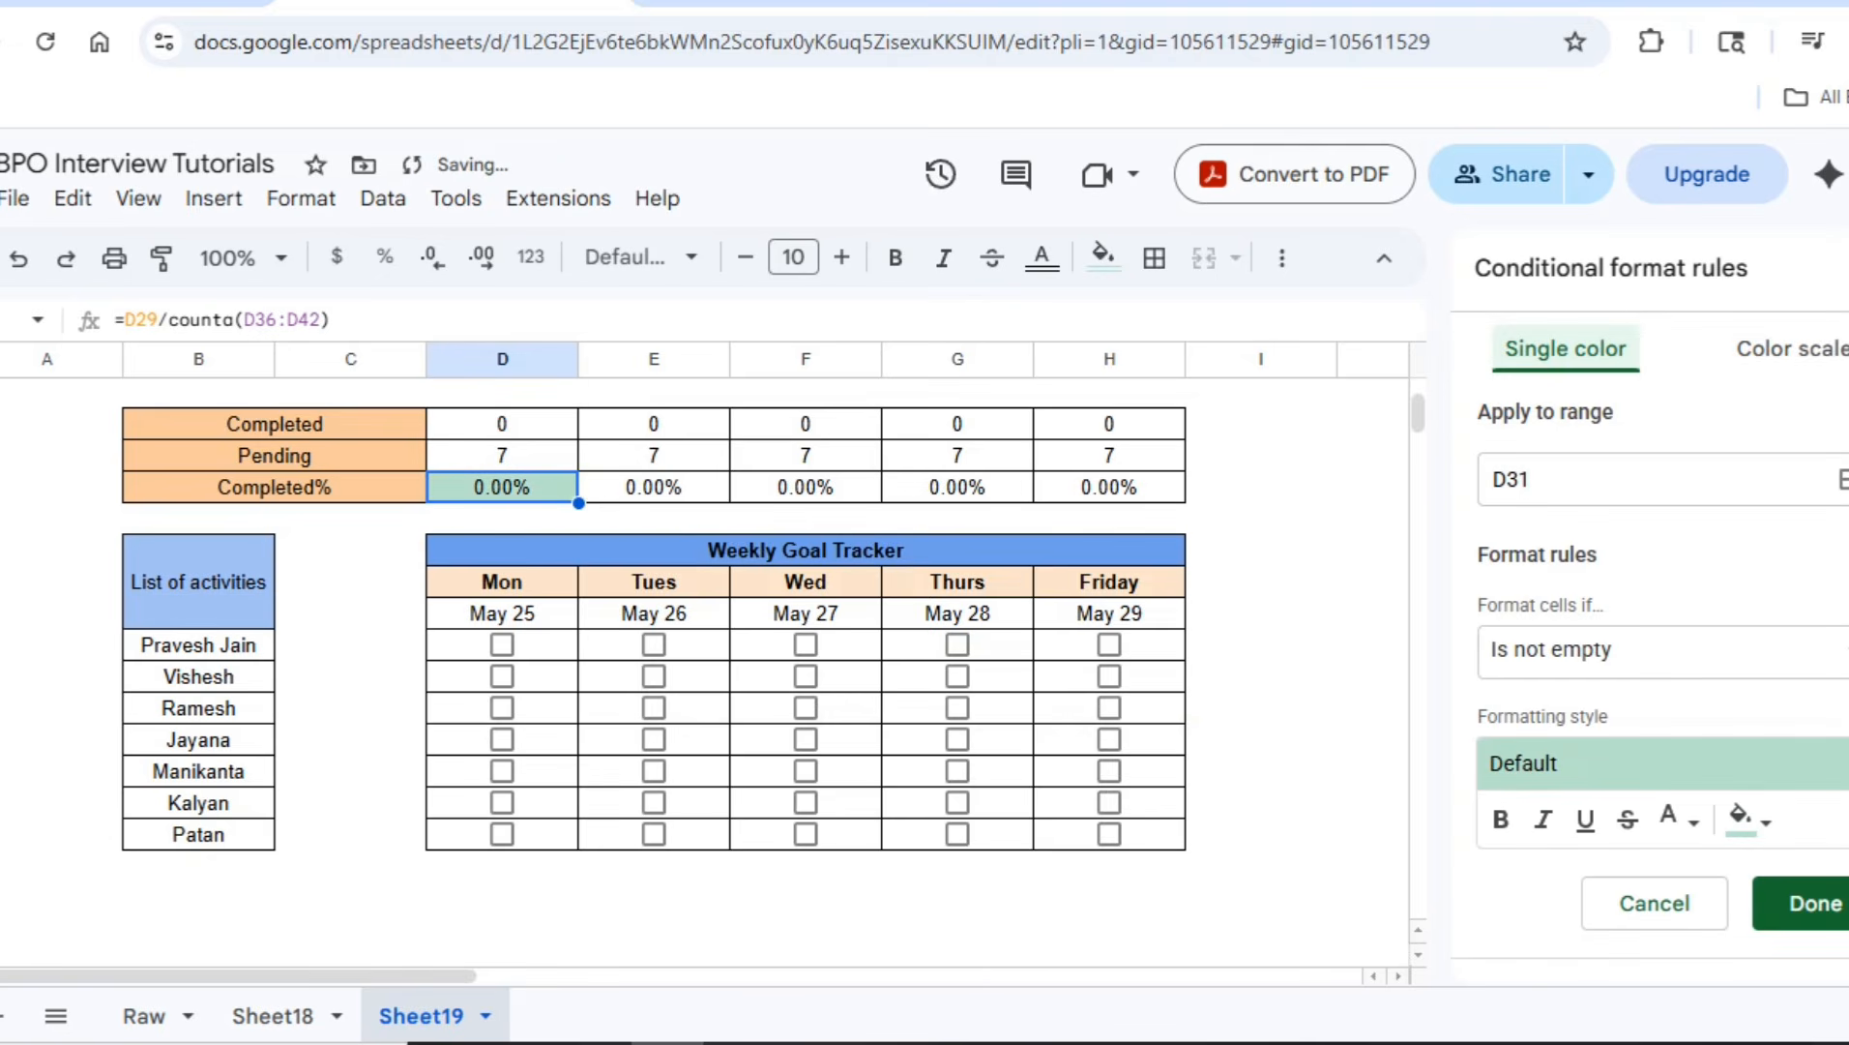
{"action": "left_click", "coordinate": [1644, 651]}
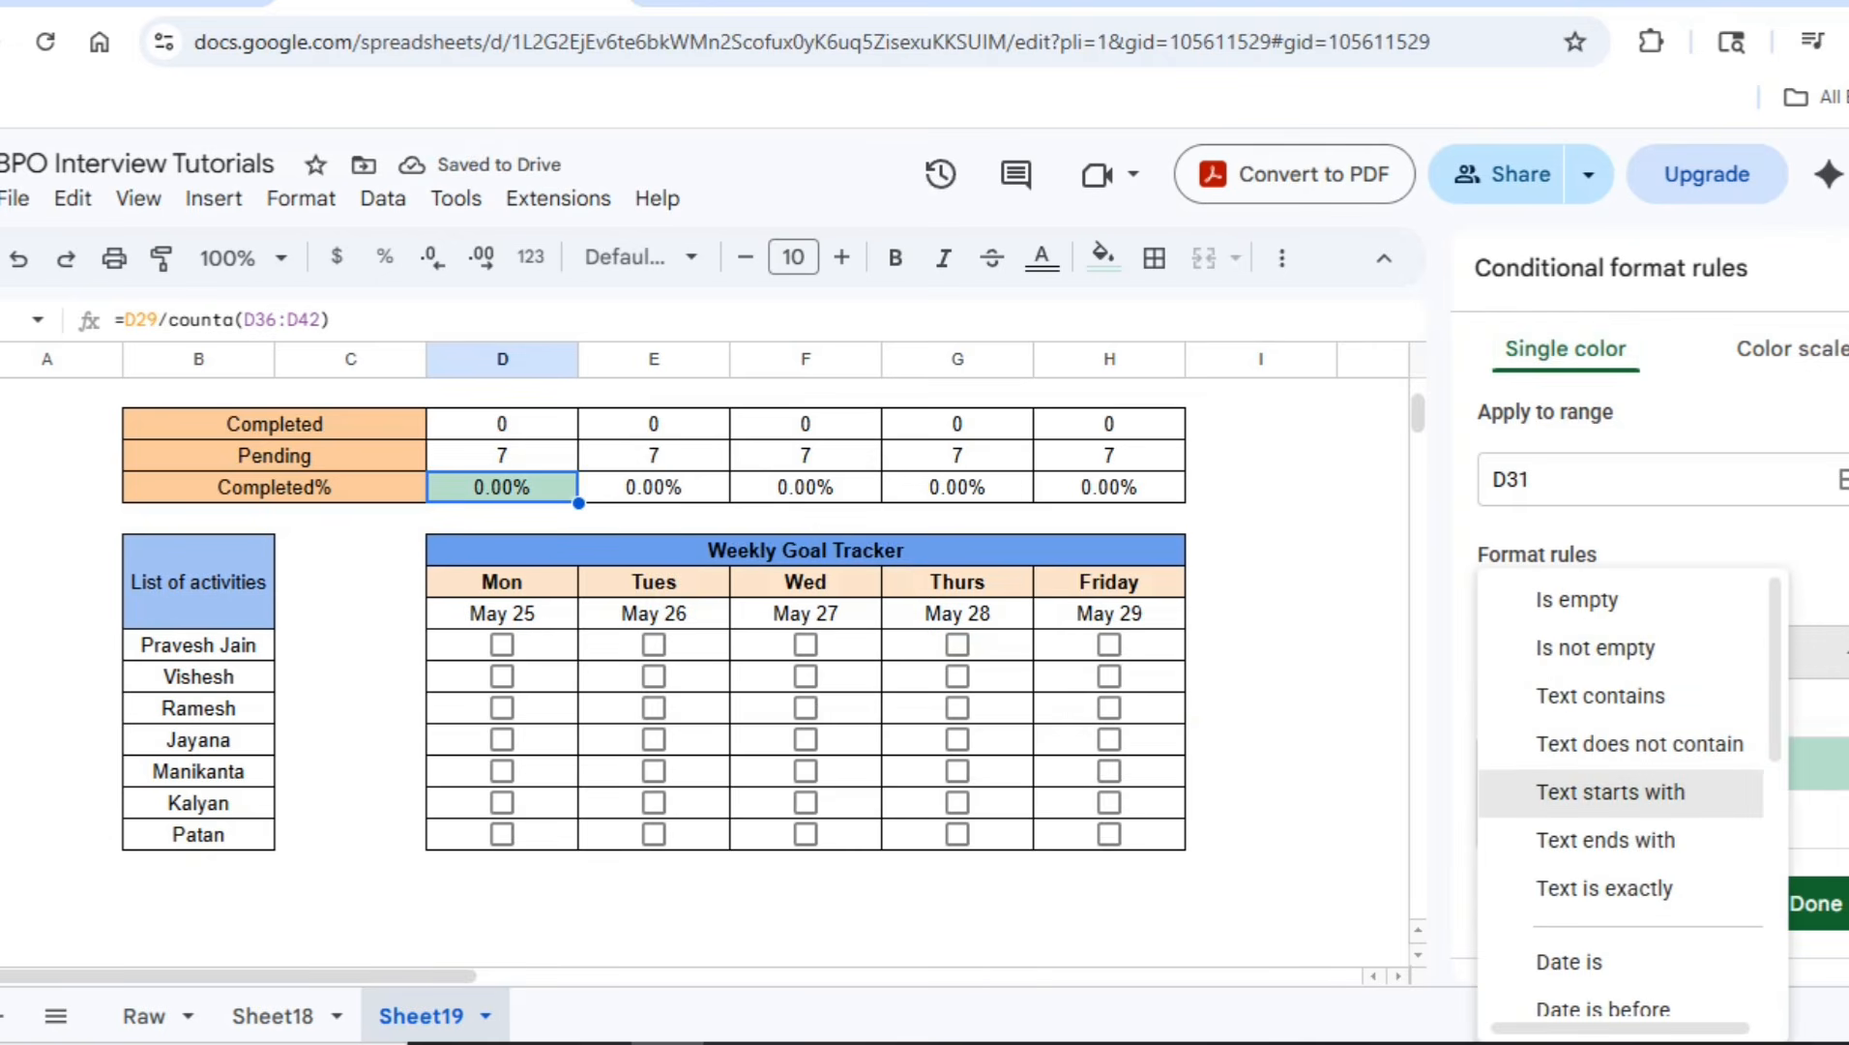
{"action": "scroll", "coordinate": [1624, 792], "scroll_direction": "down", "scroll_amount": 2}
{"action": "scroll", "coordinate": [1625, 791], "scroll_direction": "down", "scroll_amount": 3}
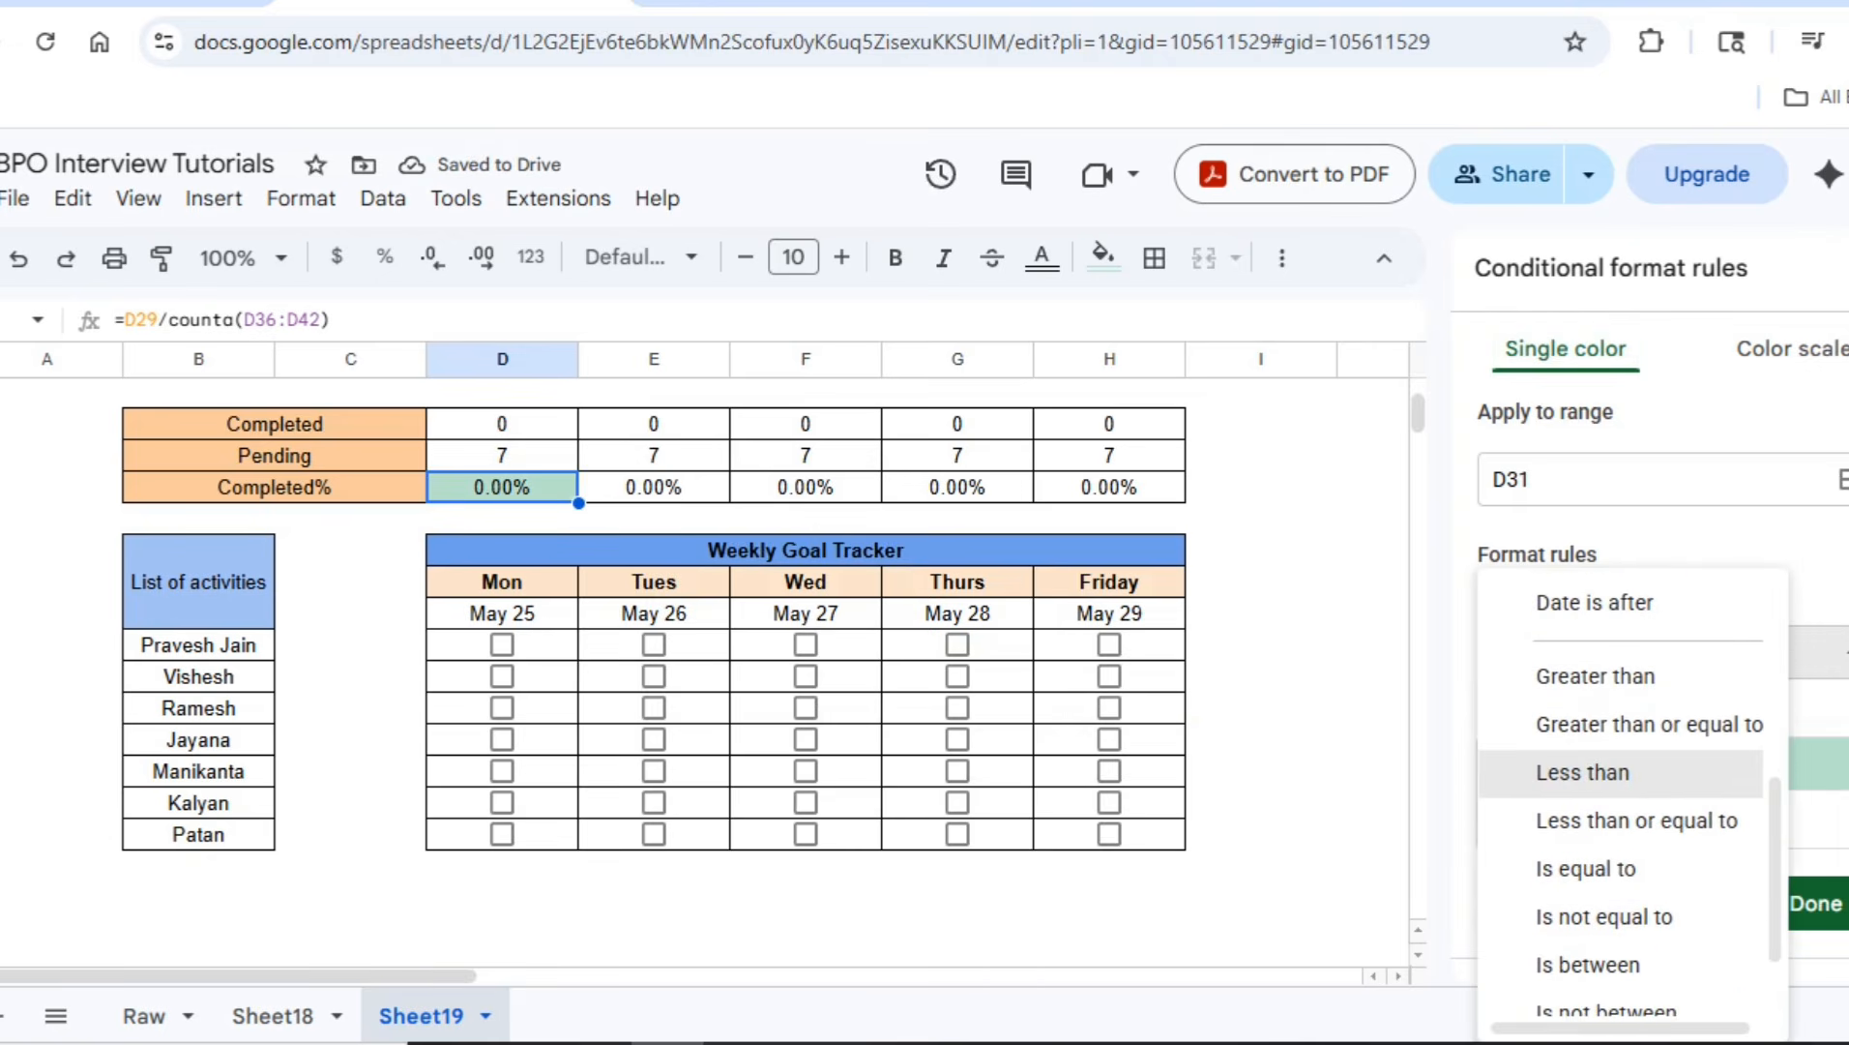
{"action": "left_click", "coordinate": [1586, 768]}
{"action": "left_click", "coordinate": [1606, 718]}
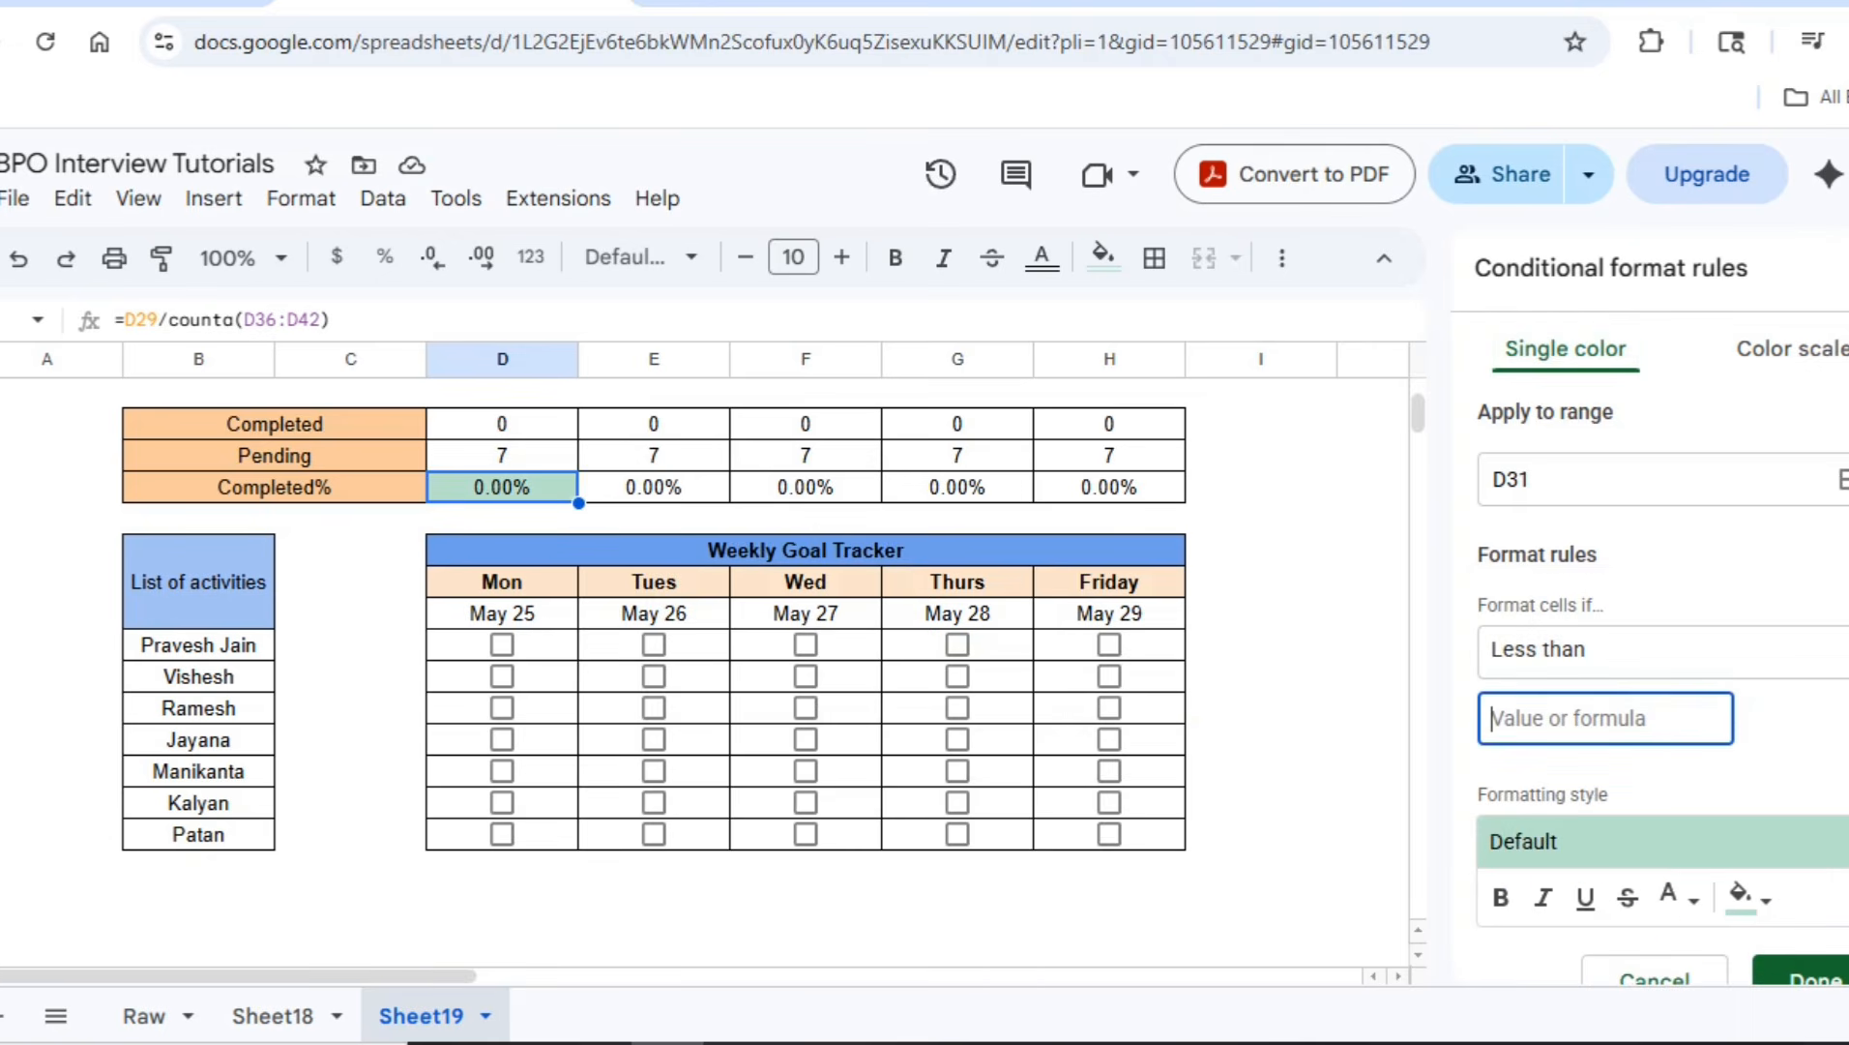
{"action": "type", "text": "80%"}
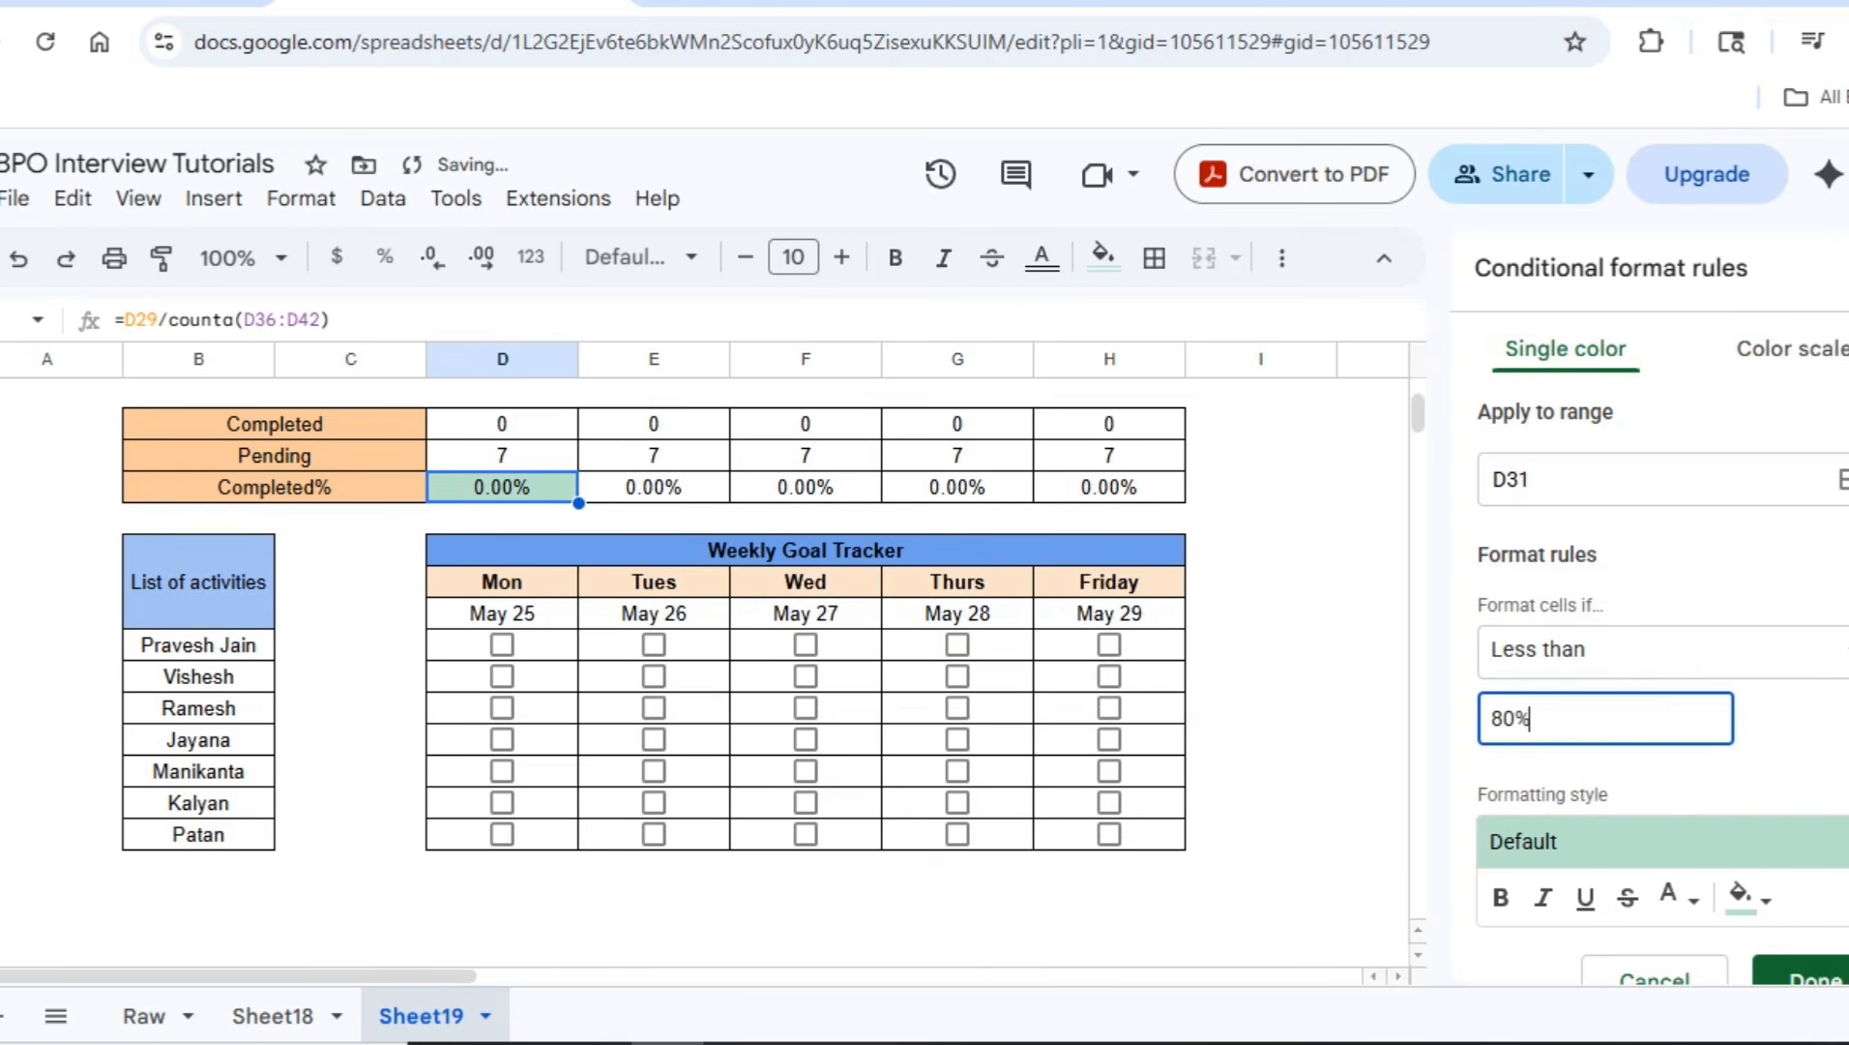
Give the less-than-80% rule a light red fill and save it
{"action": "left_click", "coordinate": [1748, 897]}
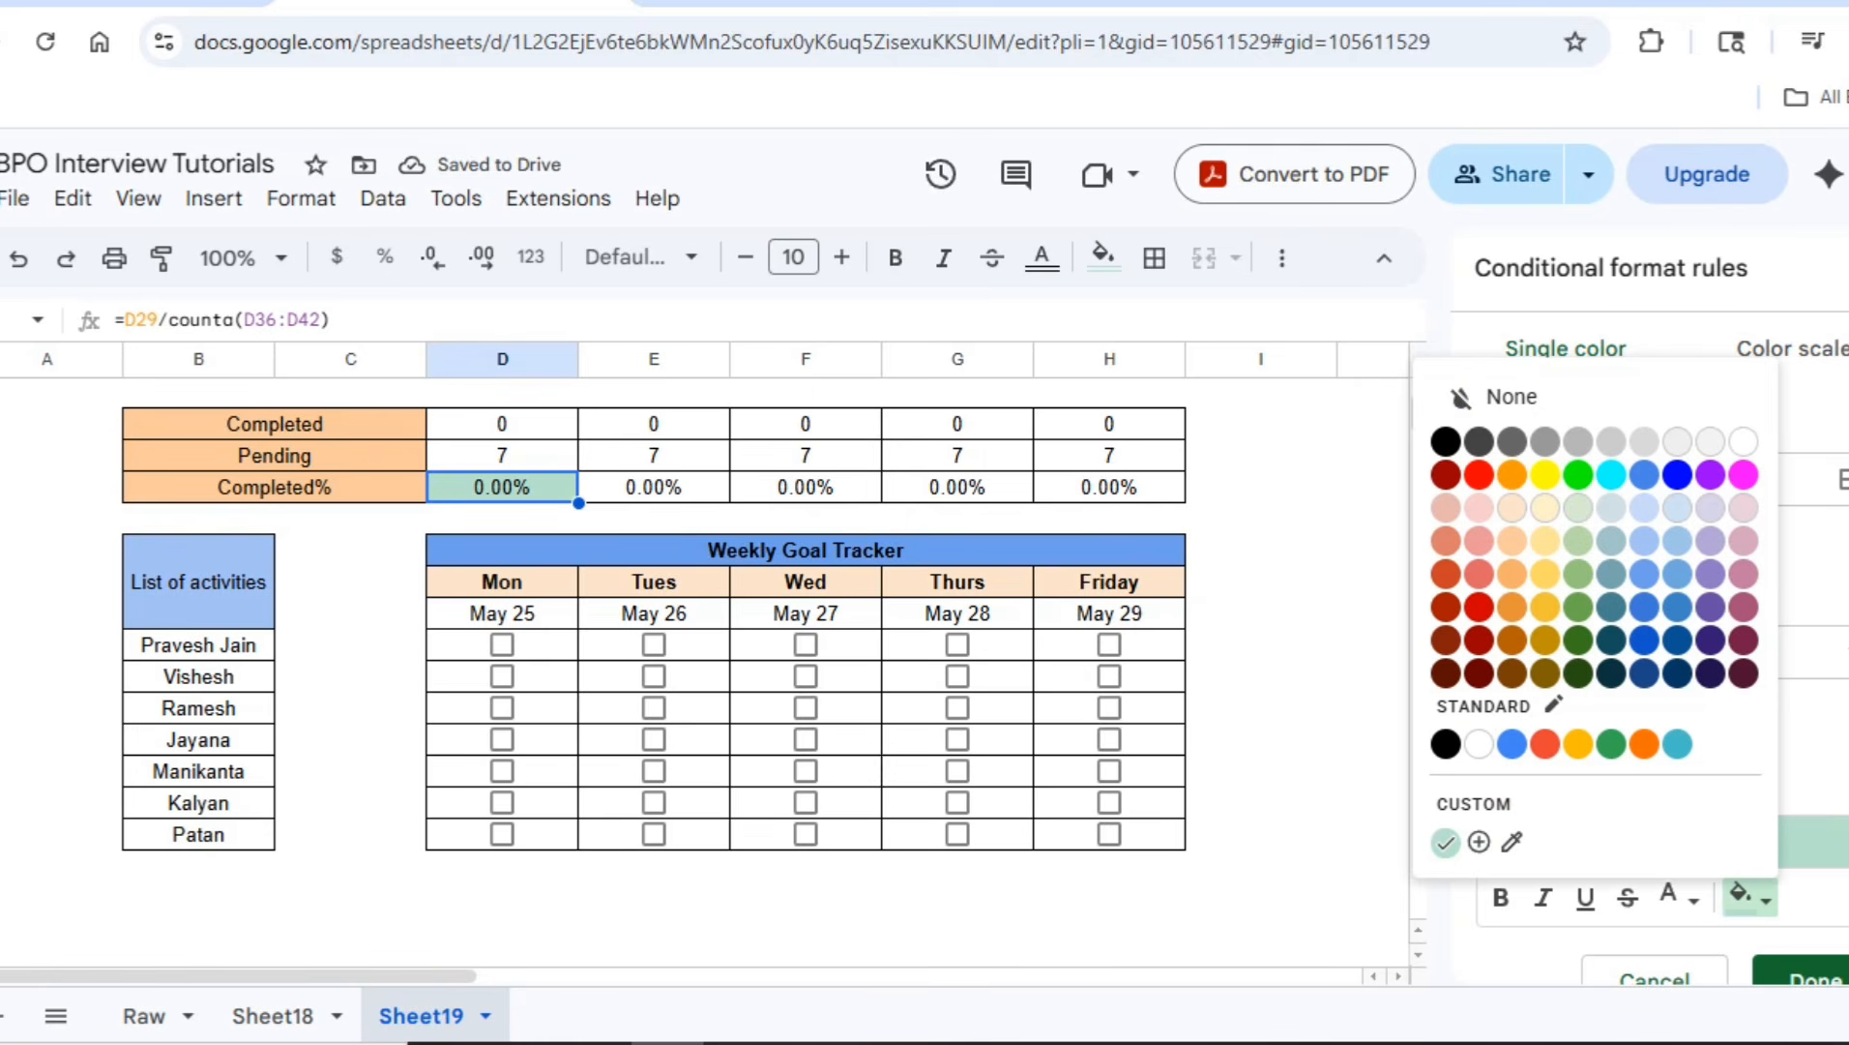
{"action": "left_click", "coordinate": [1479, 540]}
{"action": "left_click", "coordinate": [1811, 973]}
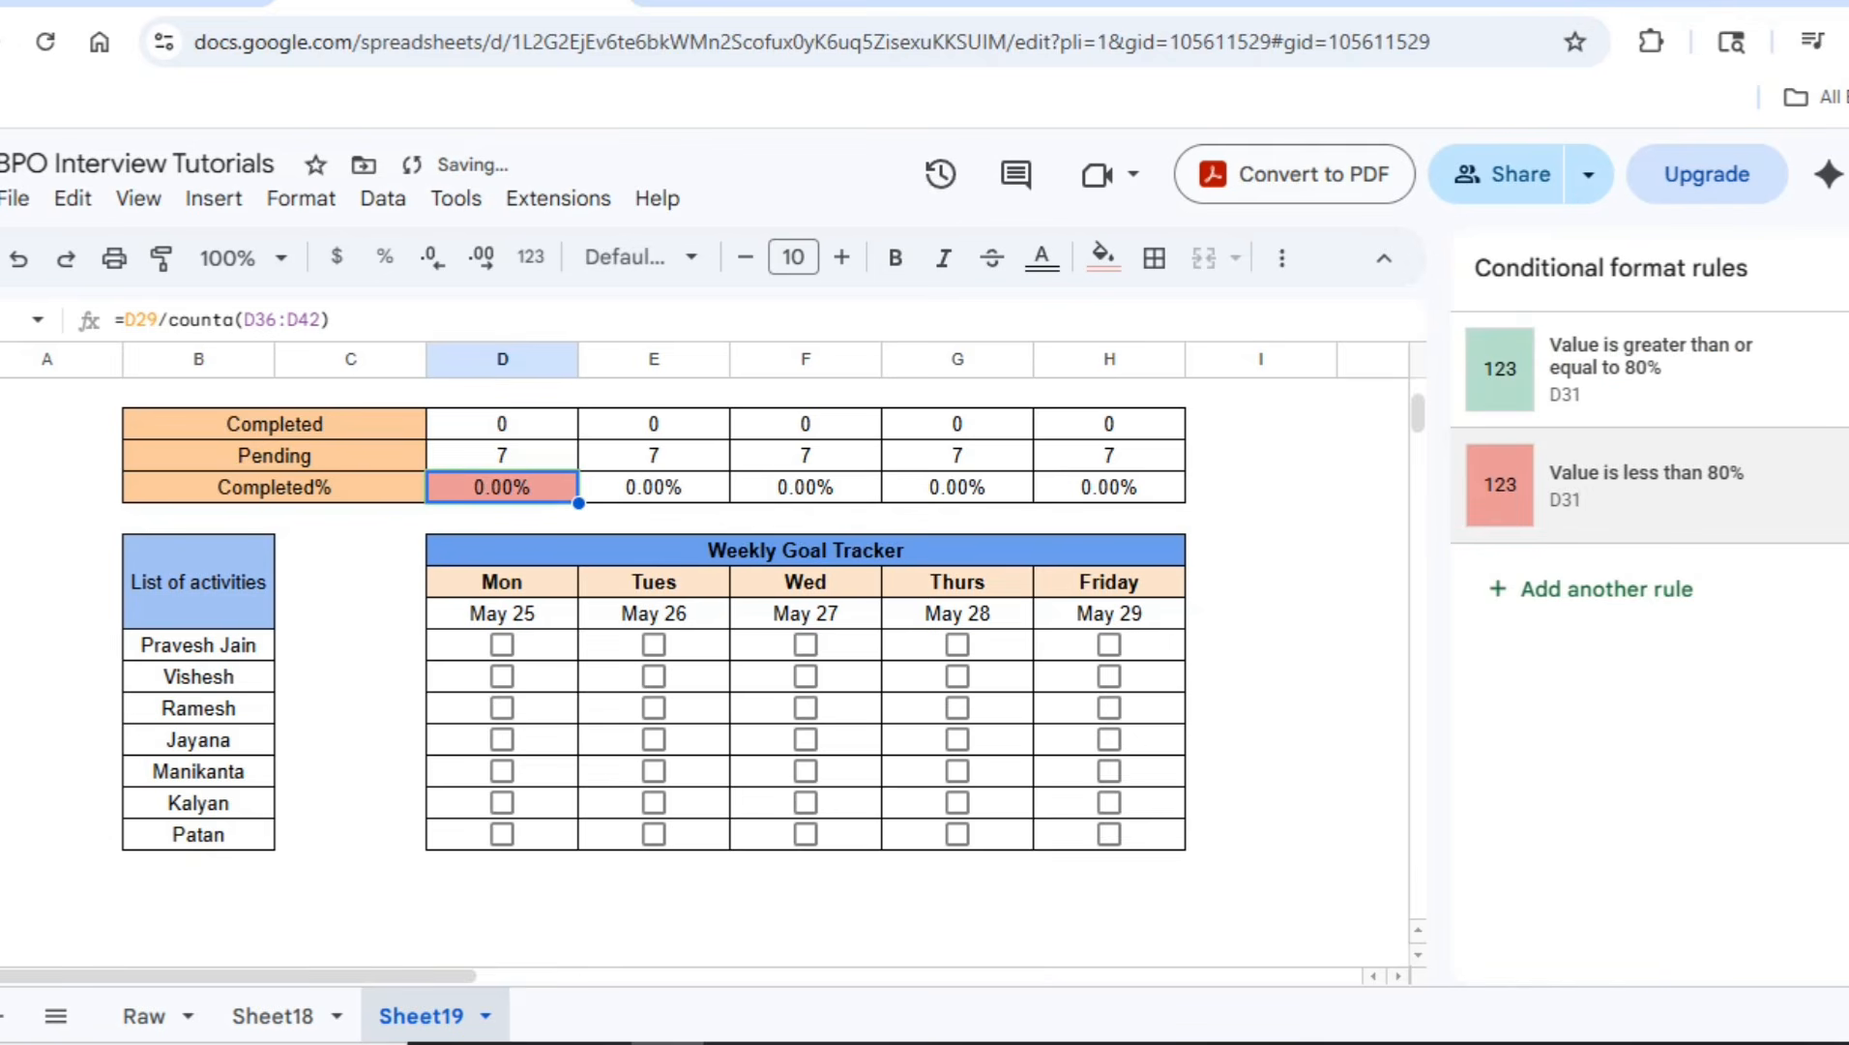
Tick the first six Monday checkboxes to test the color rules on Monday's Completed%
{"action": "left_click", "coordinate": [501, 645]}
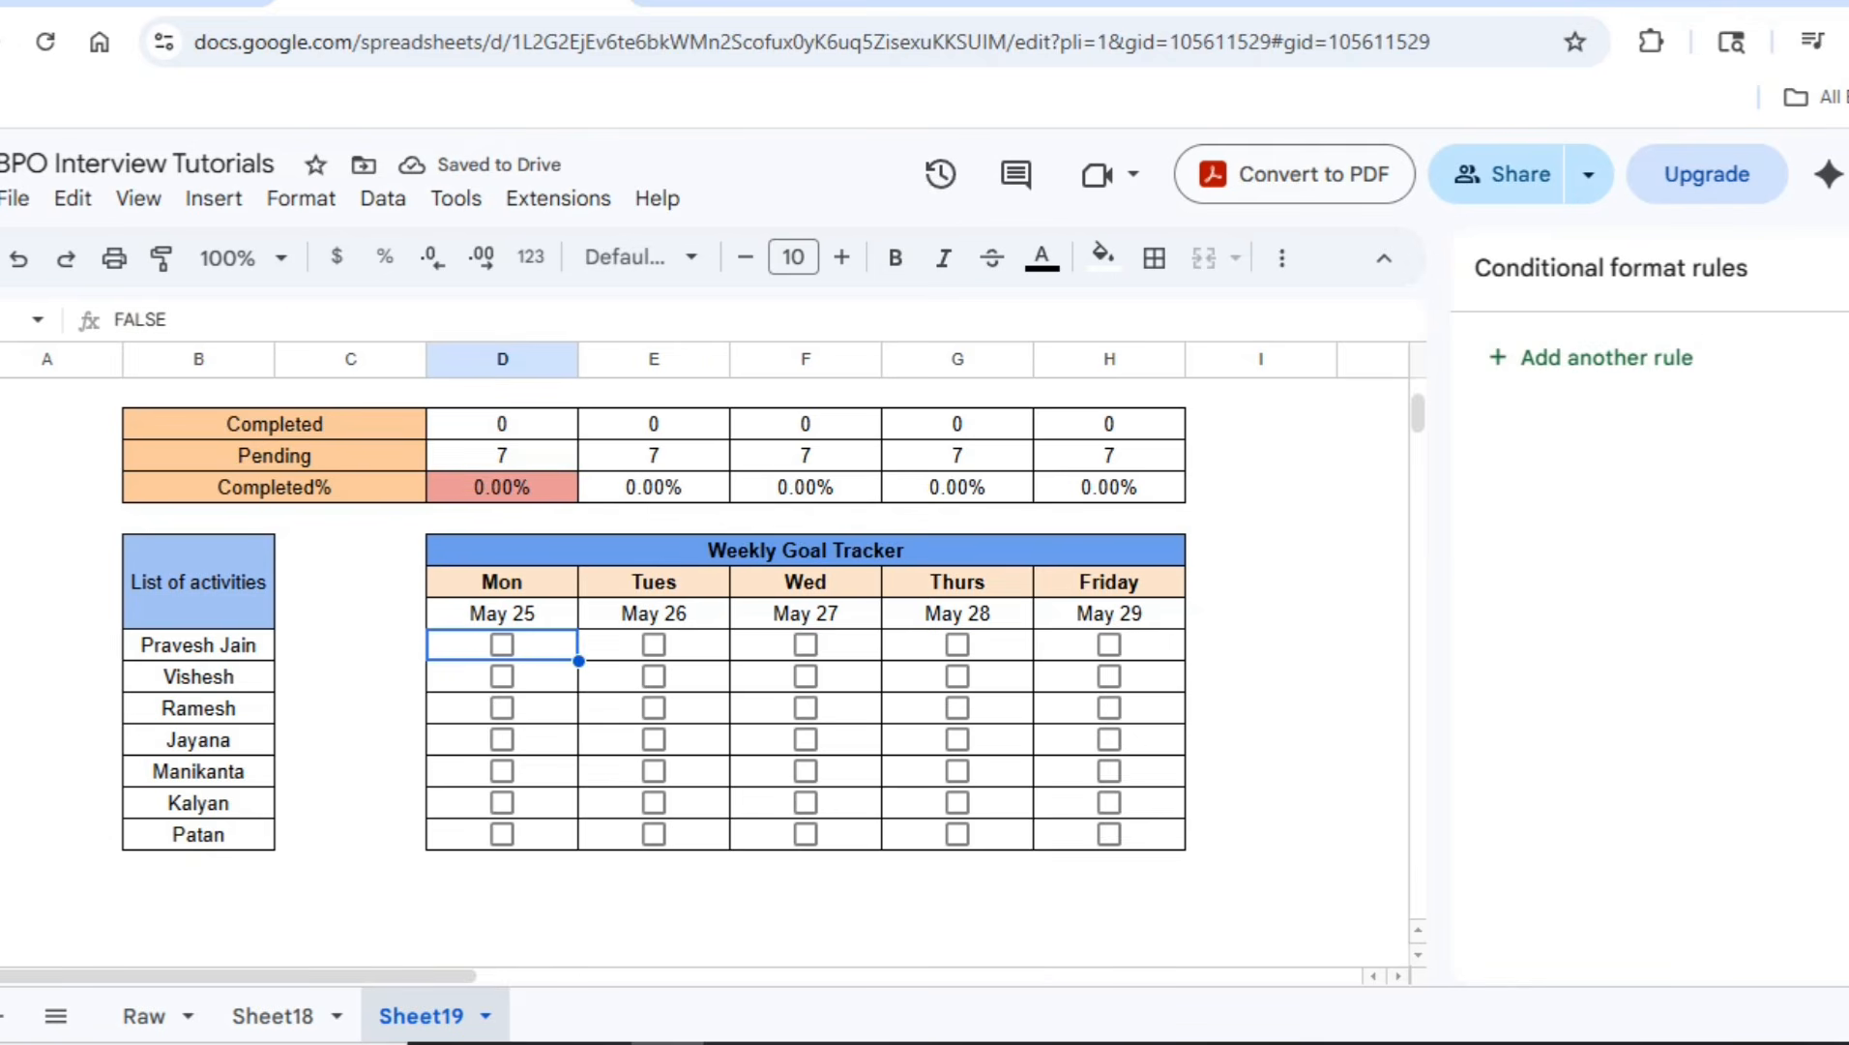
{"action": "key", "text": "space"}
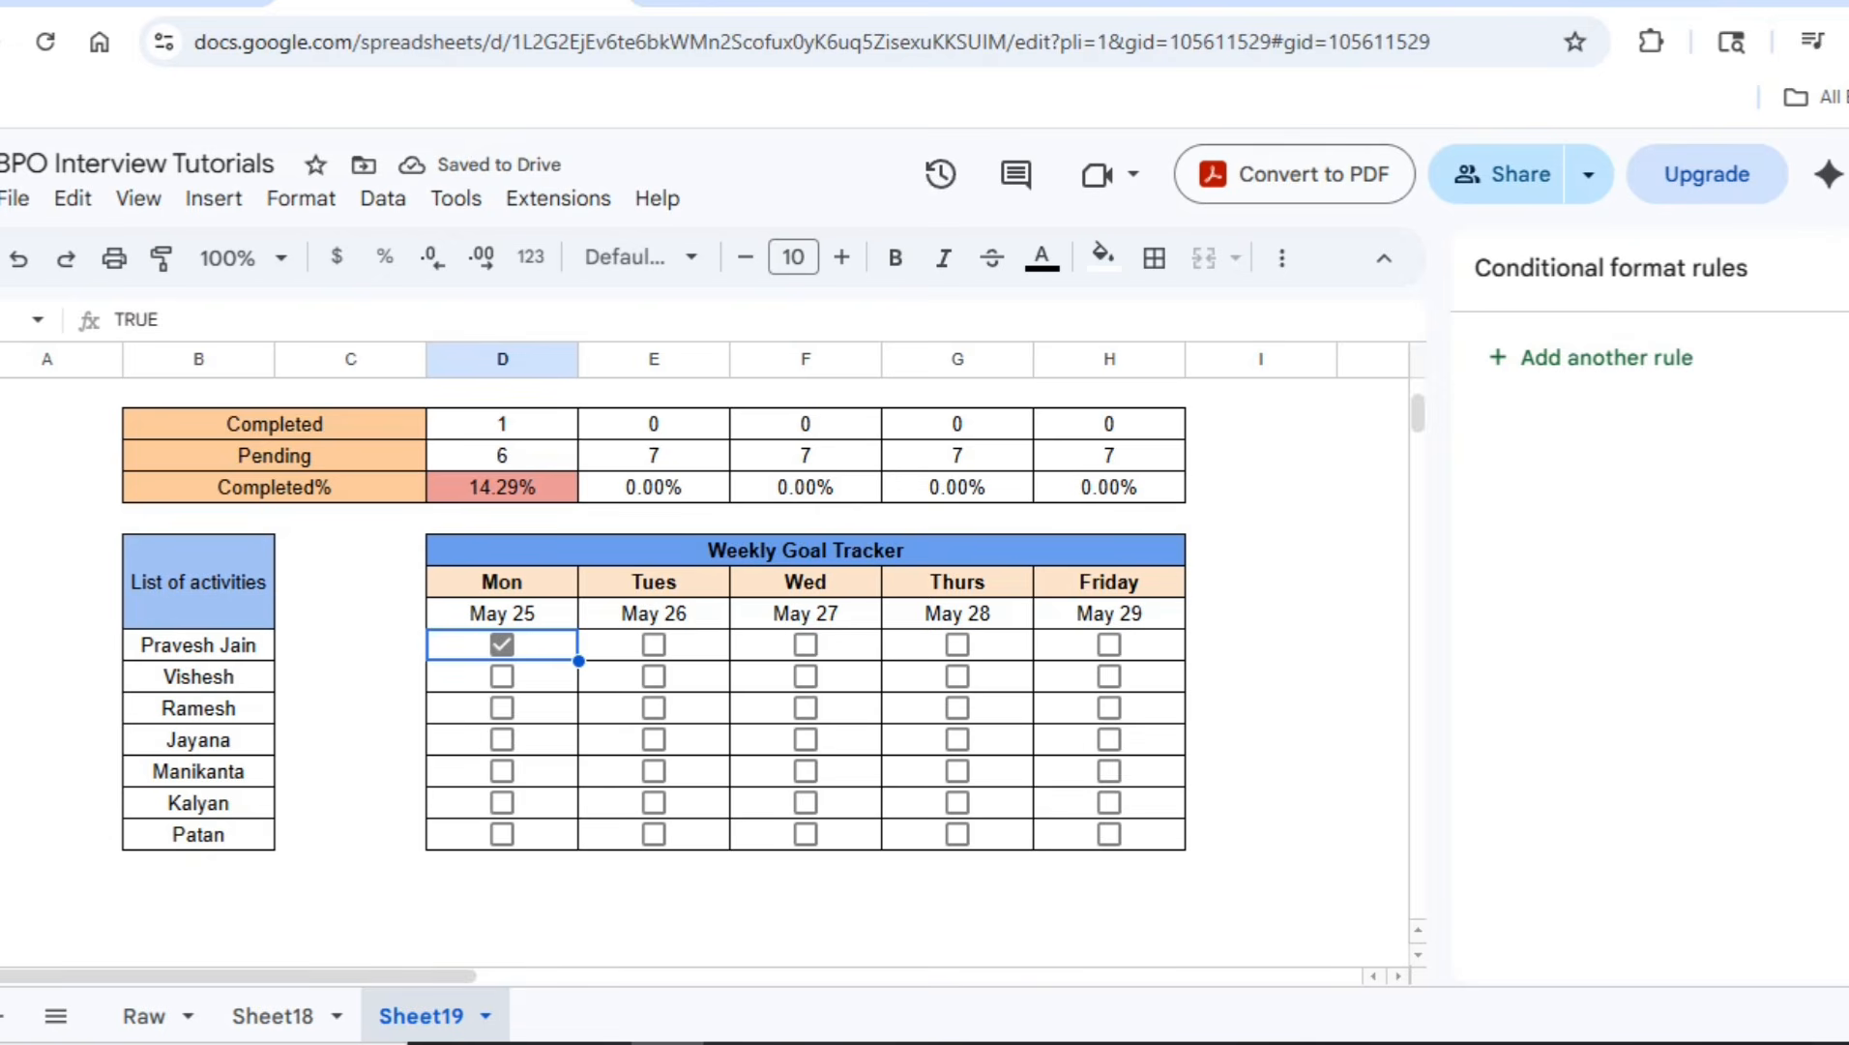
{"action": "key", "text": "Down"}
{"action": "key", "text": "space"}
{"action": "key", "text": "Down"}
{"action": "key", "text": "space"}
{"action": "key", "text": "Down"}
{"action": "key", "text": "space"}
{"action": "key", "text": "Down"}
{"action": "key", "text": "space"}
{"action": "key", "text": "Down"}
{"action": "key", "text": "space"}
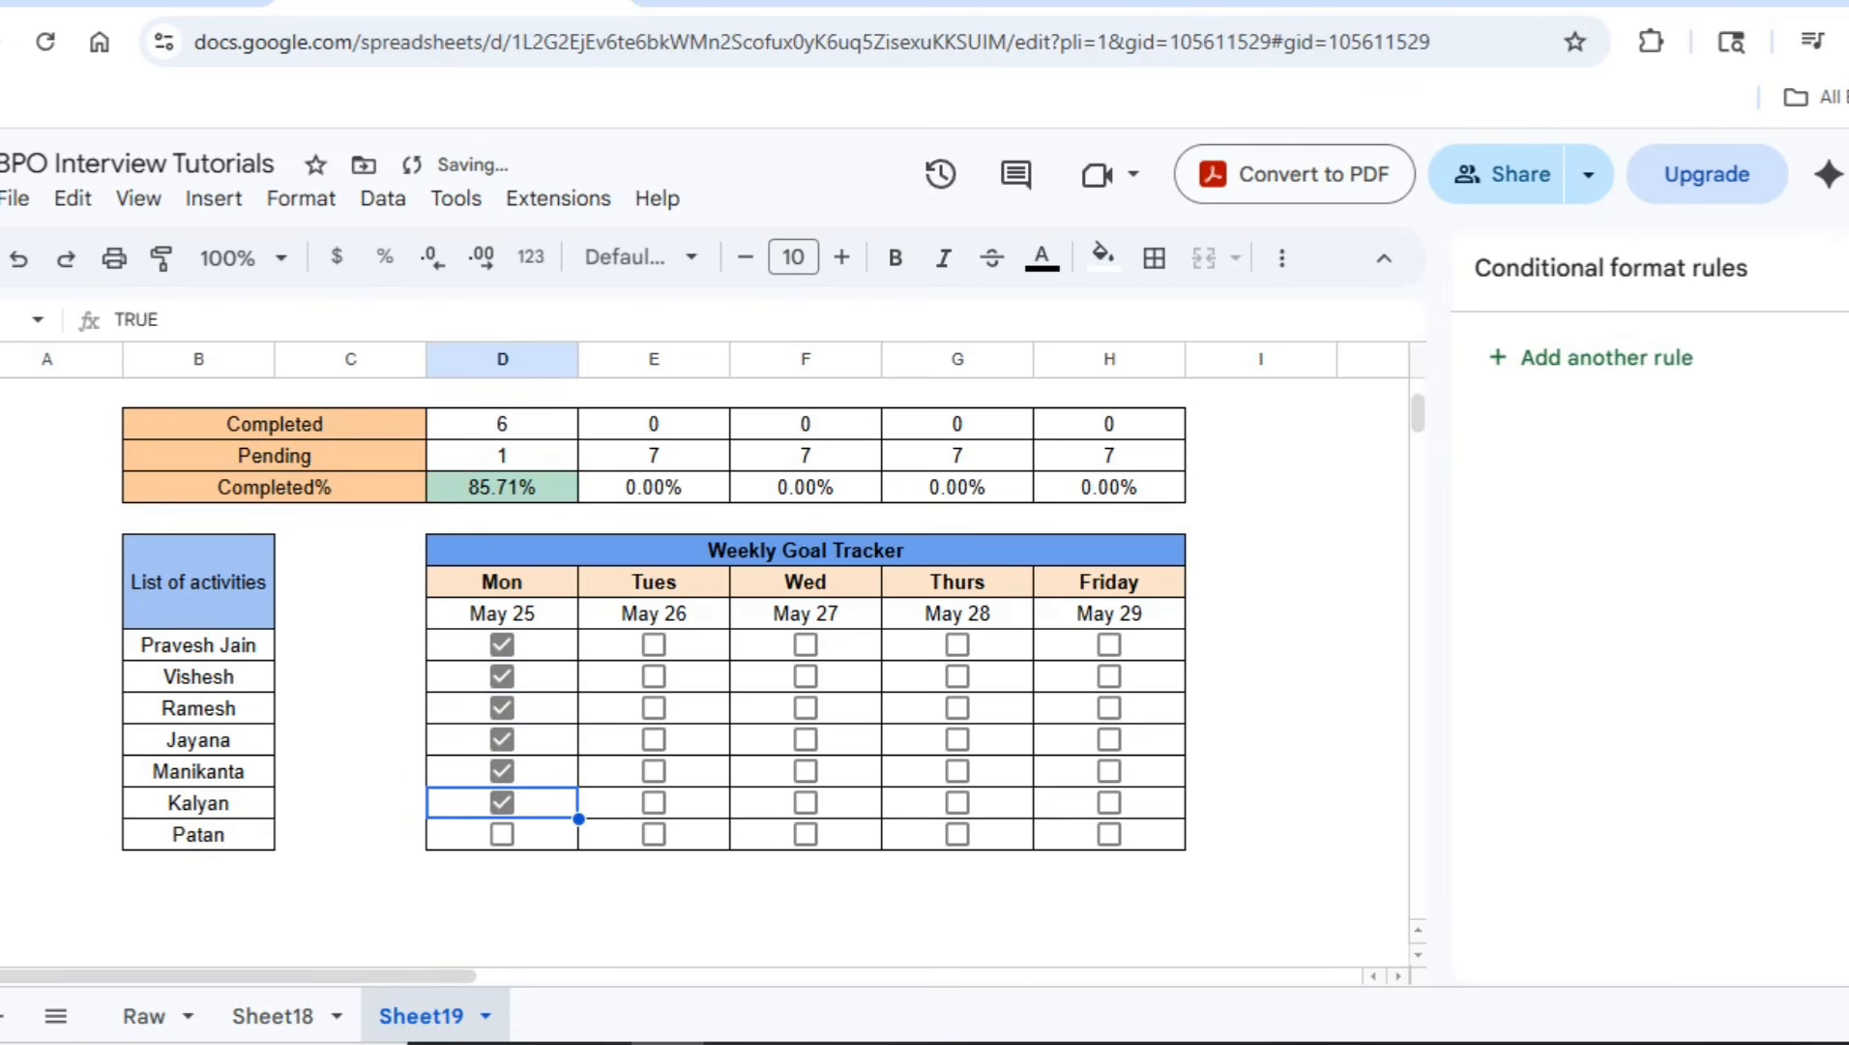
Toggle the sixth Monday checkbox off and on to test the color change, leaving it unticked
{"action": "key", "text": "space"}
{"action": "key", "text": "space"}
{"action": "key", "text": "space"}
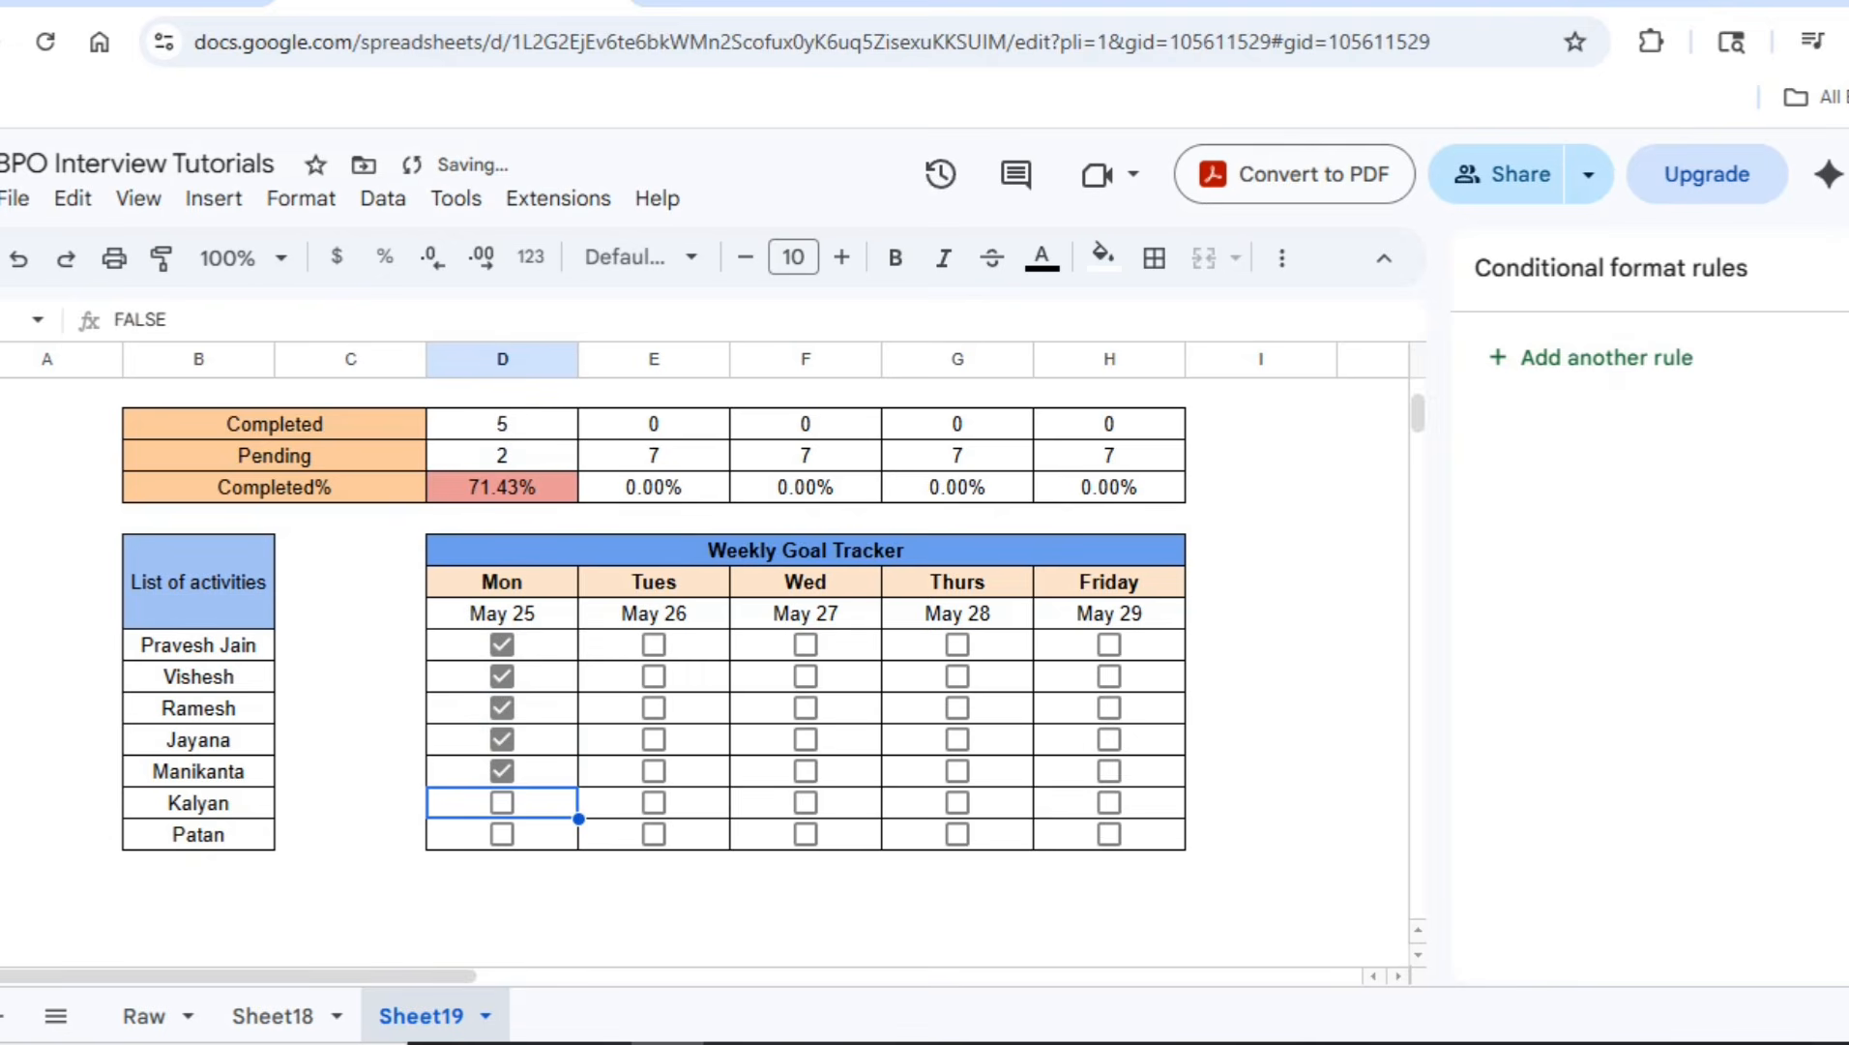
Copy the formatting of Monday's Completed% cell D31 onto the Tuesday to Friday cells E31:H31 with Paint format
{"action": "left_click", "coordinate": [502, 486]}
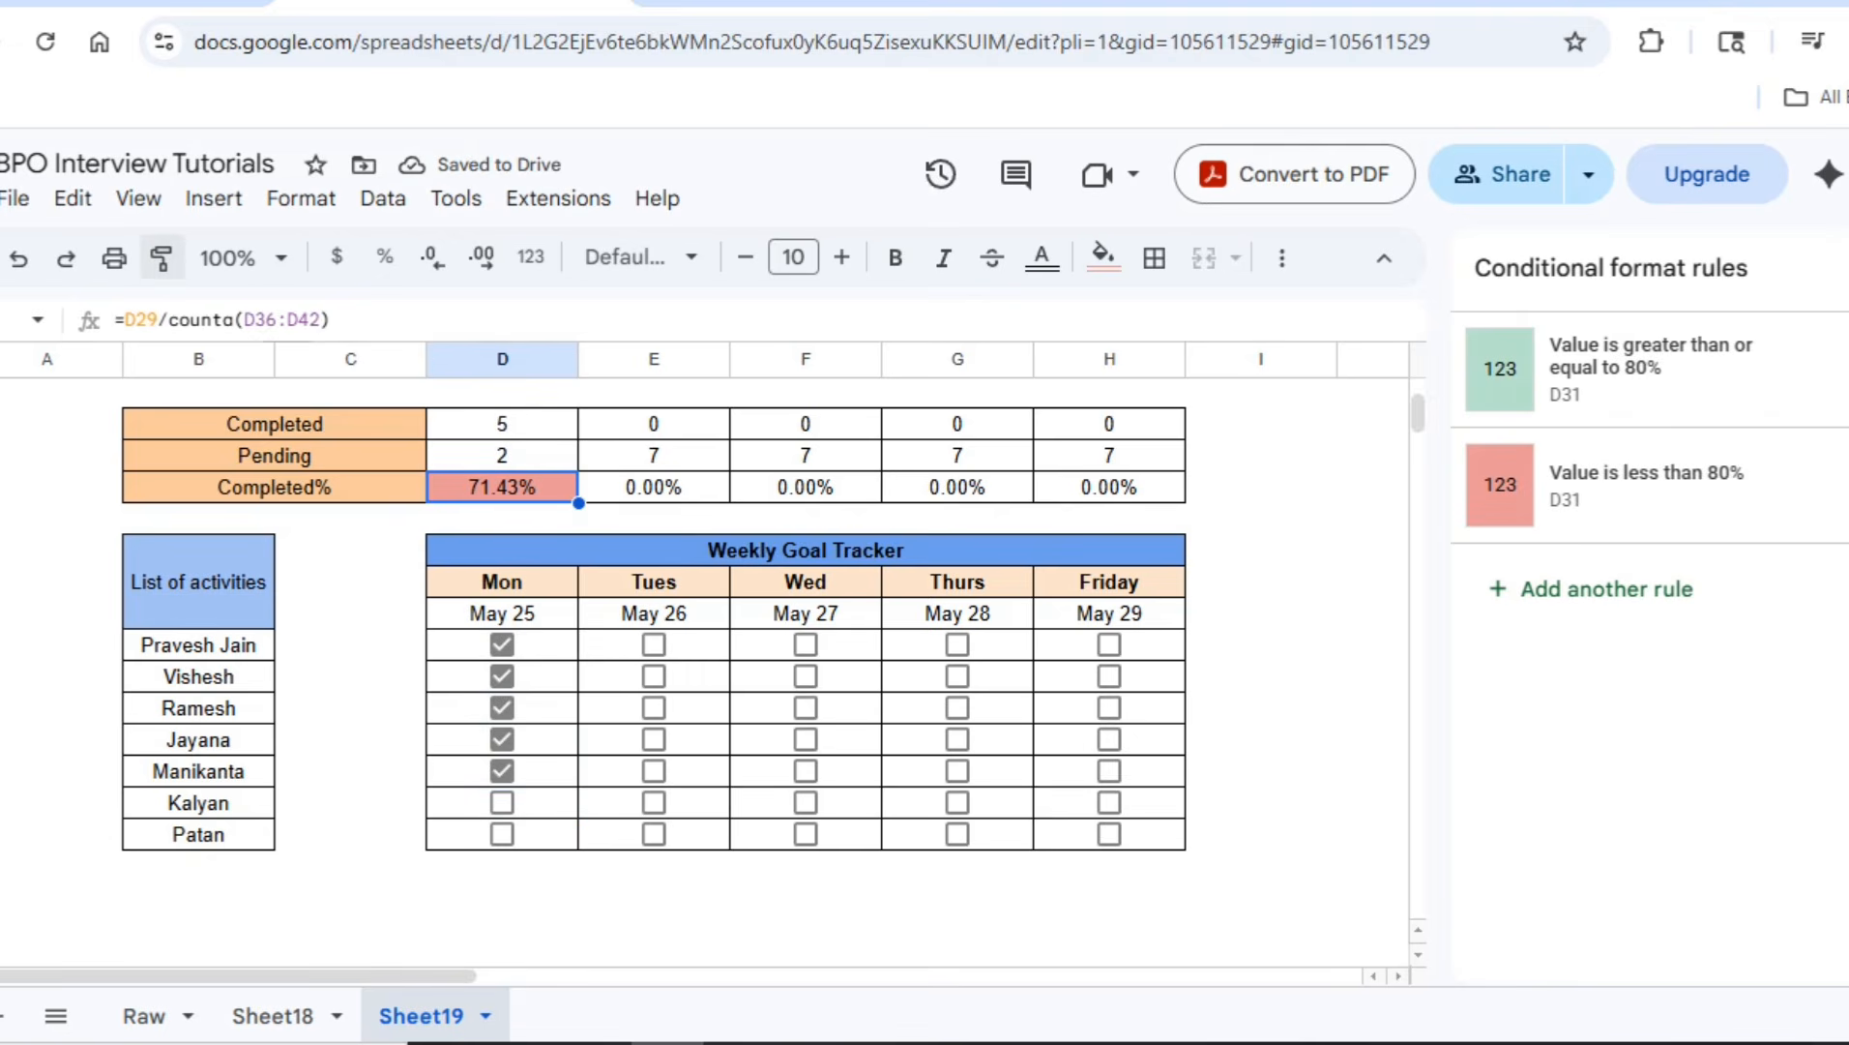
{"action": "left_click", "coordinate": [161, 258]}
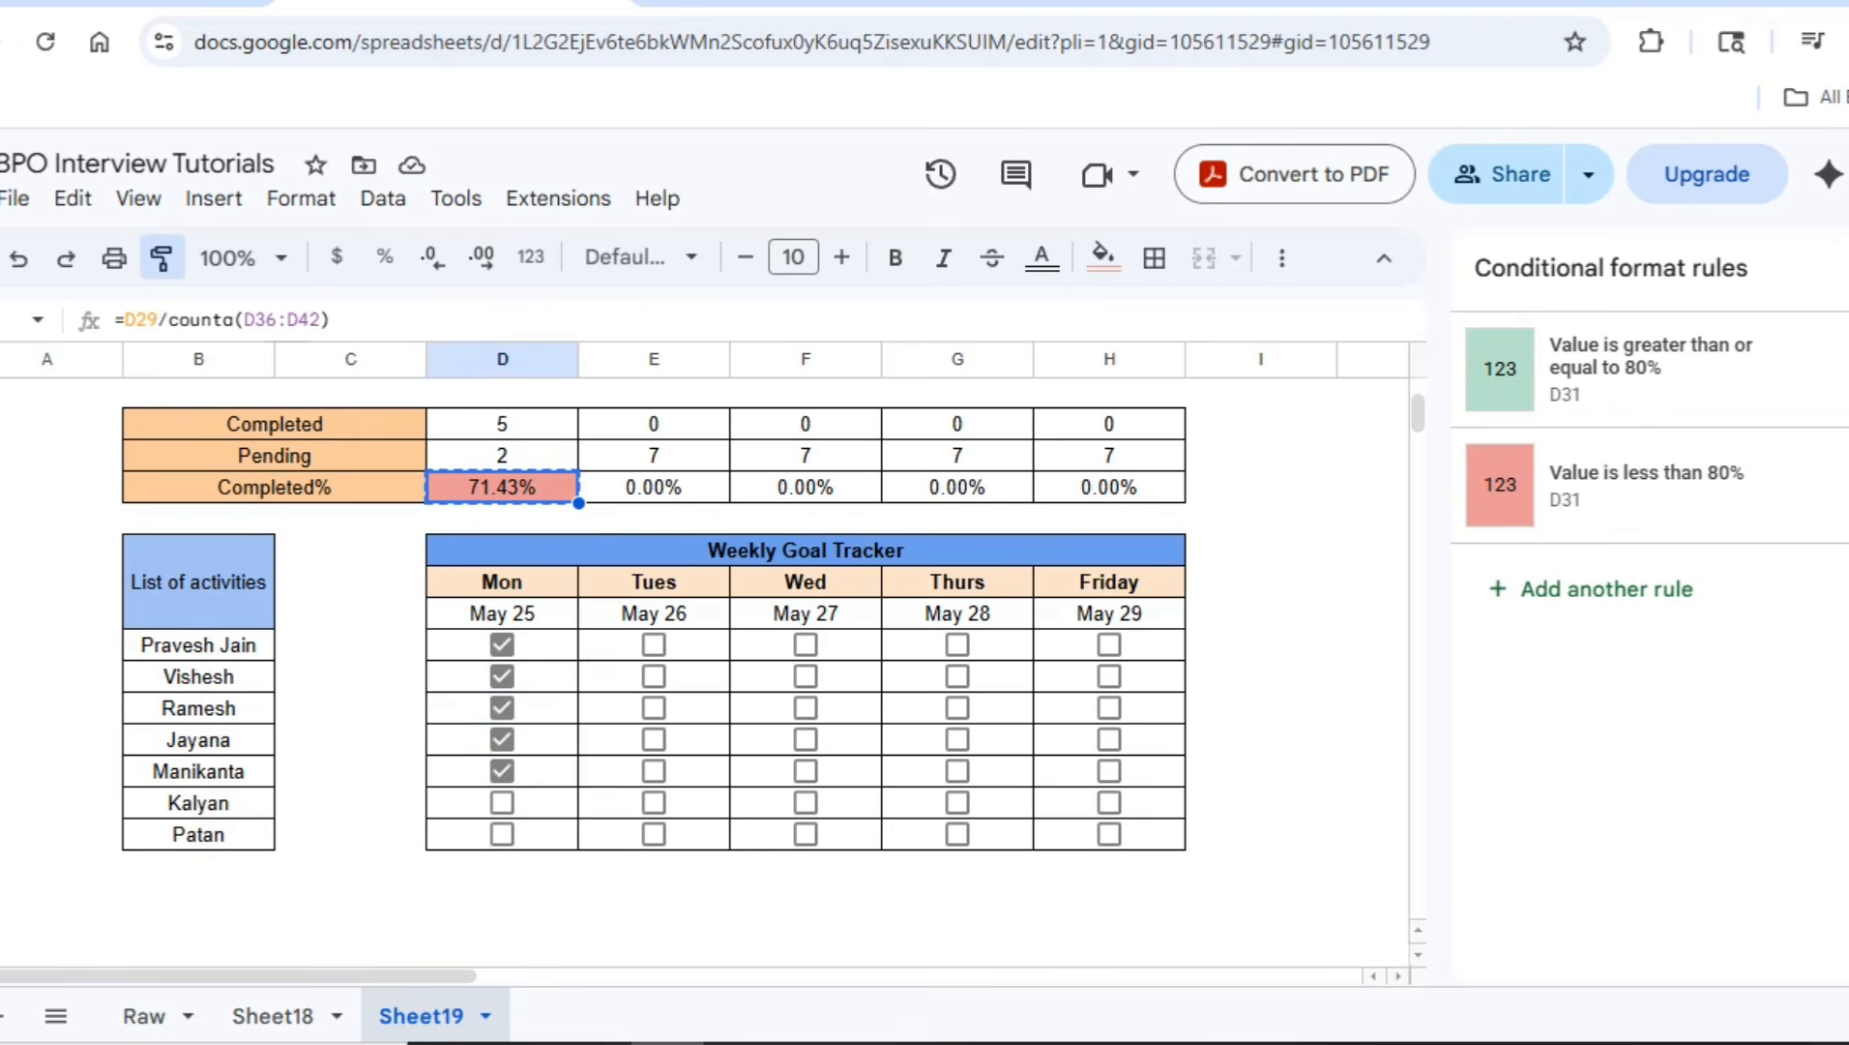
{"action": "left_click", "coordinate": [654, 487]}
{"action": "left_click_drag", "start_coordinate": [653, 486], "coordinate": [1110, 486]}
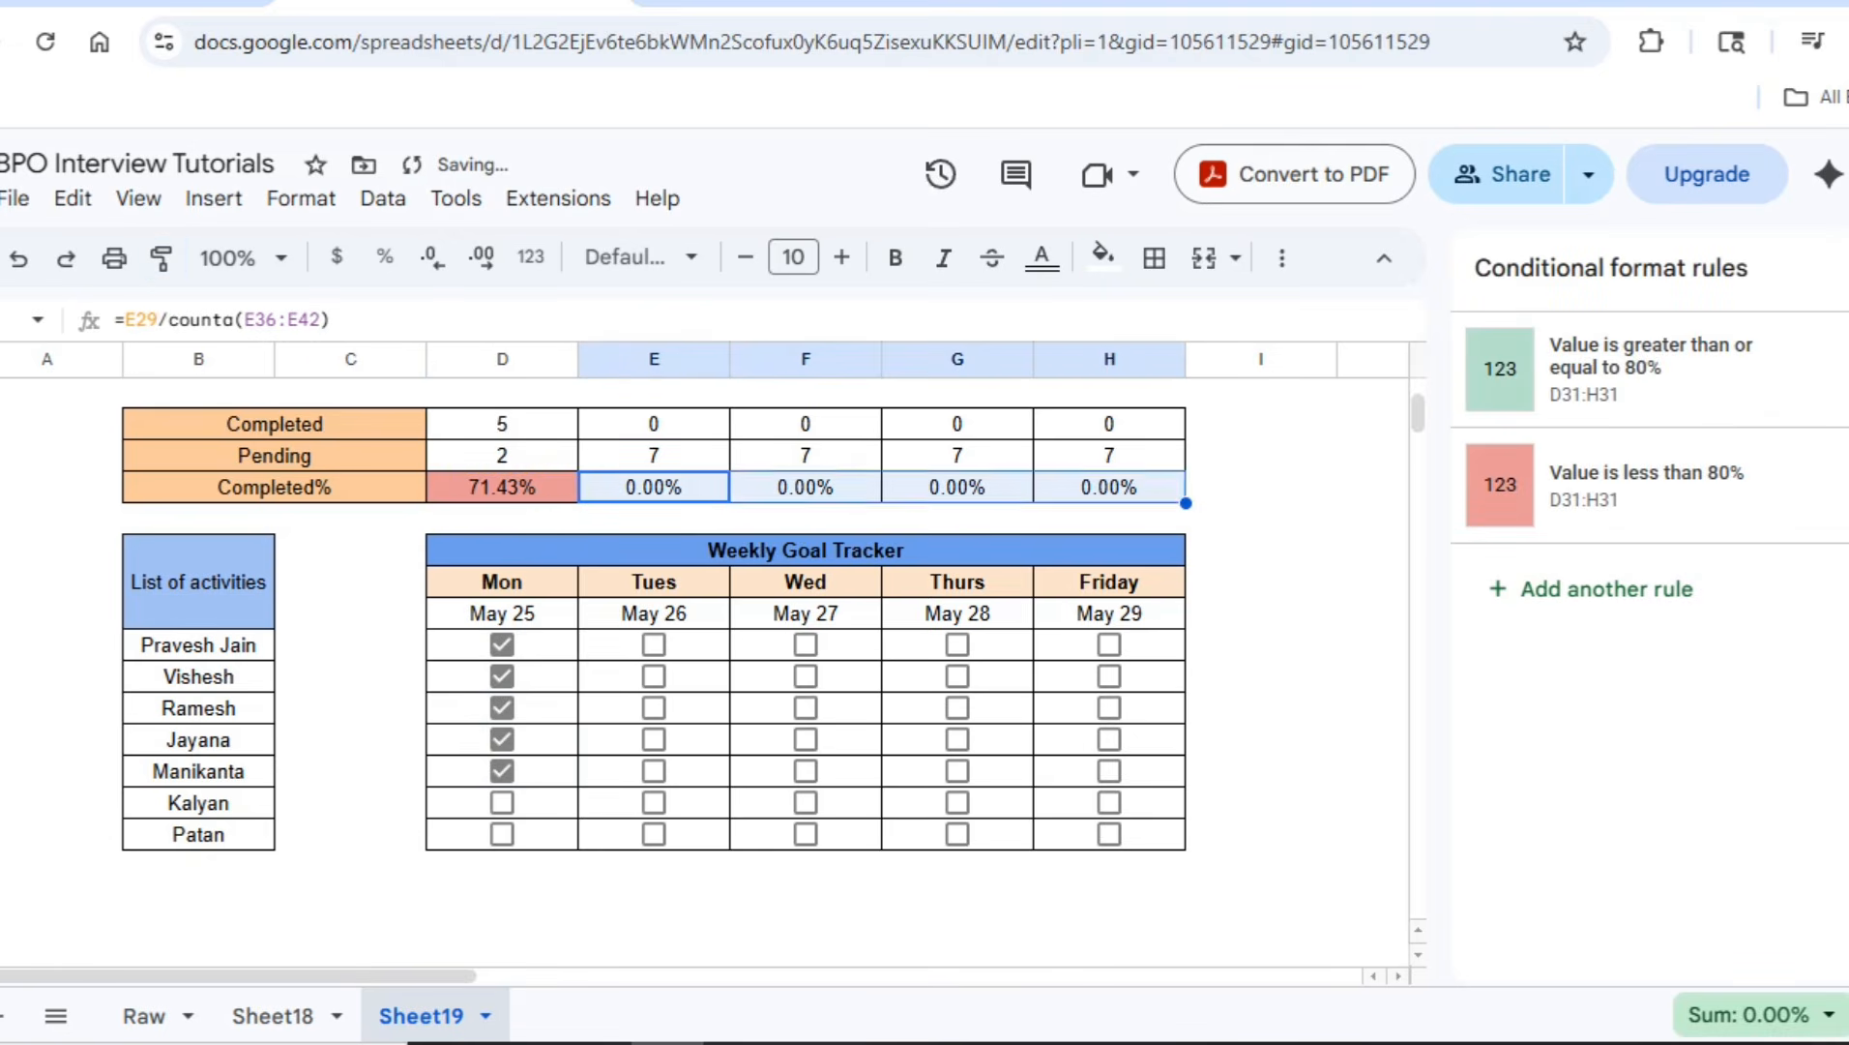
{"action": "left_click", "coordinate": [654, 487]}
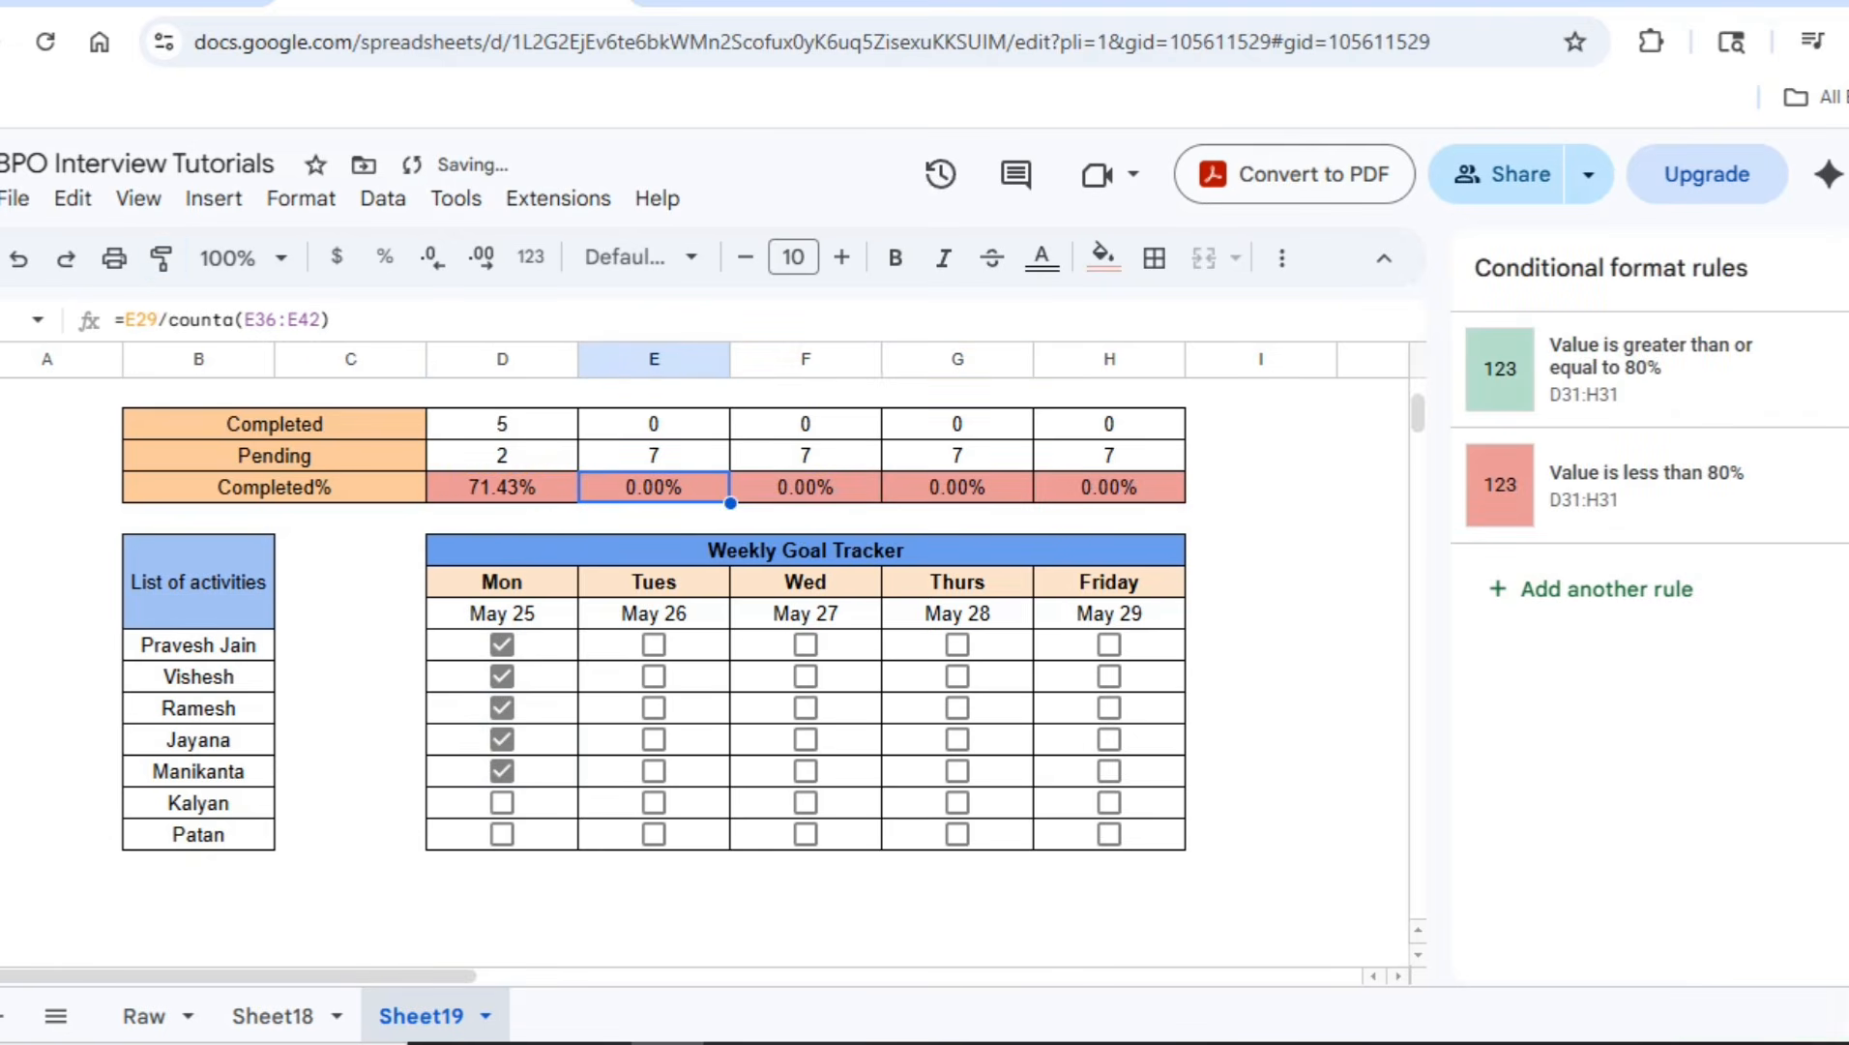
Copy the Completed and Pending labels under Progress Status on Sheet18 and paste them into B26:B27 on Sheet19
{"action": "scroll", "coordinate": [654, 486], "scroll_direction": "up", "scroll_amount": 4}
{"action": "scroll", "coordinate": [654, 487], "scroll_direction": "down", "scroll_amount": 4}
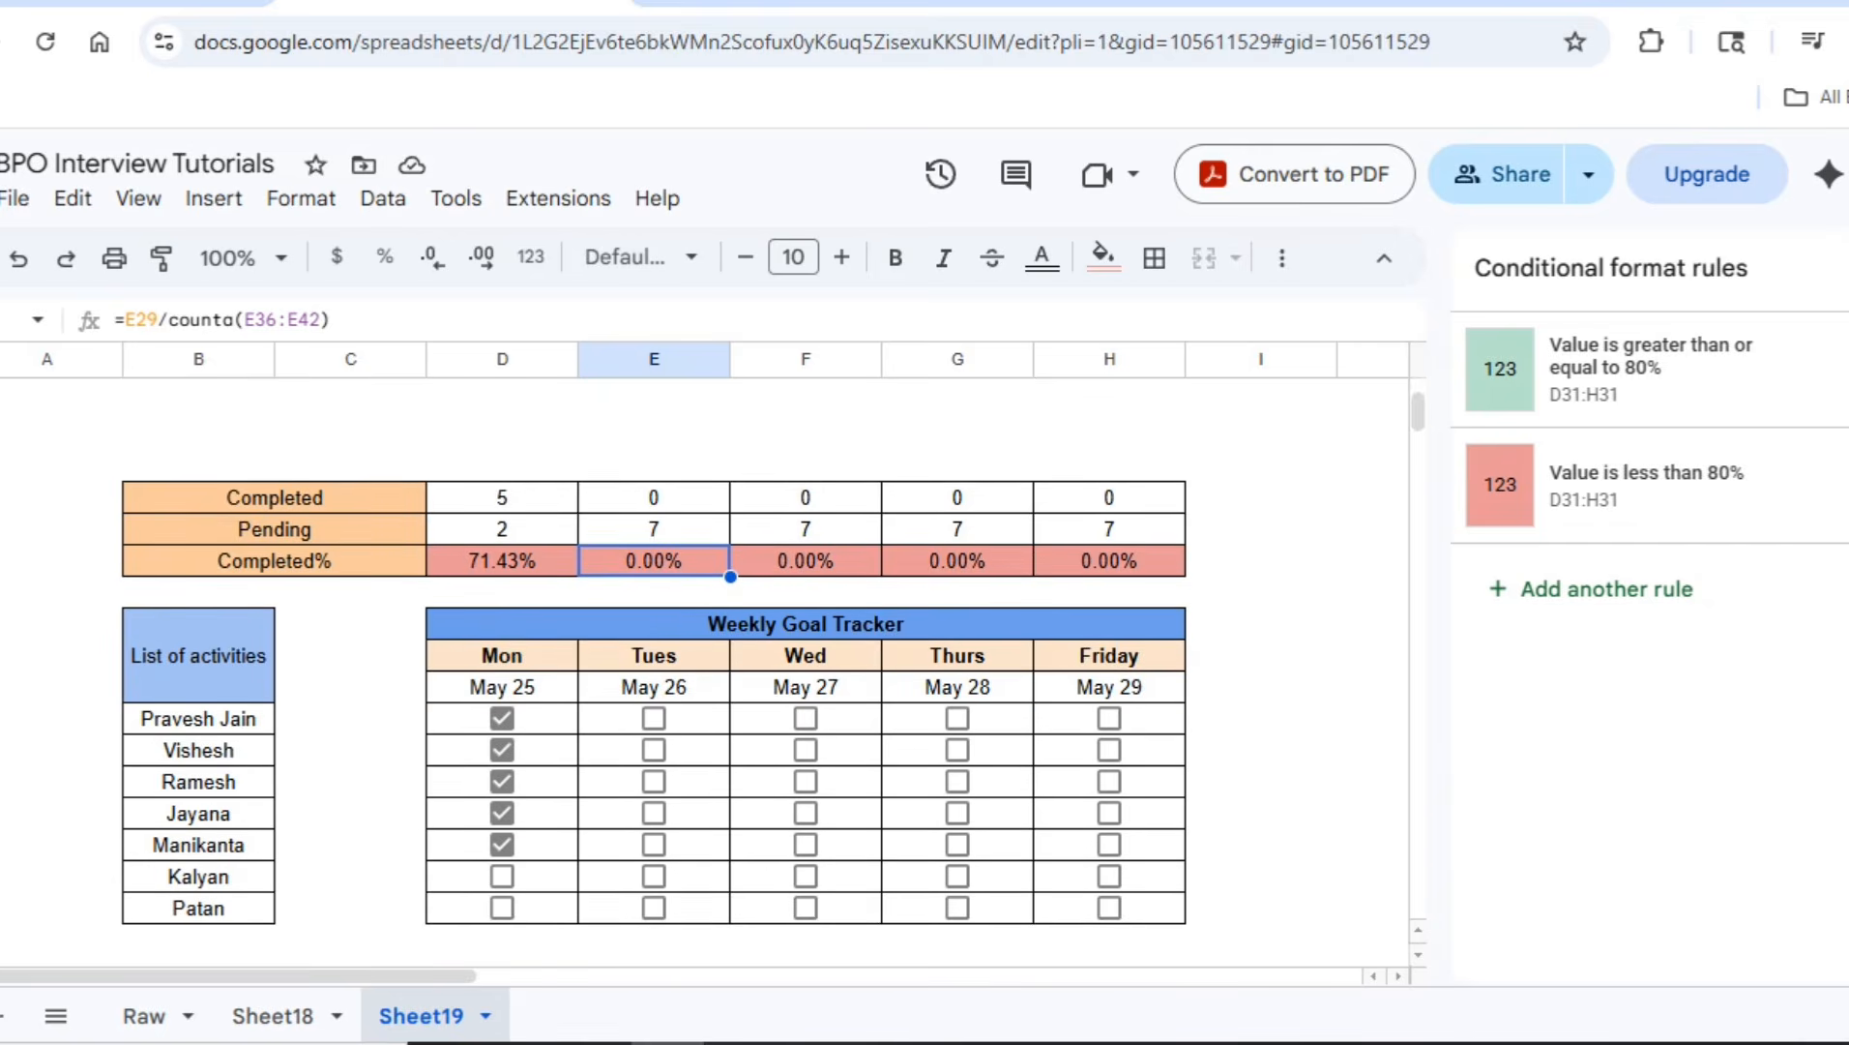
{"action": "left_click", "coordinate": [272, 1015]}
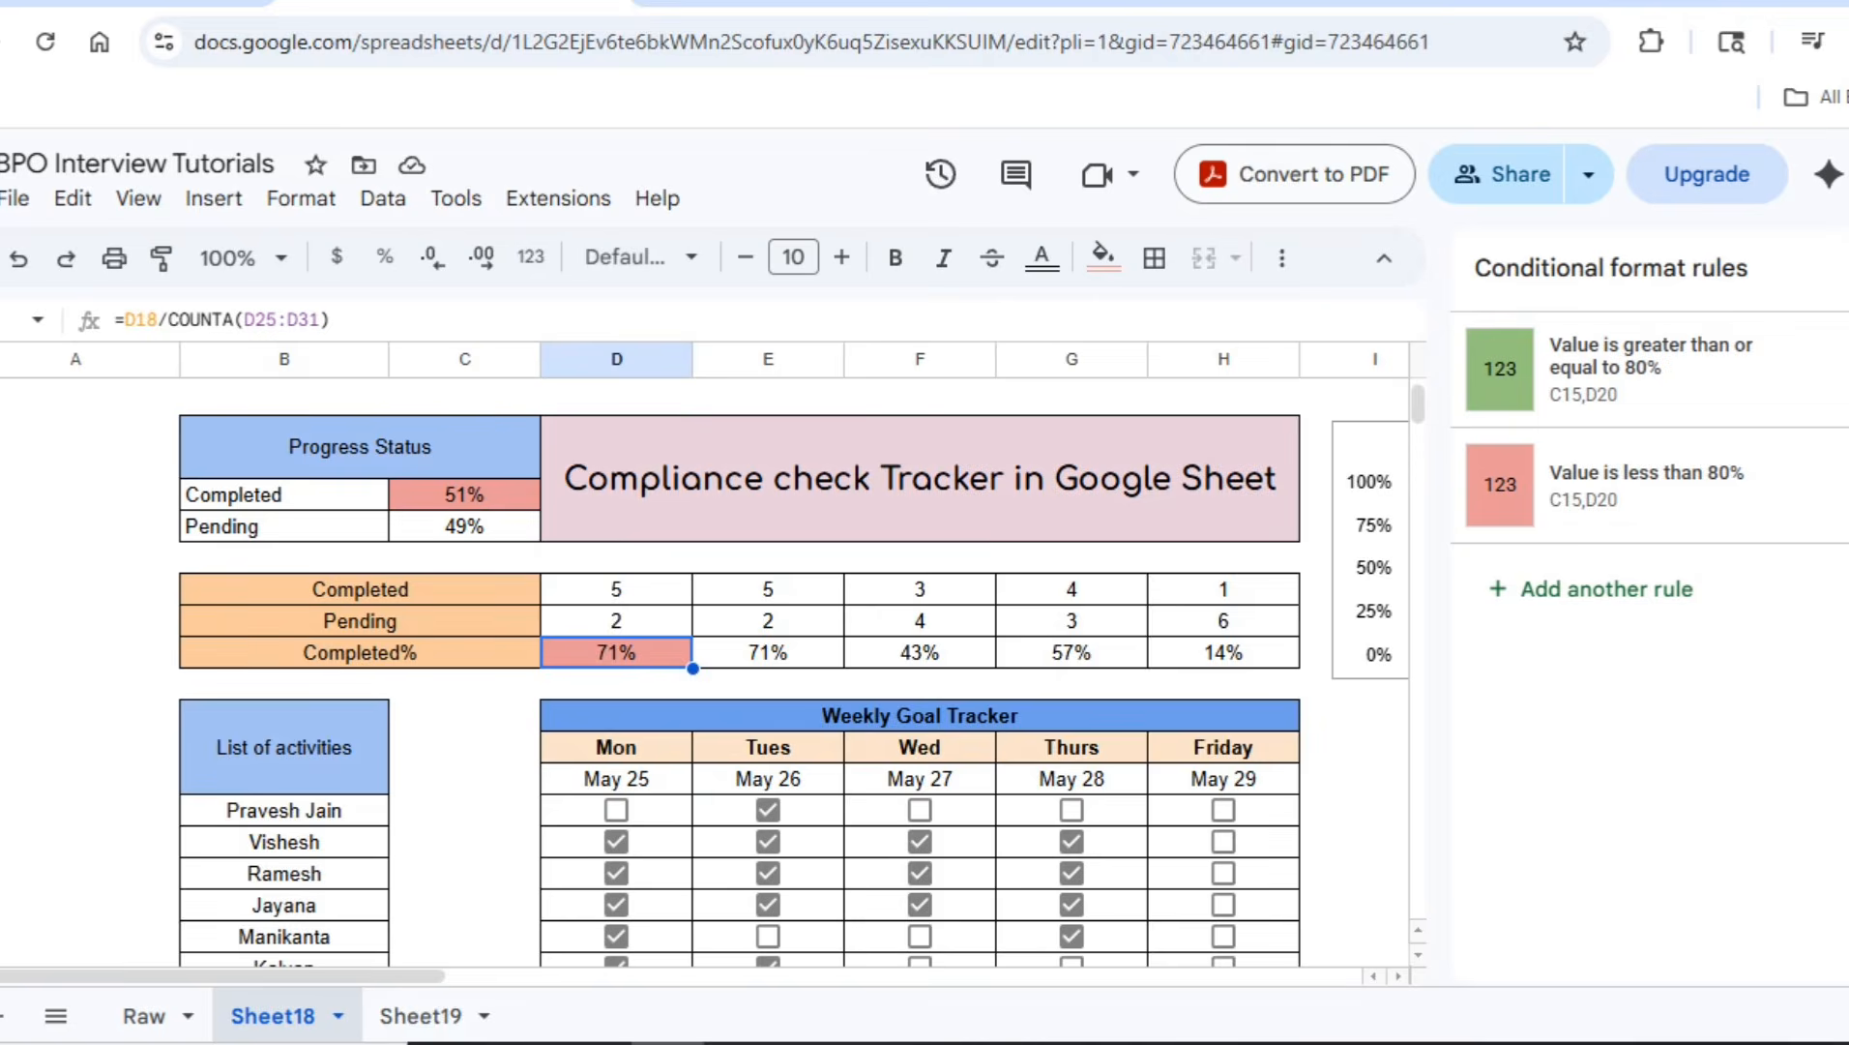
{"action": "scroll", "coordinate": [704, 671], "scroll_direction": "up", "scroll_amount": 1}
{"action": "left_click", "coordinate": [359, 604]}
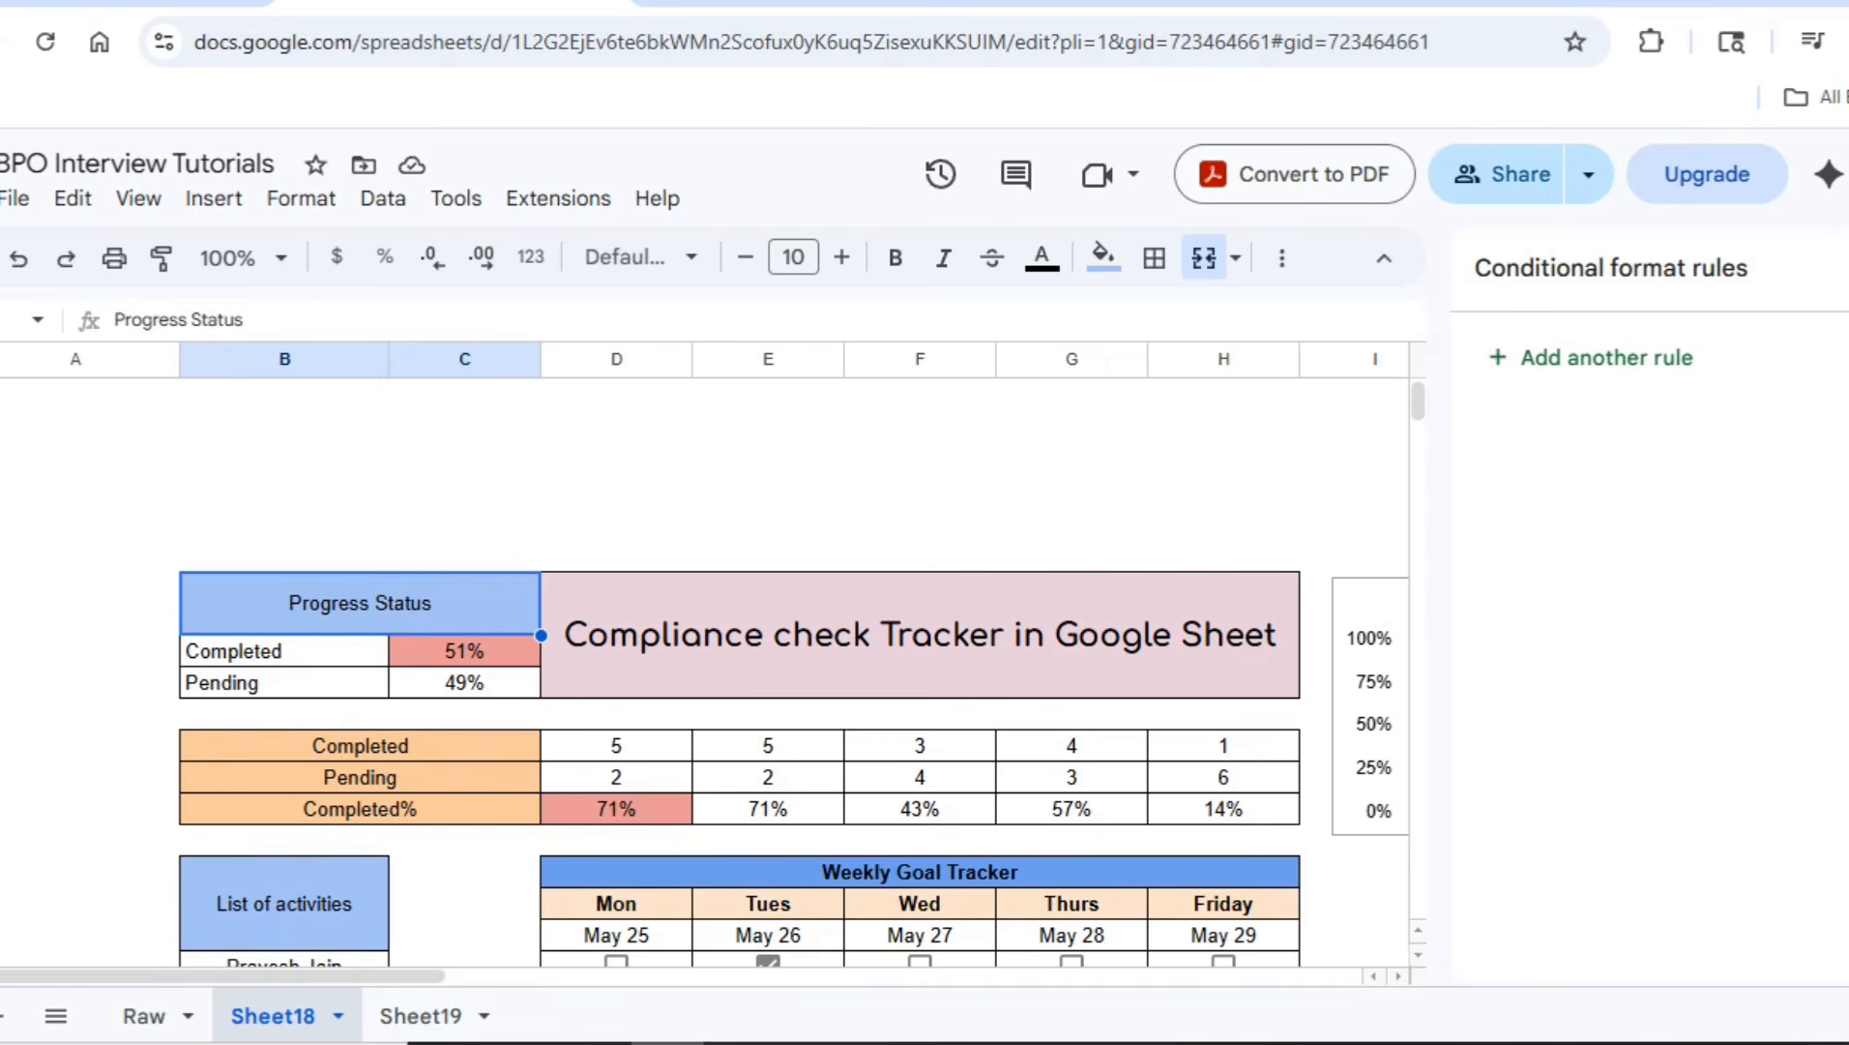
{"action": "left_click_drag", "start_coordinate": [284, 651], "coordinate": [284, 683]}
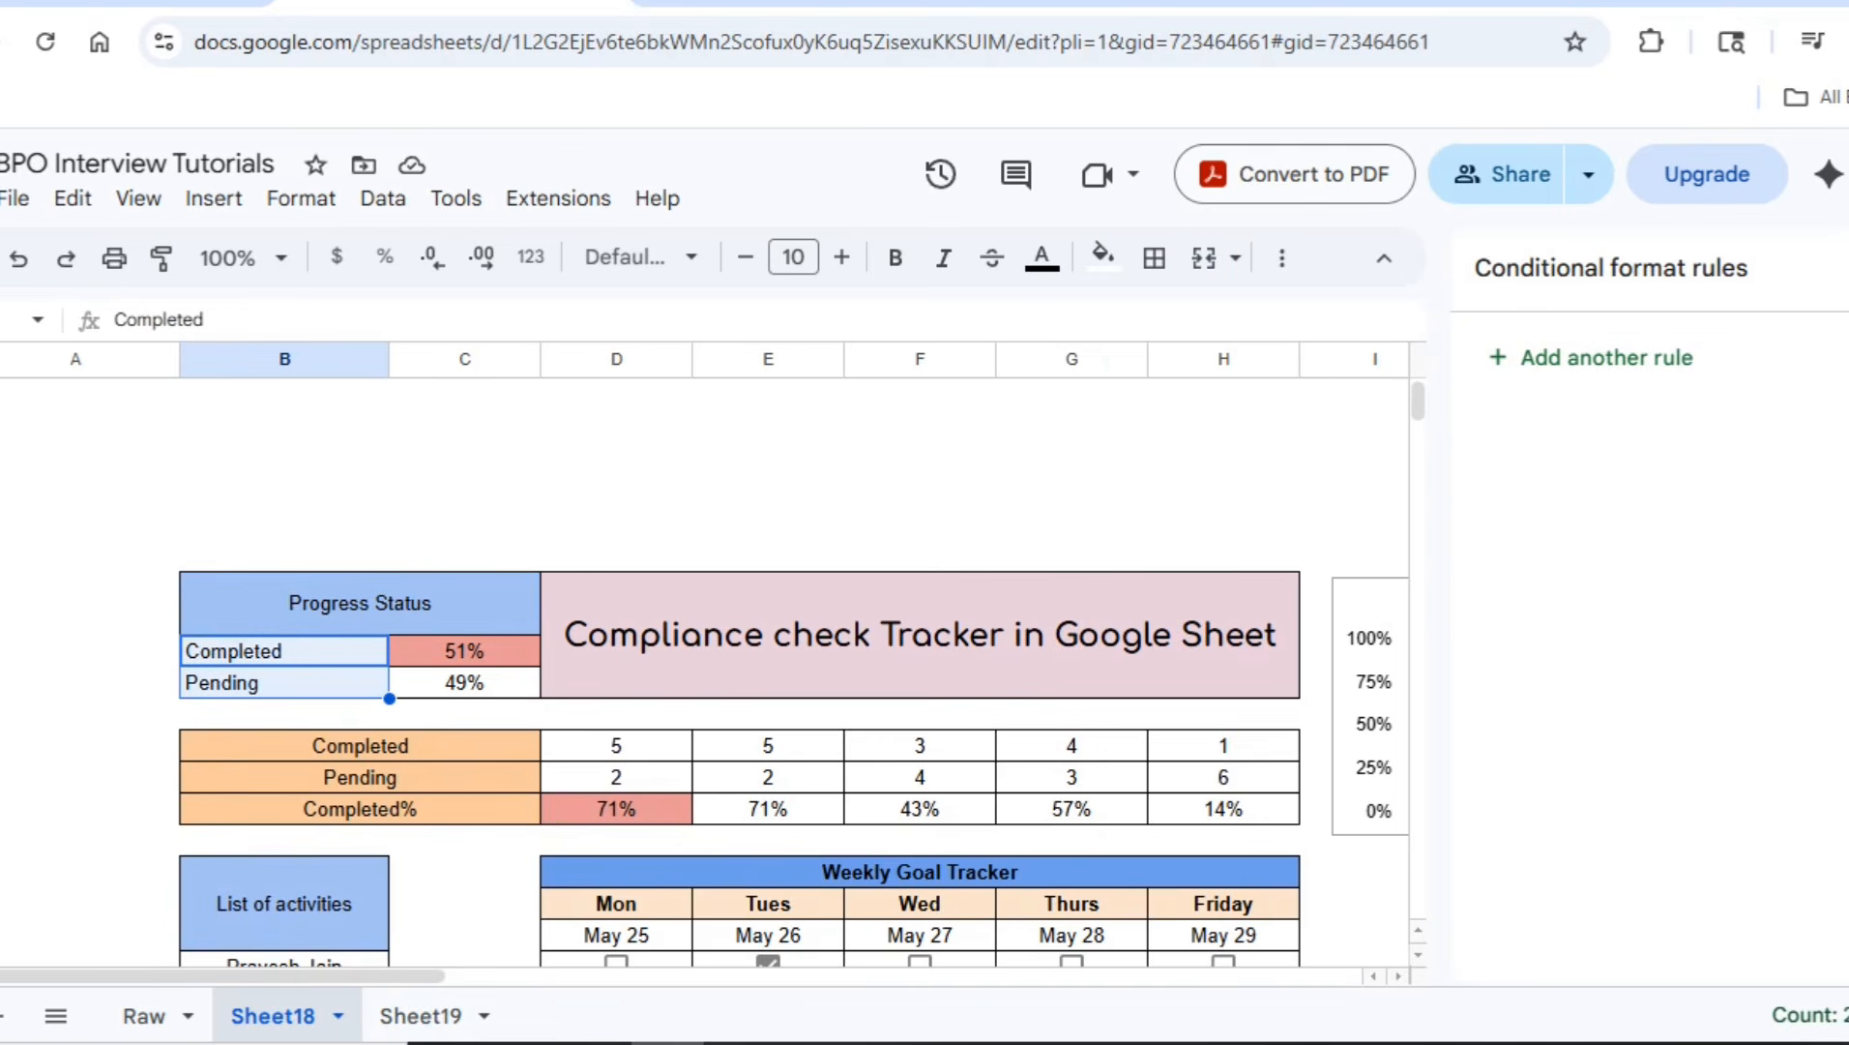
{"action": "key", "text": "ctrl+c"}
{"action": "left_click", "coordinate": [421, 1016]}
{"action": "left_click", "coordinate": [198, 434]}
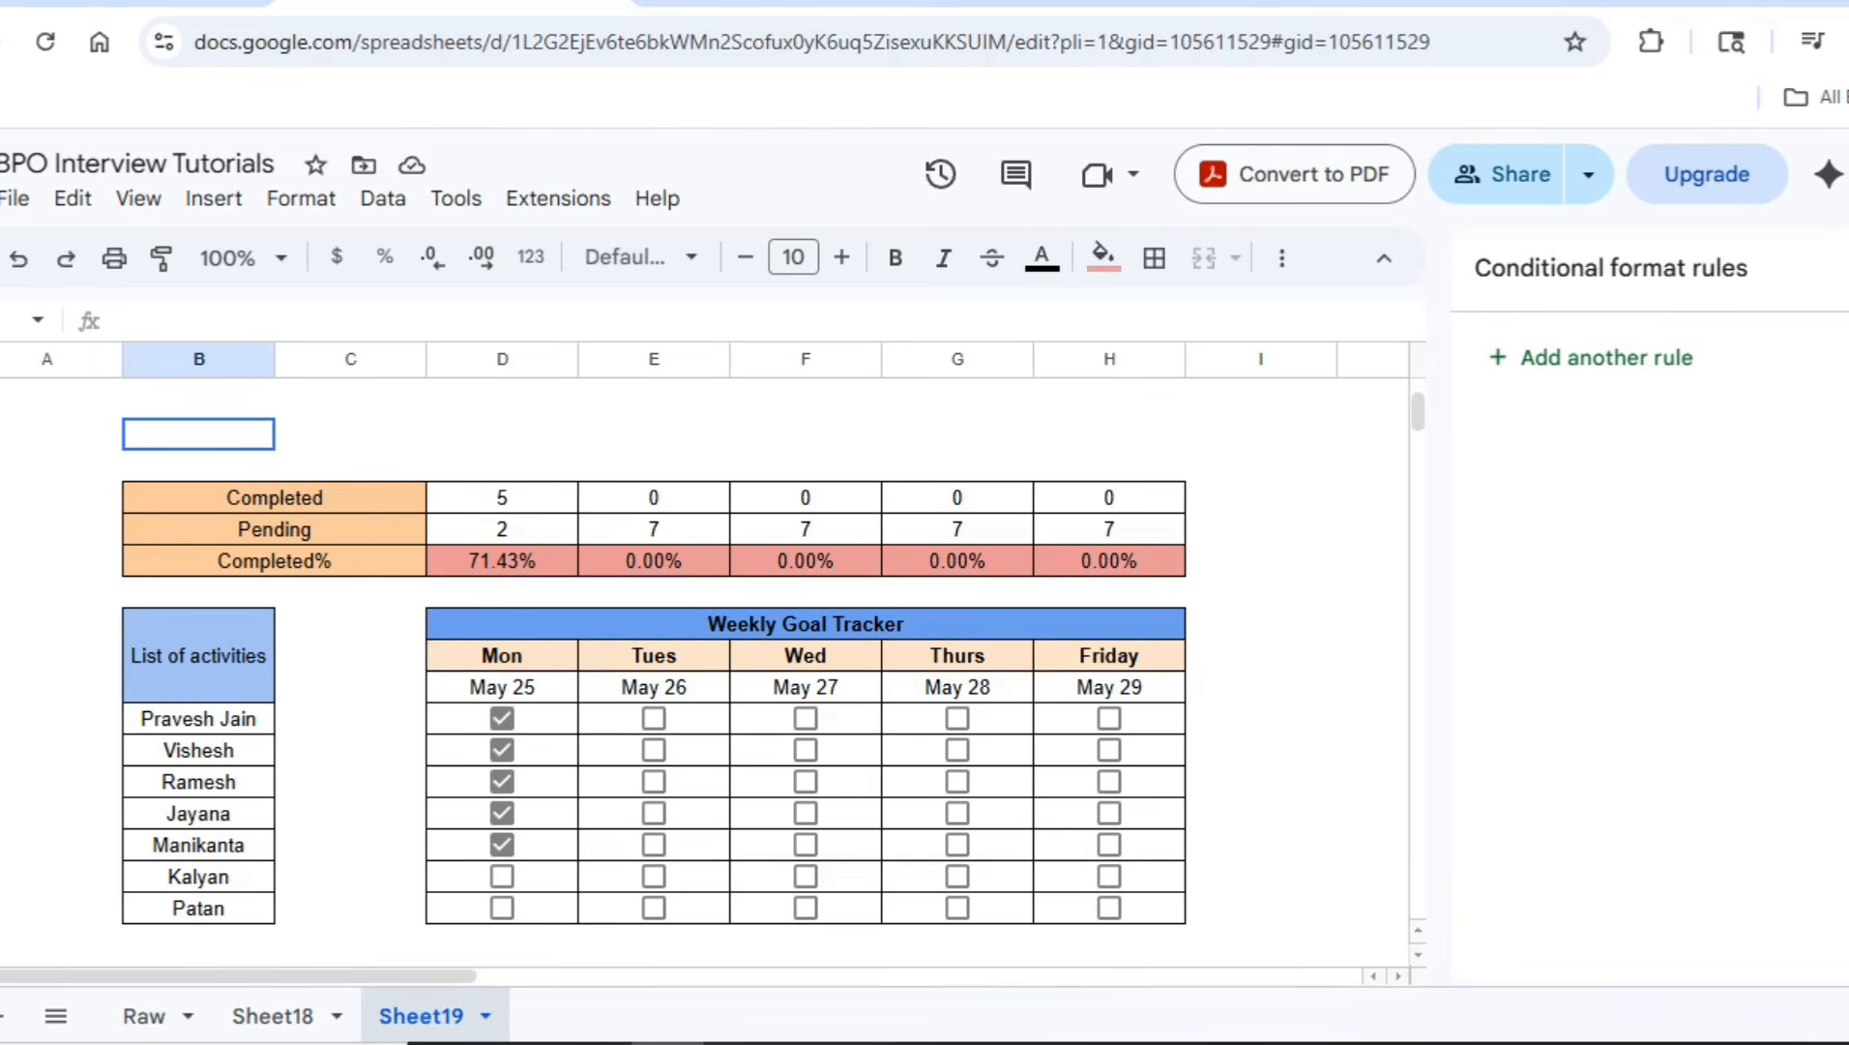
{"action": "left_click", "coordinate": [198, 402]}
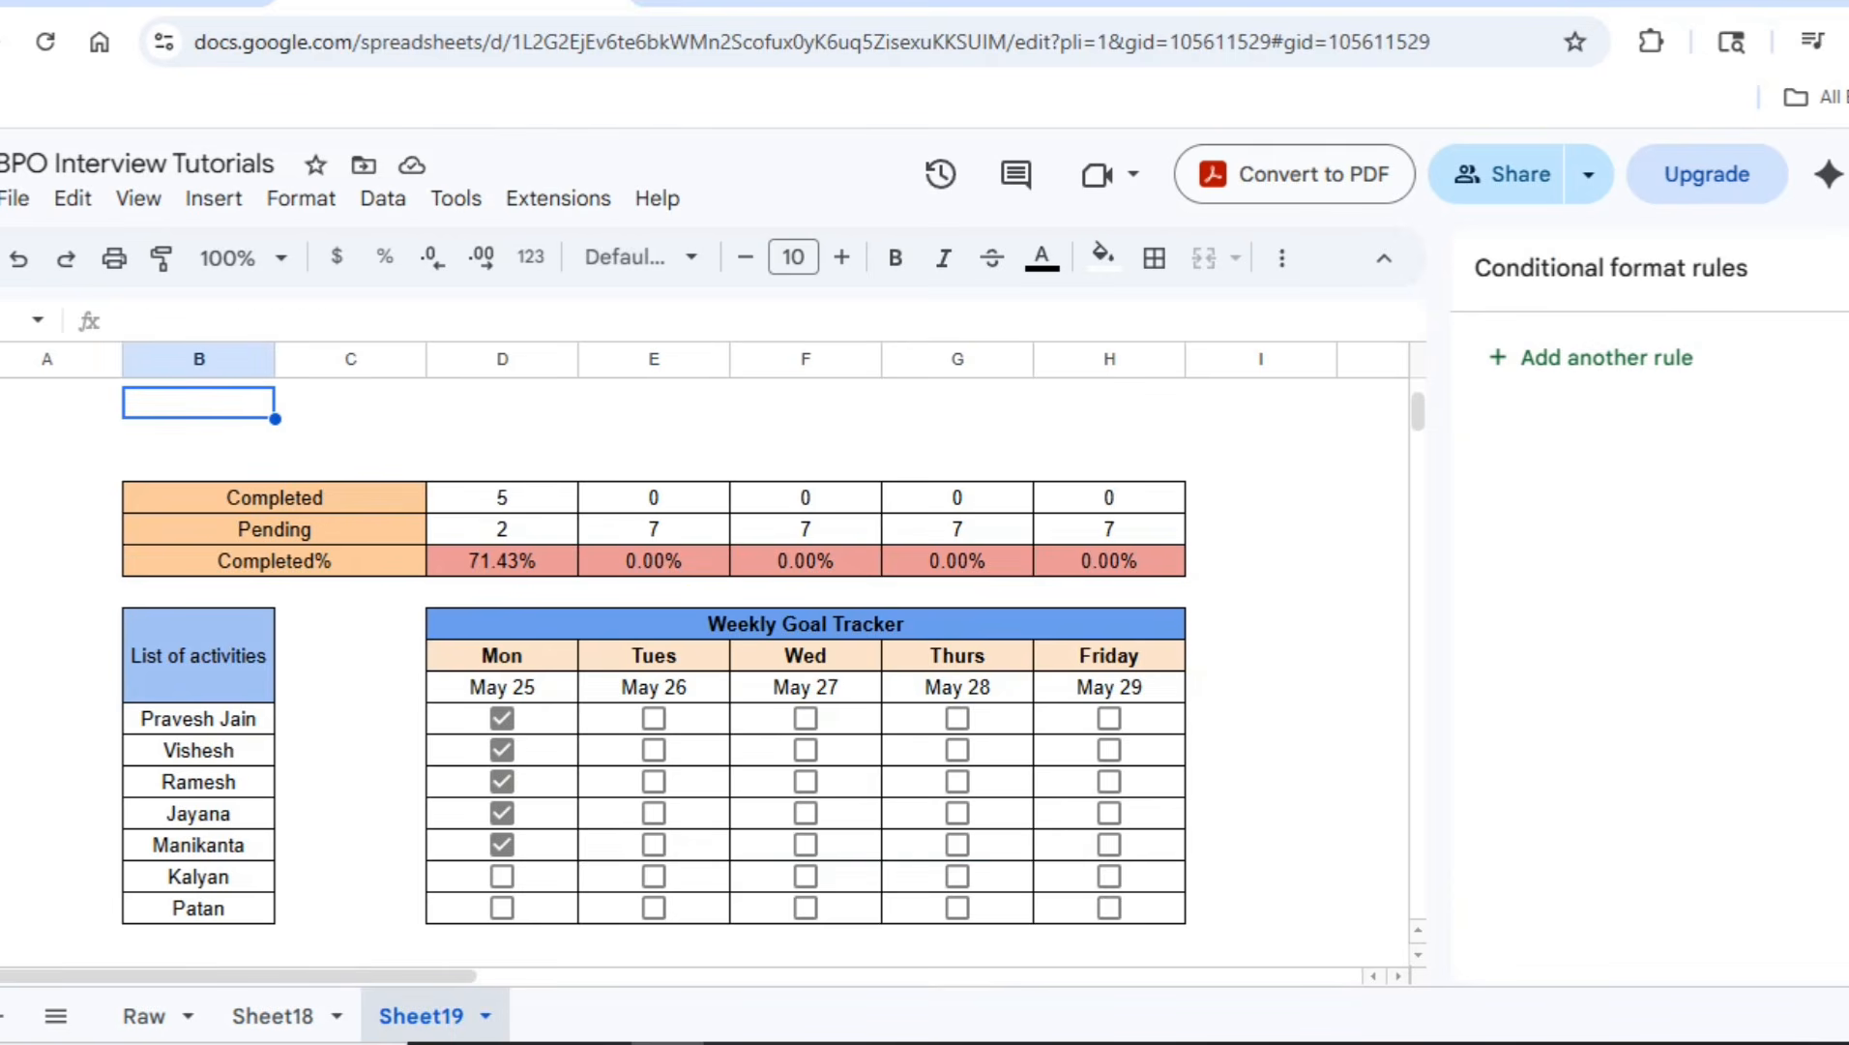
{"action": "key", "text": "ctrl+v"}
{"action": "left_click", "coordinate": [350, 402]}
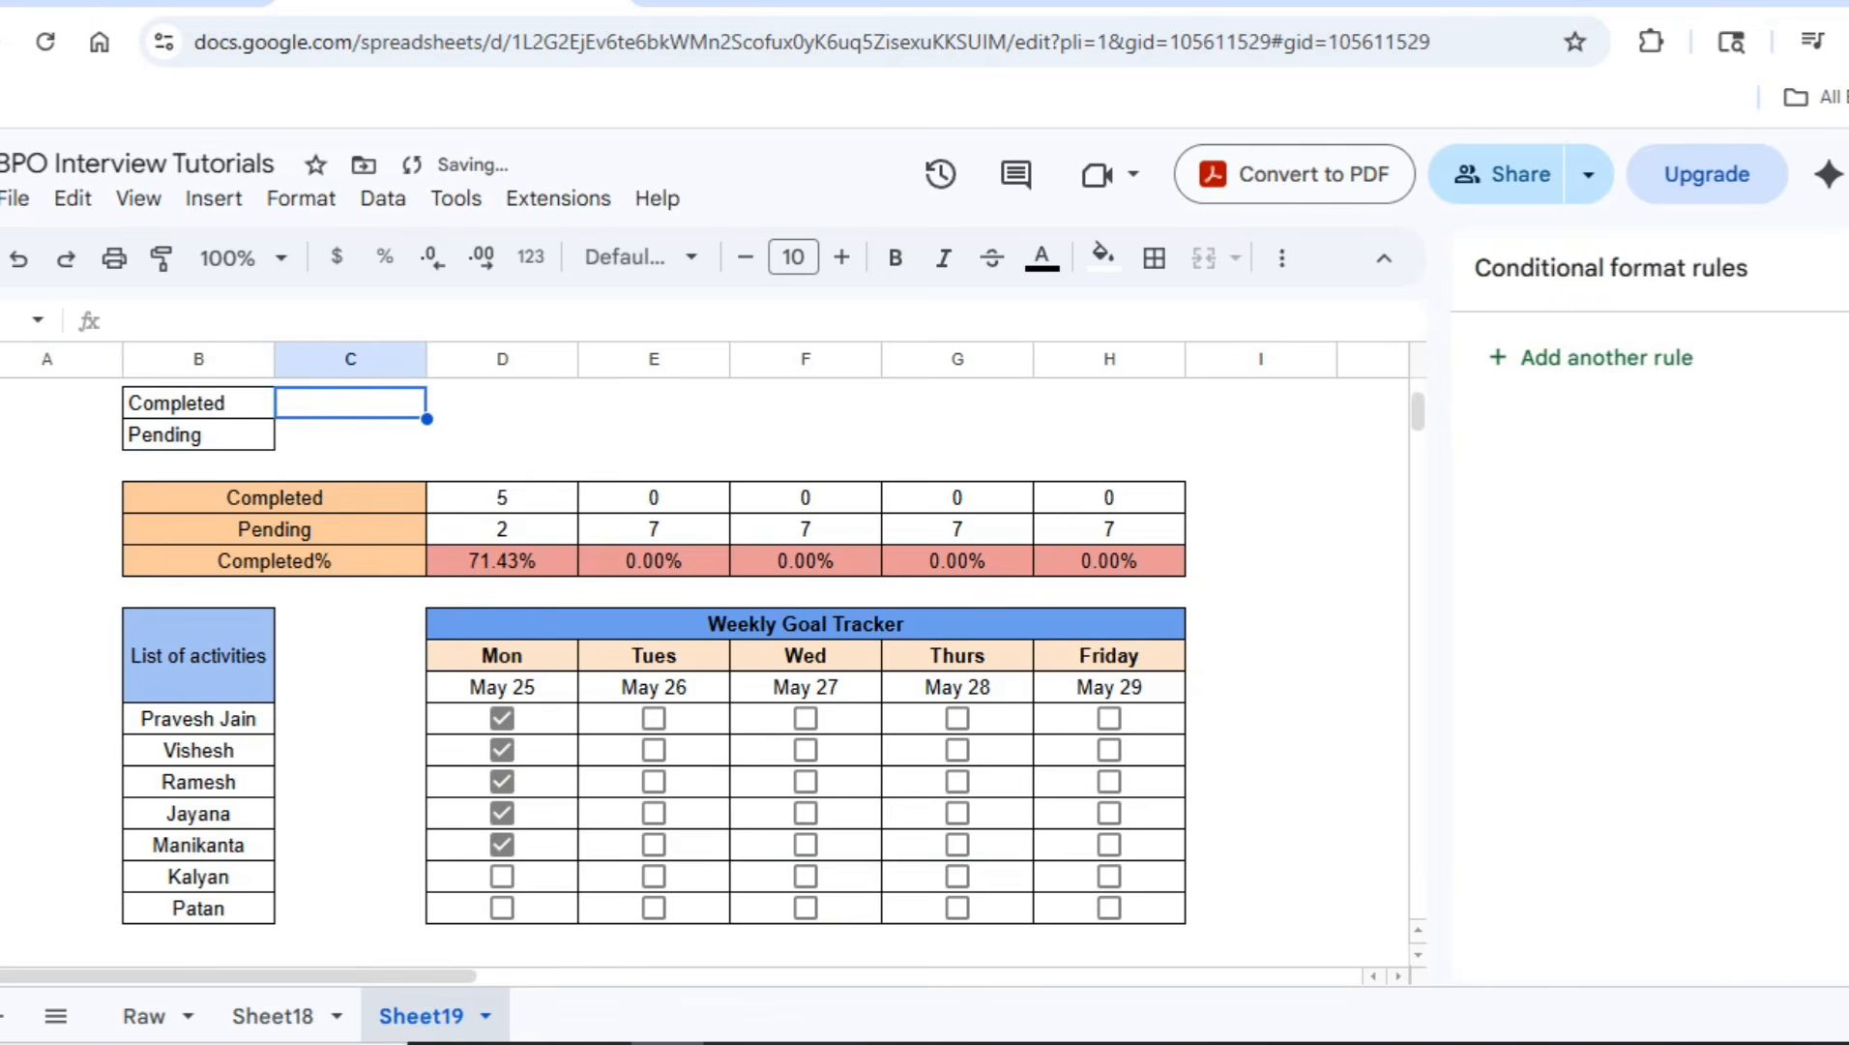
Copy the Progress Status header from Sheet18 and paste it directly above the Completed label on Sheet19
{"action": "left_click", "coordinate": [198, 402]}
{"action": "left_click", "coordinate": [273, 1016]}
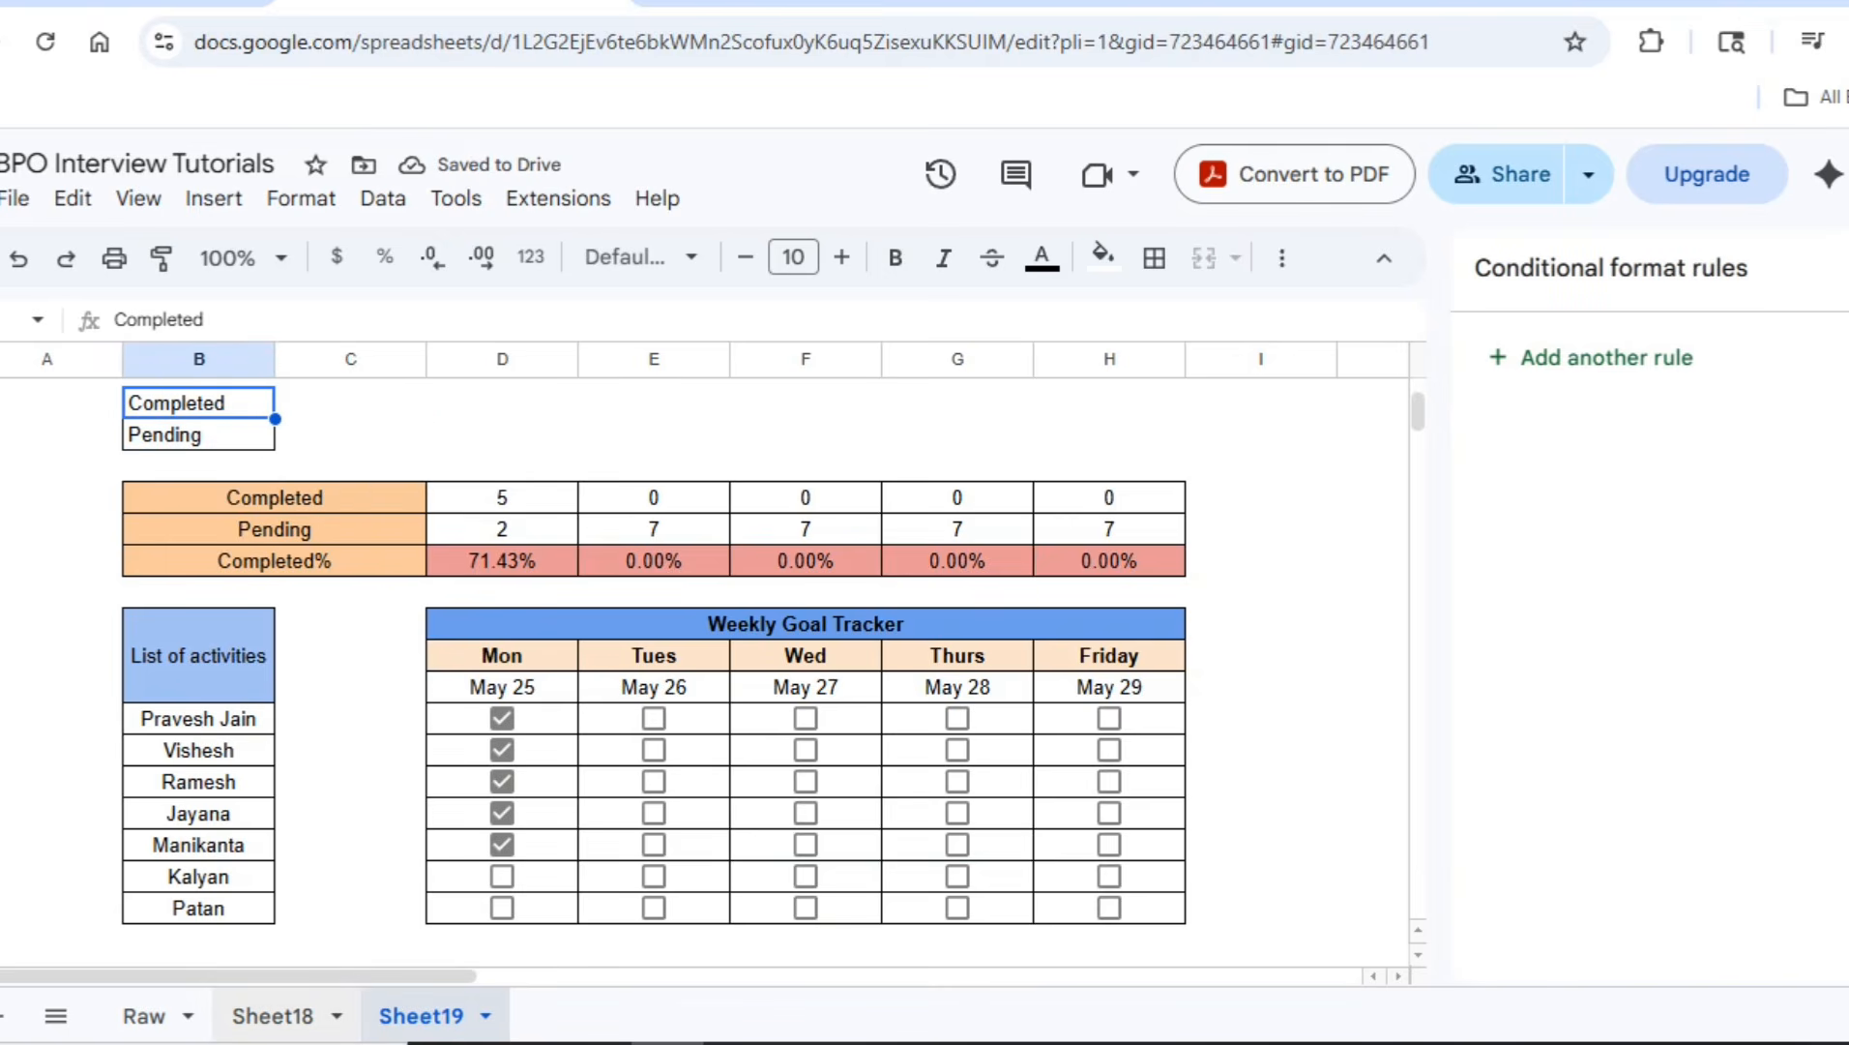
{"action": "left_click", "coordinate": [360, 604]}
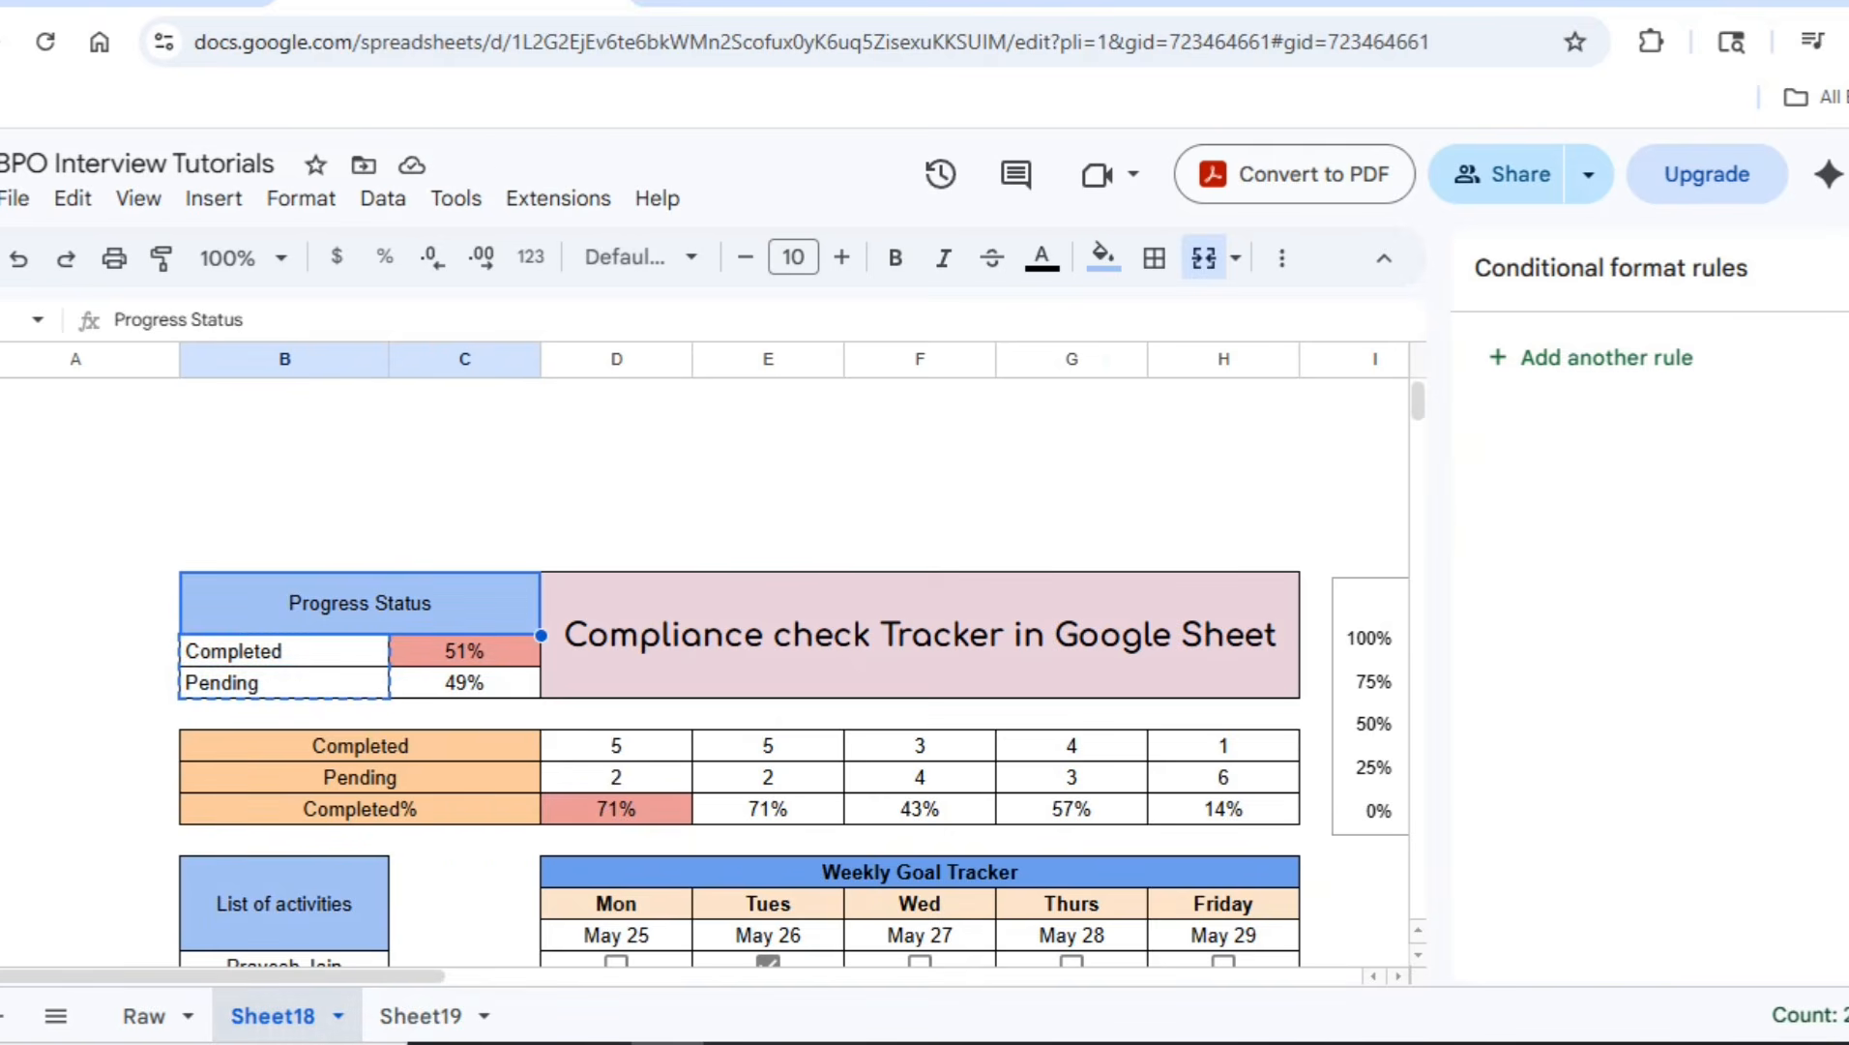
{"action": "key", "text": "ctrl+c"}
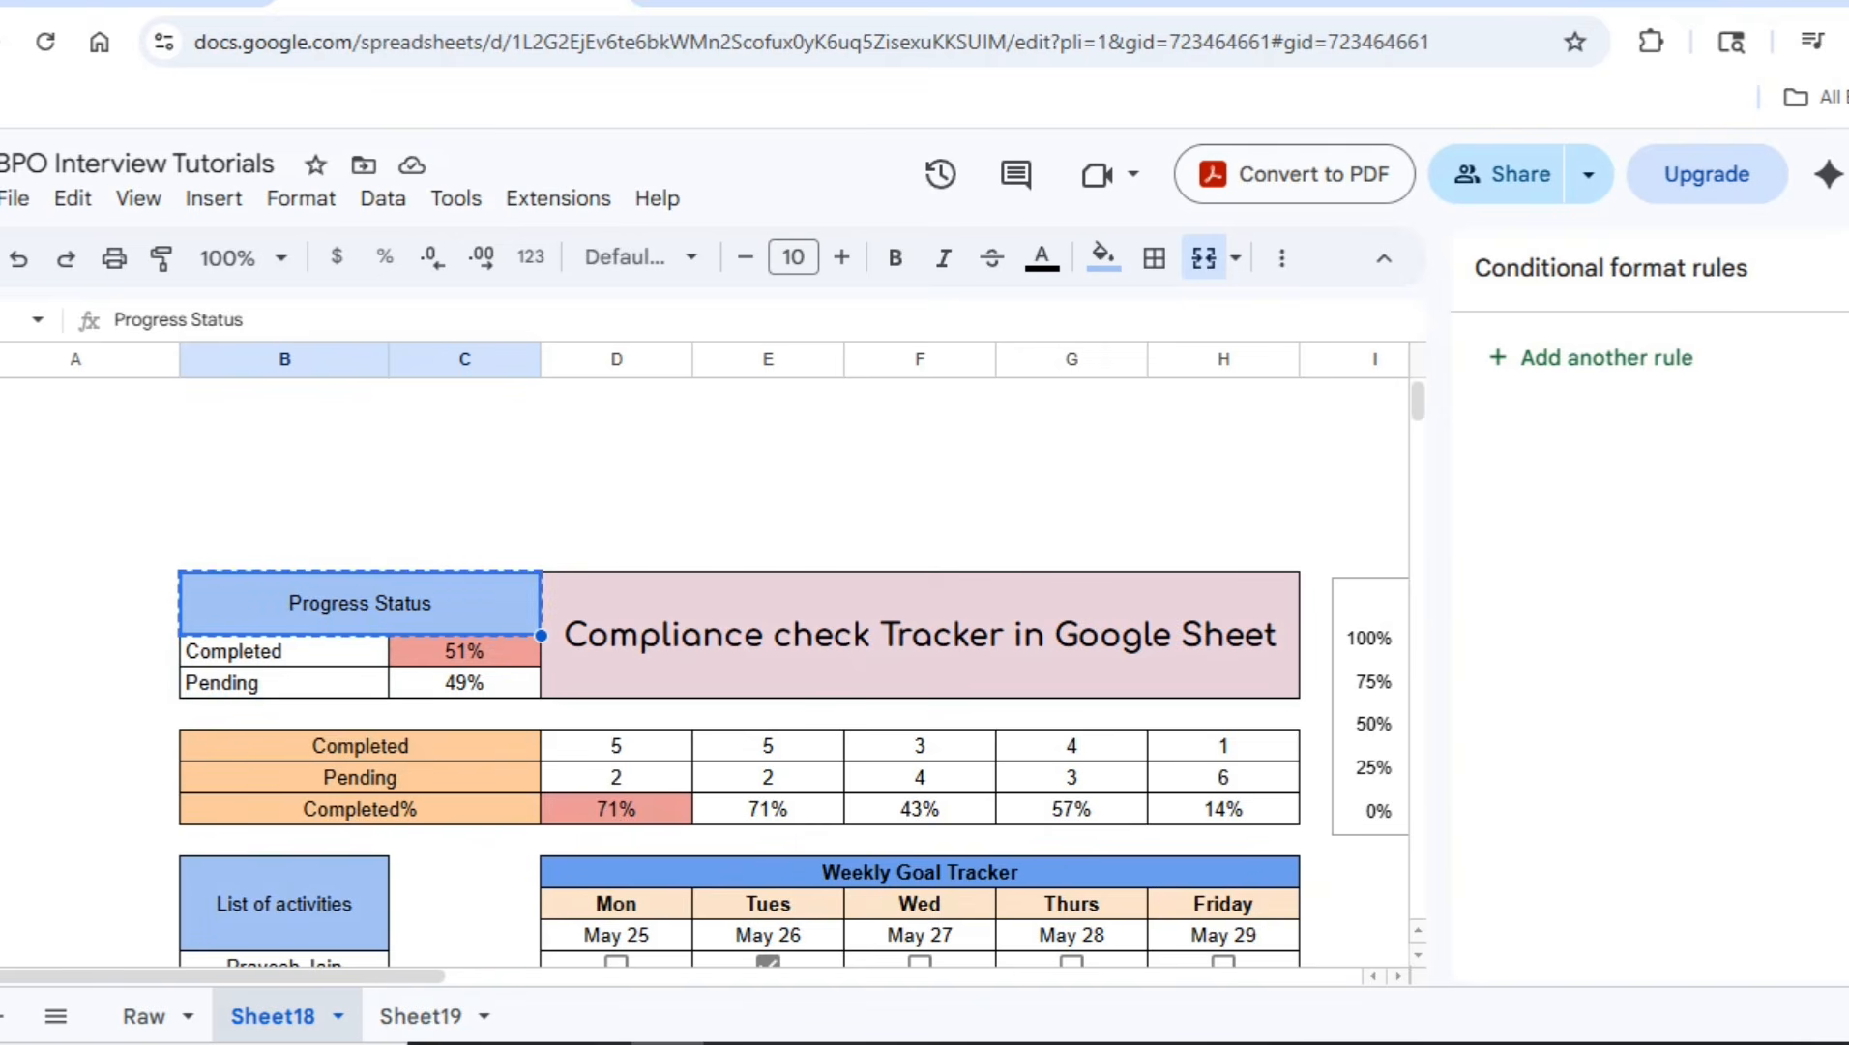
{"action": "left_click", "coordinate": [420, 1015]}
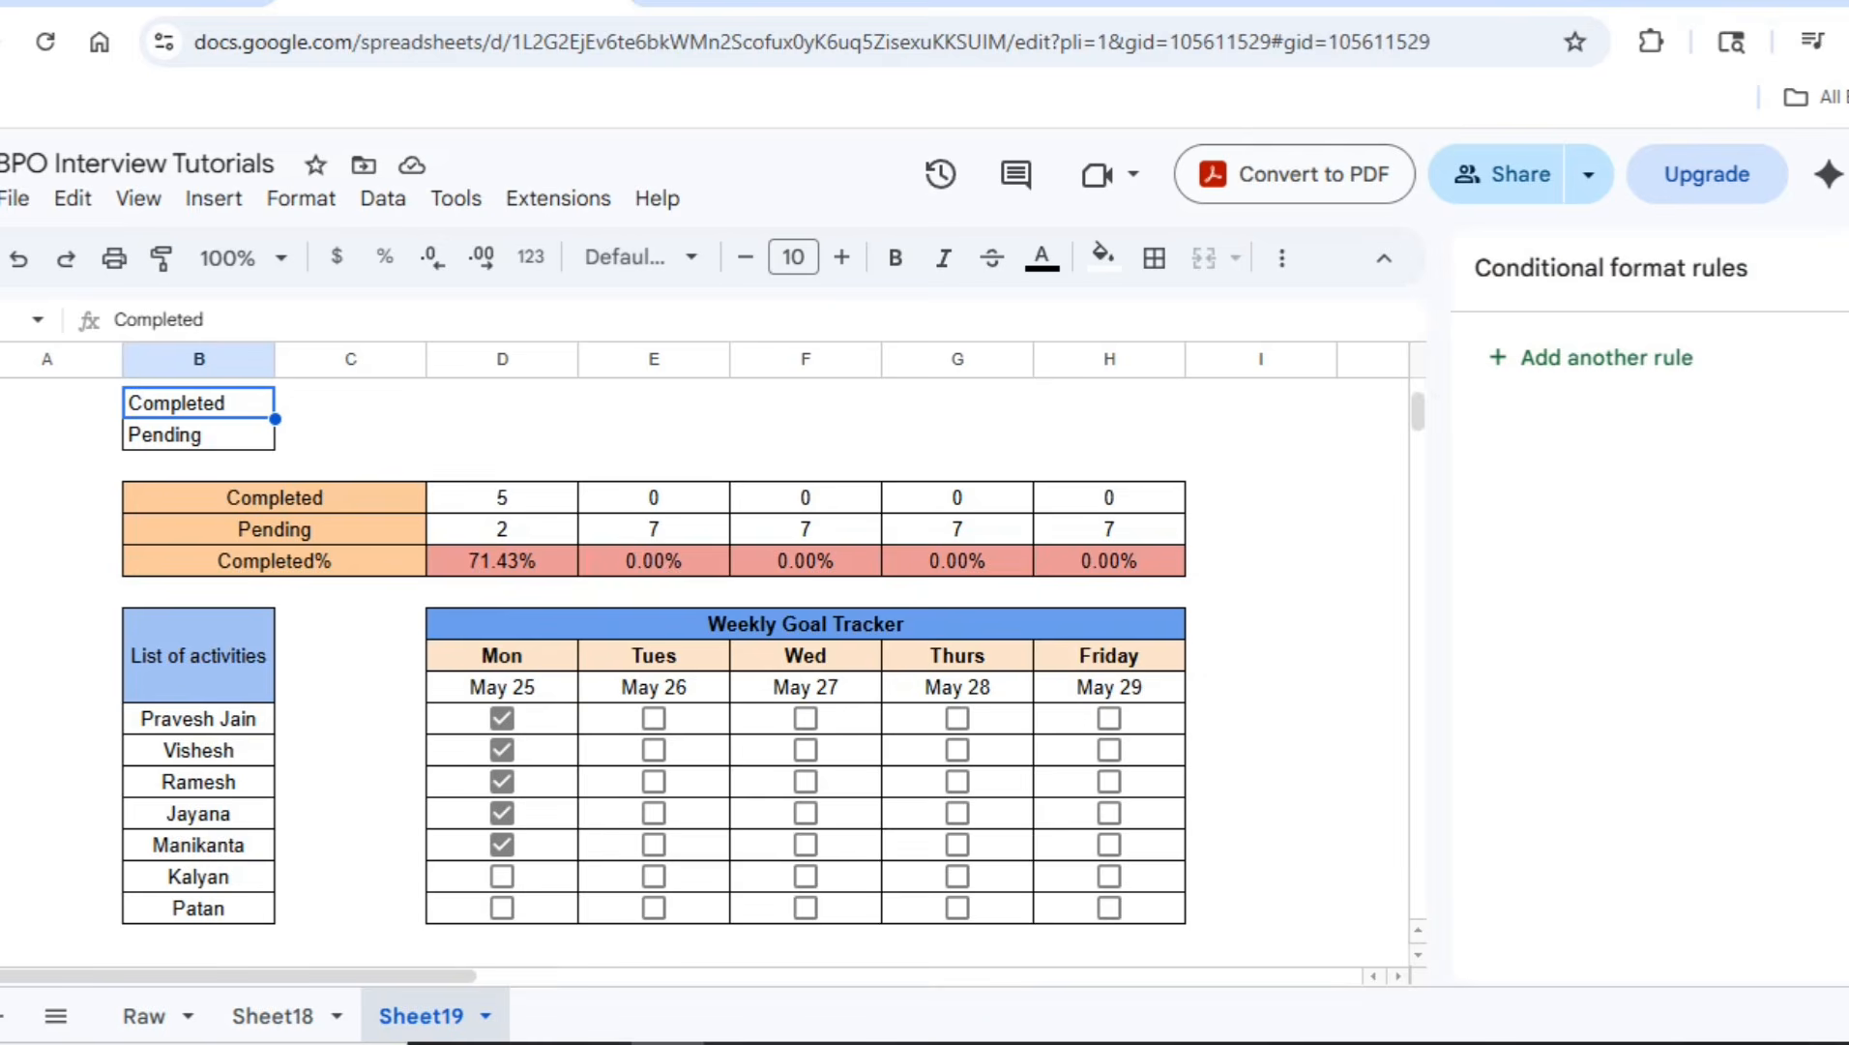
{"action": "key", "text": "Up"}
{"action": "key", "text": "Up"}
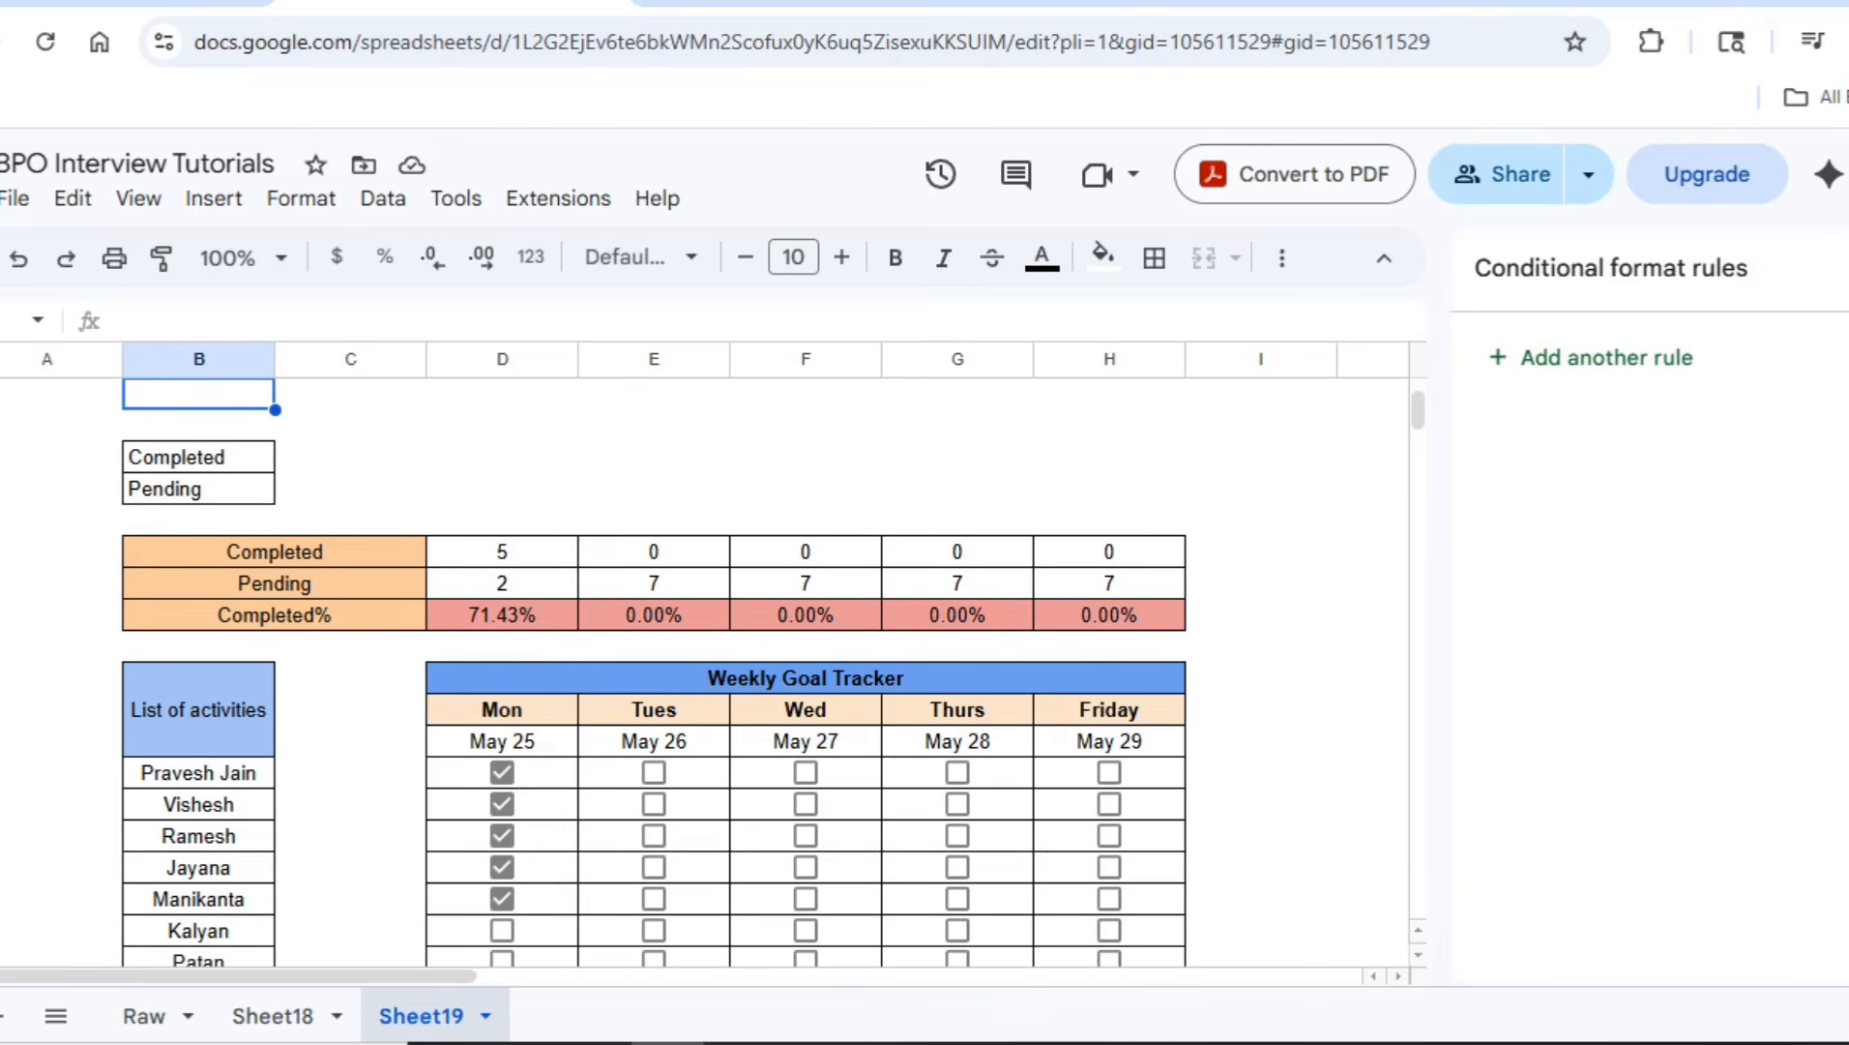
{"action": "key", "text": "ctrl+v"}
Enter =AVERAGE(D31:H31) in C26 beside the Completed label under Progress Status
{"action": "key", "text": "Down"}
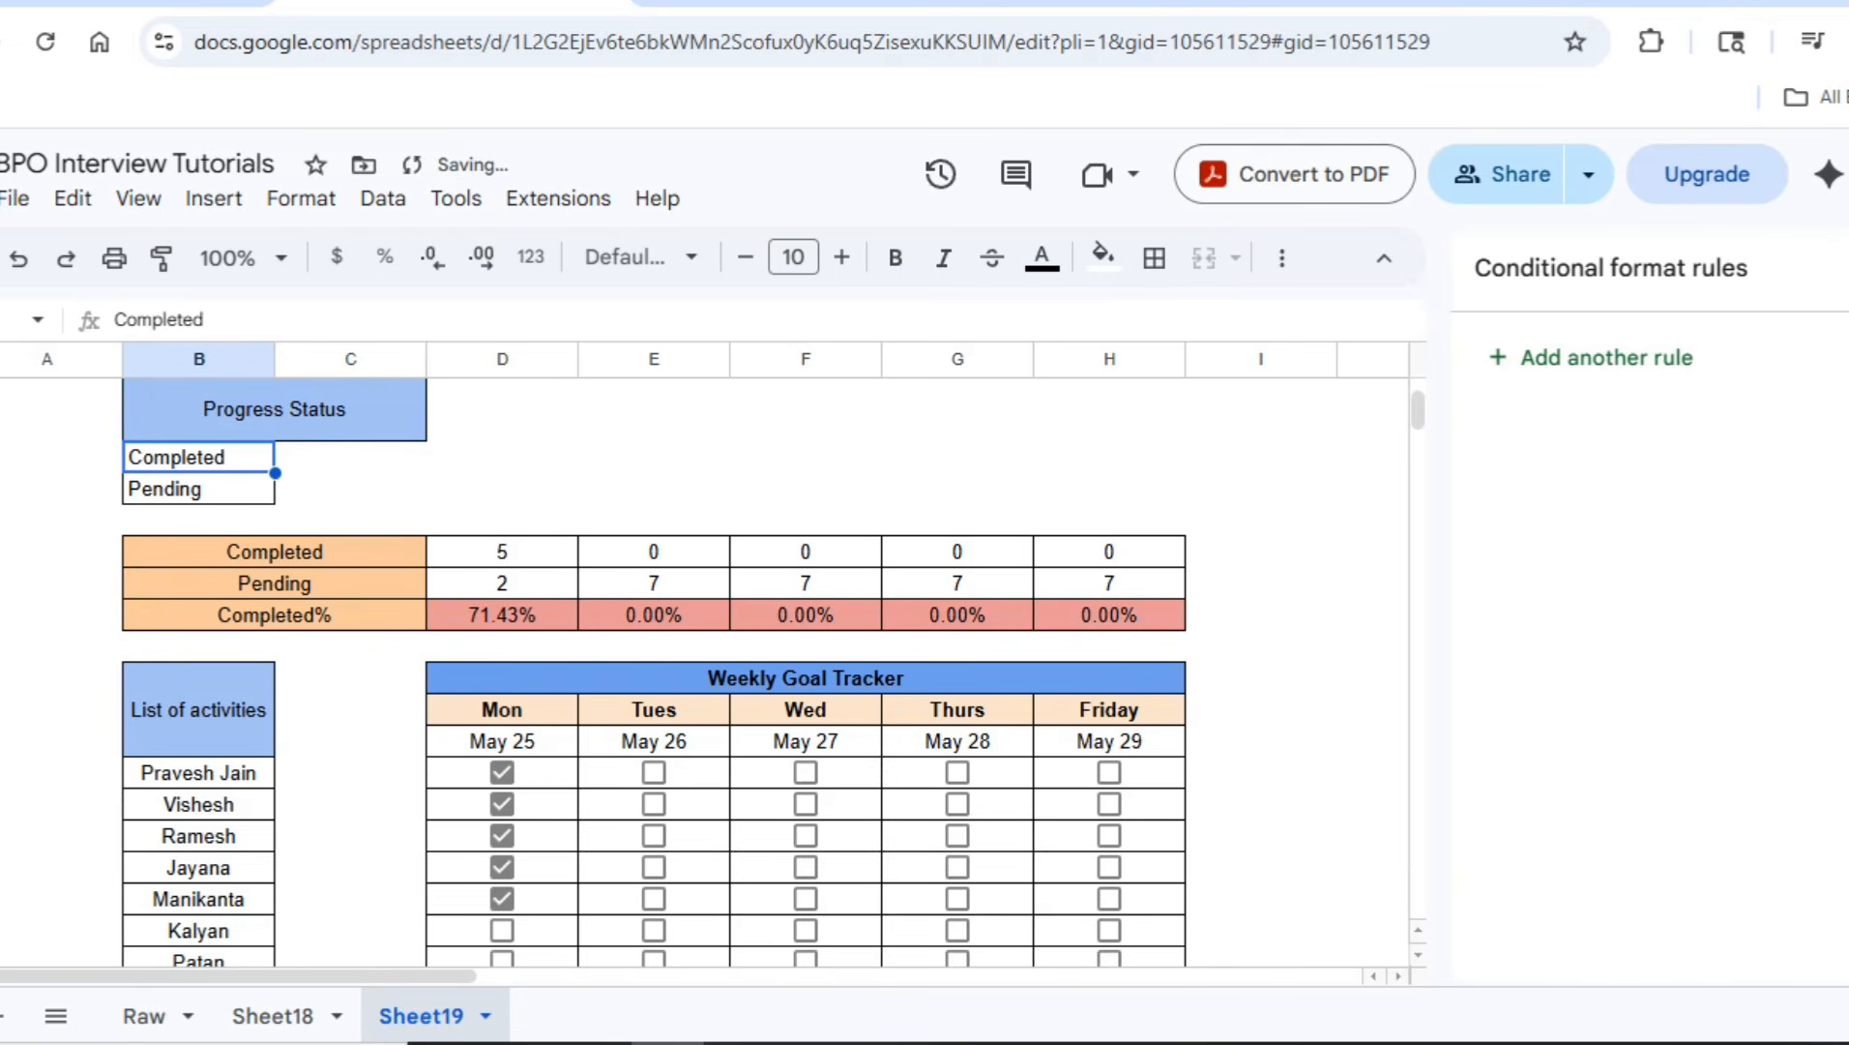
{"action": "key", "text": "Right"}
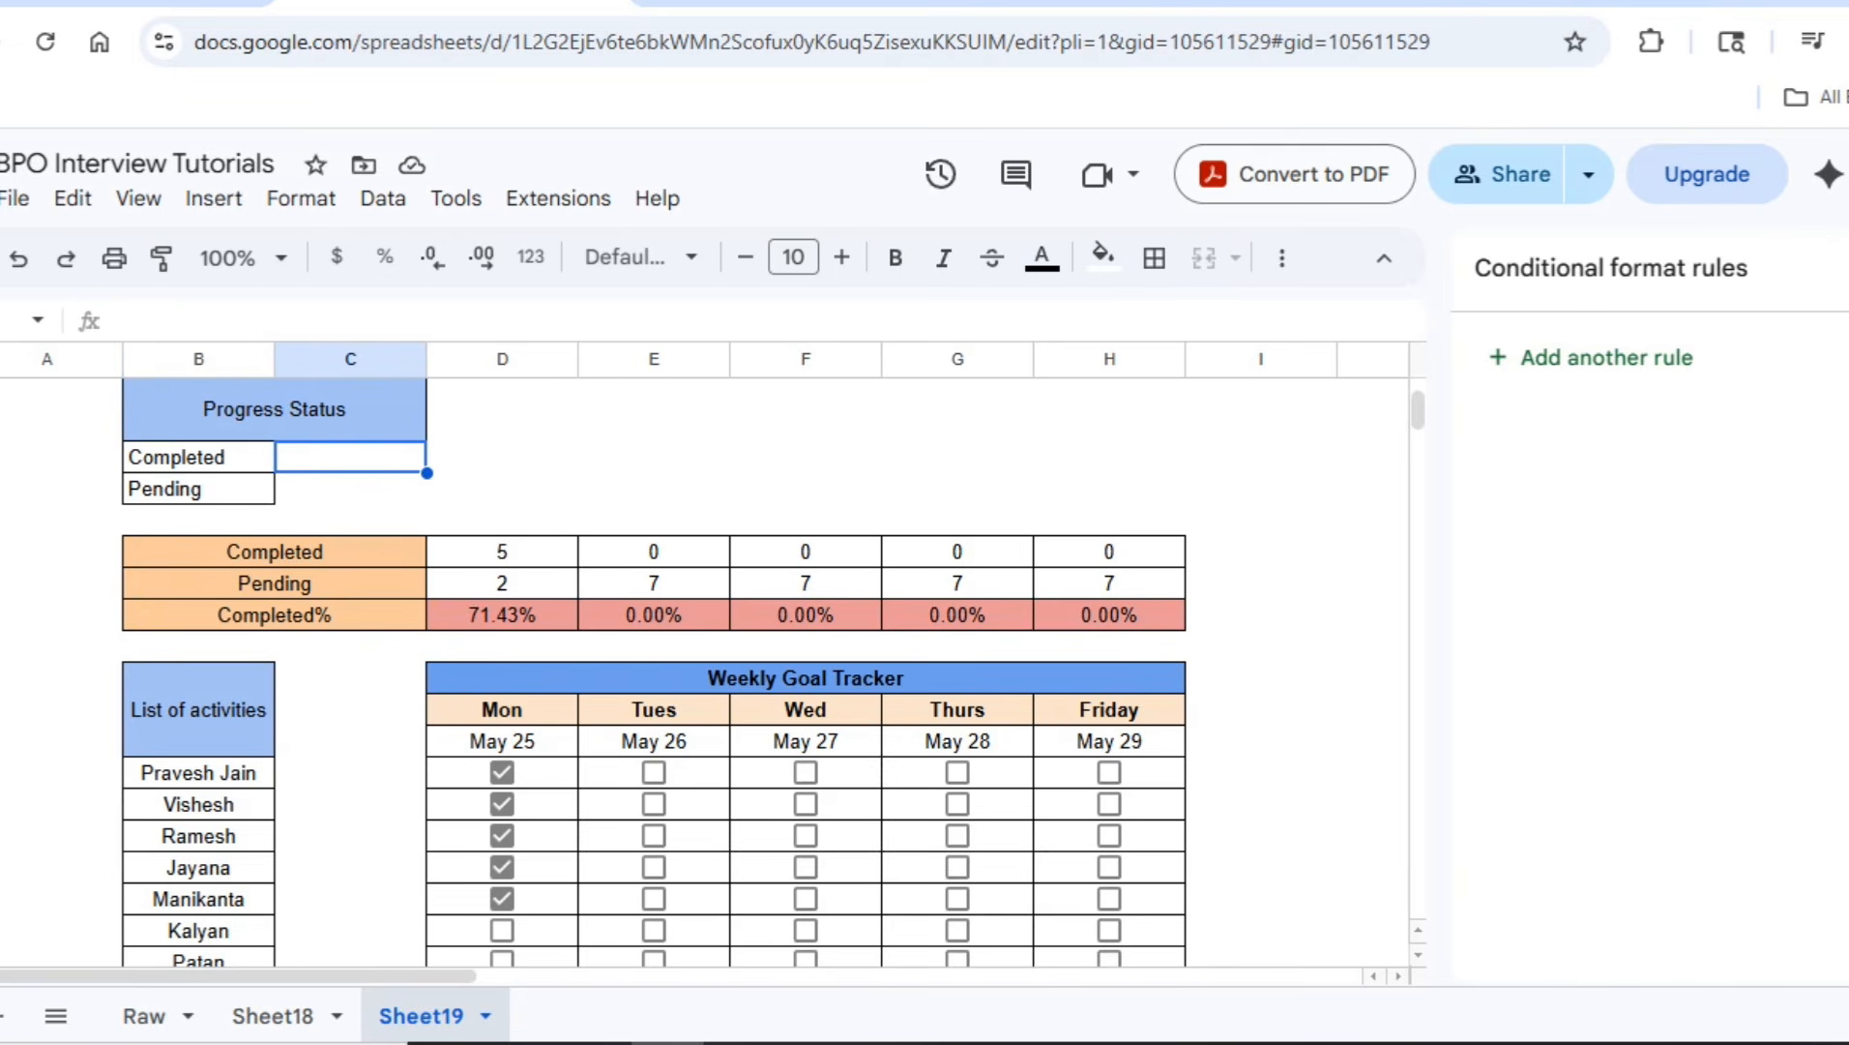
{"action": "type", "text": "=aver"}
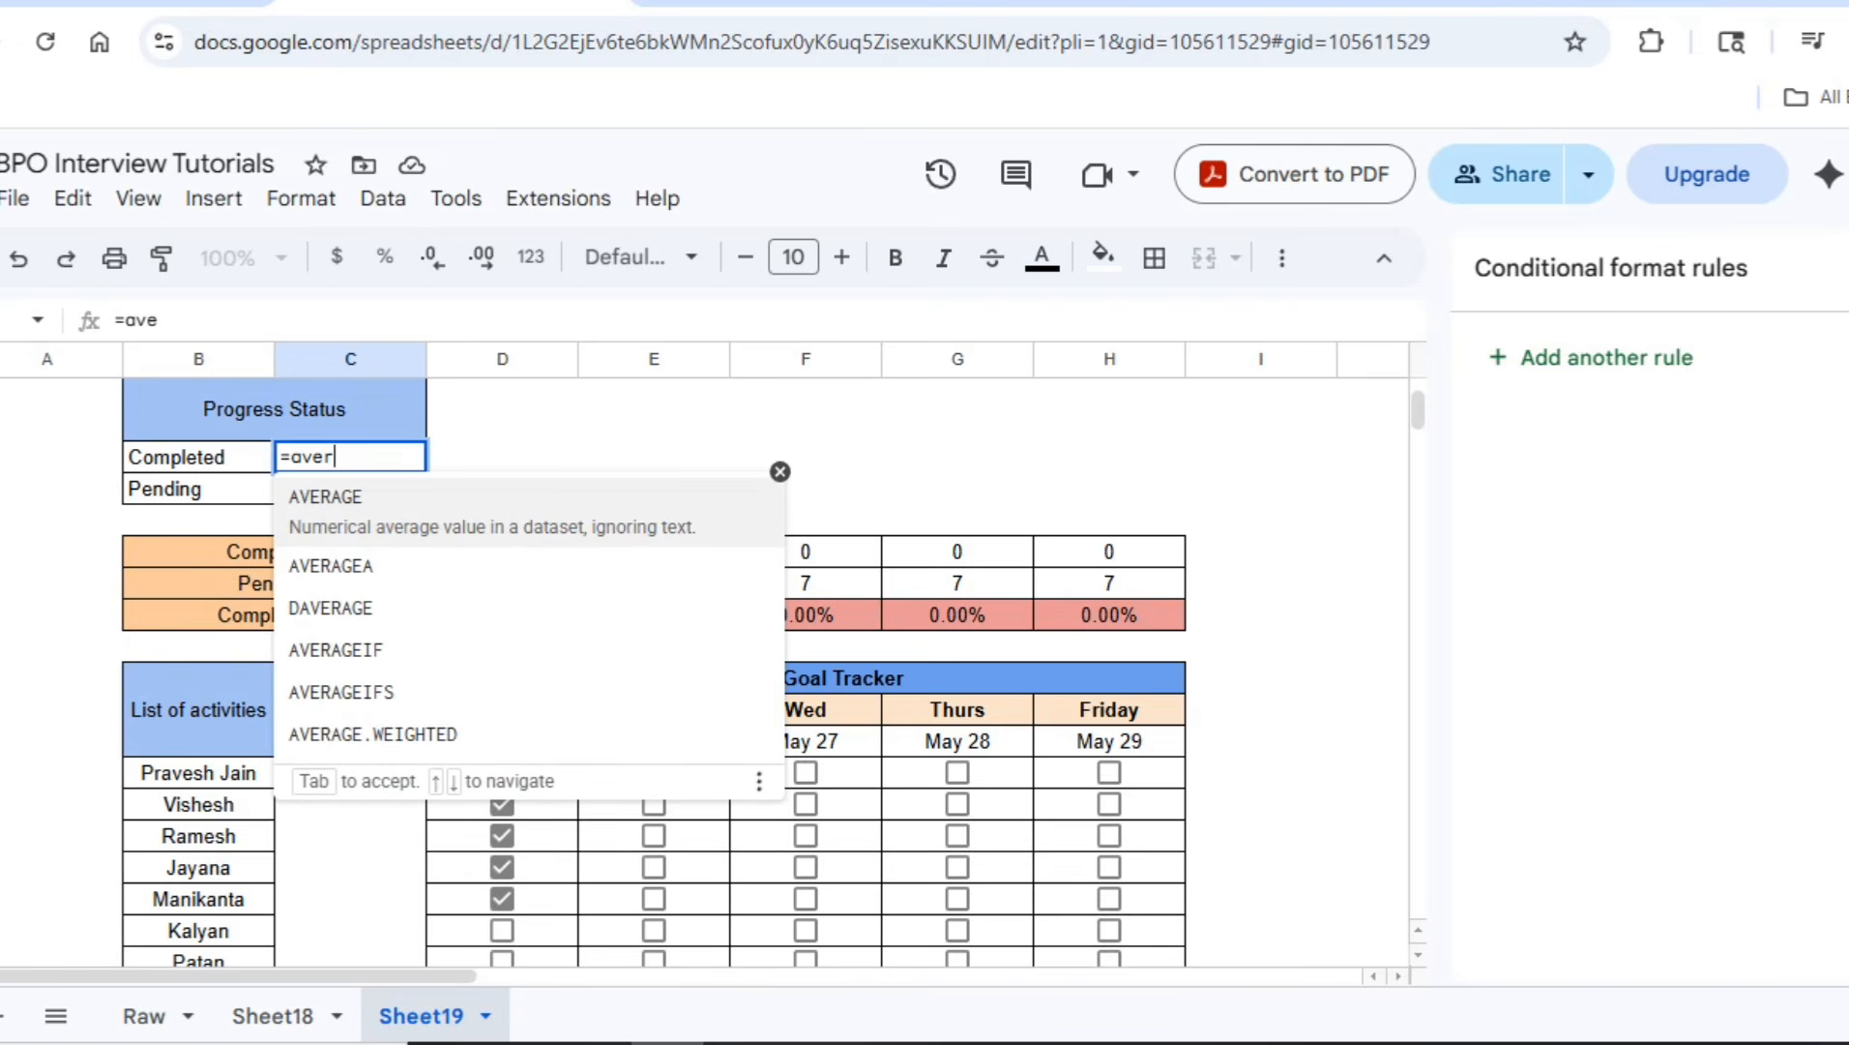
{"action": "key", "text": "Tab"}
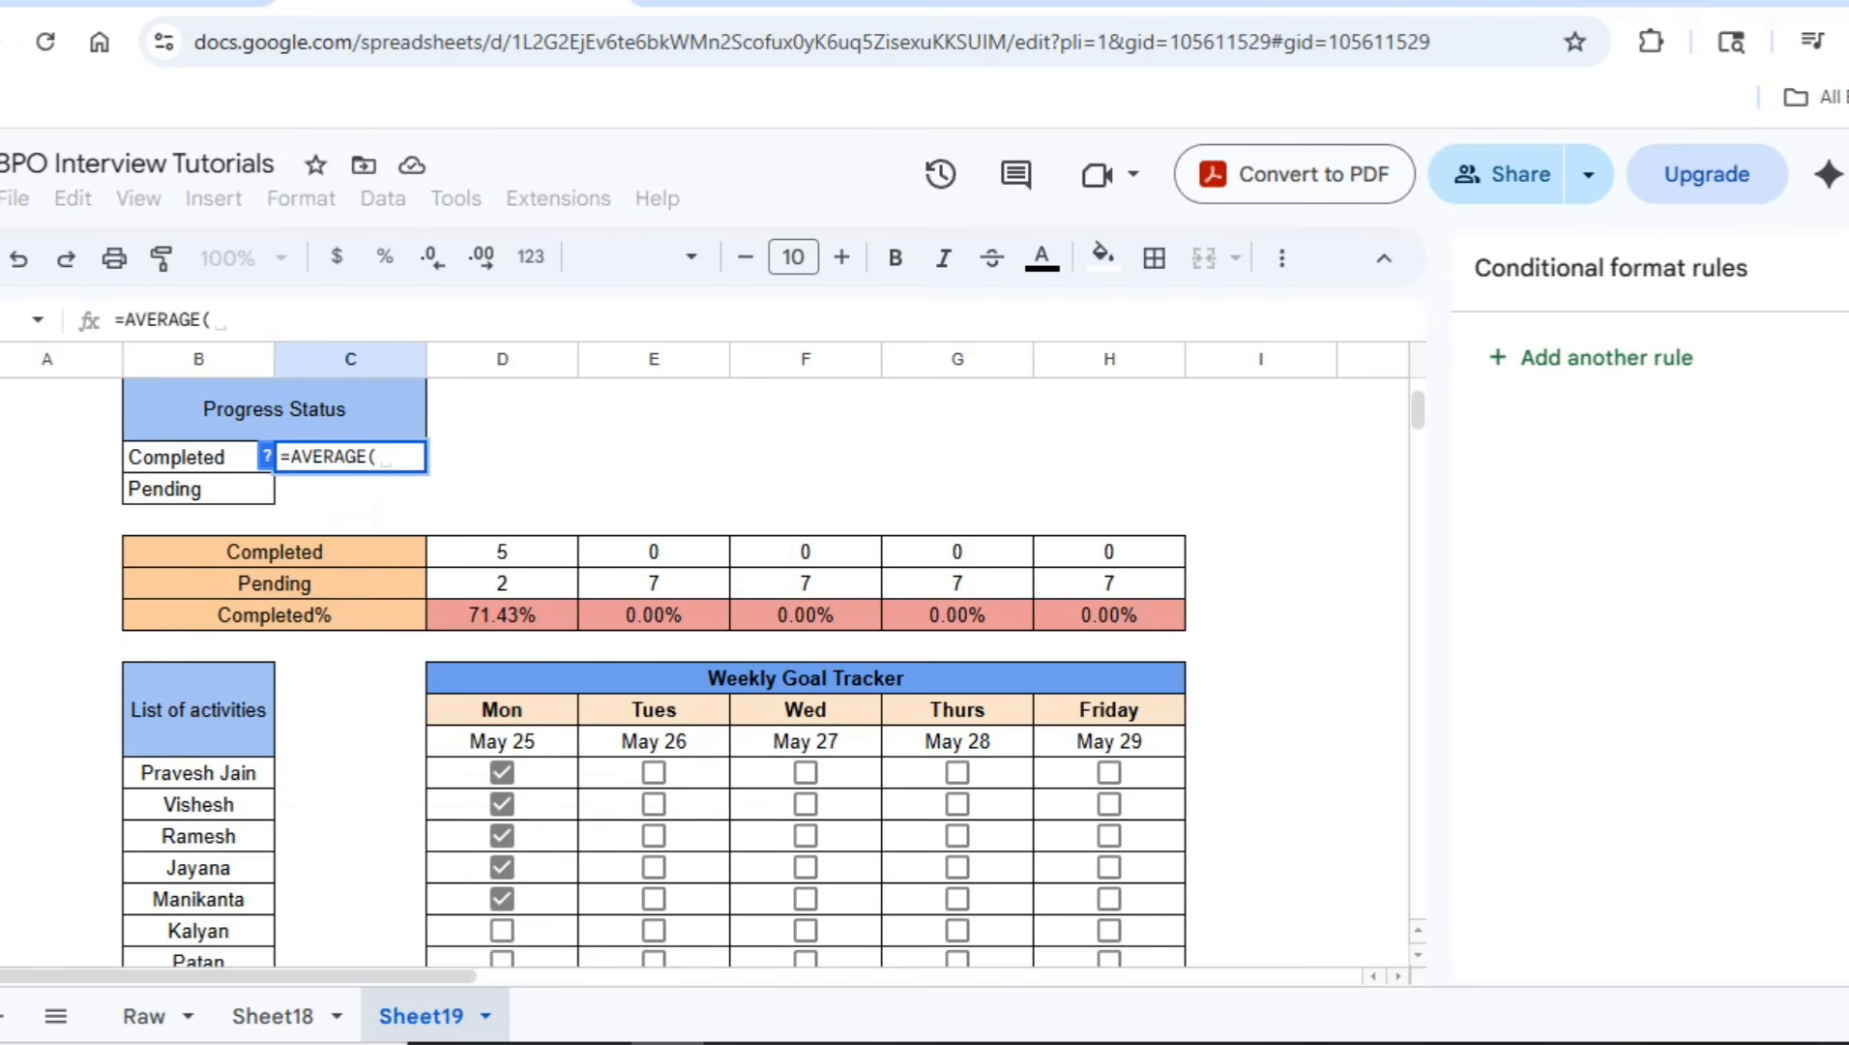
{"action": "left_click_drag", "start_coordinate": [501, 615], "coordinate": [1109, 615]}
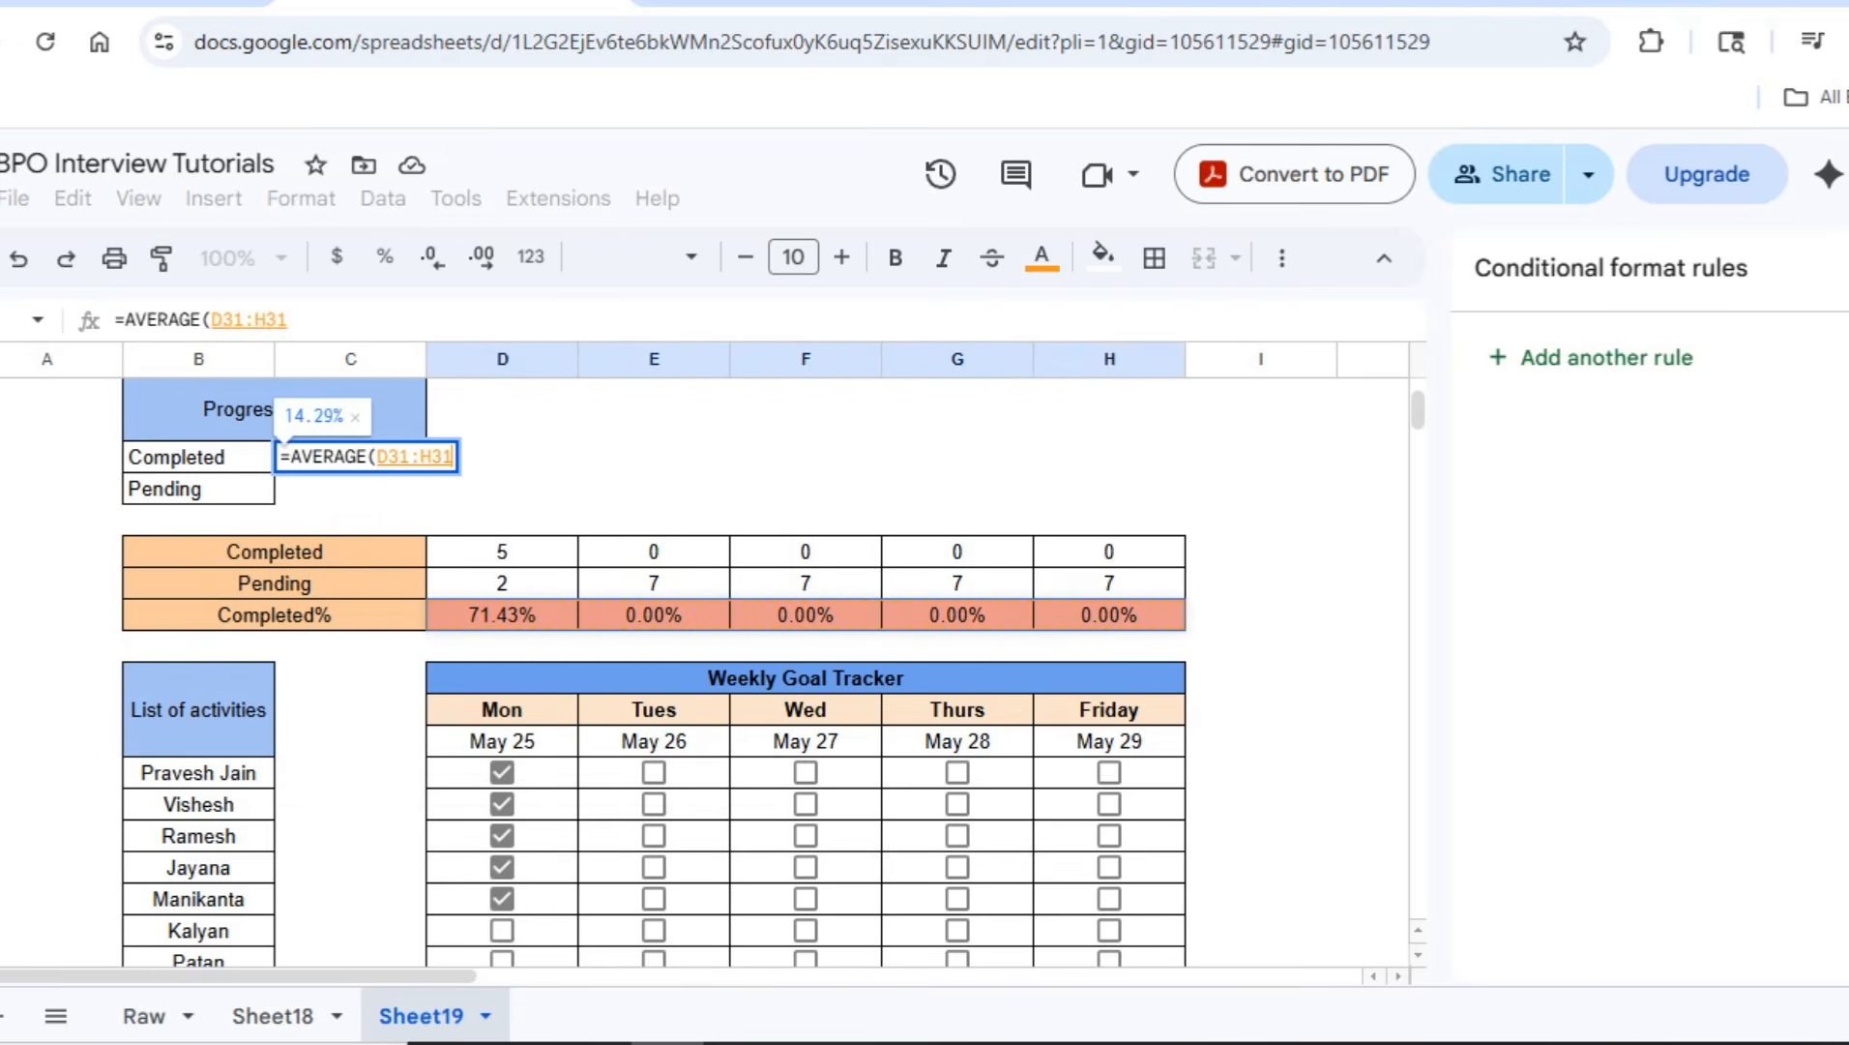
{"action": "type", "text": ")"}
{"action": "key", "text": "Return"}
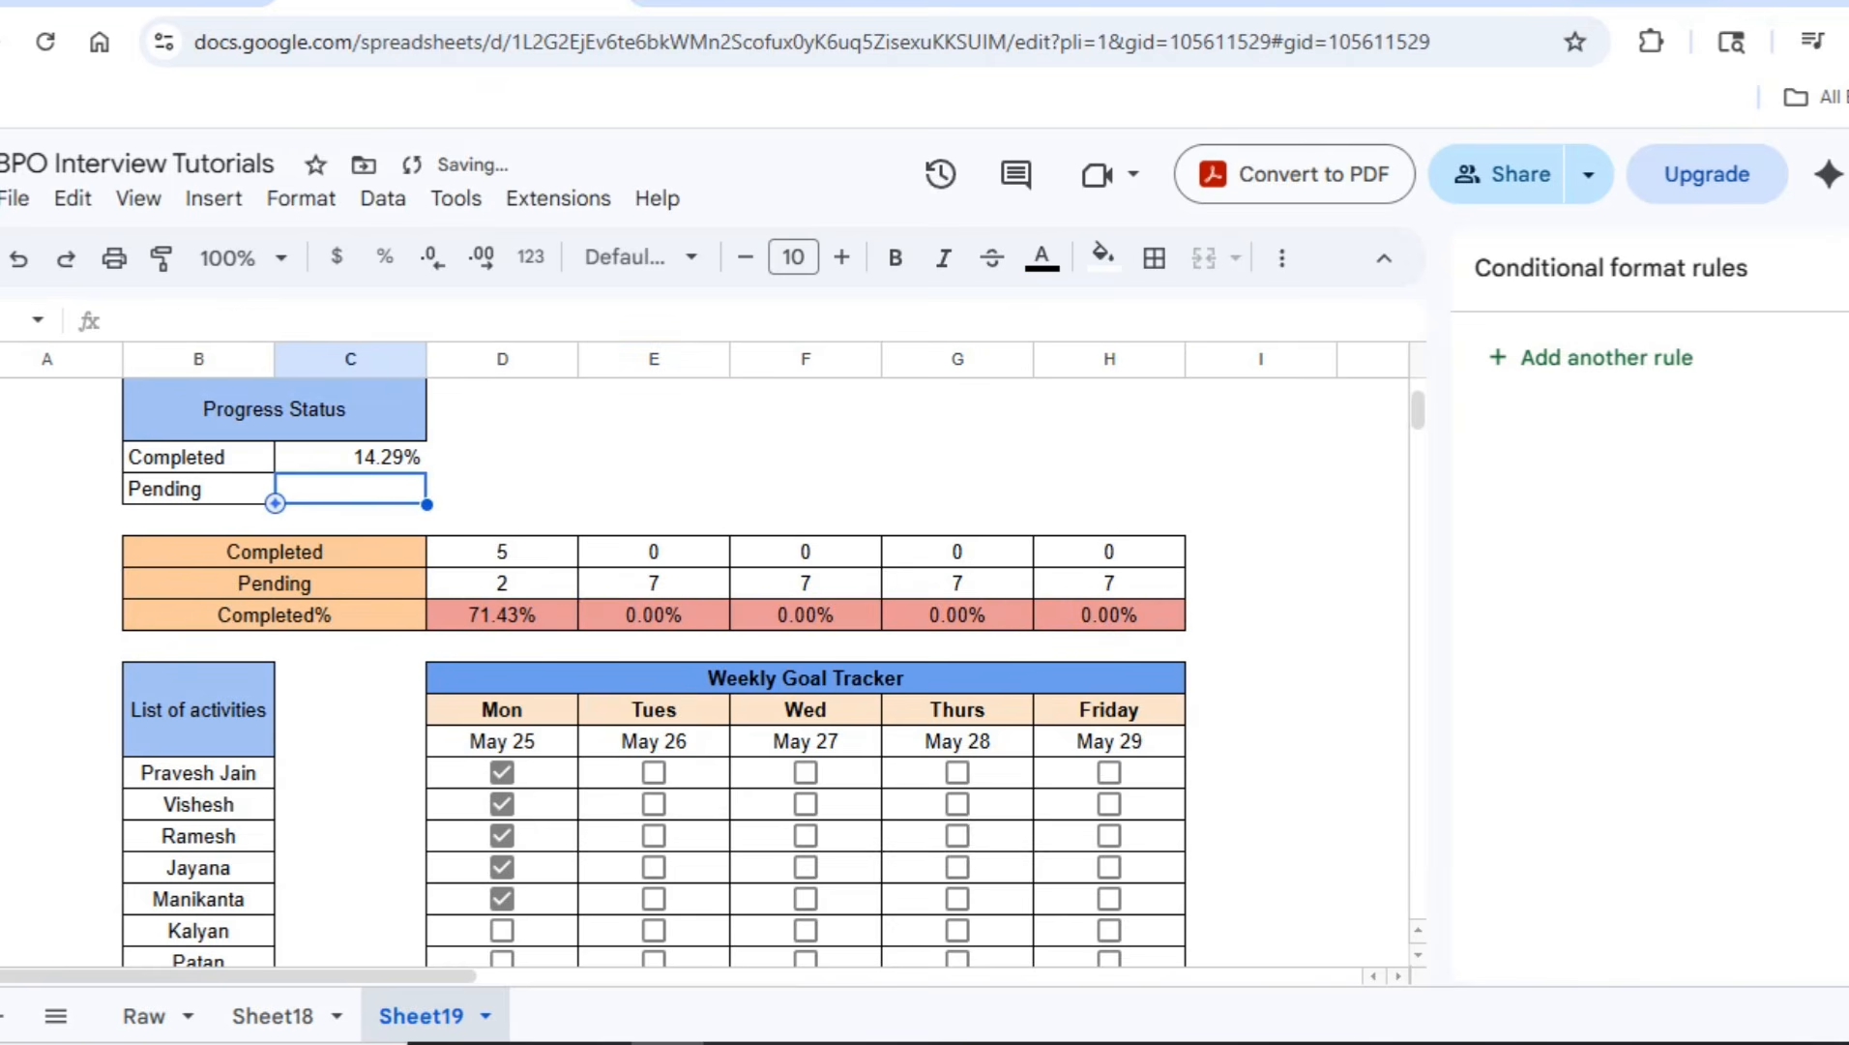
Enter =1-C26 in C27 beside the Pending label under Progress Status
{"action": "key", "text": "Up"}
{"action": "key", "text": "Down"}
{"action": "type", "text": "=1-"}
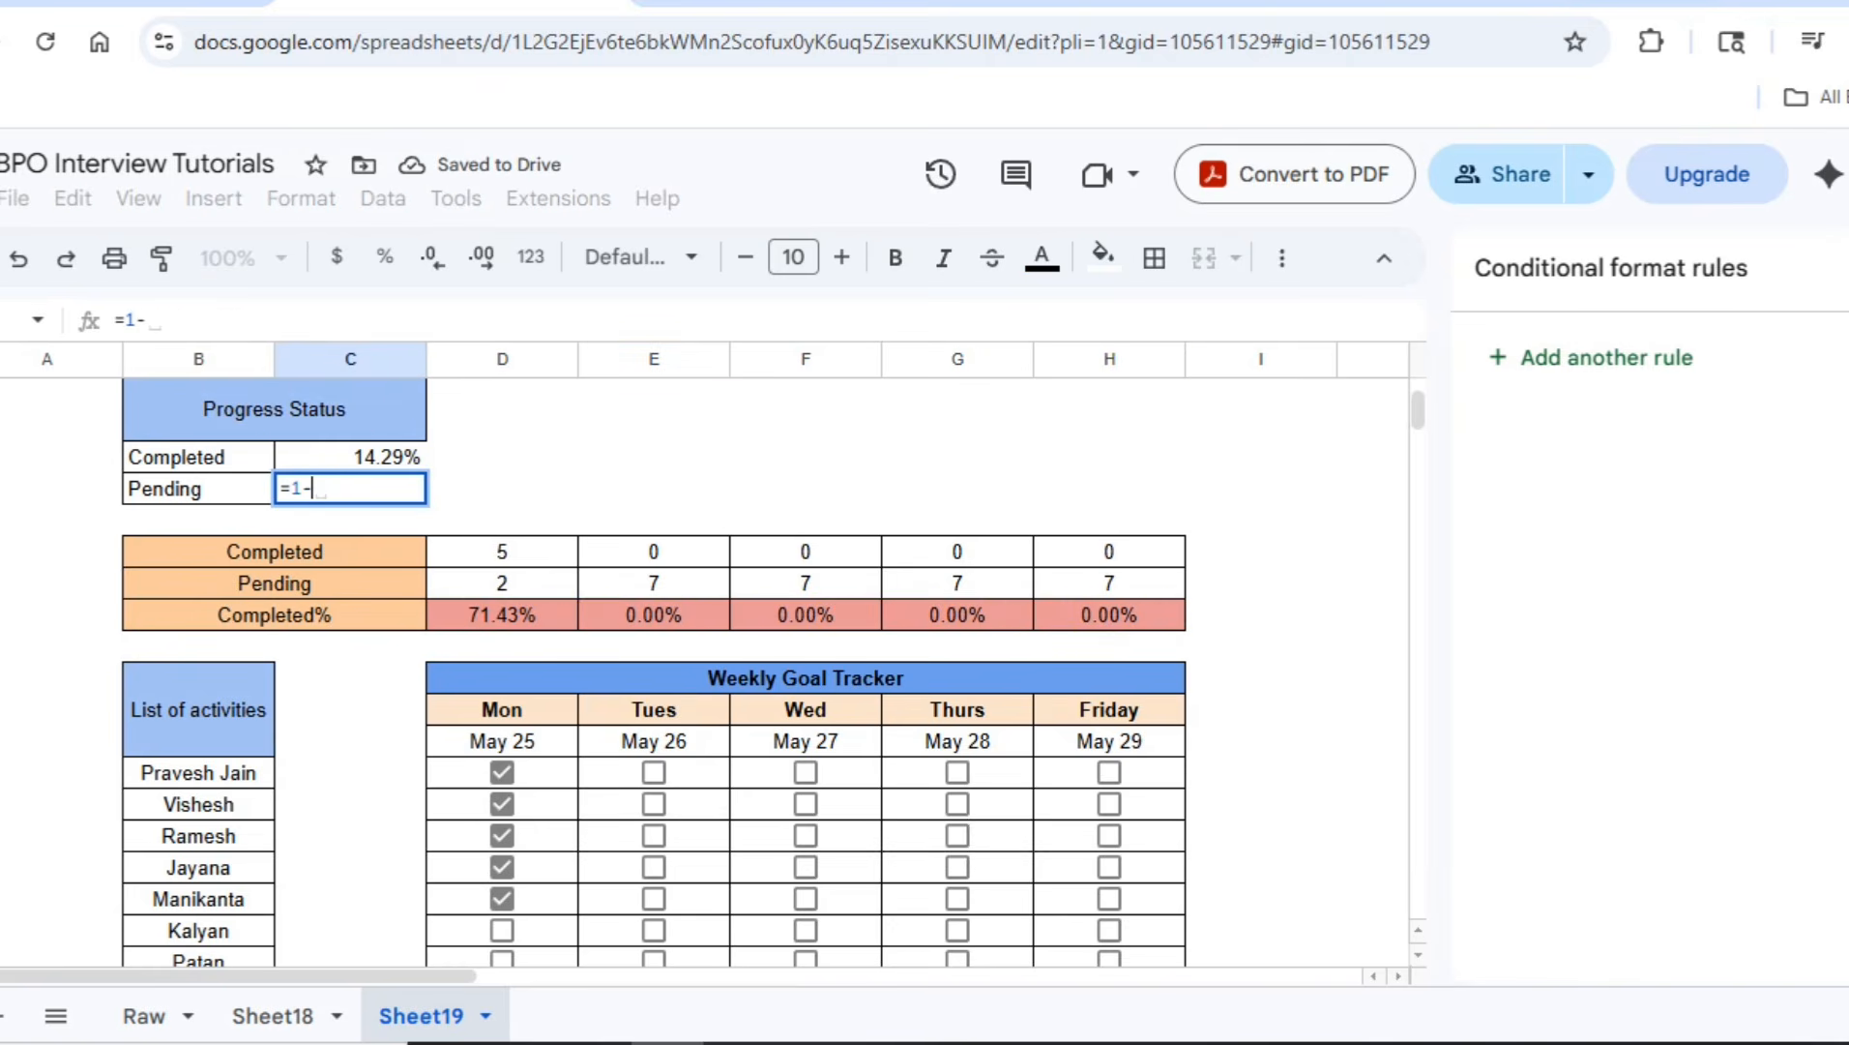
{"action": "key", "text": "Up"}
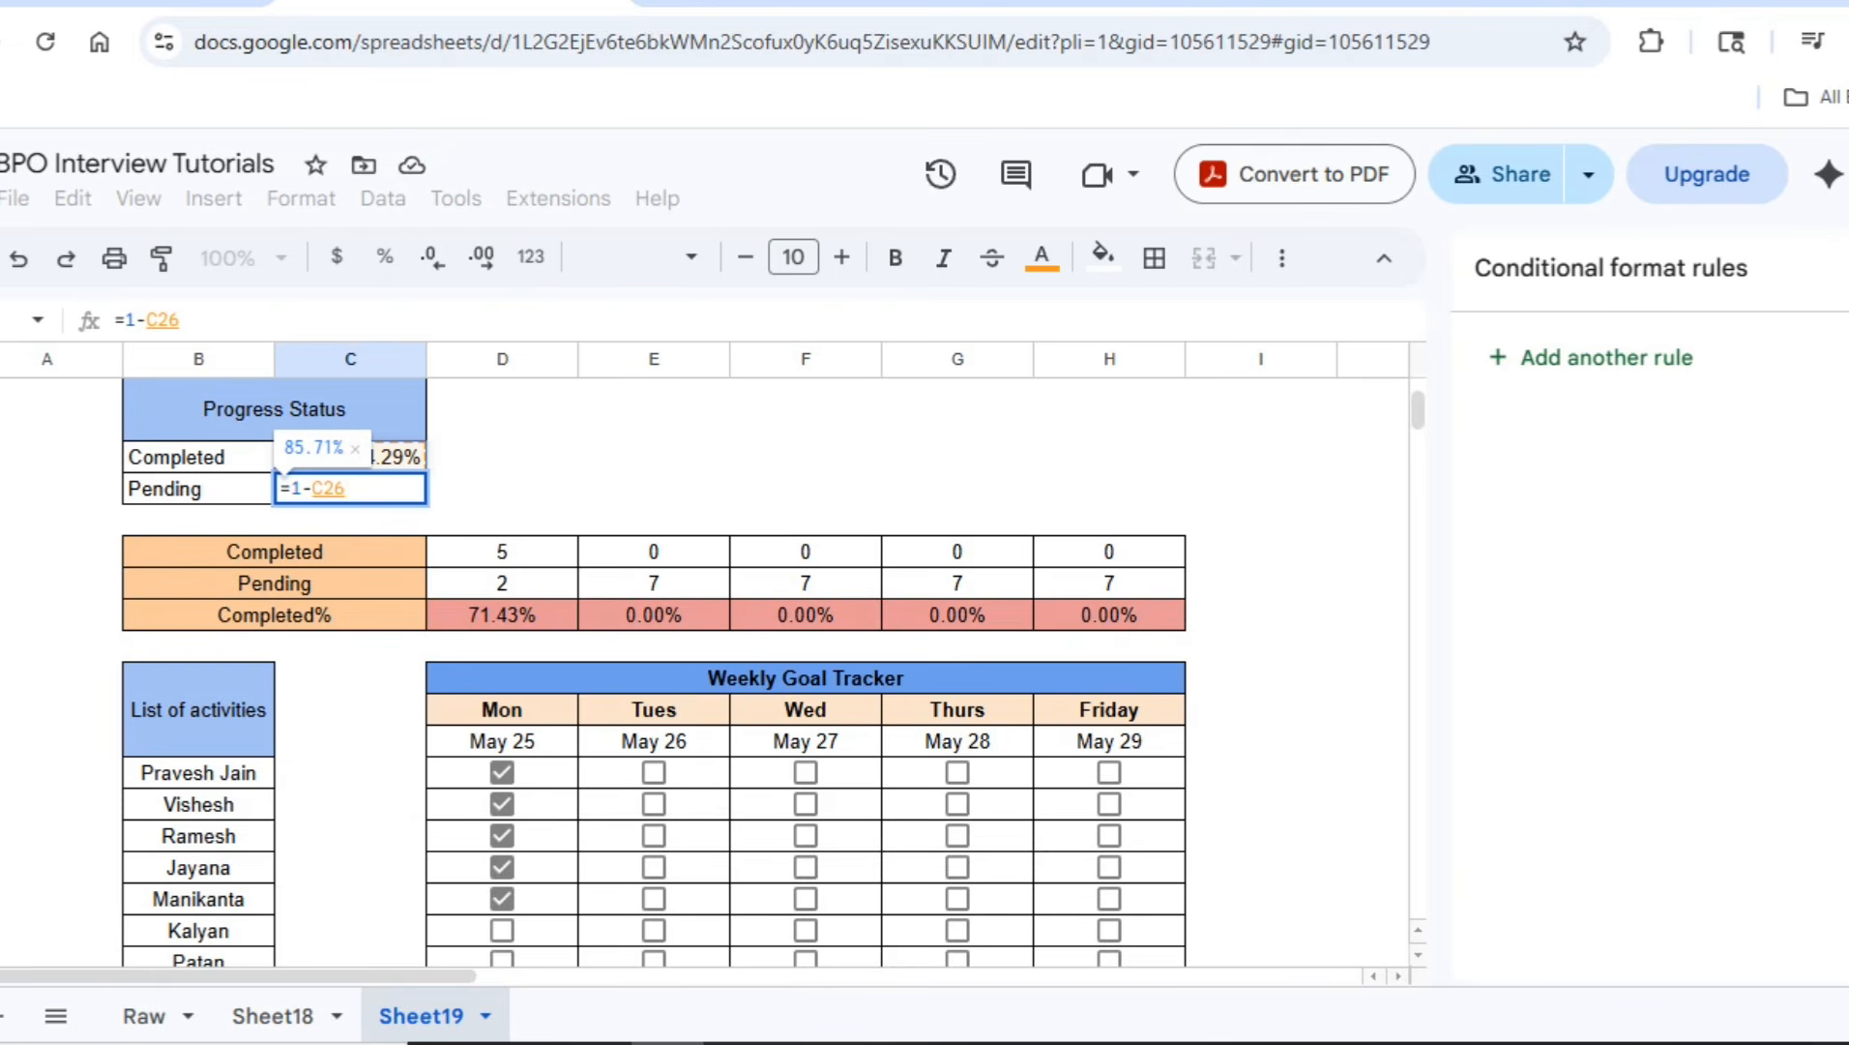
{"action": "key", "text": "Return"}
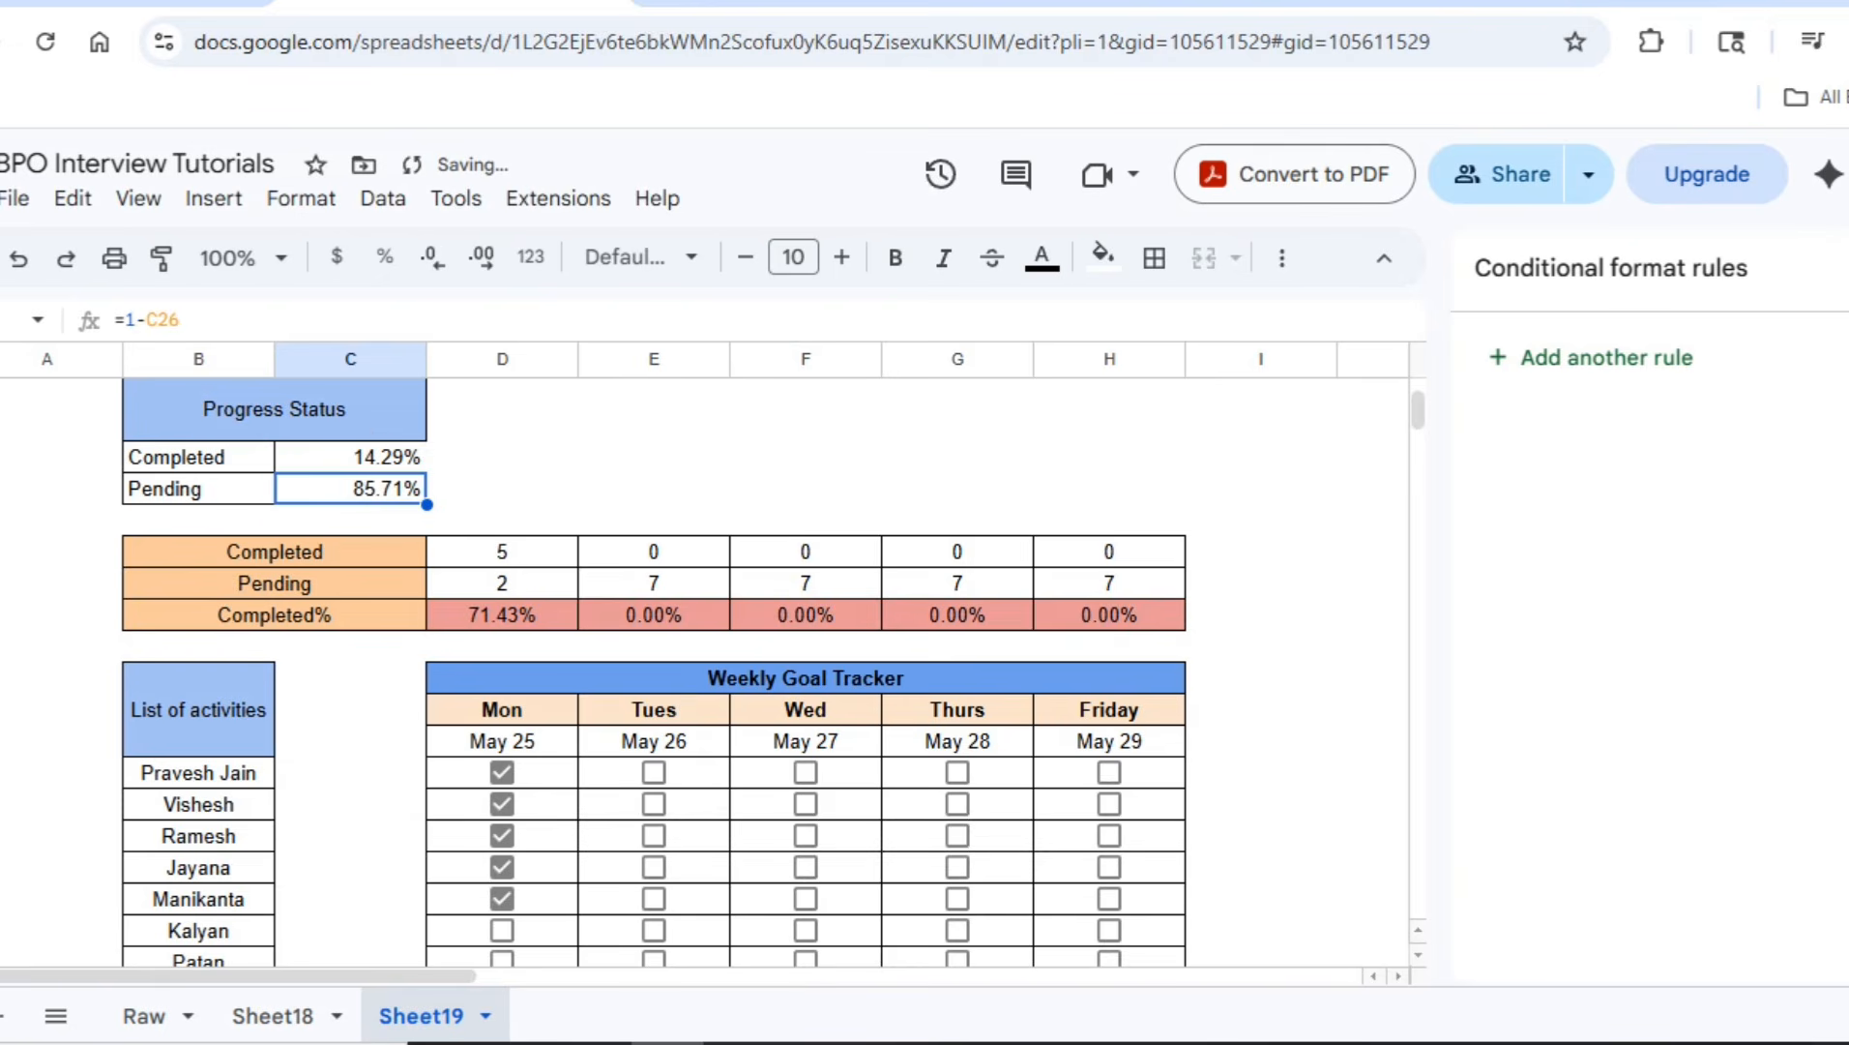
Centre the contents of the whole Progress Status block horizontally
{"action": "key", "text": "ctrl+a"}
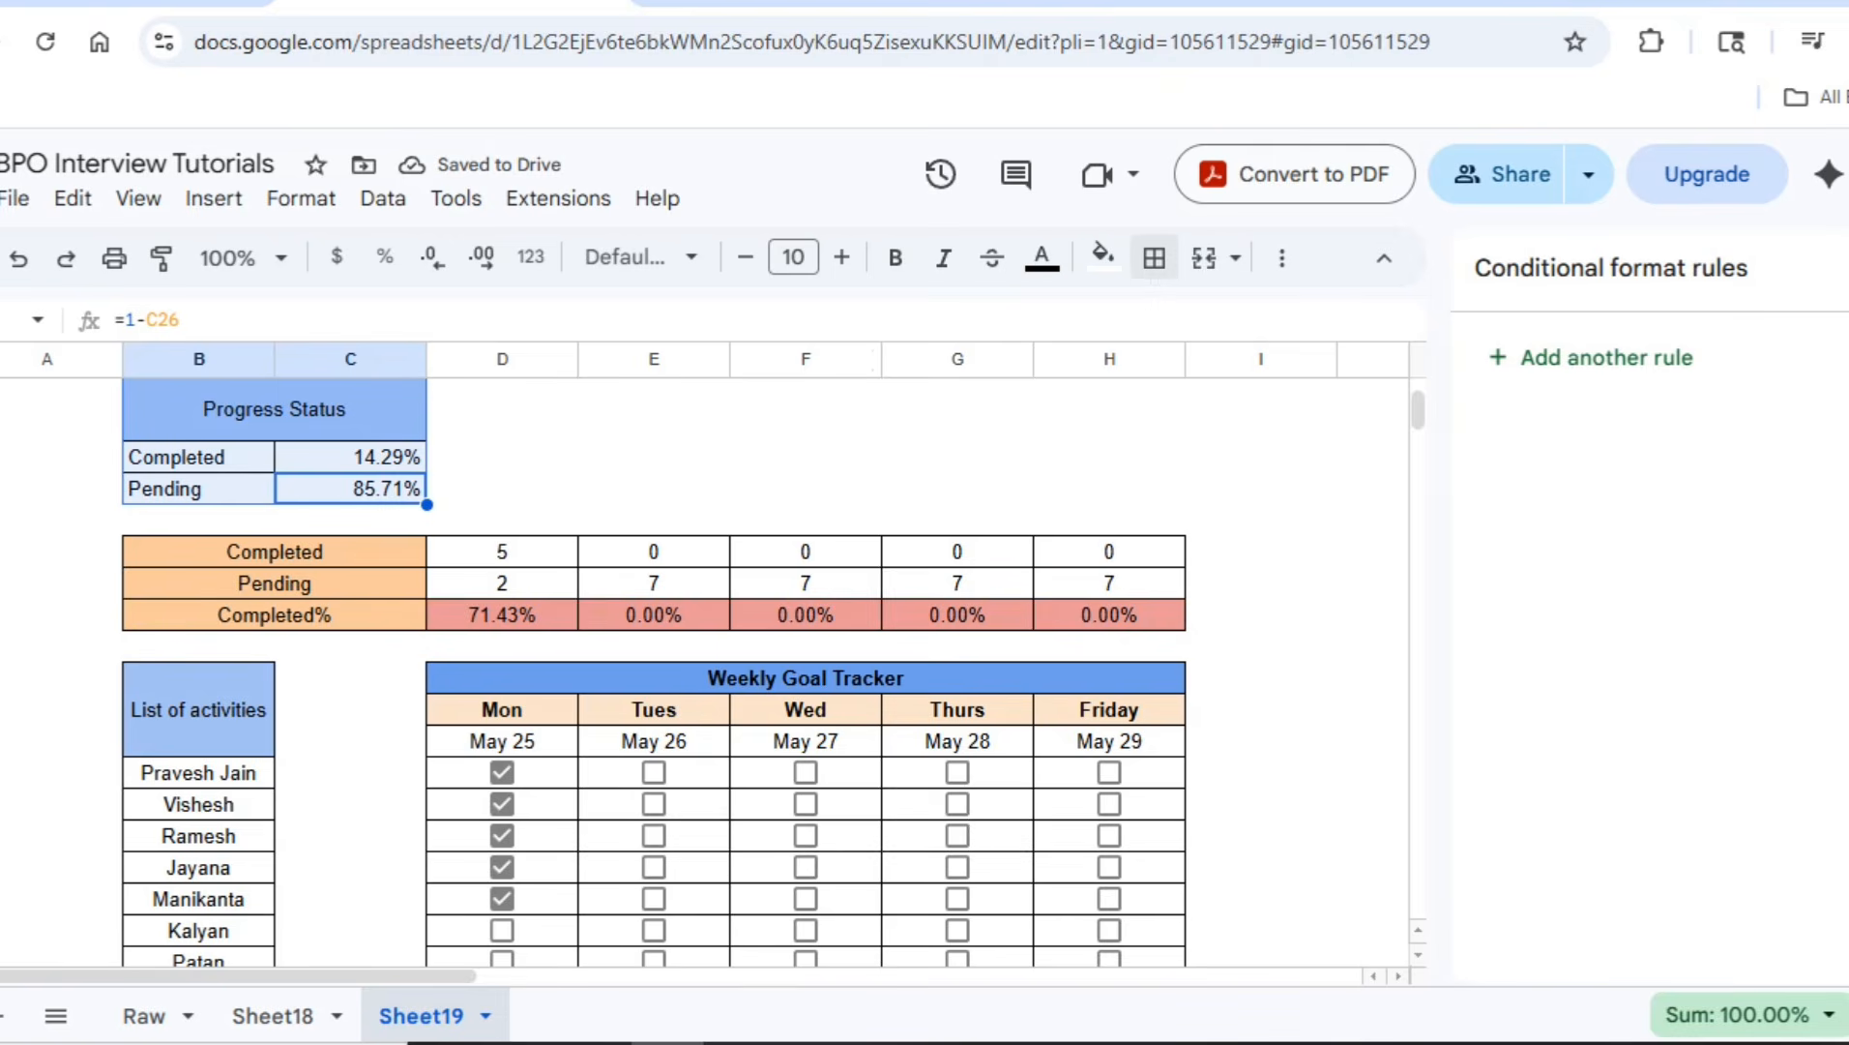
{"action": "left_click", "coordinate": [1281, 257]}
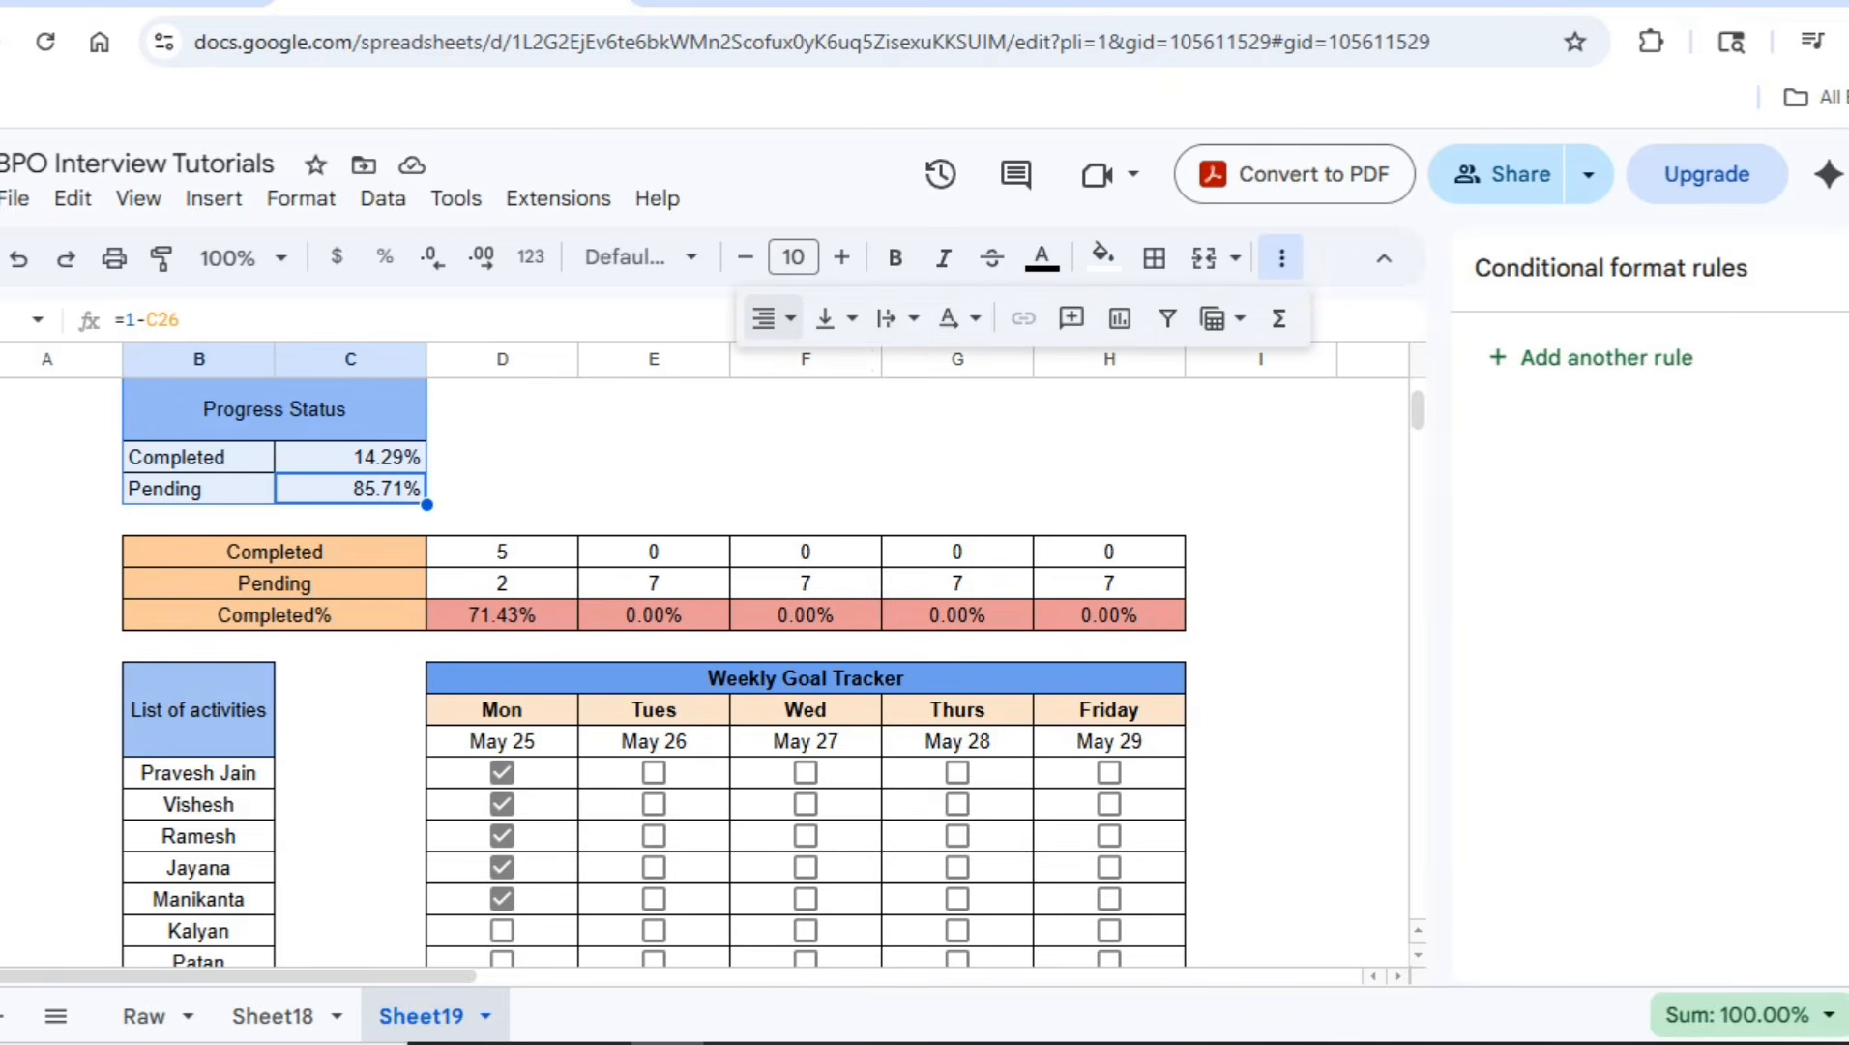
{"action": "left_click", "coordinate": [772, 318]}
{"action": "left_click", "coordinate": [823, 376]}
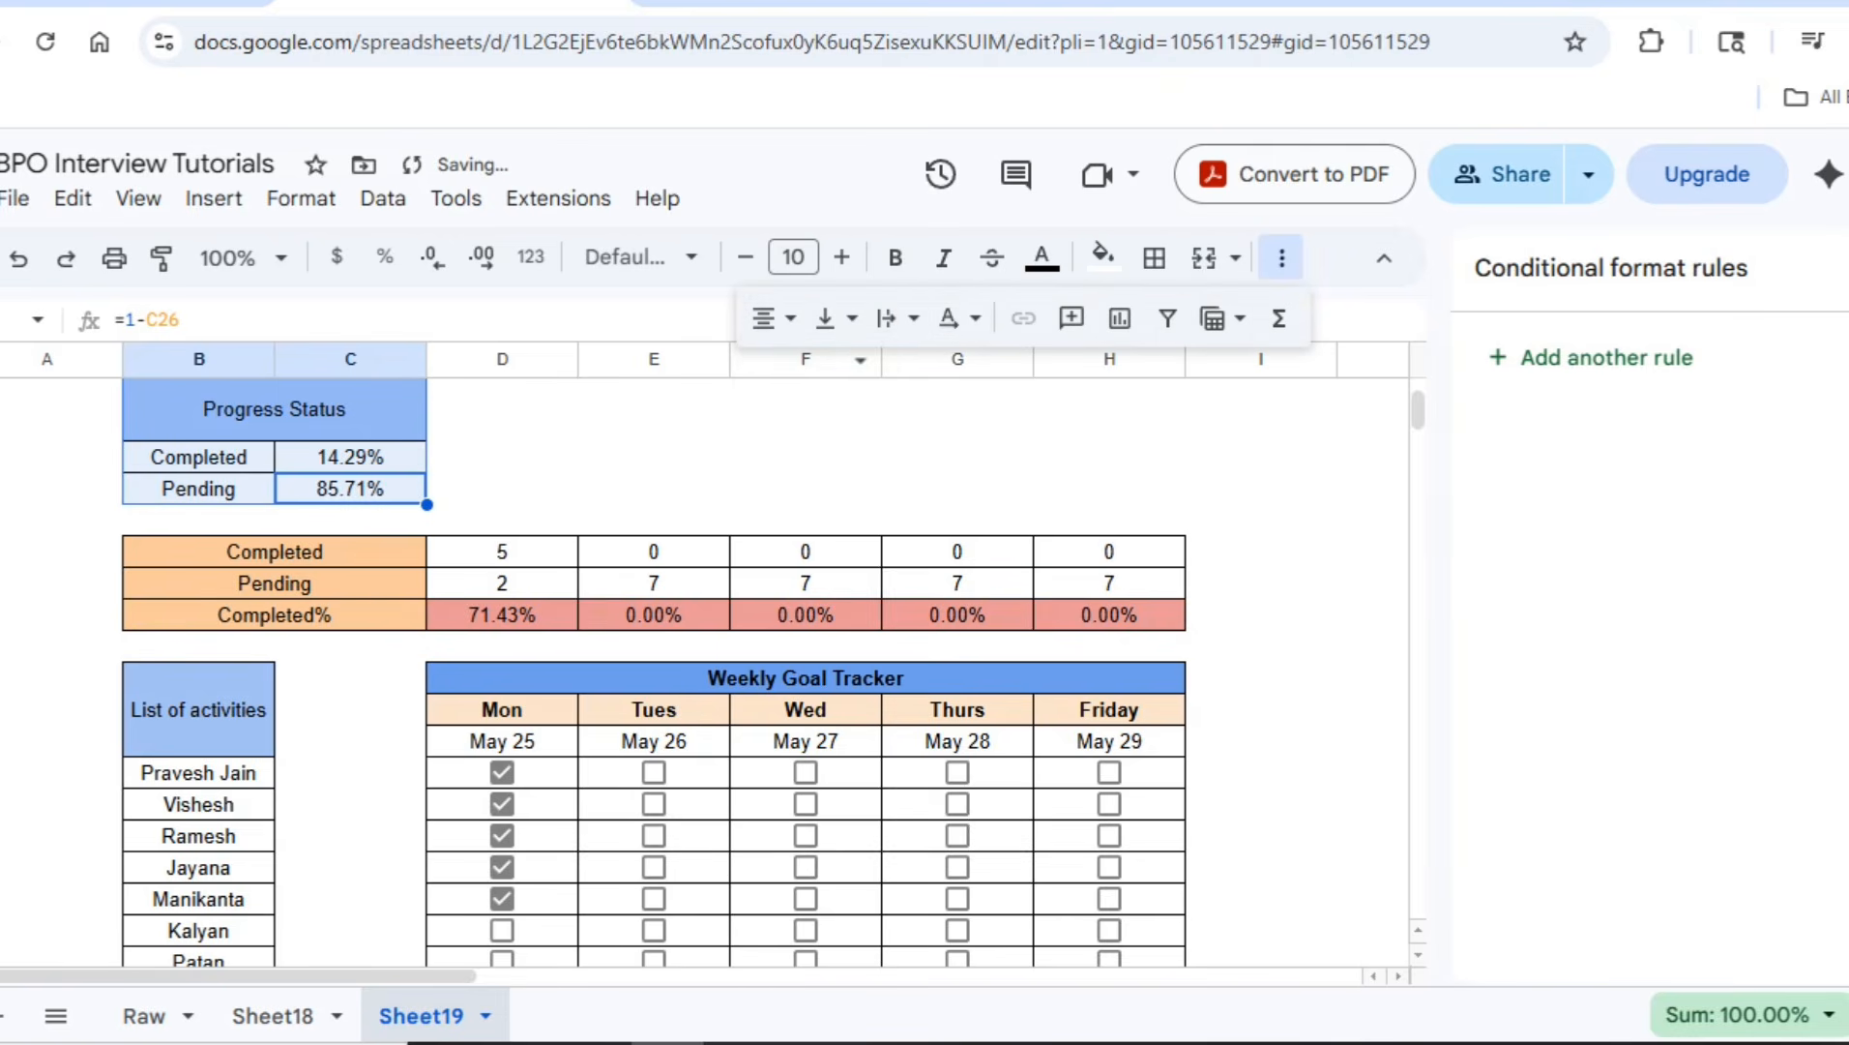
Copy the formatting of Monday's Completed% cell D31 onto the overall Completed value in C26 with Paint format
{"action": "left_click", "coordinate": [350, 457]}
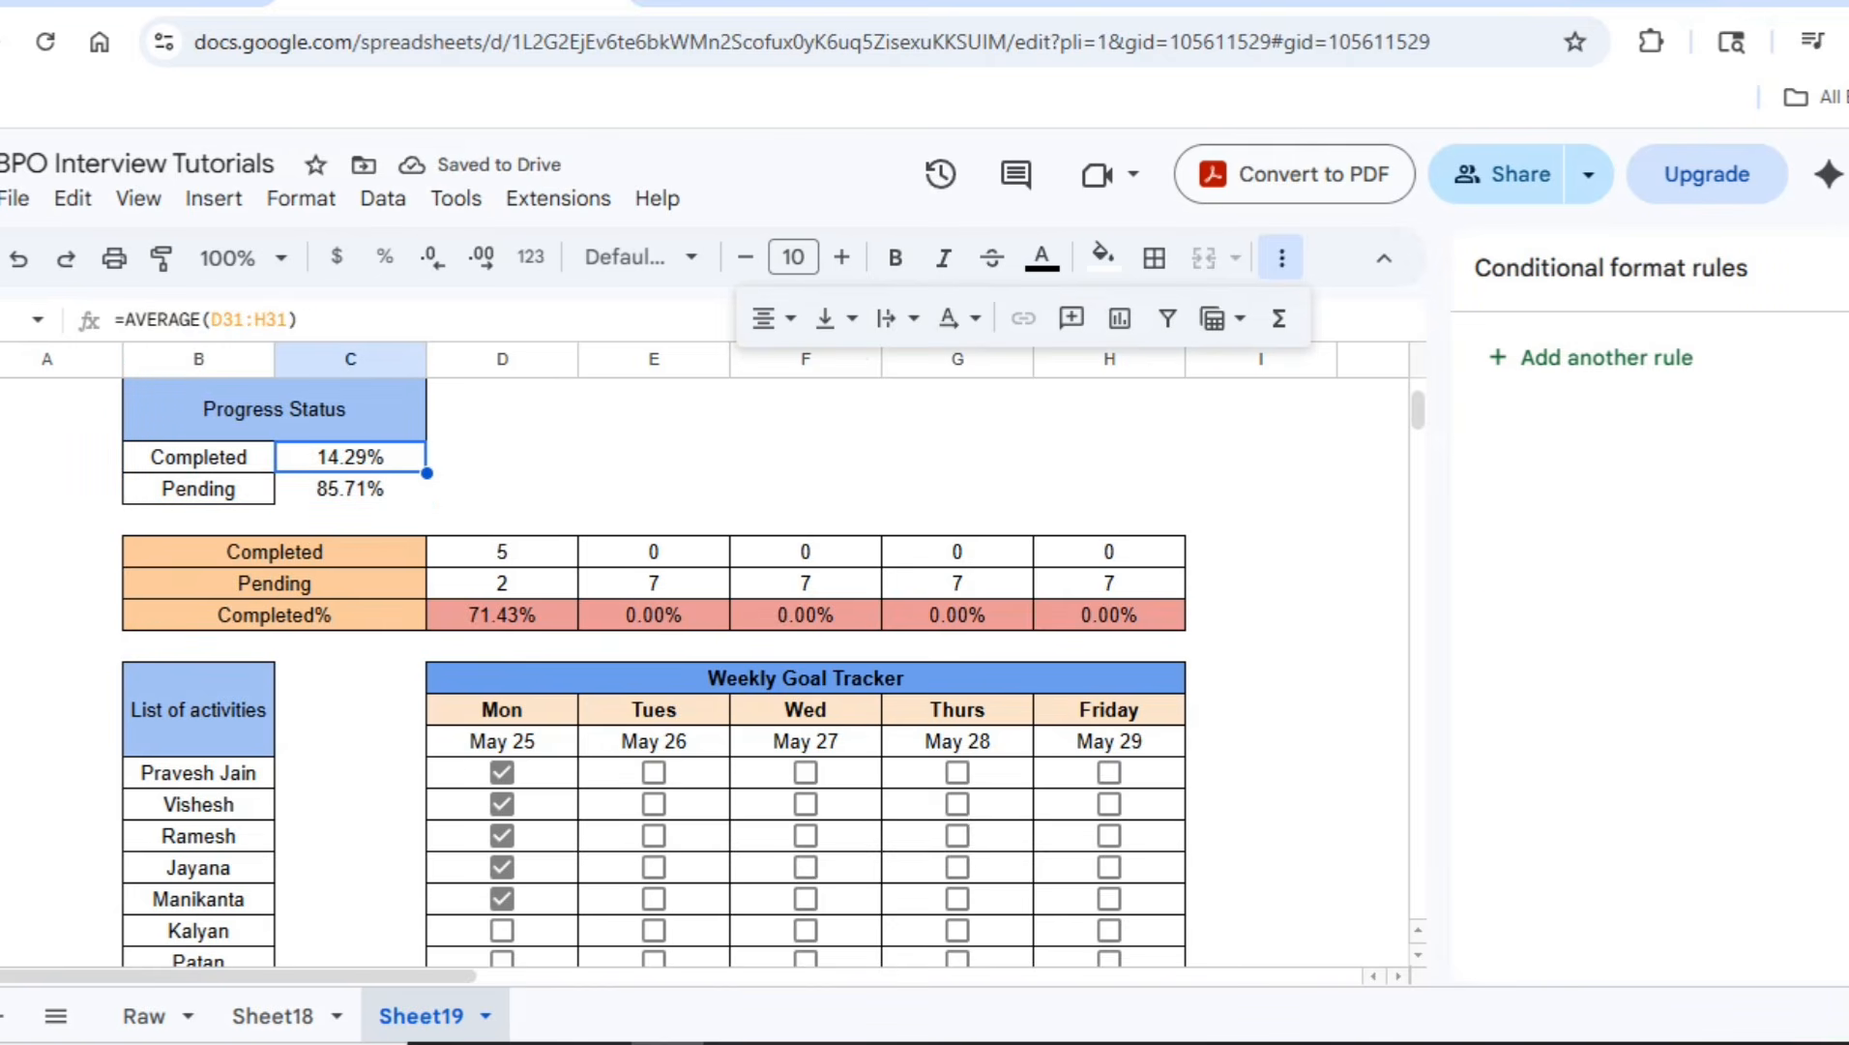
{"action": "left_click", "coordinate": [502, 615]}
{"action": "left_click", "coordinate": [161, 257]}
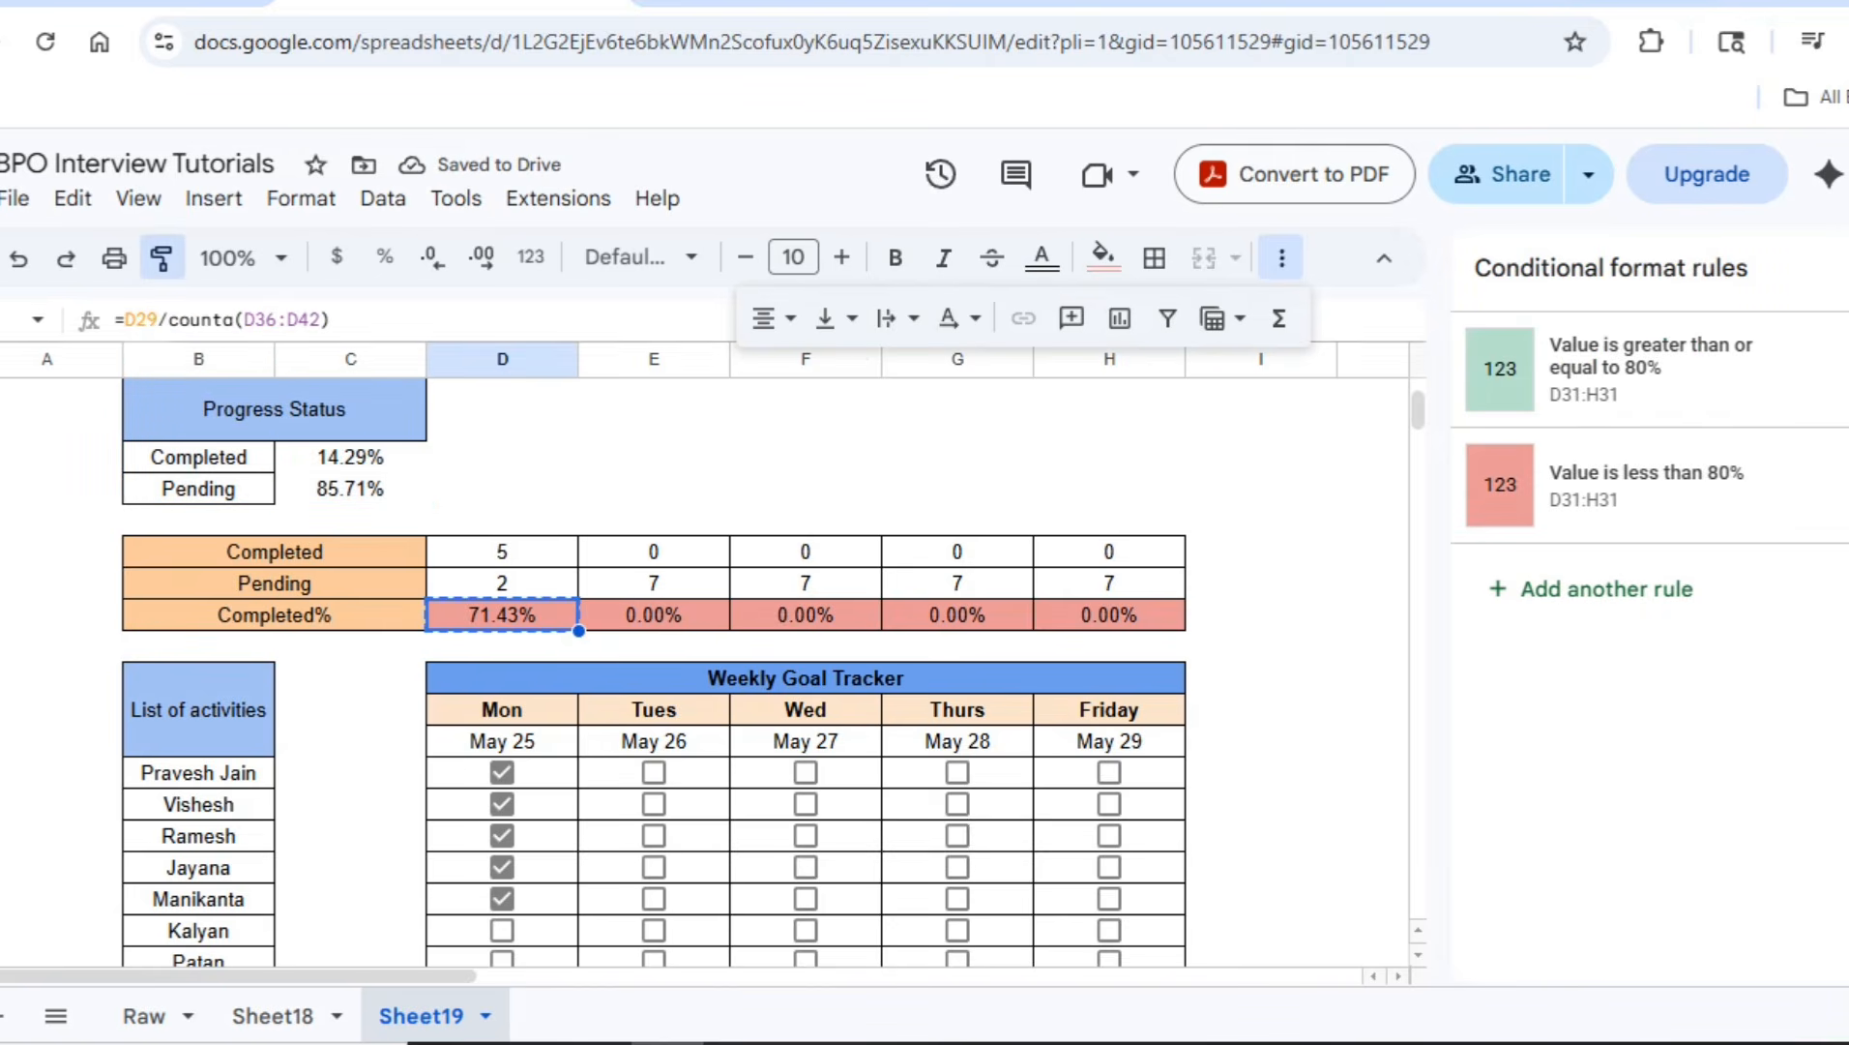
{"action": "left_click", "coordinate": [350, 457]}
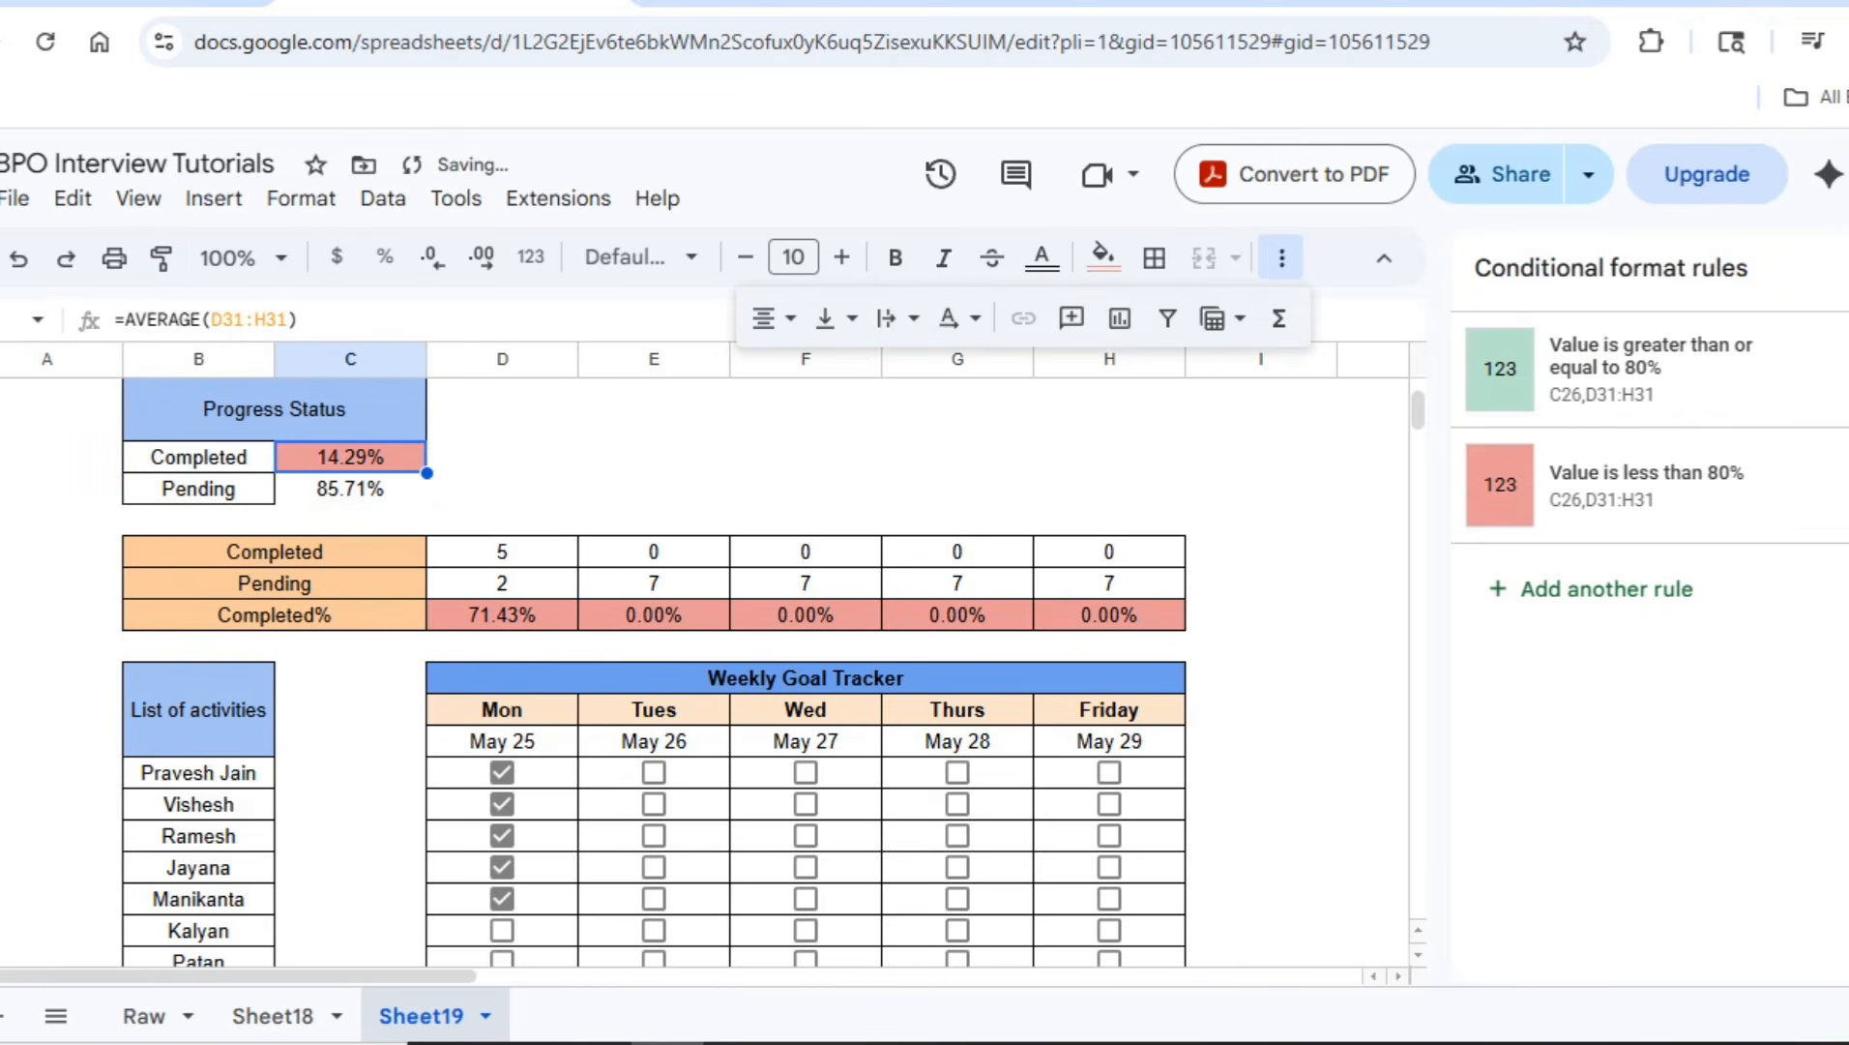
Copy the ticked checkbox in D36 and paste it over the Monday to Thursday checkboxes D36:G42
{"action": "left_click", "coordinate": [534, 773]}
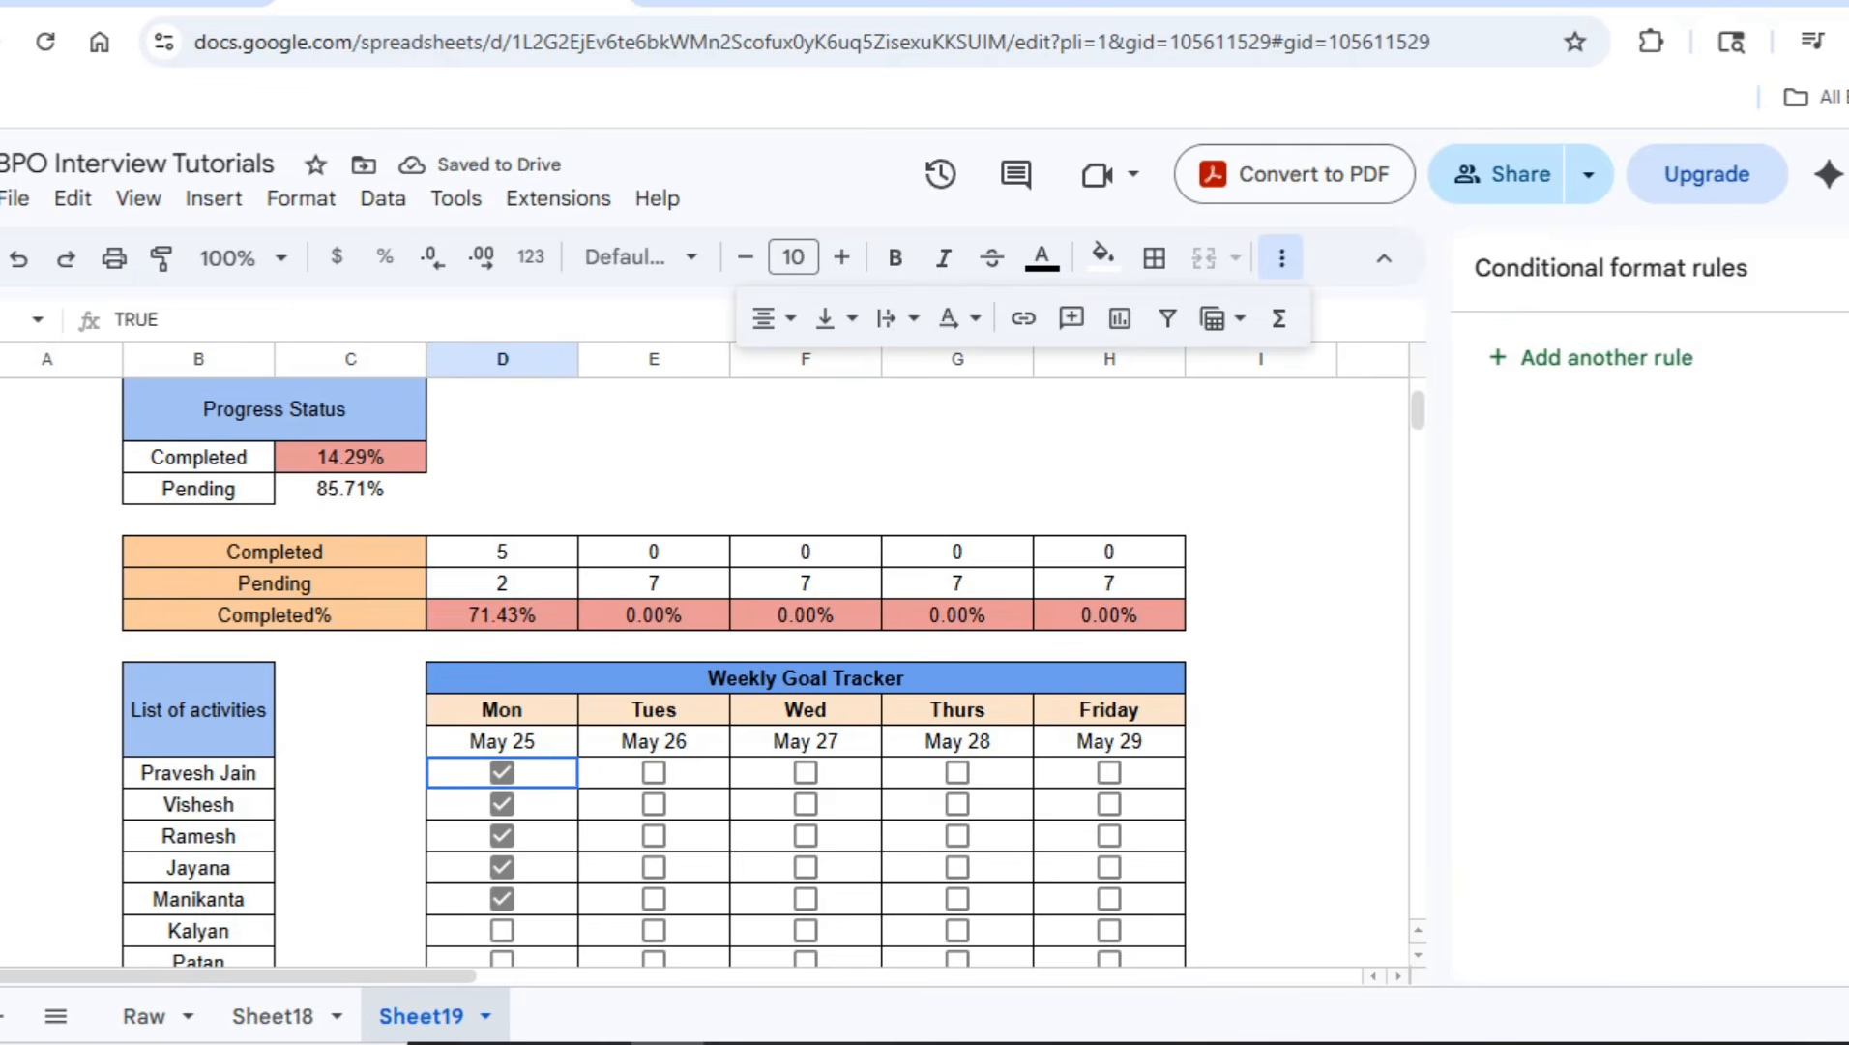
{"action": "key", "text": "ctrl+c"}
{"action": "key", "text": "shift+Right"}
{"action": "key", "text": "shift+Right"}
{"action": "key", "text": "shift+Right"}
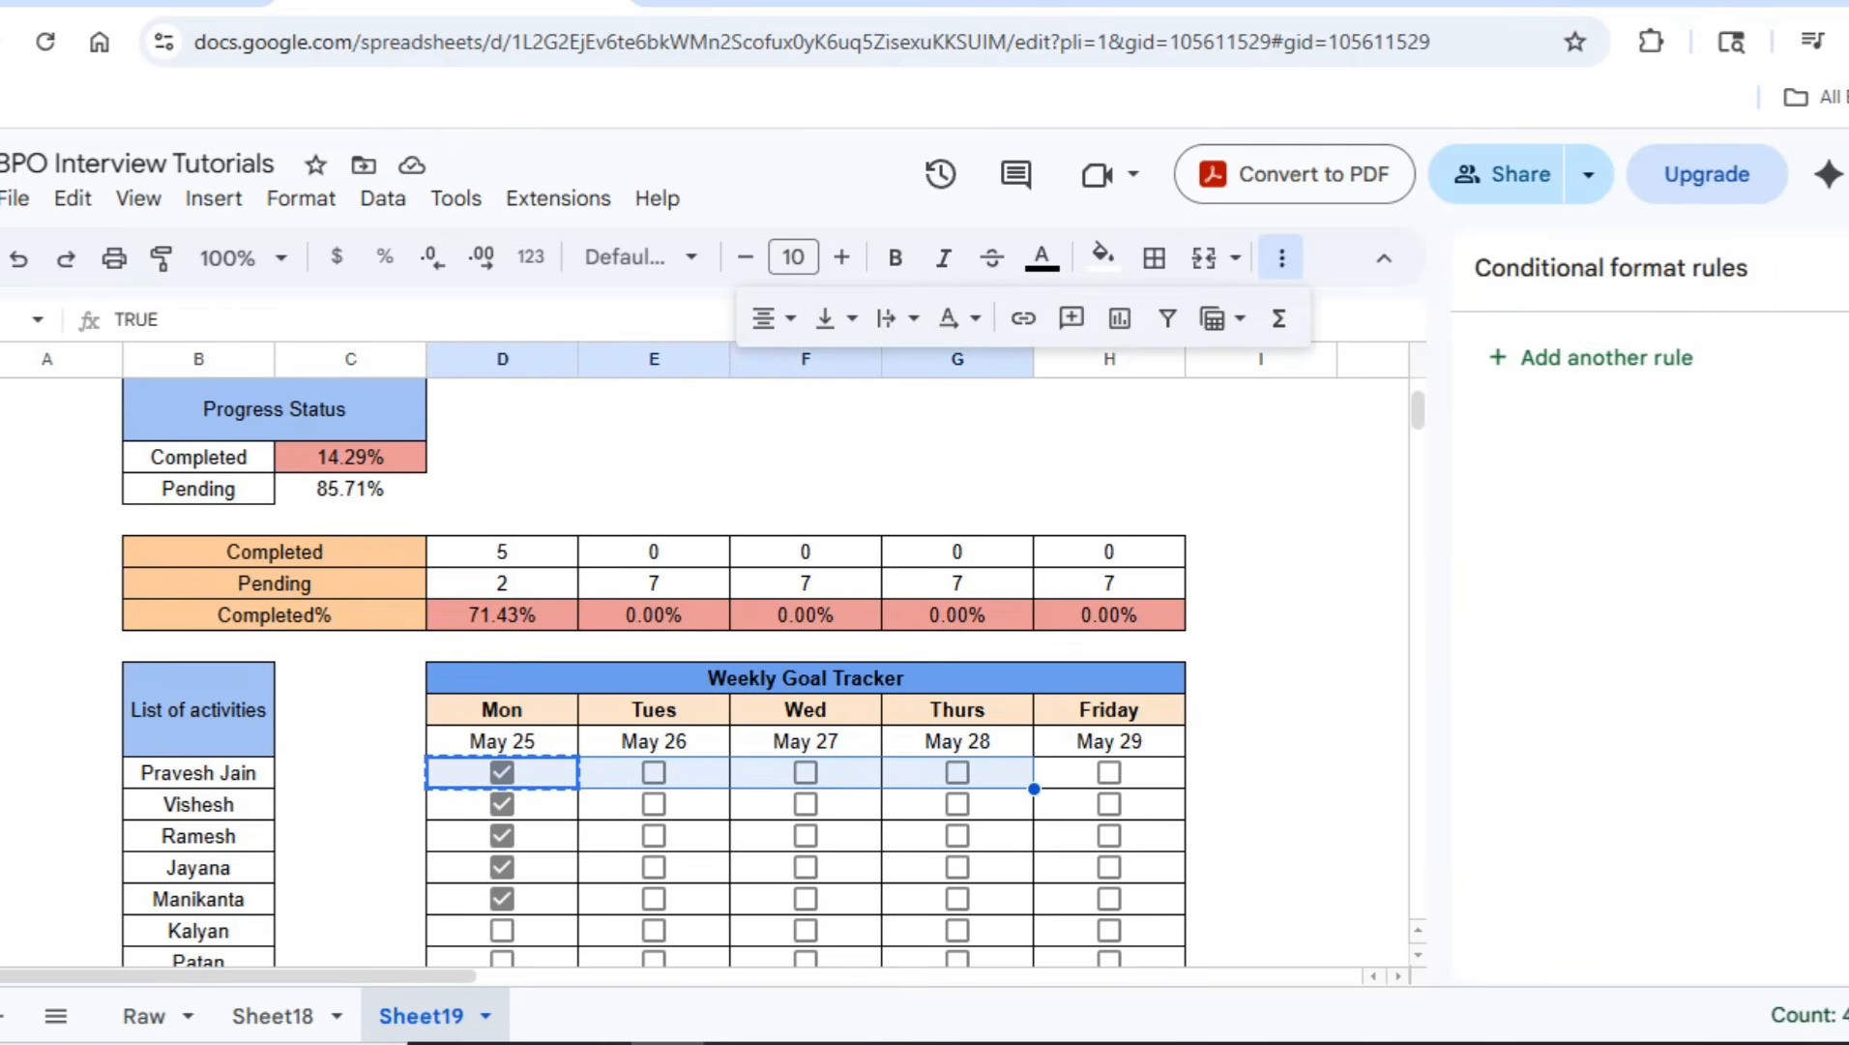
{"action": "key", "text": "shift+Down"}
{"action": "key", "text": "shift+Down"}
{"action": "key", "text": "shift+Down"}
{"action": "key", "text": "shift+Down"}
{"action": "key", "text": "shift+Down"}
{"action": "key", "text": "shift+Down"}
{"action": "key", "text": "shift+Right"}
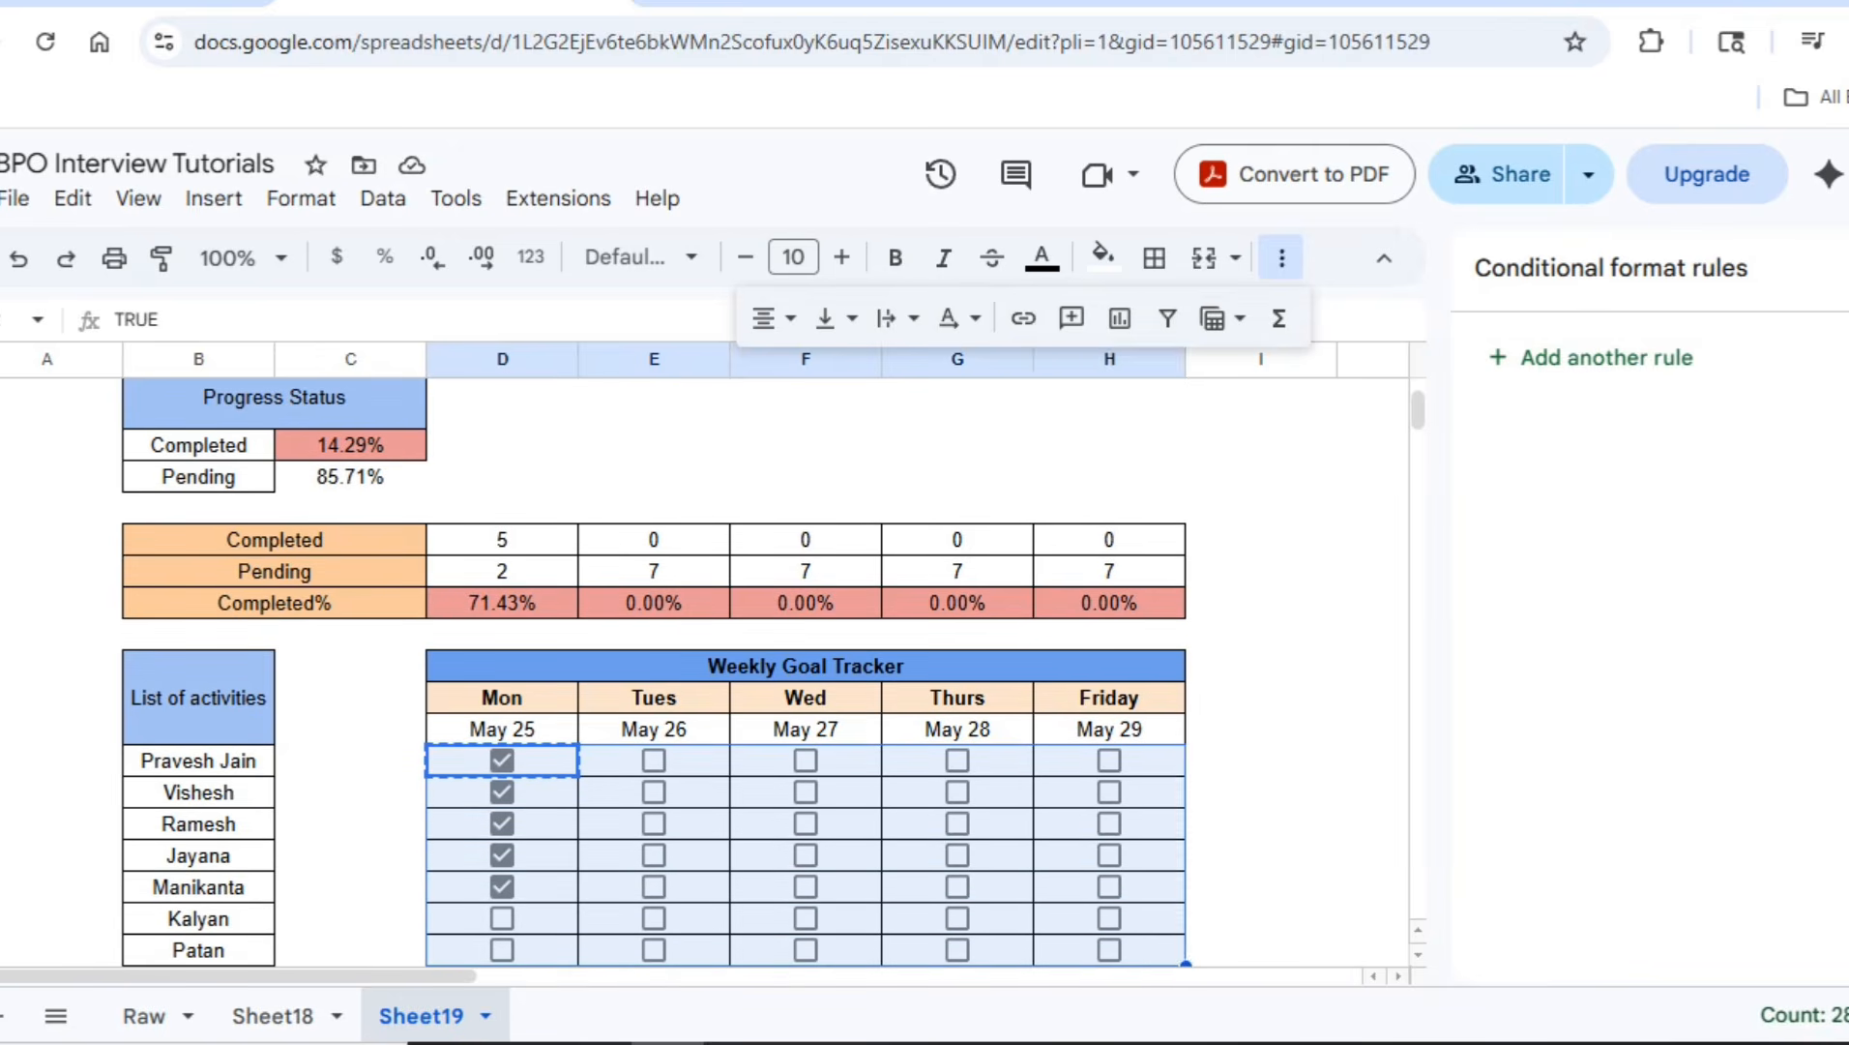
{"action": "key", "text": "shift+Left"}
{"action": "key", "text": "ctrl+v"}
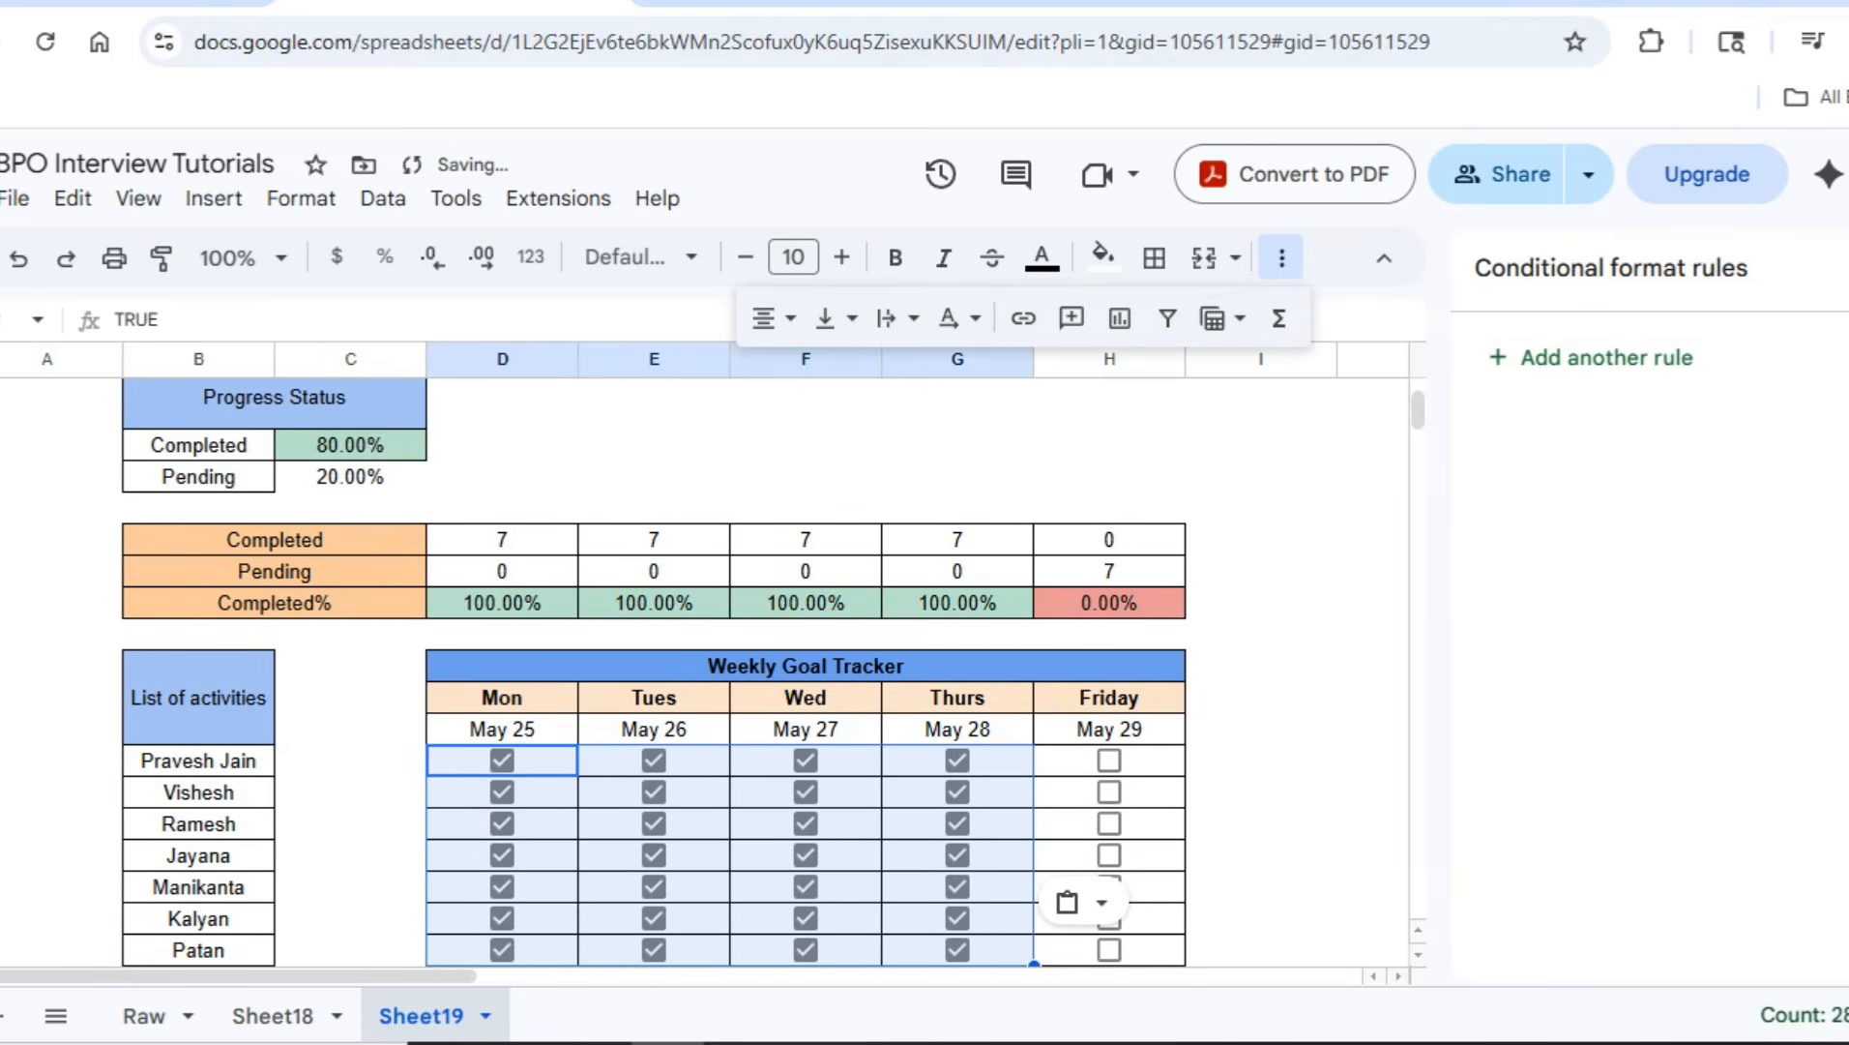
Untick and re-tick the last Thursday checkbox G42, and undo these changes together with the pasted ticks
{"action": "left_click", "coordinate": [958, 949]}
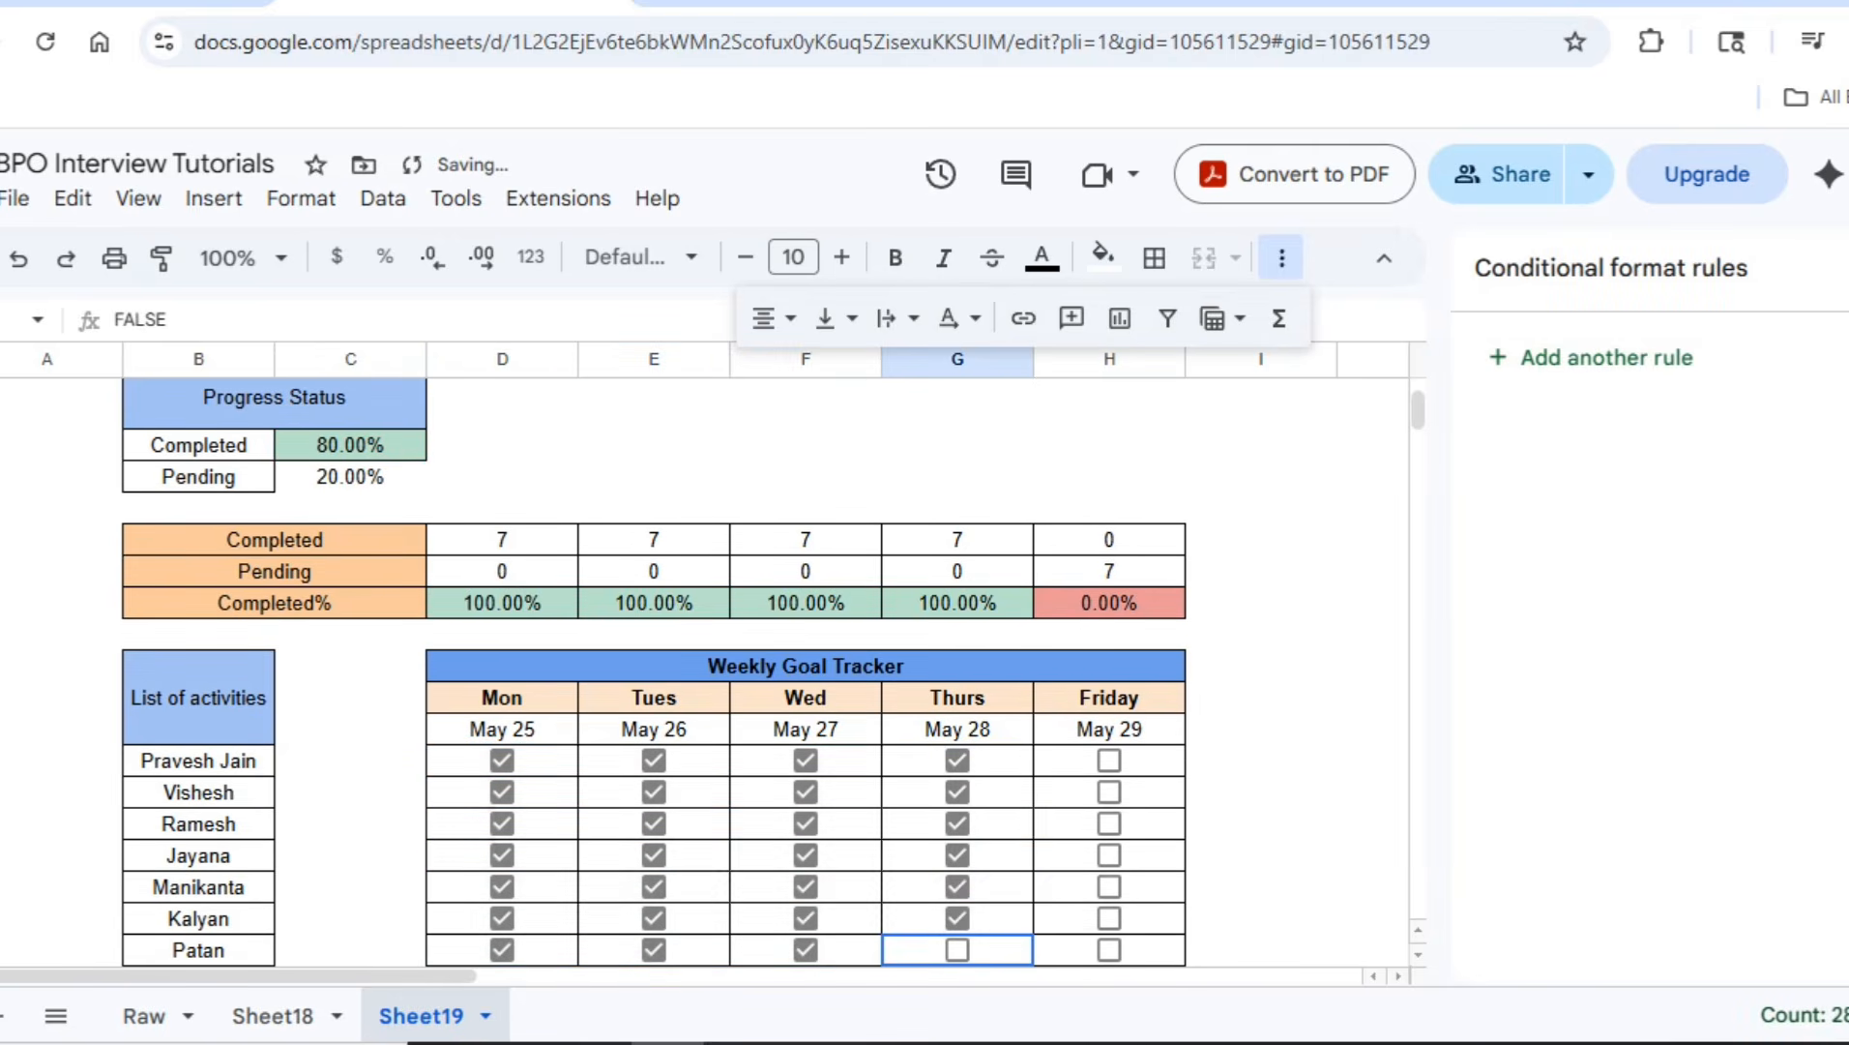
{"action": "key", "text": "space"}
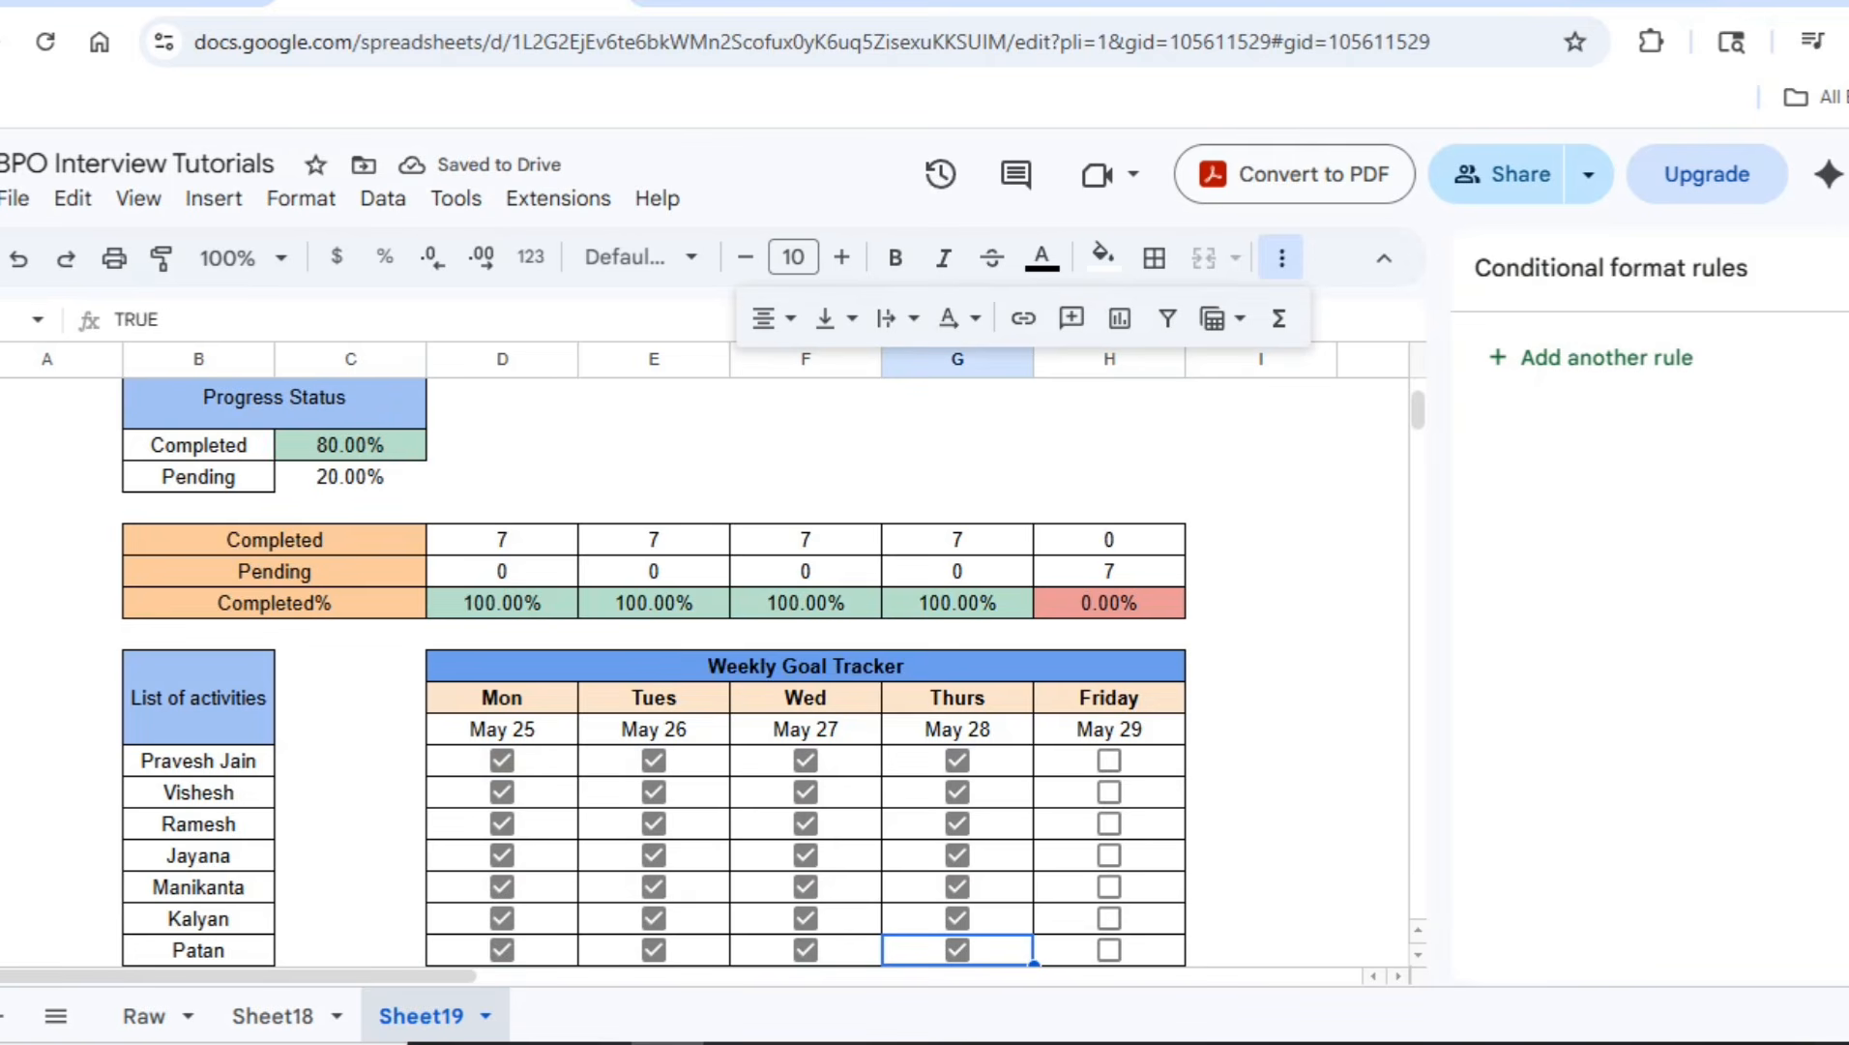
{"action": "key", "text": "ctrl+z"}
{"action": "key", "text": "ctrl+z"}
{"action": "key", "text": "ctrl+z"}
{"action": "key", "text": "ctrl+z"}
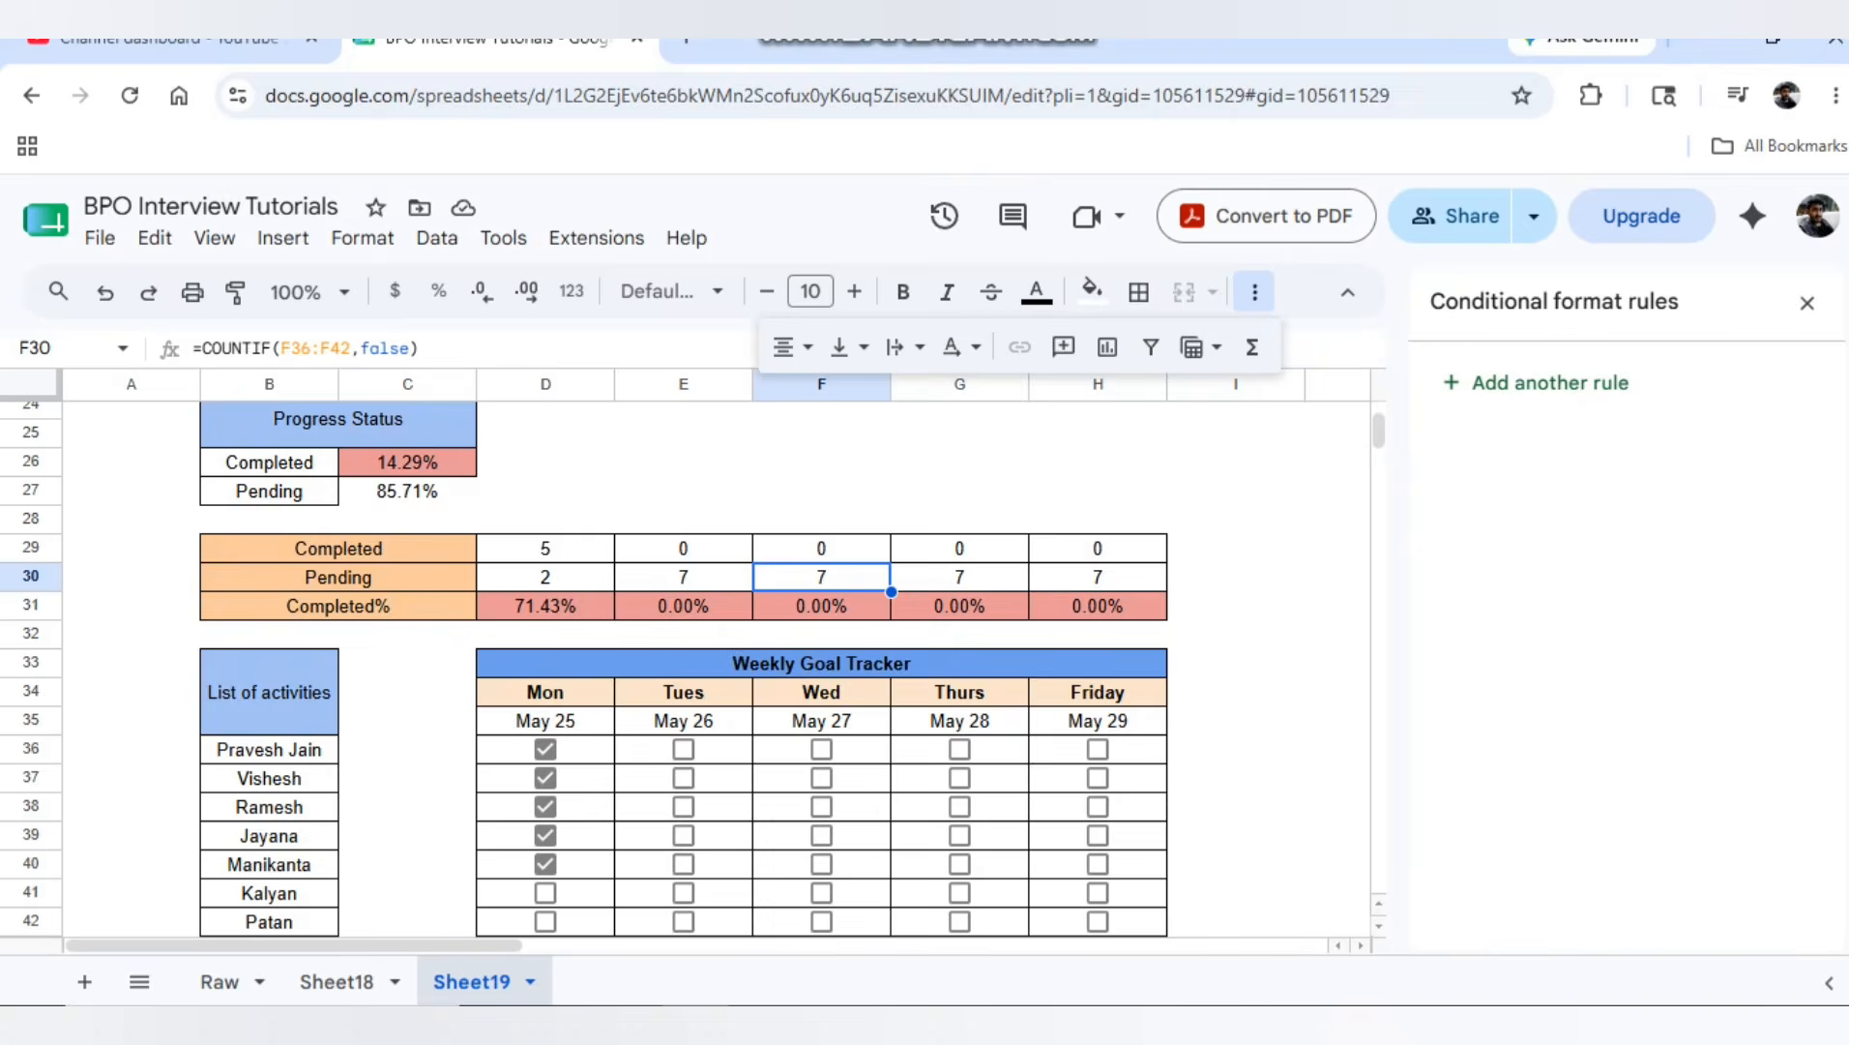
Copy the Compliance check Tracker in Google Sheet banner from Sheet18 and paste it at D24 on Sheet19
{"action": "left_click", "coordinate": [337, 981]}
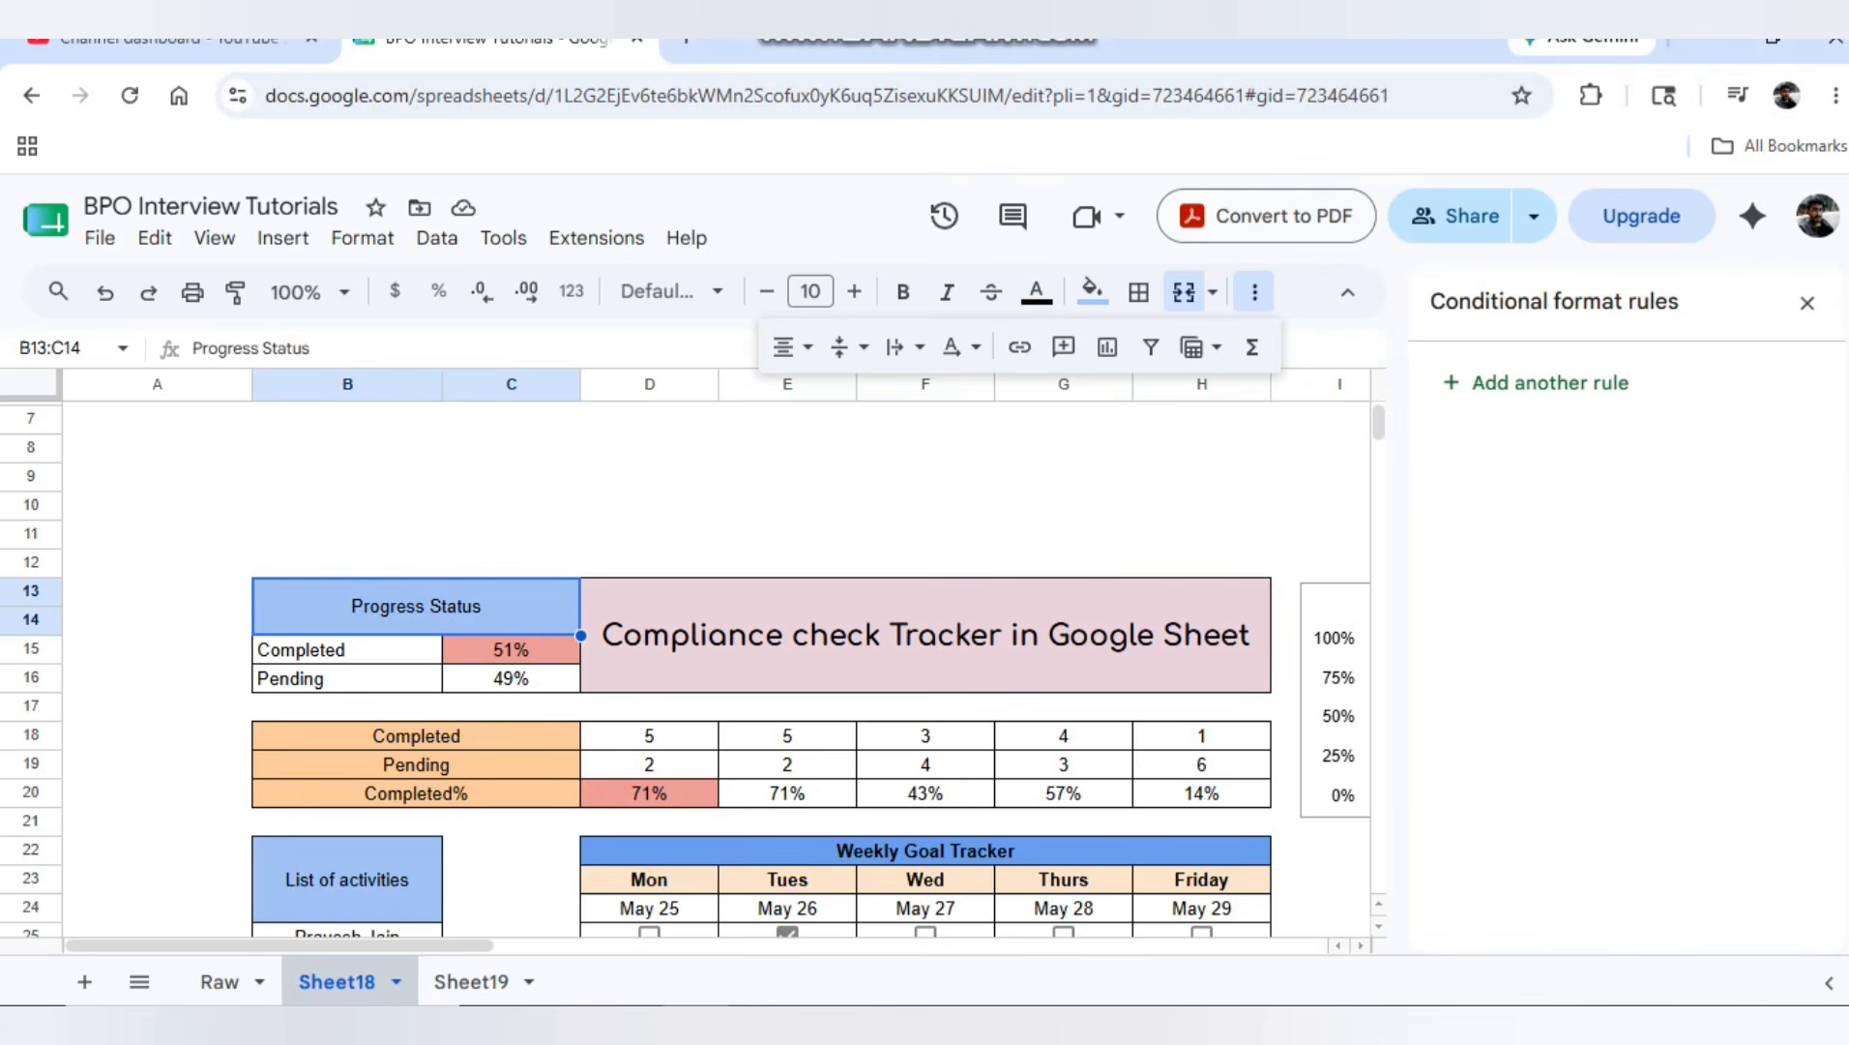
{"action": "left_click", "coordinate": [926, 636]}
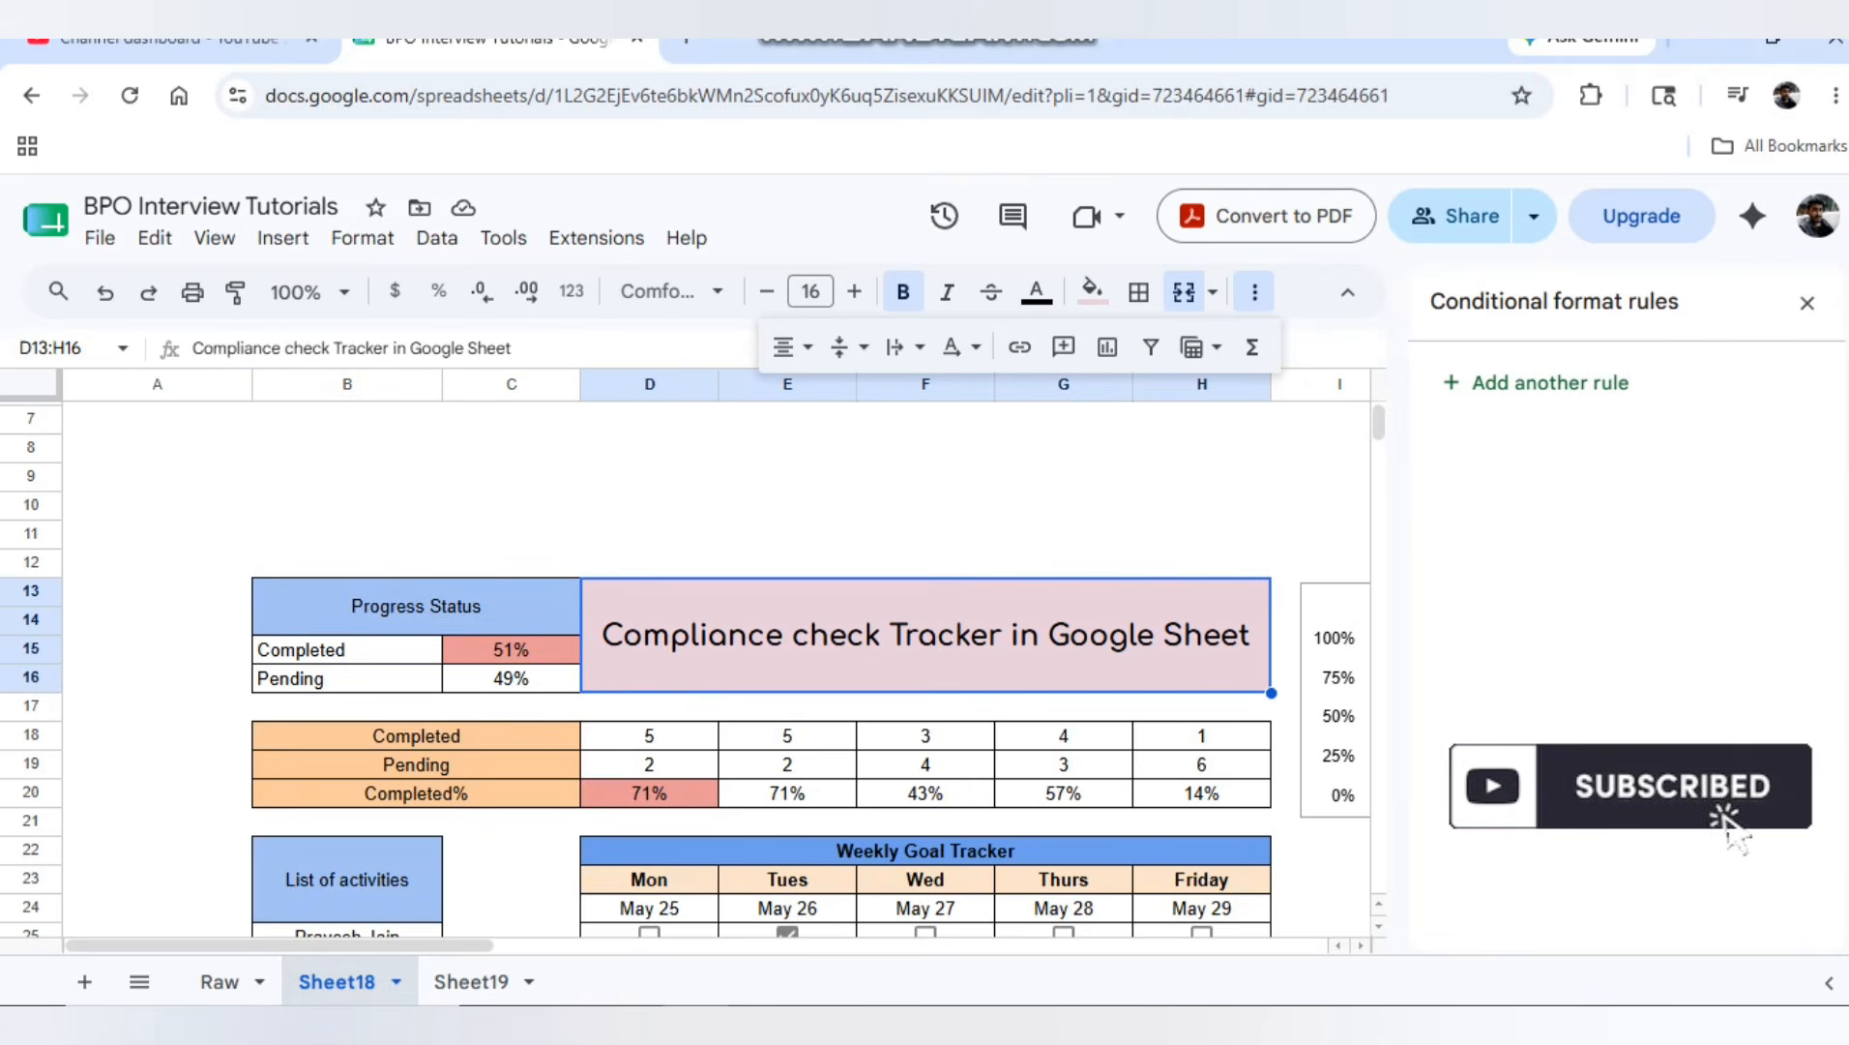
{"action": "key", "text": "ctrl+c"}
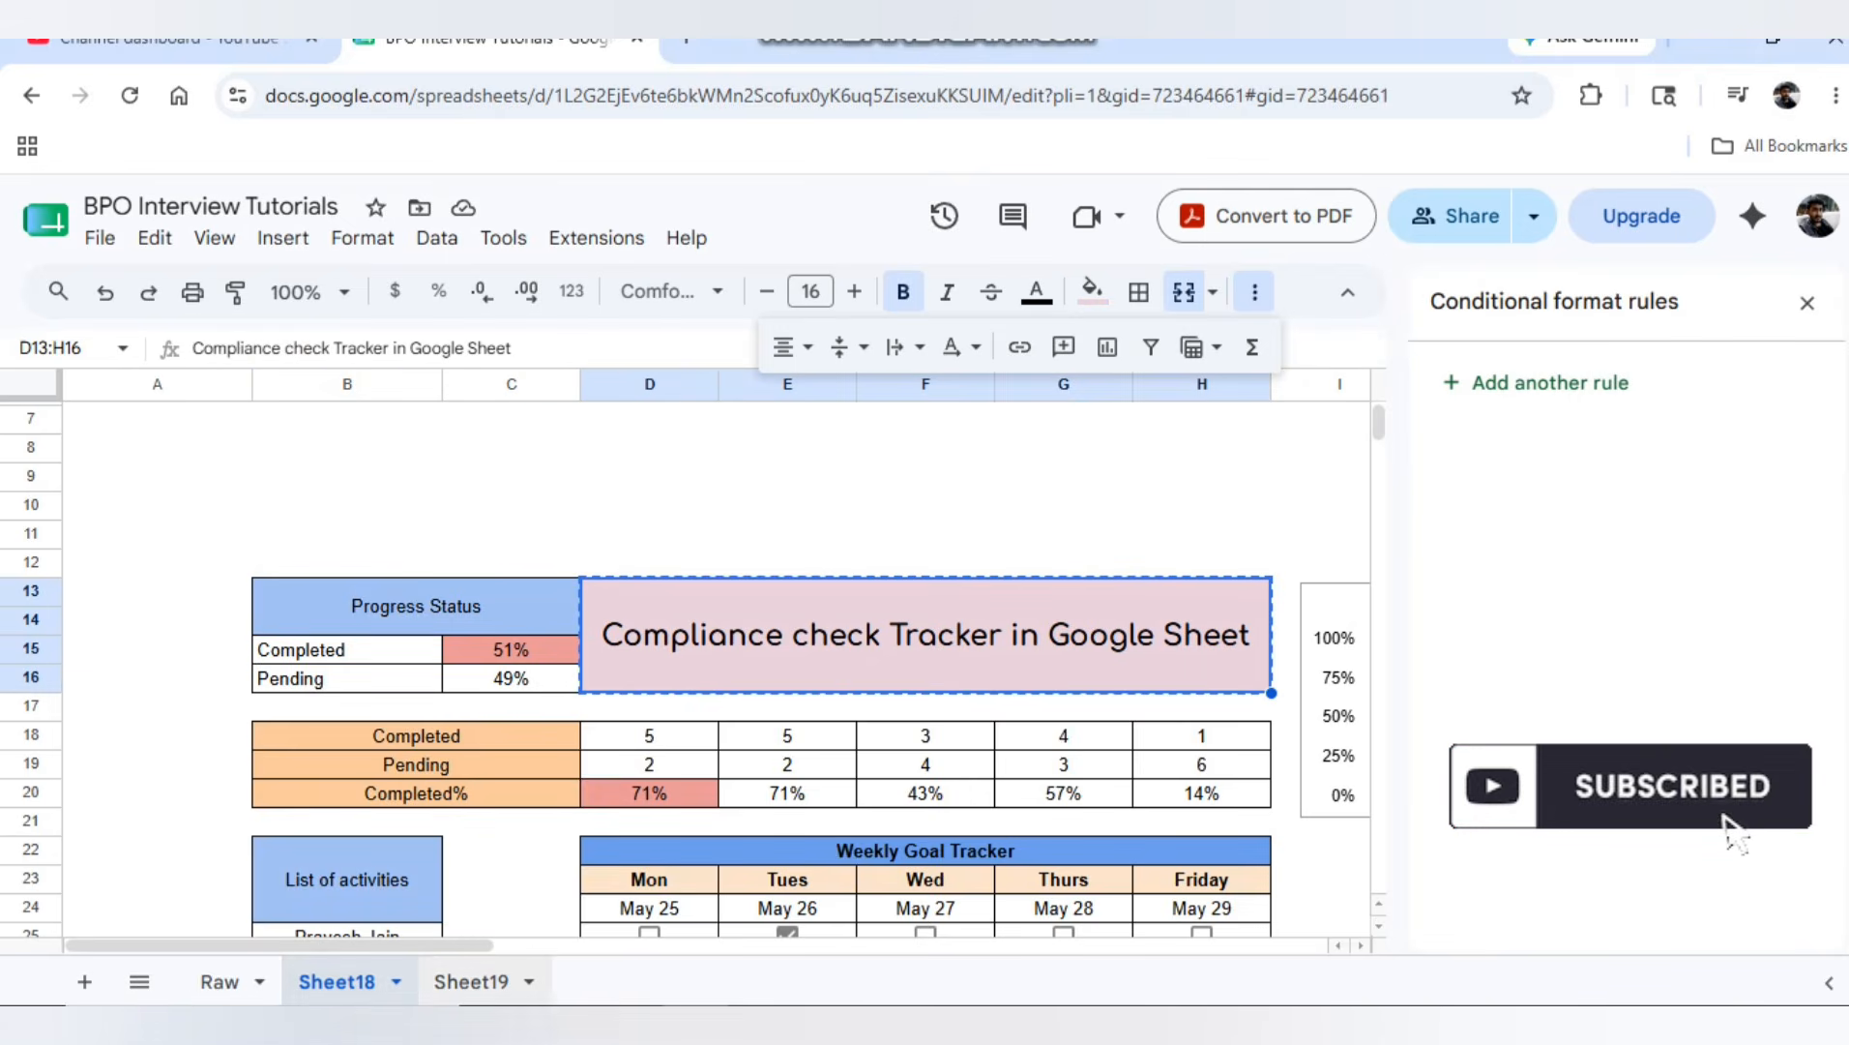
{"action": "key", "text": "ctrl+Page_Down"}
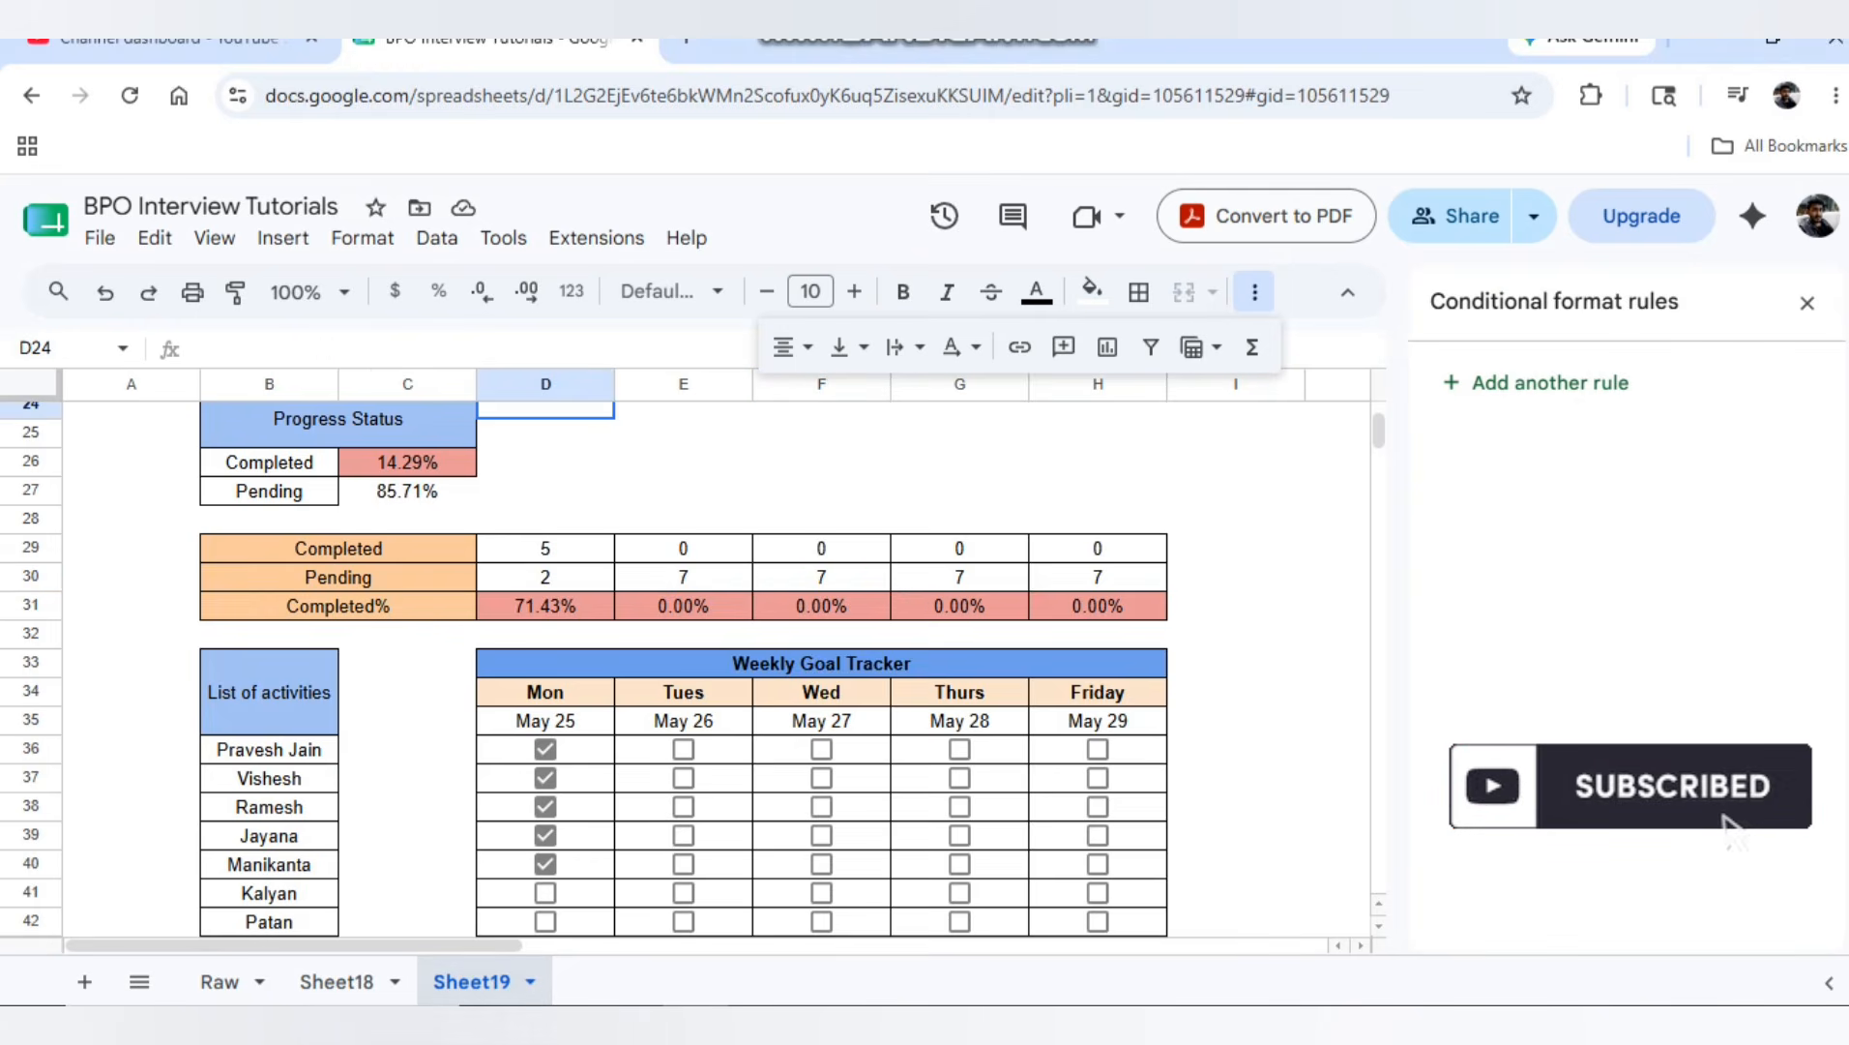
{"action": "key", "text": "ctrl+v"}
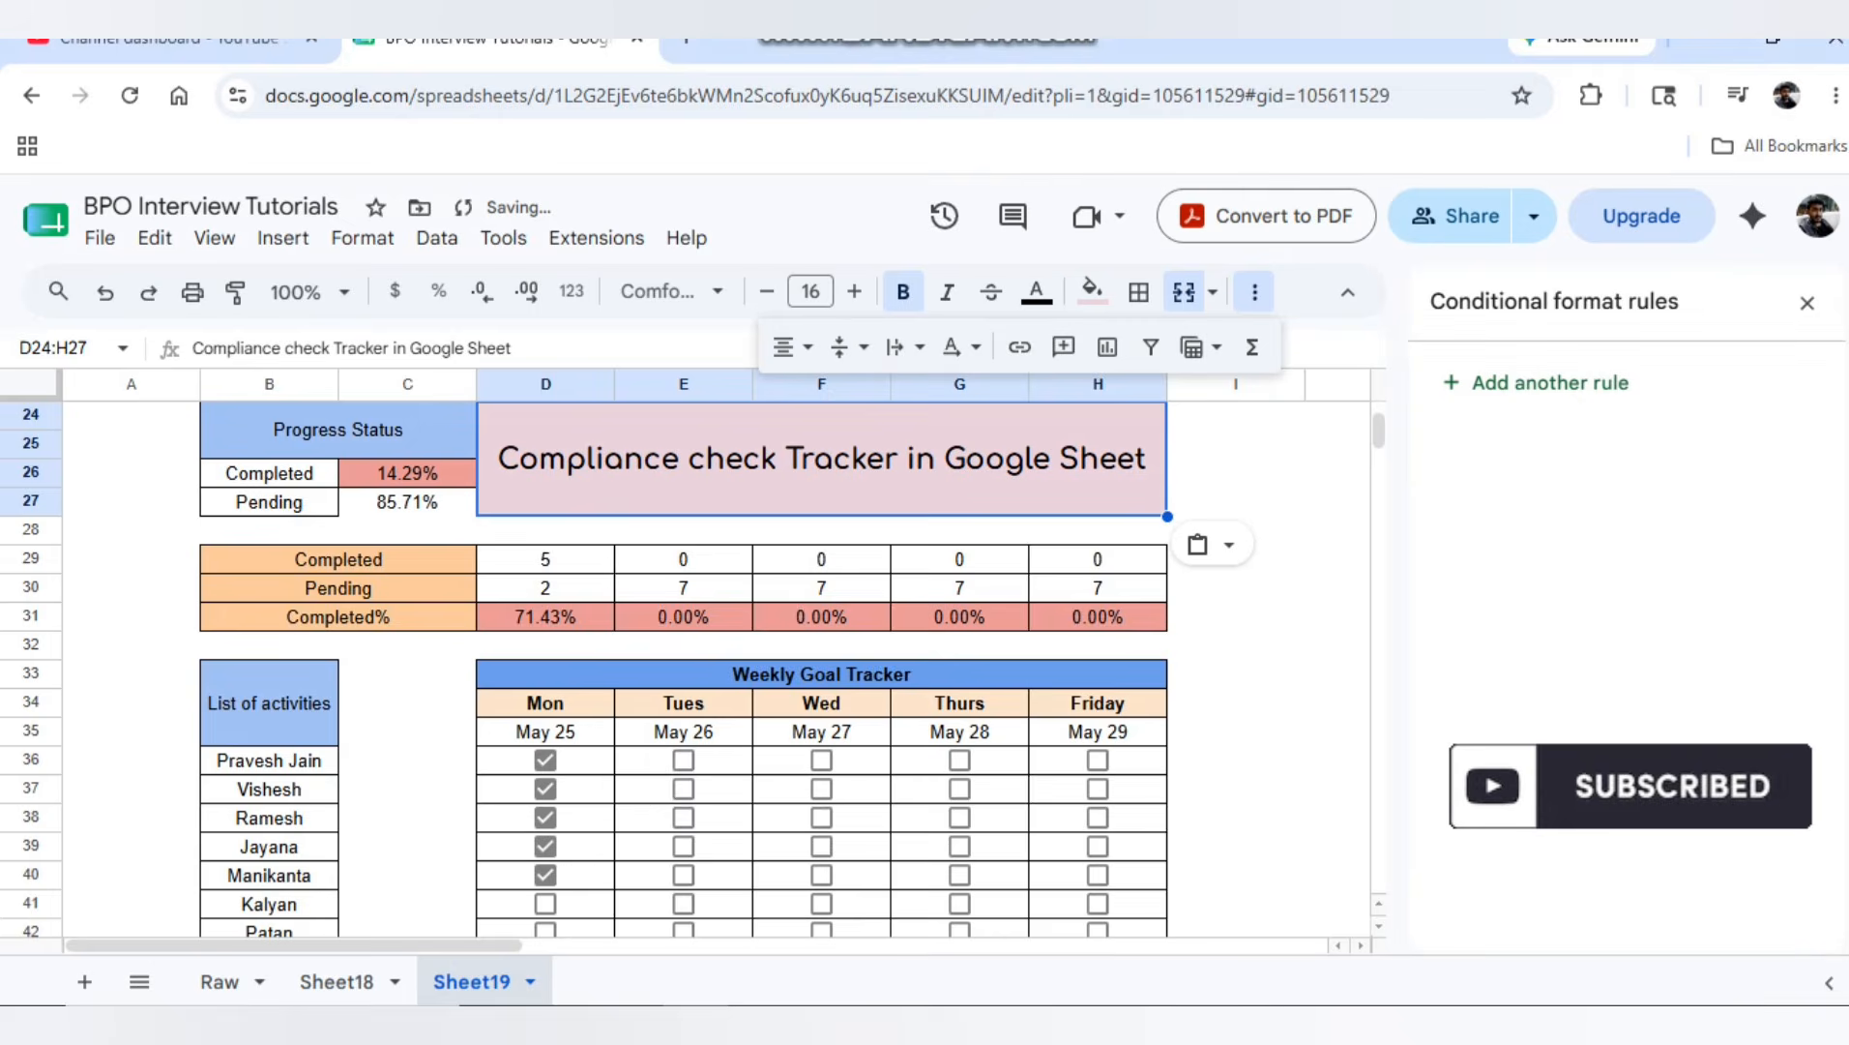
Apply all borders to the Progress Status block B24:C27 and close the conditional format rules
{"action": "key", "text": "Left"}
{"action": "key", "text": "shift+Down"}
{"action": "key", "text": "shift+Down"}
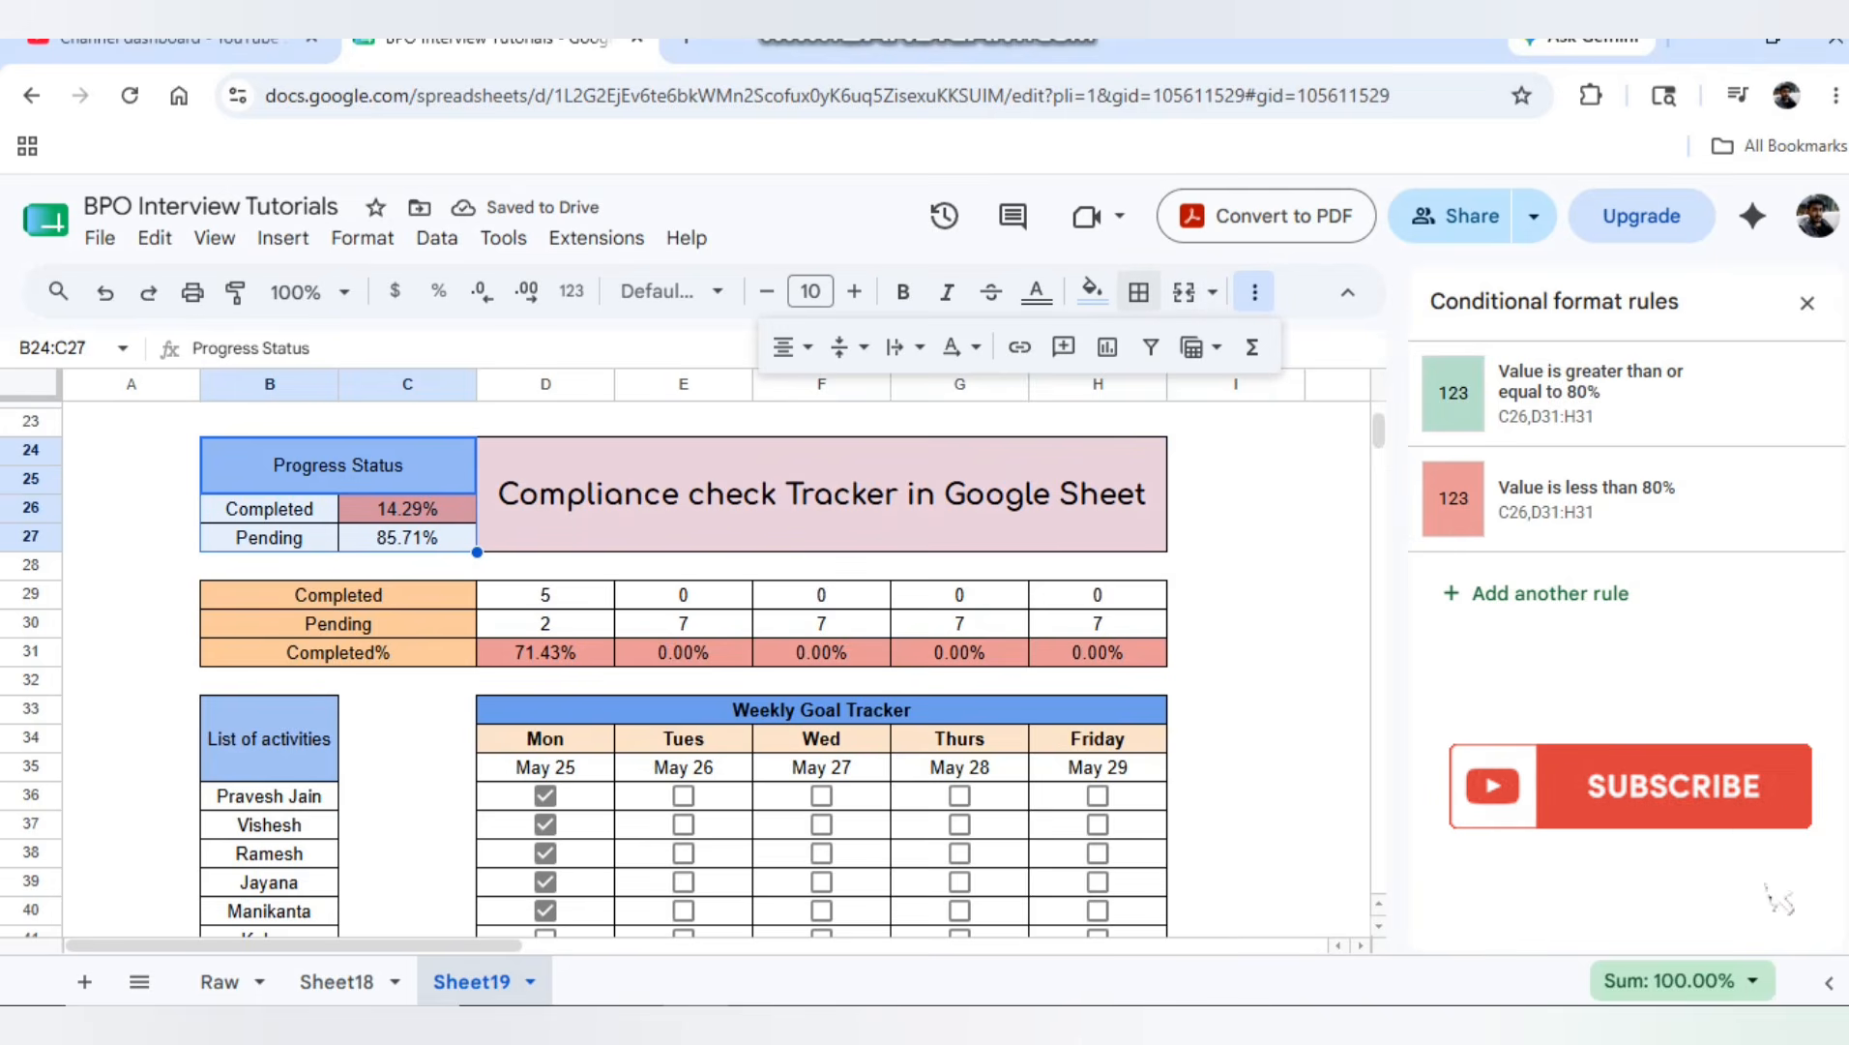
{"action": "left_click", "coordinate": [1139, 291]}
{"action": "left_click", "coordinate": [1154, 351]}
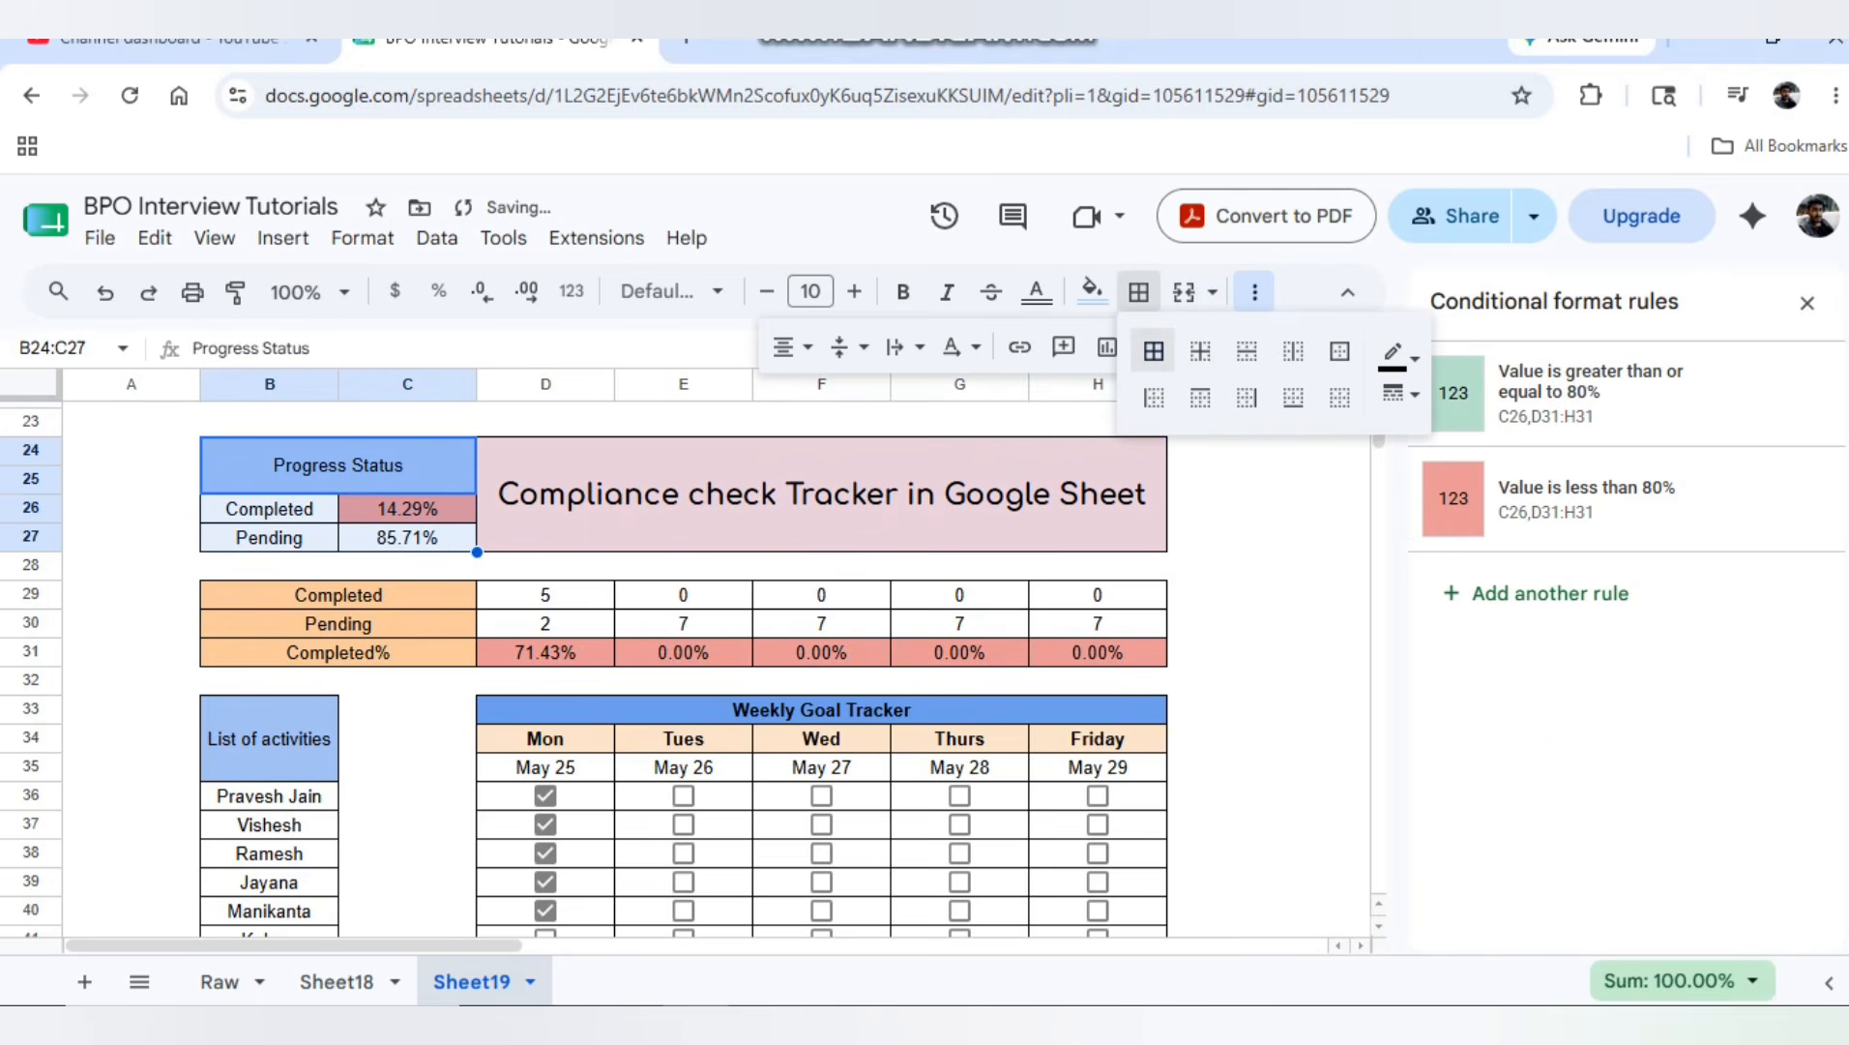
{"action": "left_click", "coordinate": [821, 566]}
{"action": "scroll", "coordinate": [821, 566], "scroll_direction": "down", "scroll_amount": 3}
{"action": "scroll", "coordinate": [822, 566], "scroll_direction": "up", "scroll_amount": 4}
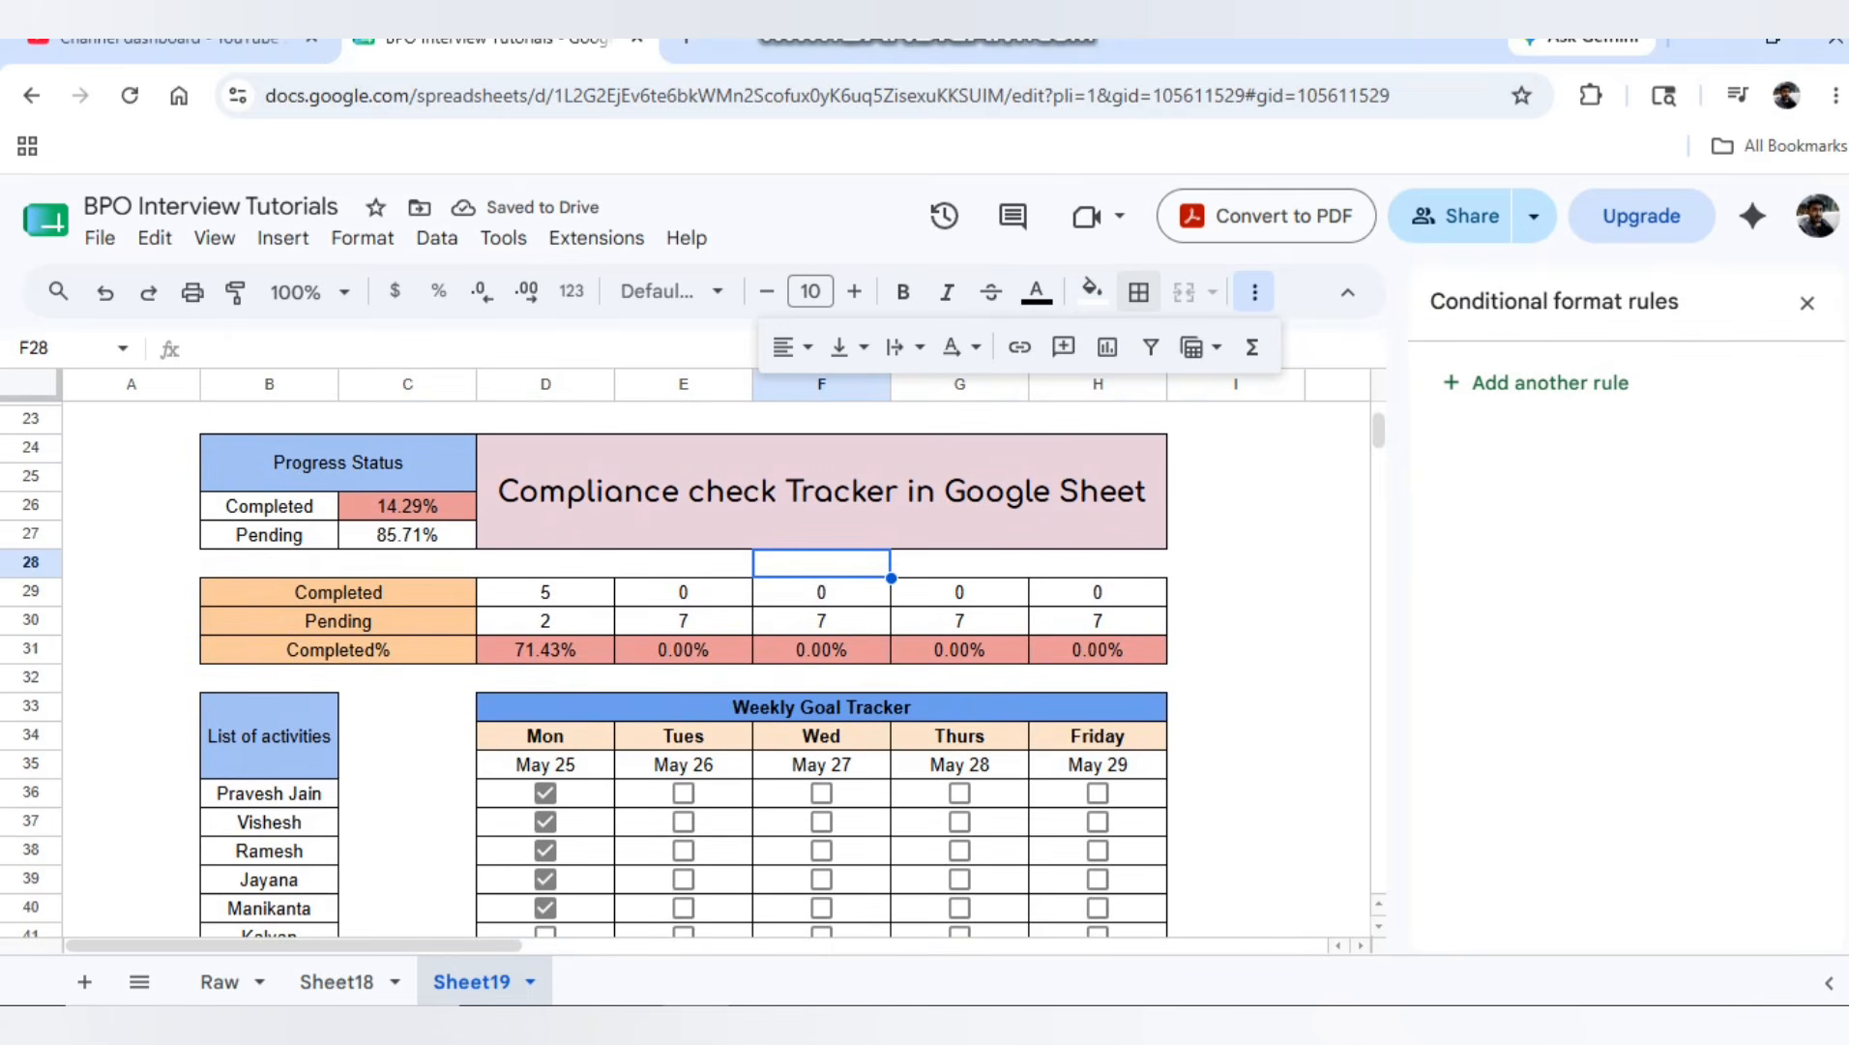
{"action": "left_click", "coordinate": [1806, 303]}
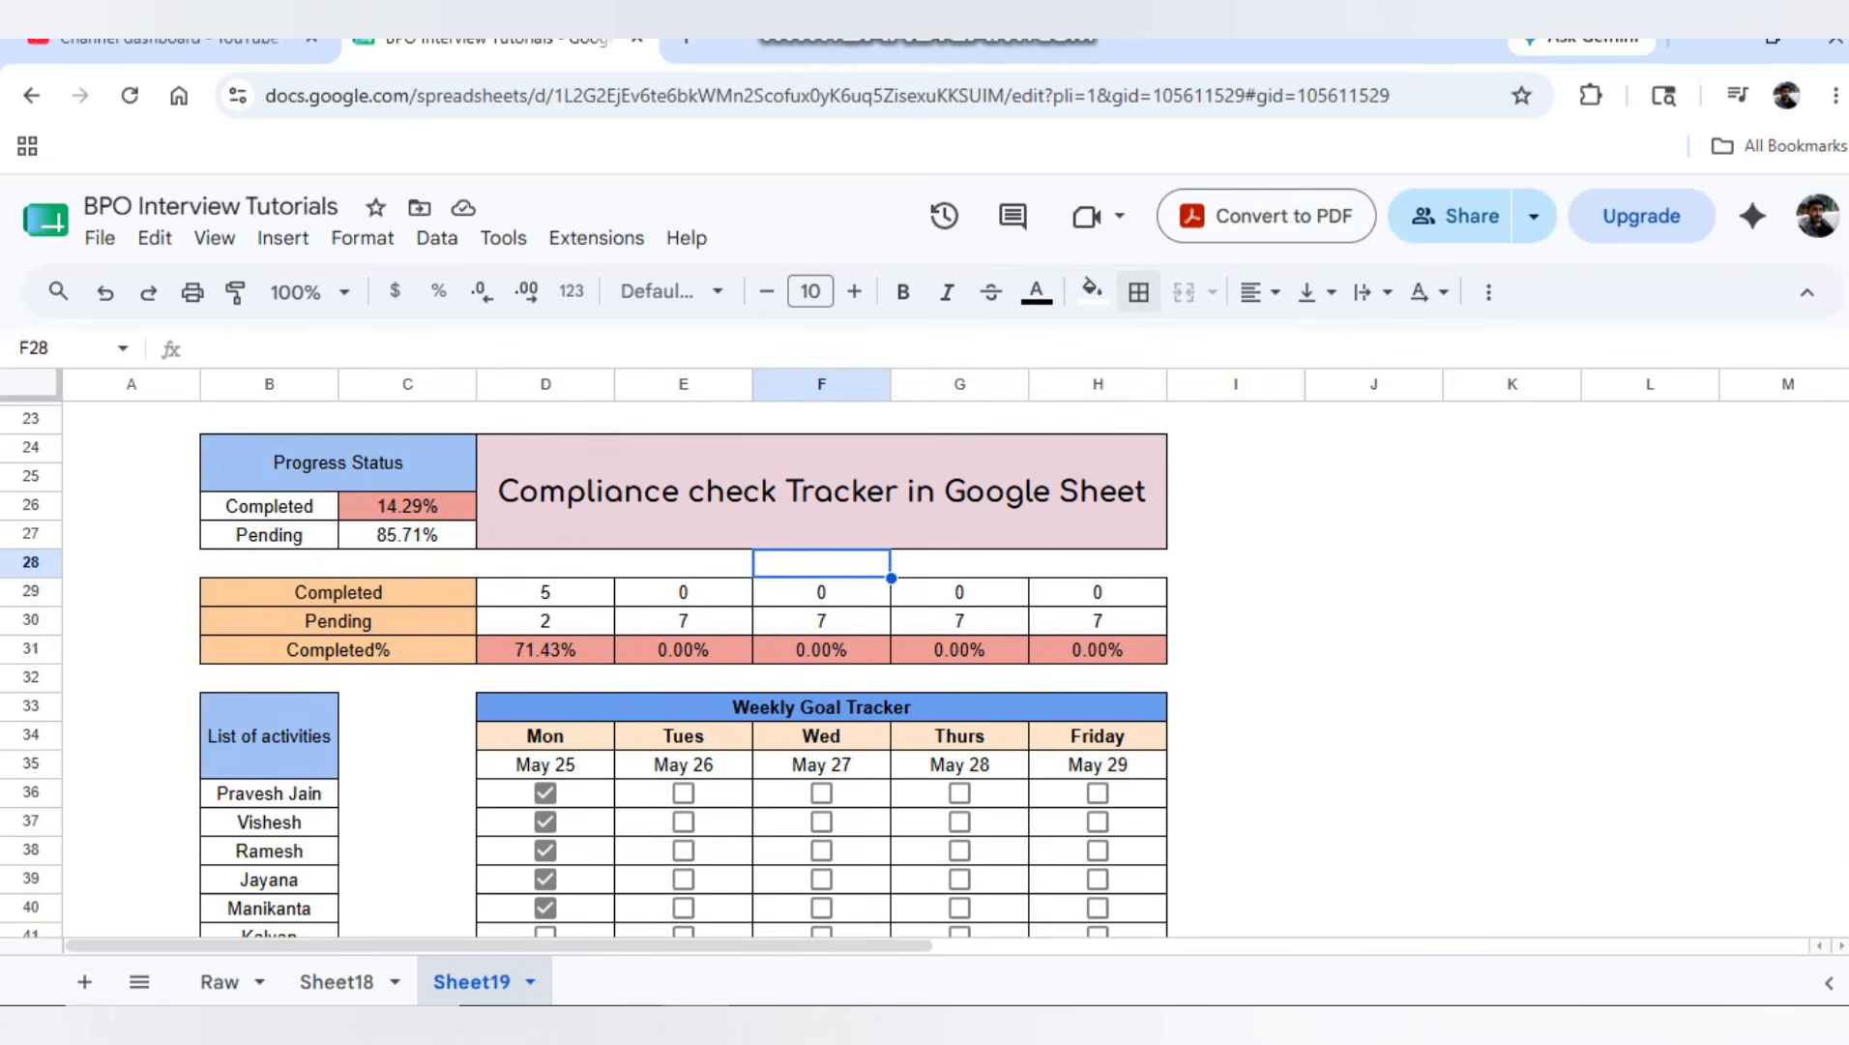
Insert a chart from the Completed% row B31:H31
{"action": "left_click_drag", "start_coordinate": [546, 650], "coordinate": [1099, 649]}
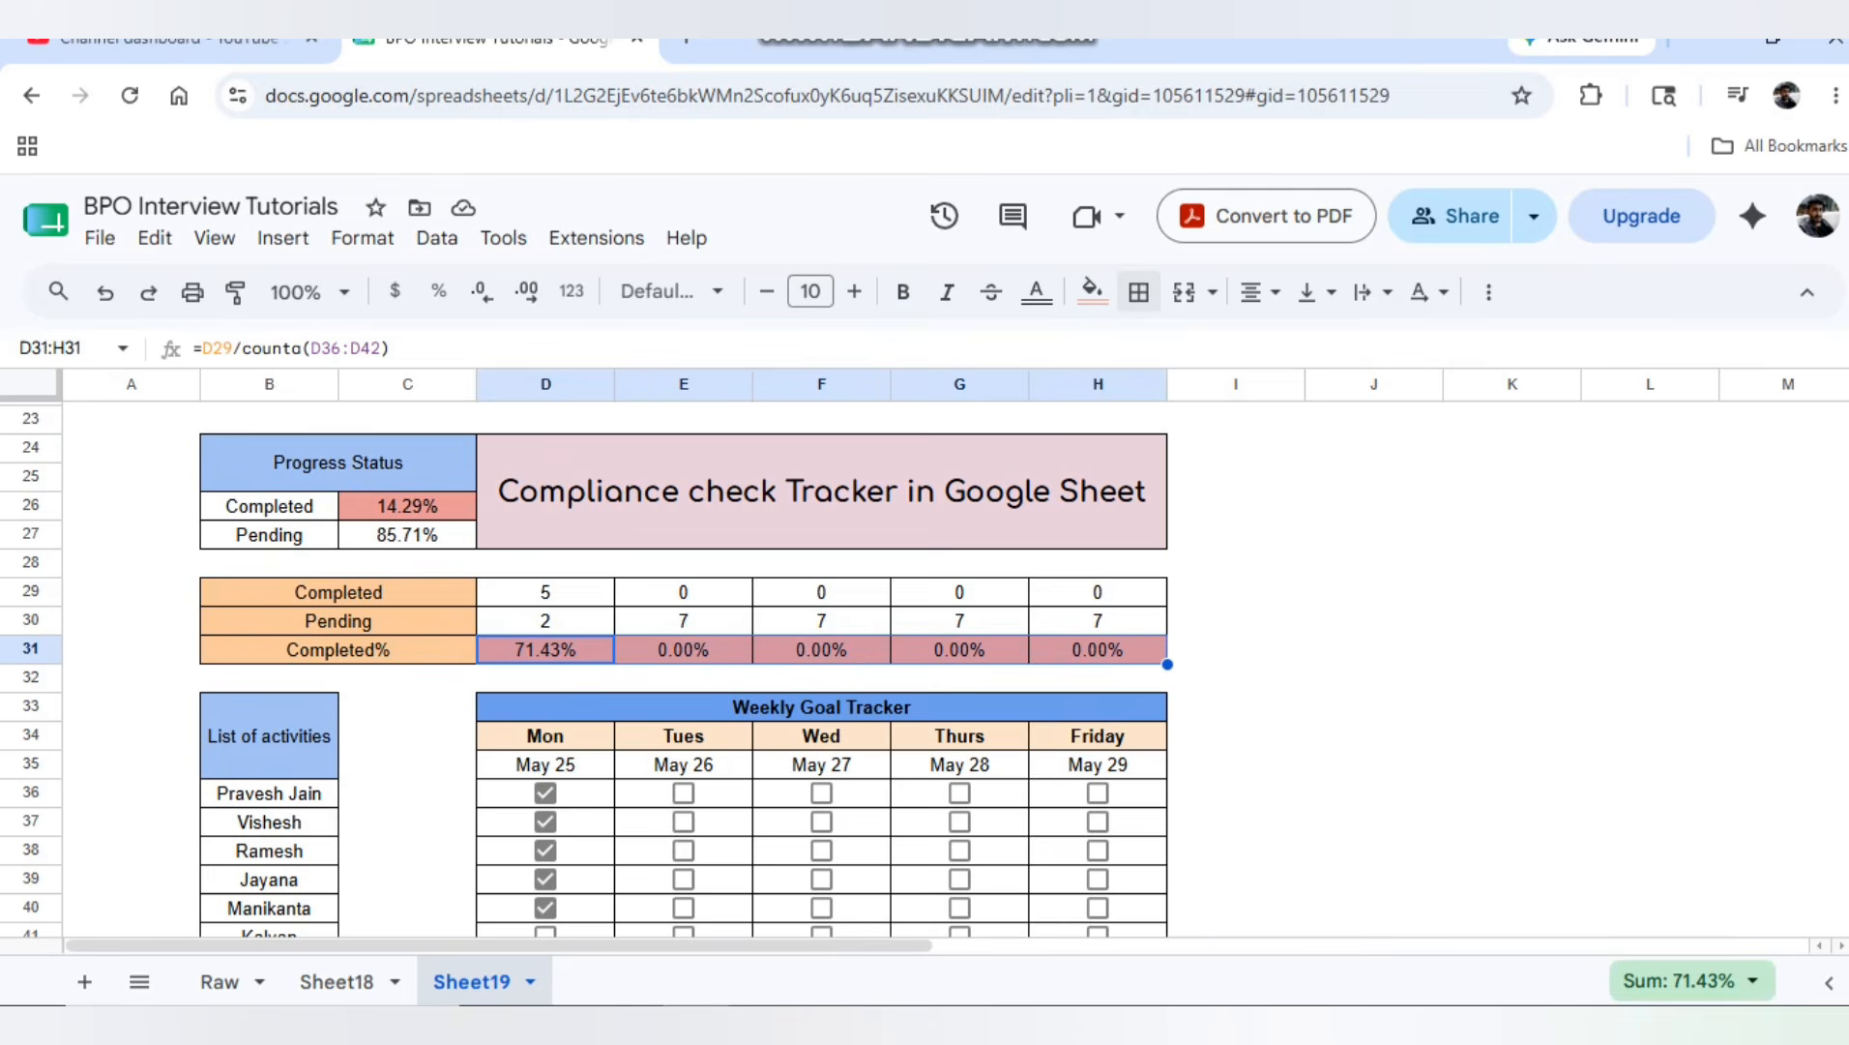
{"action": "left_click_drag", "start_coordinate": [338, 650], "coordinate": [1084, 650]}
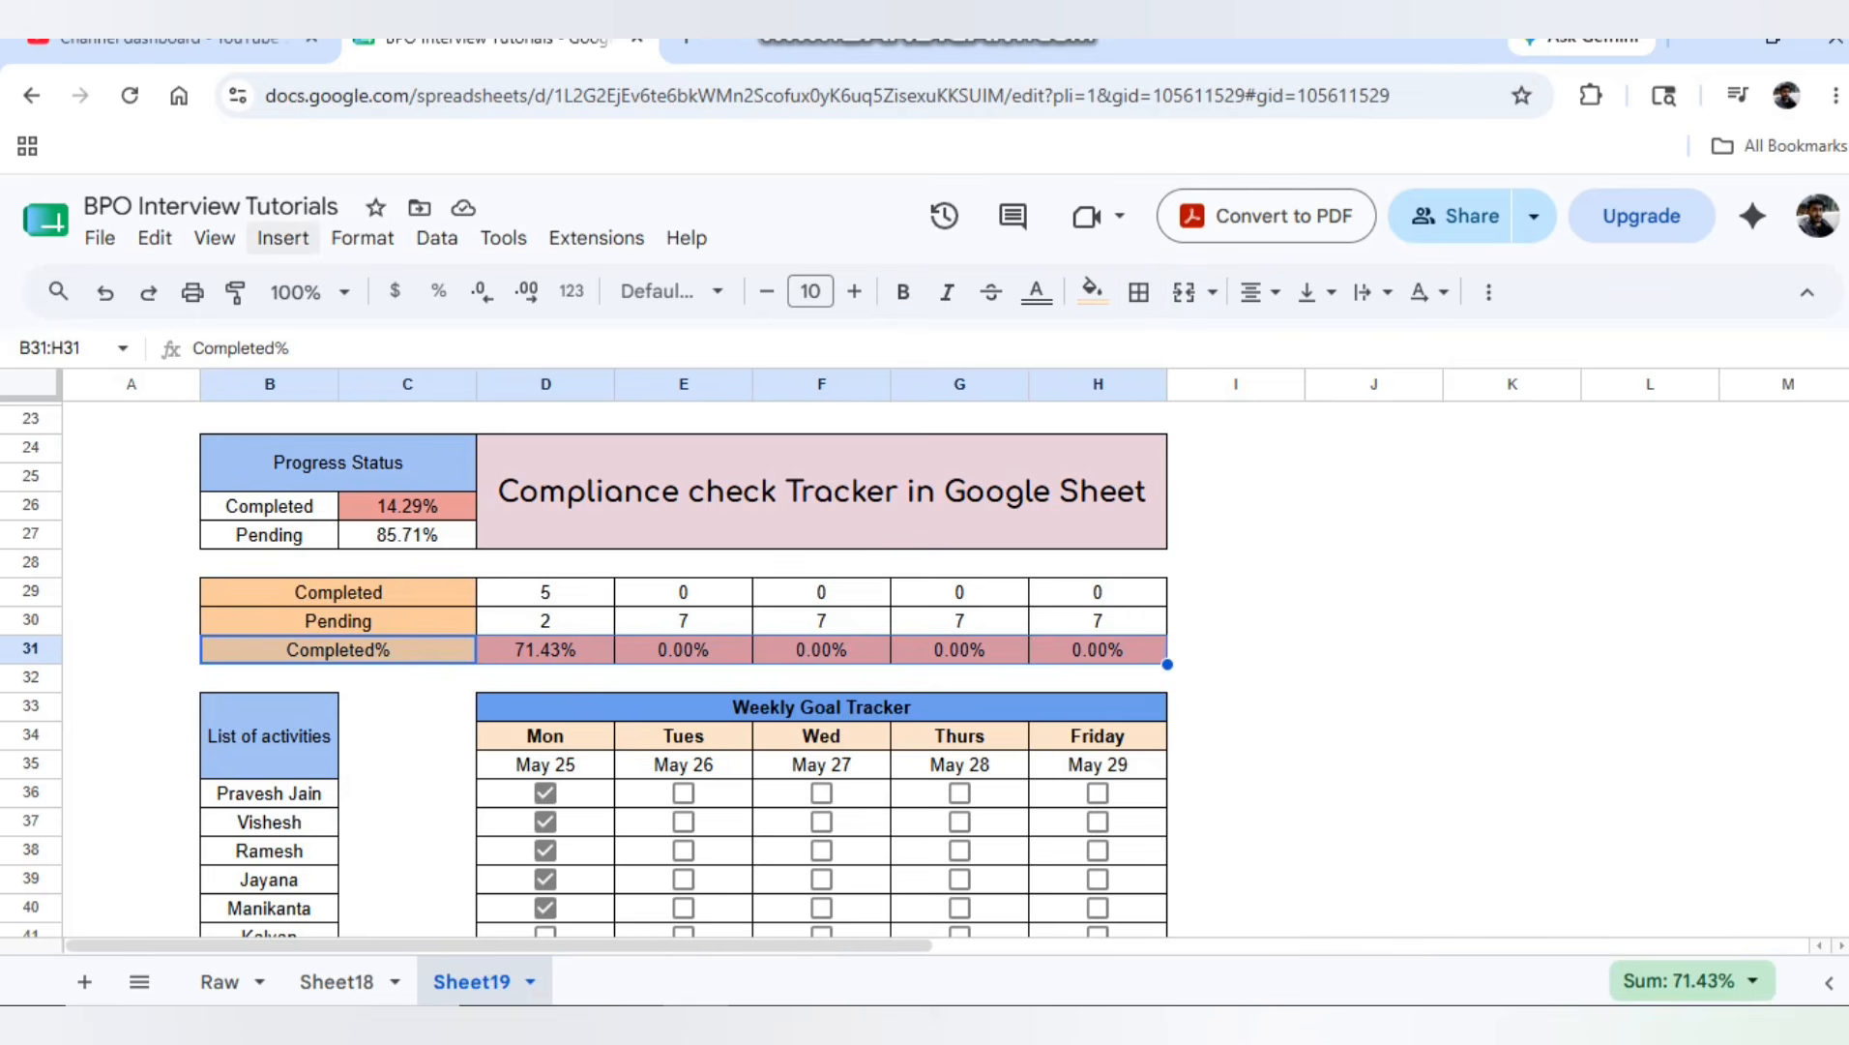
{"action": "left_click", "coordinate": [283, 238]}
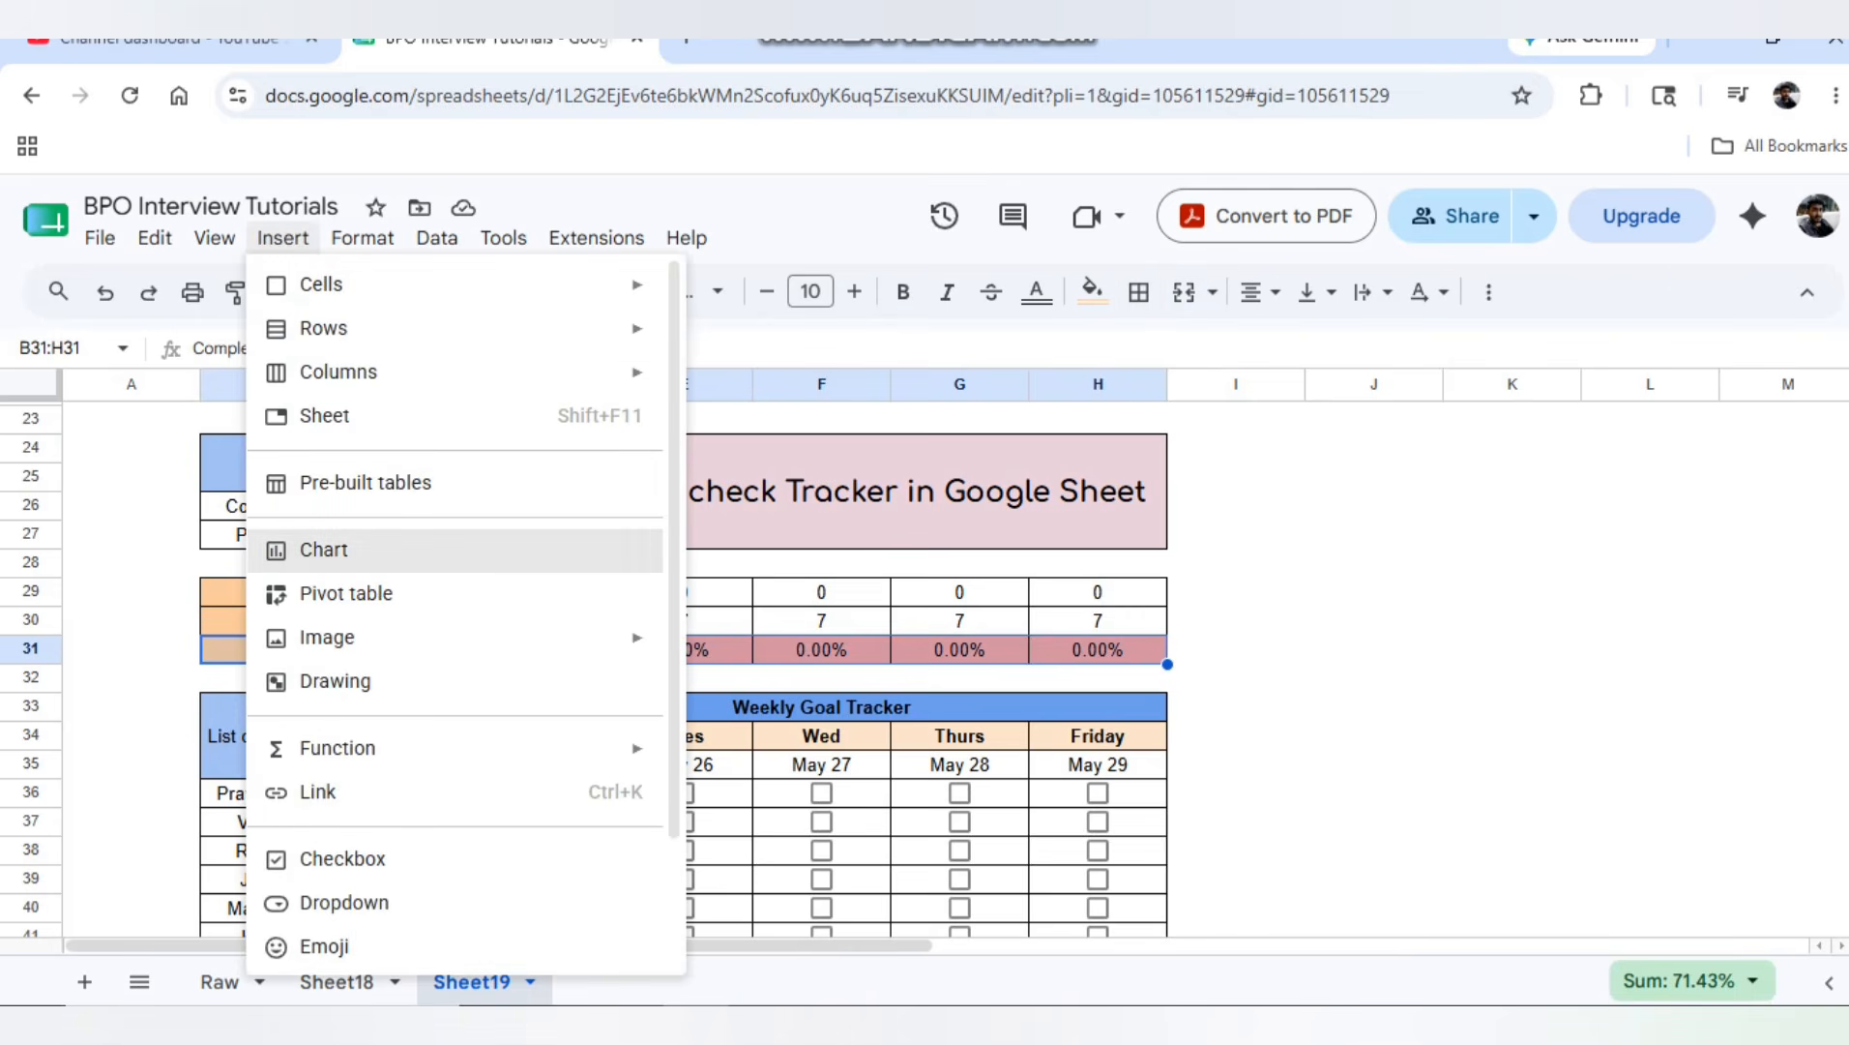
{"action": "left_click", "coordinate": [324, 550]}
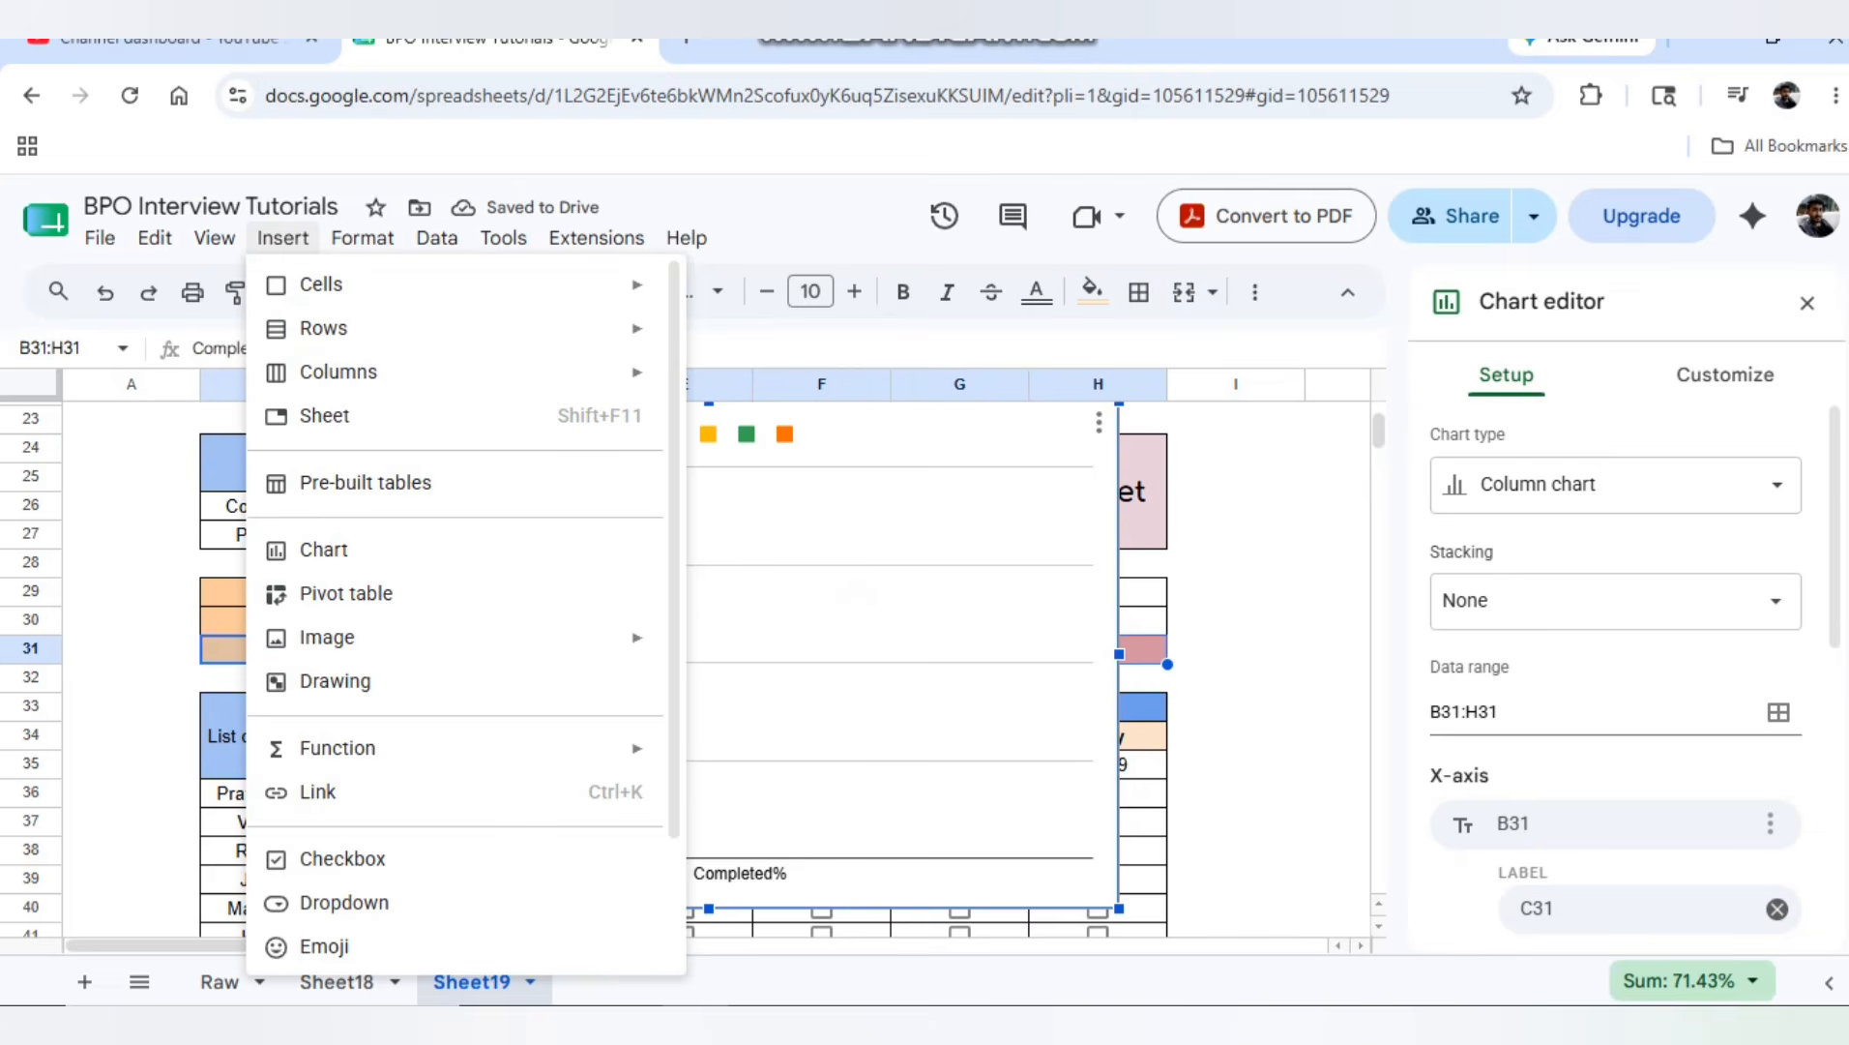
Change the chart to a smooth line chart and switch its rows and columns
{"action": "scroll", "coordinate": [1615, 601], "scroll_direction": "down", "scroll_amount": 4}
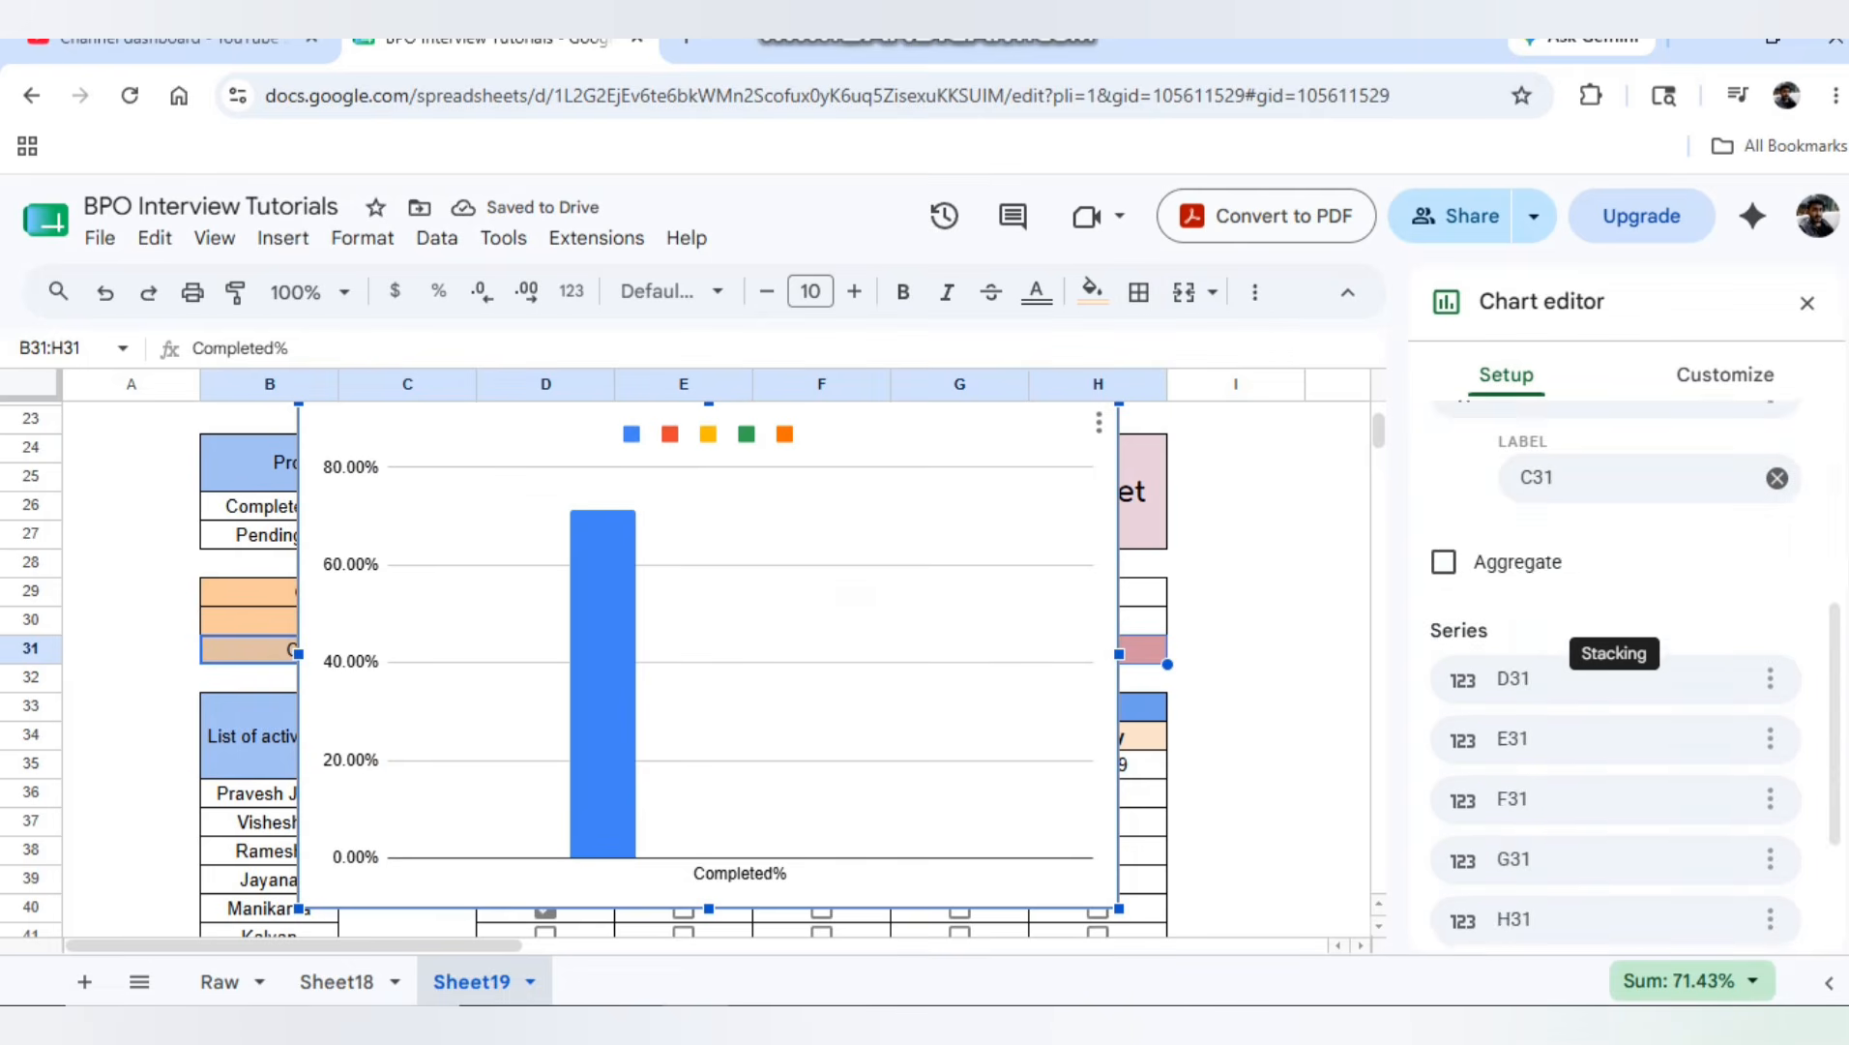
{"action": "scroll", "coordinate": [1615, 602], "scroll_direction": "up", "scroll_amount": 4}
{"action": "left_click", "coordinate": [1615, 448]}
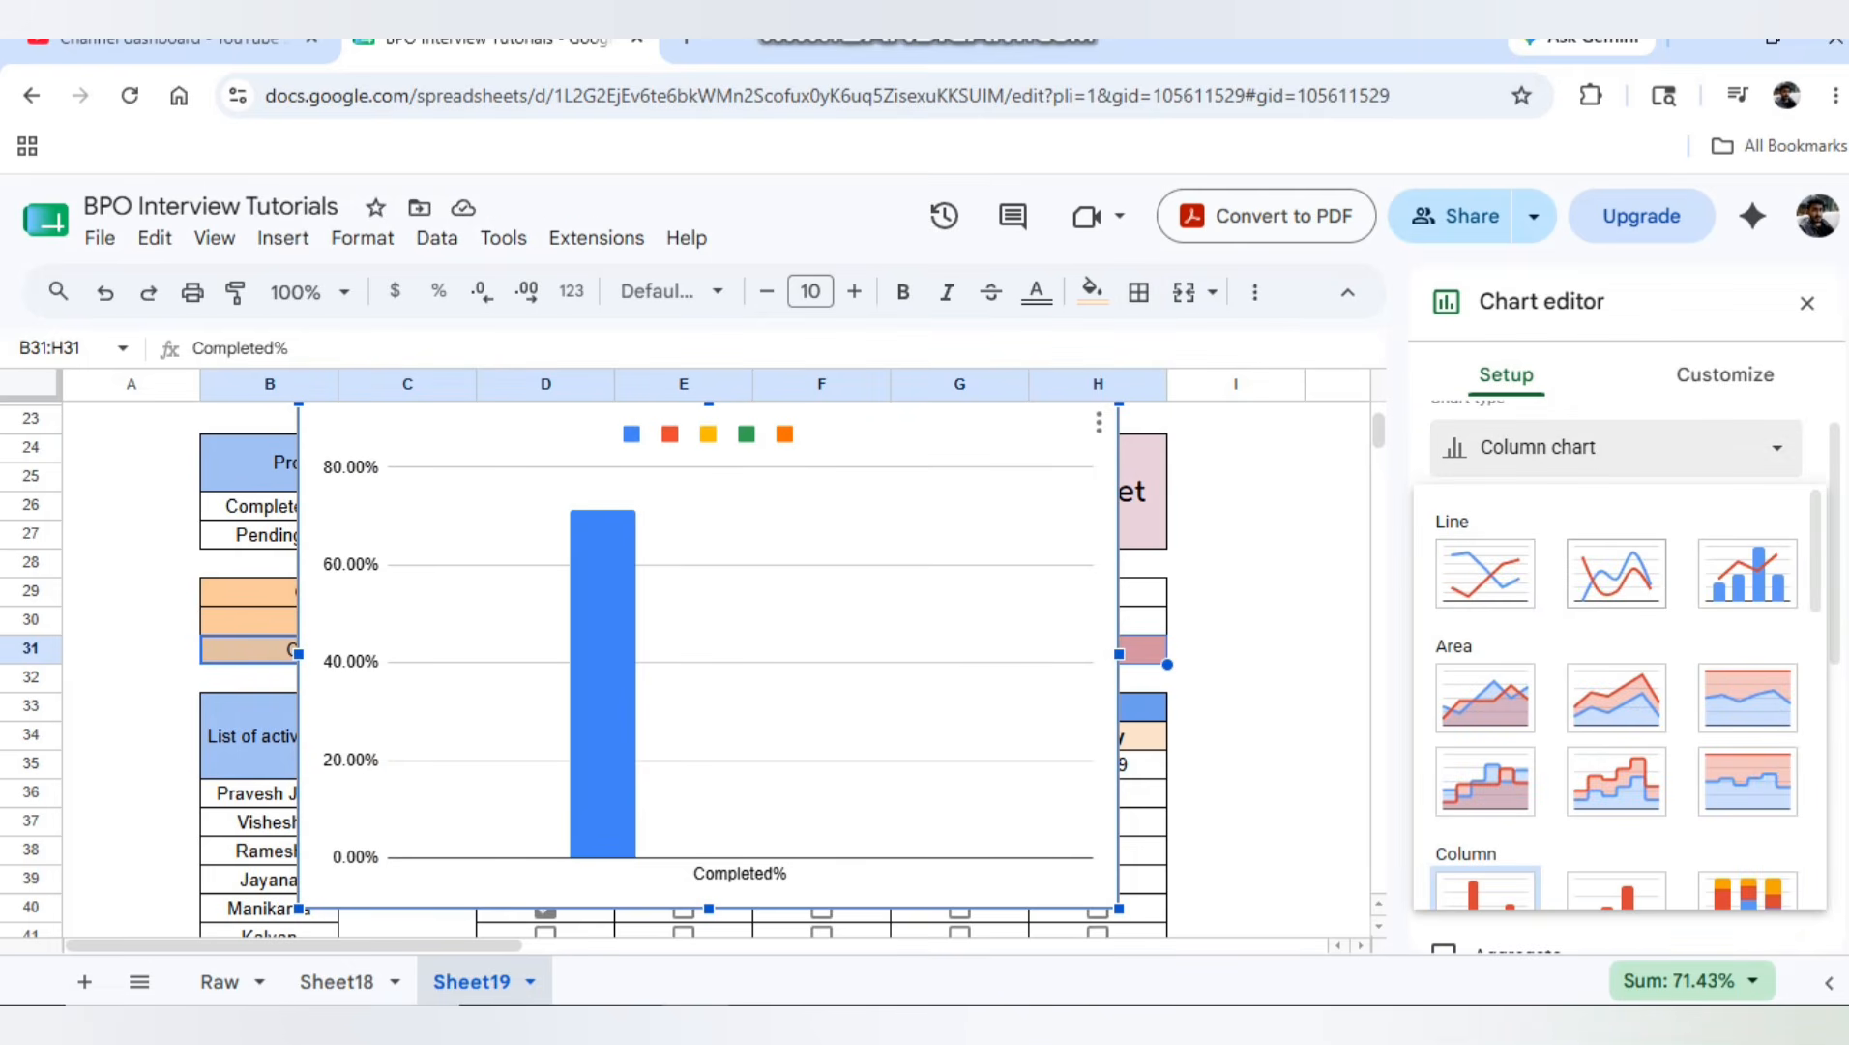
{"action": "left_click", "coordinate": [1616, 572]}
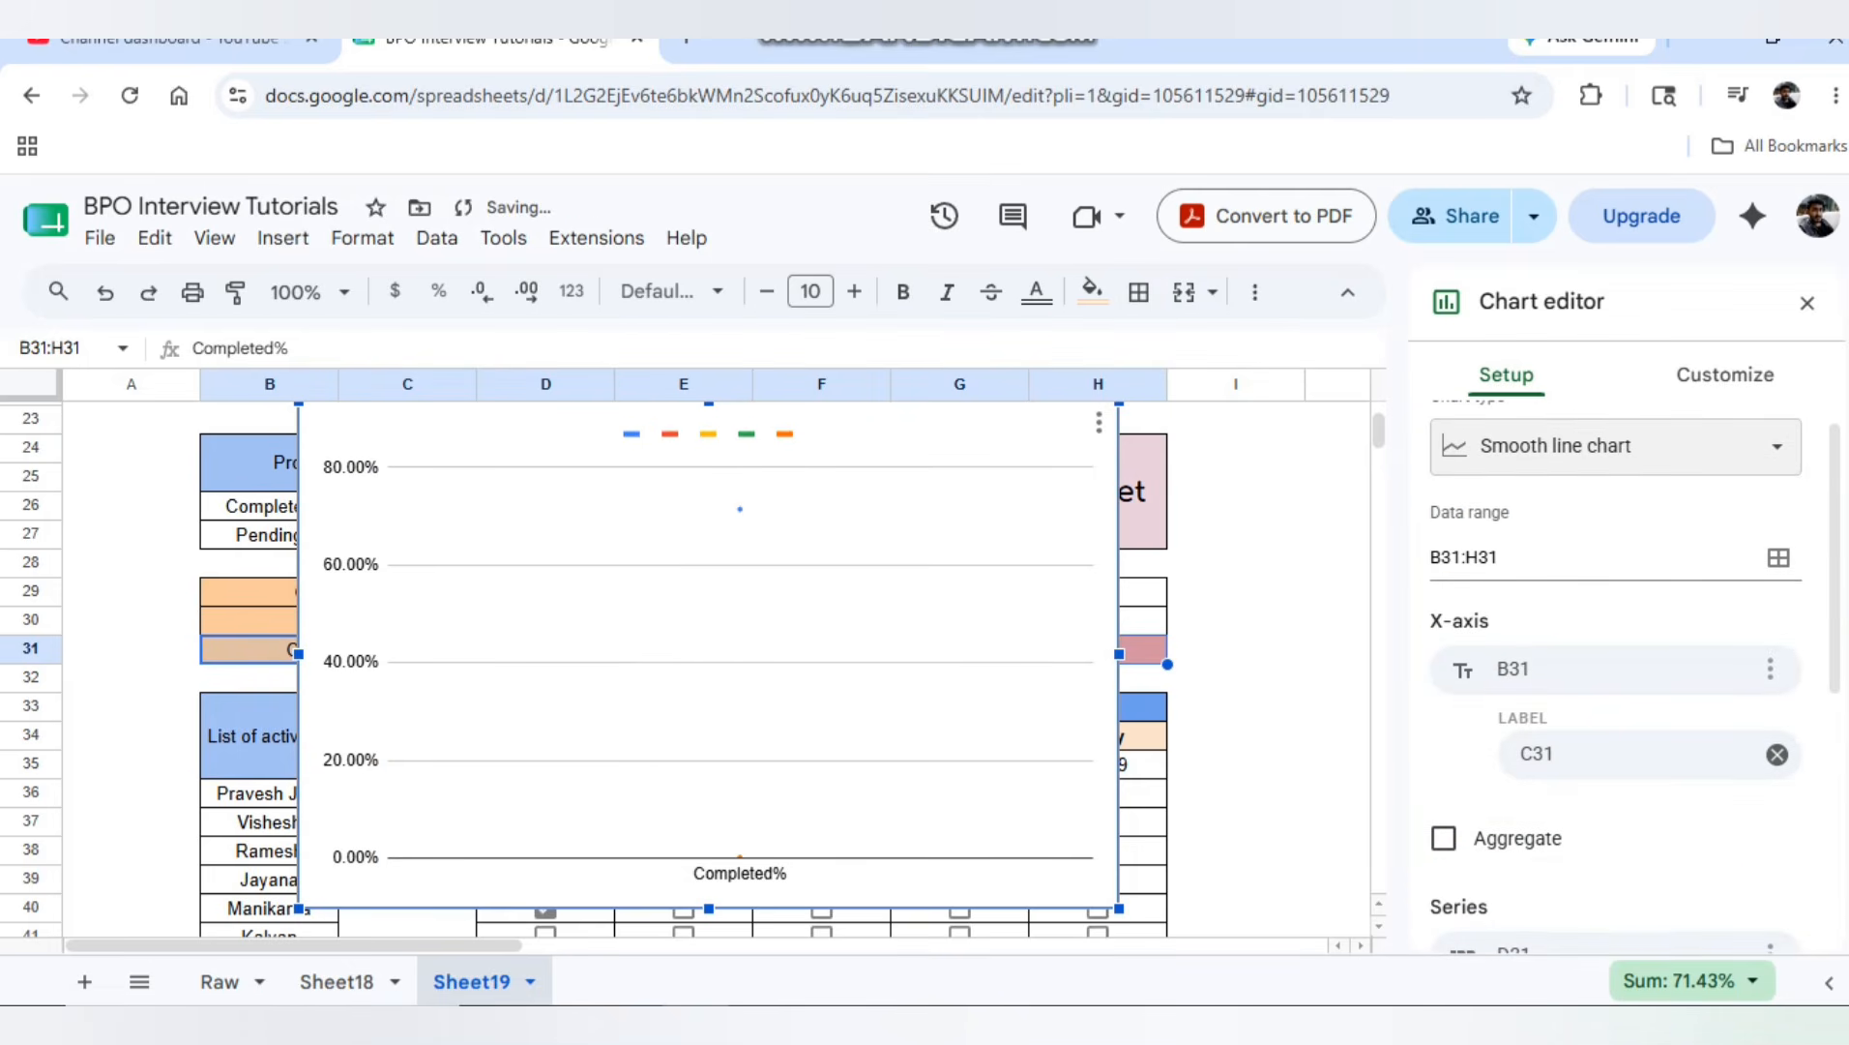
{"action": "scroll", "coordinate": [1615, 629], "scroll_direction": "down", "scroll_amount": 4}
{"action": "left_click", "coordinate": [1443, 826]}
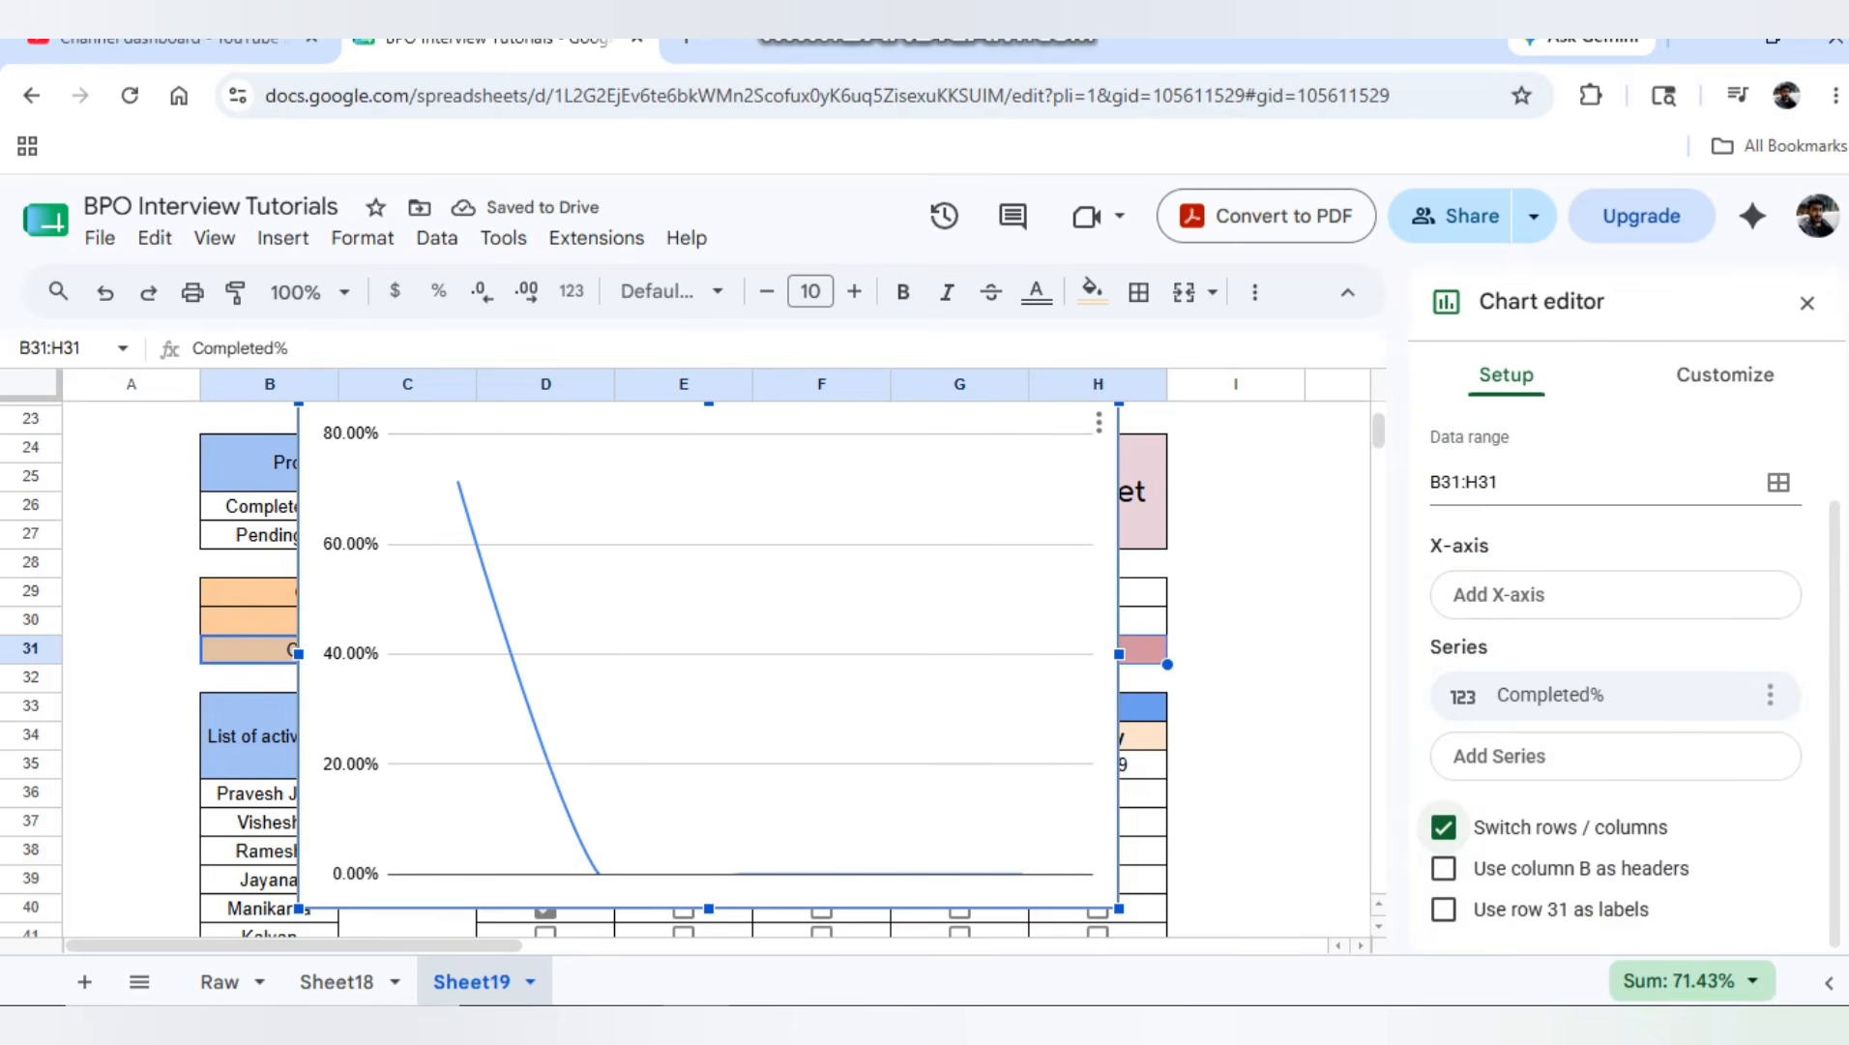
Turn off the major gridlines of the chart's vertical axis
{"action": "left_click", "coordinate": [1724, 374]}
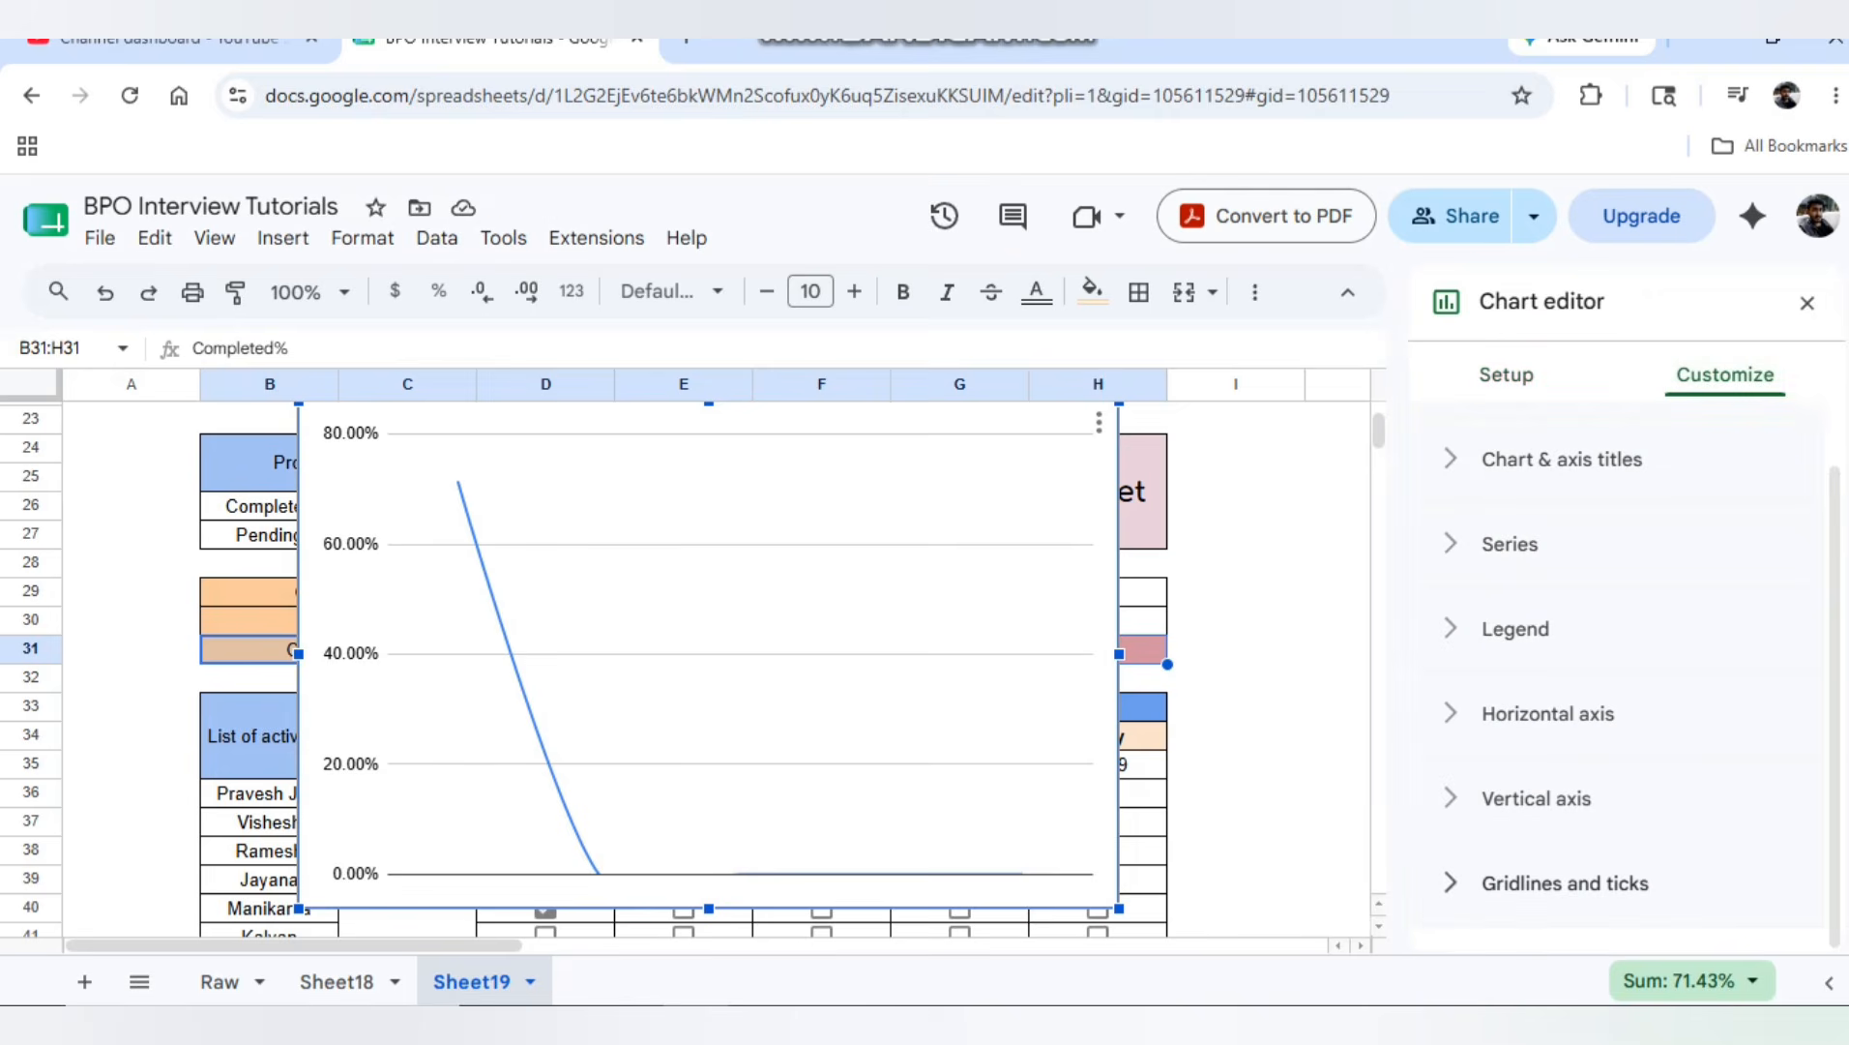
{"action": "left_click", "coordinate": [1565, 883]}
{"action": "left_click", "coordinate": [1446, 664]}
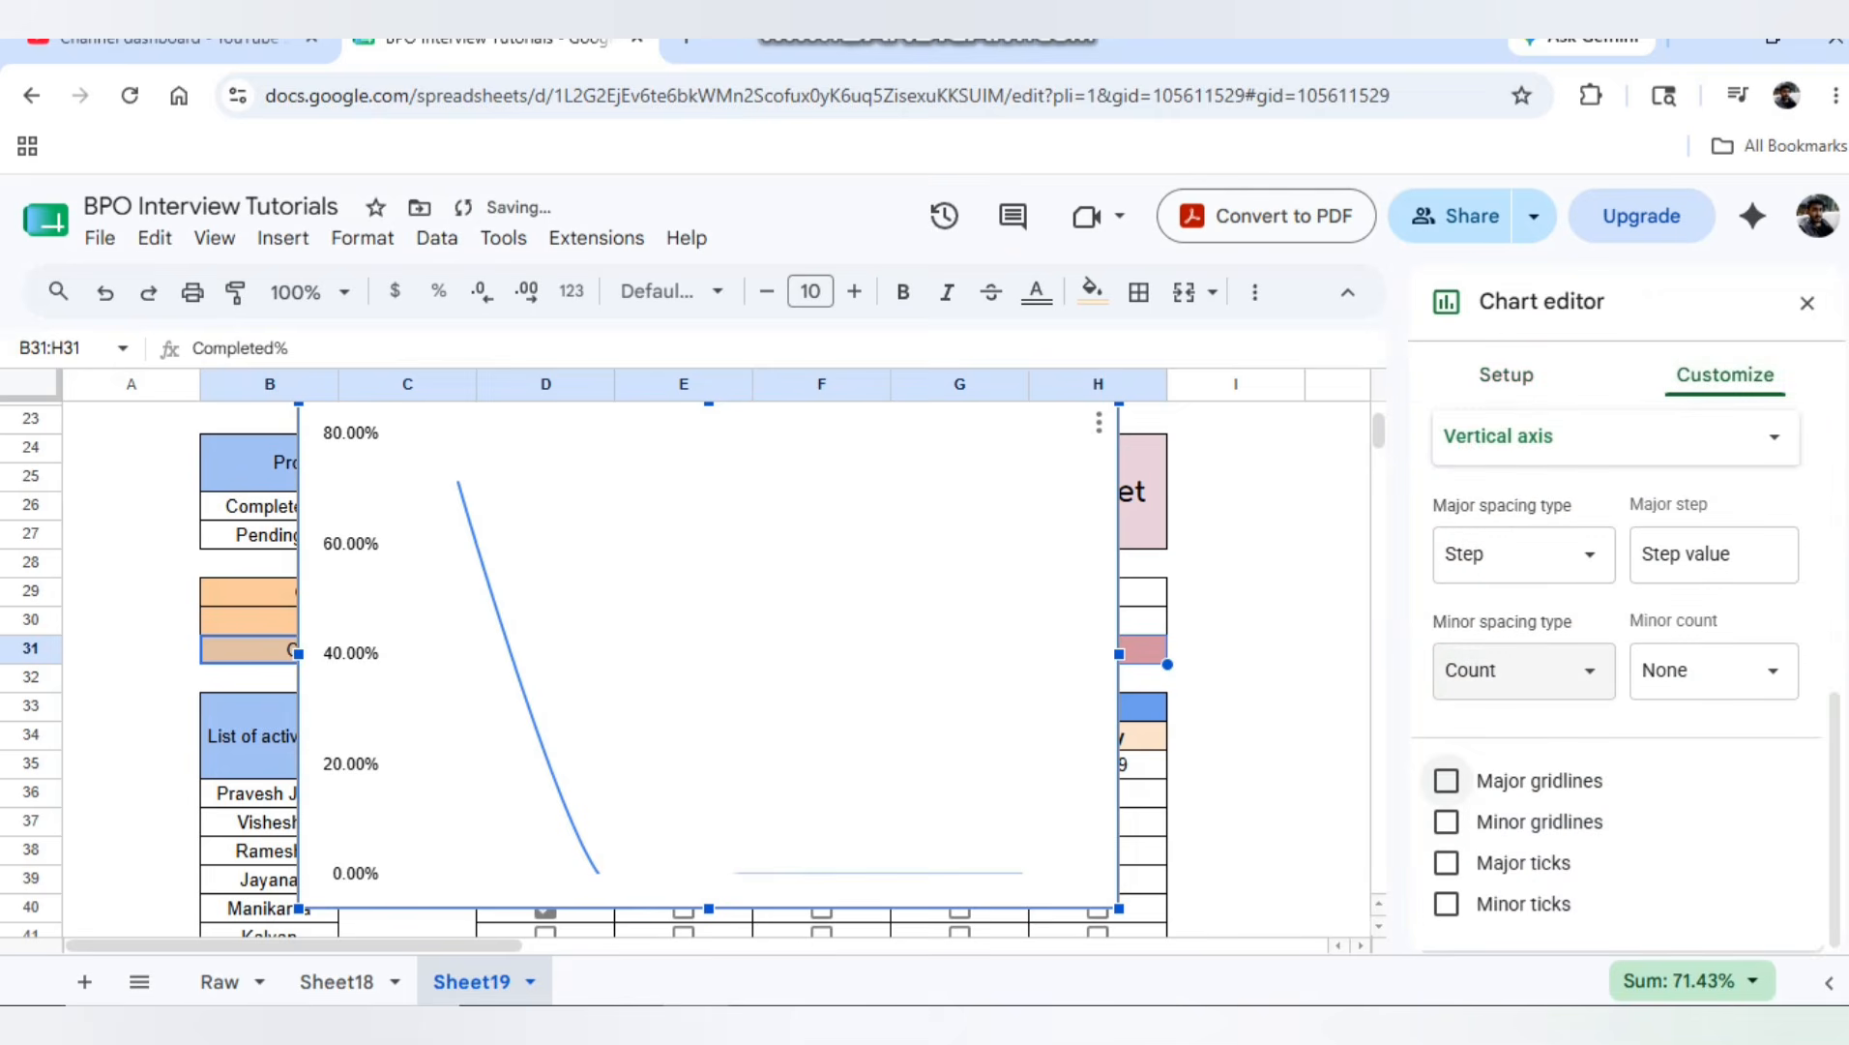
{"action": "scroll", "coordinate": [1625, 677], "scroll_direction": "up", "scroll_amount": 5}
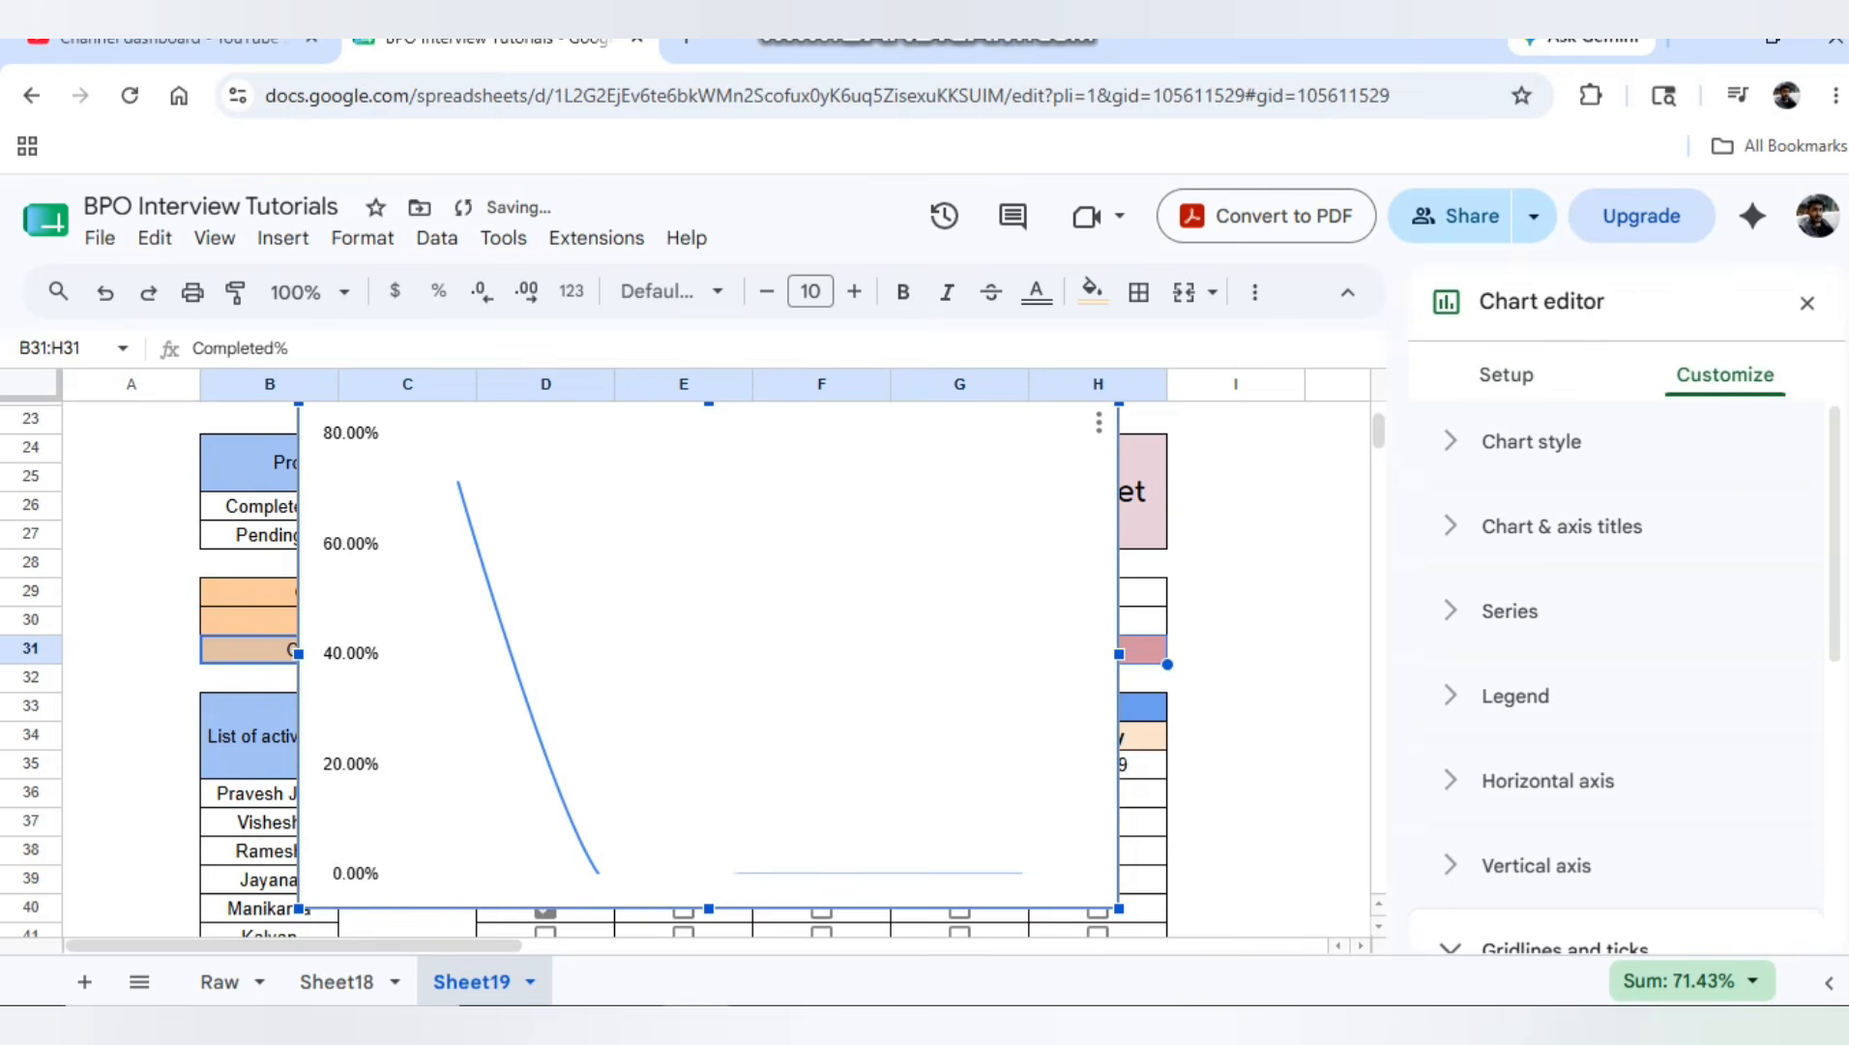
{"action": "left_click", "coordinate": [1516, 695]}
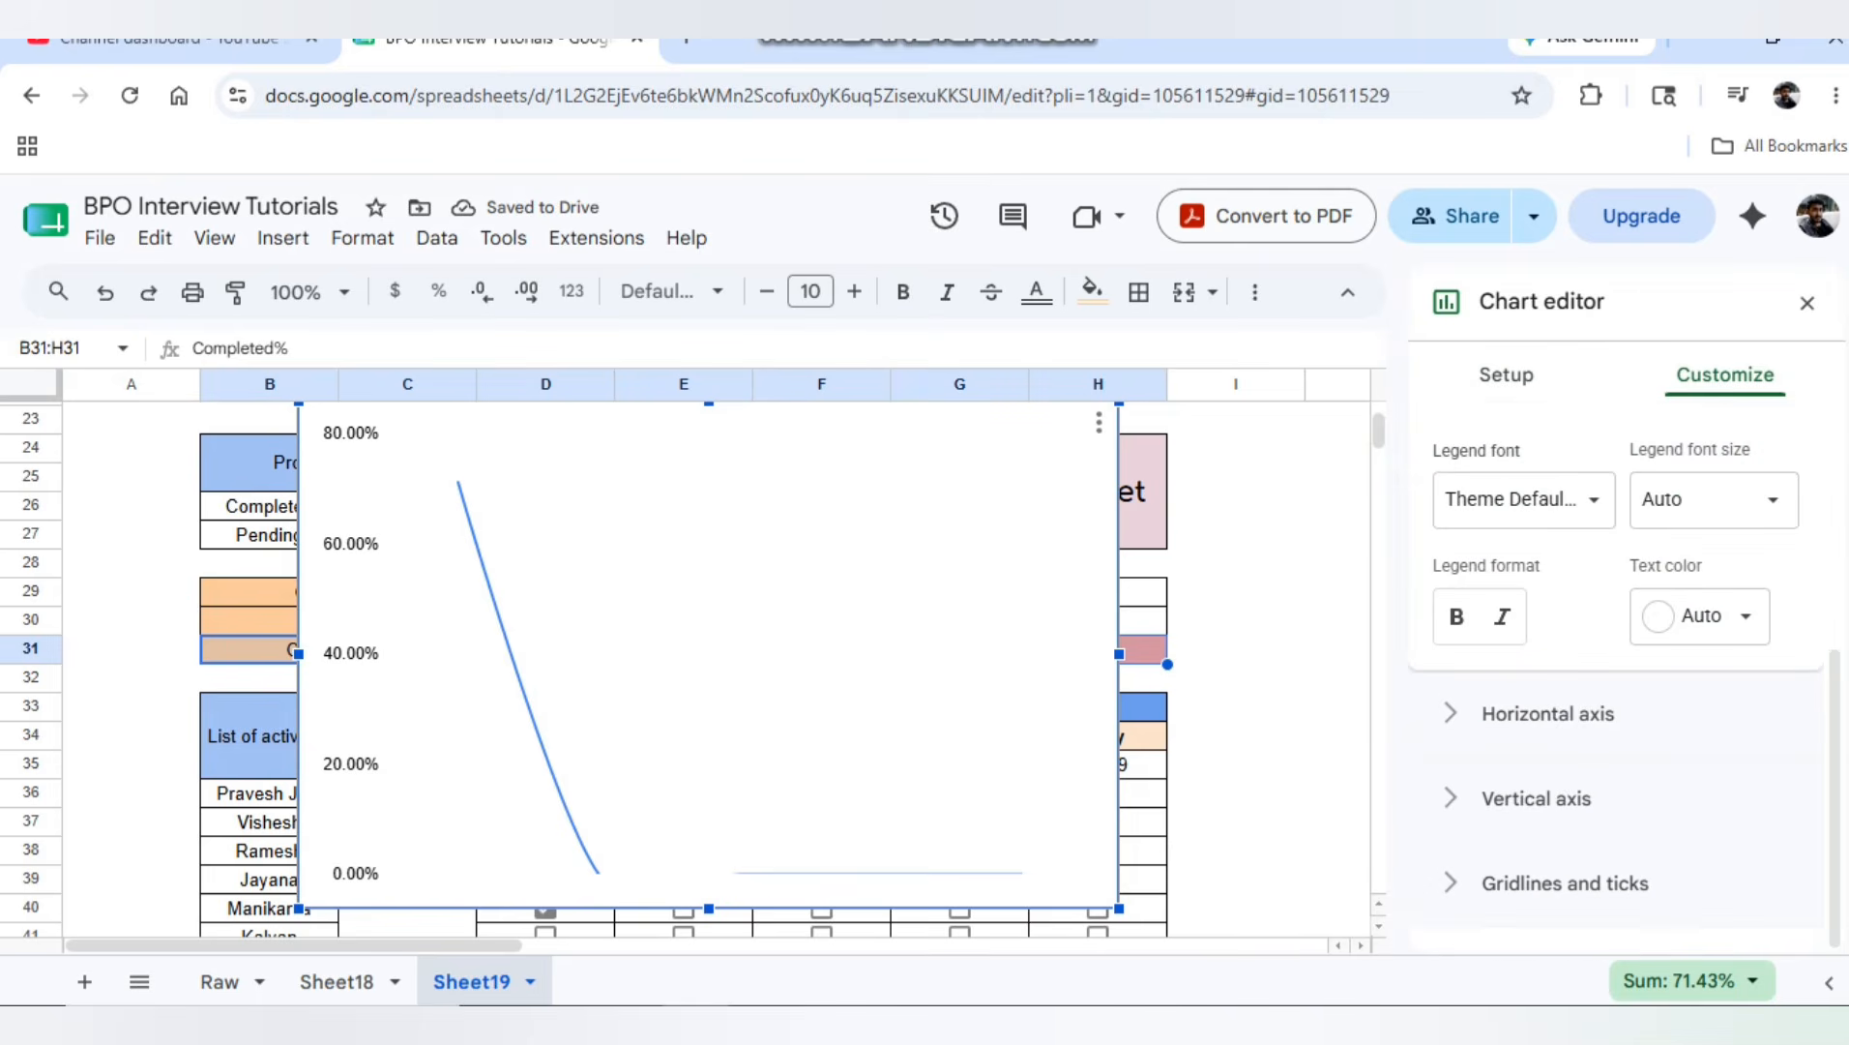
{"action": "left_click", "coordinate": [1547, 712]}
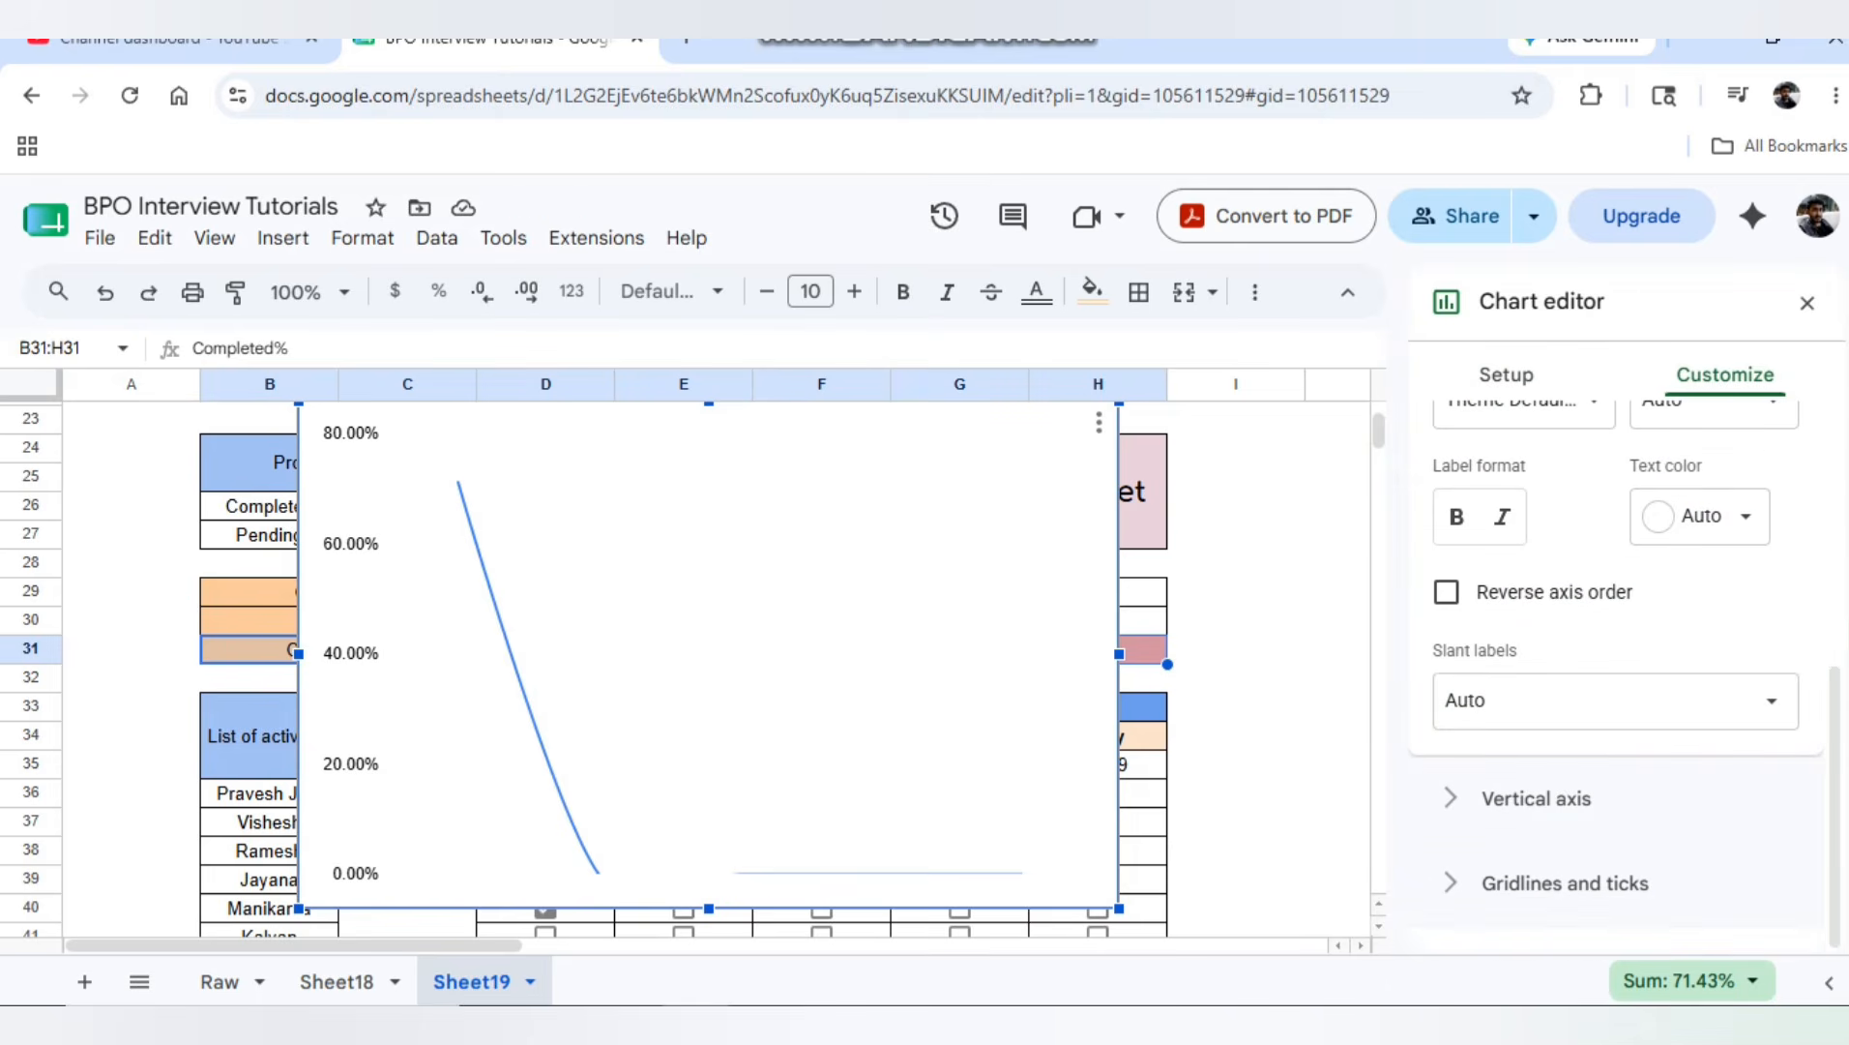
{"action": "left_click", "coordinate": [1536, 798]}
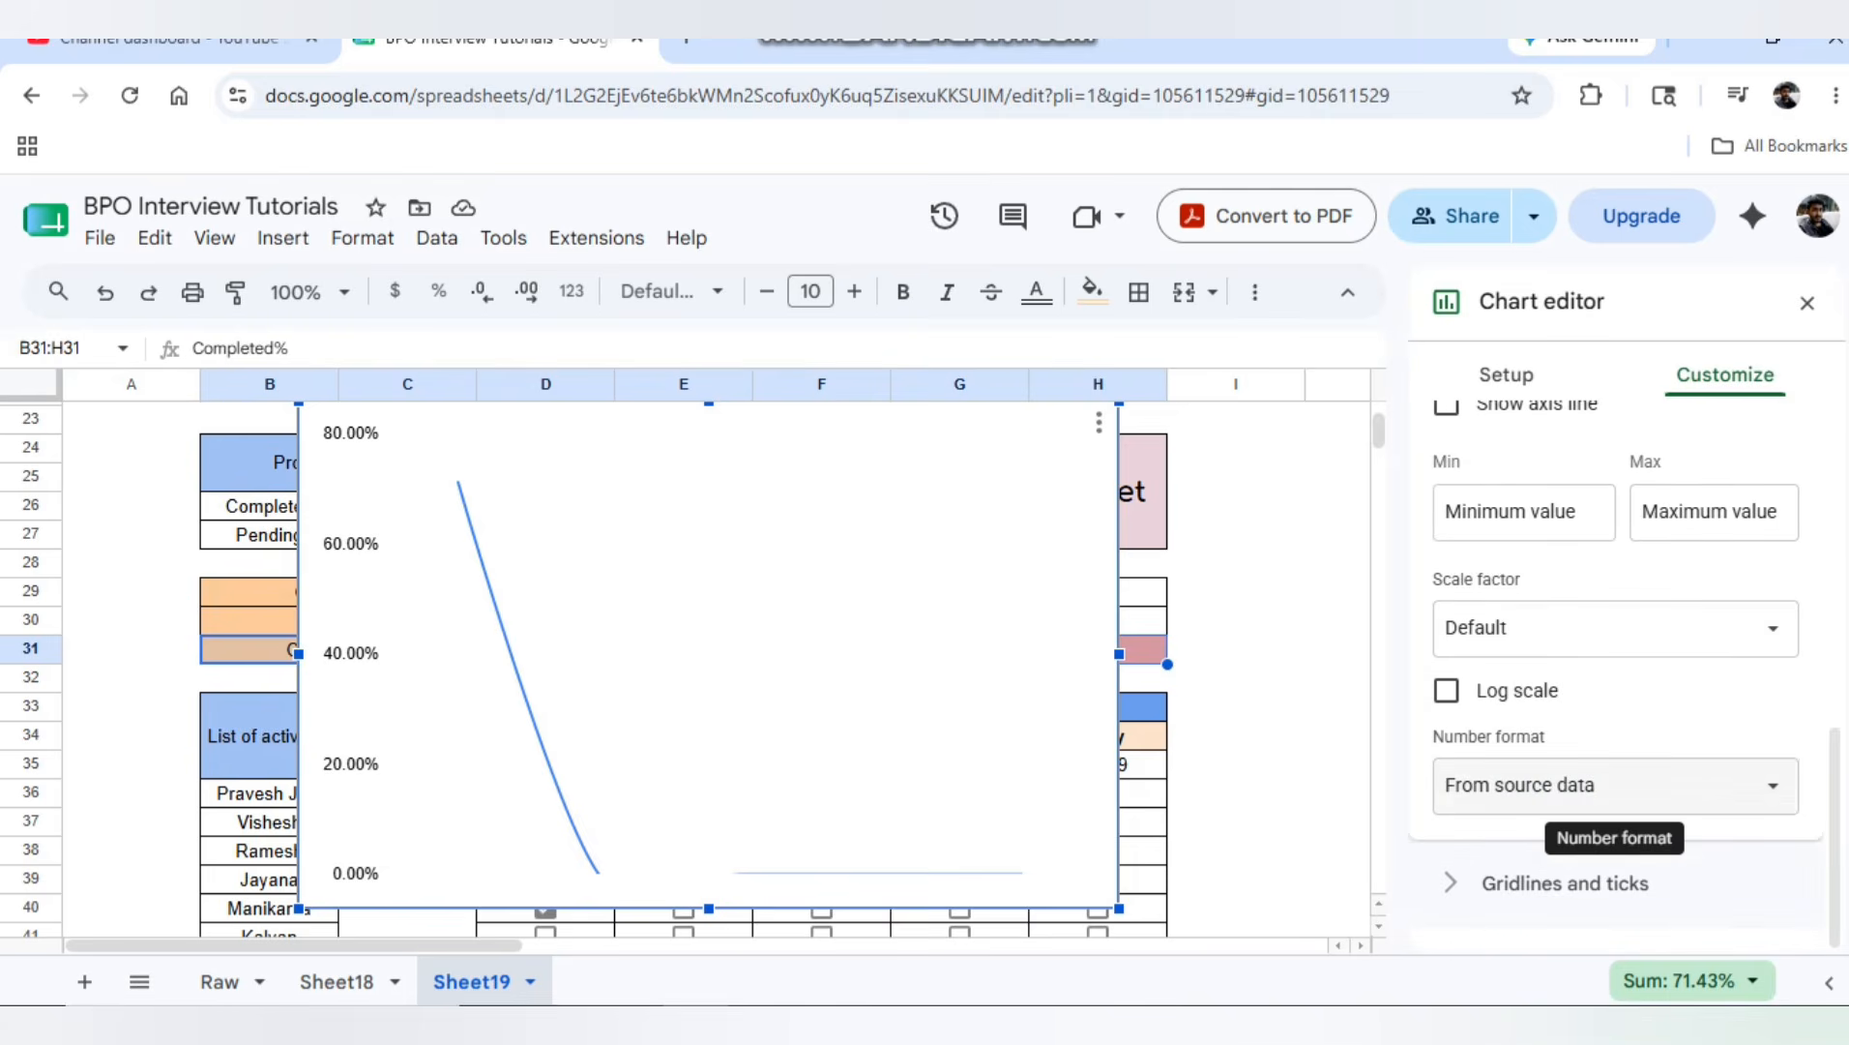
{"action": "left_click", "coordinate": [1451, 883]}
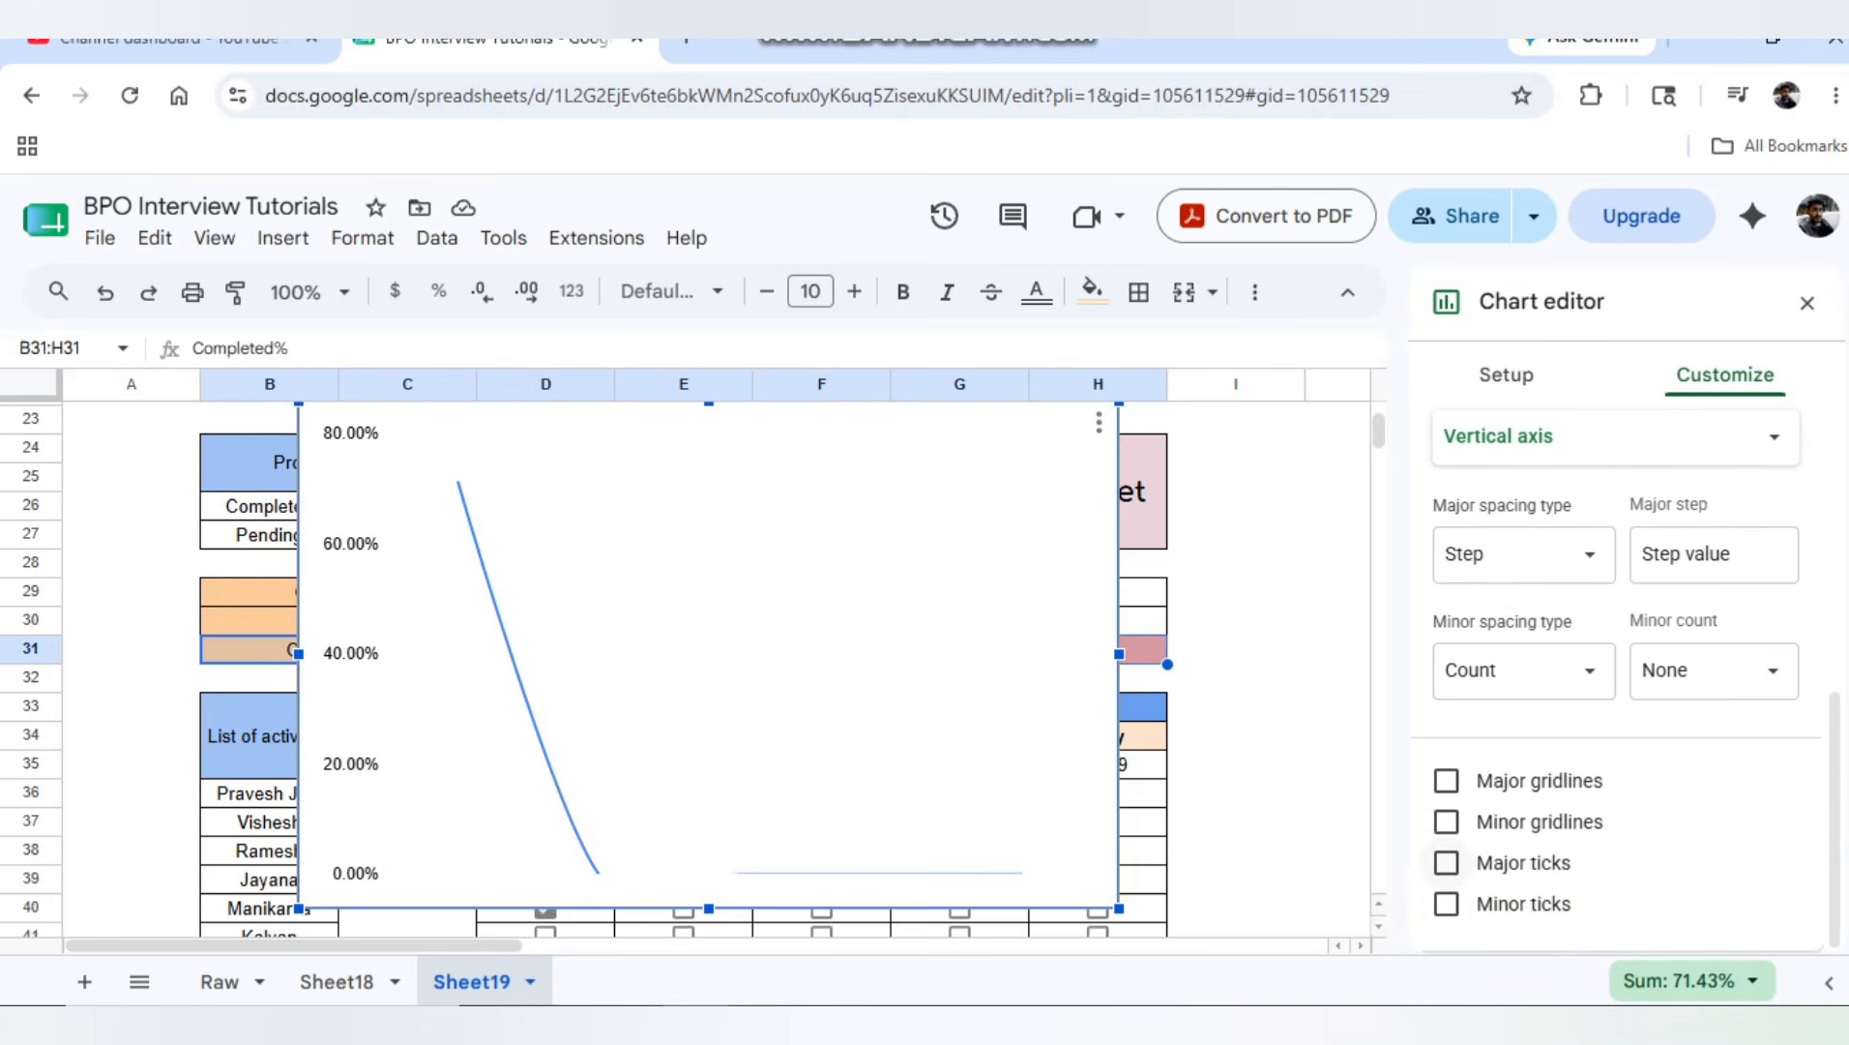
Set the line chart's title text to "Goal Status"
{"action": "scroll", "coordinate": [1615, 677], "scroll_direction": "up", "scroll_amount": 5}
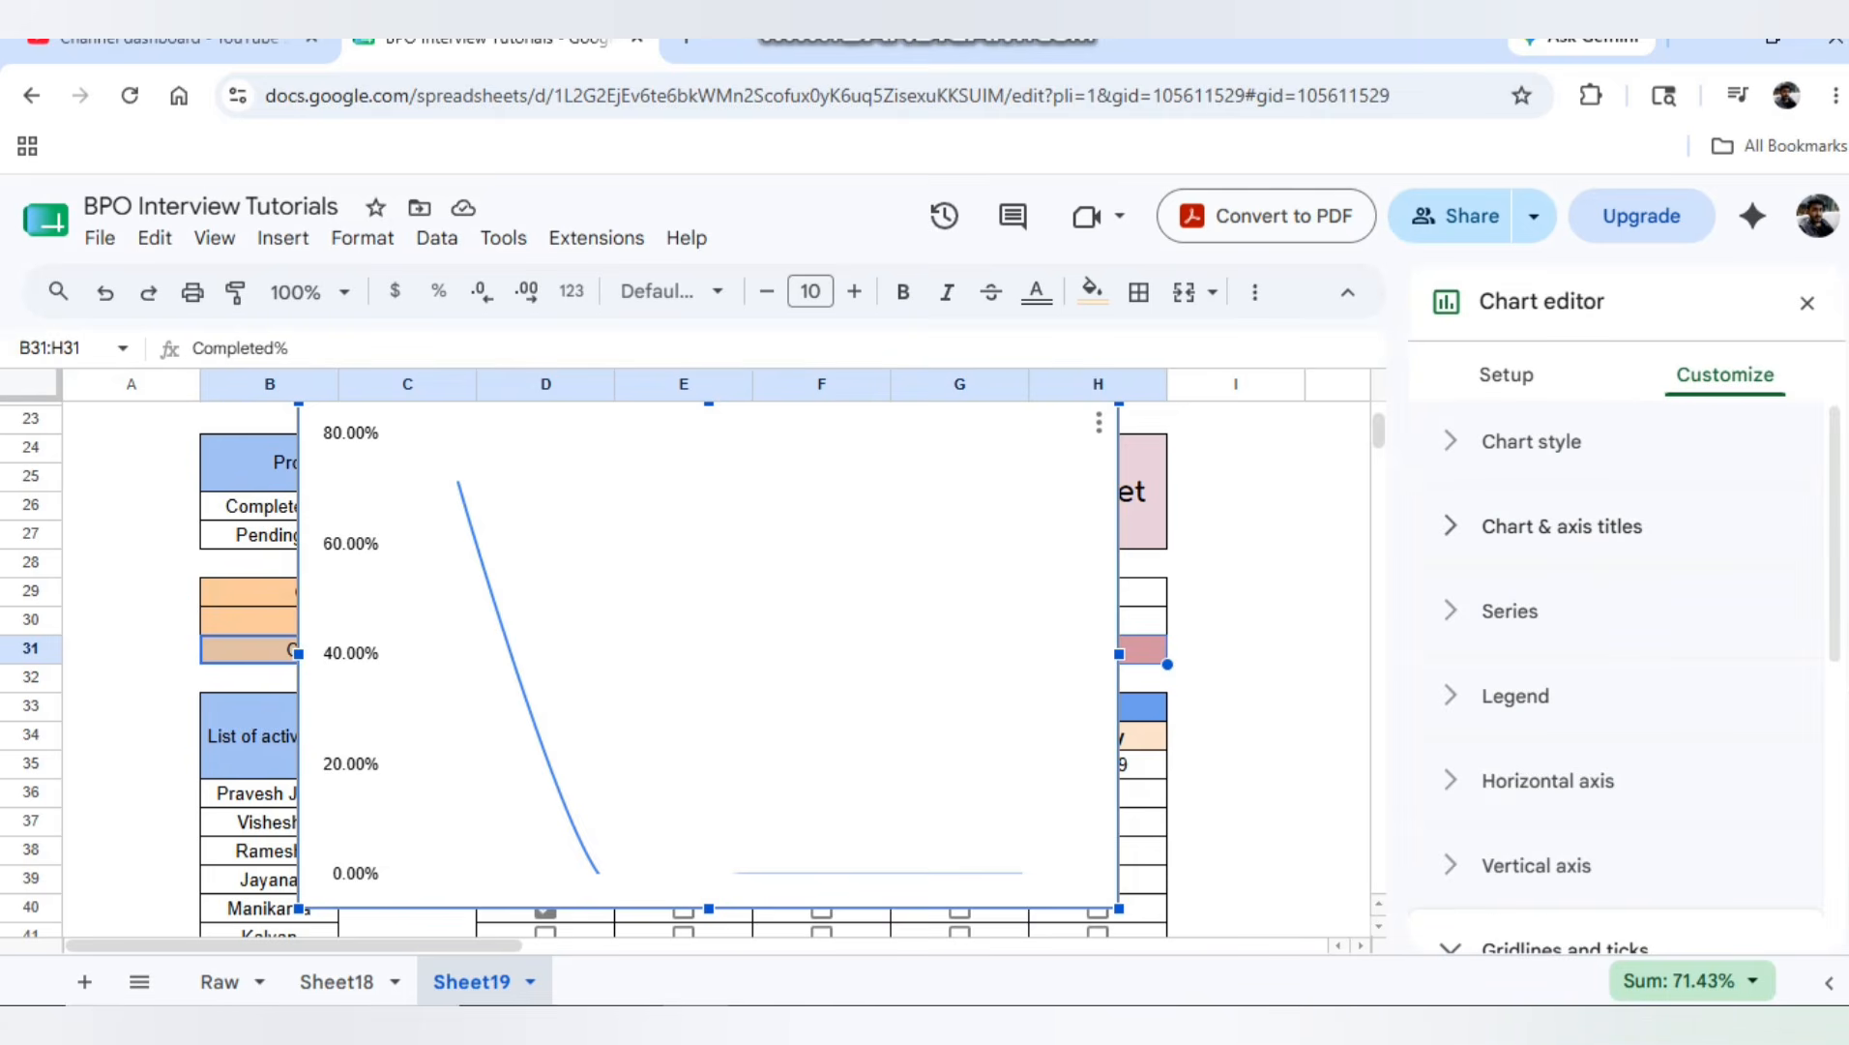
{"action": "left_click", "coordinate": [1561, 526]}
{"action": "scroll", "coordinate": [1616, 629], "scroll_direction": "down", "scroll_amount": 3}
{"action": "scroll", "coordinate": [1615, 629], "scroll_direction": "up", "scroll_amount": 2}
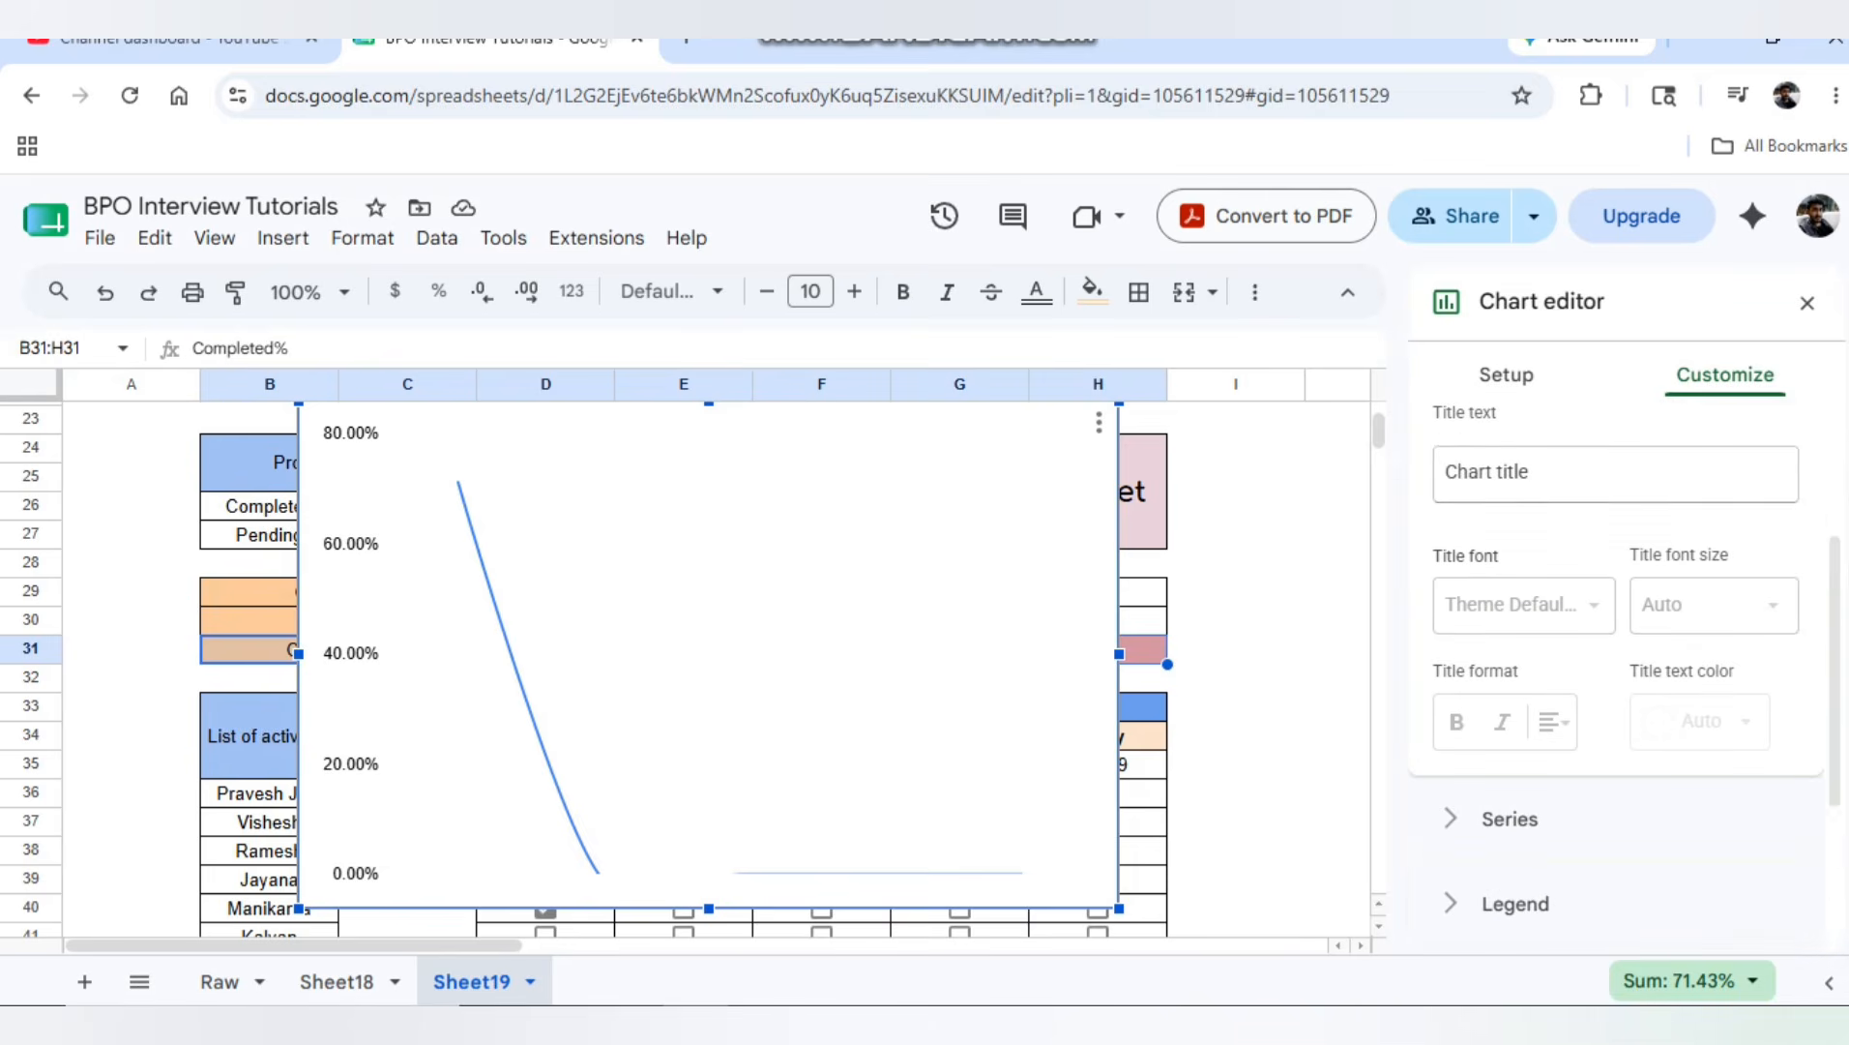
{"action": "left_click", "coordinate": [1615, 474]}
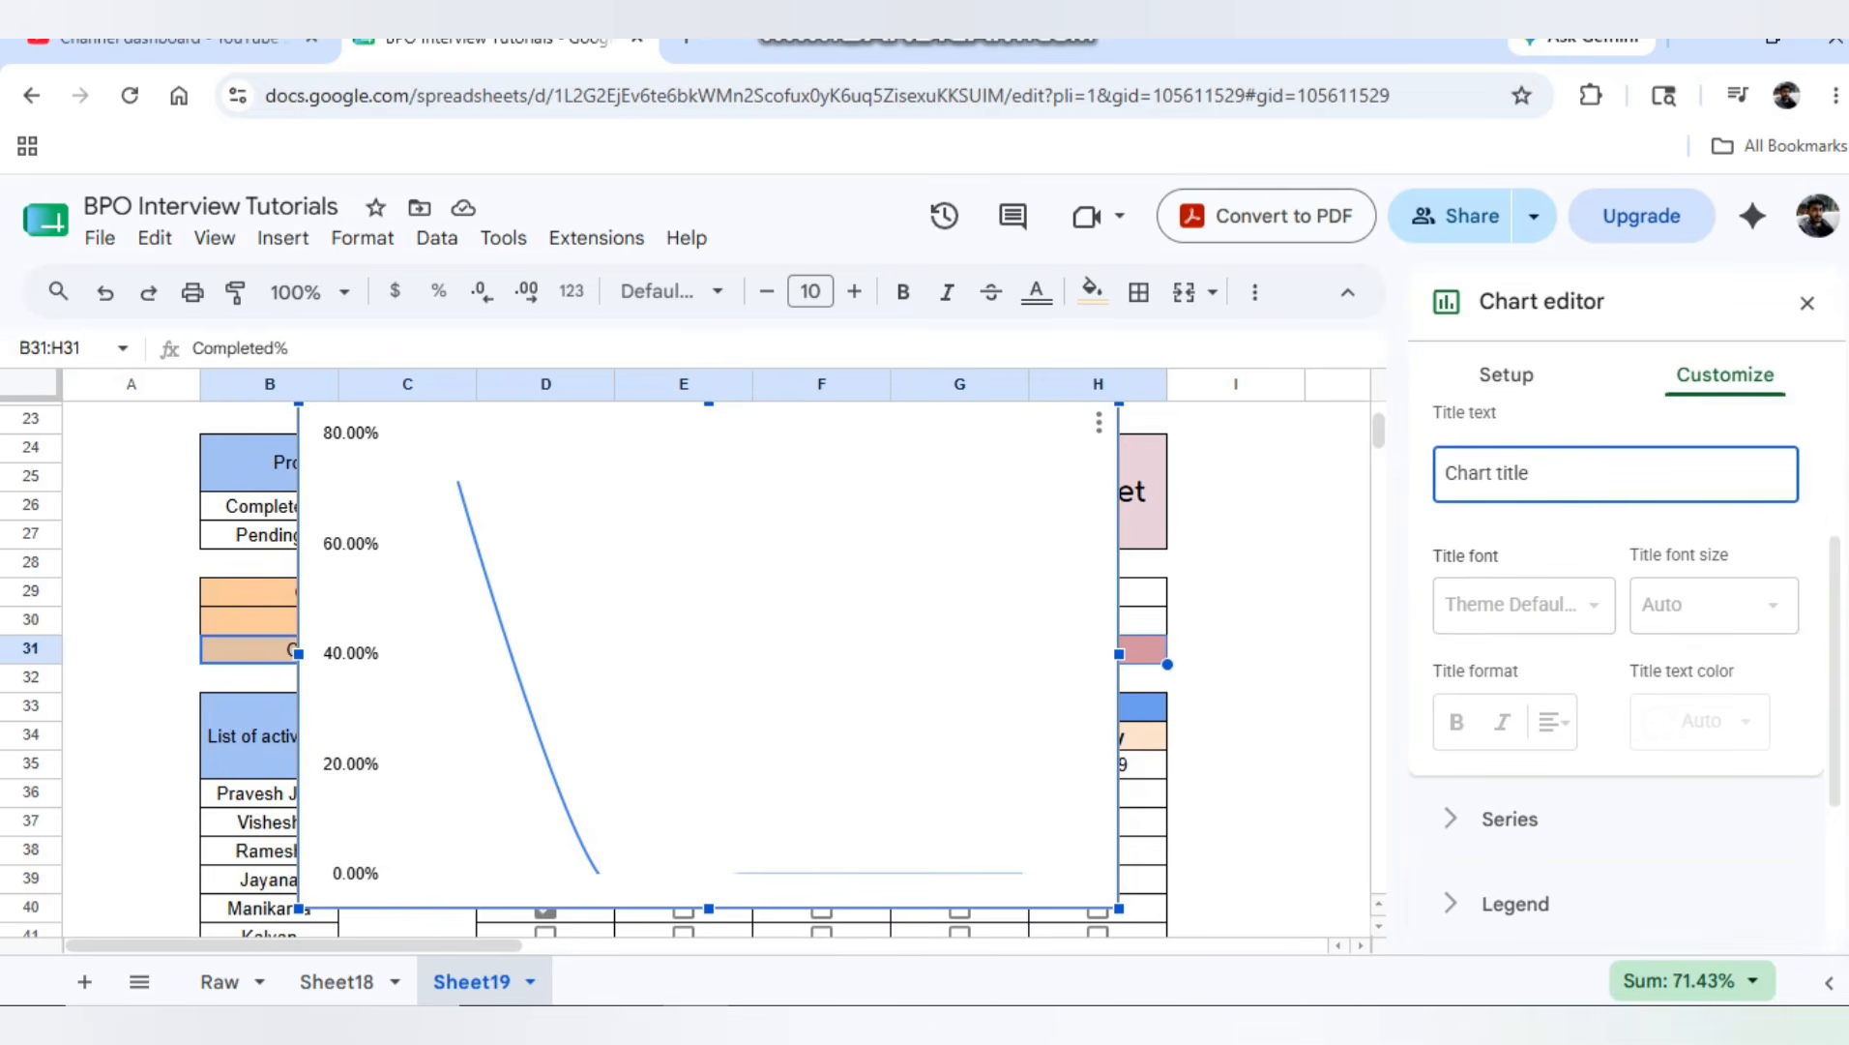
{"action": "type", "text": "Goal"}
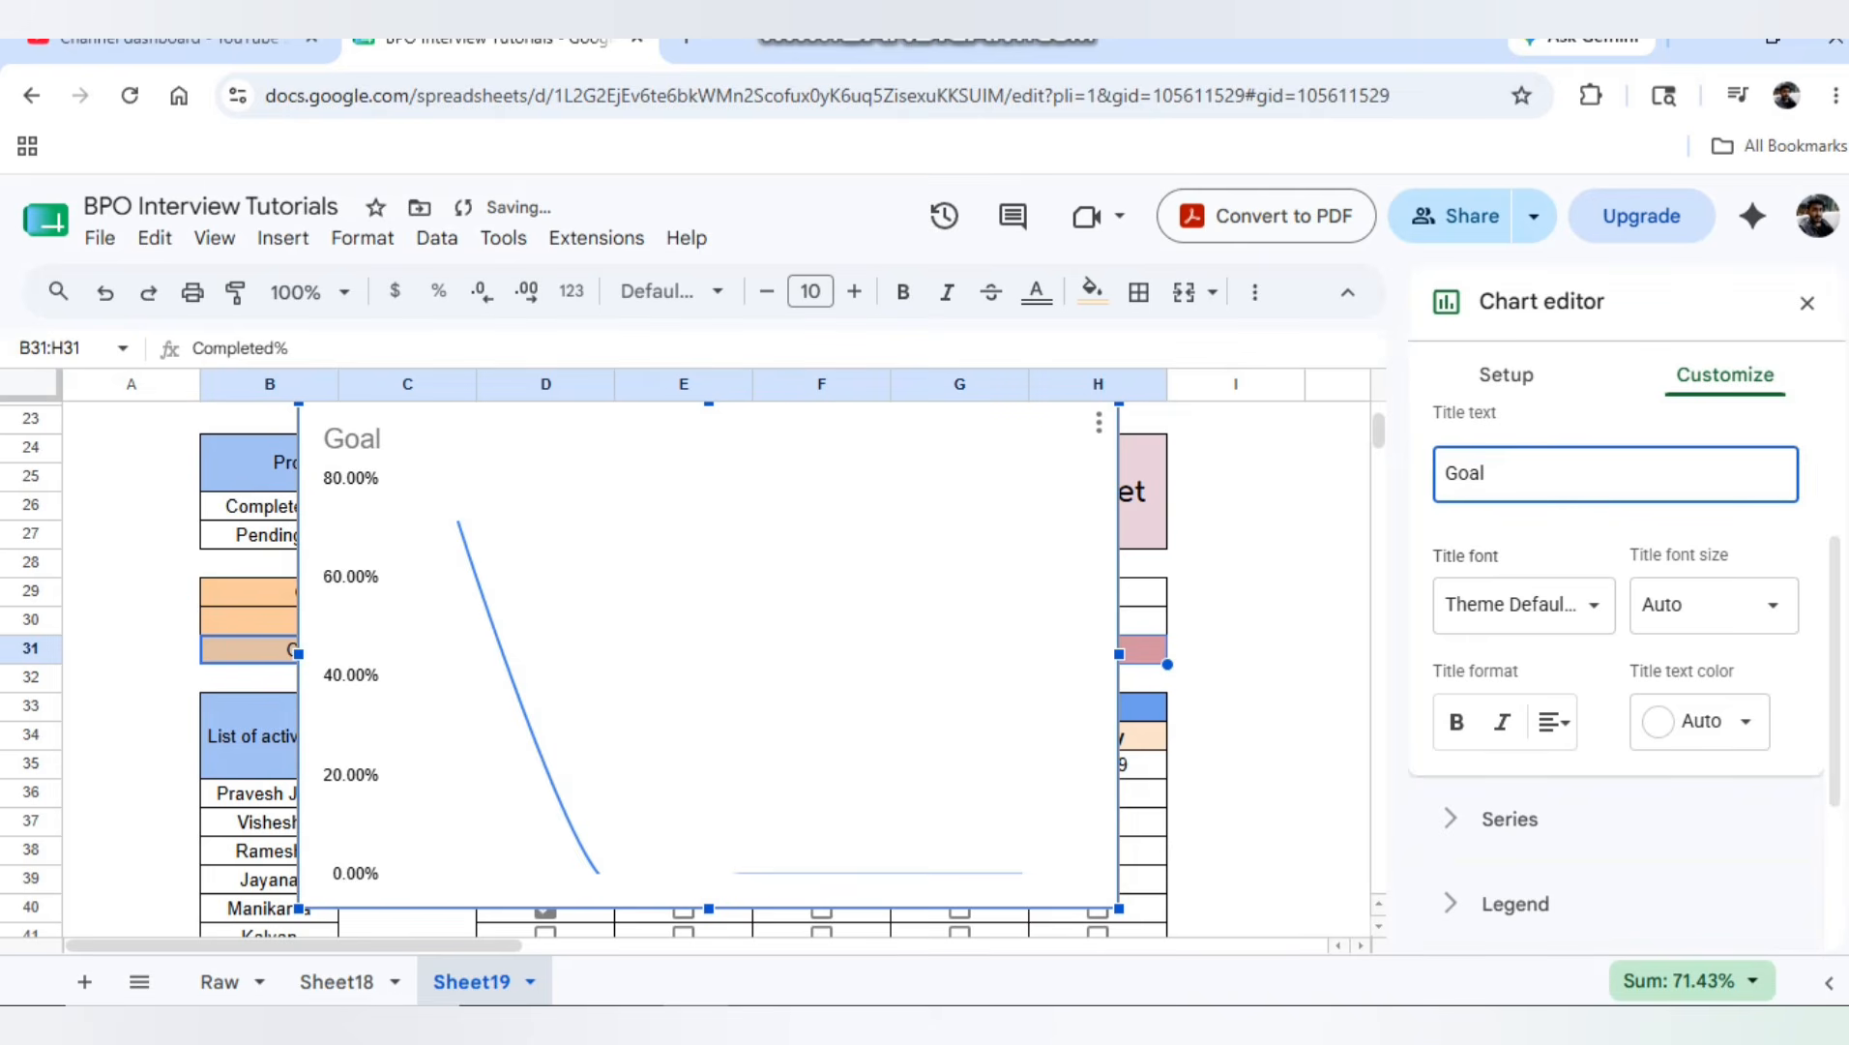
{"action": "type", "text": " S"}
{"action": "key", "text": "BackSpace"}
{"action": "type", "text": "Staty"}
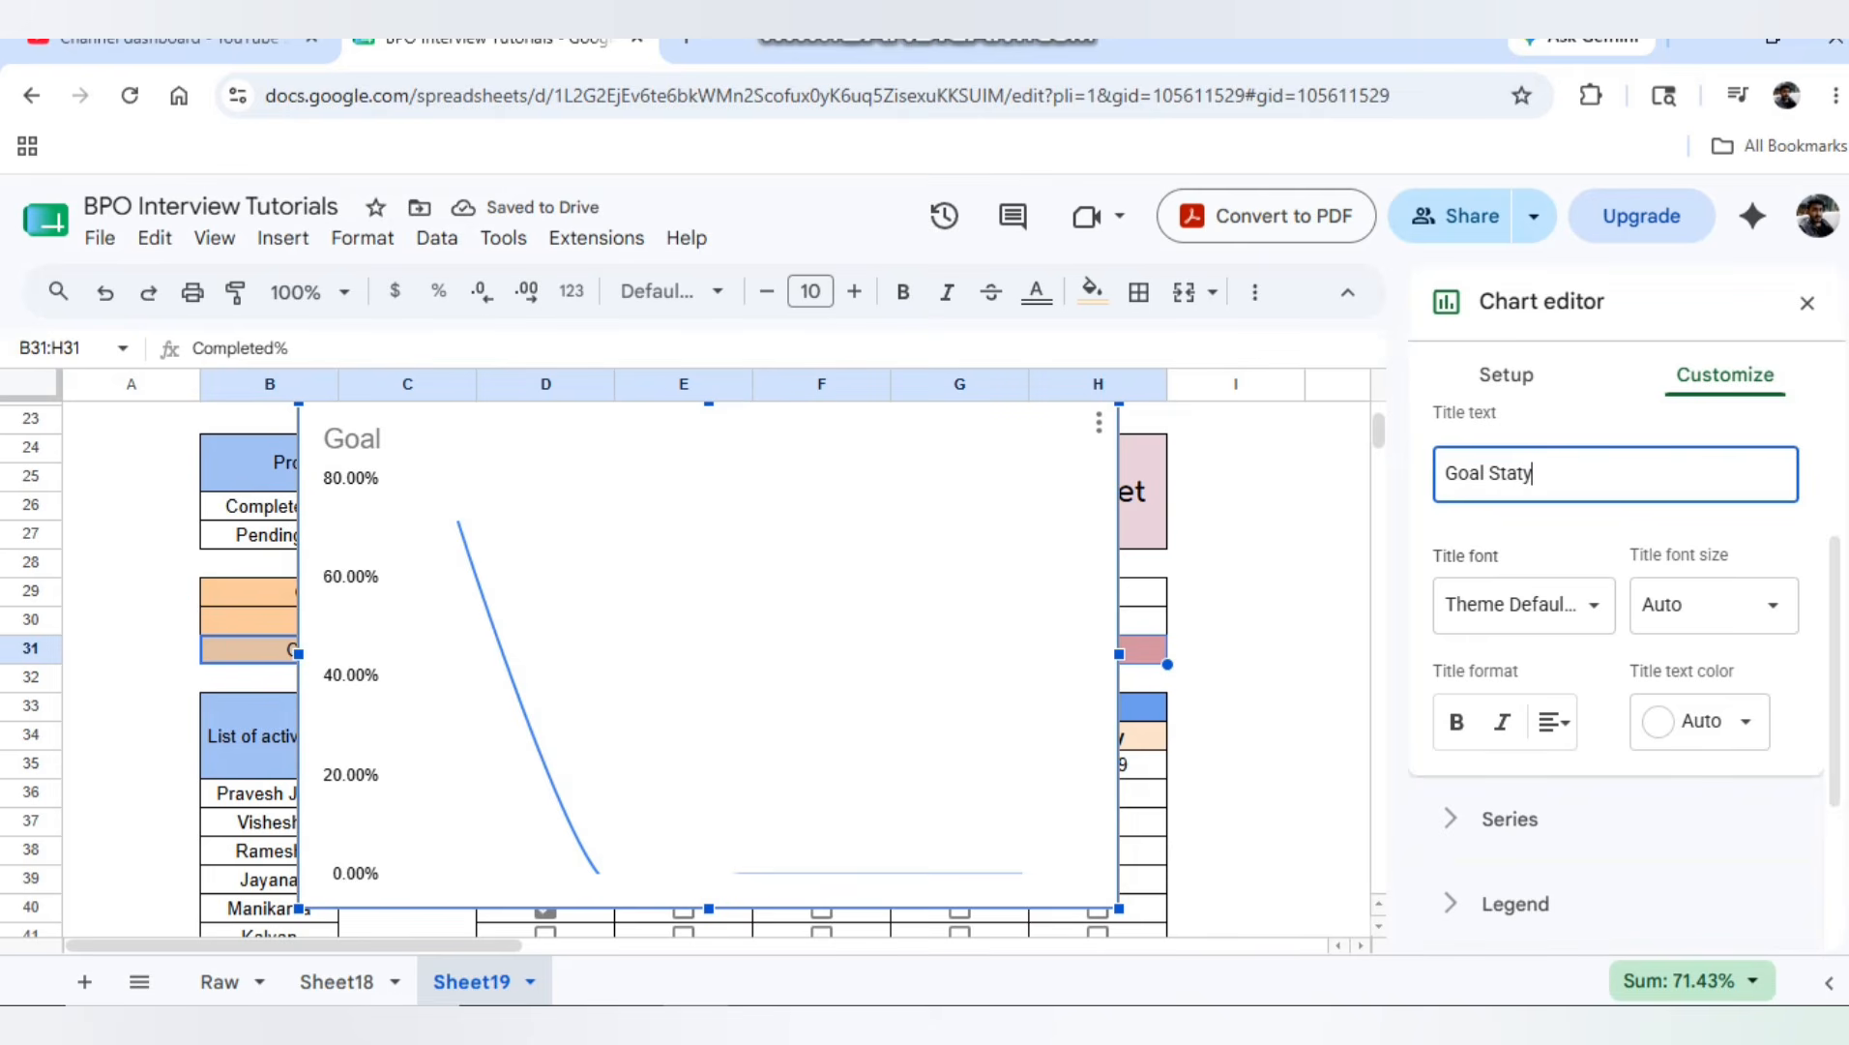
{"action": "key", "text": "BackSpace"}
{"action": "type", "text": "us"}
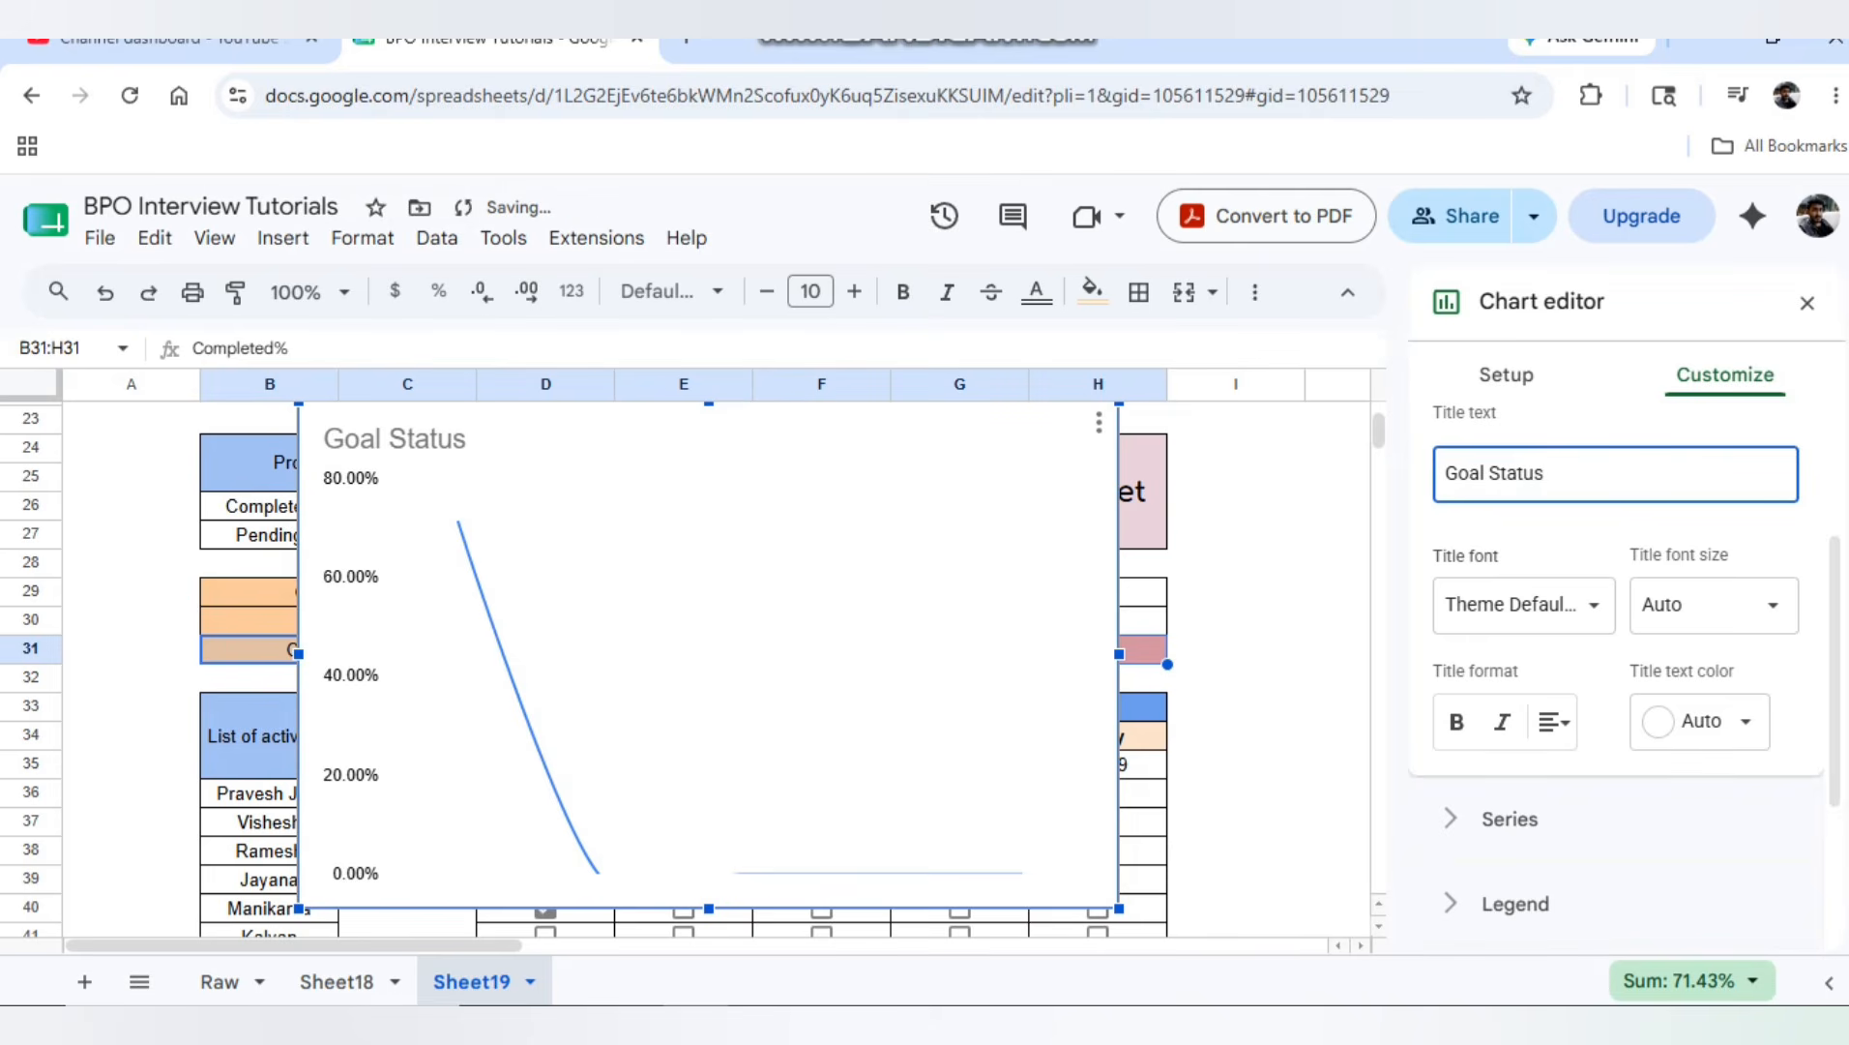
Make the chart title bold and center-align it
{"action": "left_click", "coordinate": [1456, 721]}
{"action": "left_click", "coordinate": [1553, 721]}
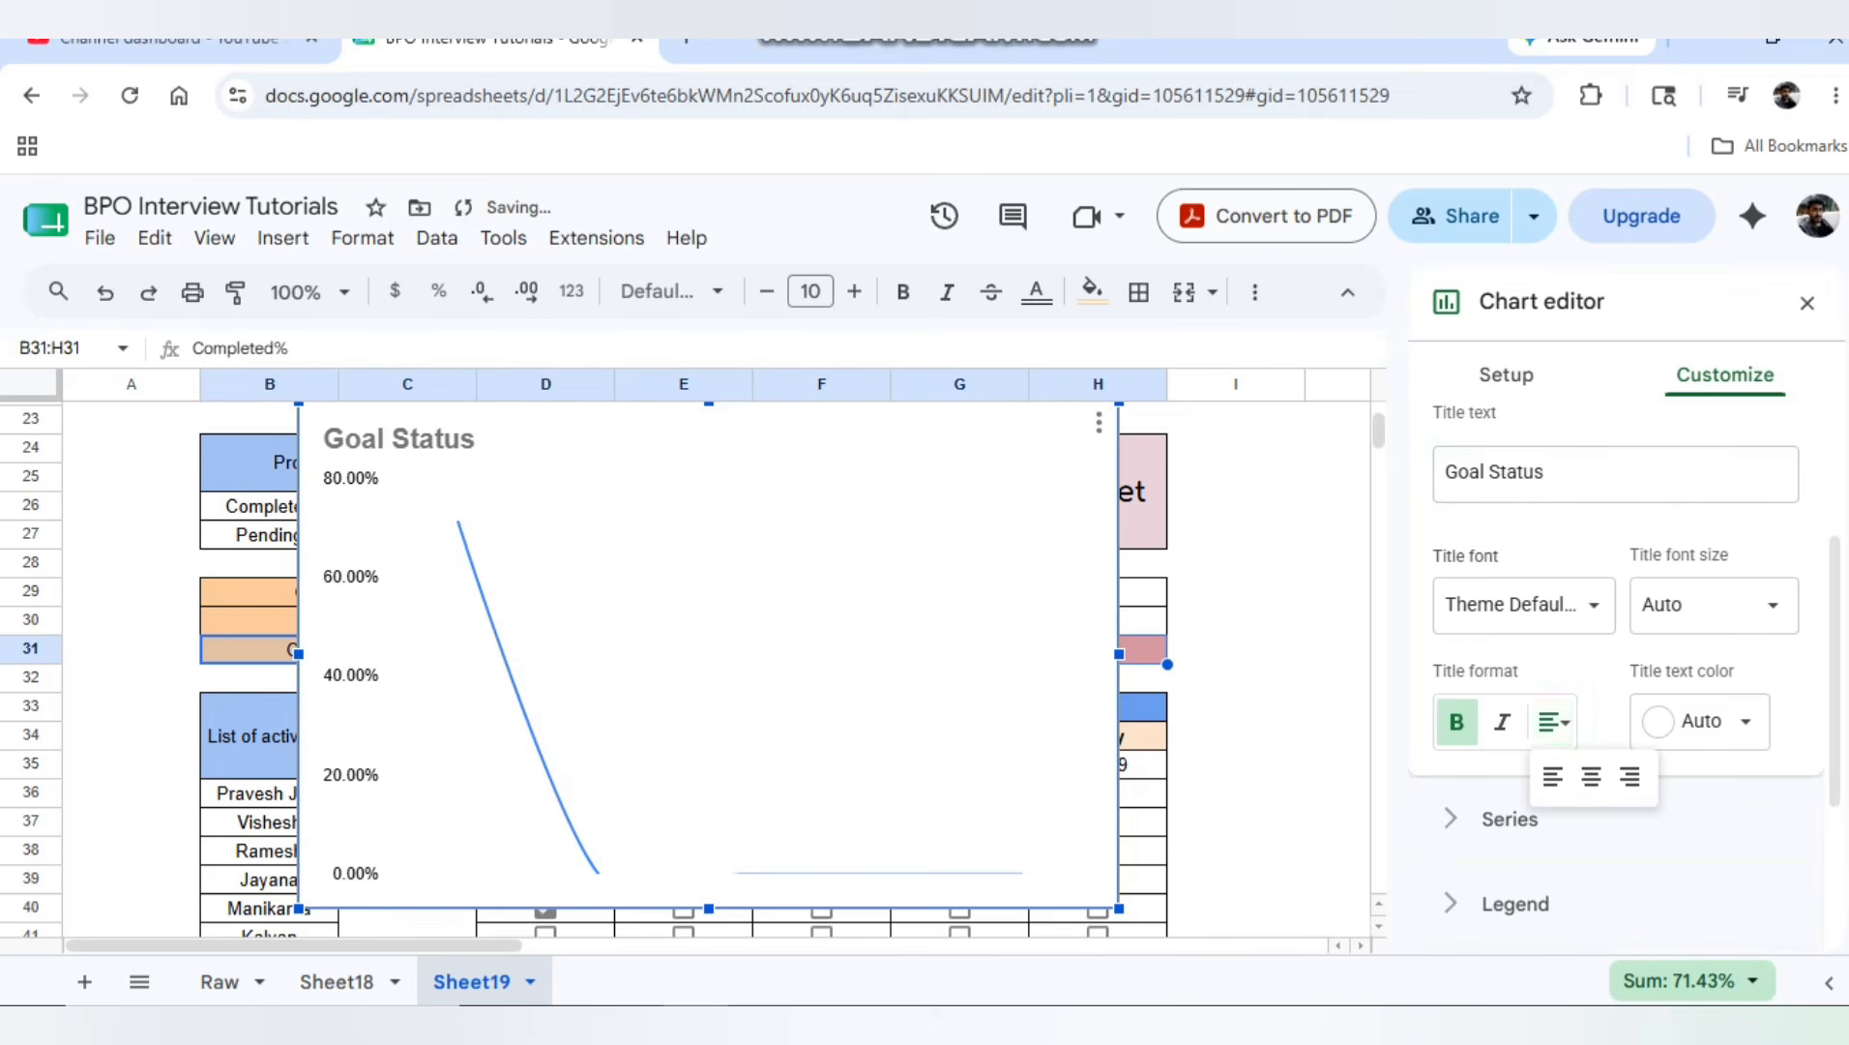
{"action": "left_click", "coordinate": [1591, 776]}
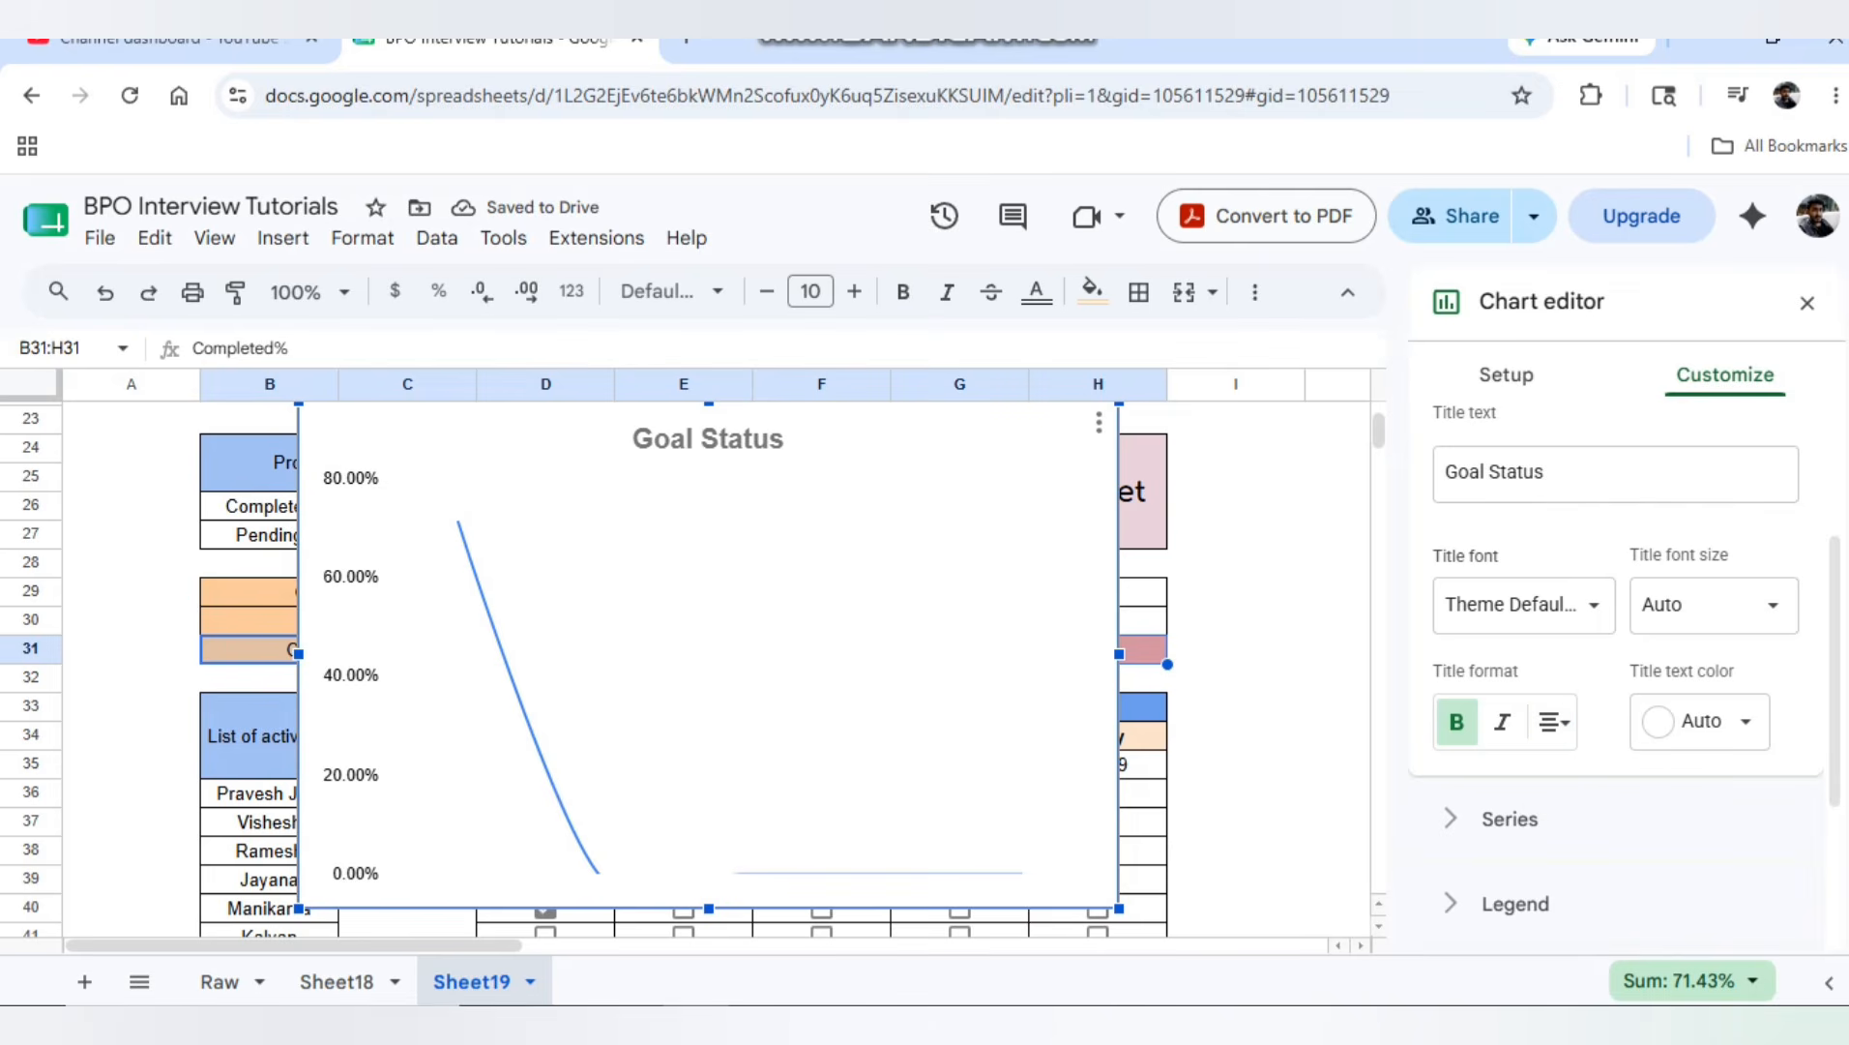
Turn on data labels for the chart's Completed% series and close the chart editor
{"action": "left_click", "coordinate": [1510, 819]}
{"action": "scroll", "coordinate": [1615, 677], "scroll_direction": "down", "scroll_amount": 3}
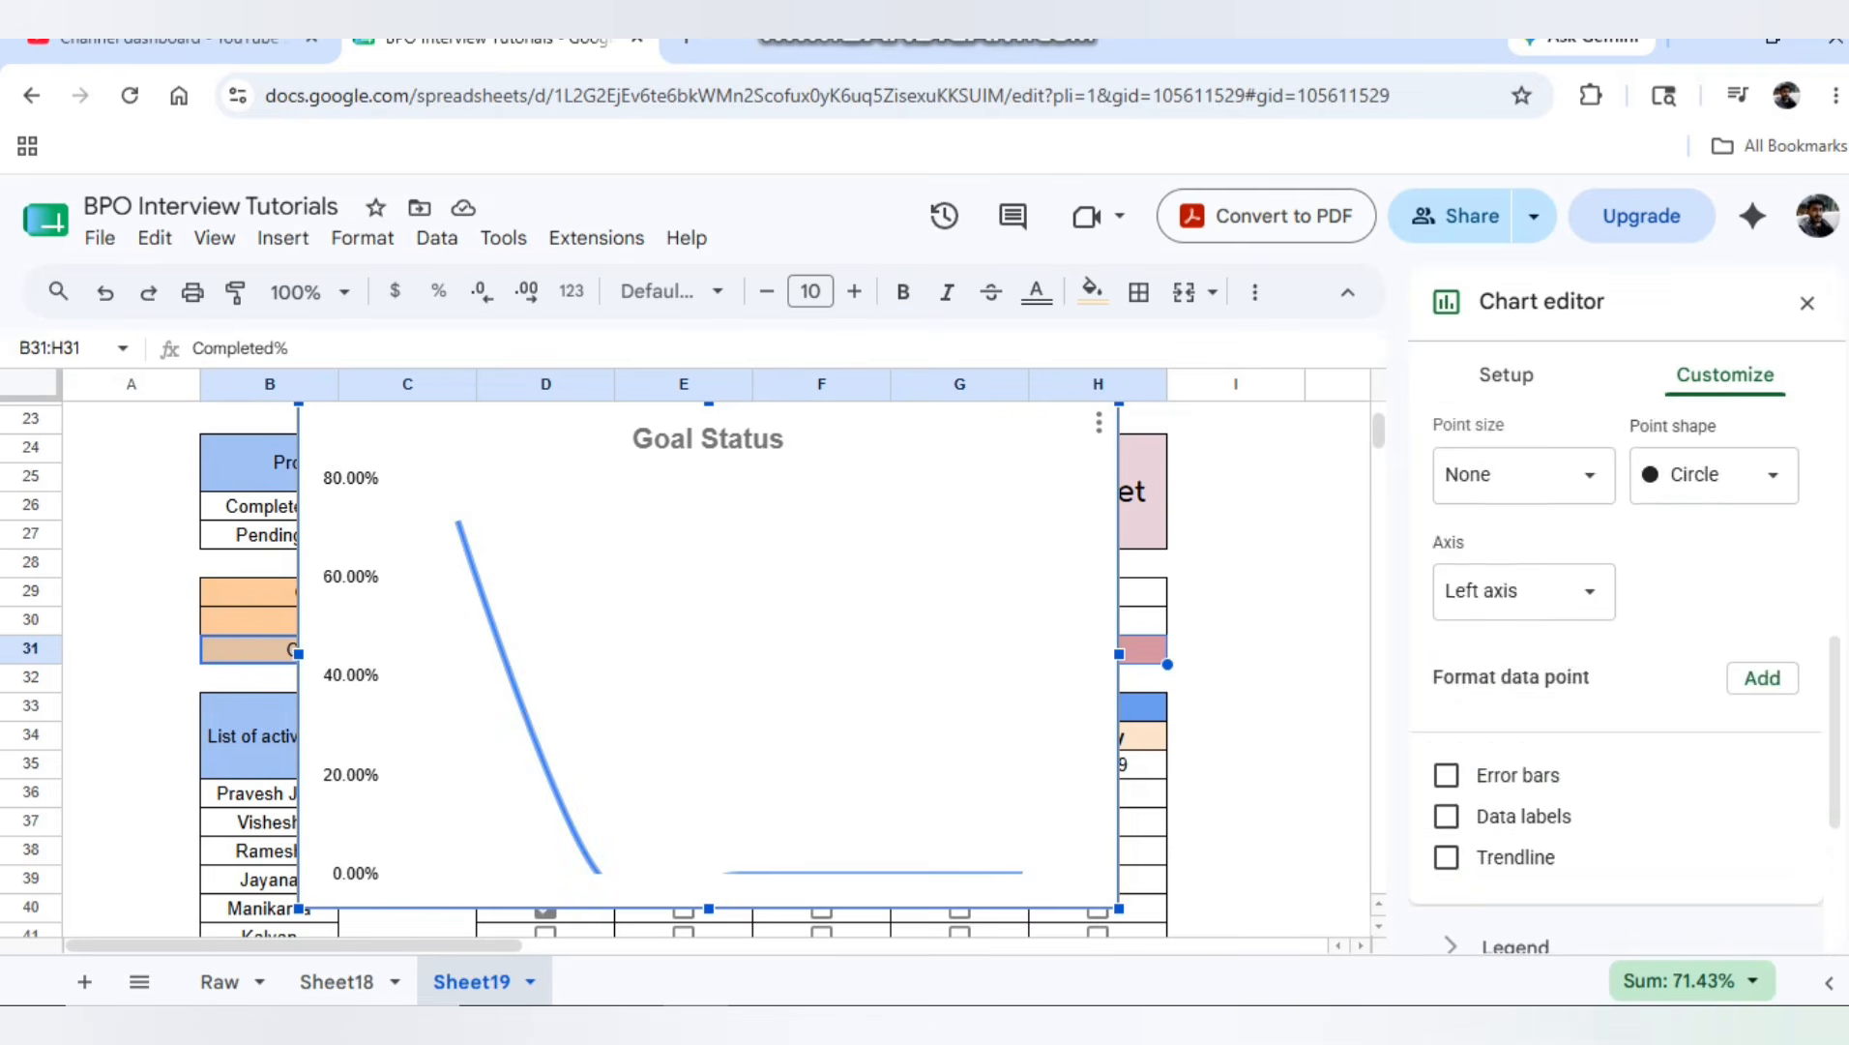
{"action": "scroll", "coordinate": [1445, 580], "scroll_direction": "down", "scroll_amount": 3}
{"action": "left_click", "coordinate": [1446, 580]}
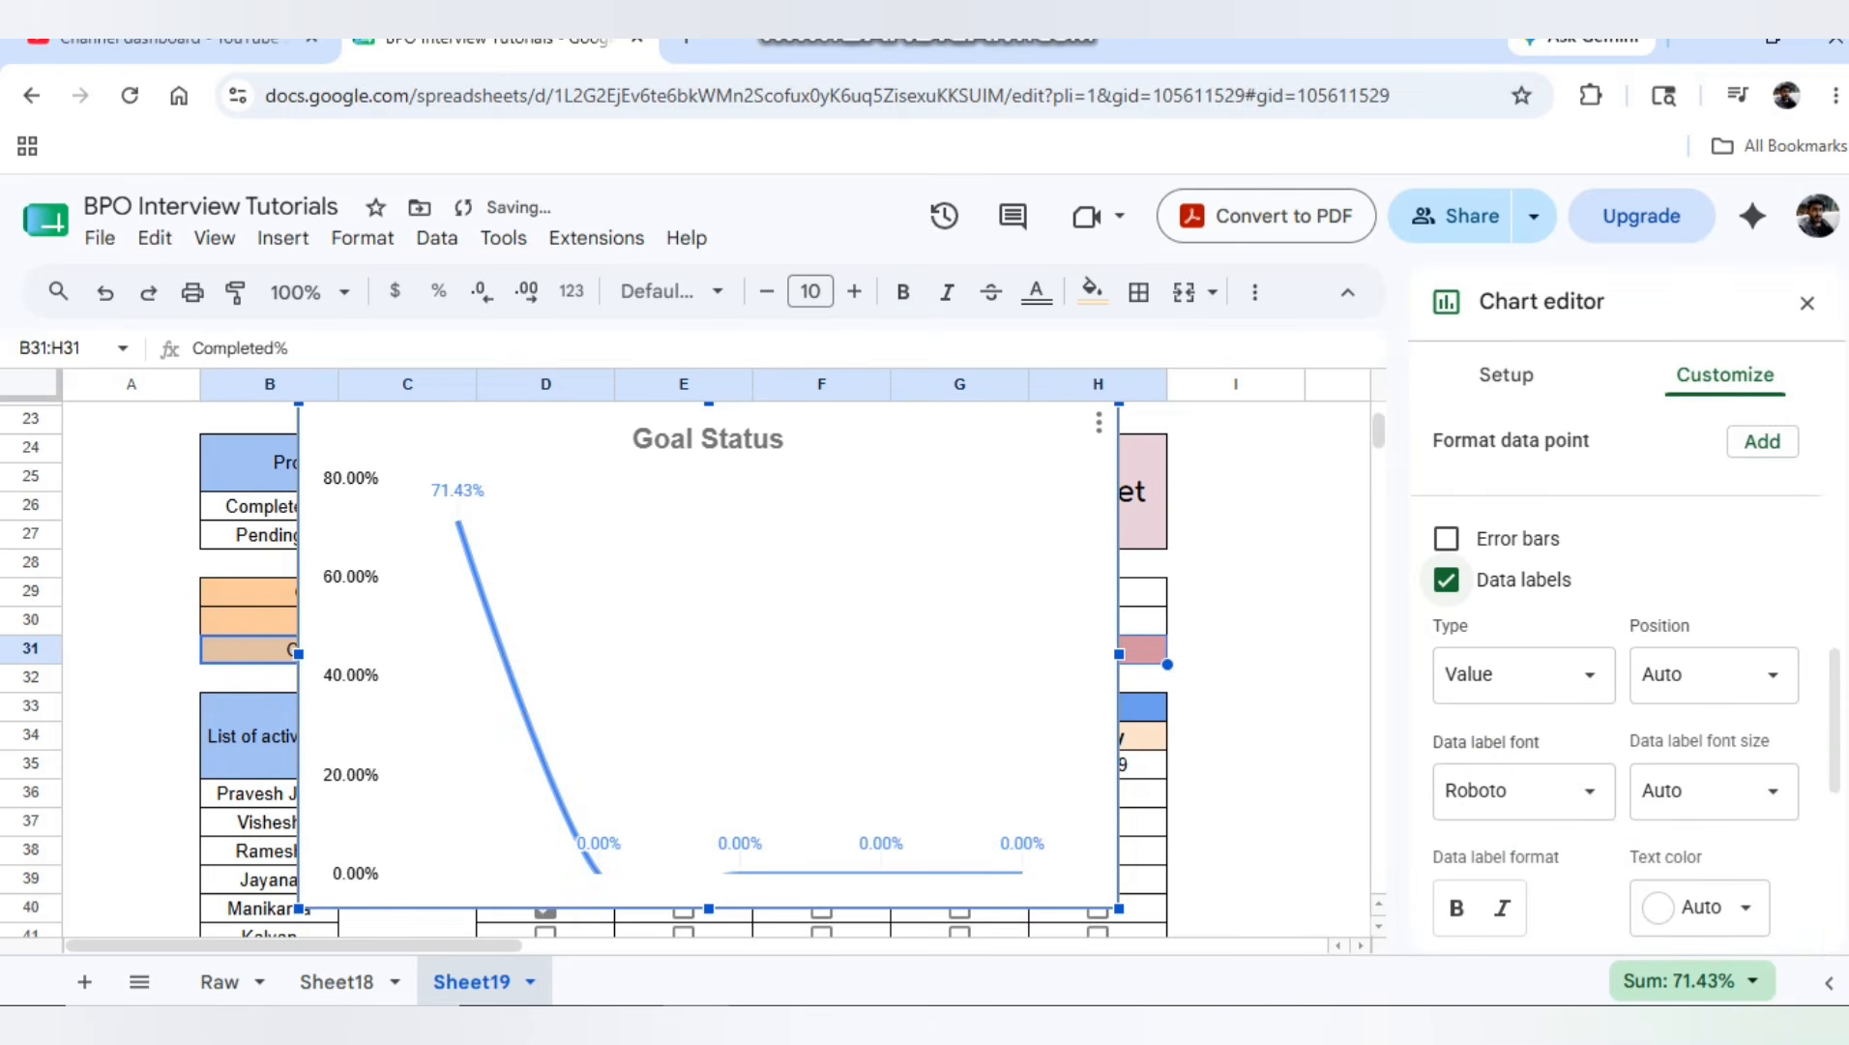
{"action": "left_click", "coordinate": [1807, 303]}
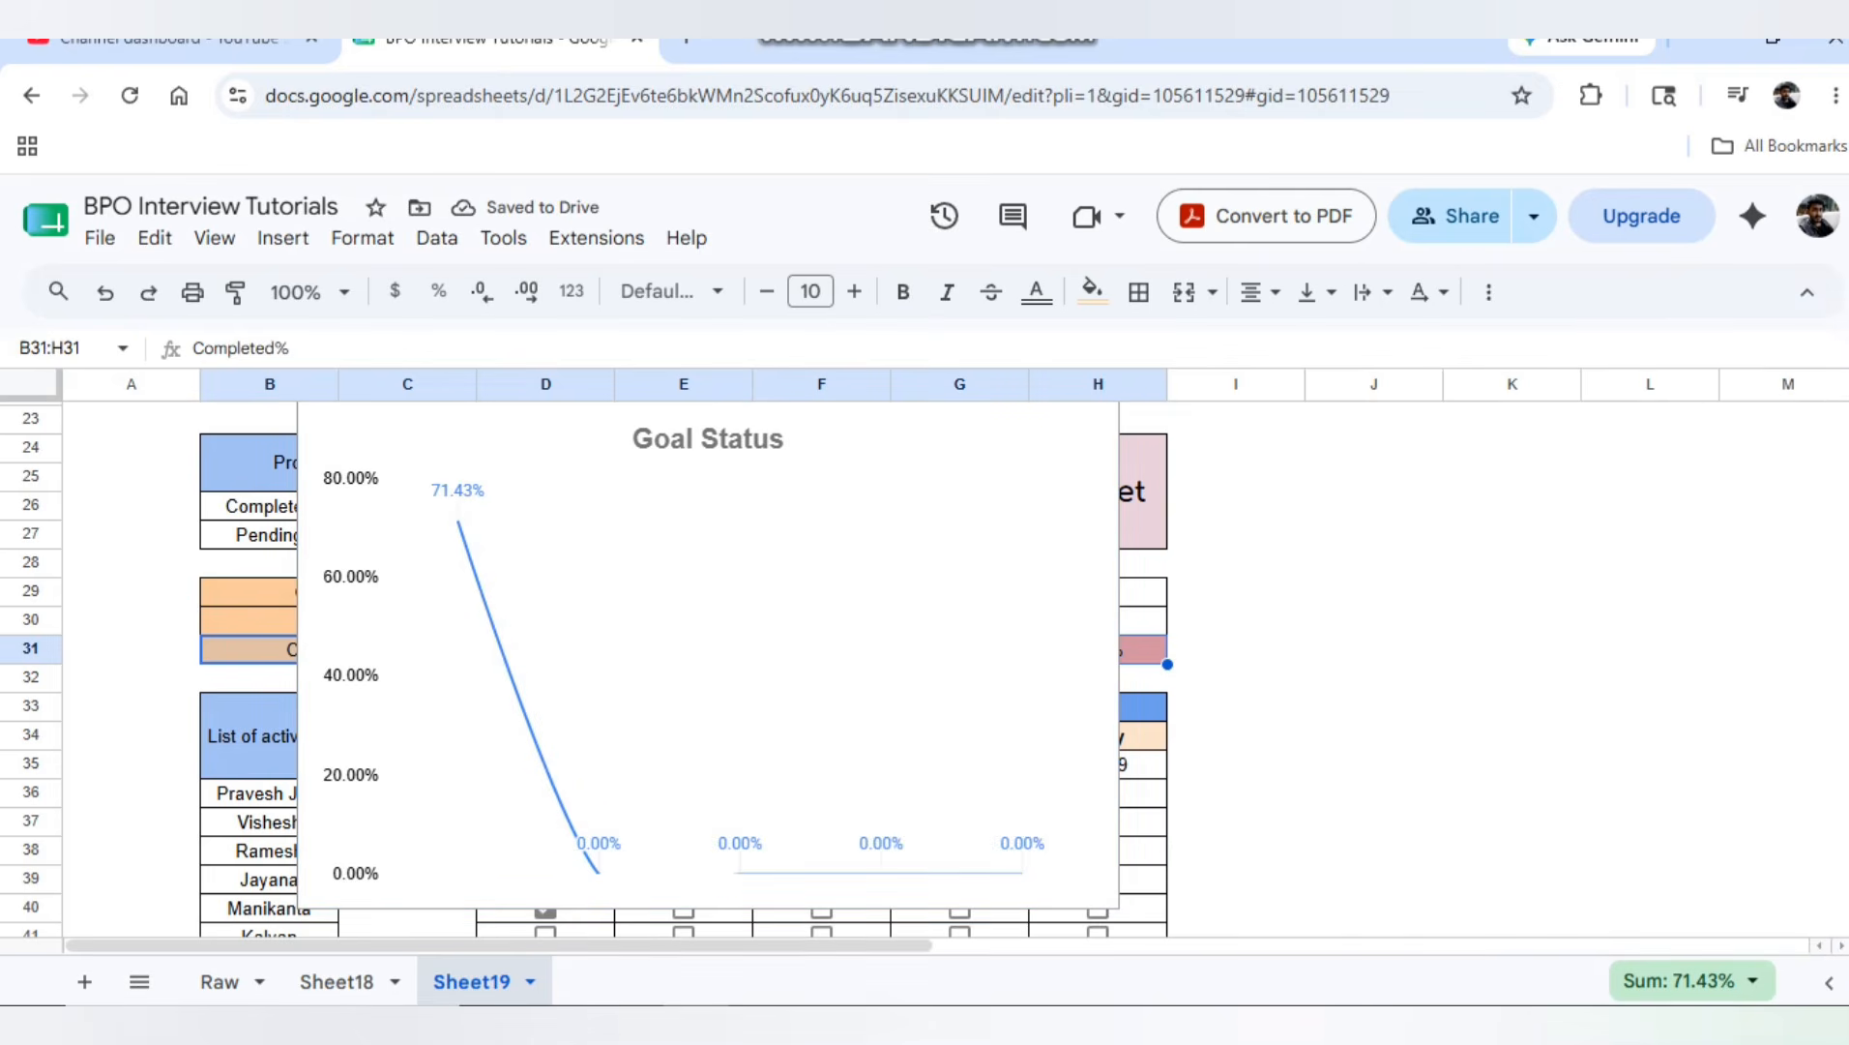
Set the chart's vertical axis minimum to 0 and maximum to 1, then close the chart editor
{"action": "left_click", "coordinate": [793, 619]}
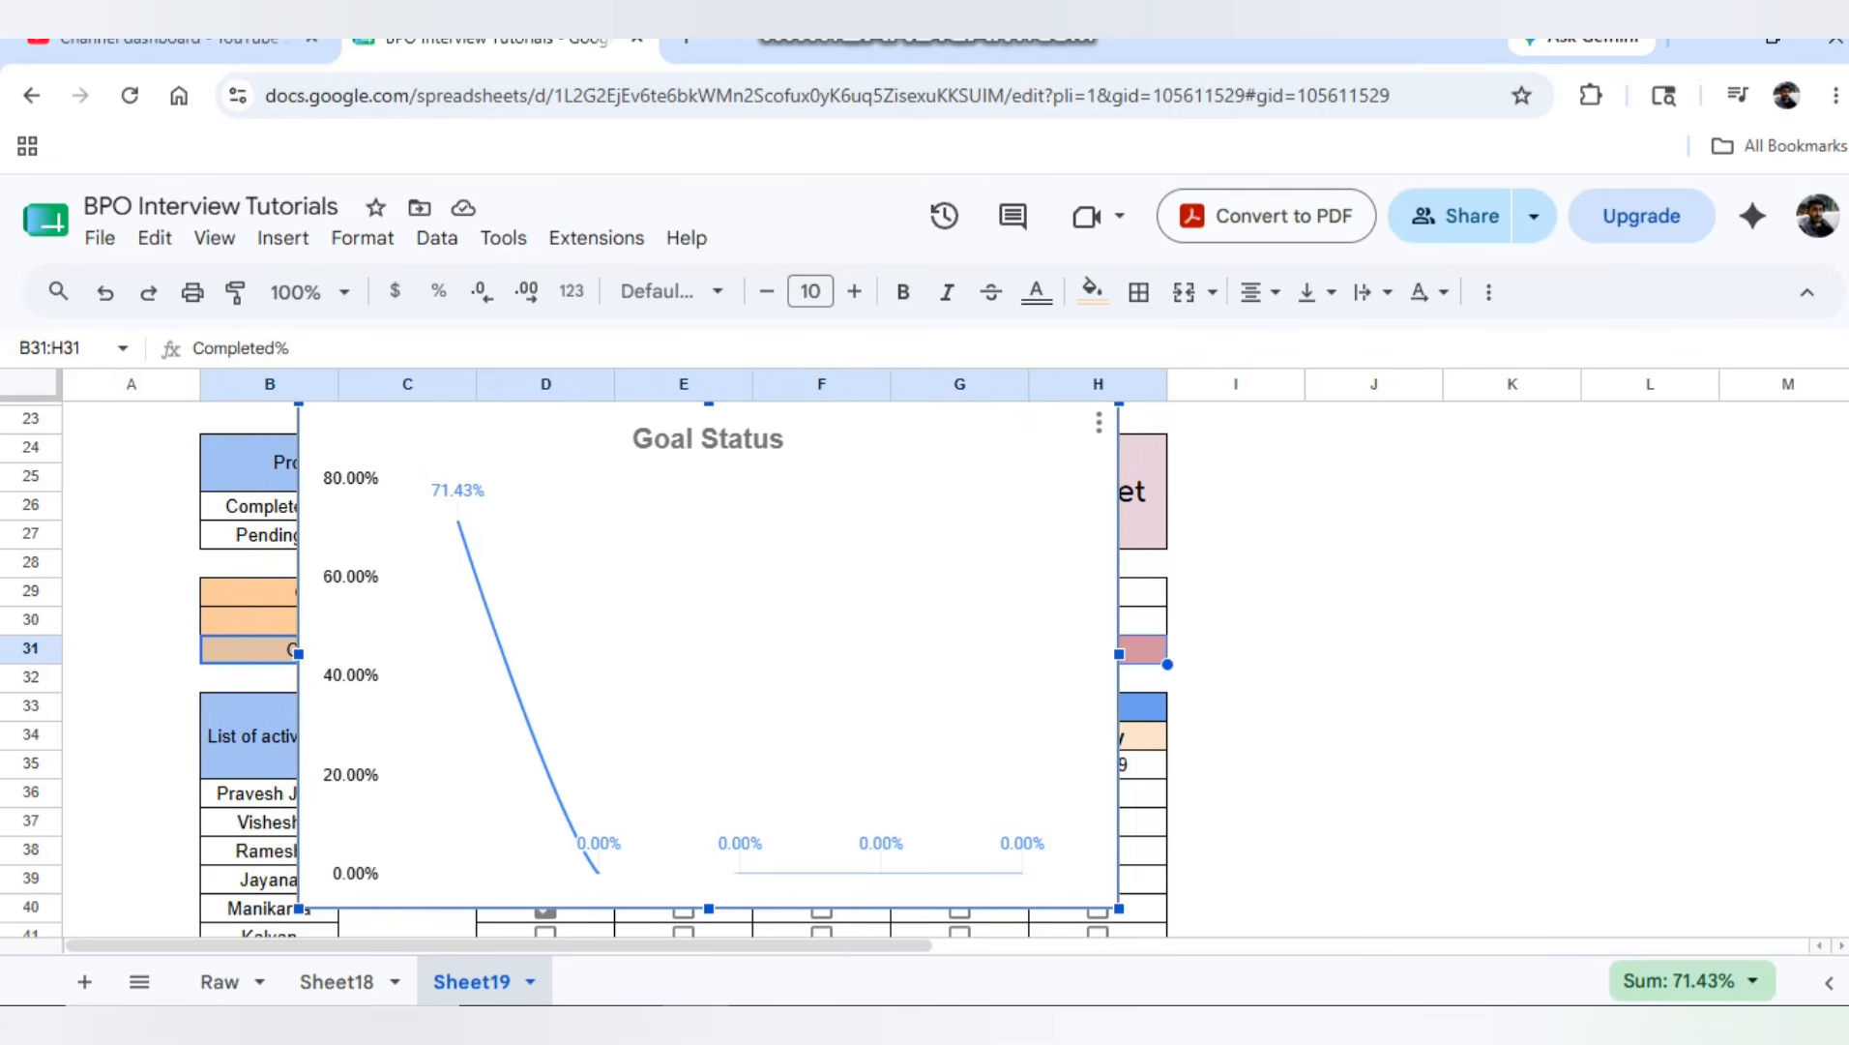
{"action": "double_click", "coordinate": [351, 675]}
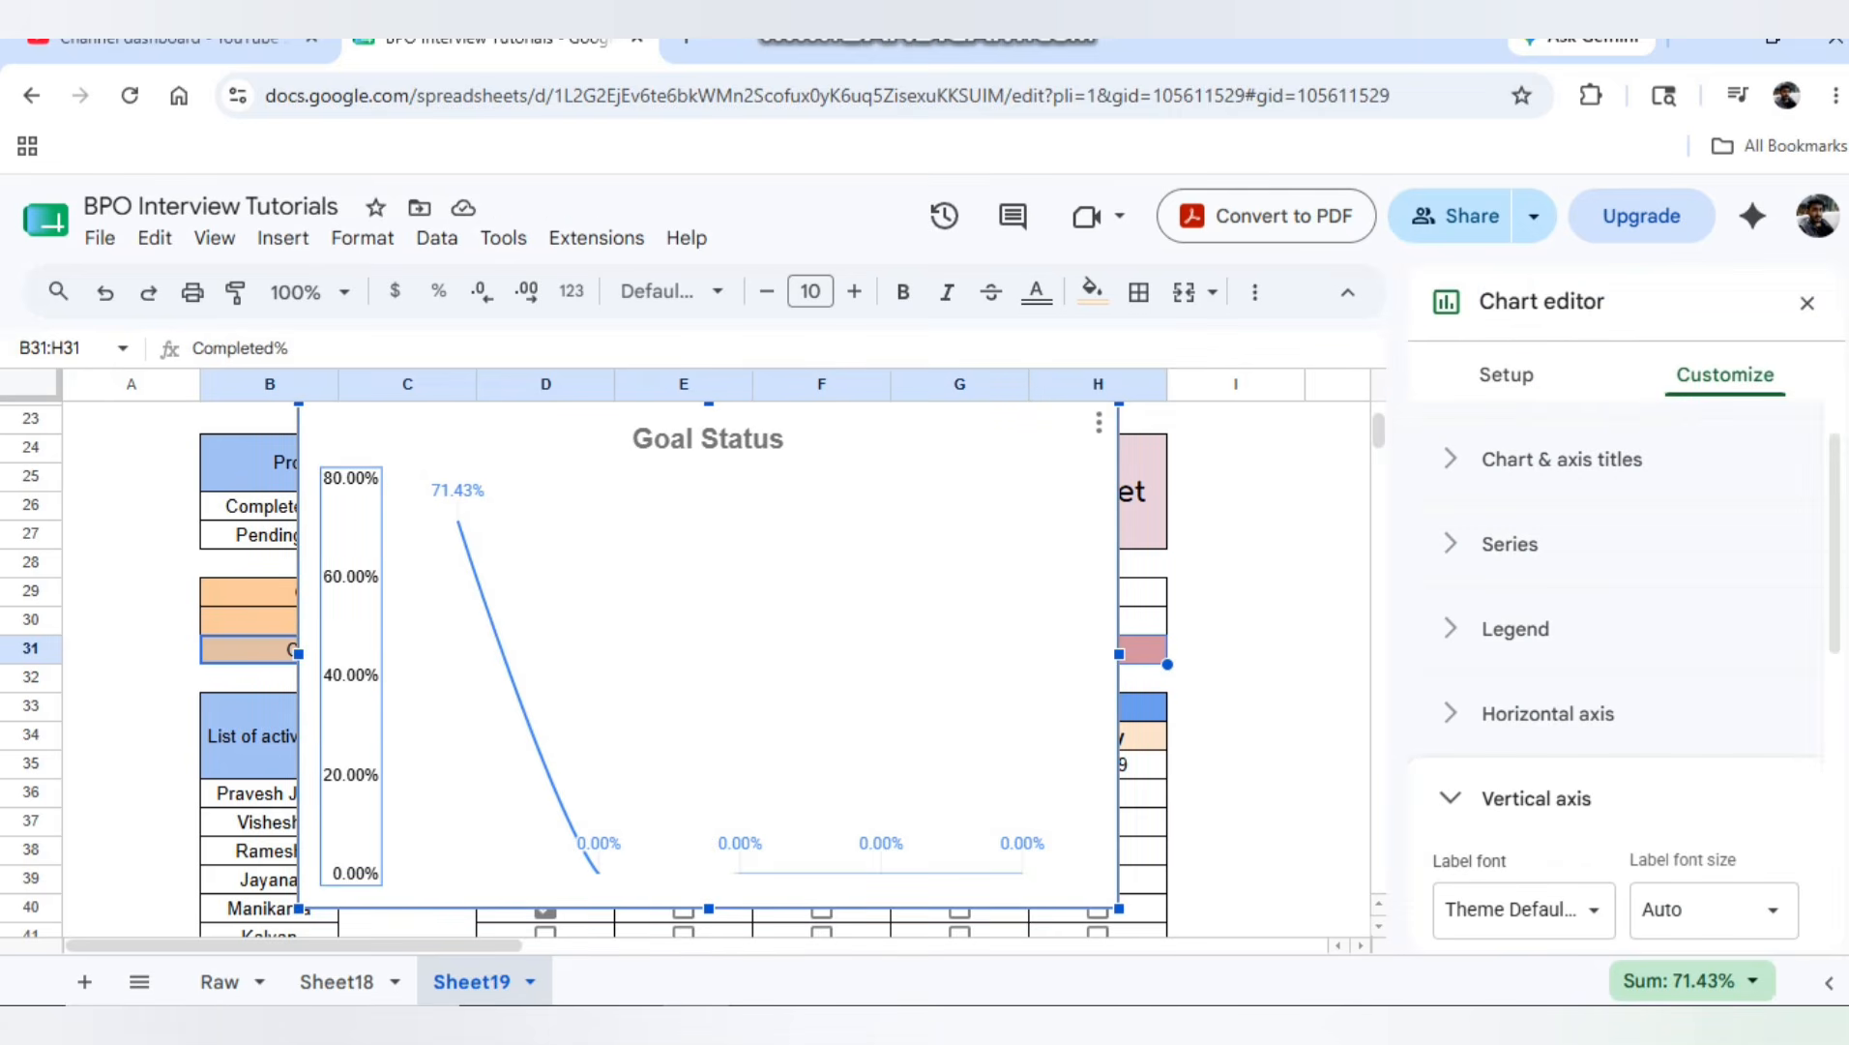
{"action": "scroll", "coordinate": [1615, 677], "scroll_direction": "down", "scroll_amount": 5}
{"action": "left_click", "coordinate": [1510, 760]}
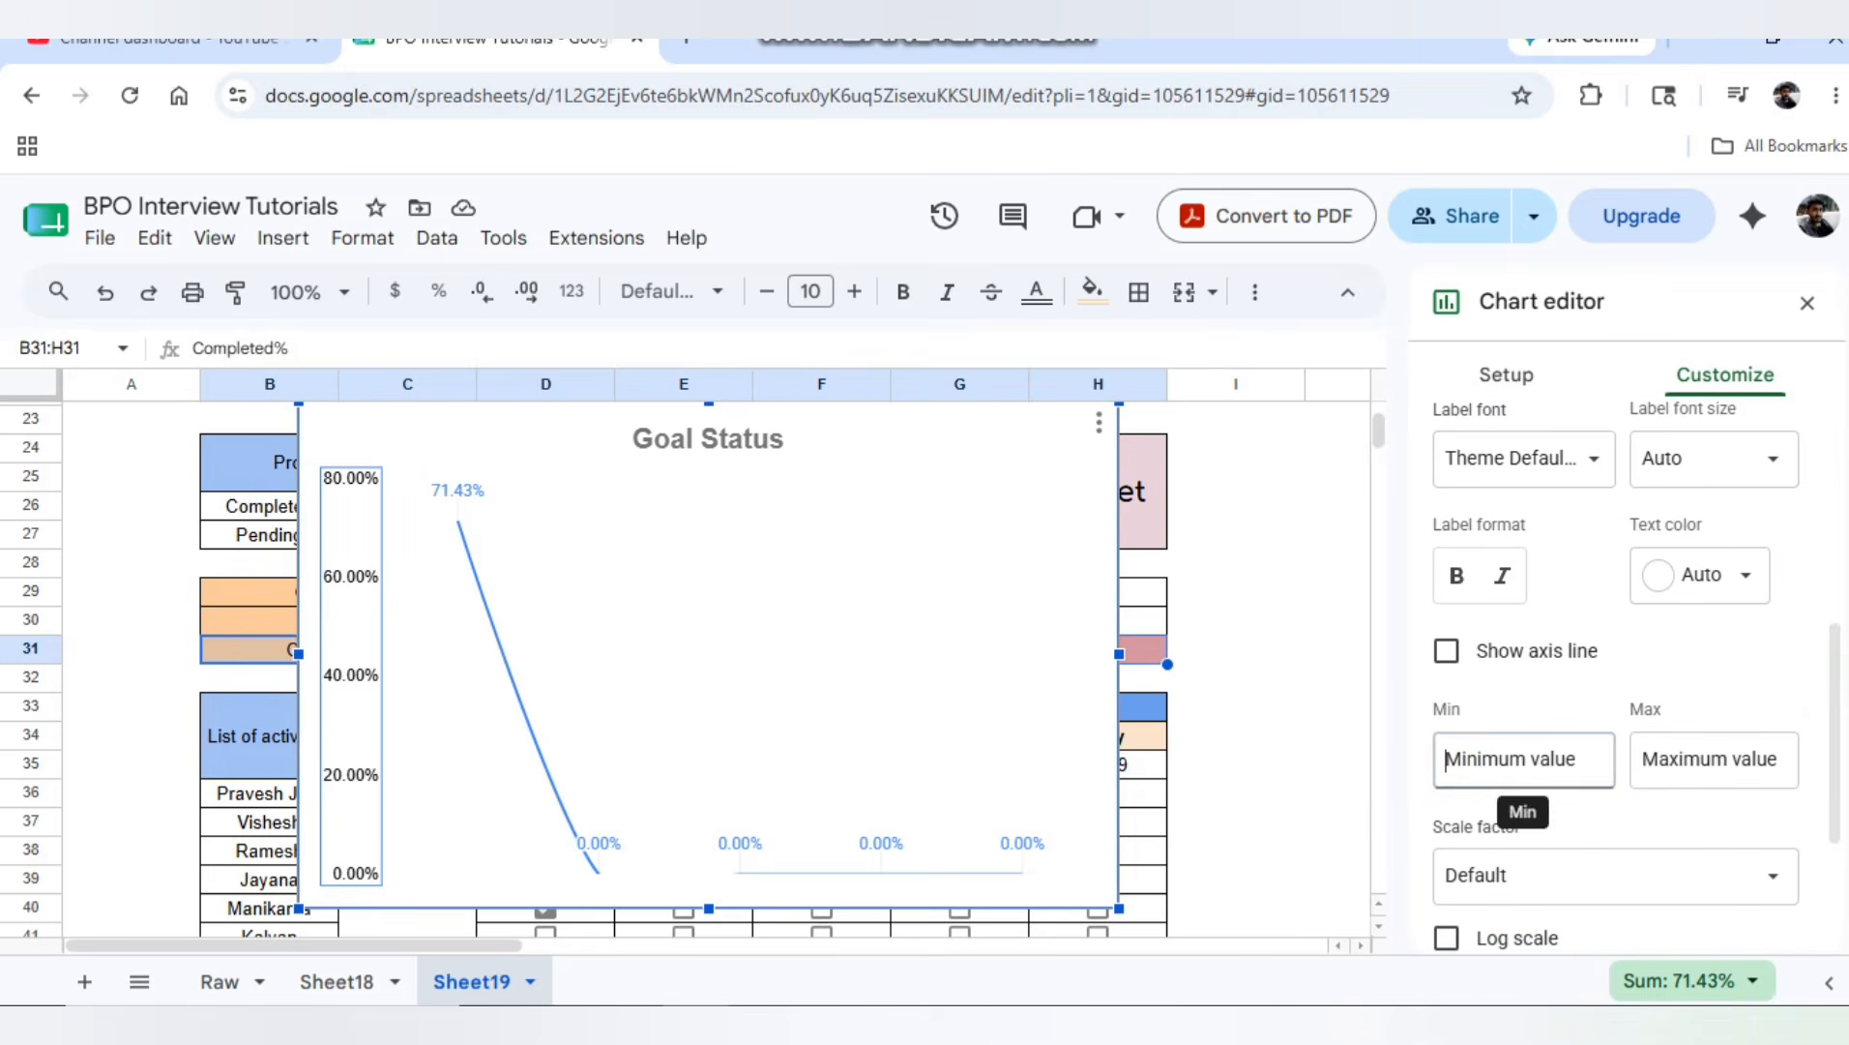
{"action": "type", "text": "0"}
{"action": "key", "text": "Tab"}
{"action": "type", "text": "1"}
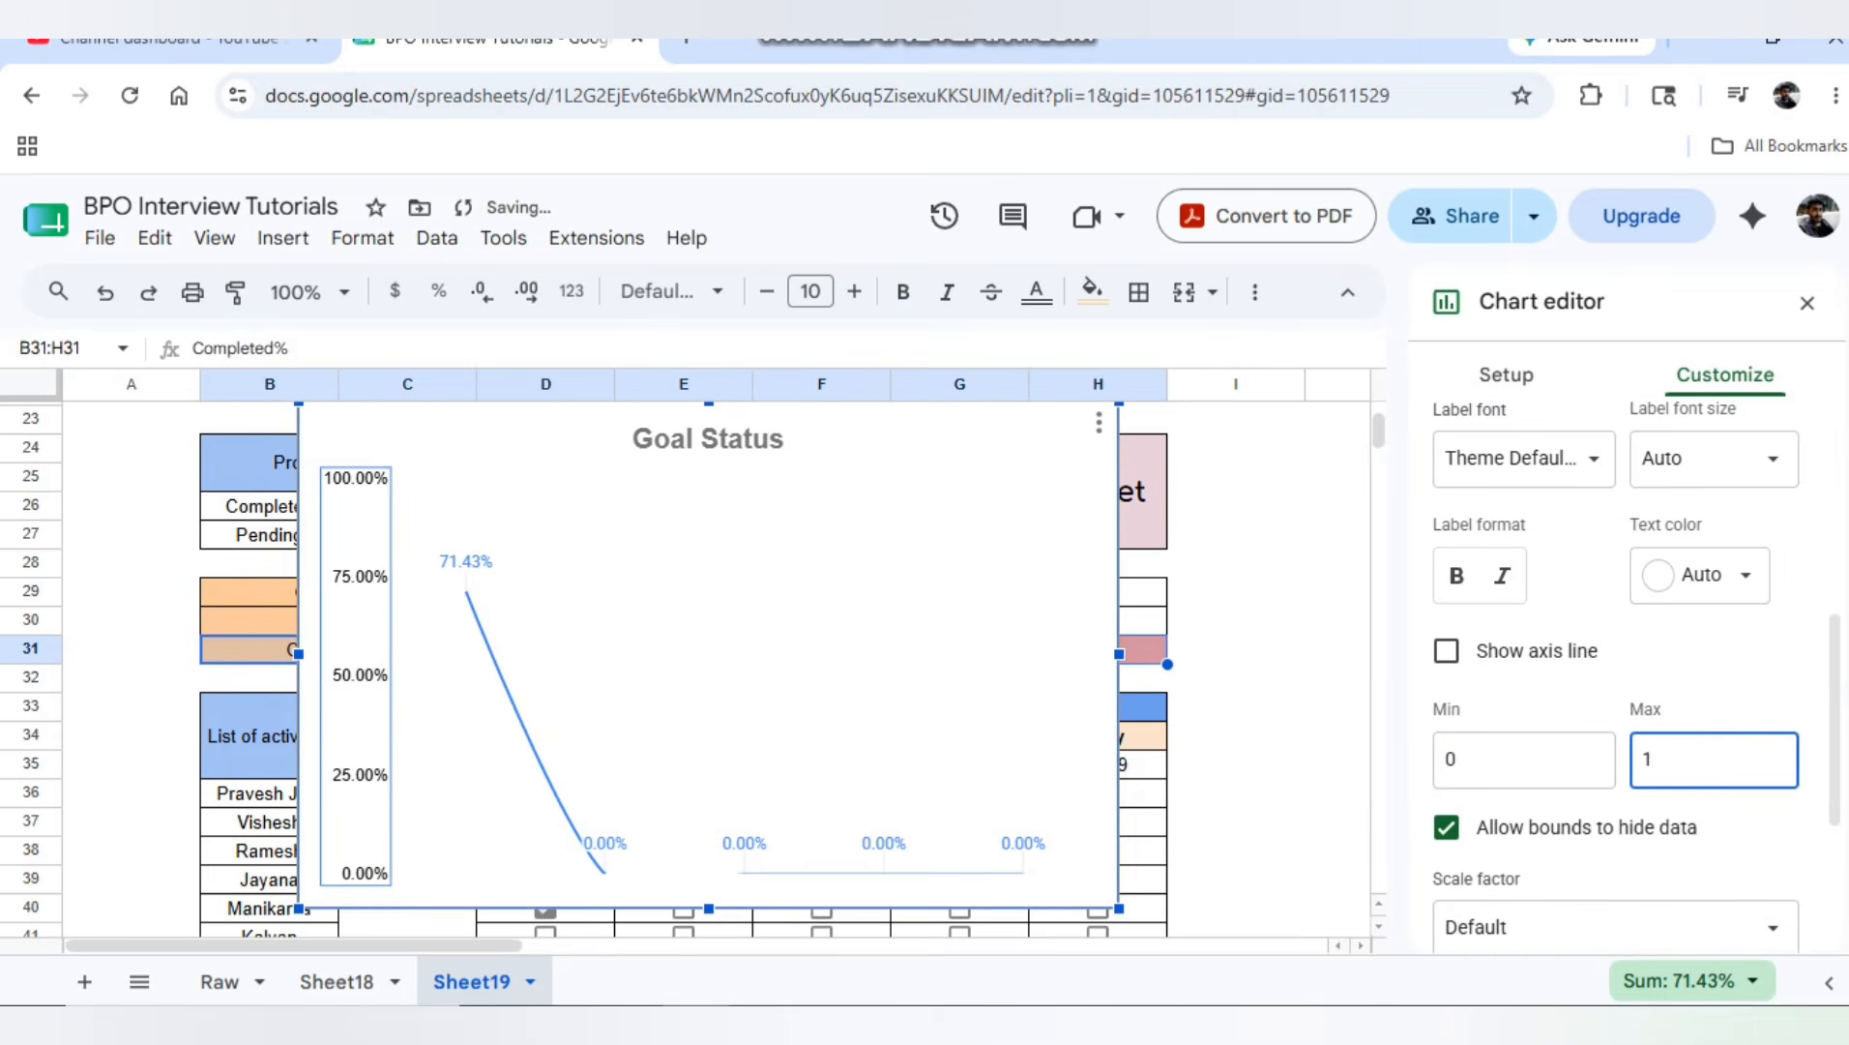
{"action": "left_click", "coordinate": [1025, 483]}
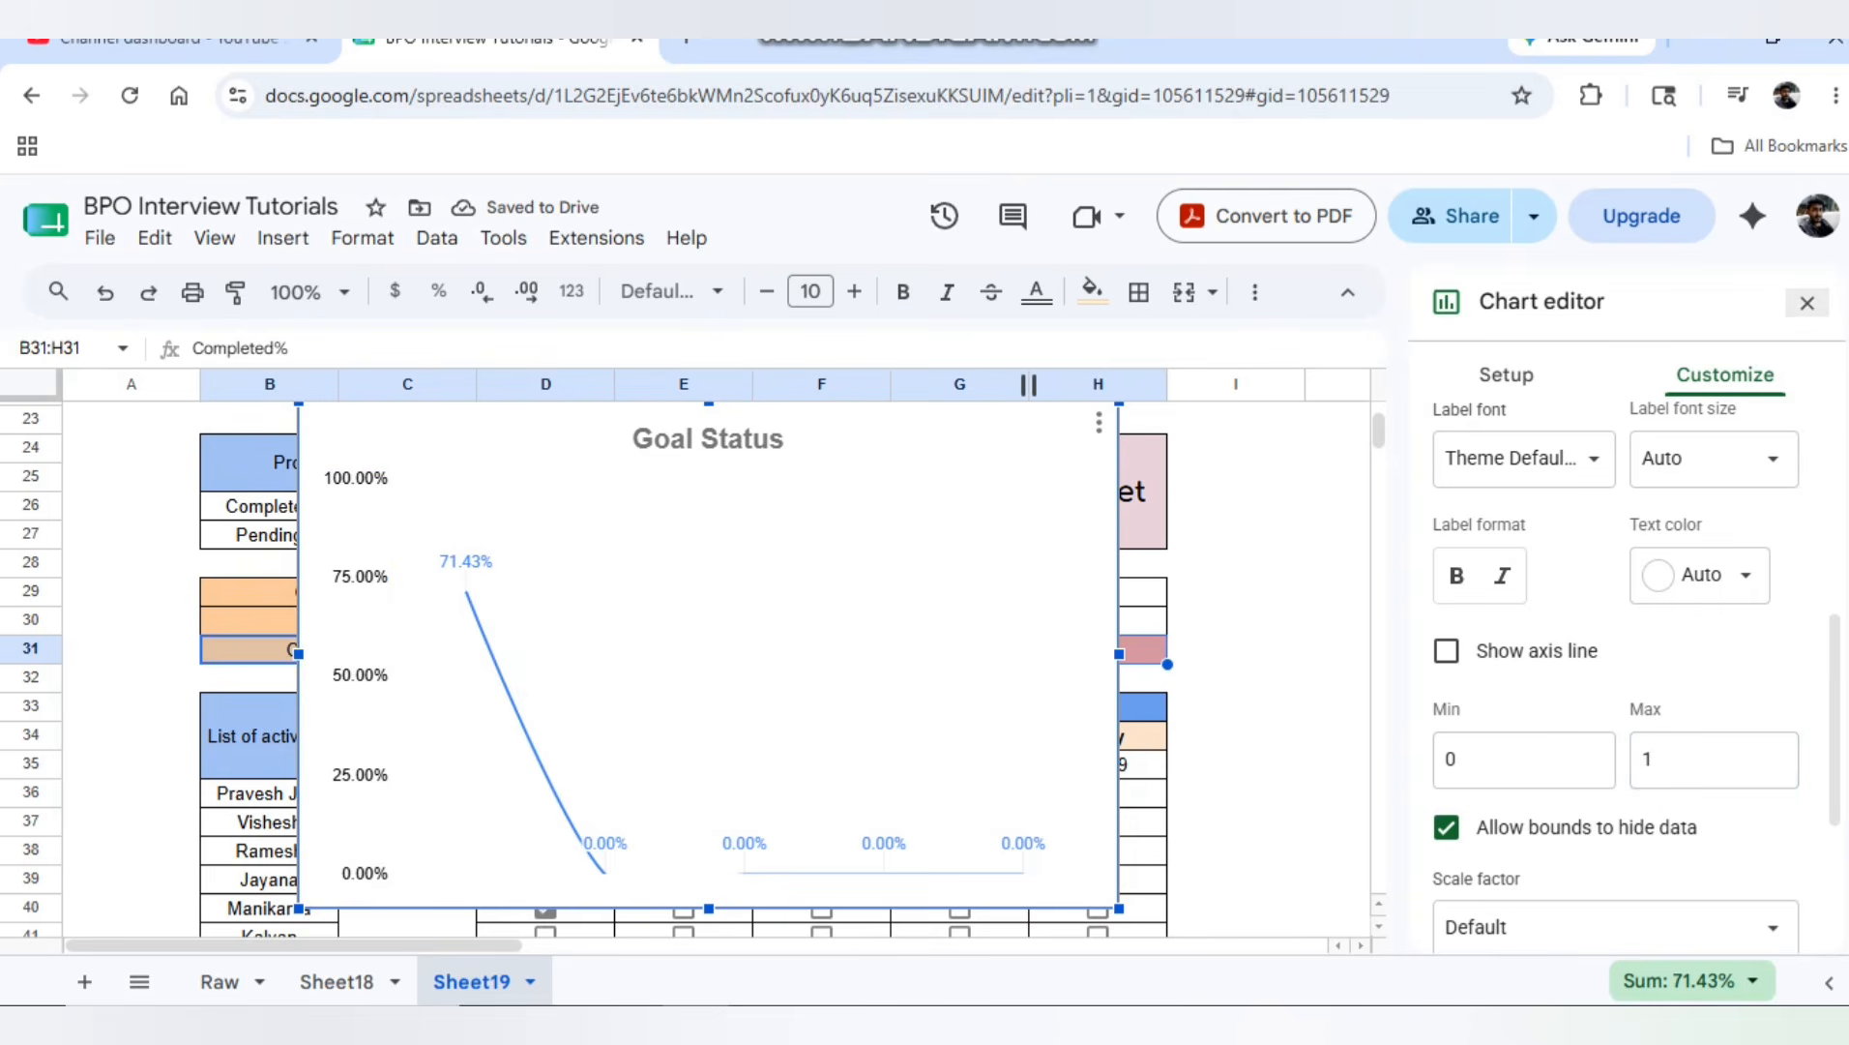
{"action": "left_click", "coordinate": [1807, 303]}
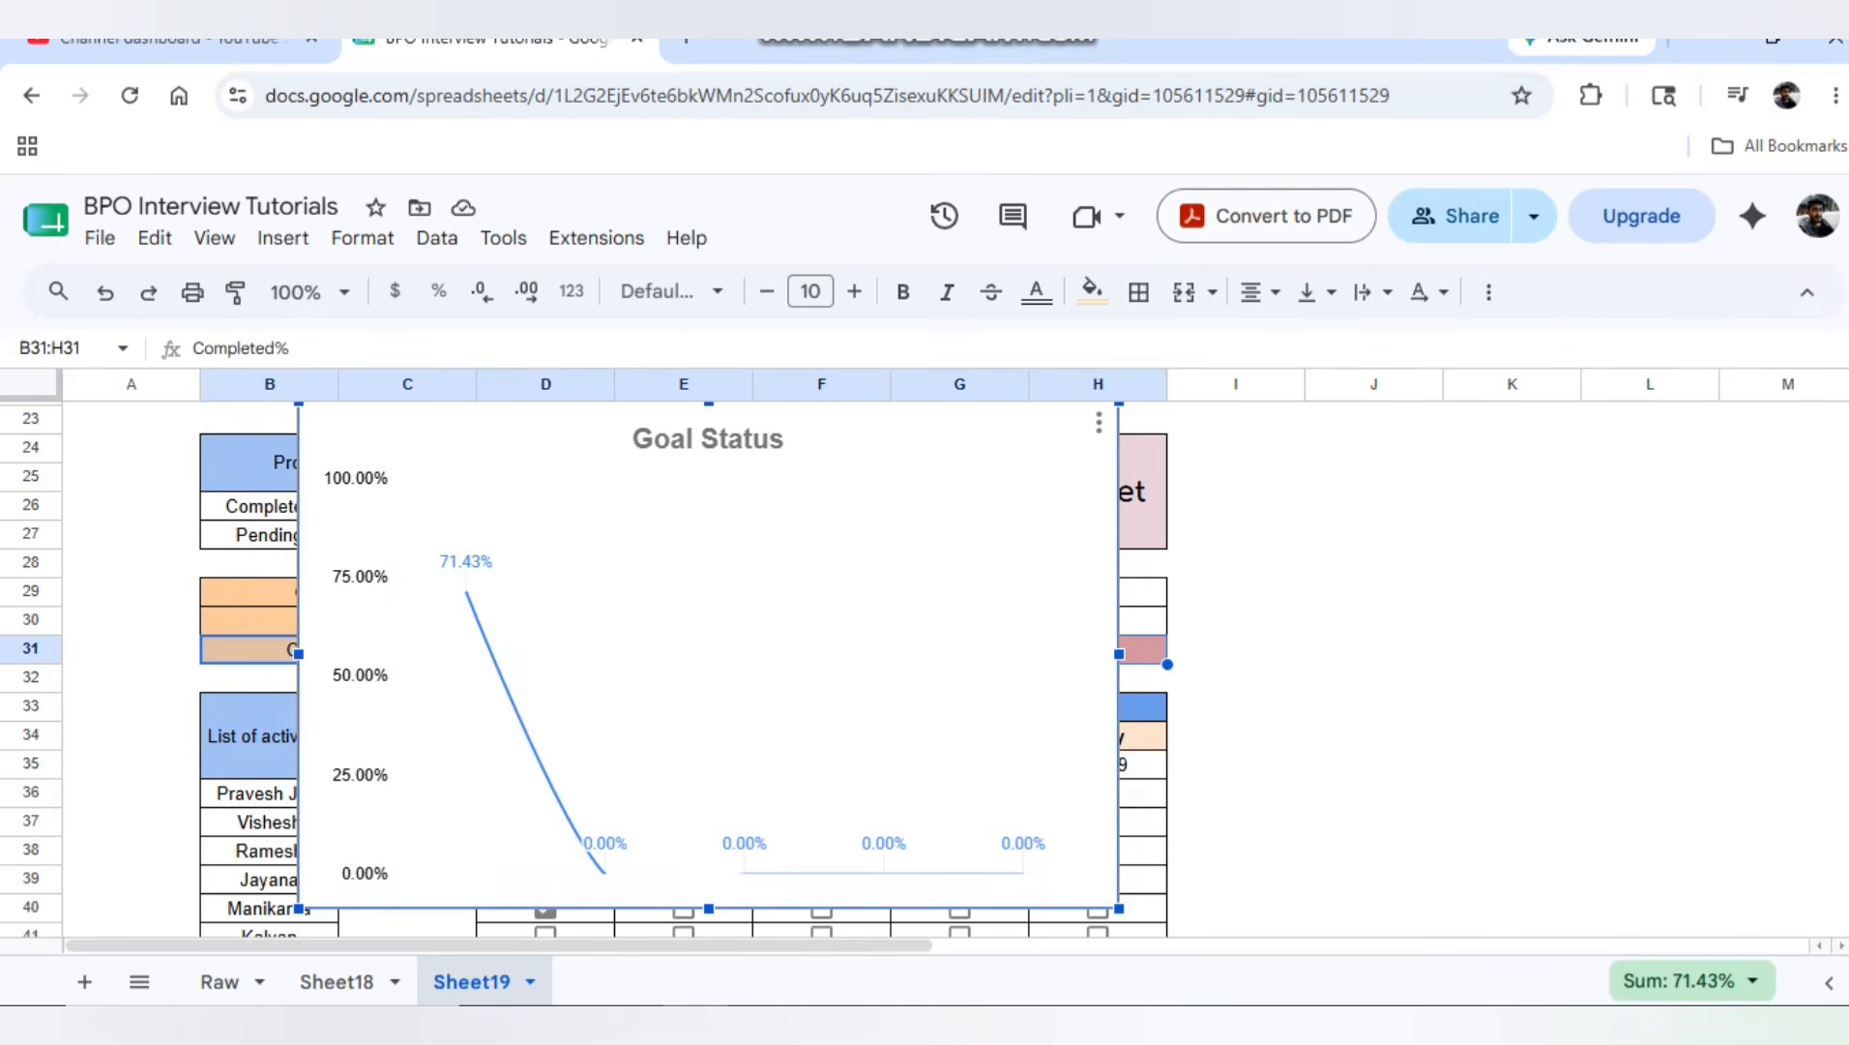
Shrink the Goal Status chart and place it beside the title banner over columns I to L, starting at row 24
{"action": "left_click_drag", "start_coordinate": [1119, 401], "coordinate": [808, 593]}
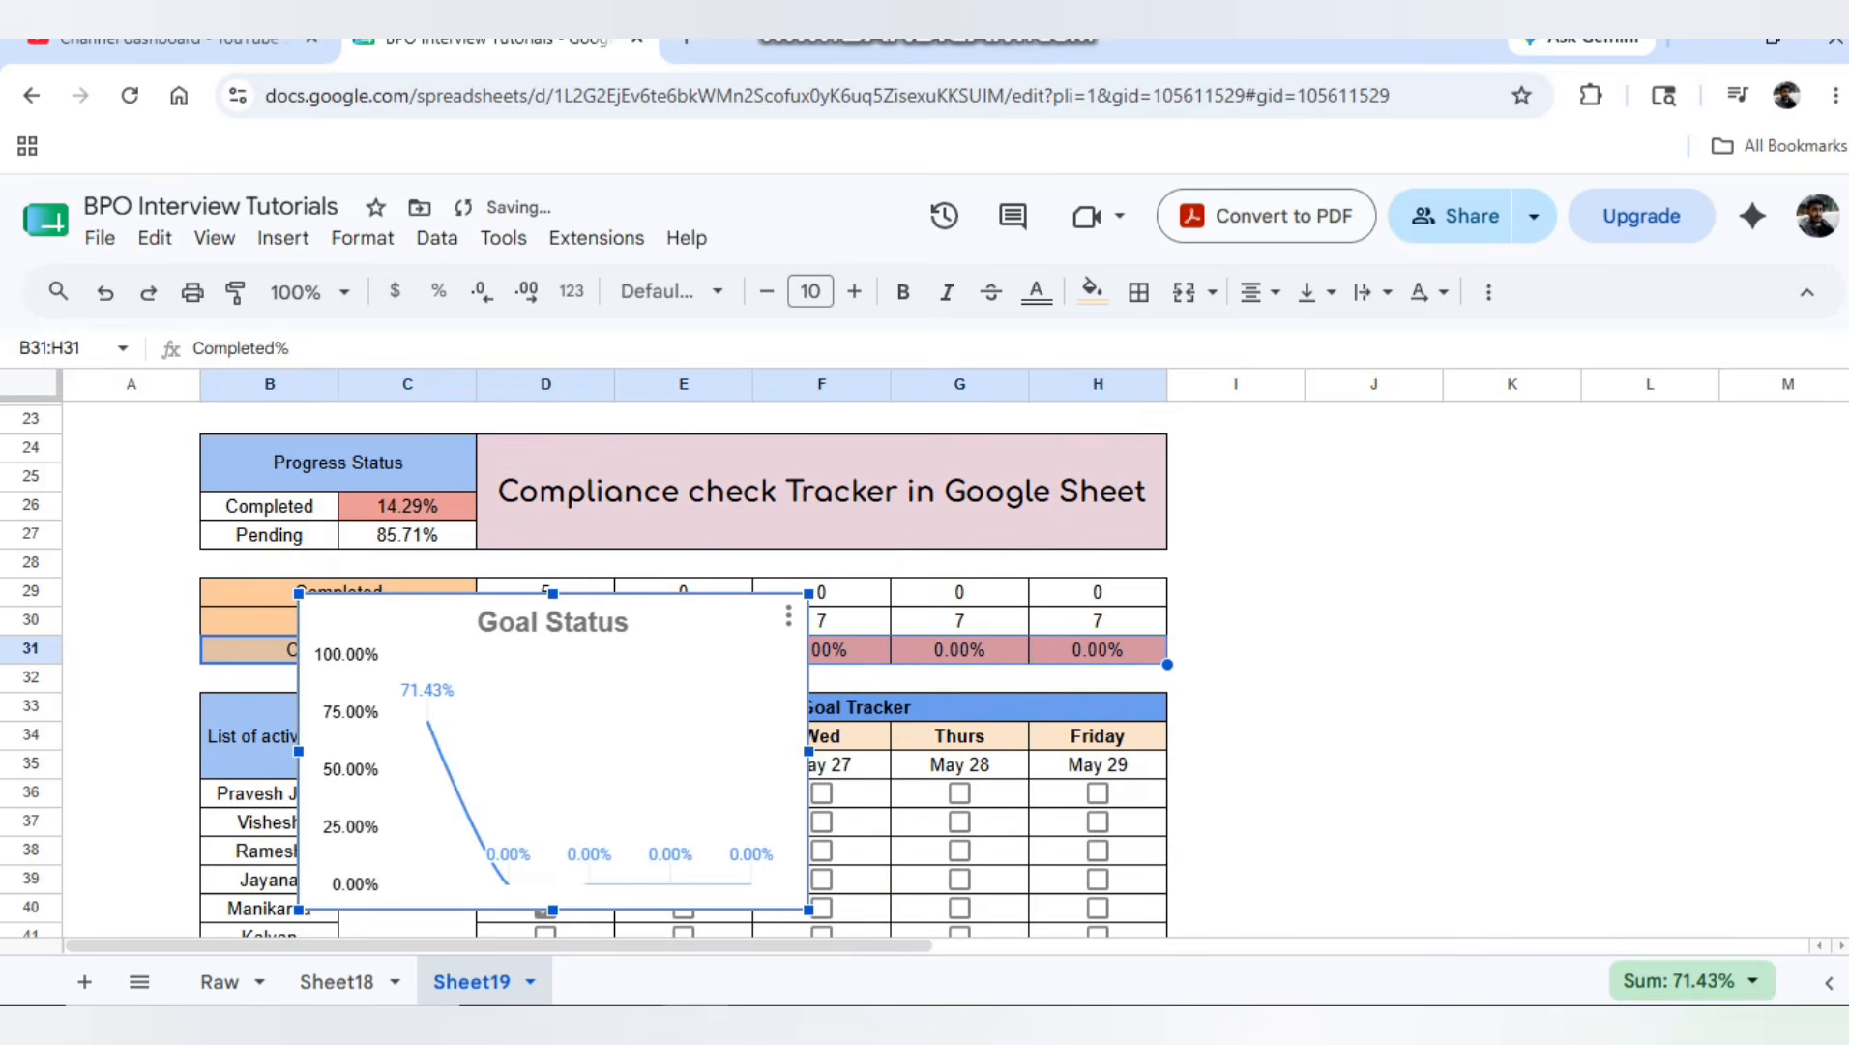
{"action": "left_click_drag", "start_coordinate": [648, 716], "coordinate": [1545, 559]}
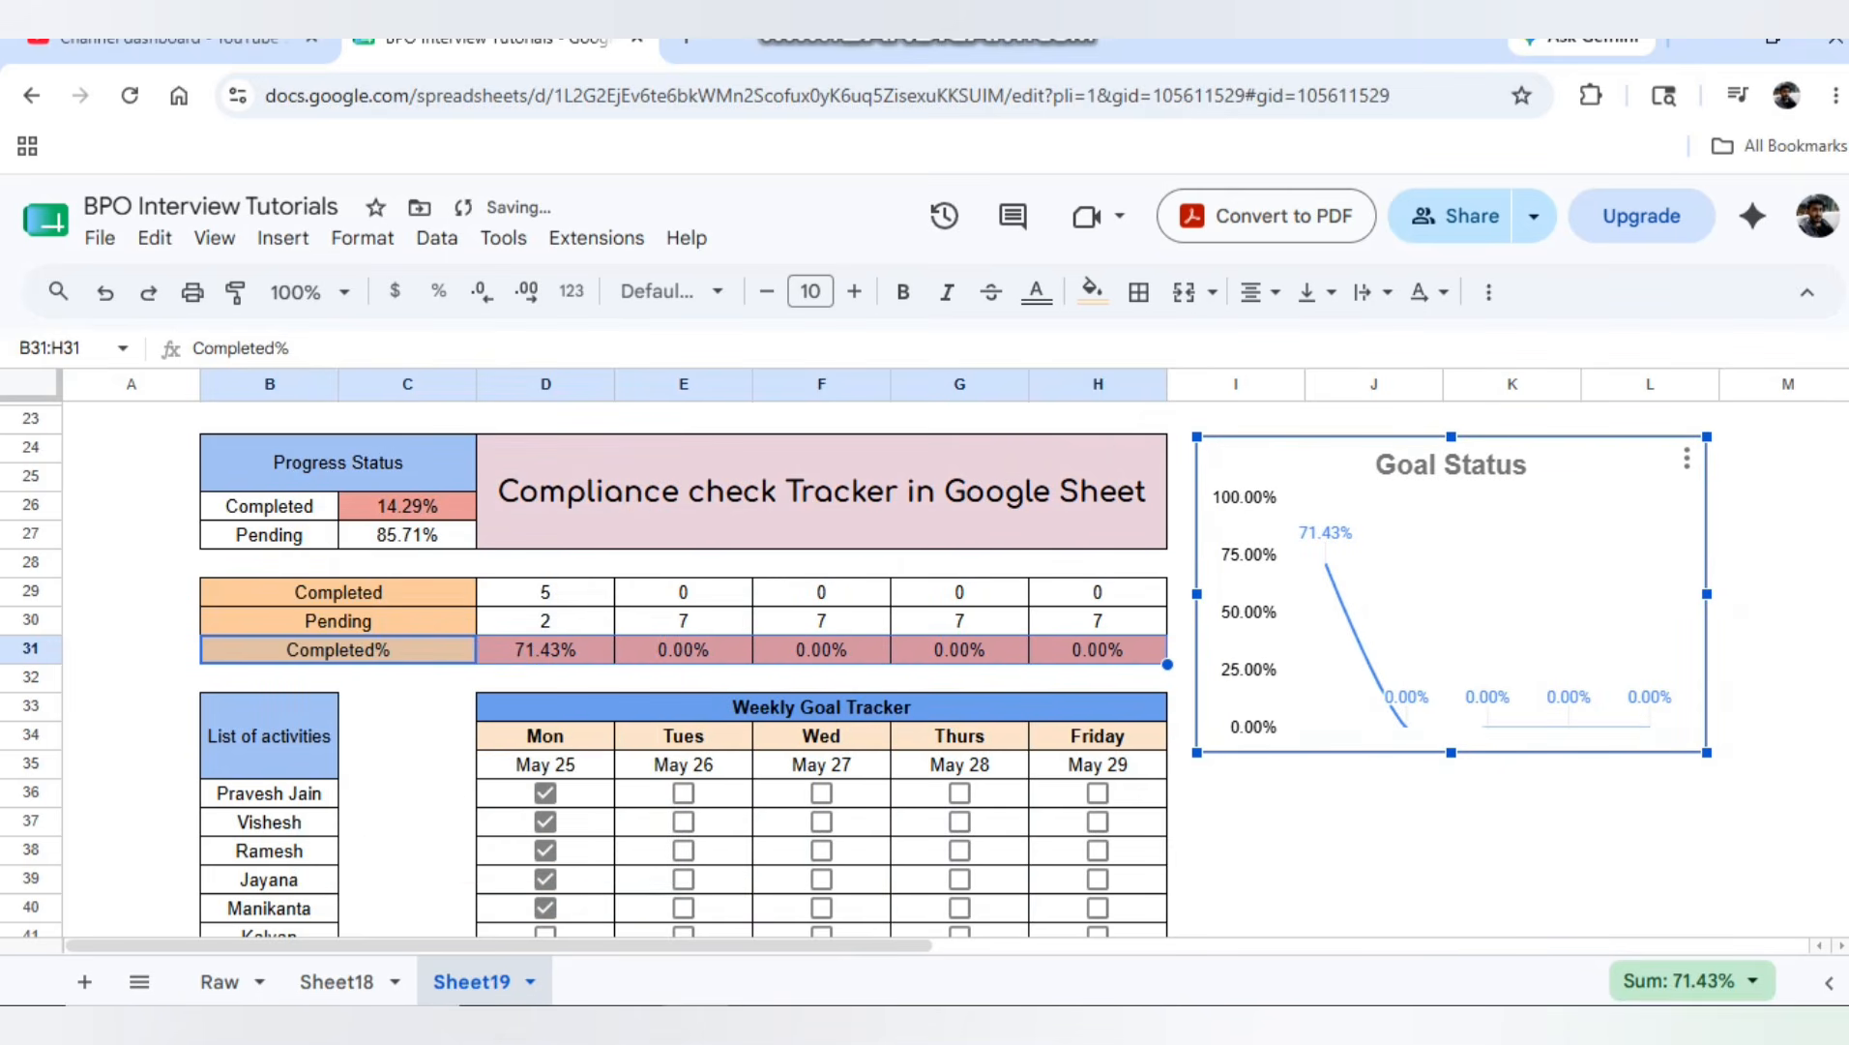
Tick the Tuesday checkboxes E36:E37 and the Wednesday checkboxes F38:F40 in the Weekly Goal Tracker
{"action": "left_click", "coordinate": [684, 793]}
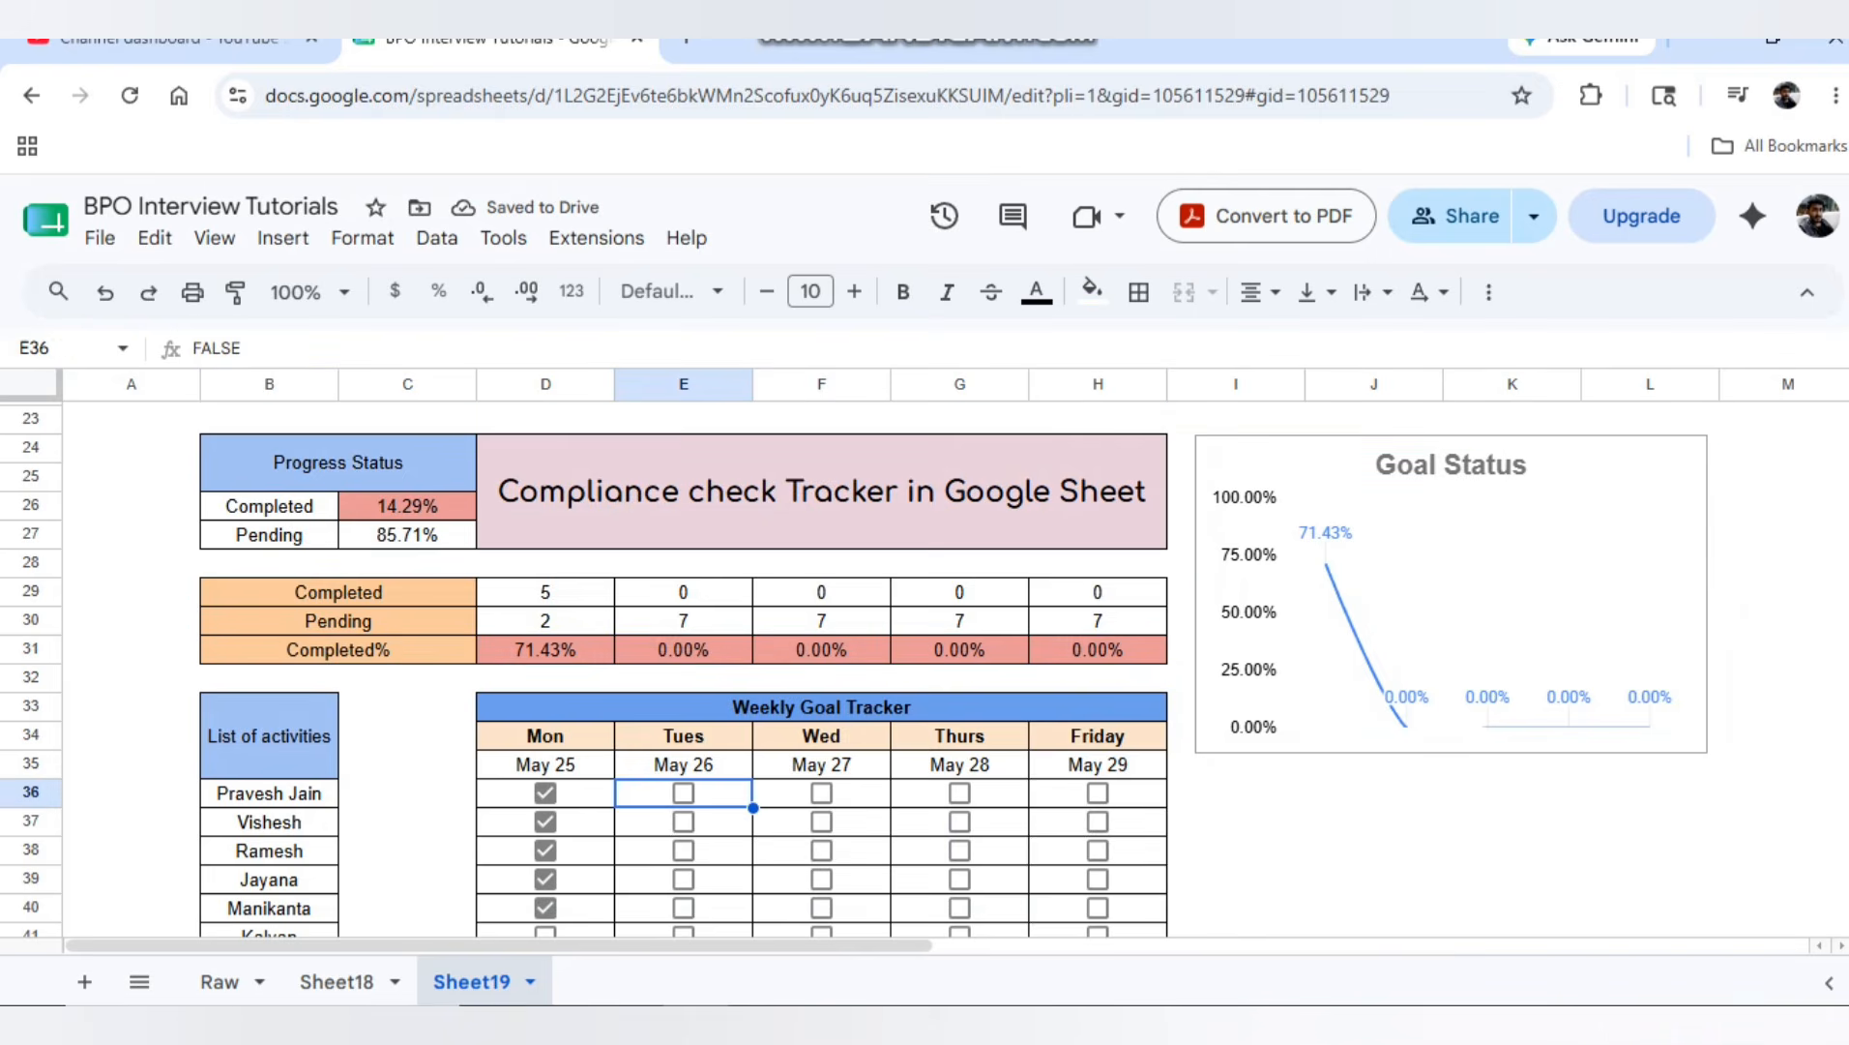
{"action": "left_click", "coordinate": [684, 822]}
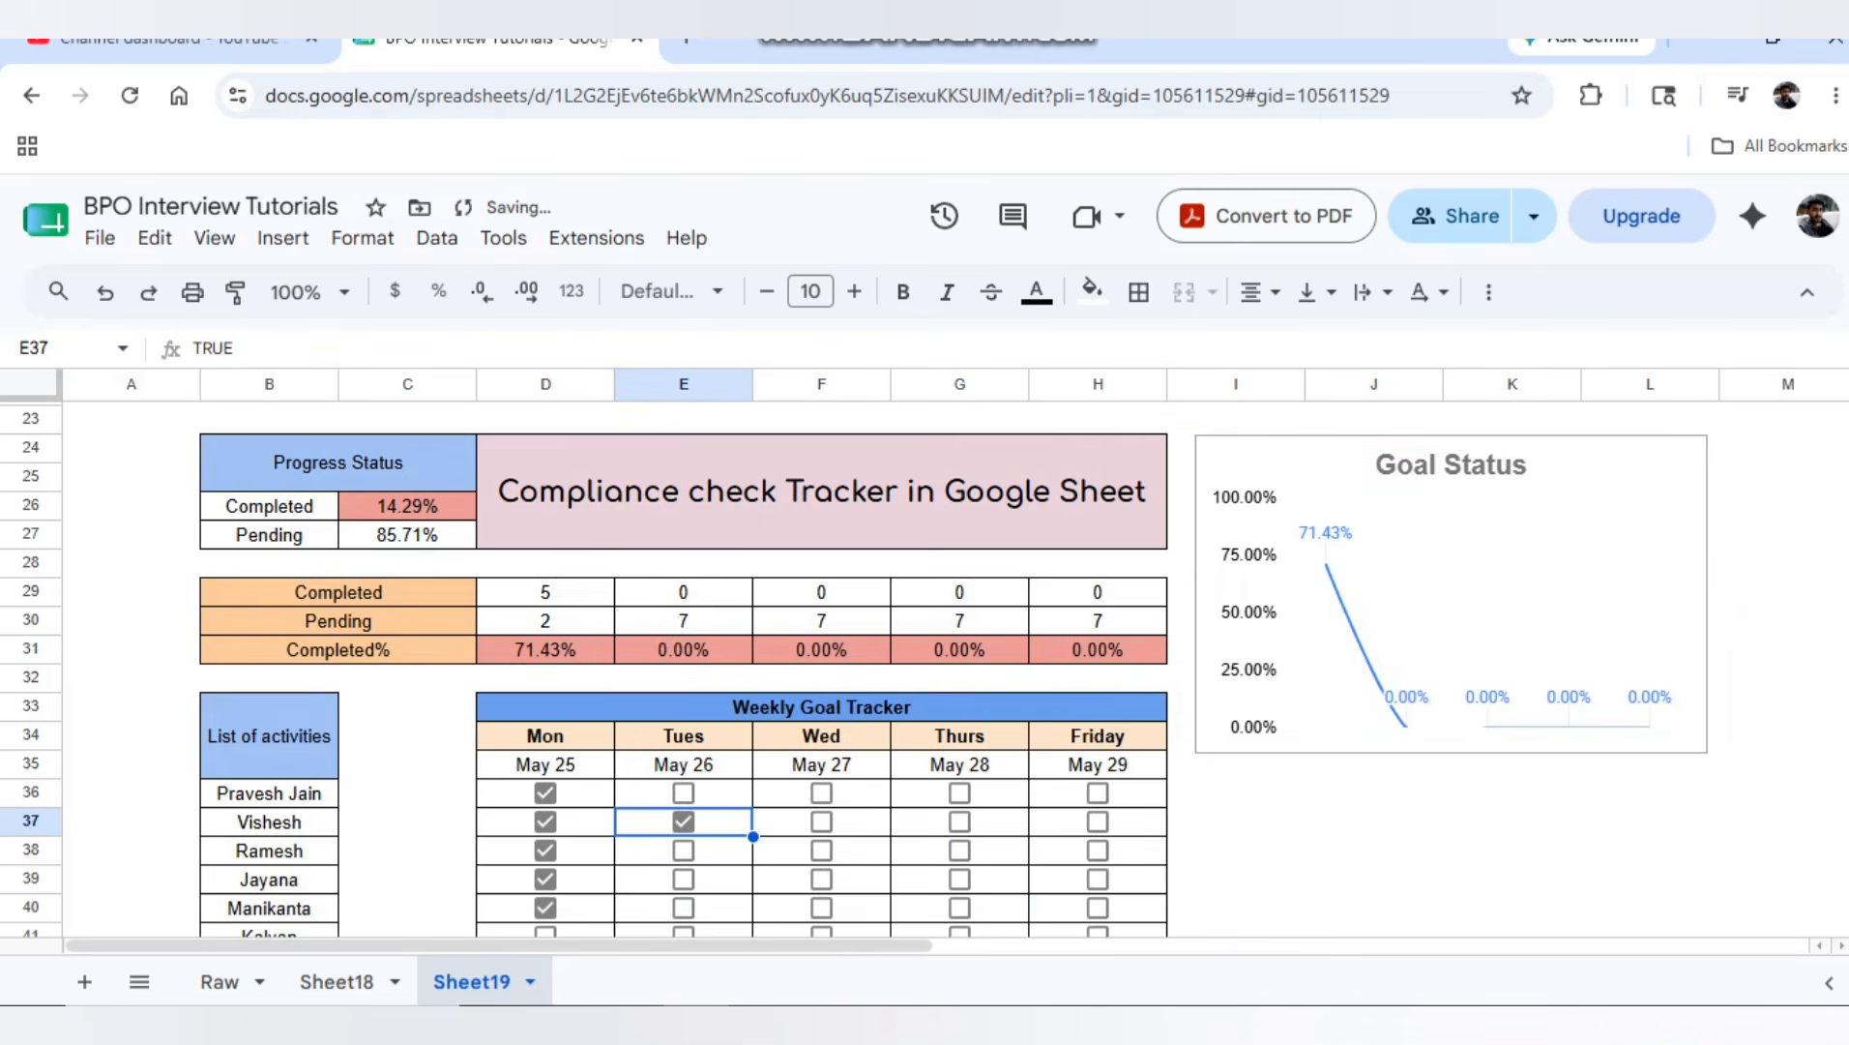
{"action": "left_click", "coordinate": [684, 793]}
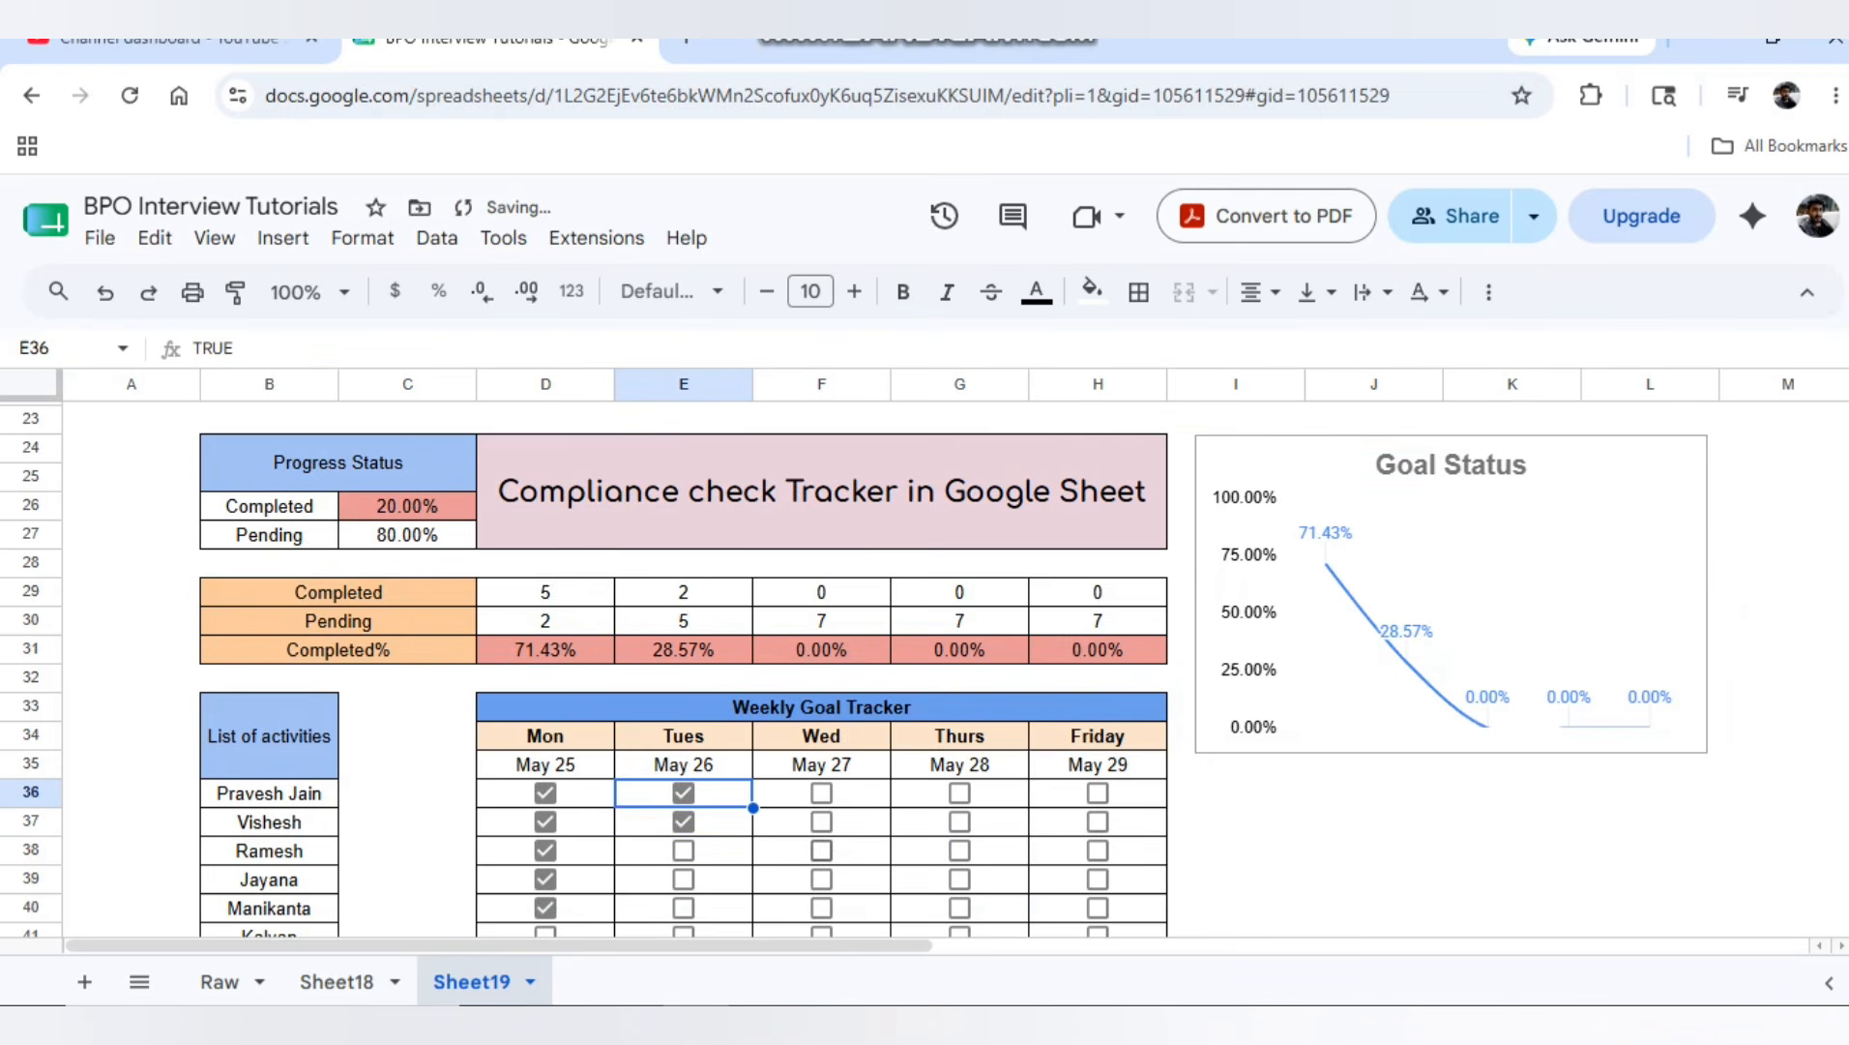
{"action": "left_click", "coordinate": [821, 850]}
{"action": "left_click", "coordinate": [822, 907]}
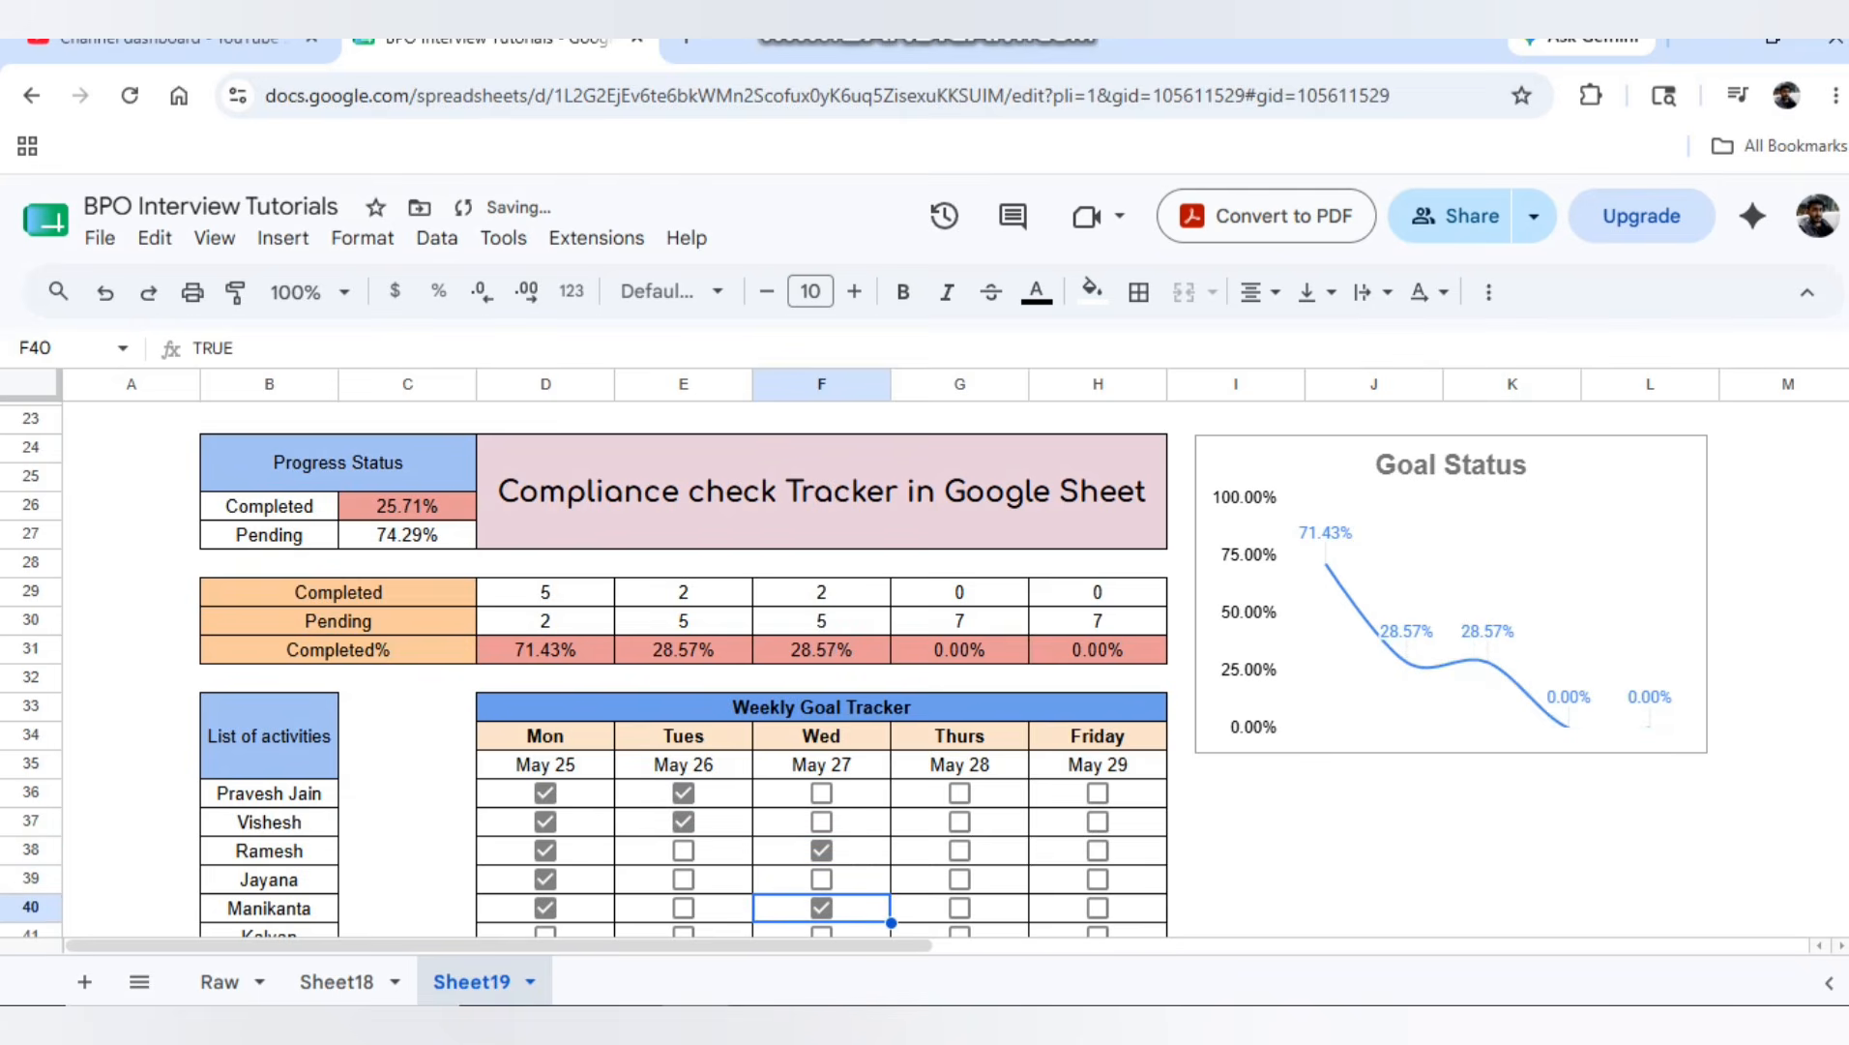
{"action": "left_click", "coordinate": [821, 879]}
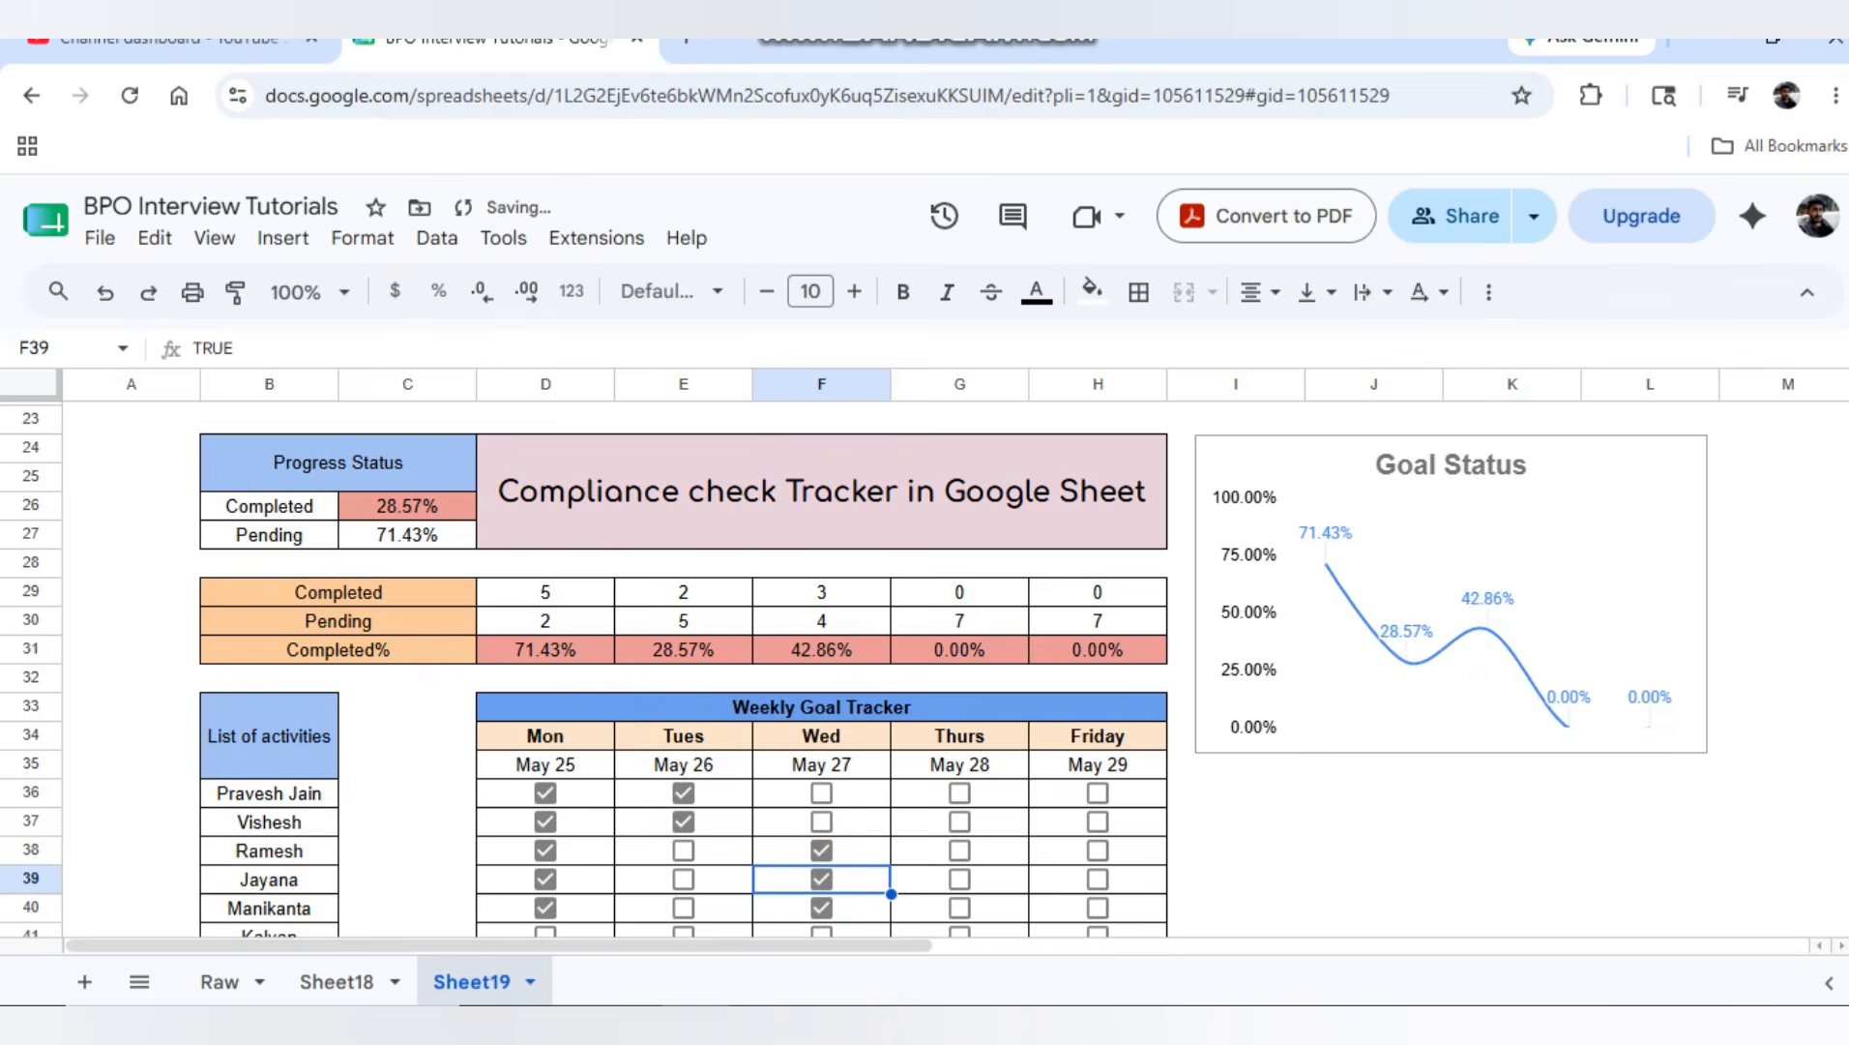
Tick the Thursday checkbox G37 and the Friday checkboxes H36:H40 in the Weekly Goal Tracker
{"action": "left_click", "coordinate": [960, 821]}
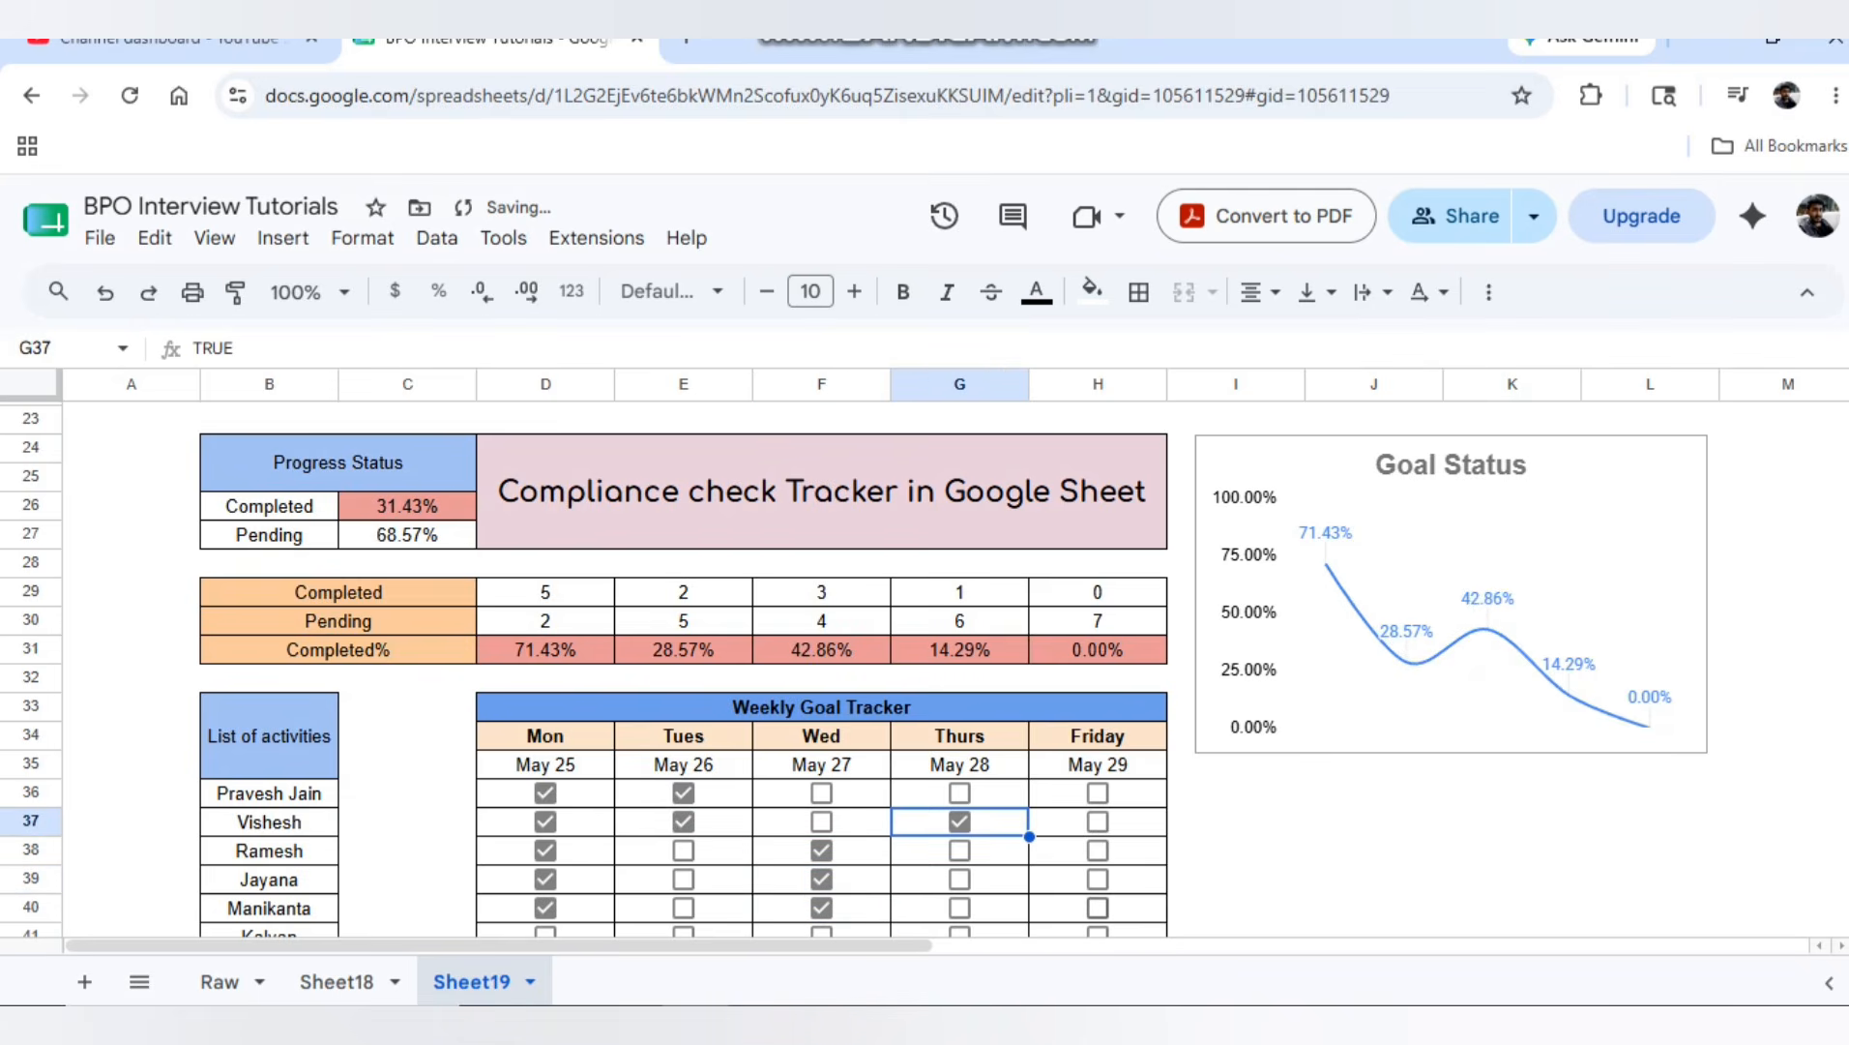
{"action": "left_click", "coordinate": [1098, 907]}
{"action": "left_click", "coordinate": [1098, 879]}
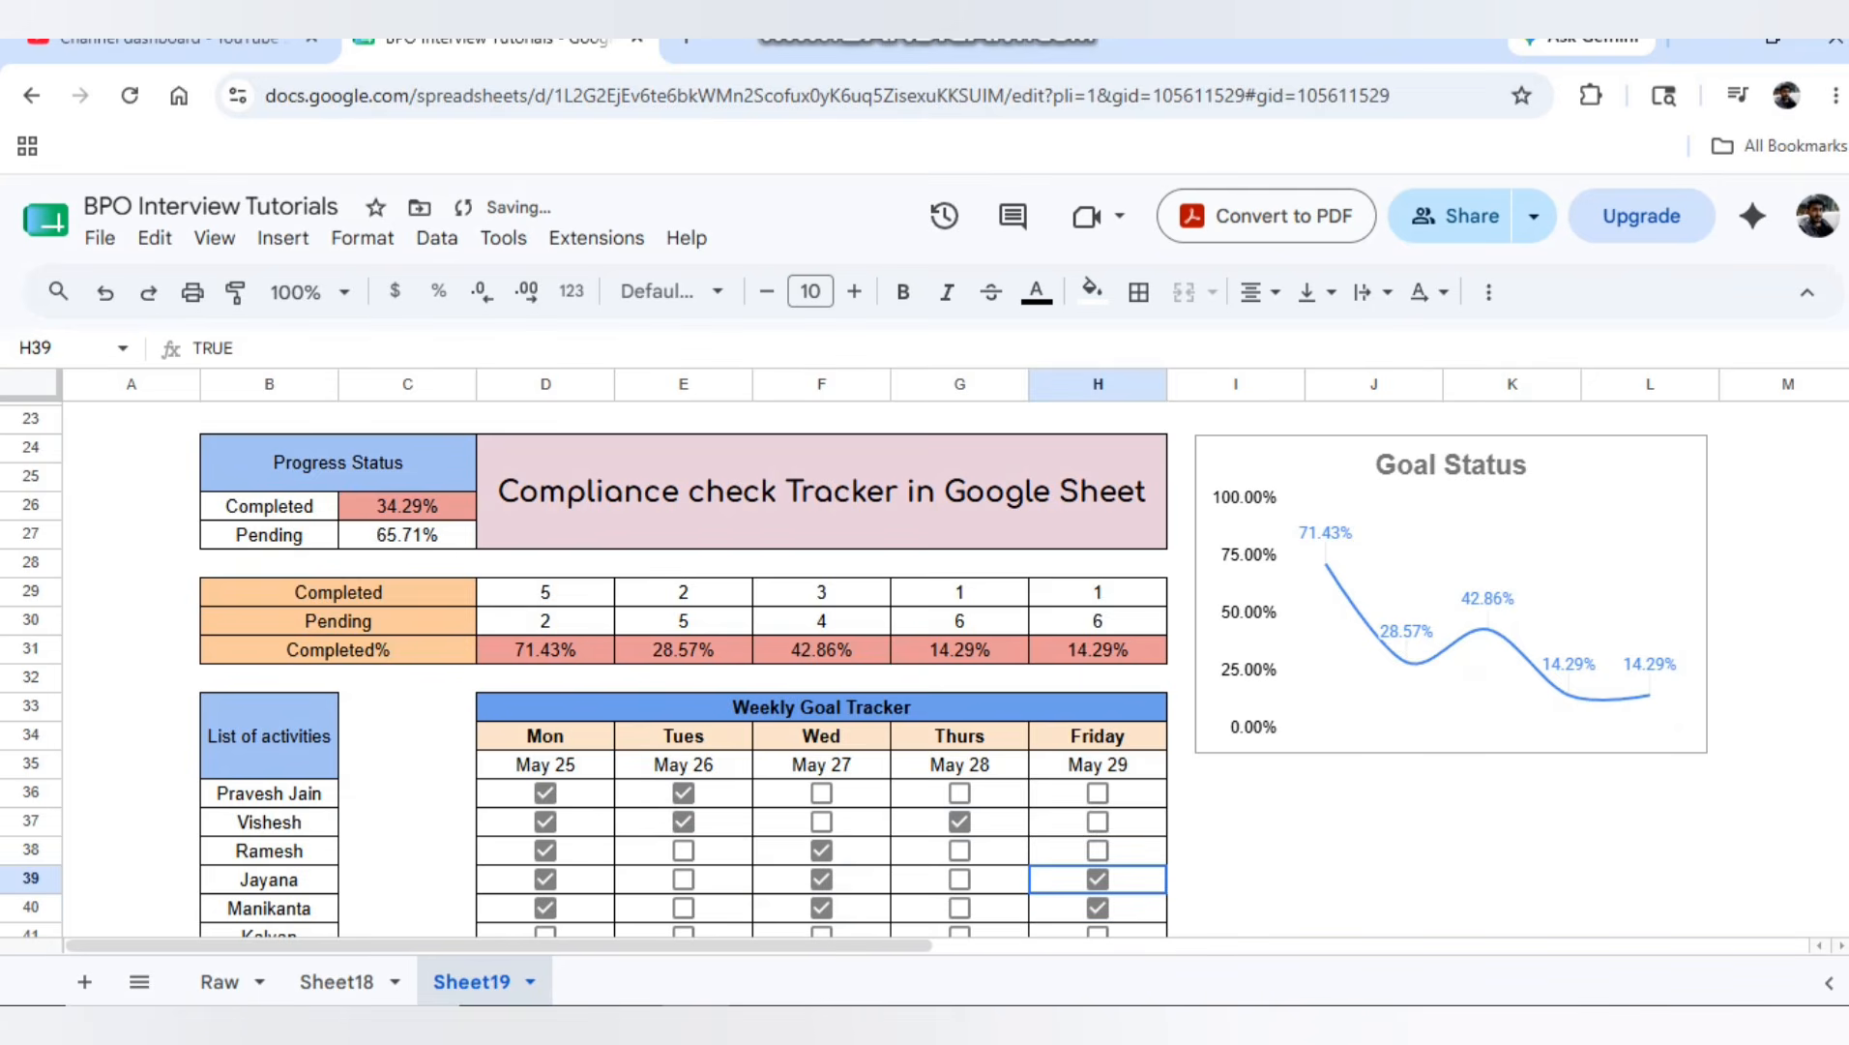
{"action": "left_click", "coordinate": [1098, 850]}
{"action": "key", "text": "space"}
{"action": "key", "text": "Up"}
{"action": "key", "text": "space"}
{"action": "key", "text": "Up"}
{"action": "key", "text": "space"}
{"action": "key", "text": "Up"}
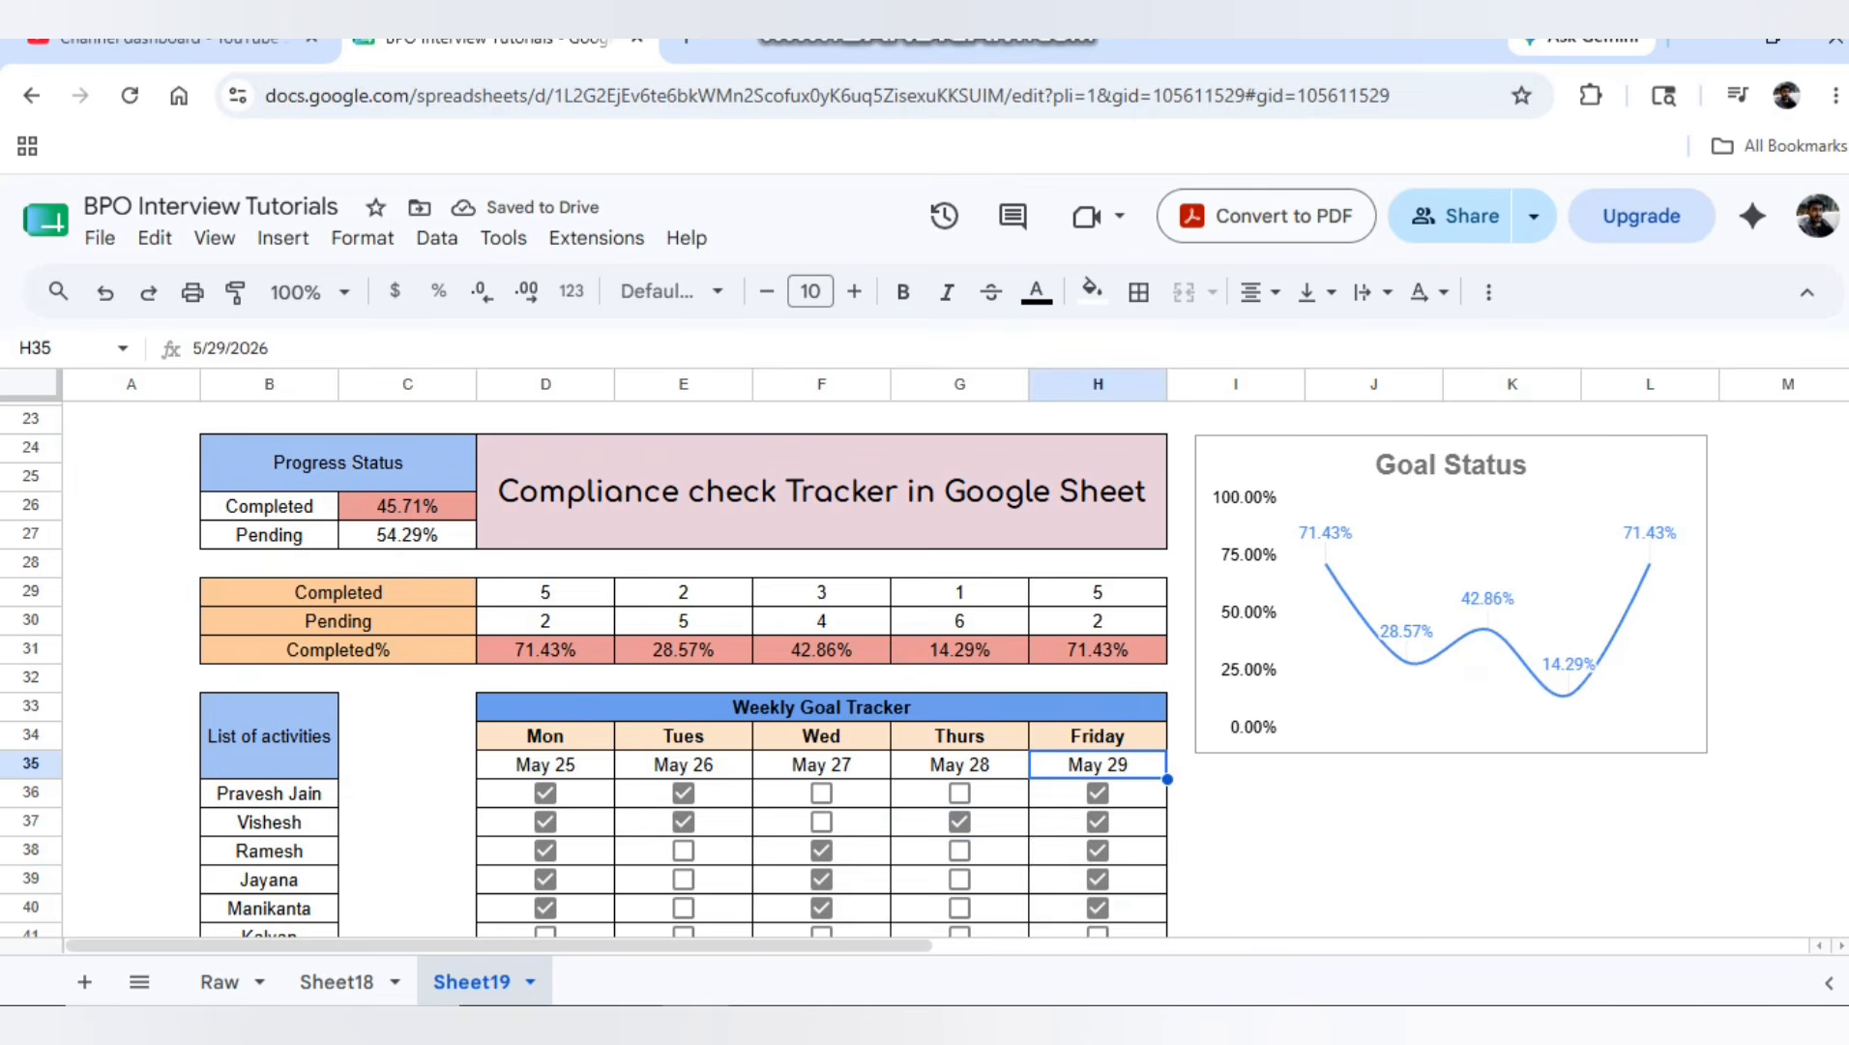
{"action": "scroll", "coordinate": [870, 667], "scroll_direction": "down", "scroll_amount": 2}
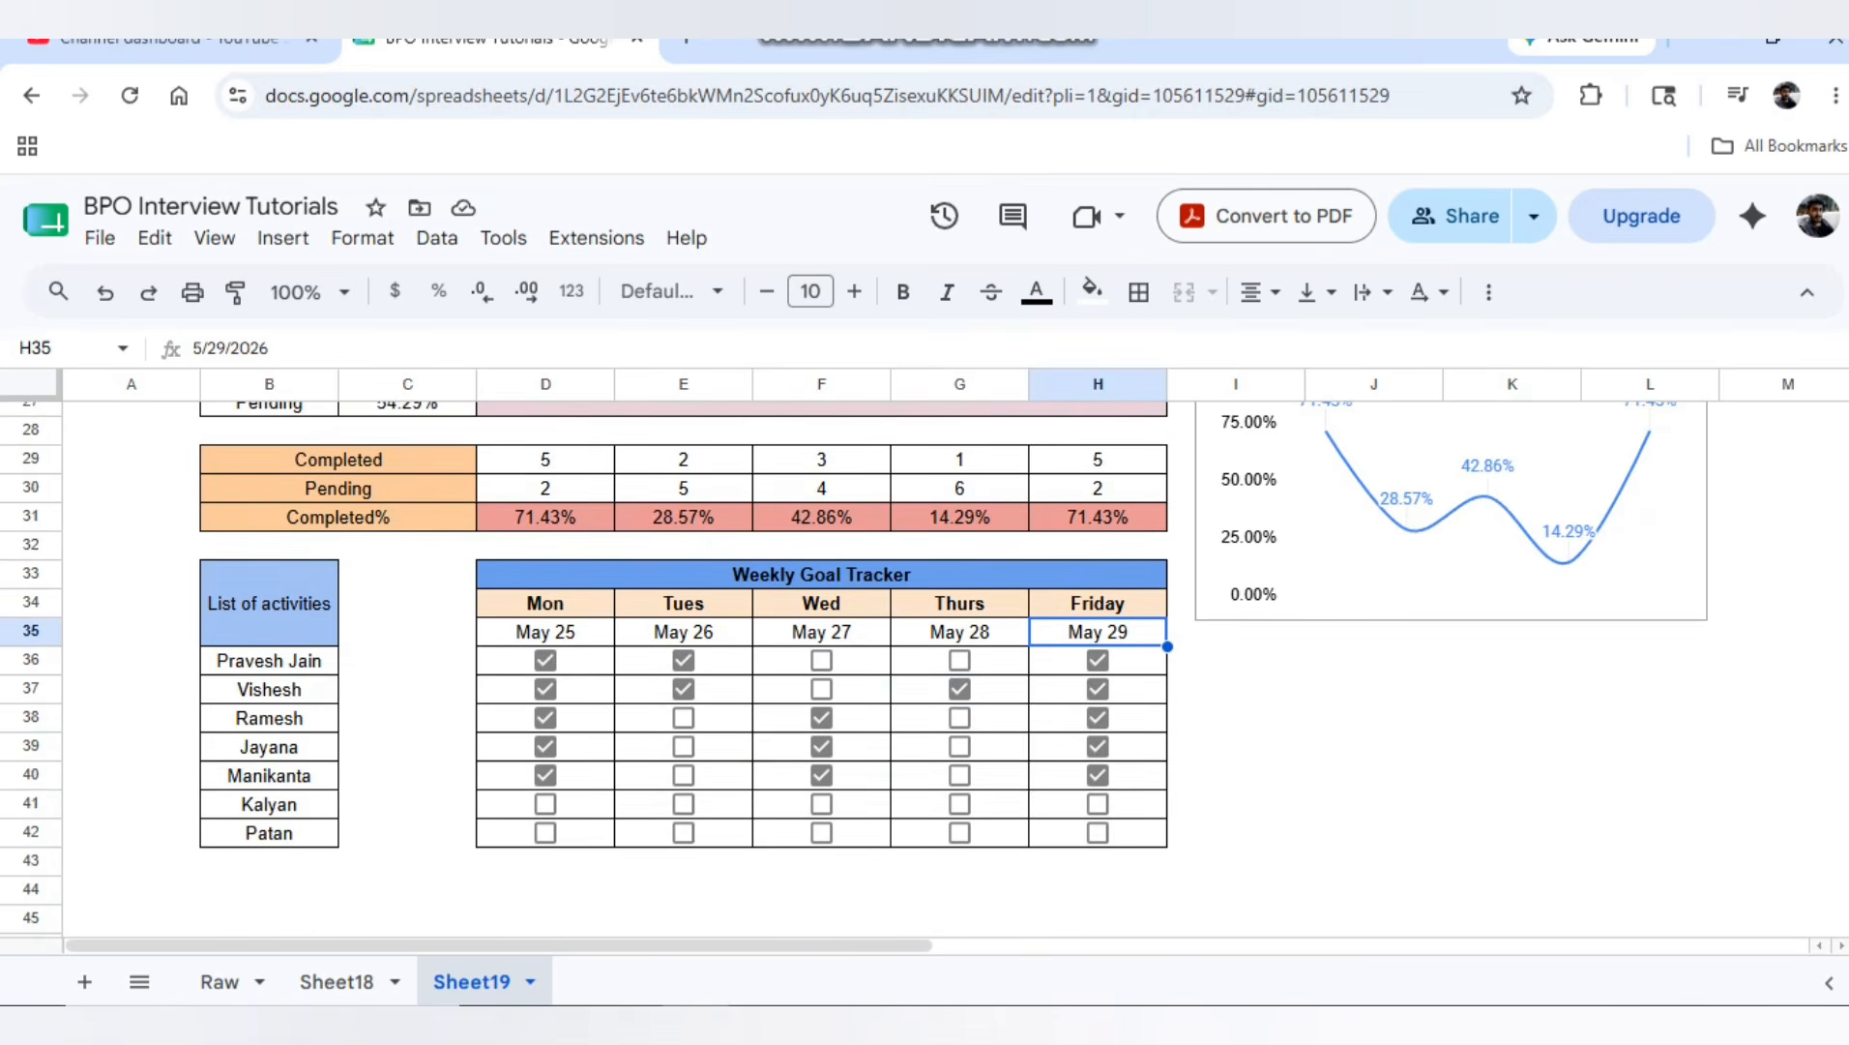
{"action": "scroll", "coordinate": [871, 668], "scroll_direction": "up", "scroll_amount": 4}
{"action": "scroll", "coordinate": [871, 667], "scroll_direction": "down", "scroll_amount": 3}
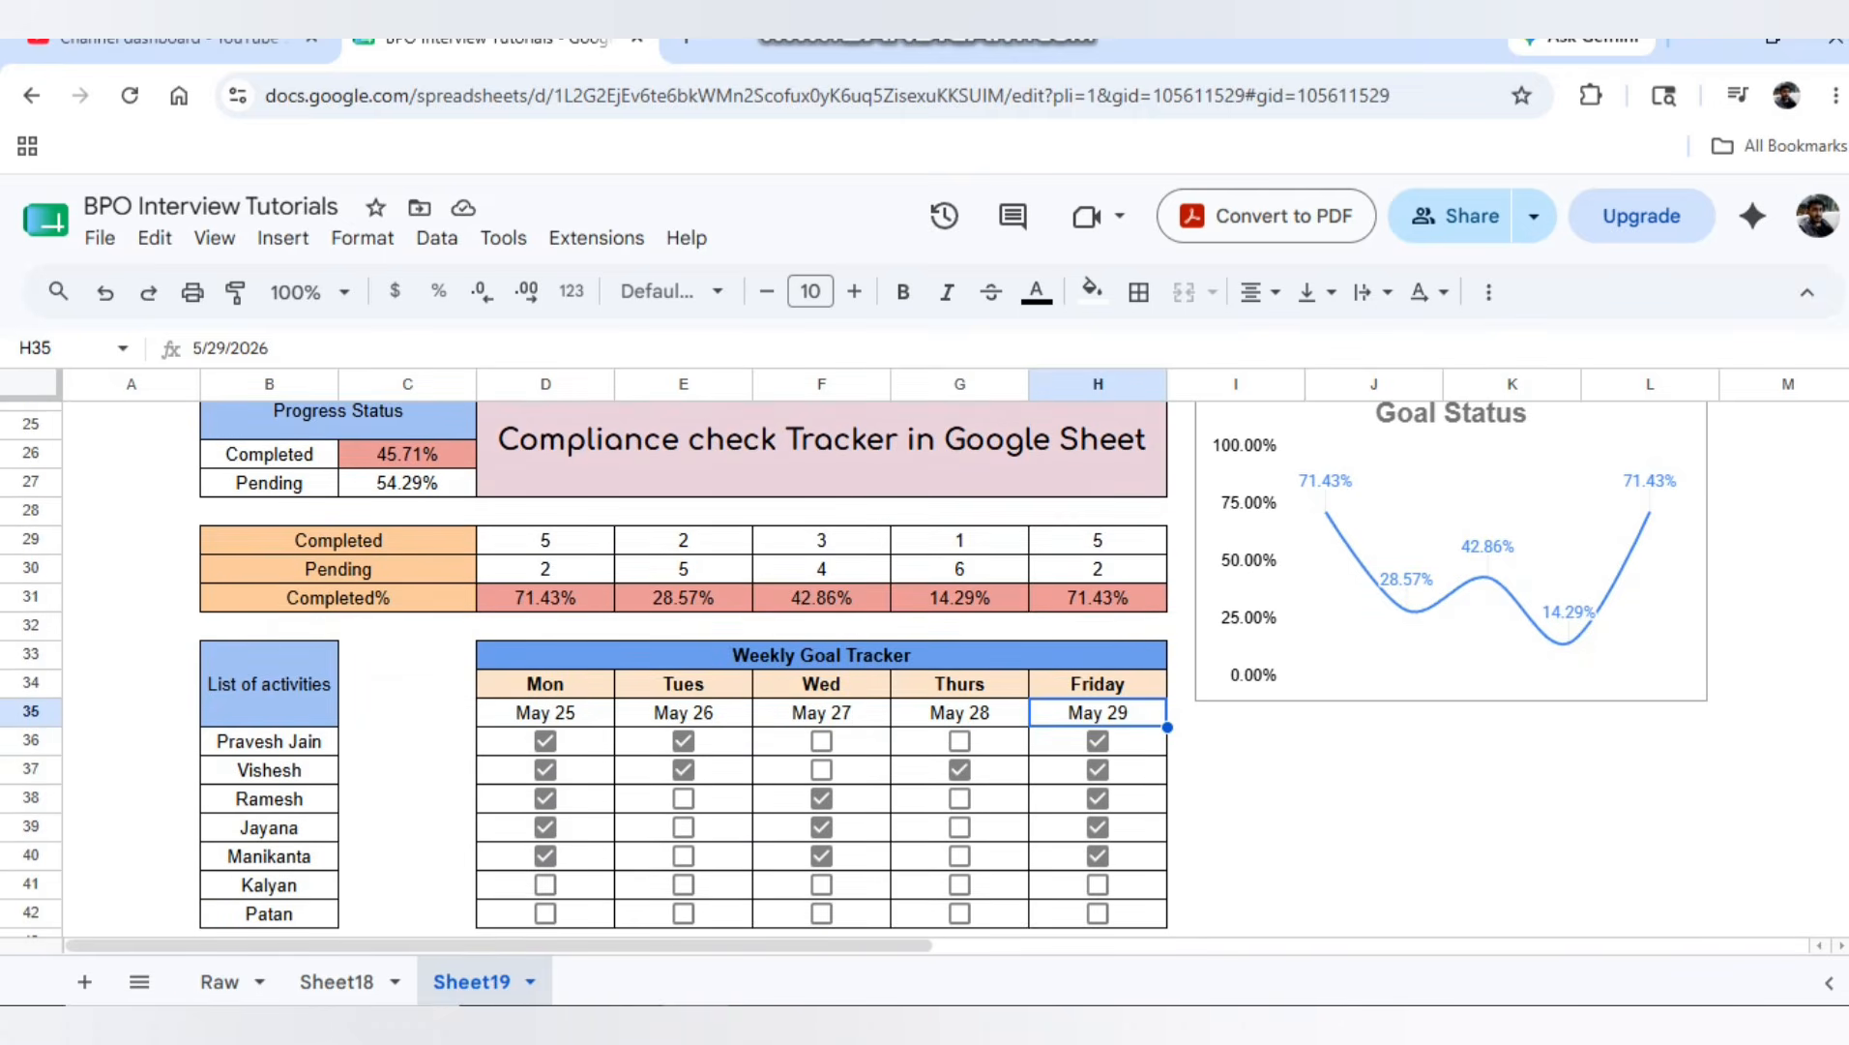
{"action": "scroll", "coordinate": [871, 667], "scroll_direction": "up", "scroll_amount": 1}
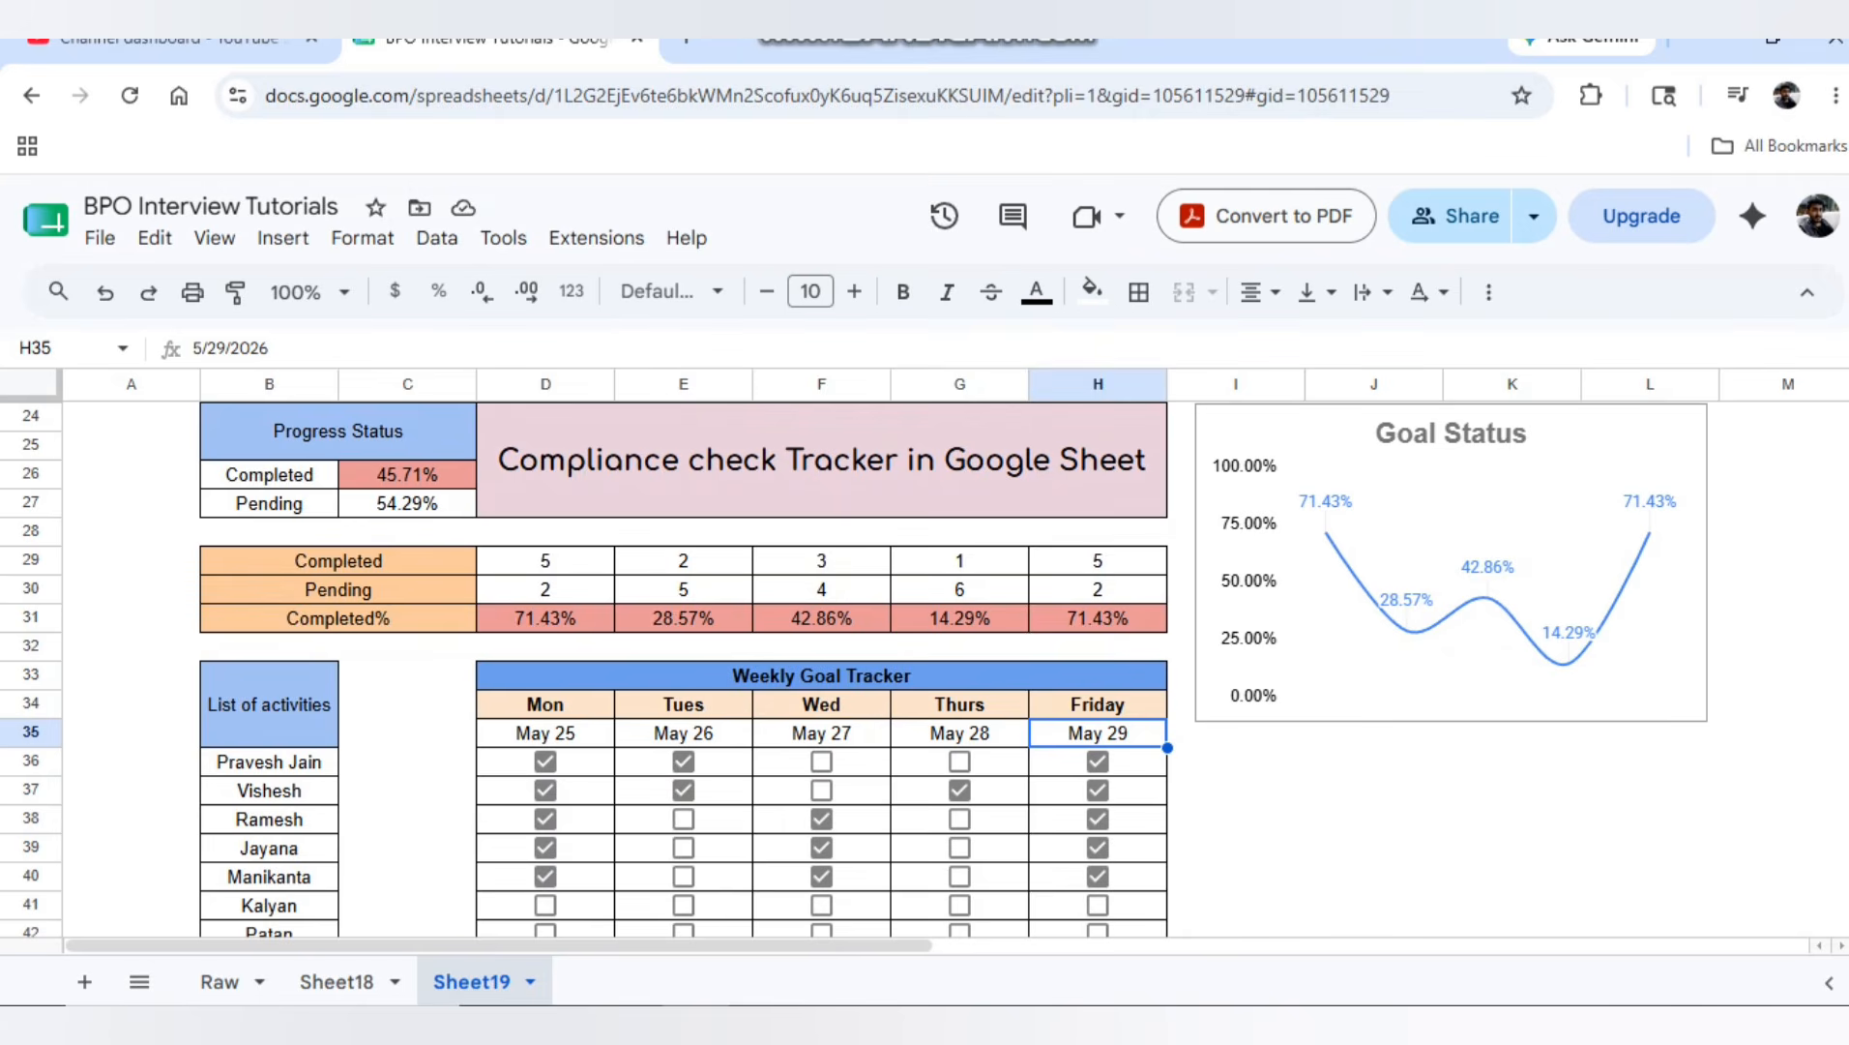
Review the finished tracker, examining the Goal Status chart, the Progress Status percentages in C26:C27 and the activities list in B36:B42
{"action": "left_click", "coordinate": [1450, 563]}
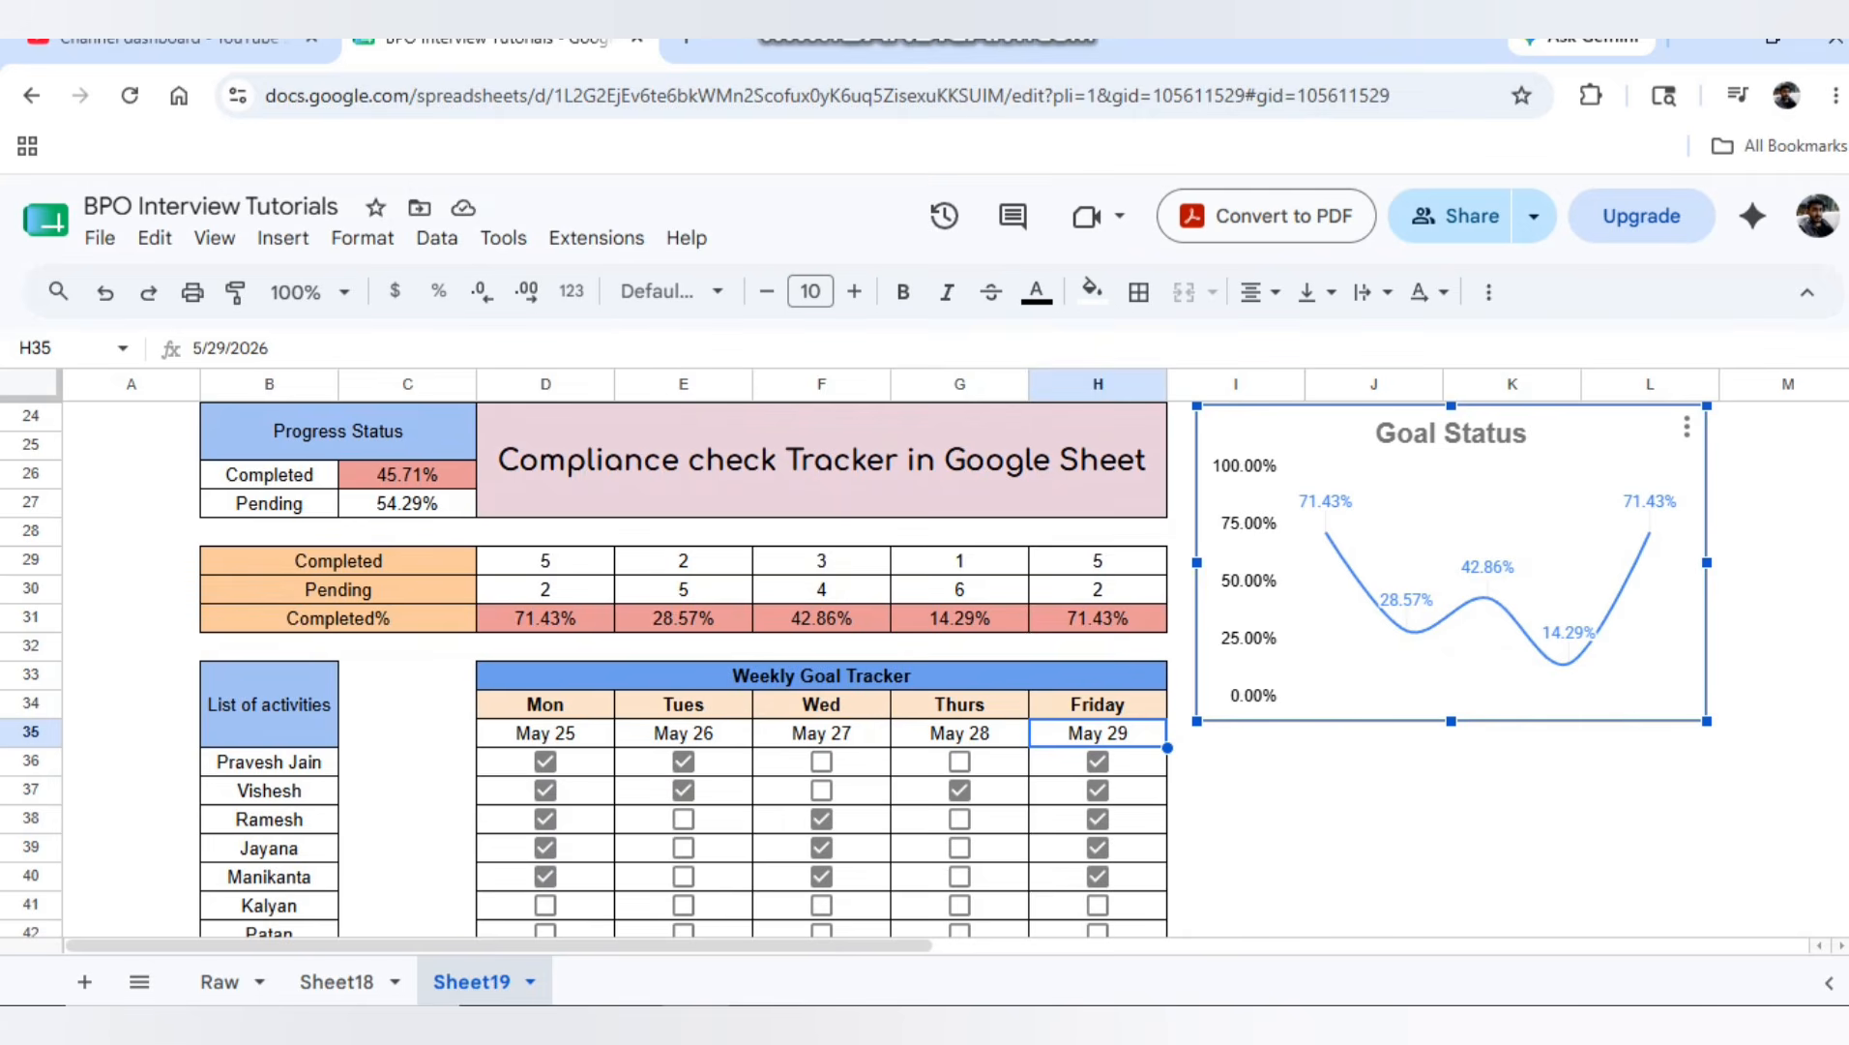
{"action": "left_click_drag", "start_coordinate": [407, 475], "coordinate": [407, 503]}
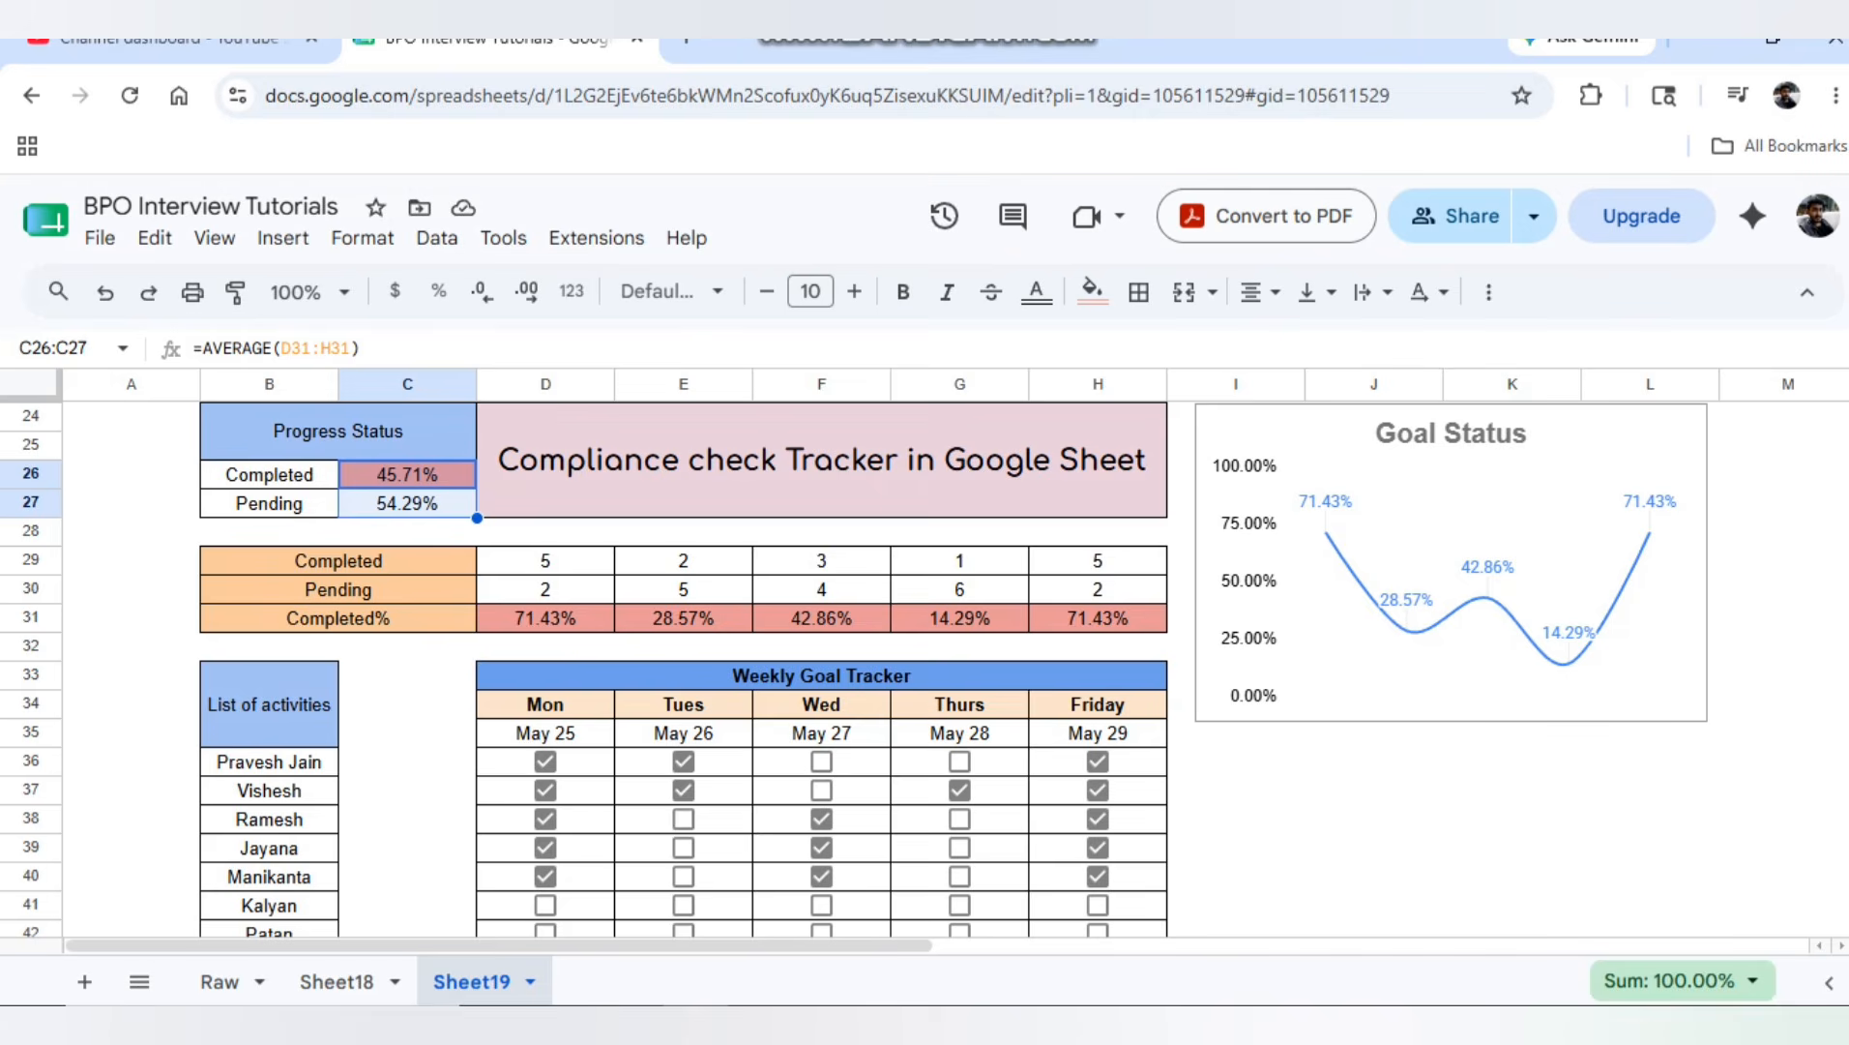
{"action": "scroll", "coordinate": [677, 667], "scroll_direction": "down", "scroll_amount": 3}
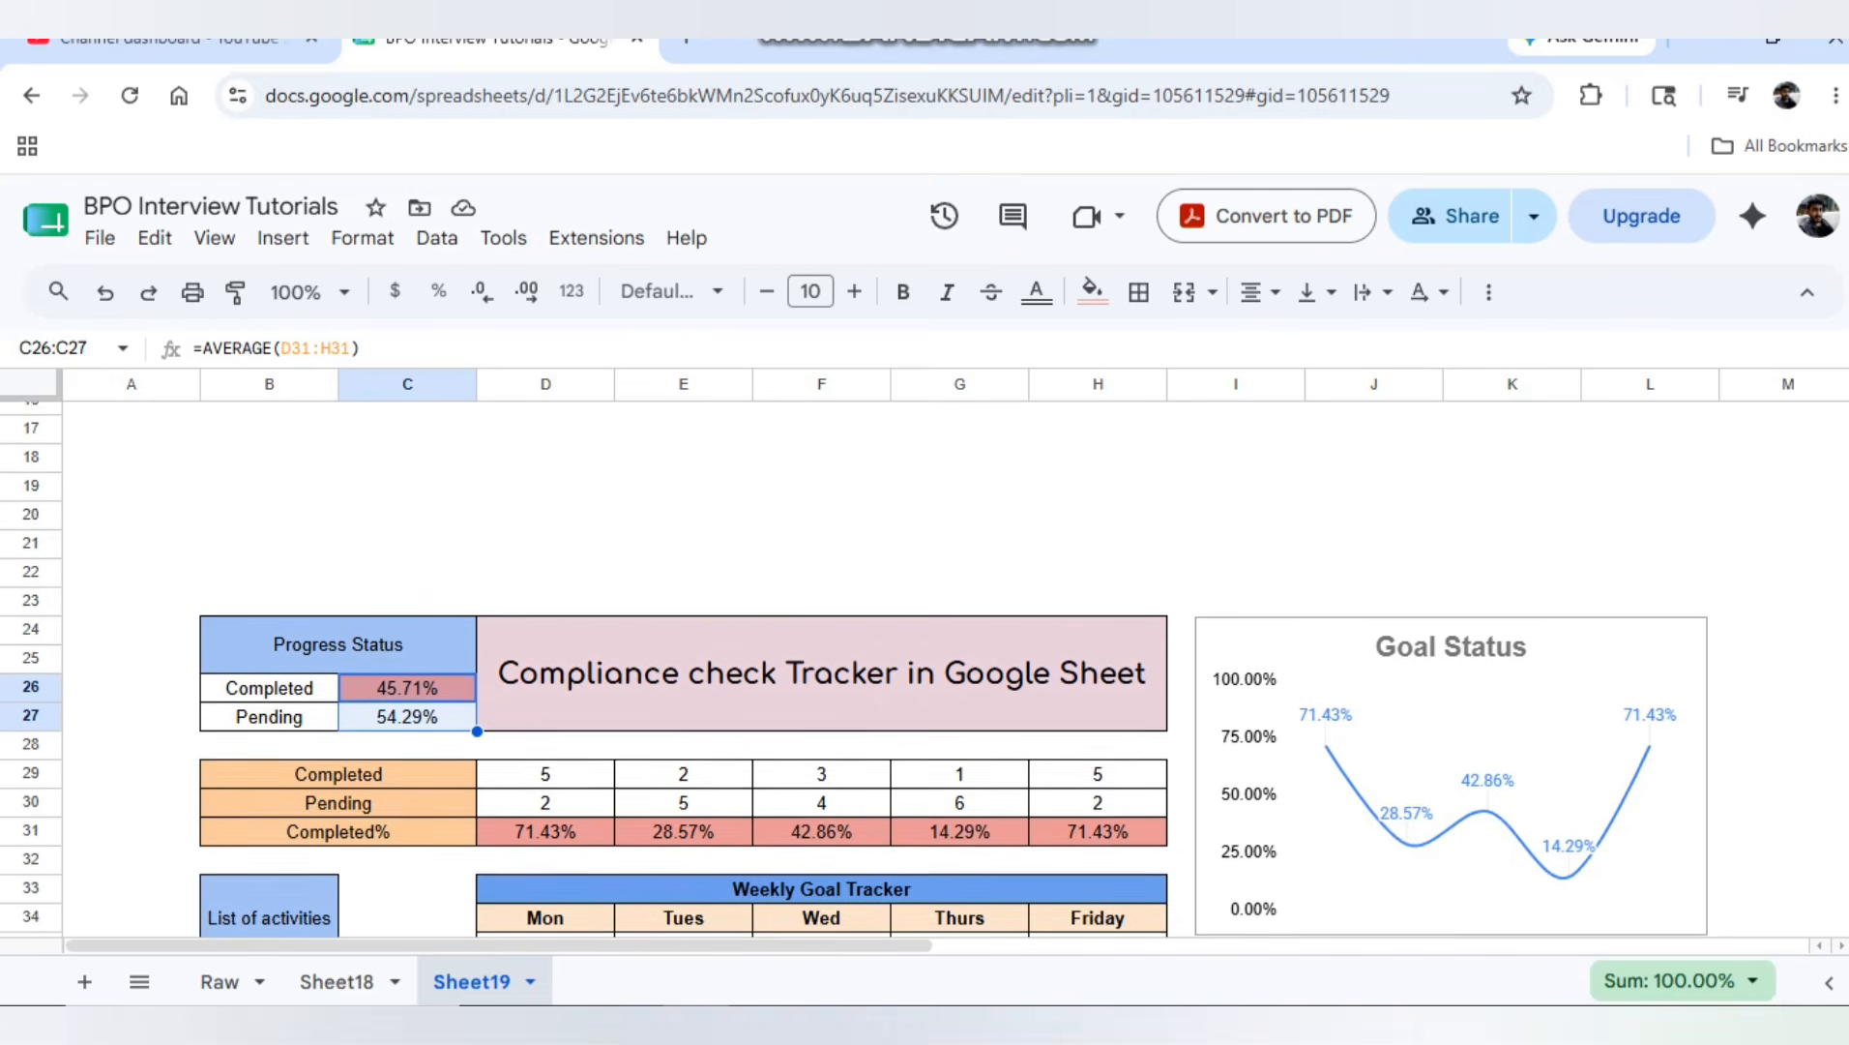
{"action": "scroll", "coordinate": [677, 667], "scroll_direction": "up", "scroll_amount": 5}
{"action": "scroll", "coordinate": [677, 667], "scroll_direction": "down", "scroll_amount": 2}
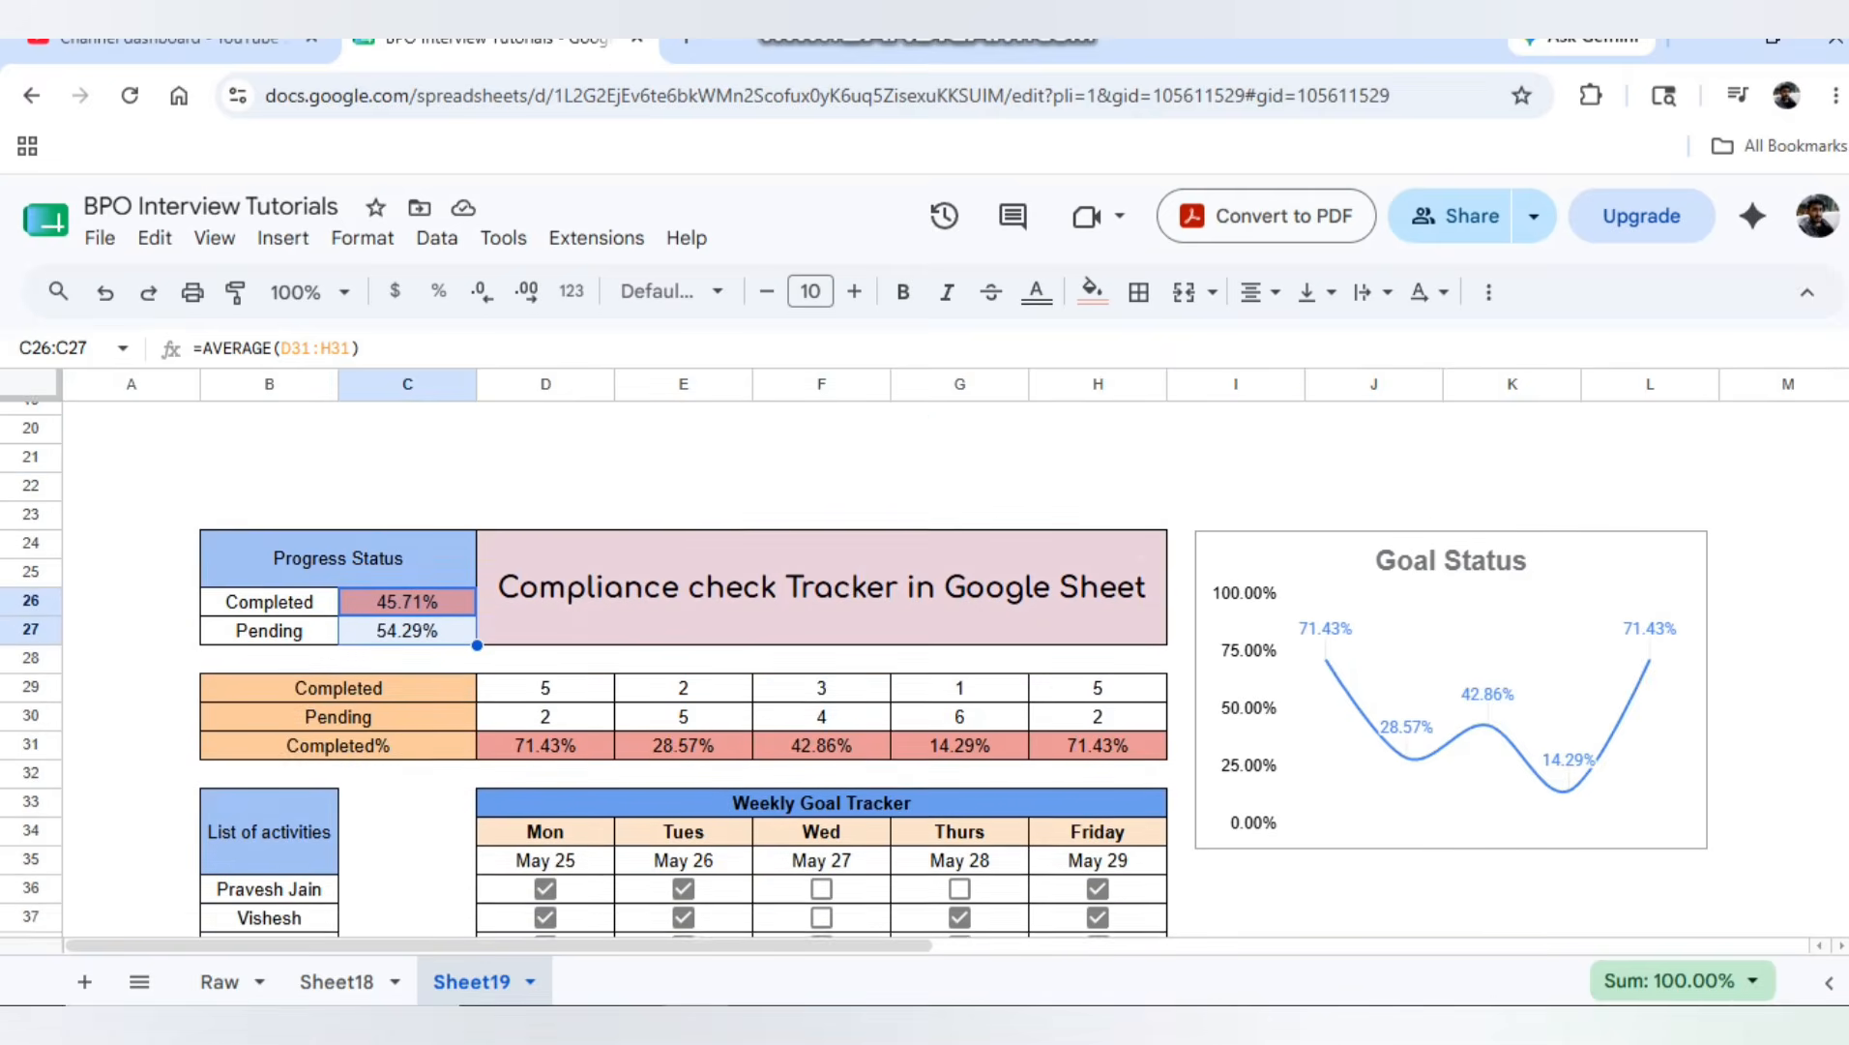
{"action": "scroll", "coordinate": [677, 668], "scroll_direction": "down", "scroll_amount": 1}
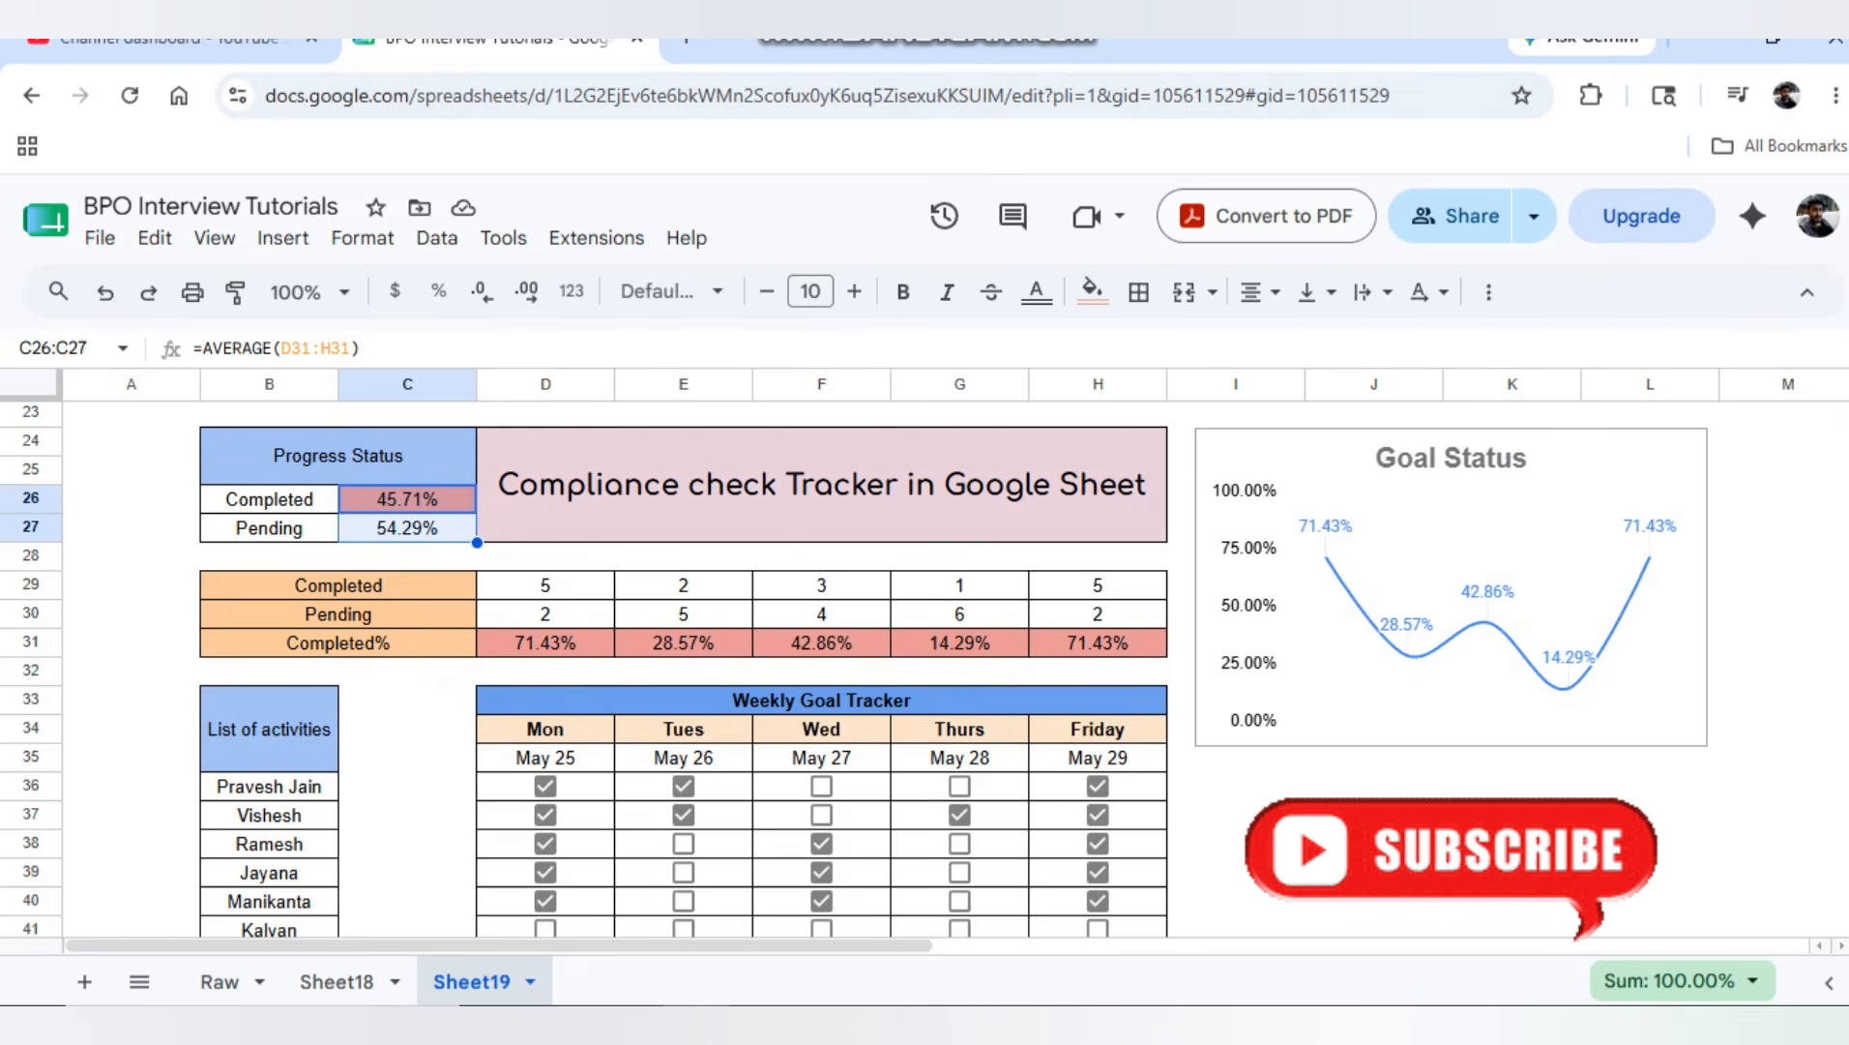
{"action": "scroll", "coordinate": [677, 668], "scroll_direction": "down", "scroll_amount": 1}
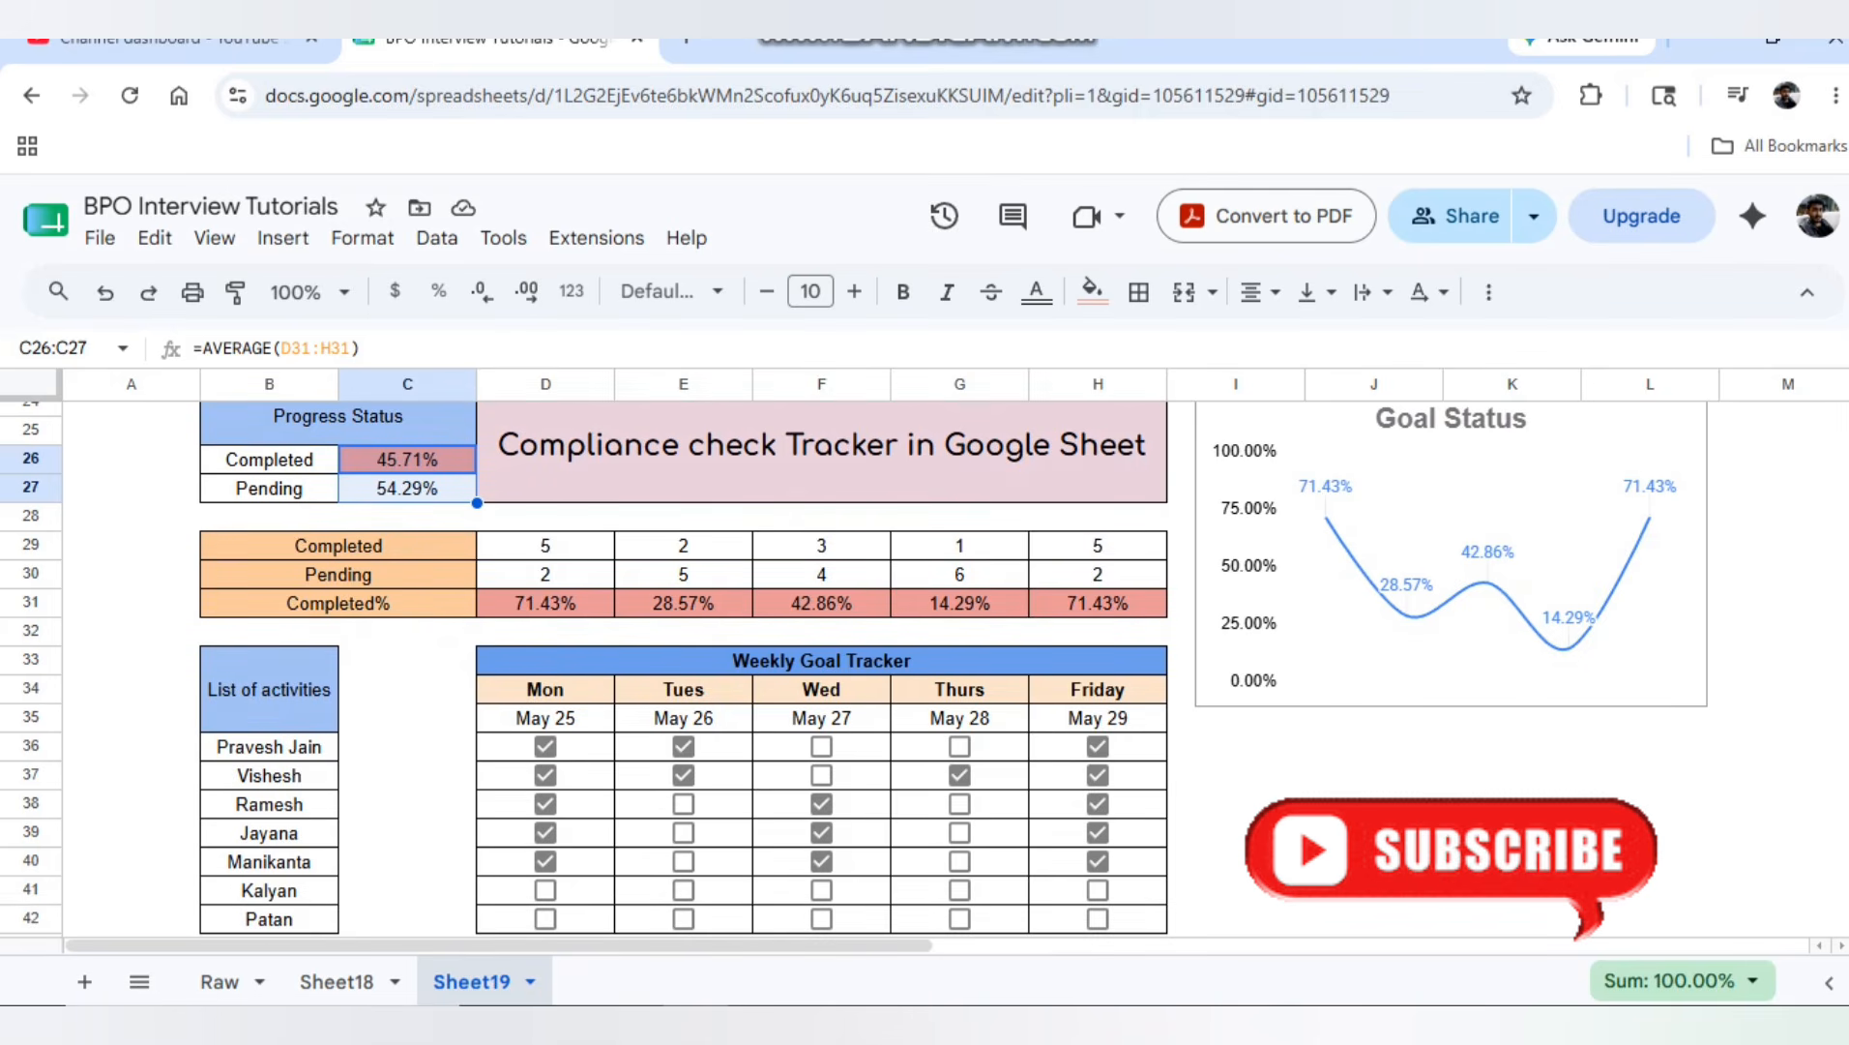
{"action": "left_click_drag", "start_coordinate": [269, 747], "coordinate": [269, 918]}
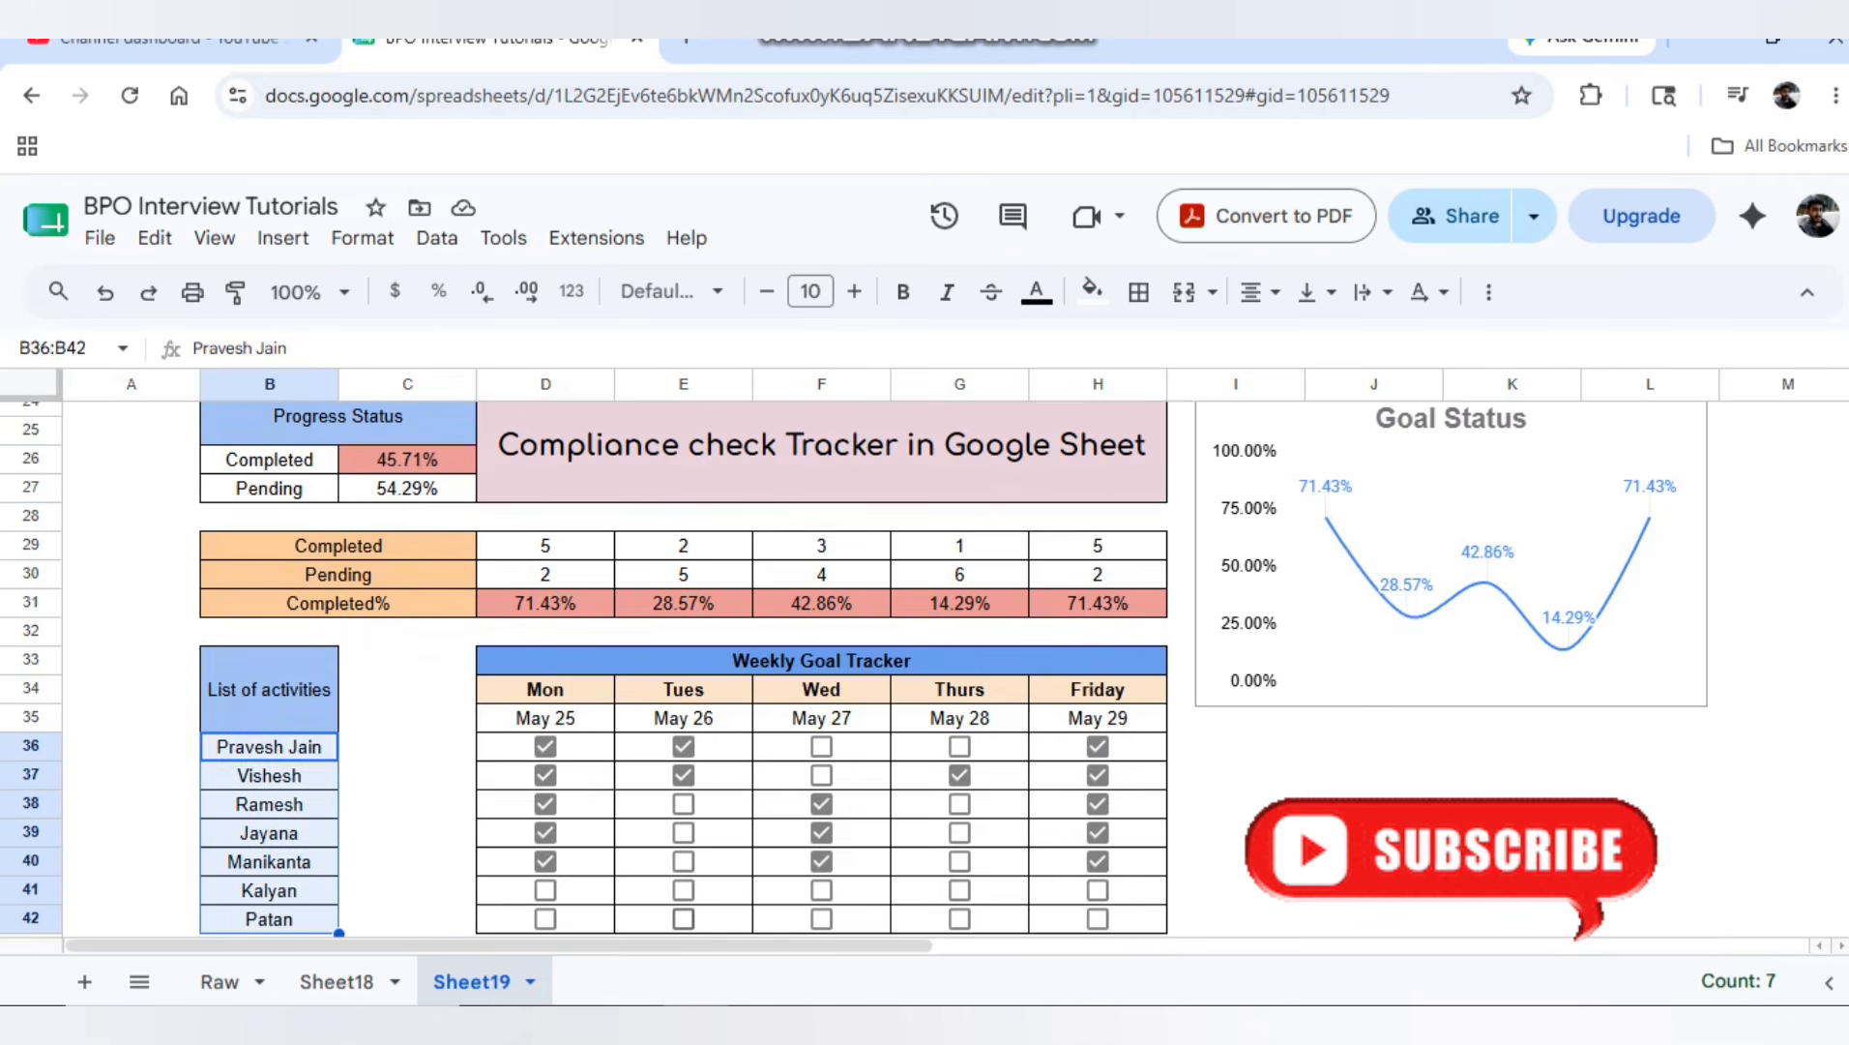
{"action": "scroll", "coordinate": [677, 667], "scroll_direction": "up", "scroll_amount": 1}
{"action": "scroll", "coordinate": [677, 667], "scroll_direction": "up", "scroll_amount": 4}
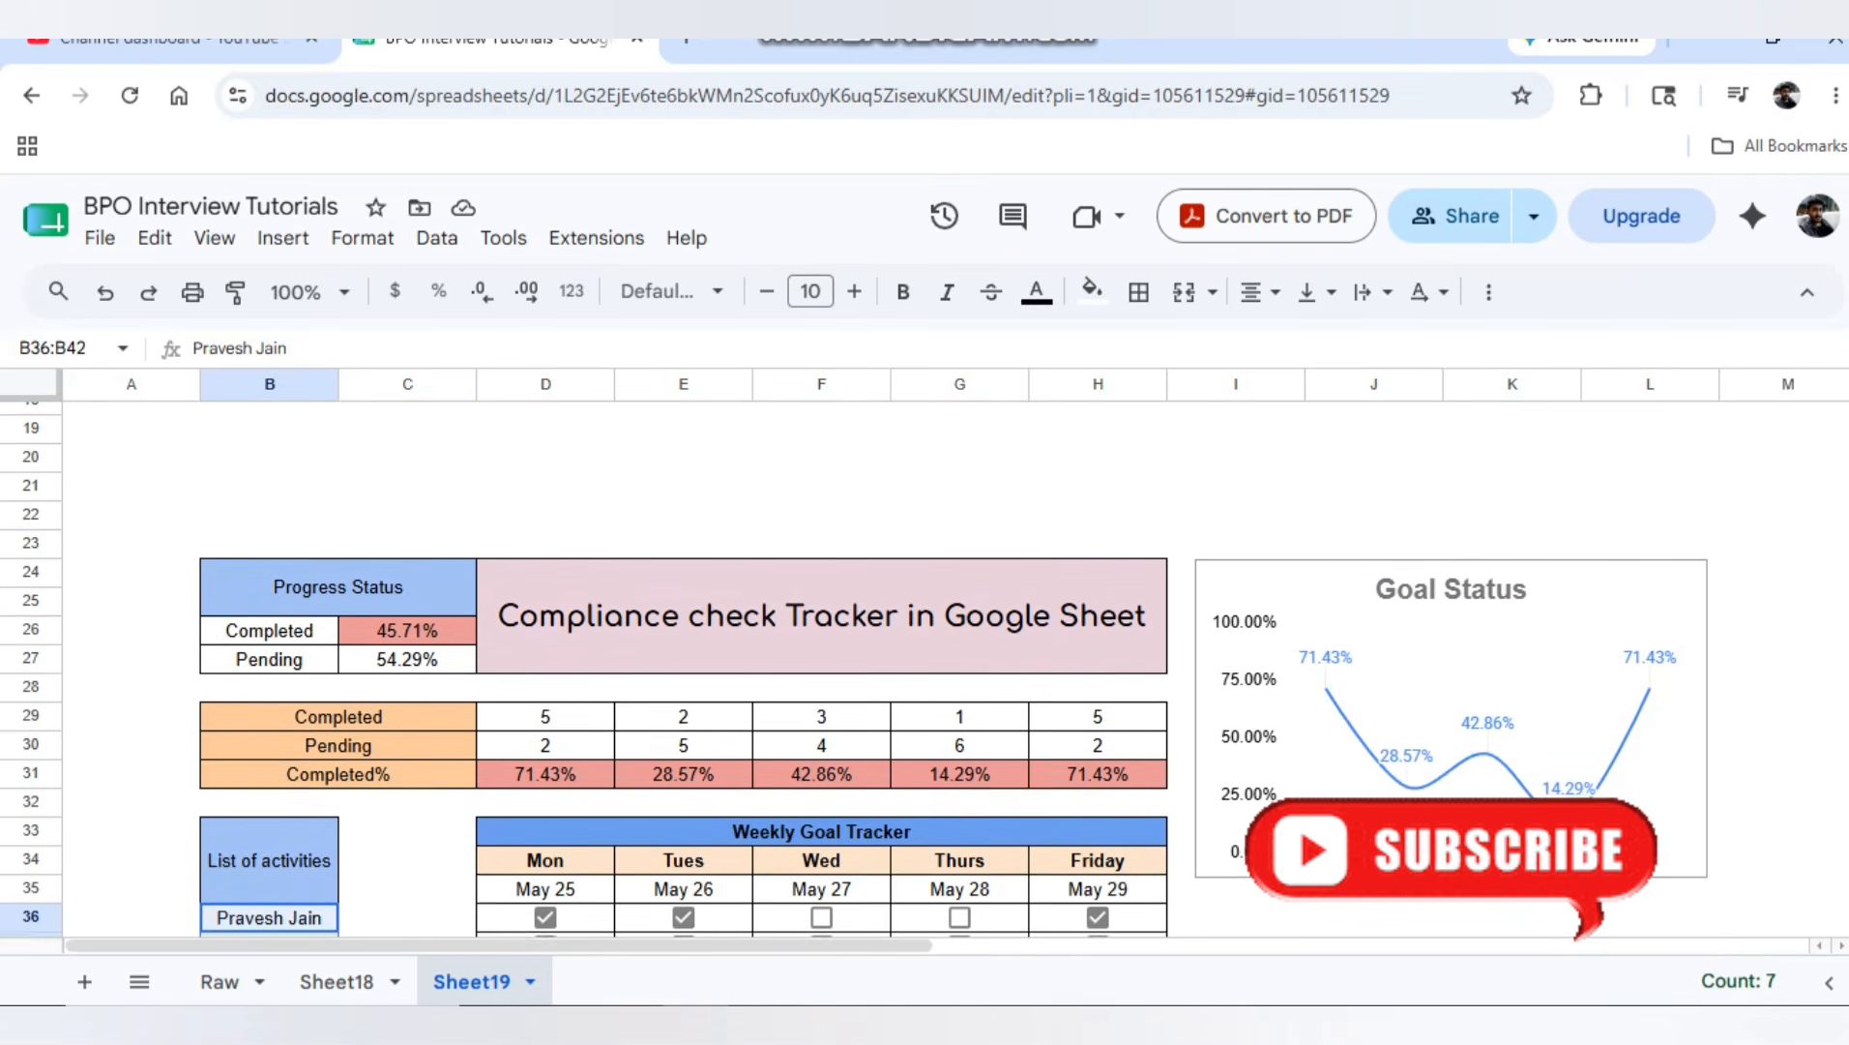
{"action": "scroll", "coordinate": [677, 667], "scroll_direction": "down", "scroll_amount": 2}
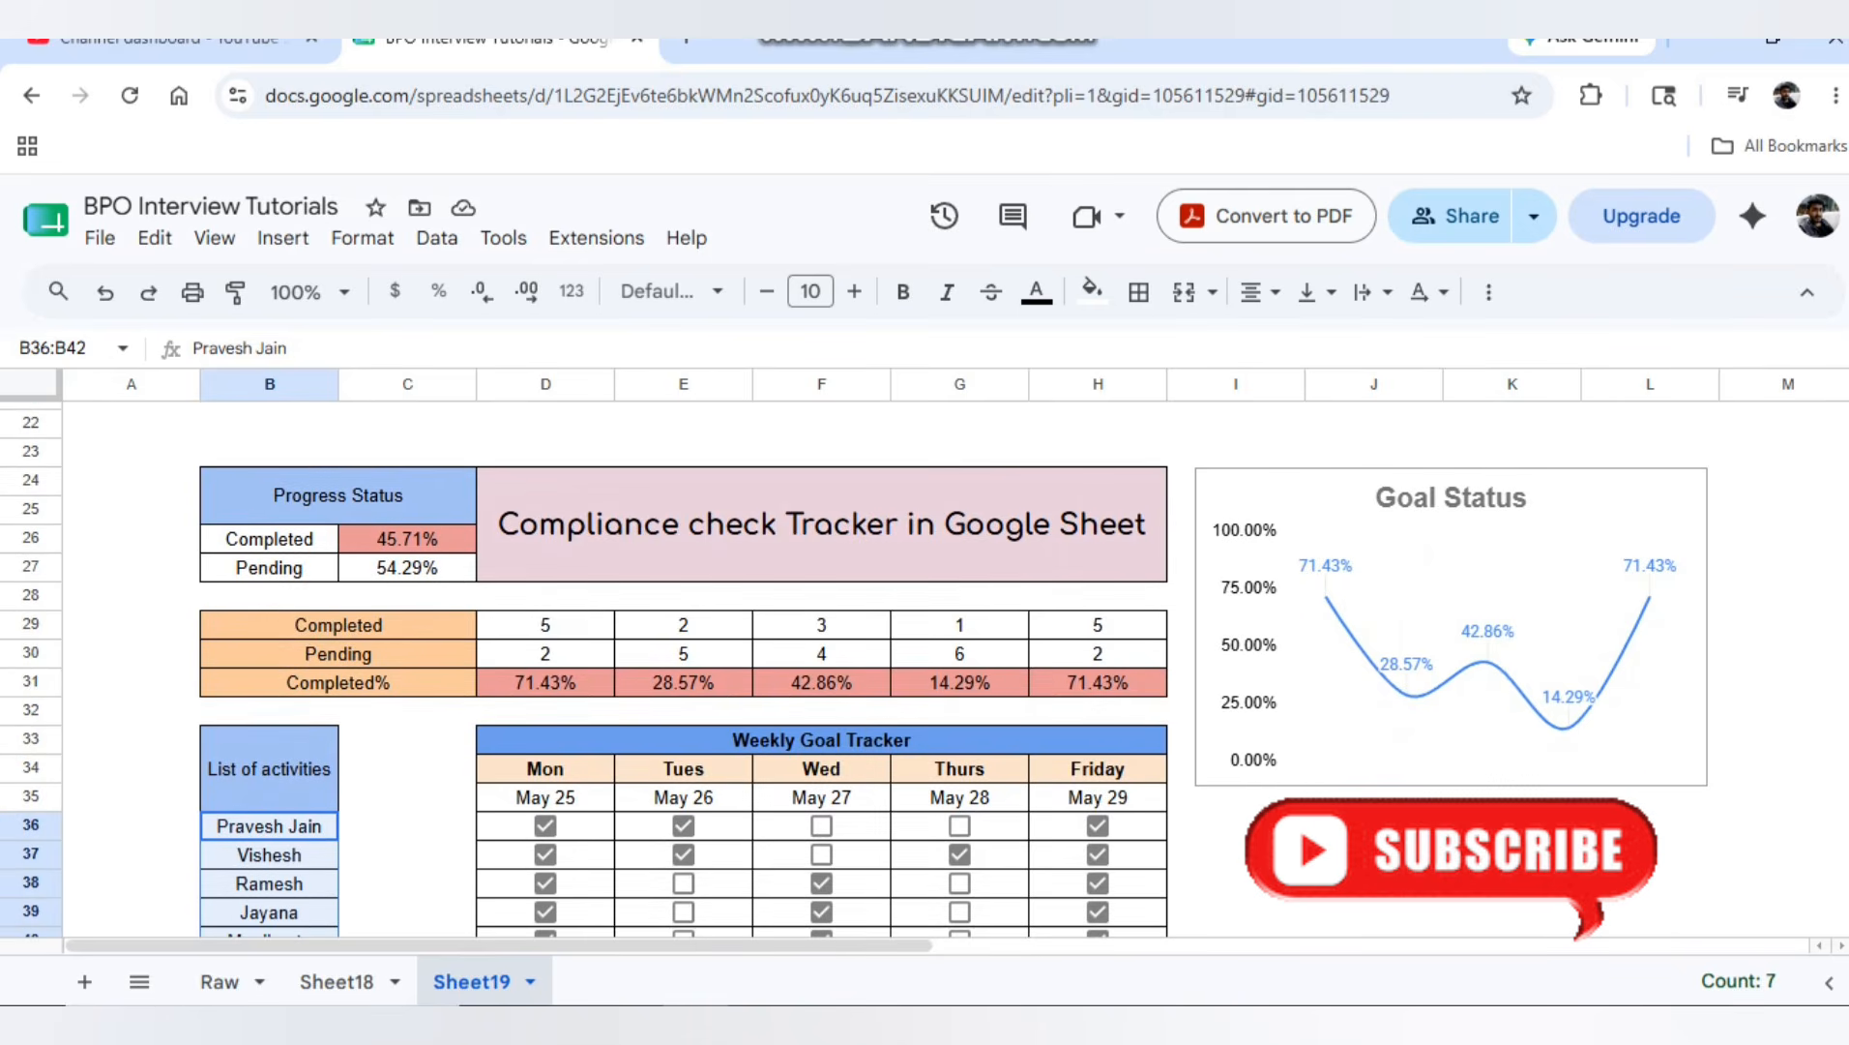